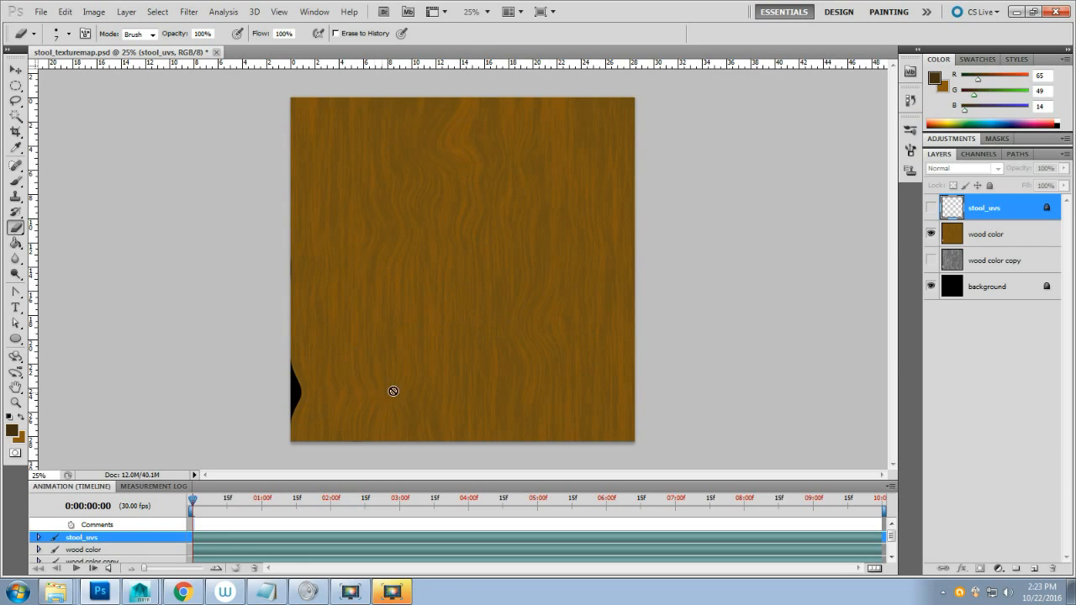
# Compare the wood color layer with the wood color copy layer by toggling their visibility, ending with both shown.
pyautogui.click(930, 235)
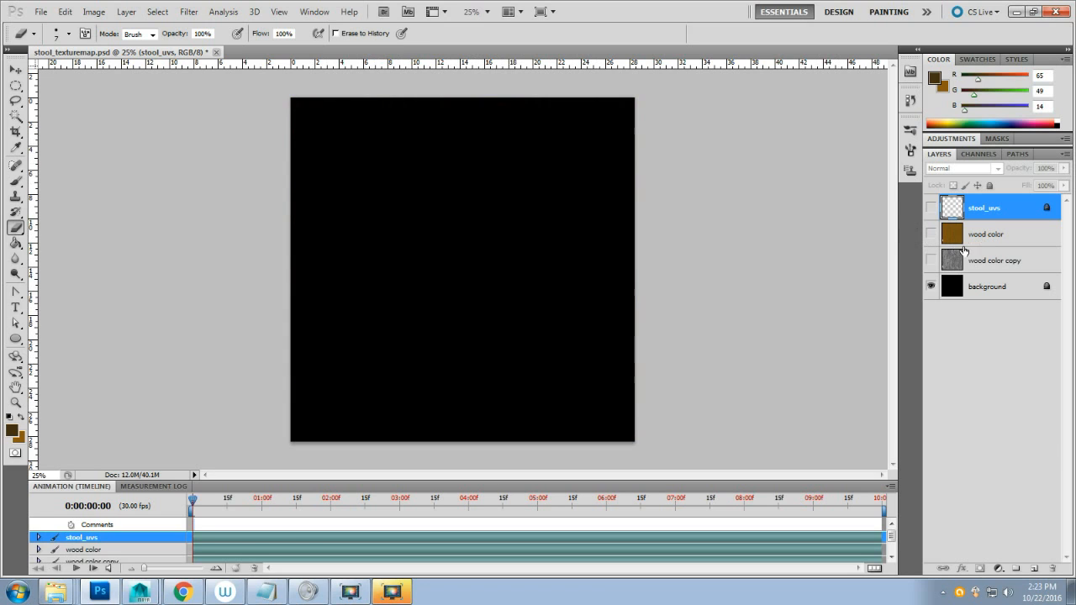
pyautogui.click(931, 261)
pyautogui.click(987, 263)
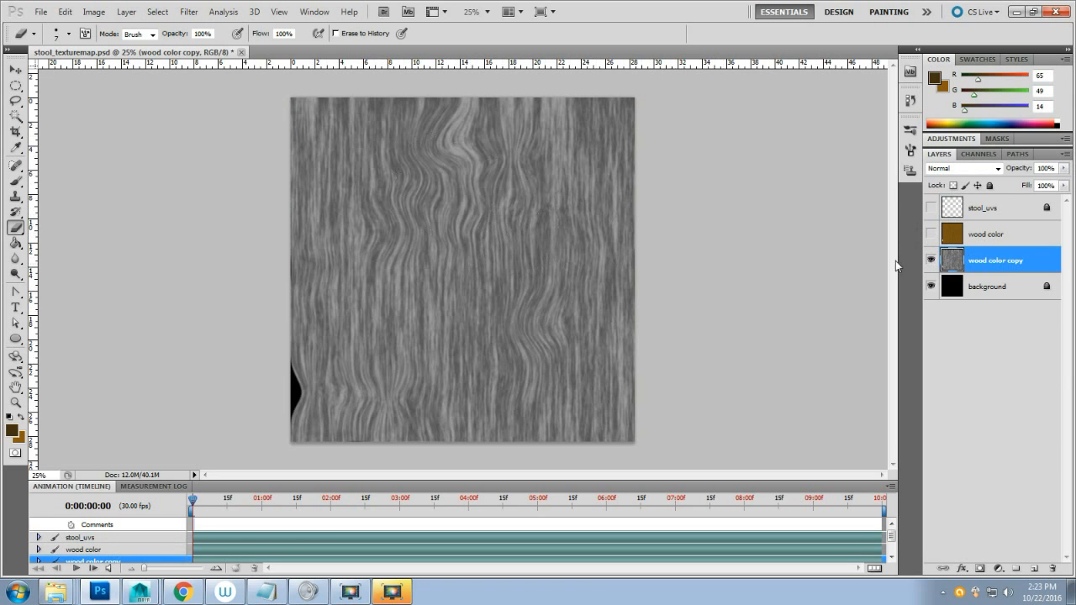
pyautogui.click(930, 261)
pyautogui.click(931, 260)
pyautogui.click(931, 235)
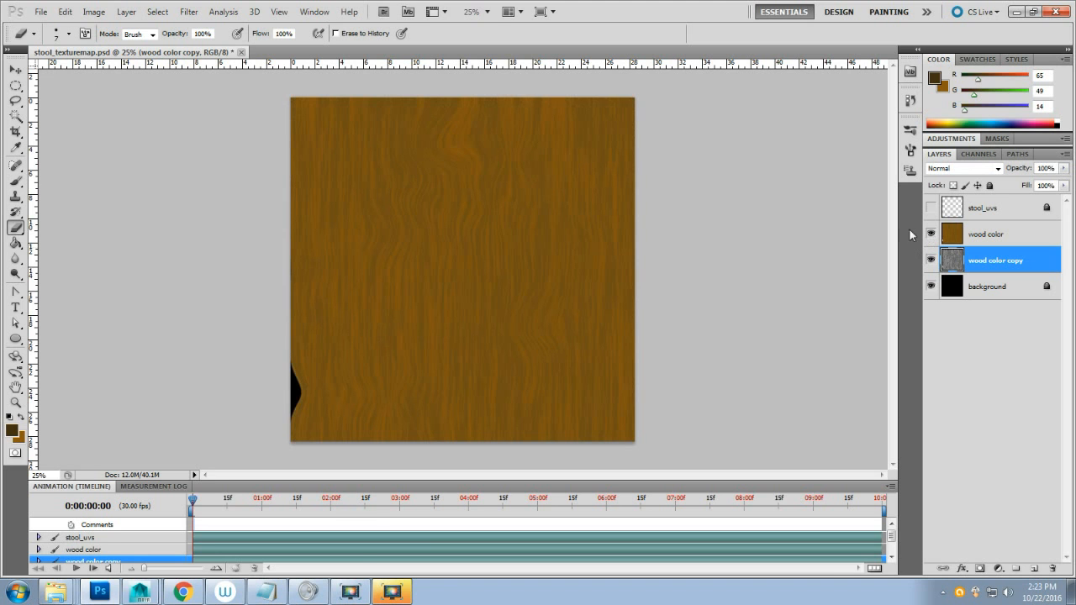
# Switch to Maya and examine the wood texture on the stool's seat and legs from several distances.
pyautogui.moveTo(146, 594)
pyautogui.click(341, 560)
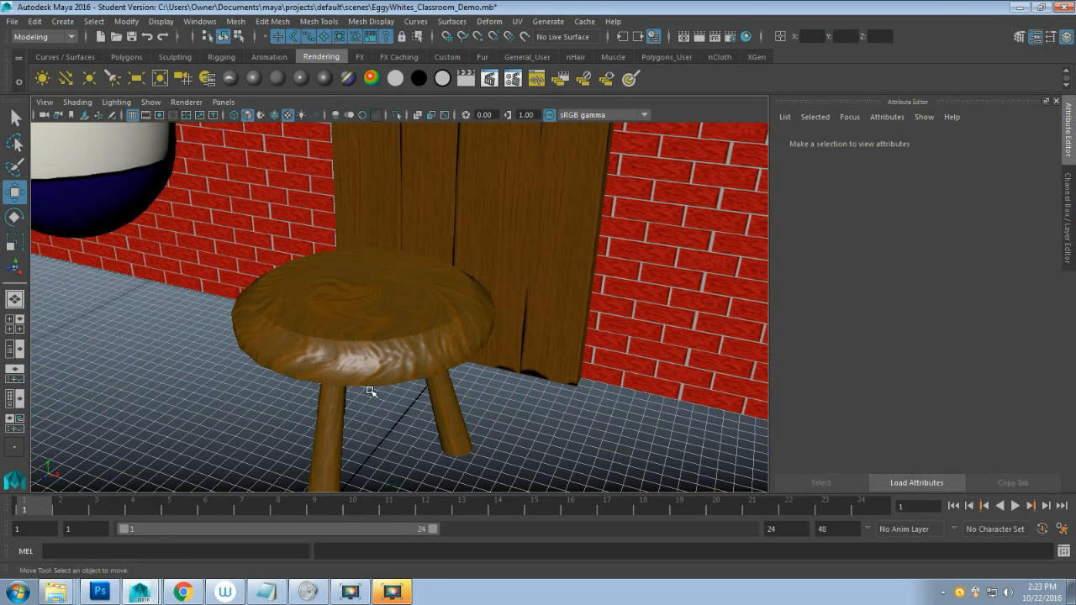
pyautogui.scroll(-3, 349, 371)
pyautogui.scroll(1, 354, 370)
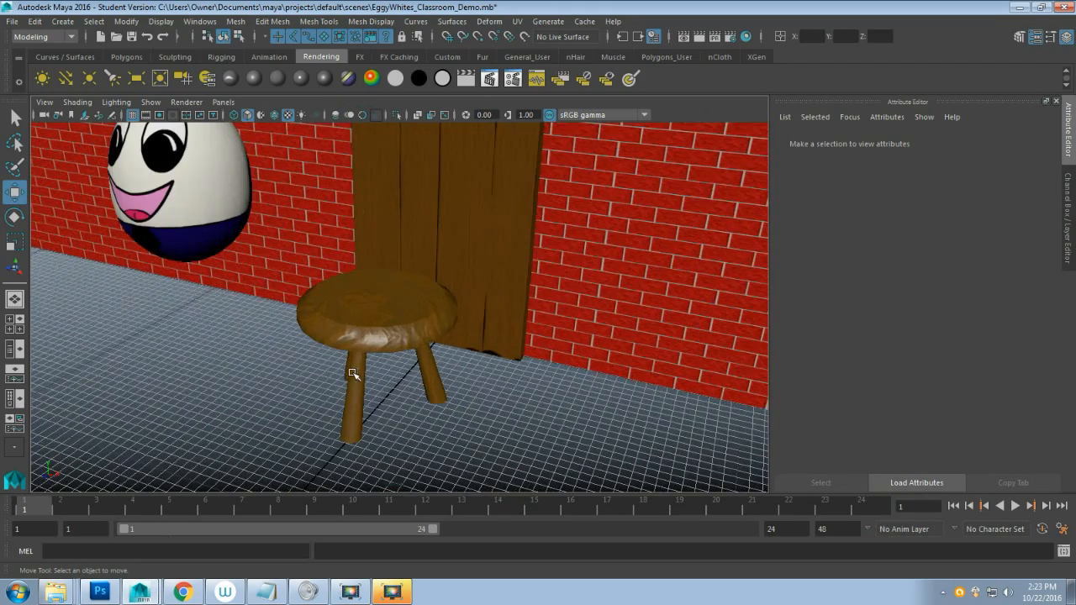
pyautogui.scroll(5, 369, 365)
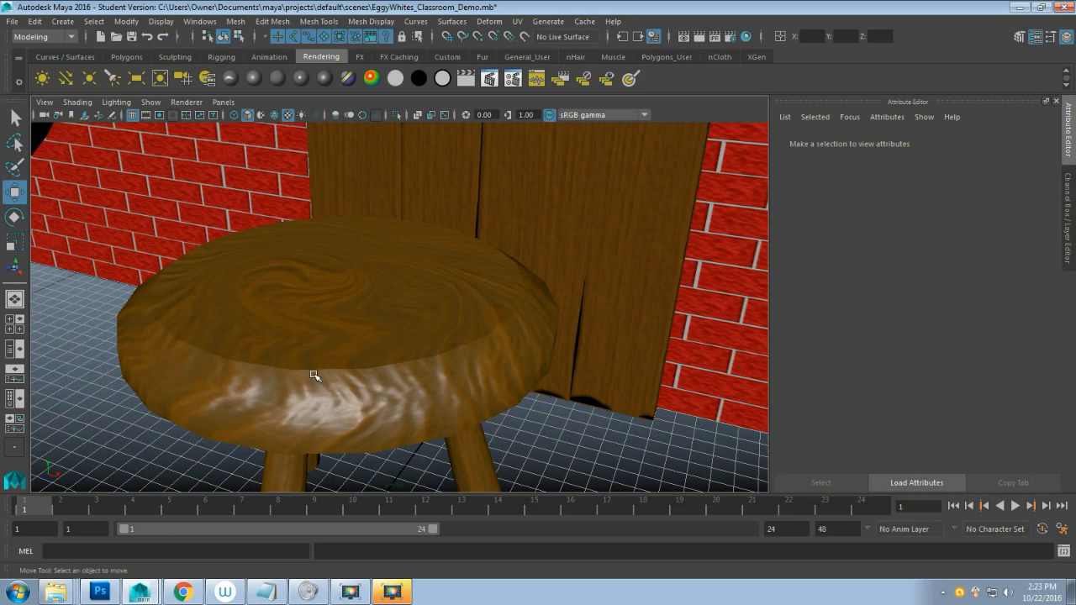
pyautogui.keyDown('alt'); pyautogui.moveTo(315, 376); pyautogui.dragTo(413, 329); pyautogui.keyUp('alt')
# Rename the stool object as stool.
pyautogui.click(520, 310)
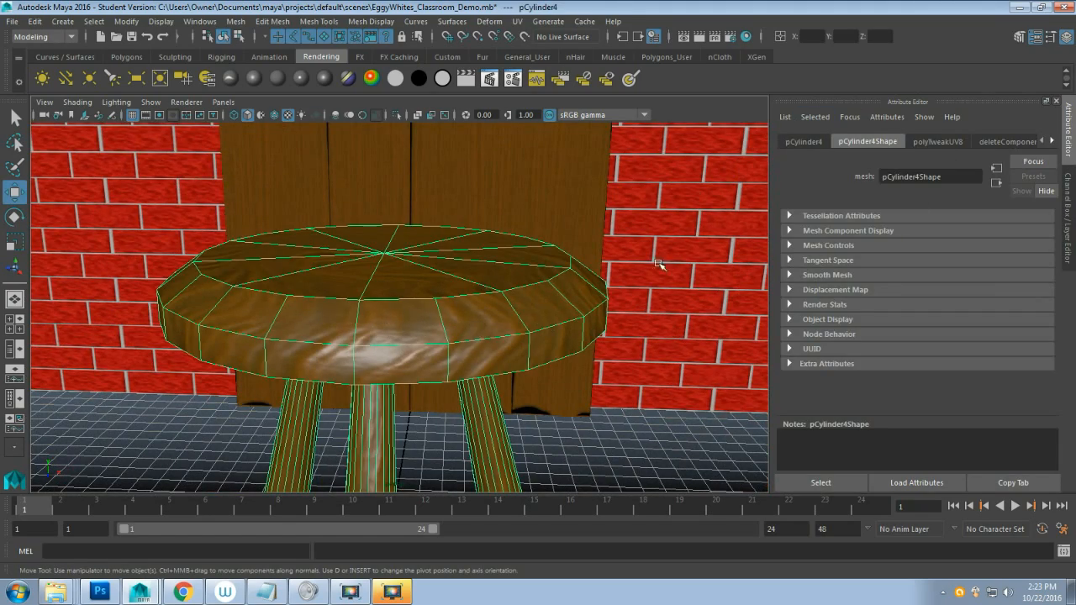
pyautogui.click(1066, 38)
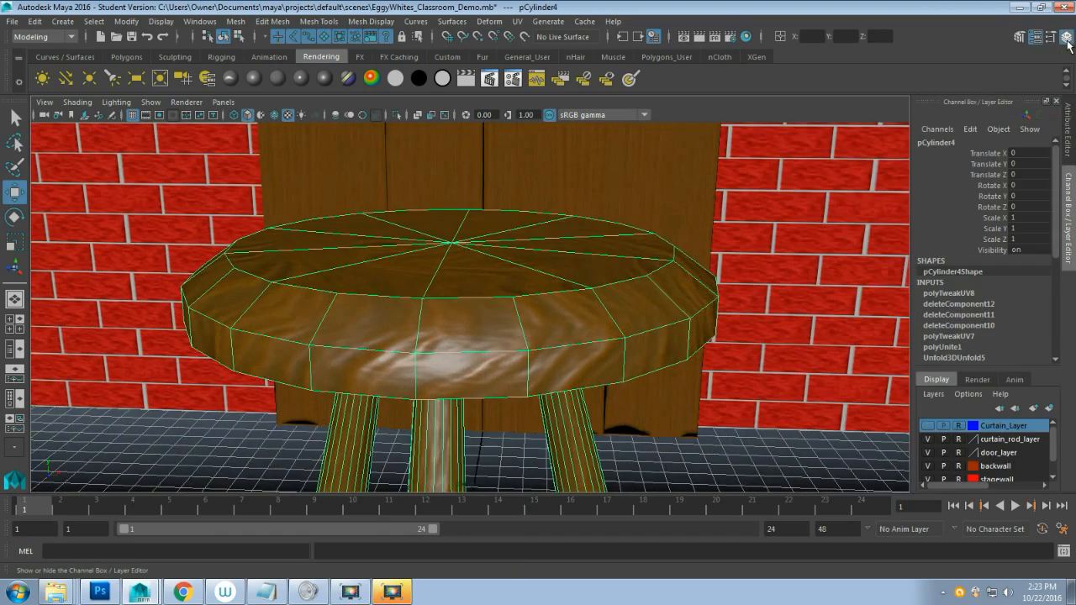
pyautogui.scroll(-6, 595, 333)
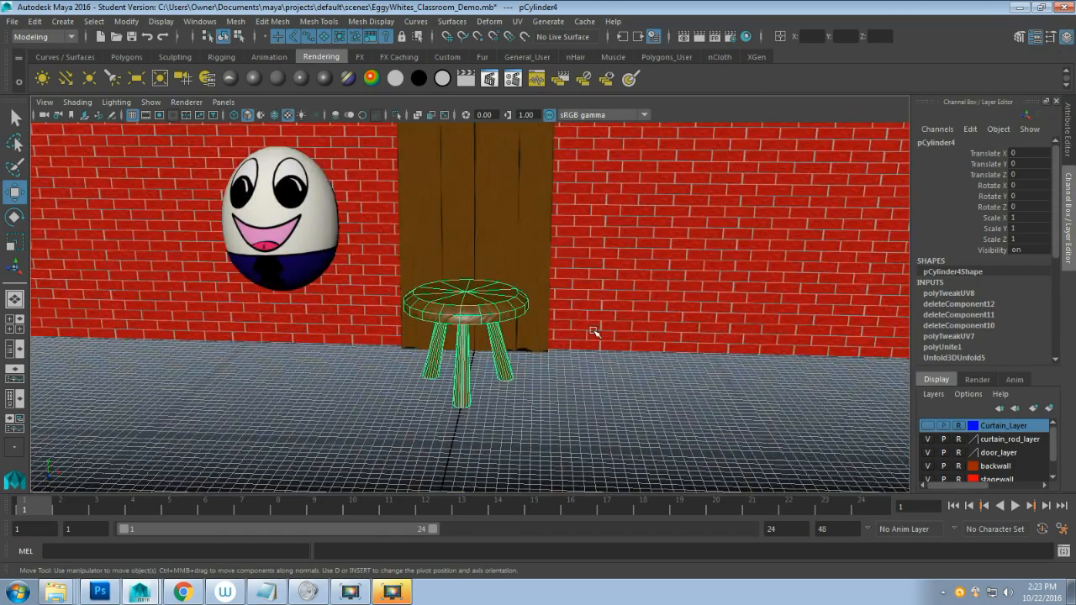
pyautogui.scroll(2, 595, 333)
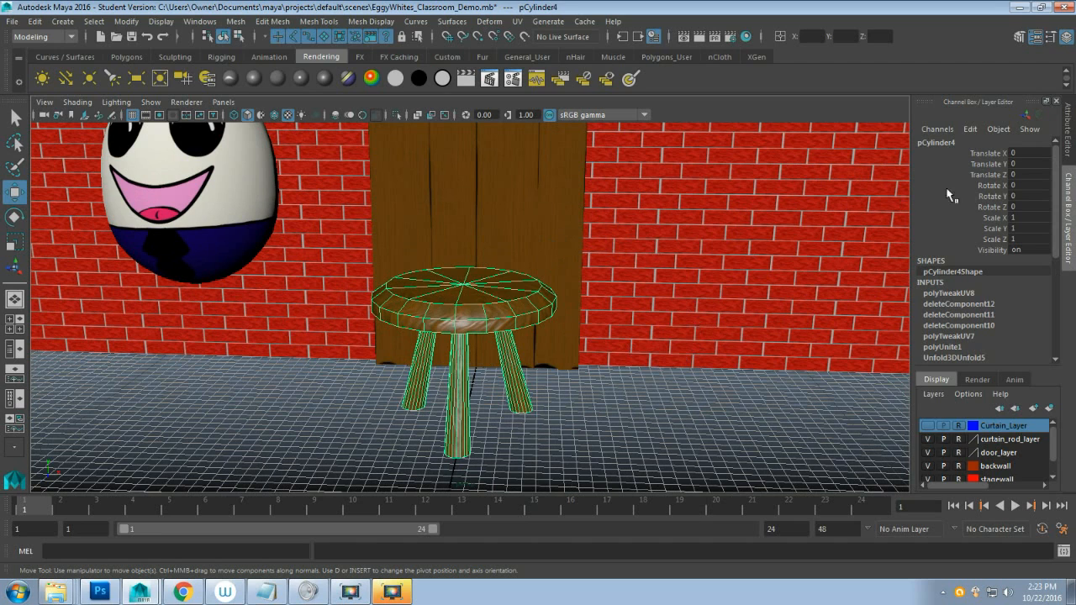
pyautogui.click(947, 144)
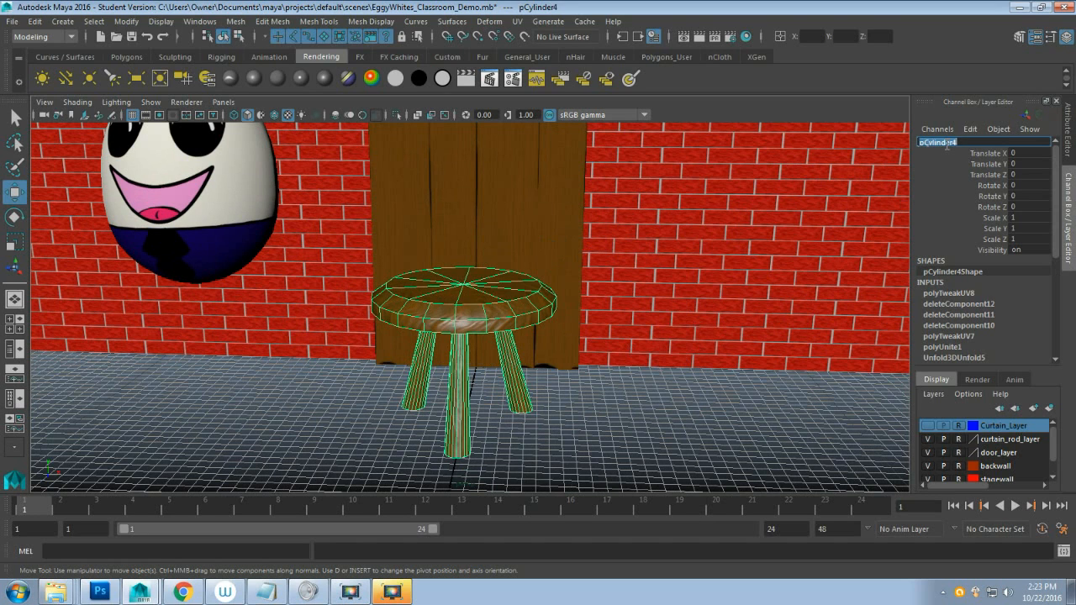
pyautogui.write('stool')
pyautogui.press('Return')
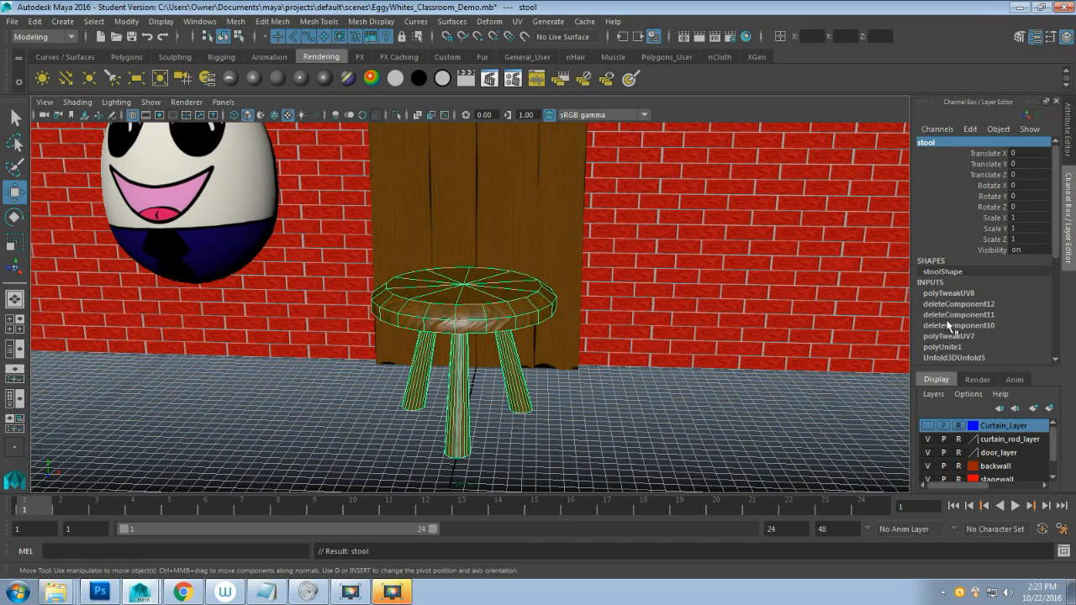
# Check the object names of the curtain rod and the egg character in the full stage scene.
pyautogui.click(522, 214)
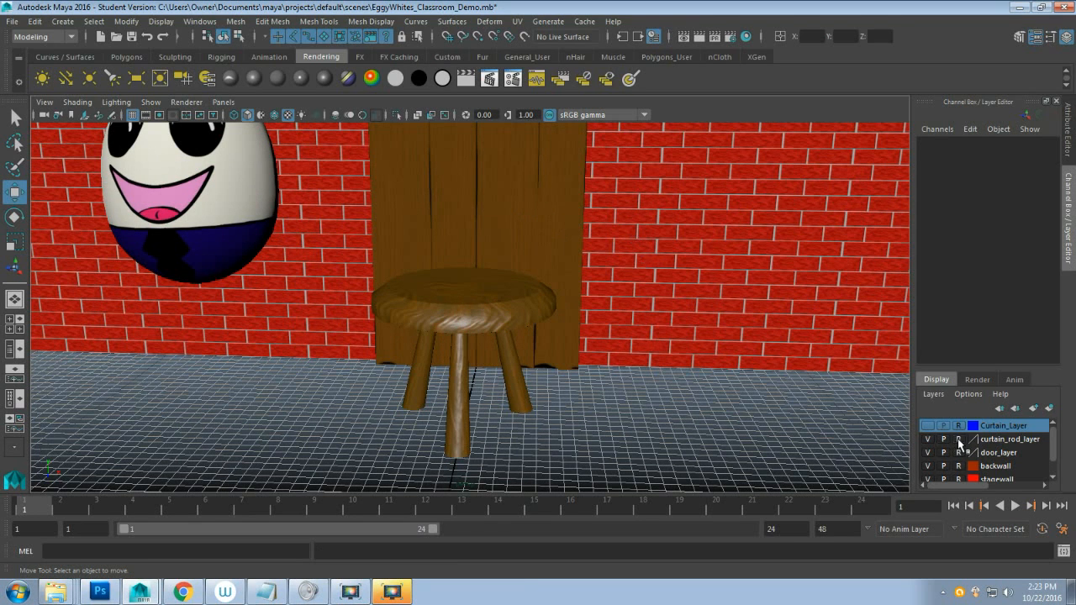
pyautogui.scroll(-10, 685, 278)
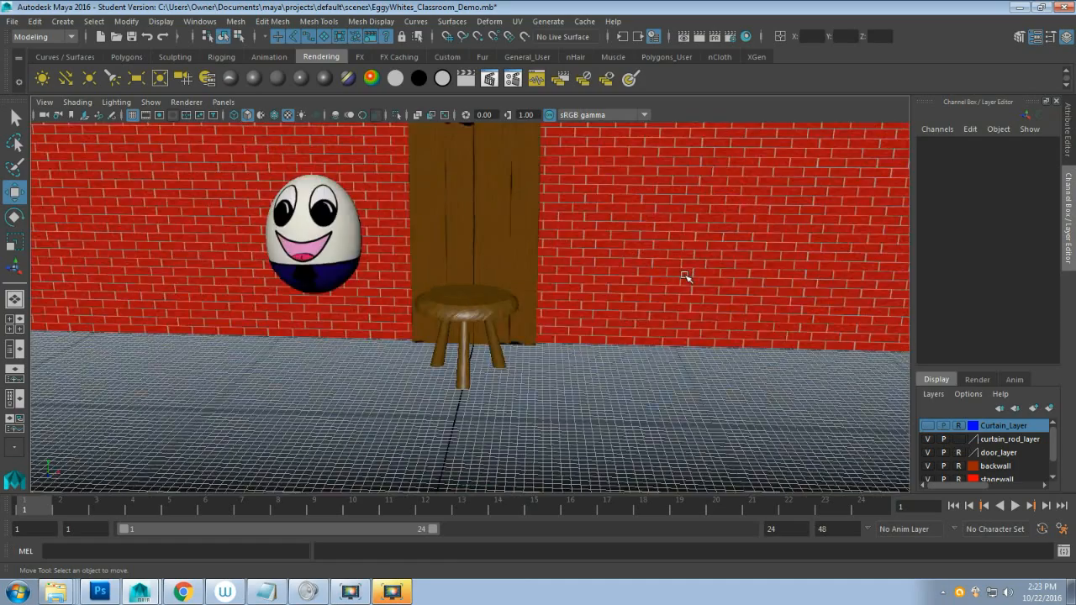
pyautogui.click(596, 145)
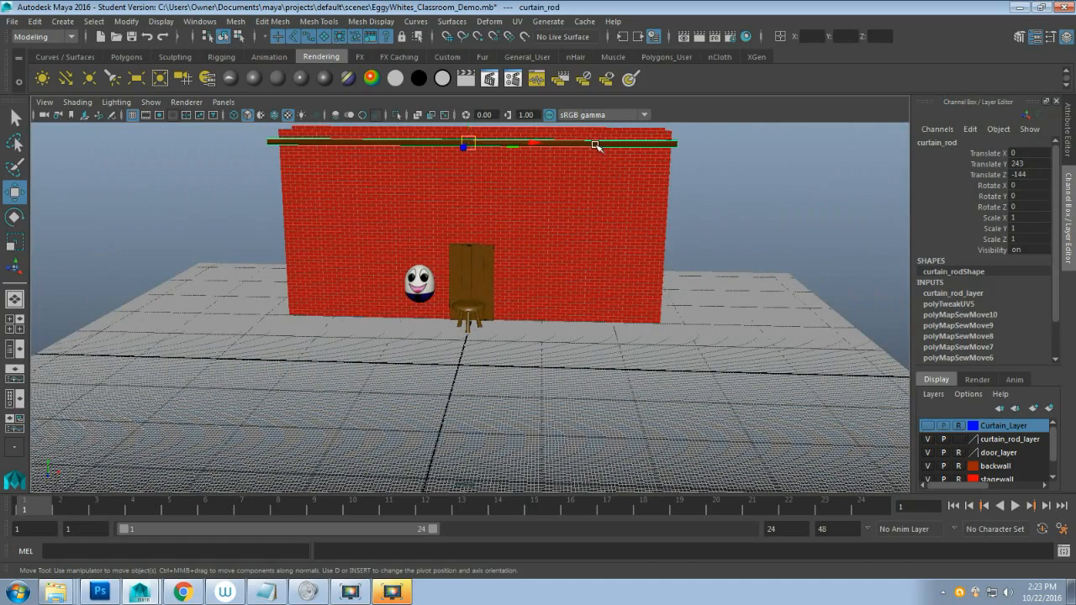
pyautogui.keyDown('alt'); pyautogui.moveTo(630, 274); pyautogui.dragTo(576, 365, button='middle'); pyautogui.keyUp('alt')
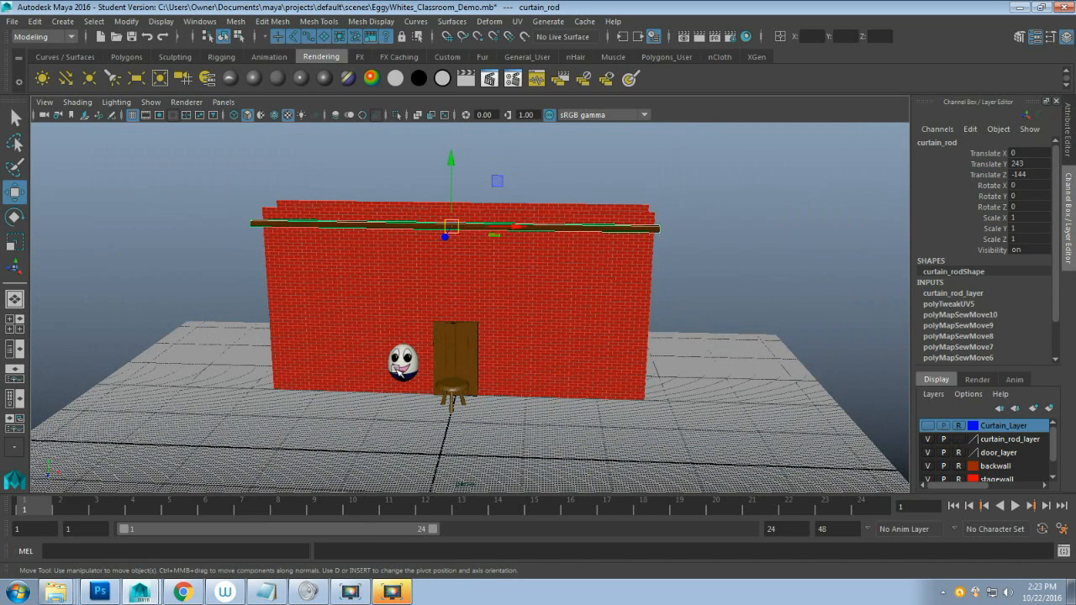
pyautogui.click(409, 372)
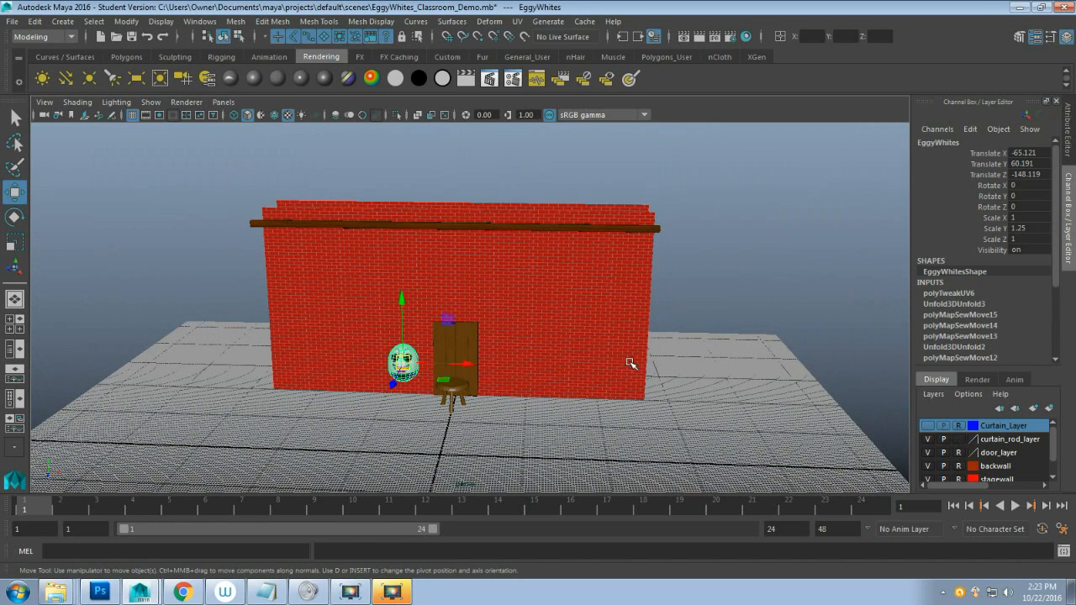
# Make Curtain_Layer and stagefloor visible and take the display layers out of reference mode so all objects are selectable.
pyautogui.click(927, 426)
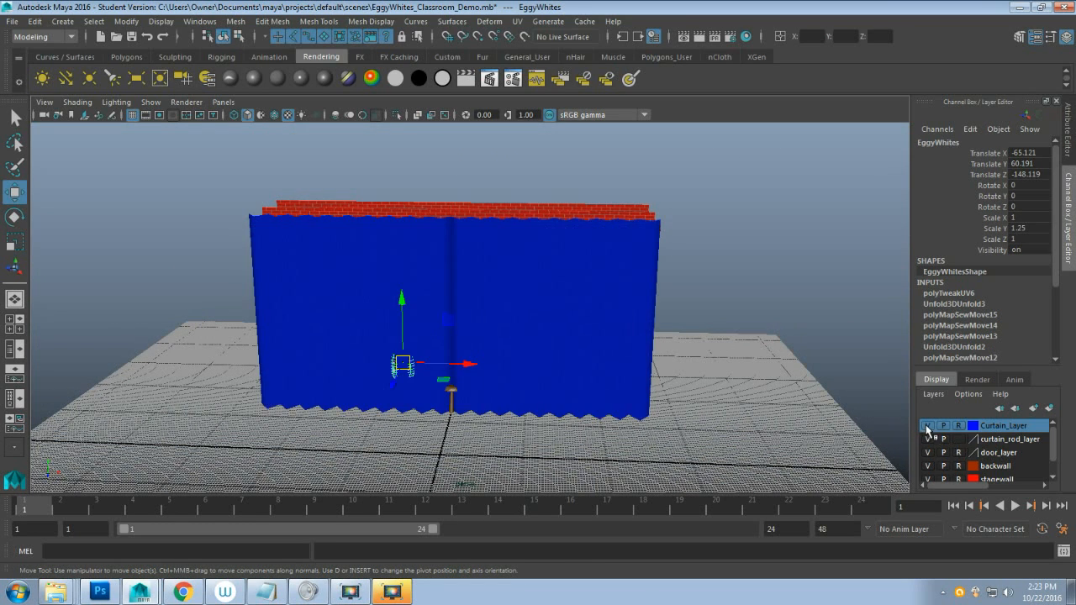
pyautogui.scroll(-1, 963, 458)
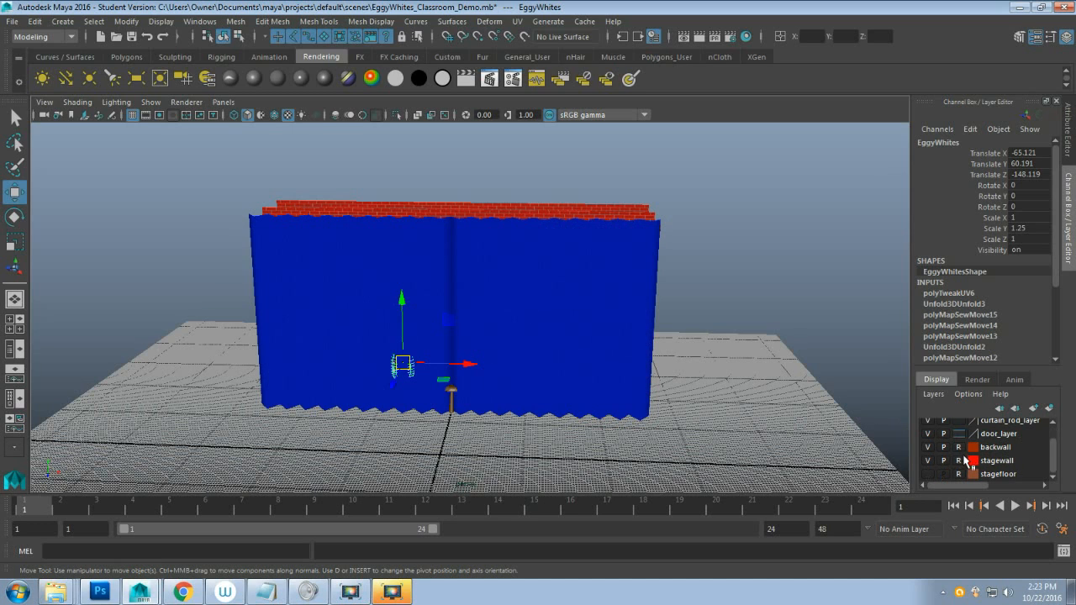
pyautogui.click(960, 460)
pyautogui.click(959, 476)
pyautogui.click(926, 476)
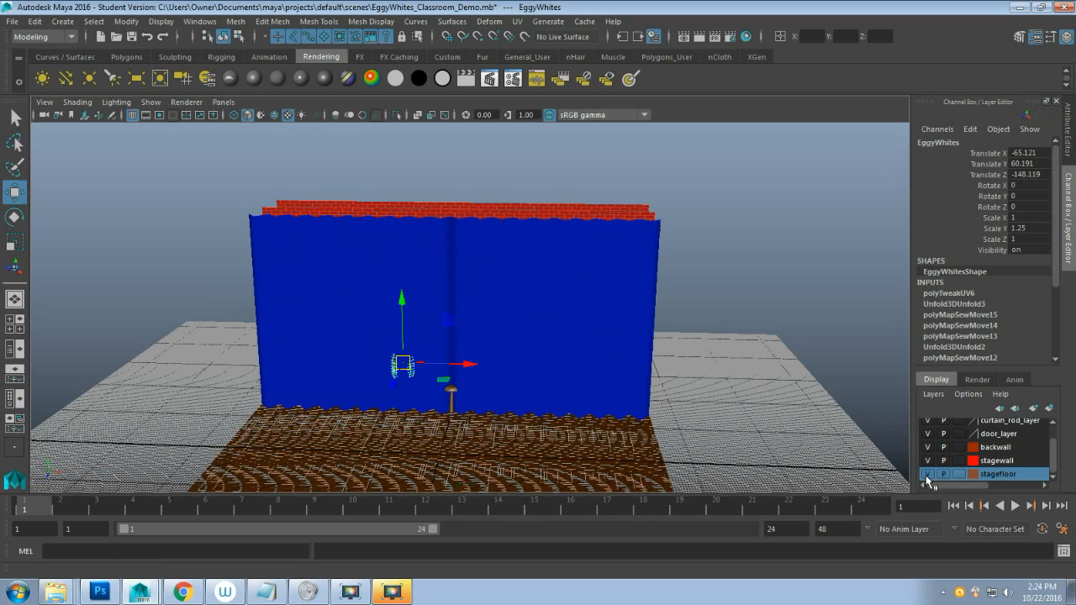
# Select every object in the scene and delete its non-deformer history.
pyautogui.scroll(-3, 687, 434)
pyautogui.scroll(2, 687, 434)
pyautogui.scroll(-1, 580, 414)
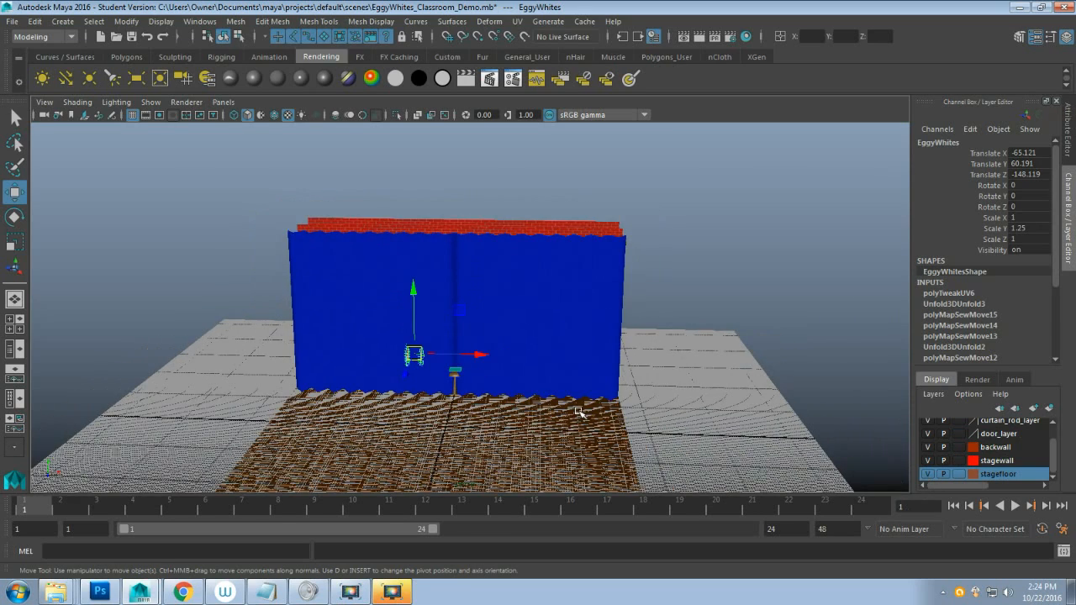
pyautogui.scroll(-1, 598, 418)
pyautogui.moveTo(261, 187); pyautogui.dragTo(639, 483)
pyautogui.click(34, 21)
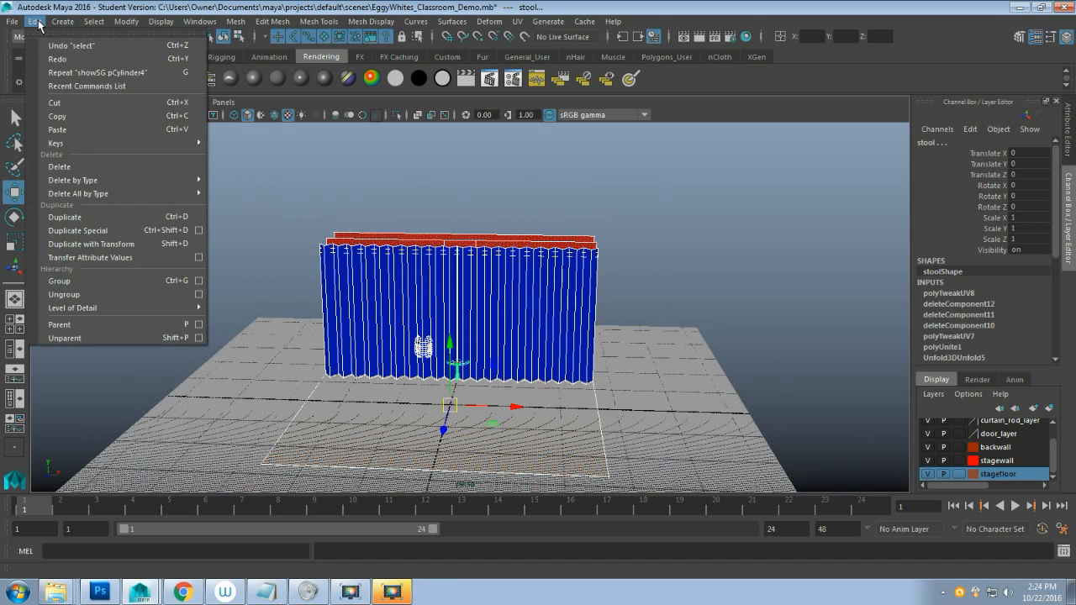
pyautogui.moveTo(84, 180)
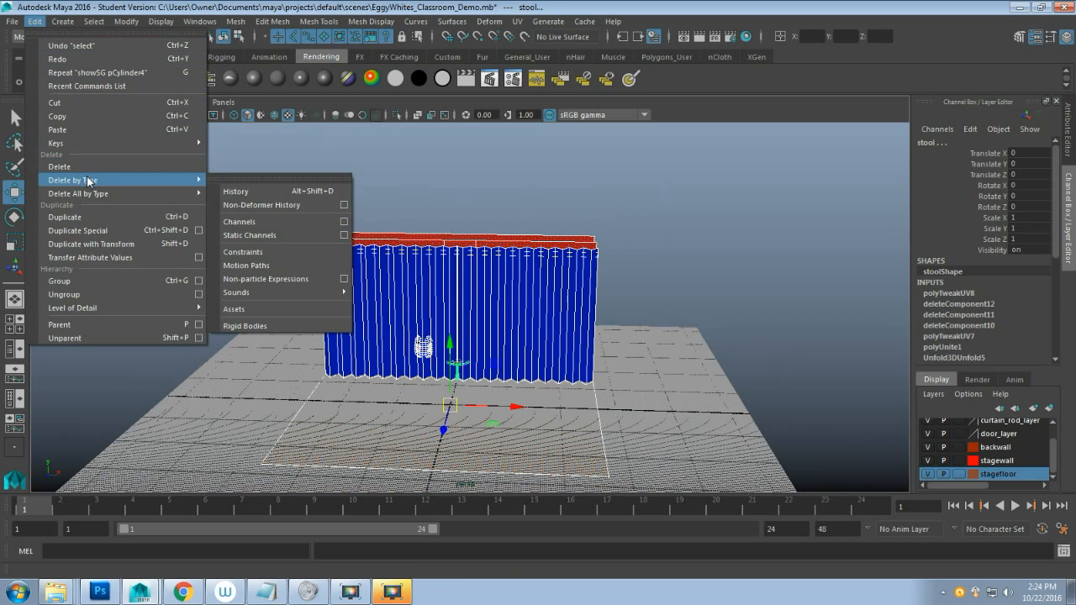
pyautogui.click(266, 206)
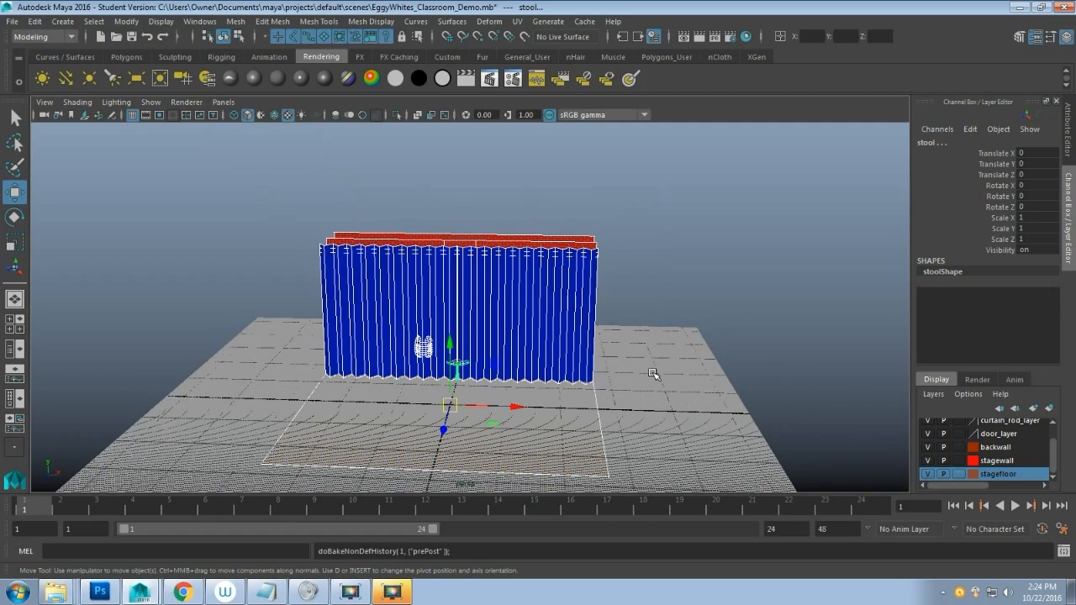
# Set the stagefloor, stagewall and backwall display layers to reference mode.
pyautogui.scroll(5, 653, 373)
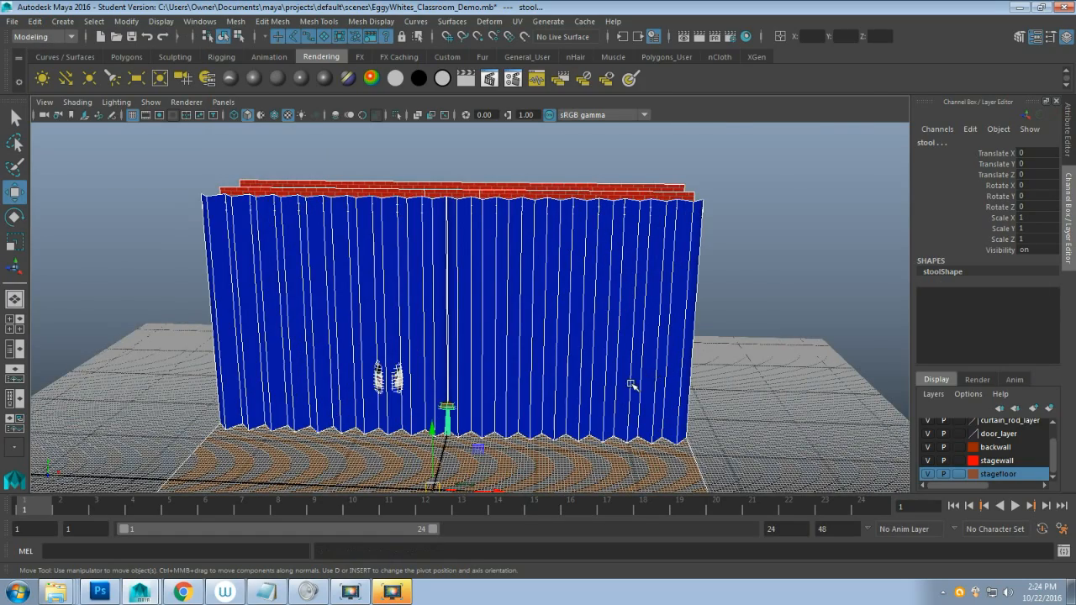
pyautogui.keyDown('alt'); pyautogui.moveTo(646, 380); pyautogui.dragTo(820, 371); pyautogui.keyUp('alt')
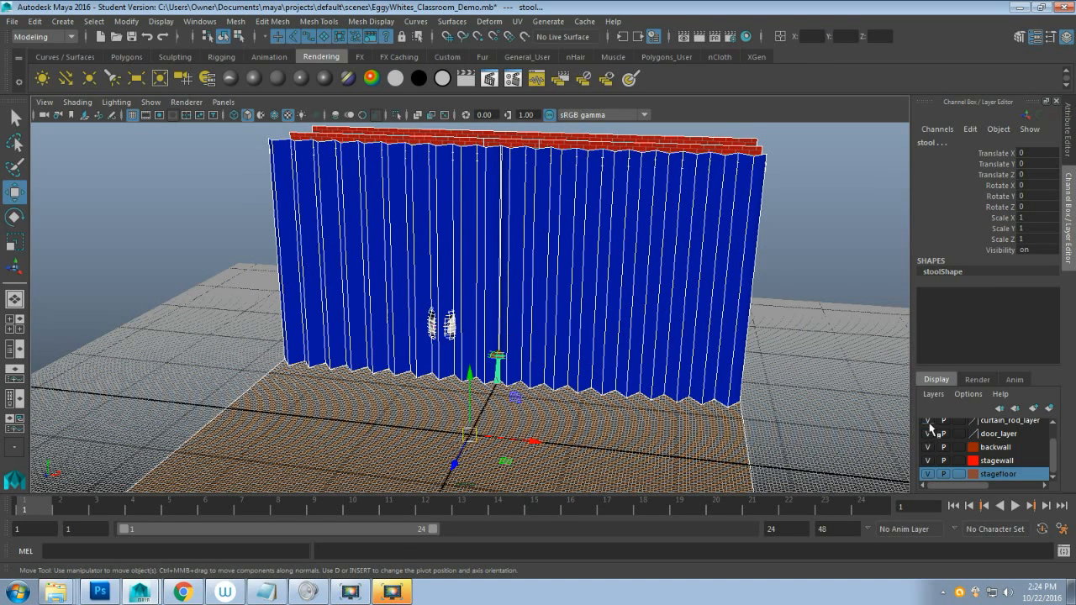
pyautogui.click(958, 474)
pyautogui.click(959, 447)
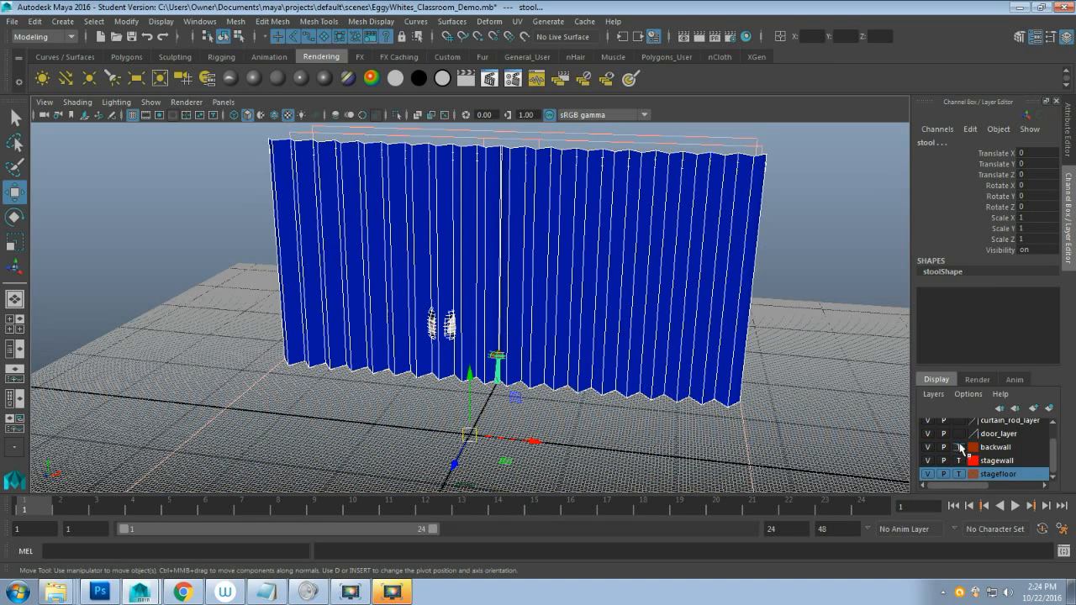
pyautogui.click(958, 475)
pyautogui.click(958, 461)
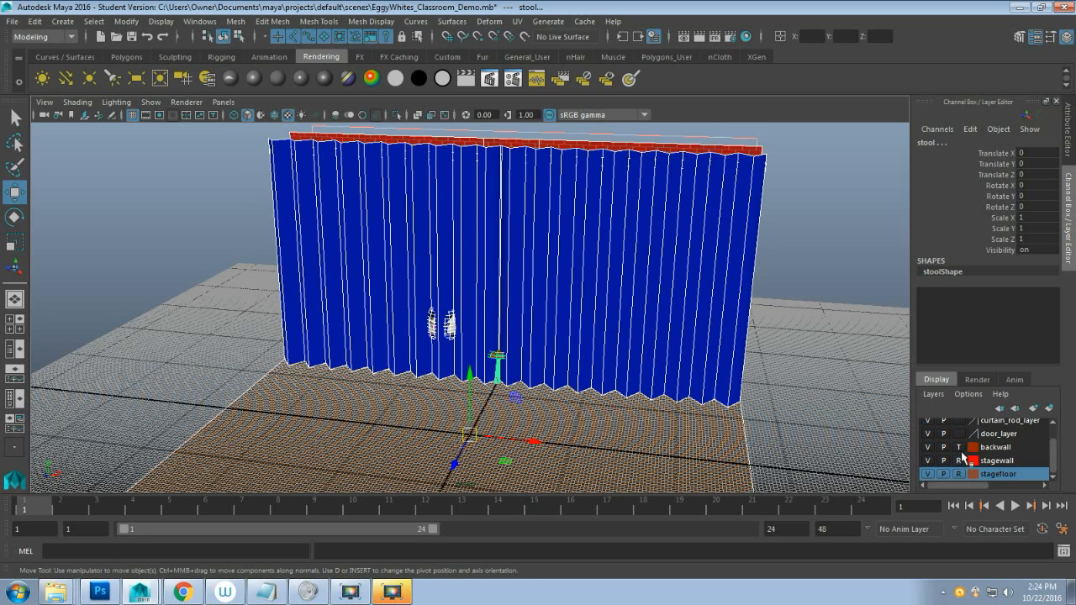
pyautogui.click(959, 448)
# Set door_layer, curtain_rod_layer and Curtain_Layer to reference mode and hide Curtain_Layer.
pyautogui.click(960, 435)
pyautogui.click(961, 422)
pyautogui.scroll(1, 970, 446)
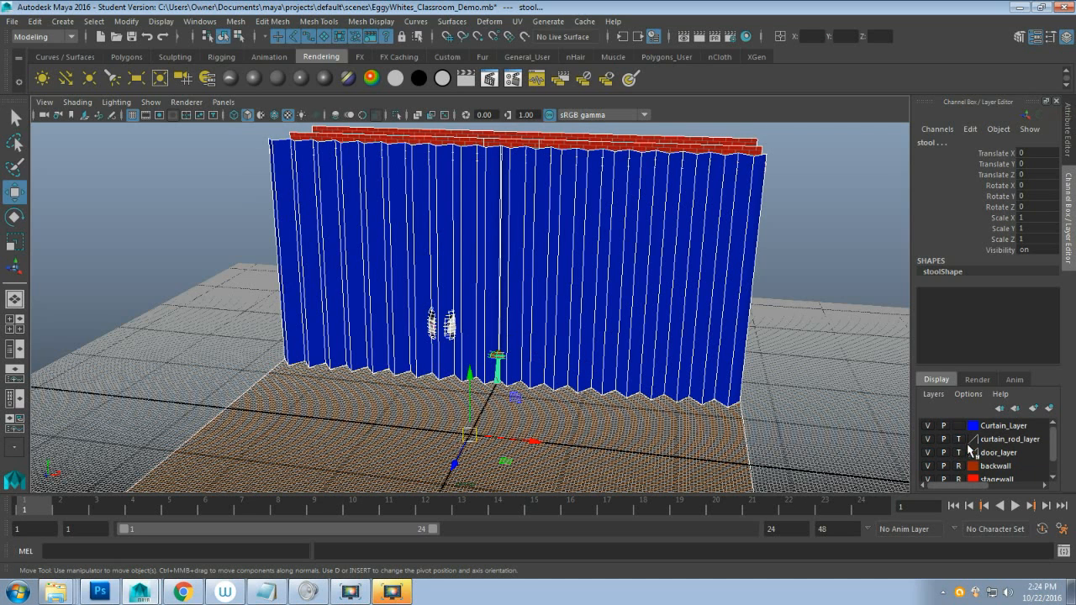
pyautogui.click(961, 454)
pyautogui.click(960, 439)
pyautogui.click(959, 425)
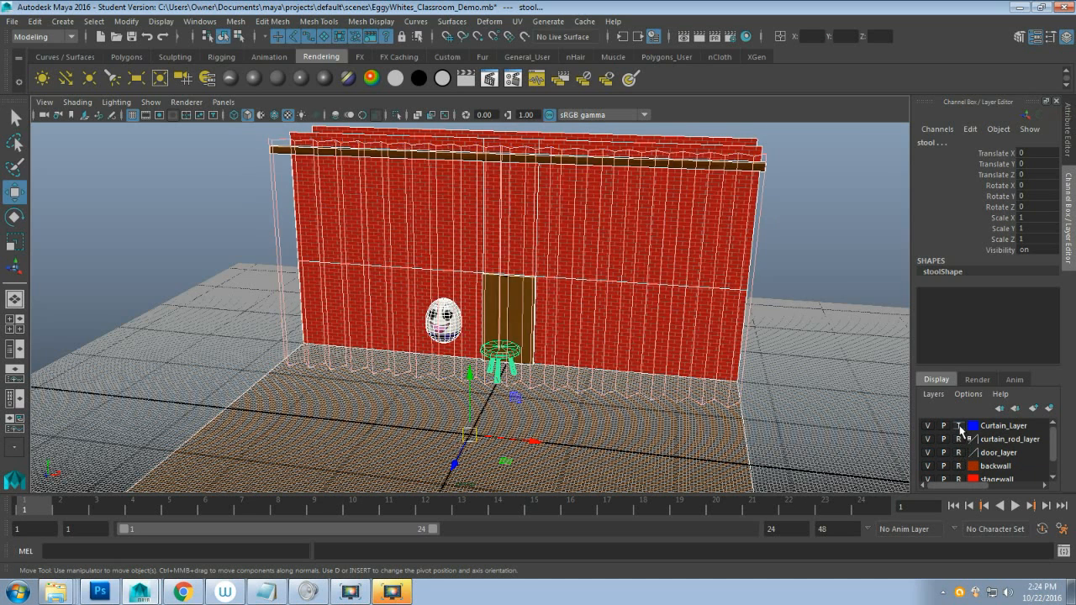
pyautogui.click(960, 426)
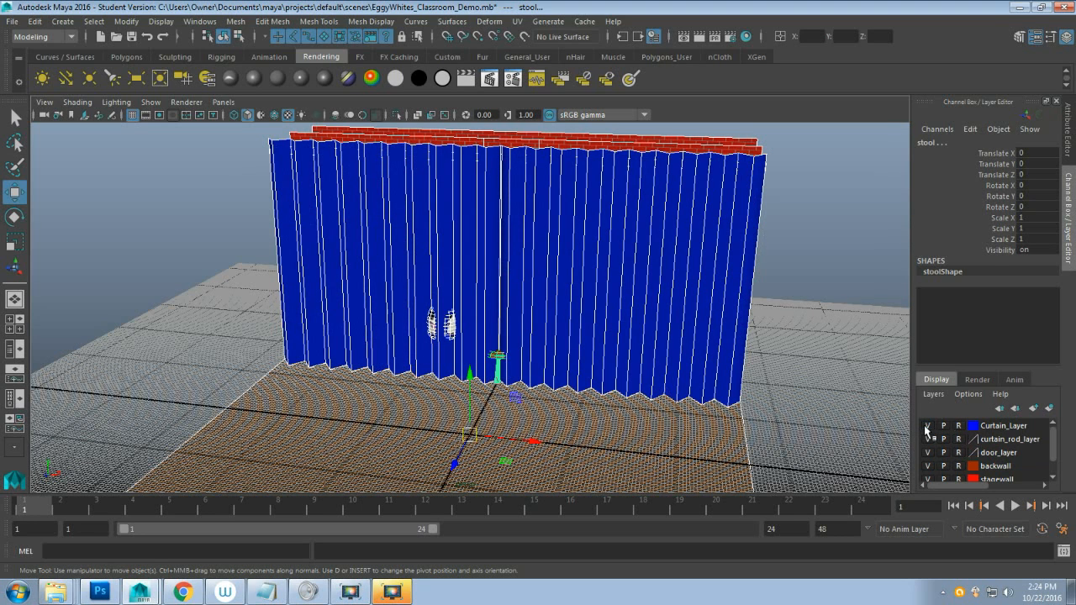
pyautogui.click(928, 425)
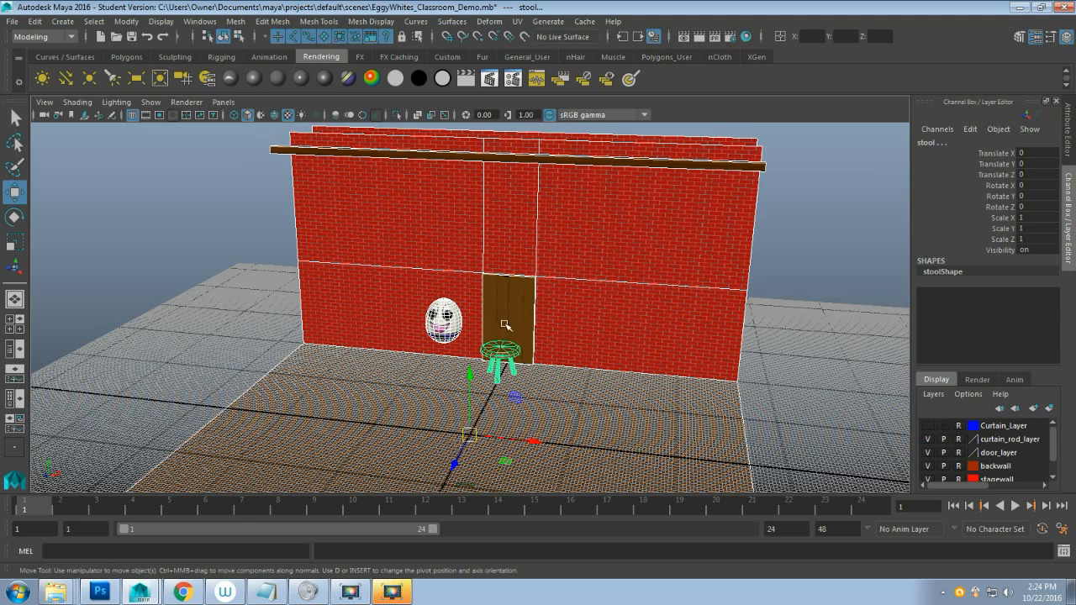
# Create a new display layer from the egg character.
pyautogui.click(444, 334)
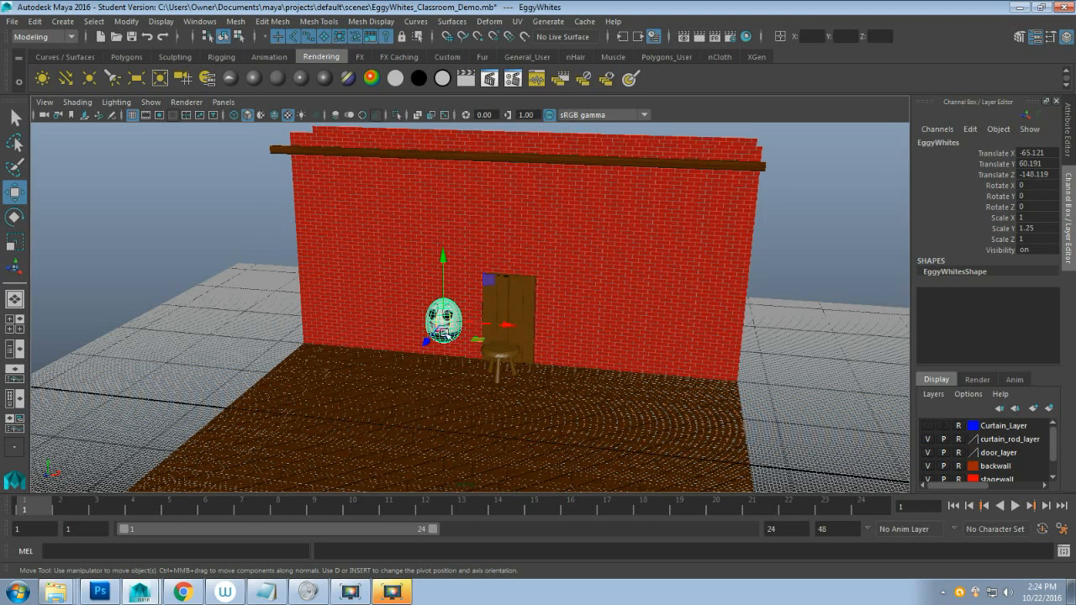
pyautogui.click(934, 394)
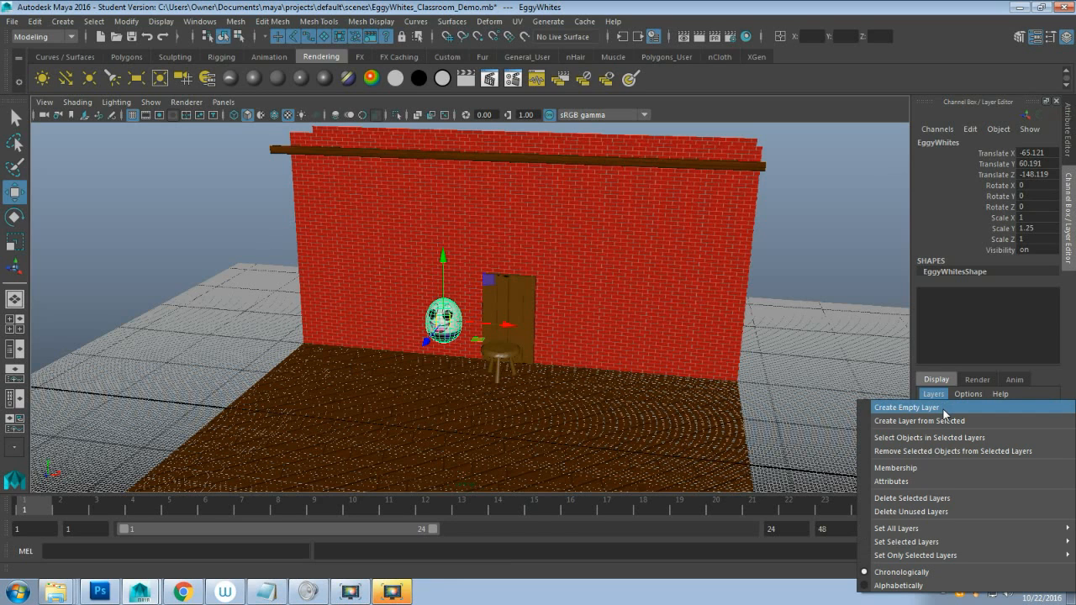
pyautogui.click(945, 423)
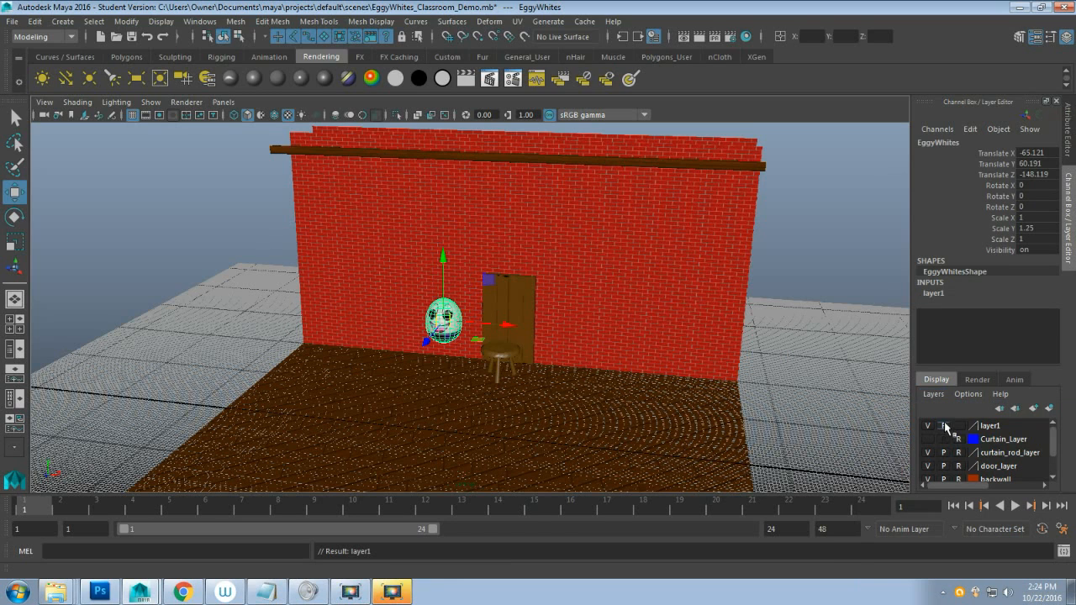
# Rename the egg character's new display layer EggyWhites_Layer and give it a white colour.
pyautogui.doubleClick(1001, 426)
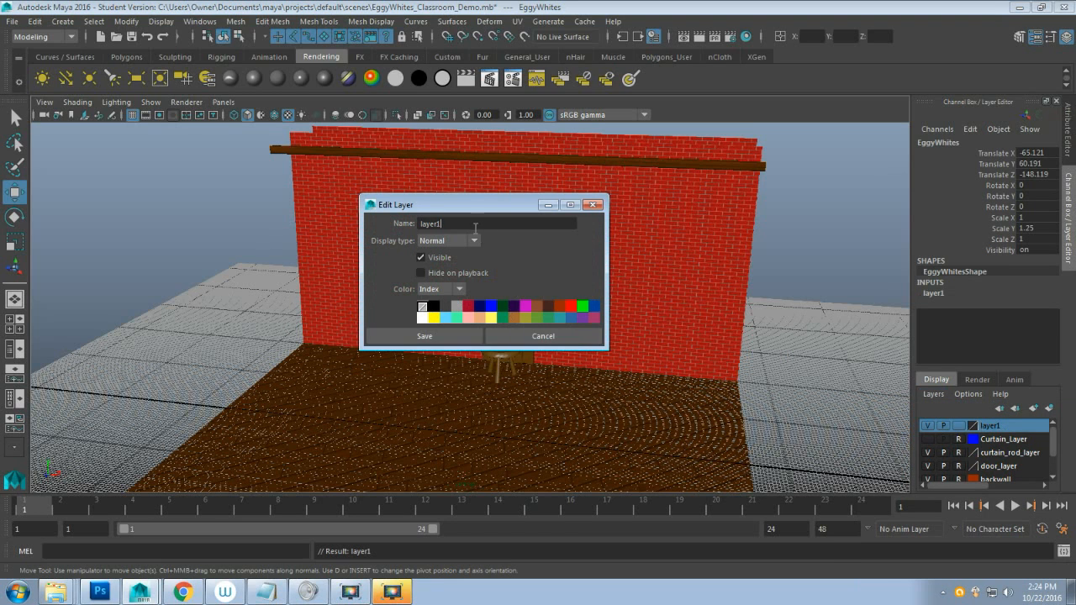
pyautogui.write('EggyWhites_Laye')
pyautogui.click(424, 336)
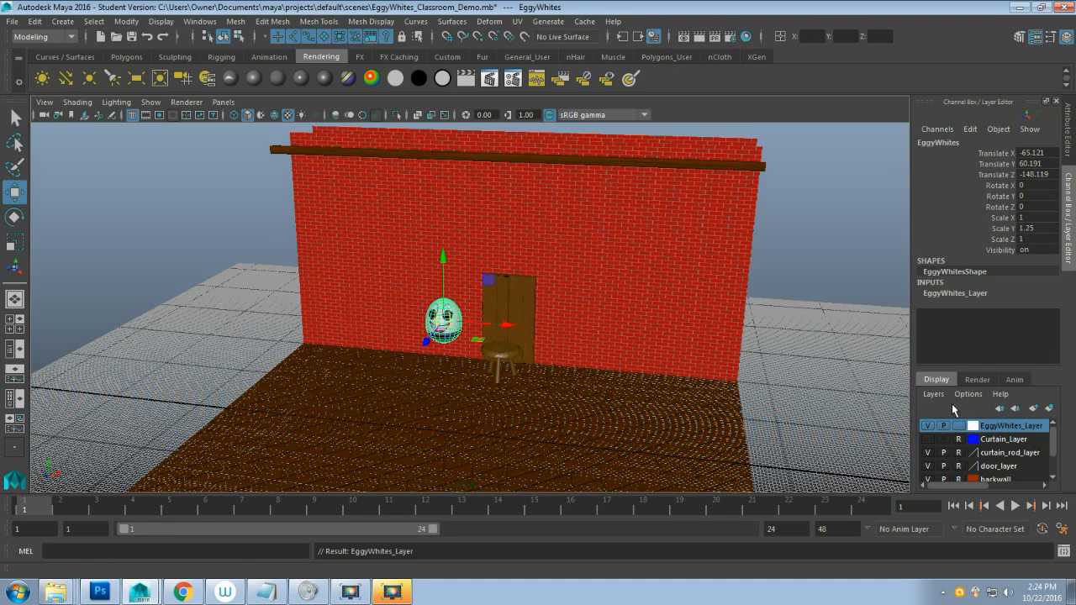
# Create a new display layer from the stool and name it Stool_Layer.
pyautogui.click(499, 359)
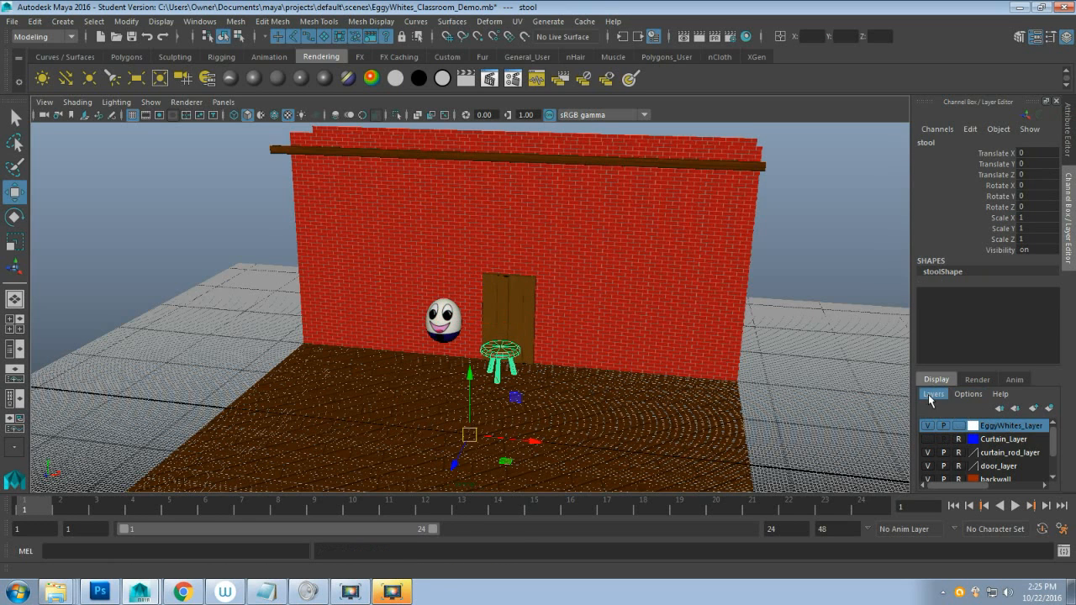
pyautogui.click(933, 393)
pyautogui.click(933, 422)
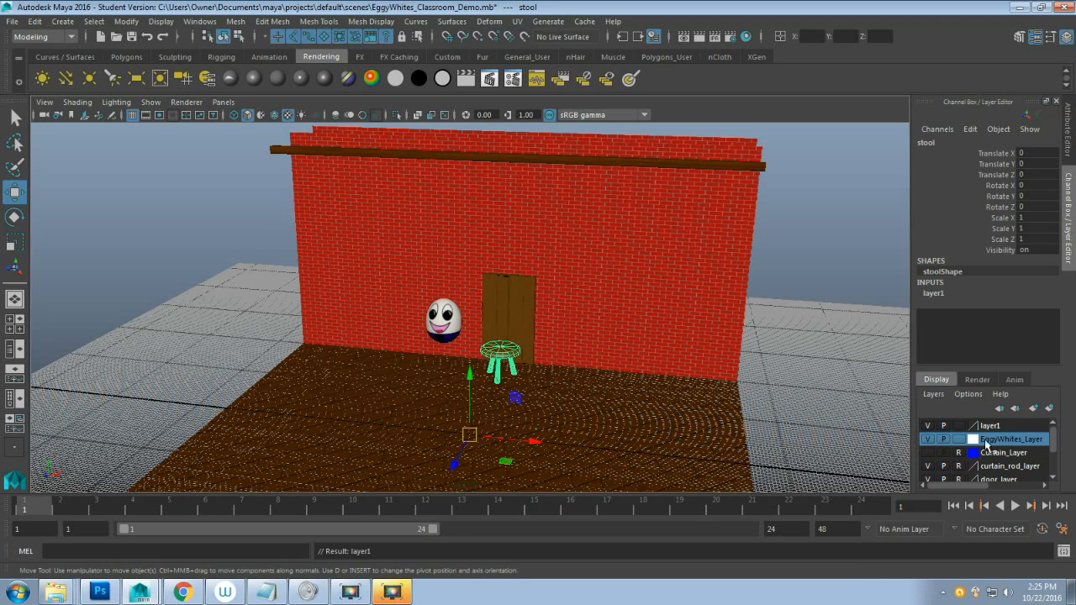
pyautogui.doubleClick(973, 426)
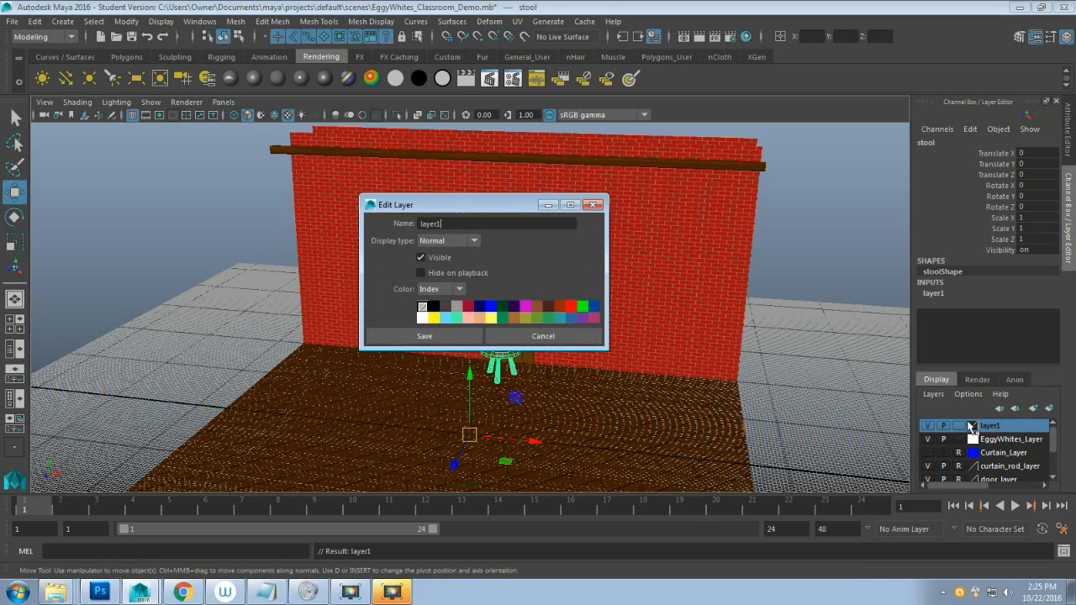
pyautogui.moveTo(482, 223); pyautogui.dragTo(360, 223)
pyautogui.write('Stool_L')
pyautogui.click(451, 336)
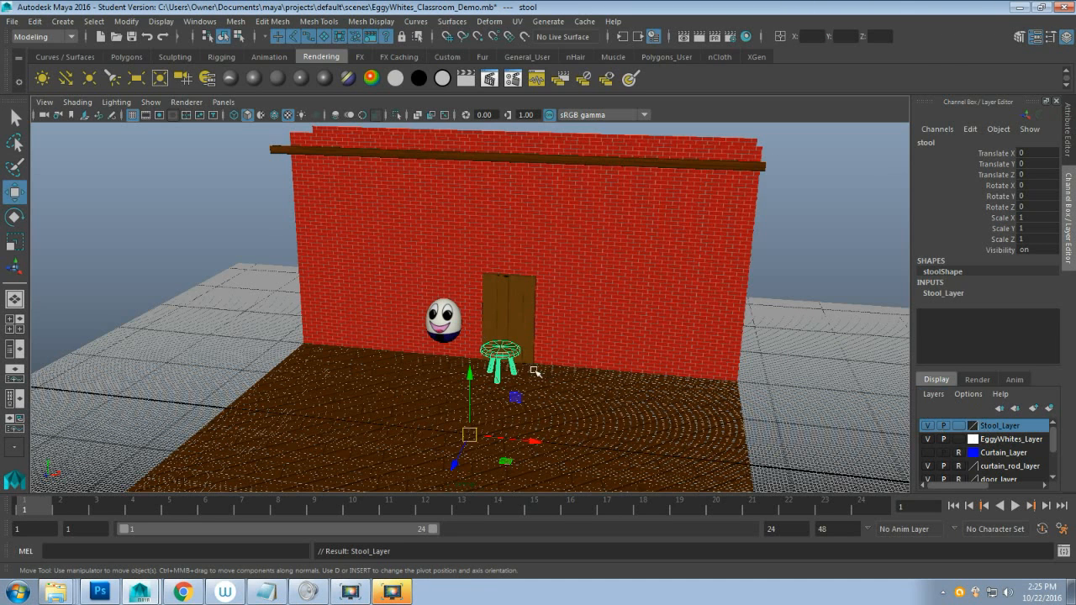
# Center the stool's pivot on its geometry.
pyautogui.scroll(5, 572, 423)
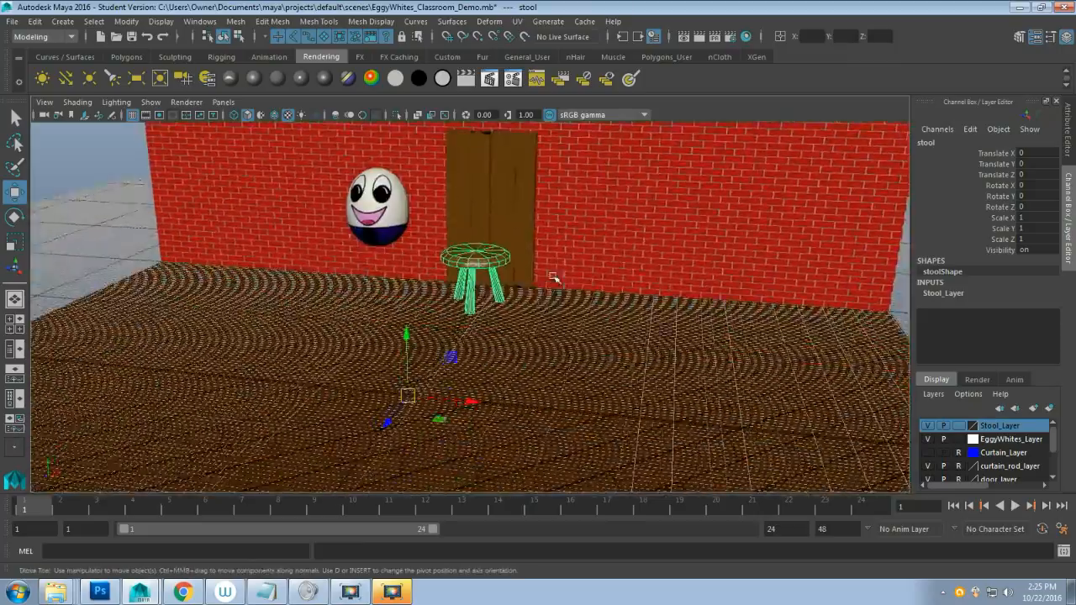
pyautogui.scroll(6, 536, 342)
pyautogui.keyDown('alt'); pyautogui.moveTo(553, 338); pyautogui.dragTo(704, 343); pyautogui.keyUp('alt')
pyautogui.scroll(-6, 547, 365)
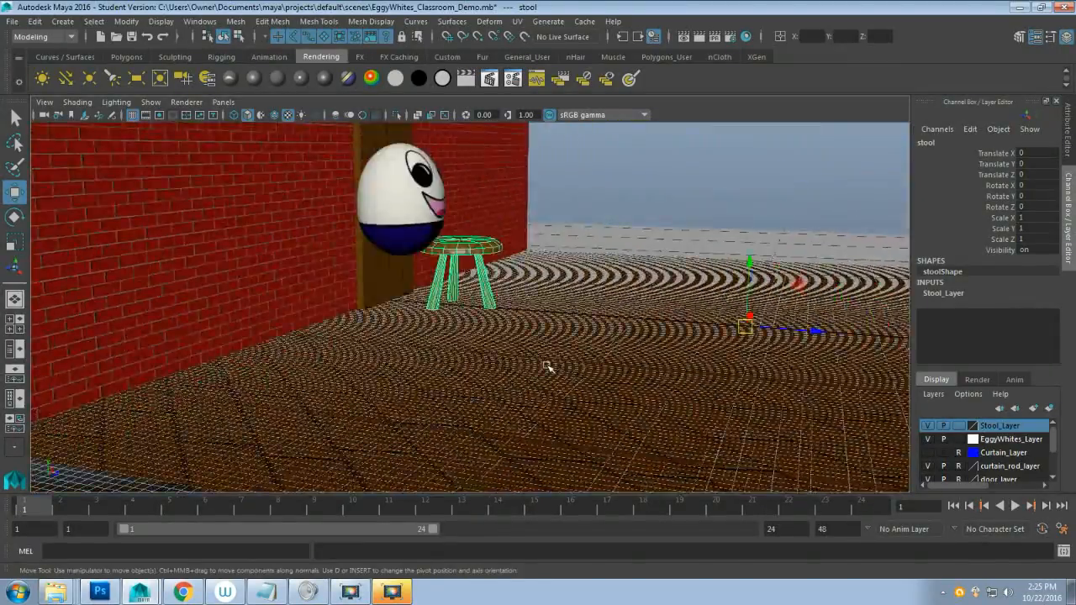
pyautogui.scroll(-2, 548, 367)
pyautogui.keyDown('alt'); pyautogui.moveTo(644, 379); pyautogui.dragTo(445, 401); pyautogui.keyUp('alt')
pyautogui.scroll(2, 421, 336)
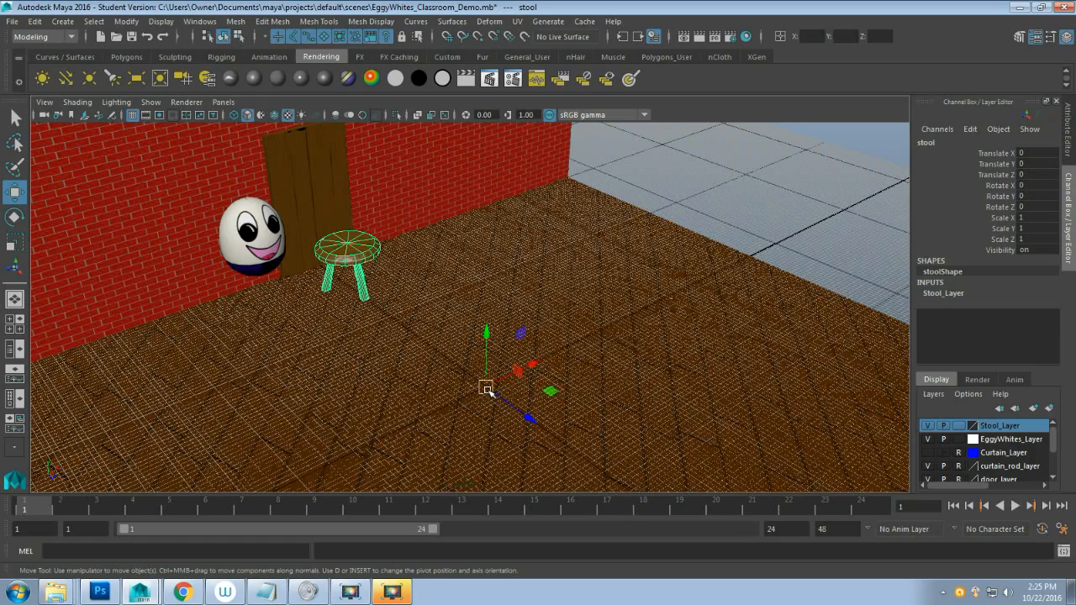
pyautogui.scroll(-10, 486, 382)
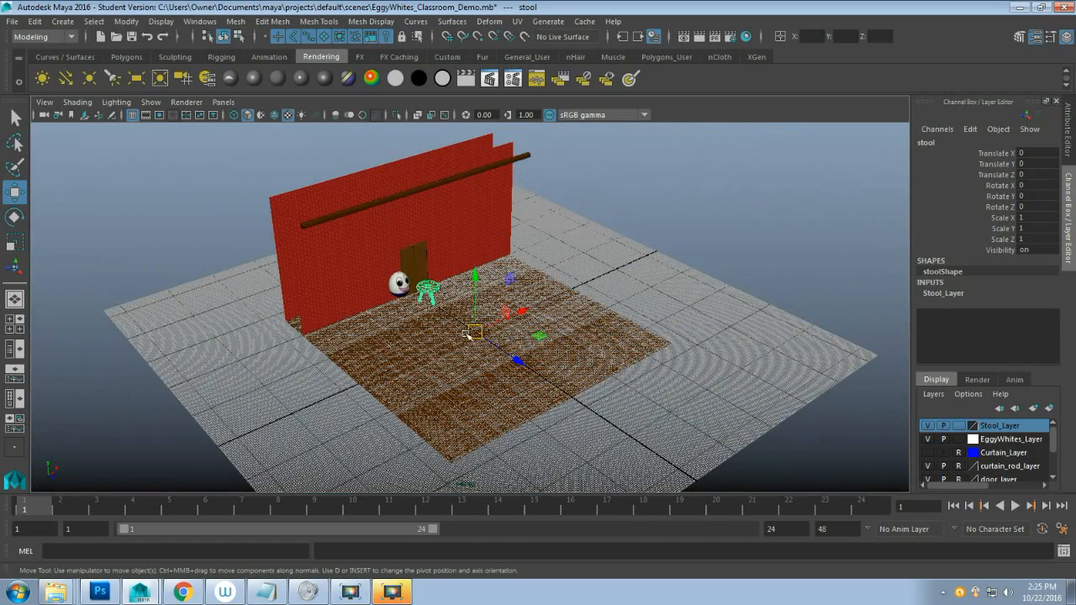
pyautogui.scroll(10, 488, 360)
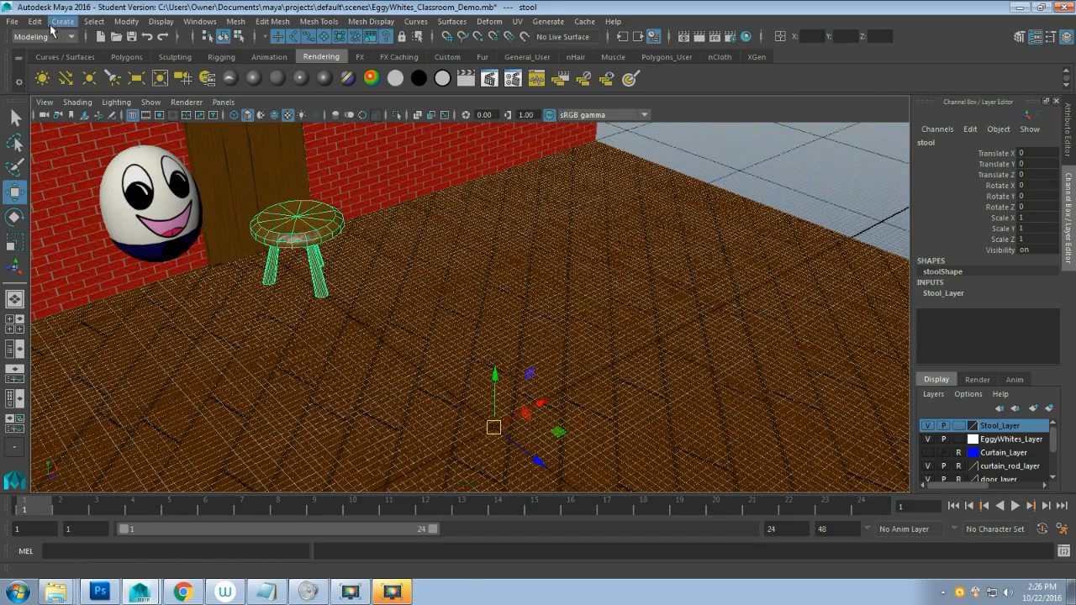
pyautogui.click(123, 22)
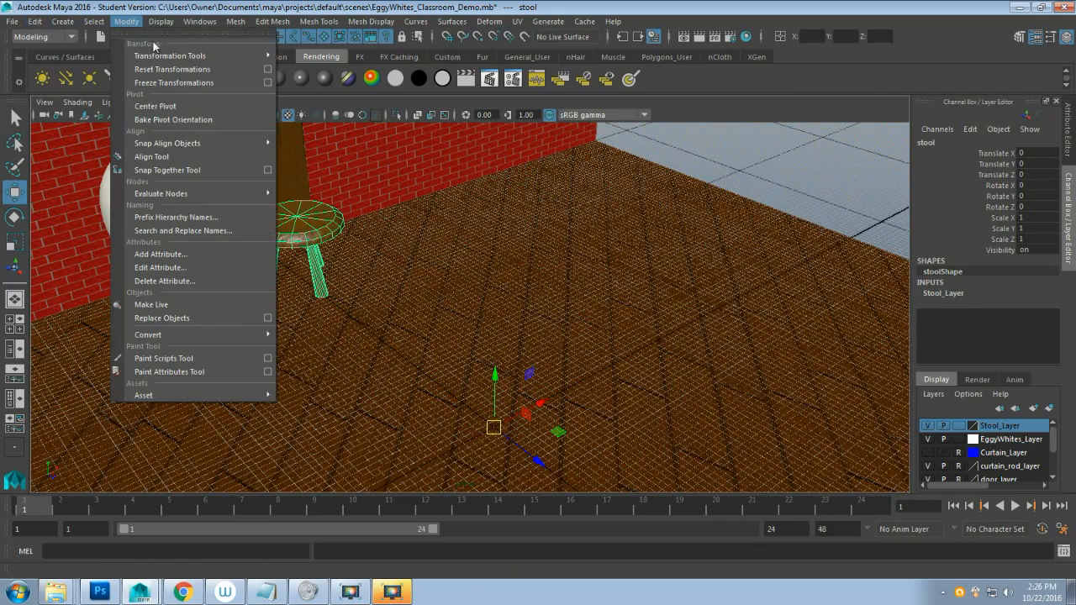
pyautogui.click(180, 106)
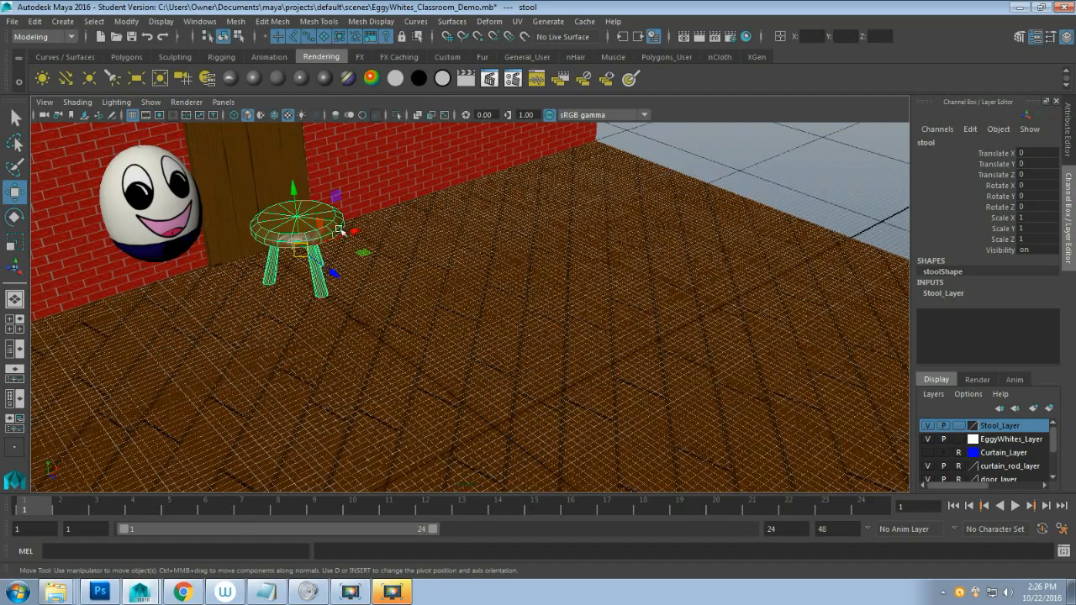
# Move the stool forward along Z from the door towards the grid origin, to a Translate Z of about 148.
pyautogui.keyDown('alt'); pyautogui.moveTo(311, 388); pyautogui.dragTo(308, 352); pyautogui.keyUp('alt')
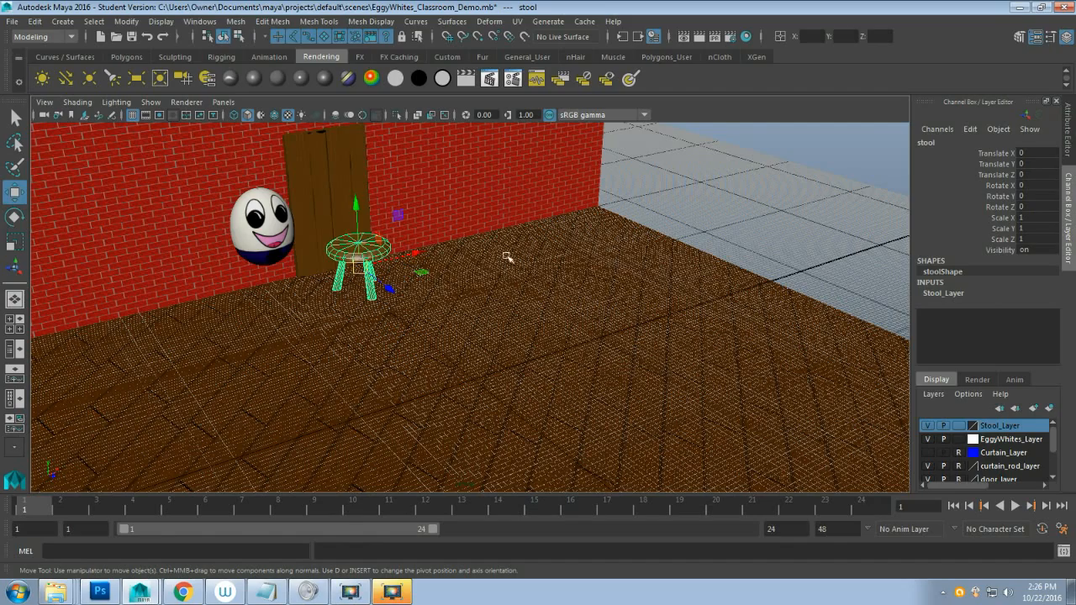
pyautogui.moveTo(1035, 154); pyautogui.dragTo(1034, 172)
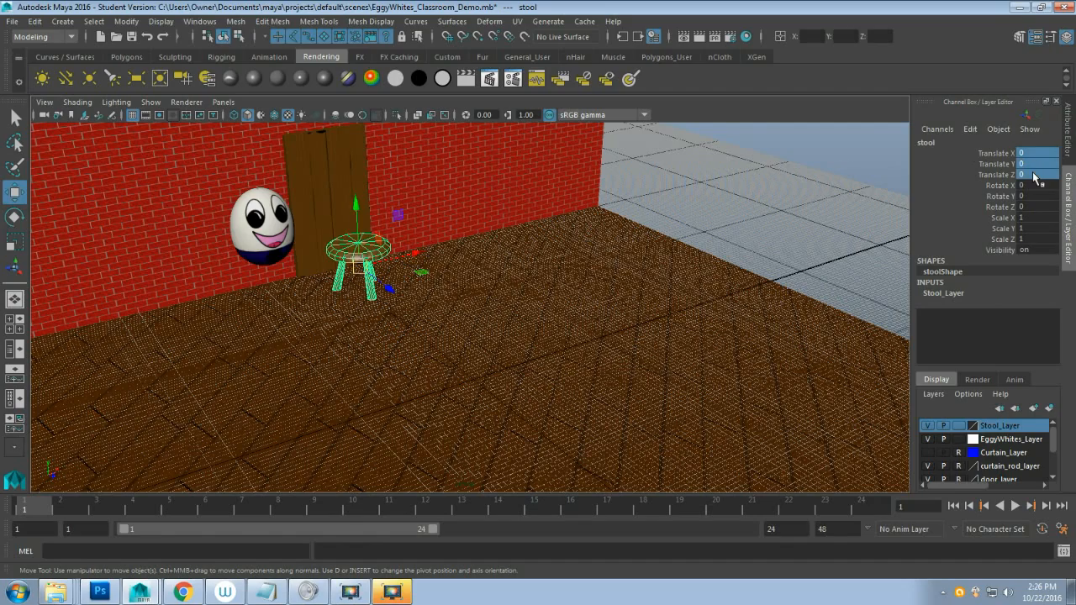
pyautogui.scroll(-5, 658, 344)
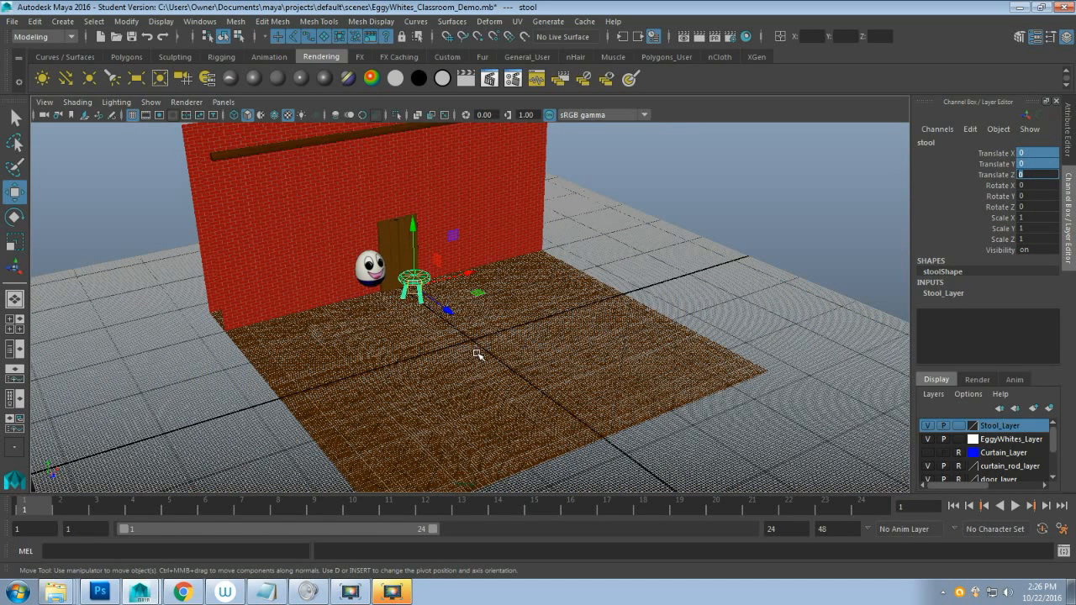
pyautogui.scroll(3, 455, 380)
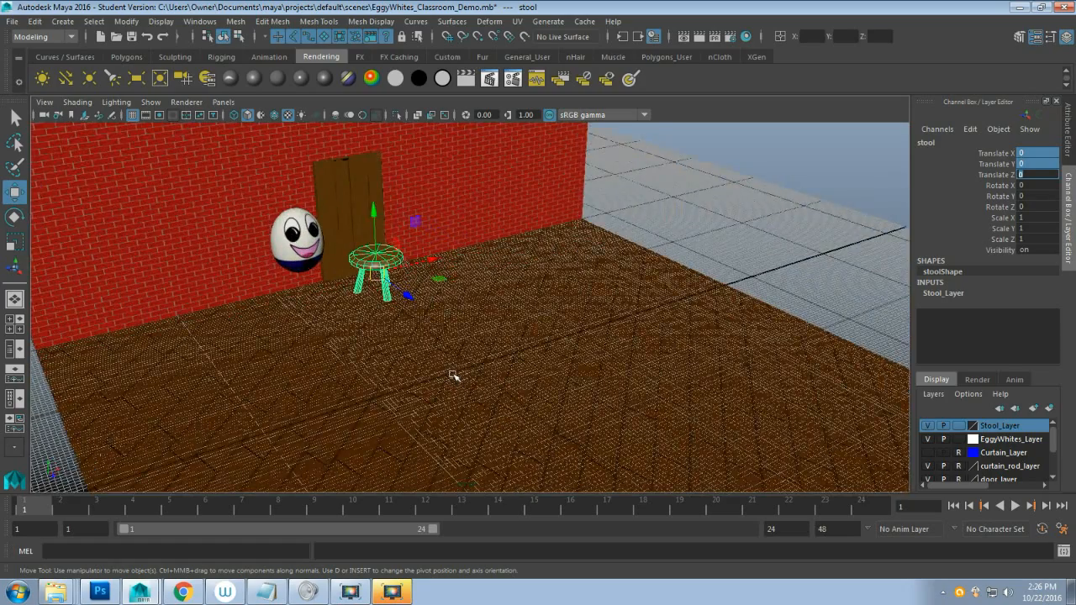
pyautogui.scroll(-2, 454, 375)
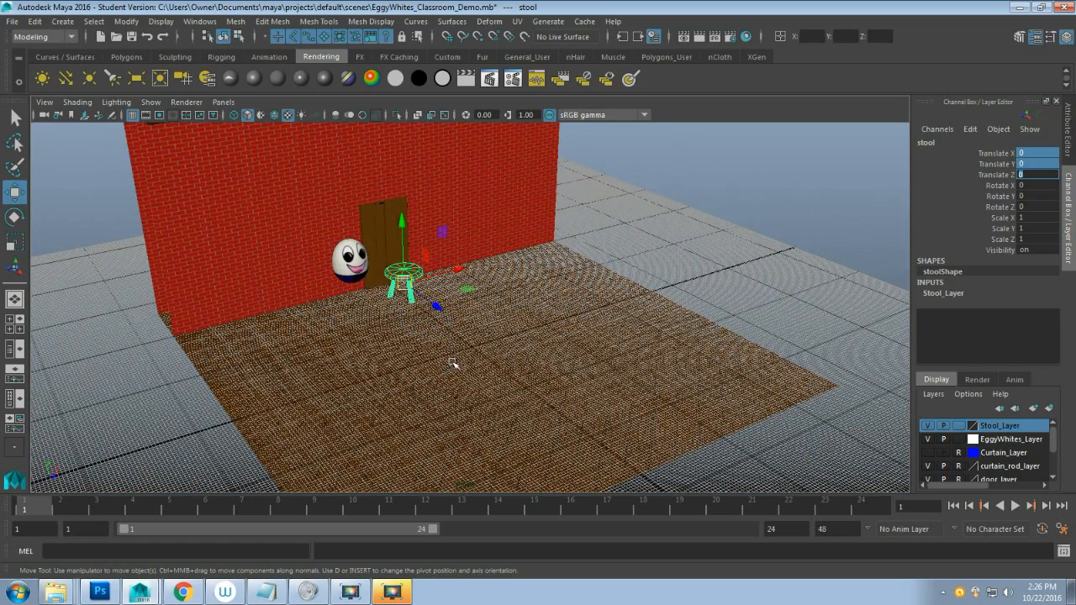
pyautogui.scroll(4, 451, 362)
pyautogui.moveTo(371, 289); pyautogui.dragTo(522, 403)
# Hide the stagefloor display layer to expose the grid beneath the stool.
pyautogui.scroll(-3, 1011, 450)
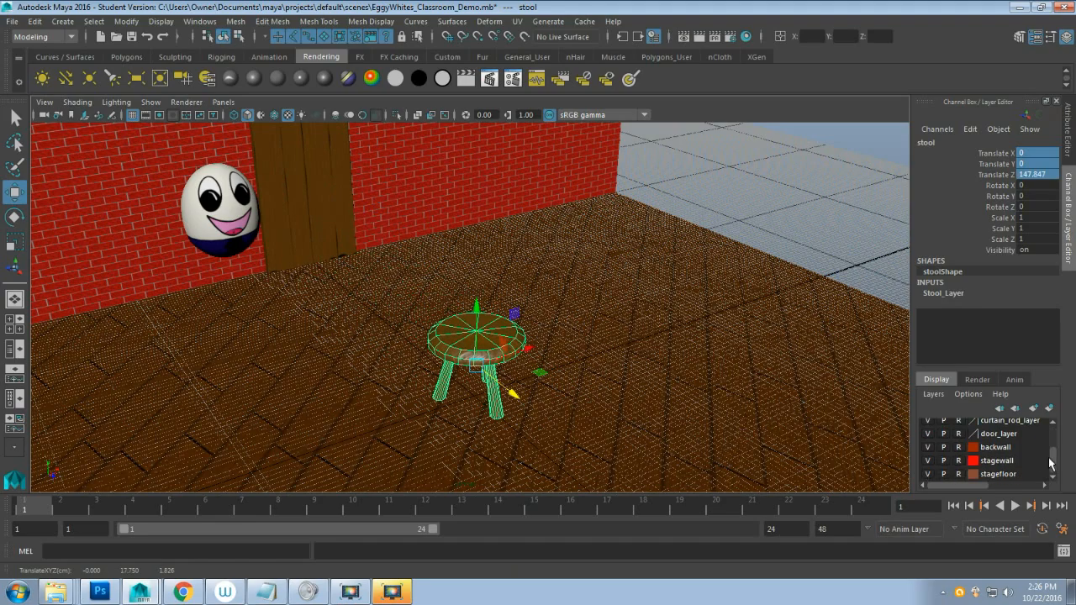
pyautogui.click(927, 473)
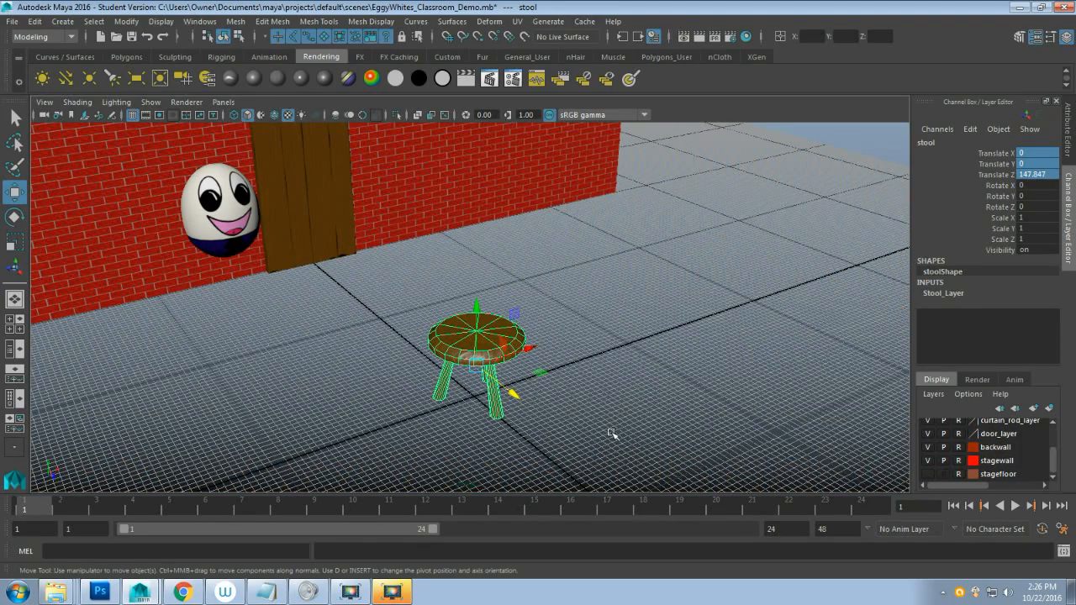
pyautogui.keyDown('alt'); pyautogui.moveTo(604, 437); pyautogui.dragTo(658, 432); pyautogui.keyUp('alt')
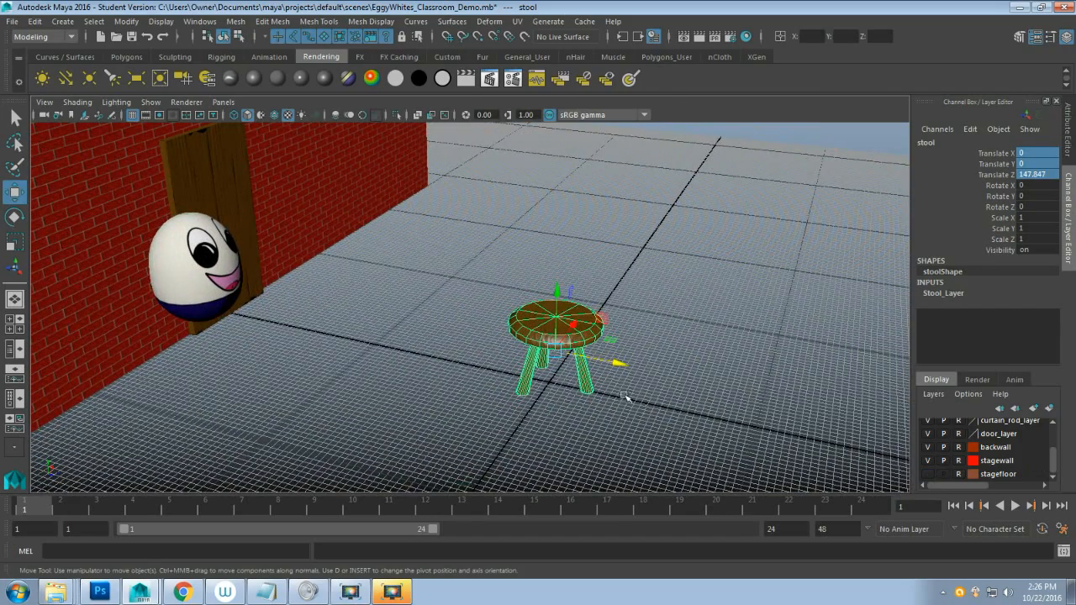
# Align the stool's pivot with the grid origin in the top view, moving it to Translate Z 146.021.
pyautogui.press('space')
pyautogui.press('space')
pyautogui.scroll(-5, 356, 291)
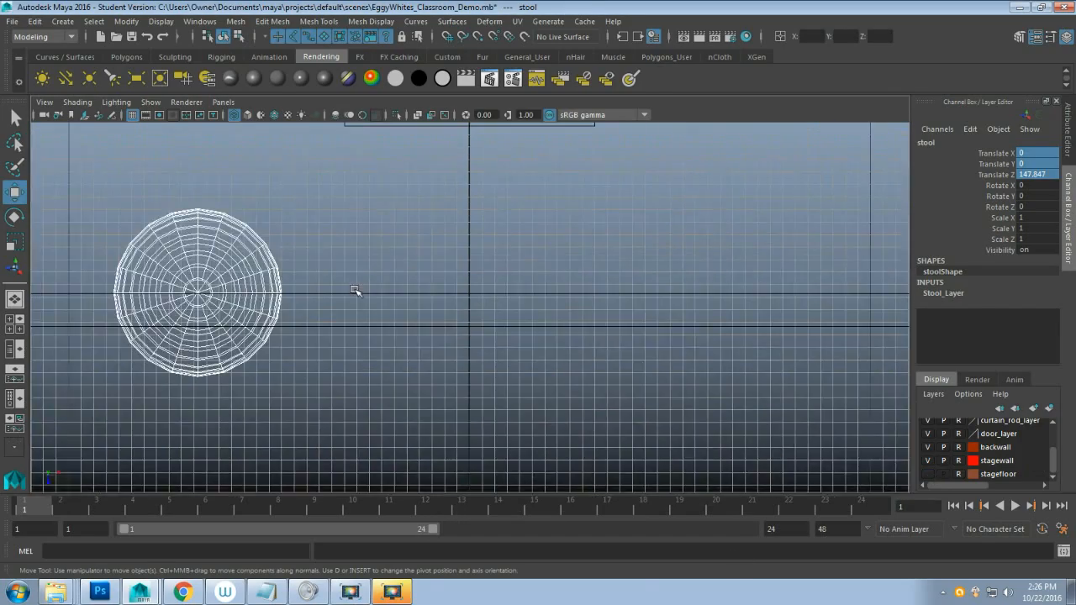
pyautogui.click(304, 325)
pyautogui.scroll(-5, 409, 294)
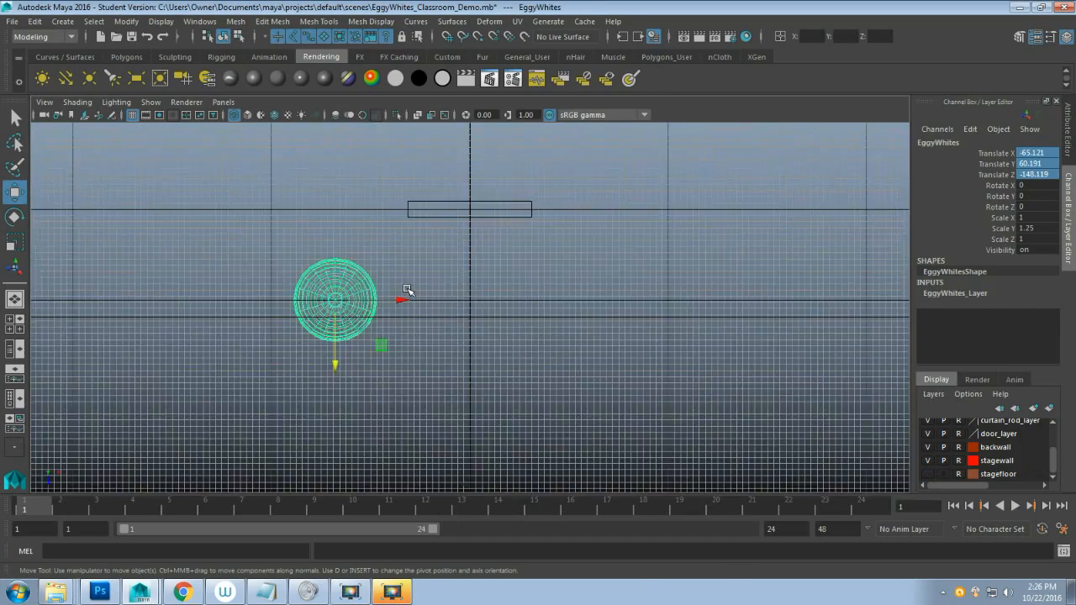
pyautogui.scroll(-3, 407, 290)
pyautogui.click(471, 427)
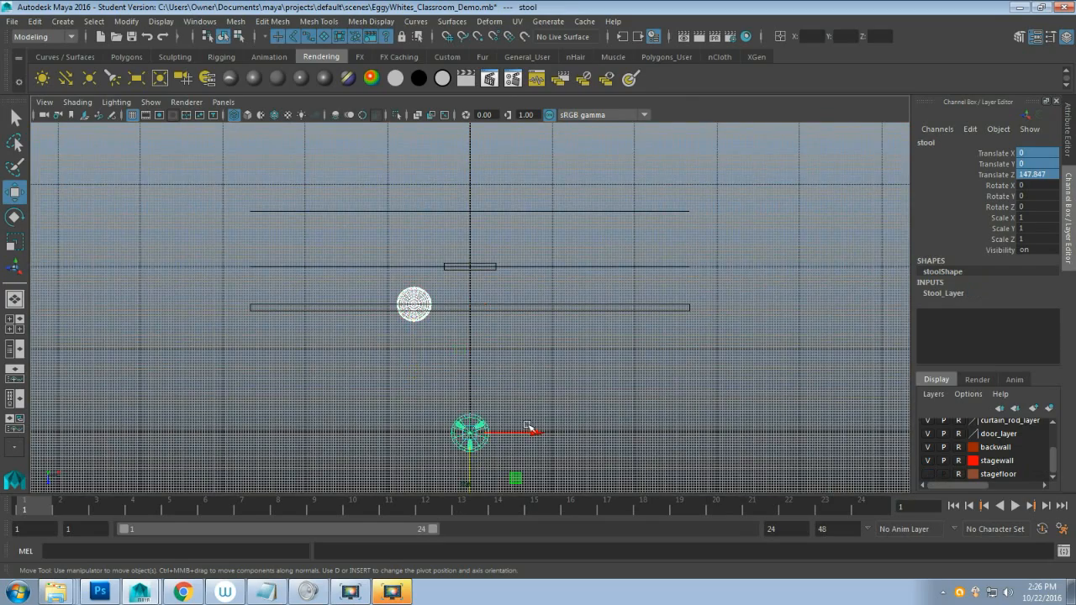
pyautogui.press('f')
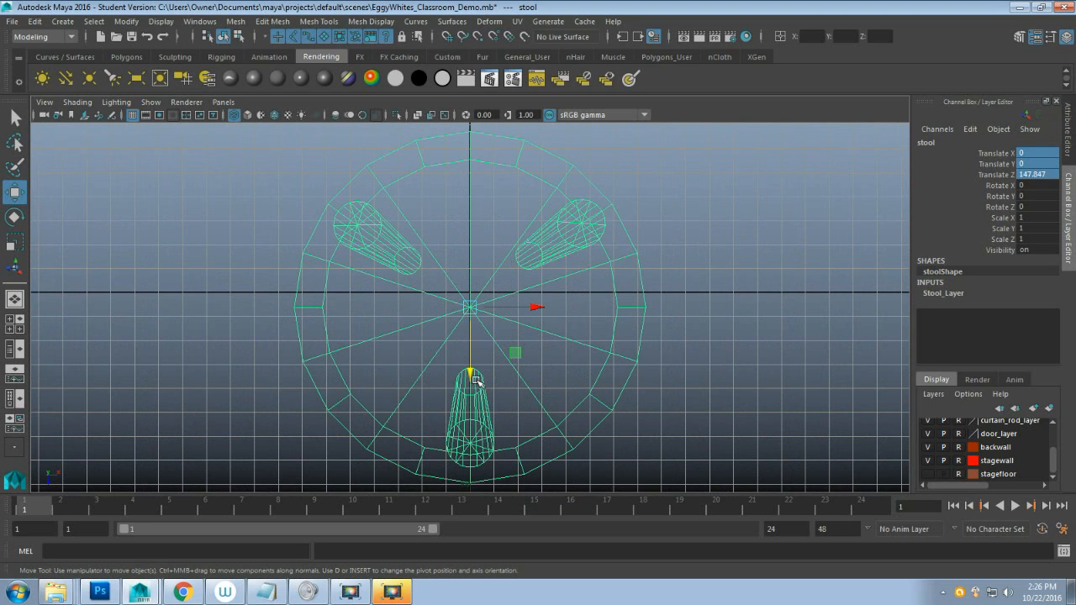
pyautogui.moveTo(473, 375); pyautogui.dragTo(482, 296)
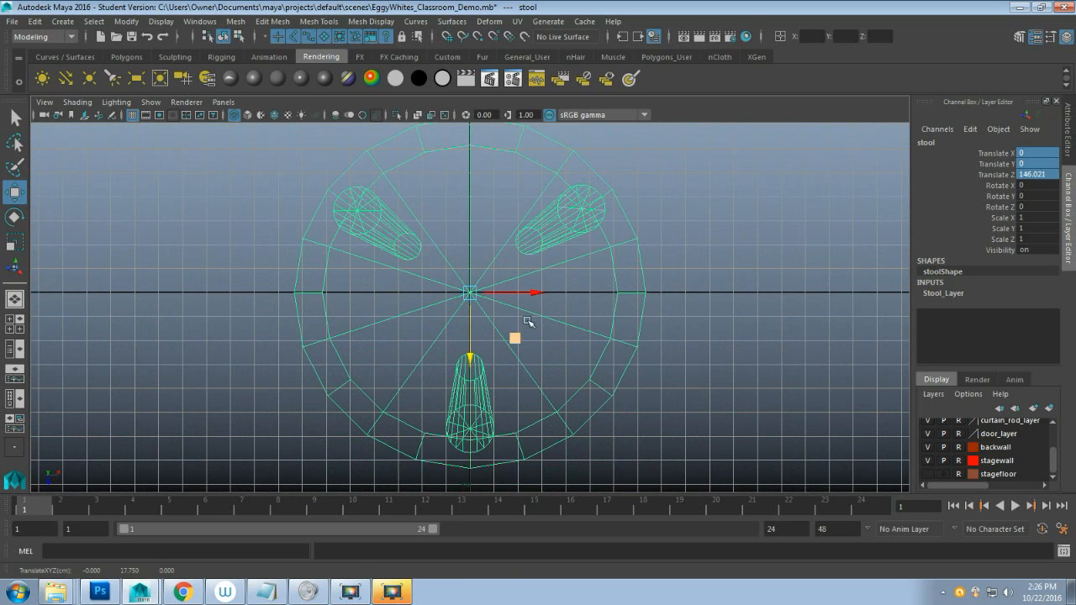
# Check the stool's placement from the side and in perspective, and freeze its transformations at the grid origin.
pyautogui.press('space')
pyautogui.press('space')
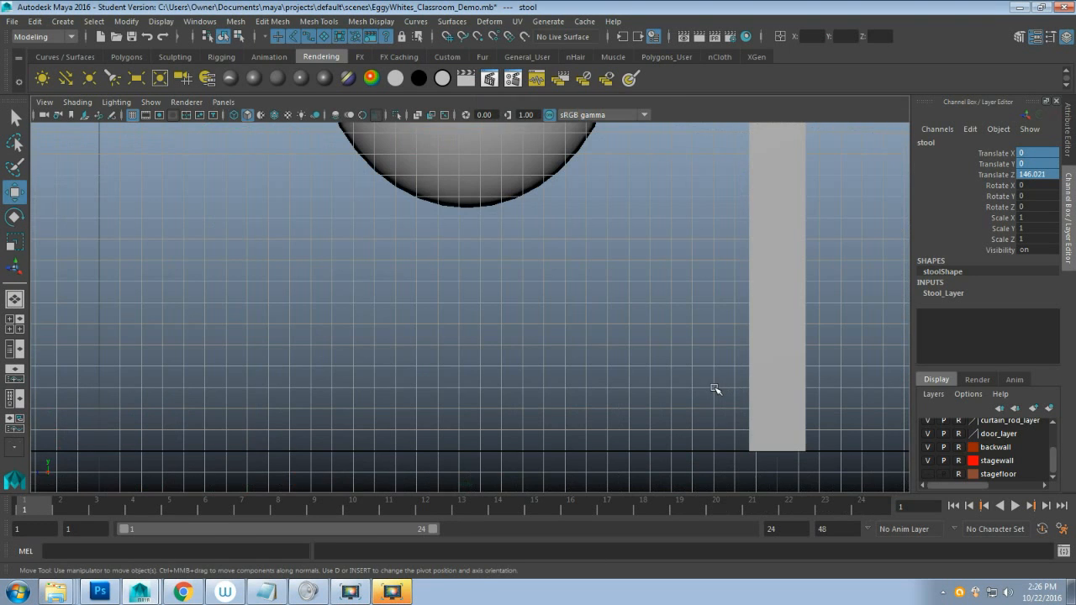
pyautogui.press('f')
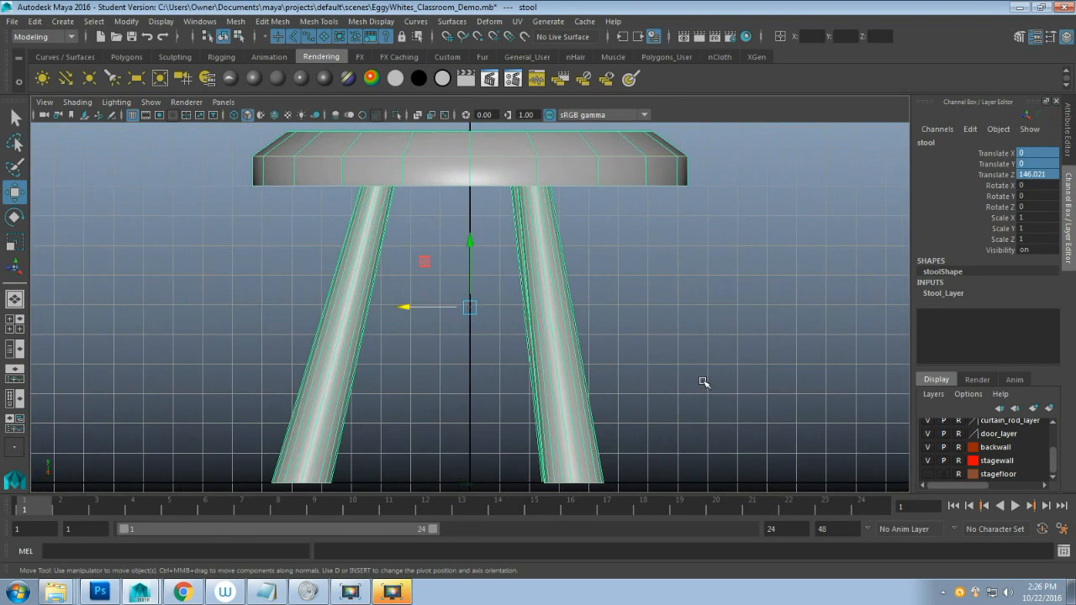
pyautogui.press('space')
pyautogui.press('space')
pyautogui.press('f')
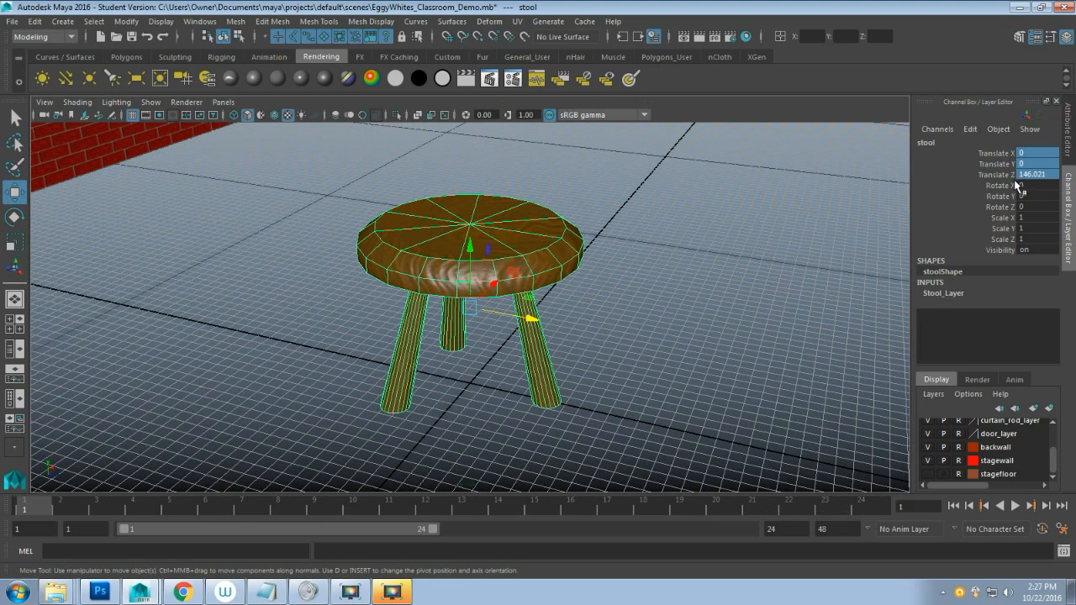
pyautogui.click(126, 21)
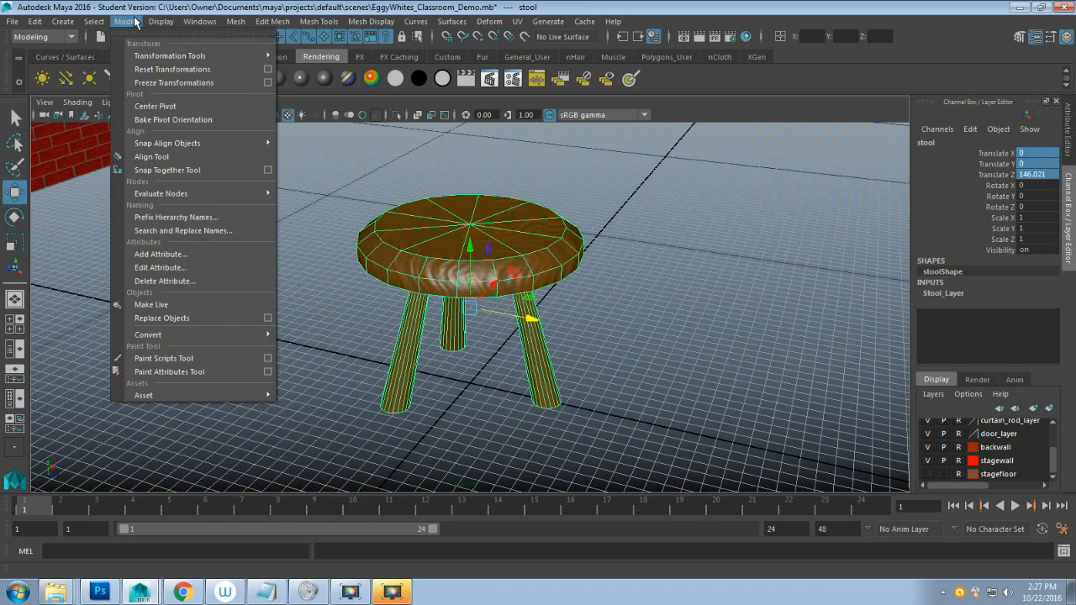
pyautogui.click(219, 82)
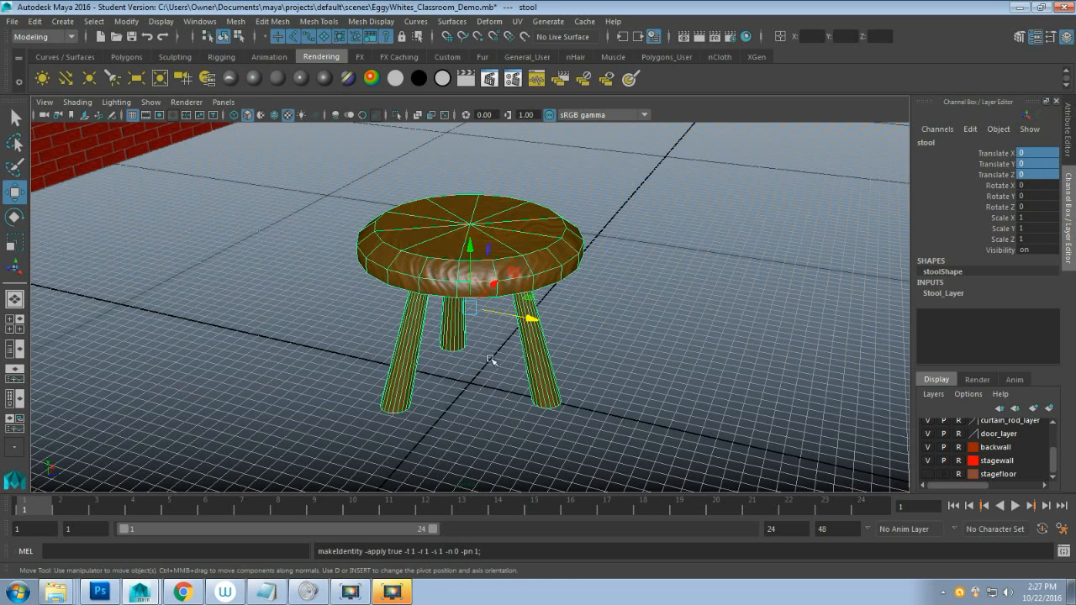
# Move the frozen stool along X to about 400, and return it to the origin by setting Translate X to 0.
pyautogui.scroll(-5, 503, 357)
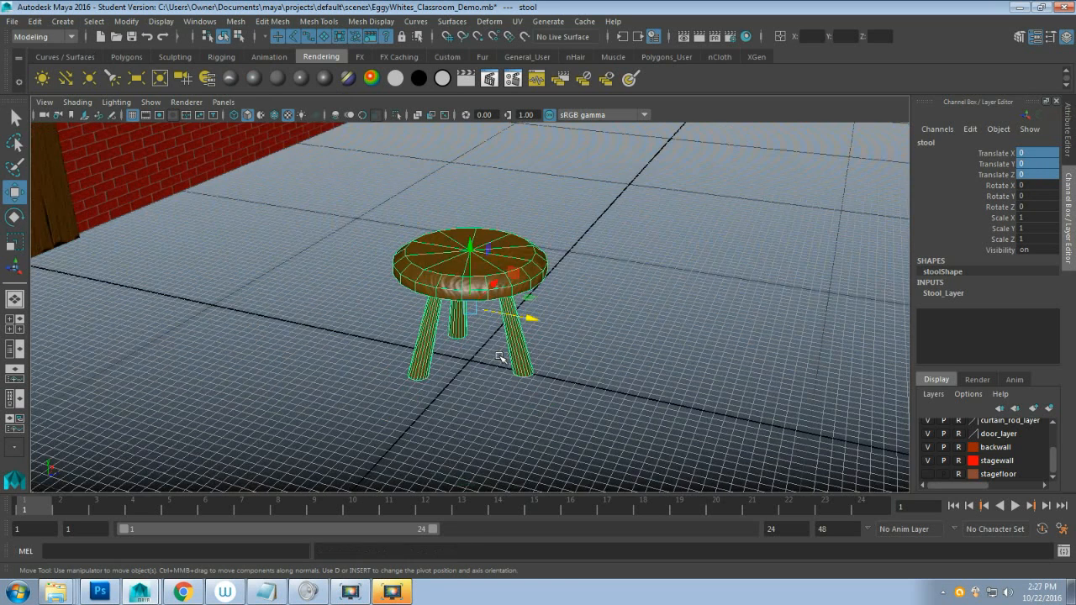
pyautogui.keyDown('alt'); pyautogui.moveTo(505, 356); pyautogui.dragTo(467, 365); pyautogui.keyUp('alt')
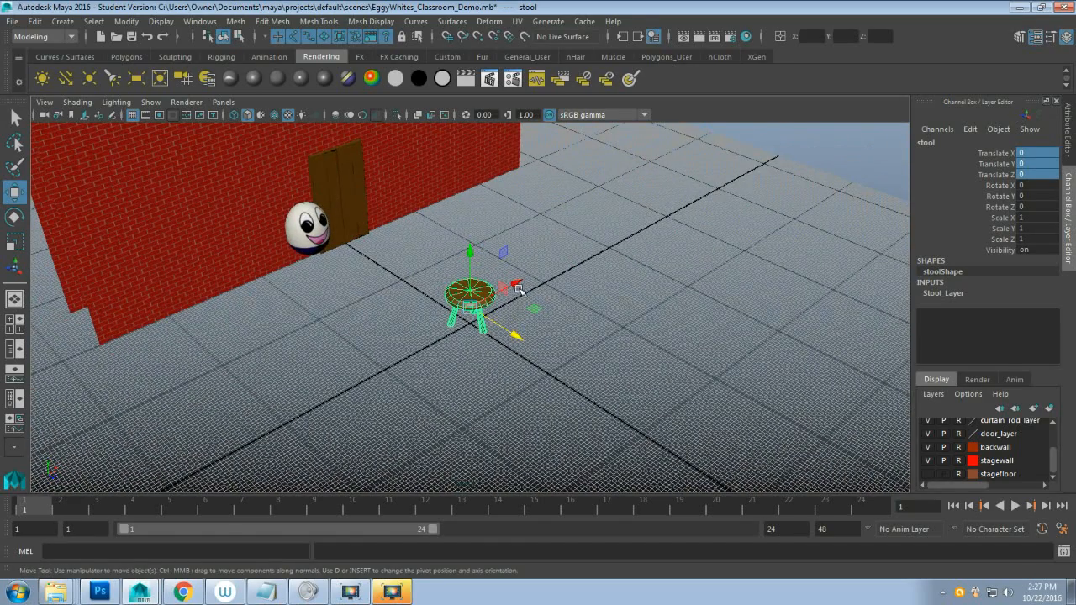
pyautogui.moveTo(514, 283); pyautogui.dragTo(772, 237)
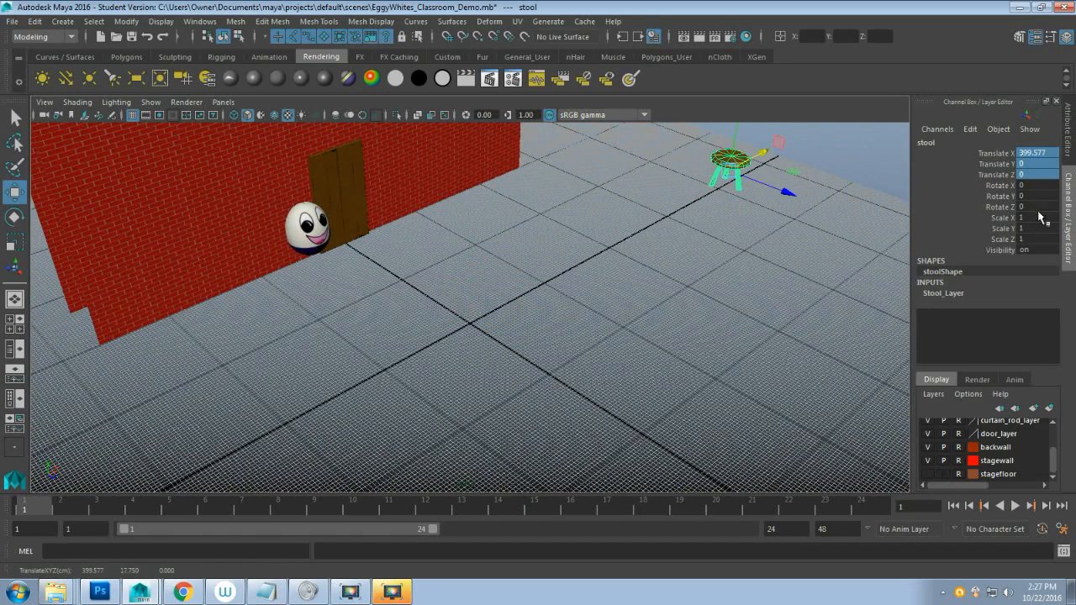
pyautogui.doubleClick(1041, 154)
pyautogui.write('0')
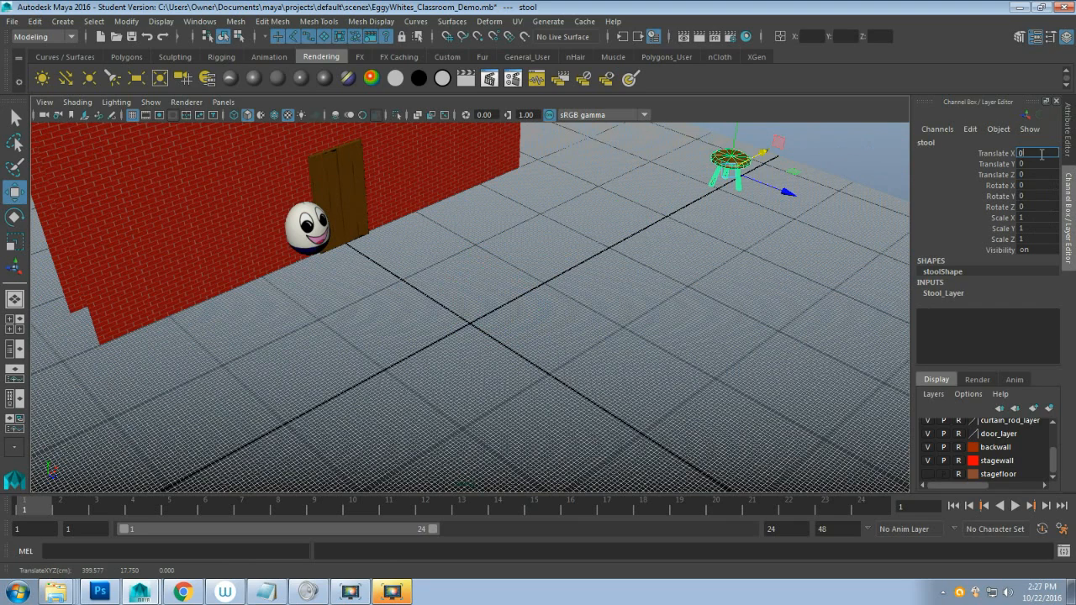
pyautogui.press('Return')
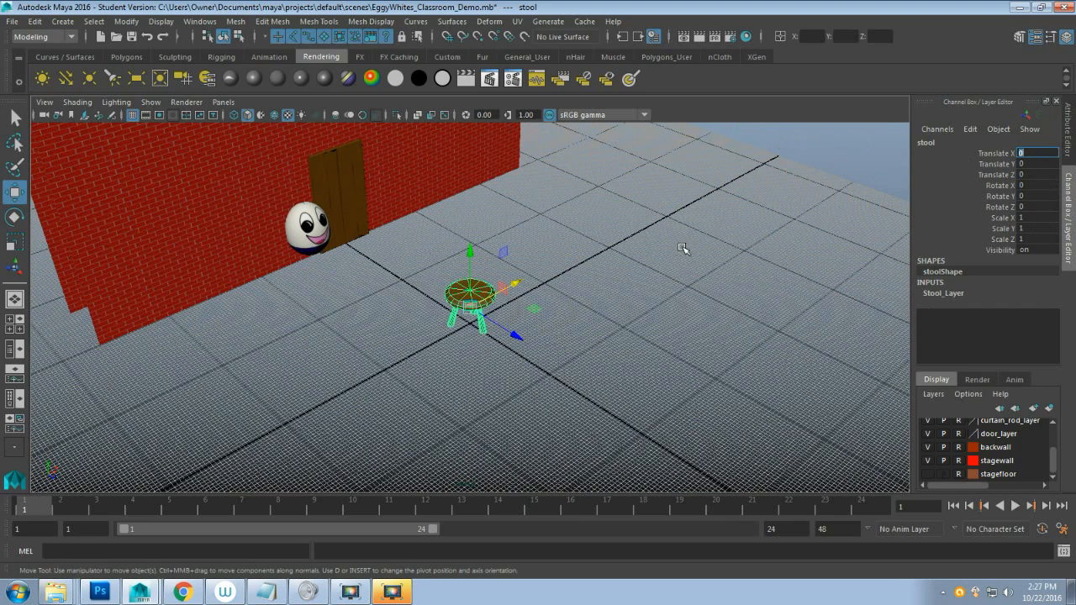
# Show the stagefloor display layer and move the stool forward along Z, away from the door, to Translate Z 173.628.
pyautogui.moveTo(539, 386)
pyautogui.keyDown('alt'); pyautogui.mouseDown()
pyautogui.moveTo(514, 373)
pyautogui.moveTo(555, 390)
pyautogui.mouseUp(); pyautogui.keyUp('alt')
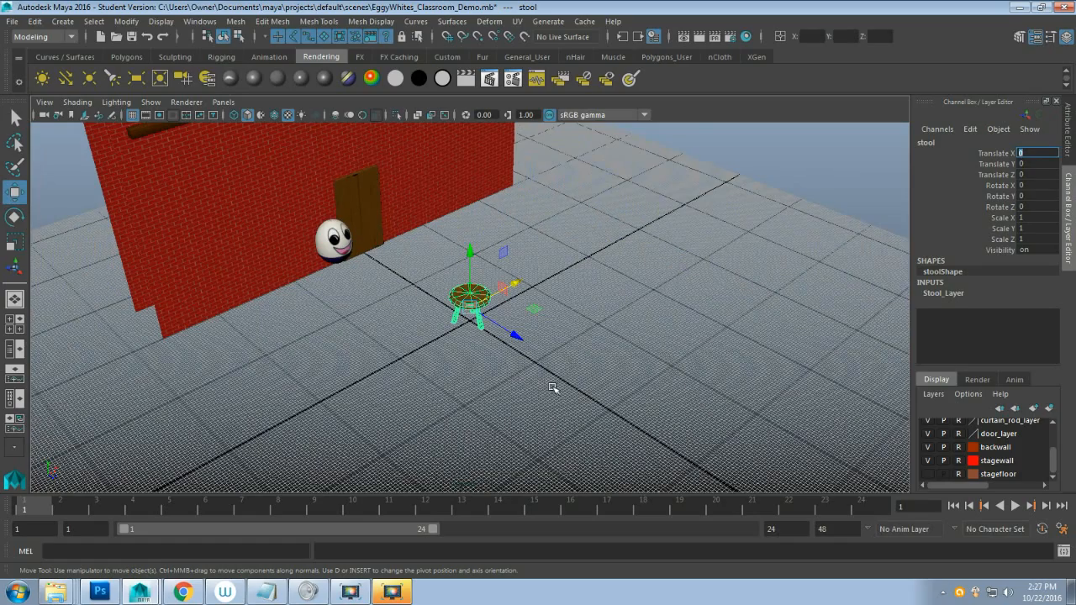
pyautogui.click(929, 474)
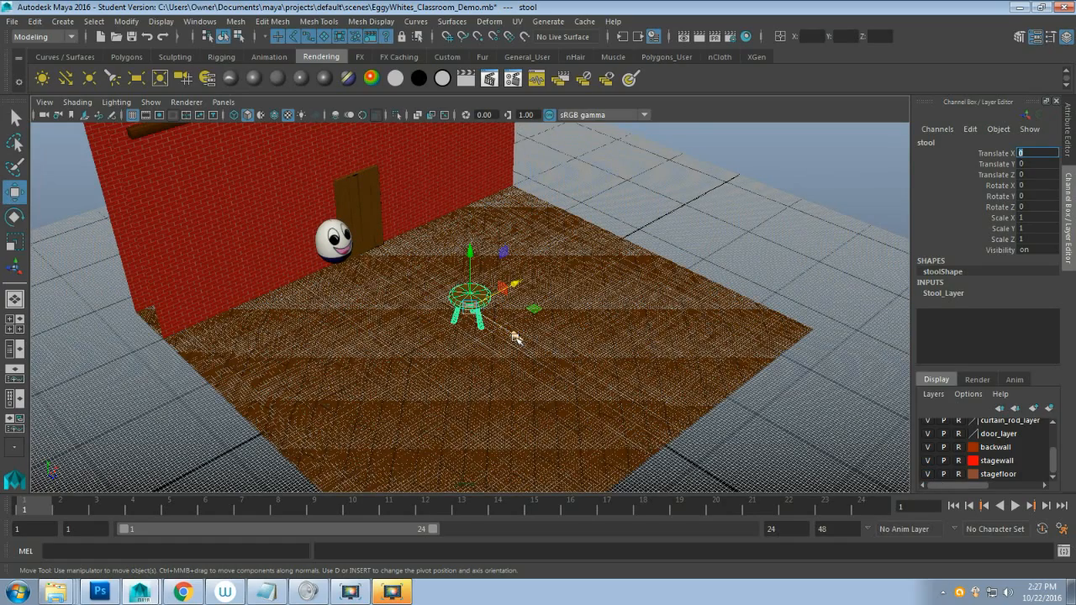
pyautogui.scroll(3, 507, 378)
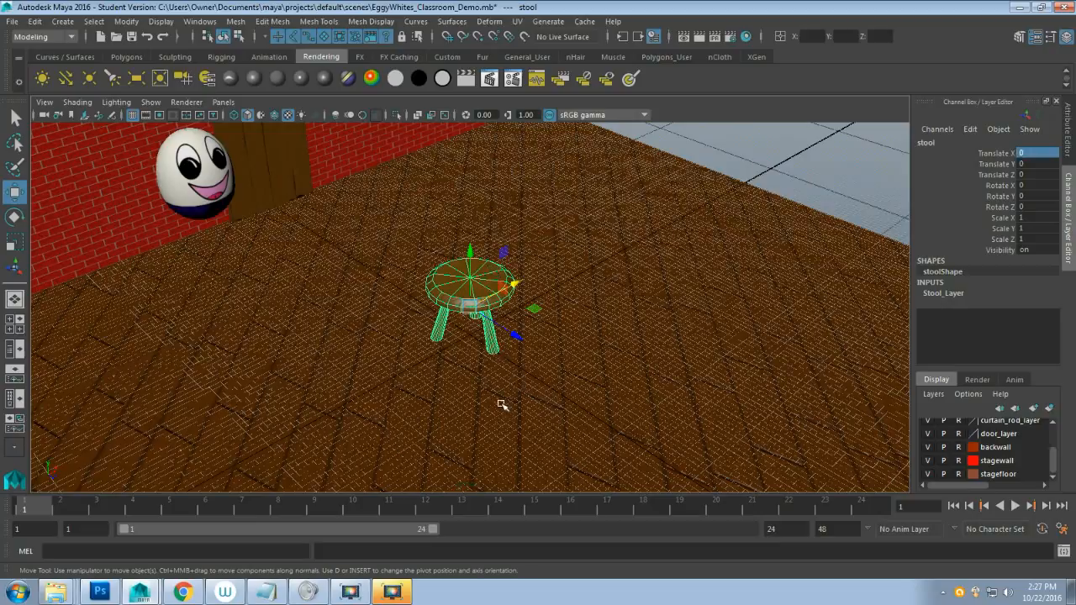
pyautogui.keyDown('alt'); pyautogui.moveTo(502, 405); pyautogui.dragTo(533, 392); pyautogui.keyUp('alt')
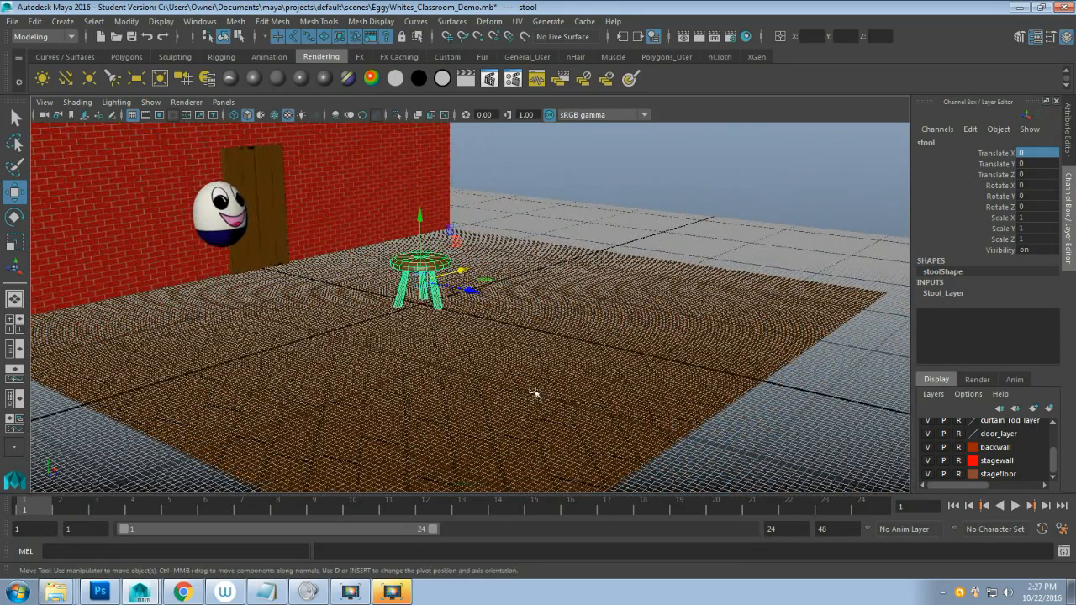
pyautogui.moveTo(470, 290); pyautogui.dragTo(563, 407)
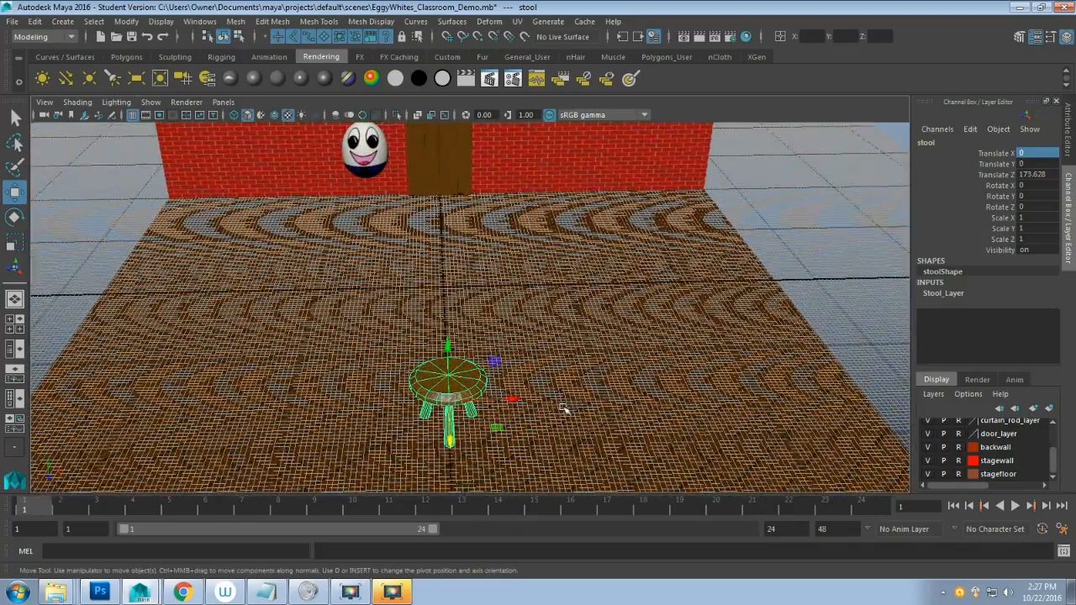
# Toggle the visibility of Stool_Layer off and back on, and reselect the stool.
pyautogui.scroll(3, 954, 471)
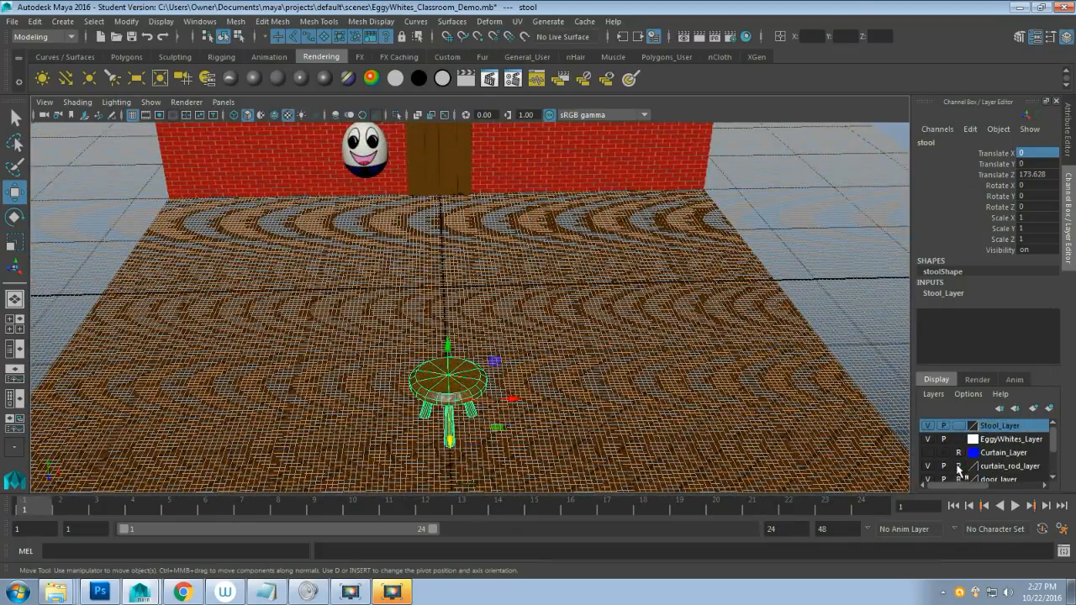
pyautogui.click(927, 427)
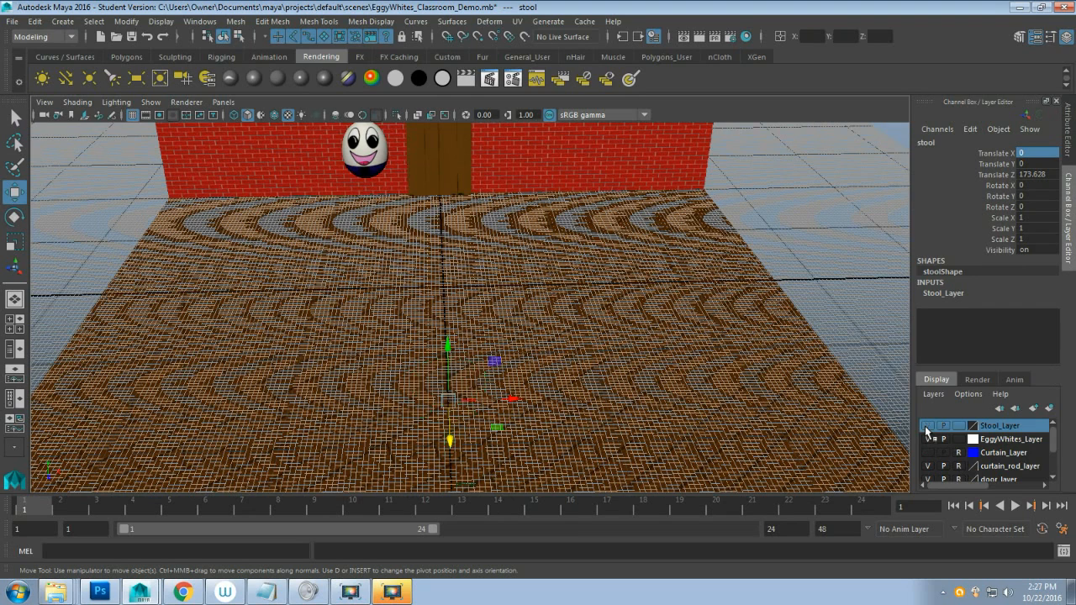
pyautogui.click(571, 404)
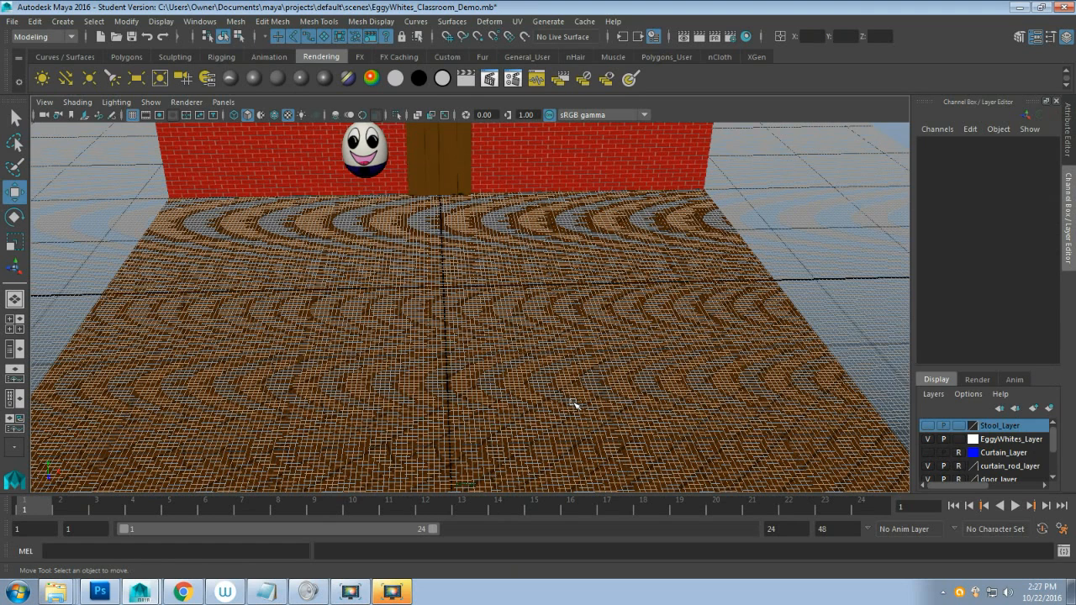
pyautogui.click(928, 426)
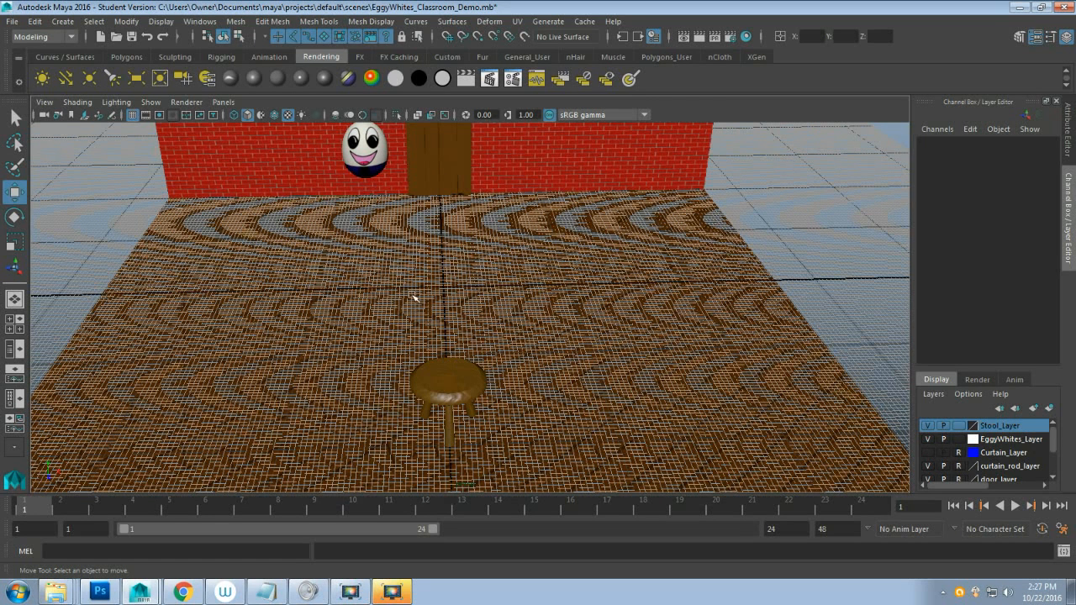
pyautogui.click(462, 384)
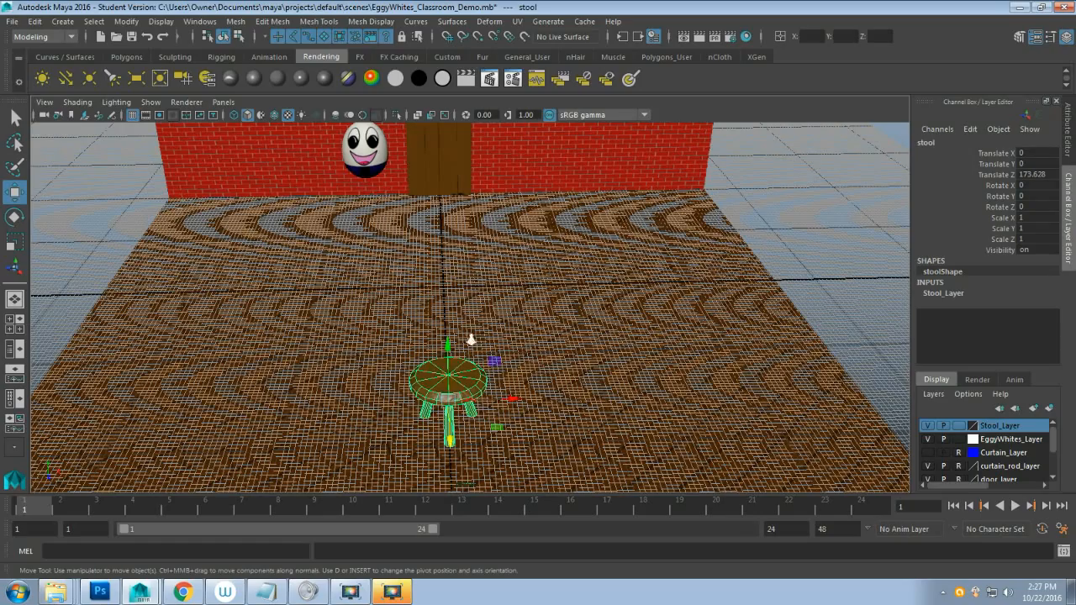
# Hide the stagefloor display layer to expose the grid around the empty origin.
pyautogui.moveTo(471, 340)
pyautogui.keyDown('alt'); pyautogui.mouseDown()
pyautogui.moveTo(411, 360)
pyautogui.moveTo(476, 337)
pyautogui.moveTo(468, 356)
pyautogui.mouseUp(); pyautogui.keyUp('alt')
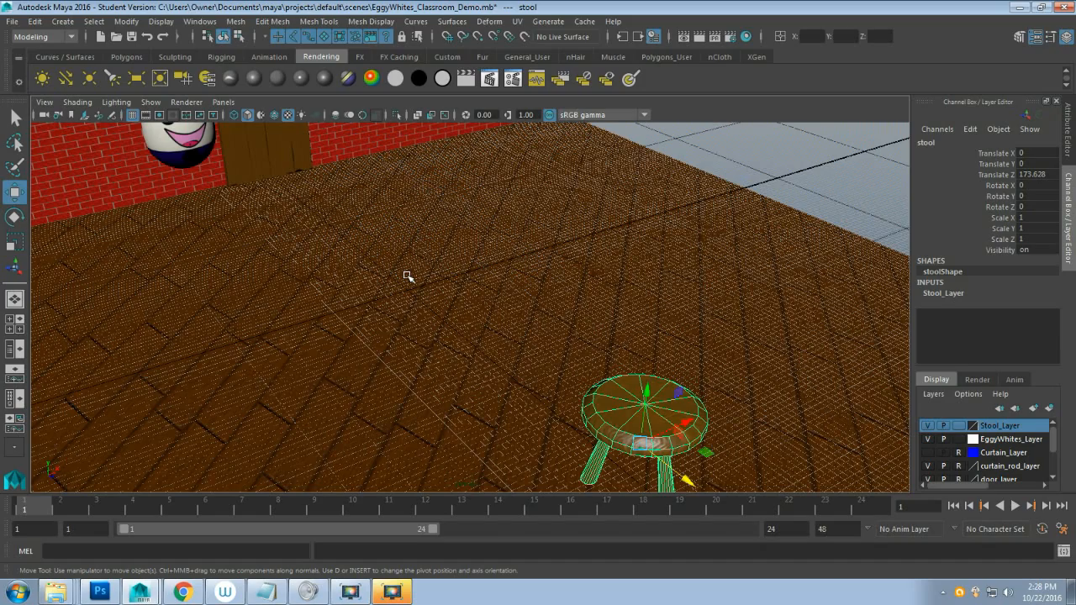
pyautogui.scroll(3, 402, 286)
pyautogui.keyDown('alt'); pyautogui.moveTo(348, 271); pyautogui.dragTo(586, 344); pyautogui.keyUp('alt')
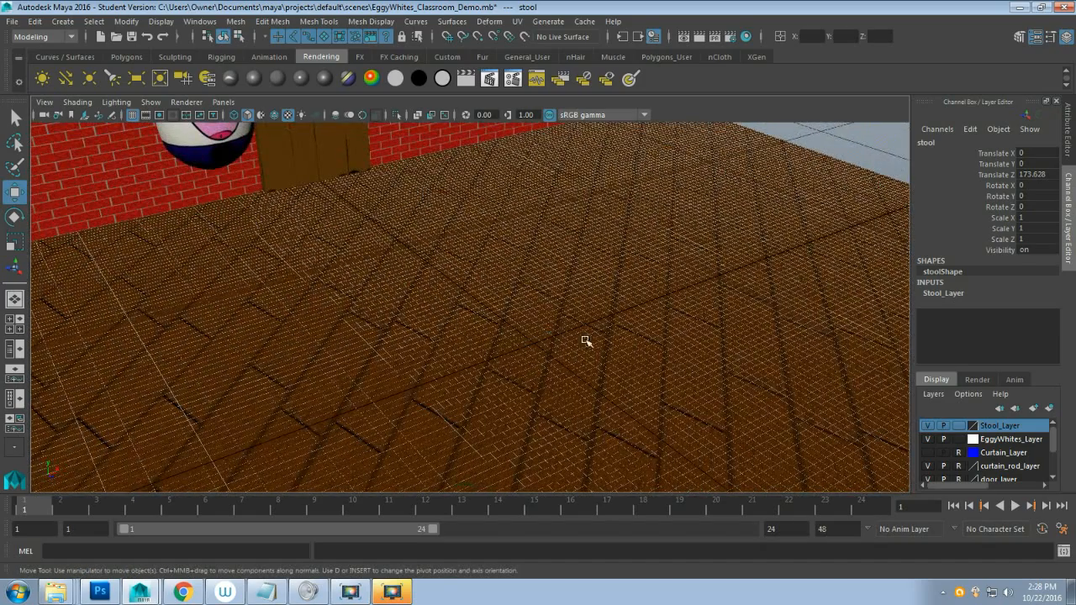
pyautogui.scroll(-3, 949, 445)
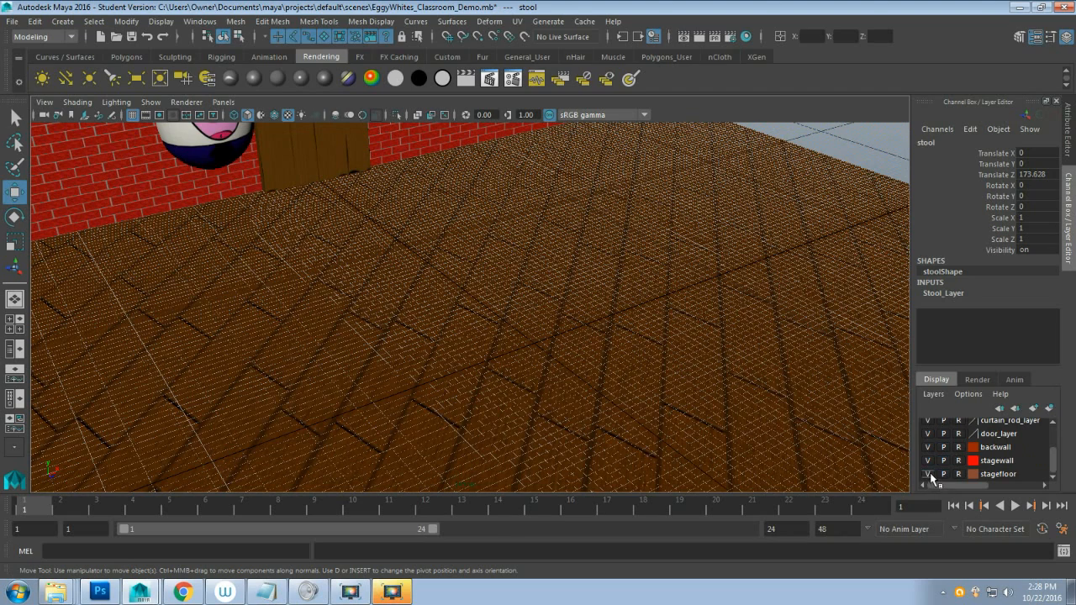
pyautogui.click(928, 476)
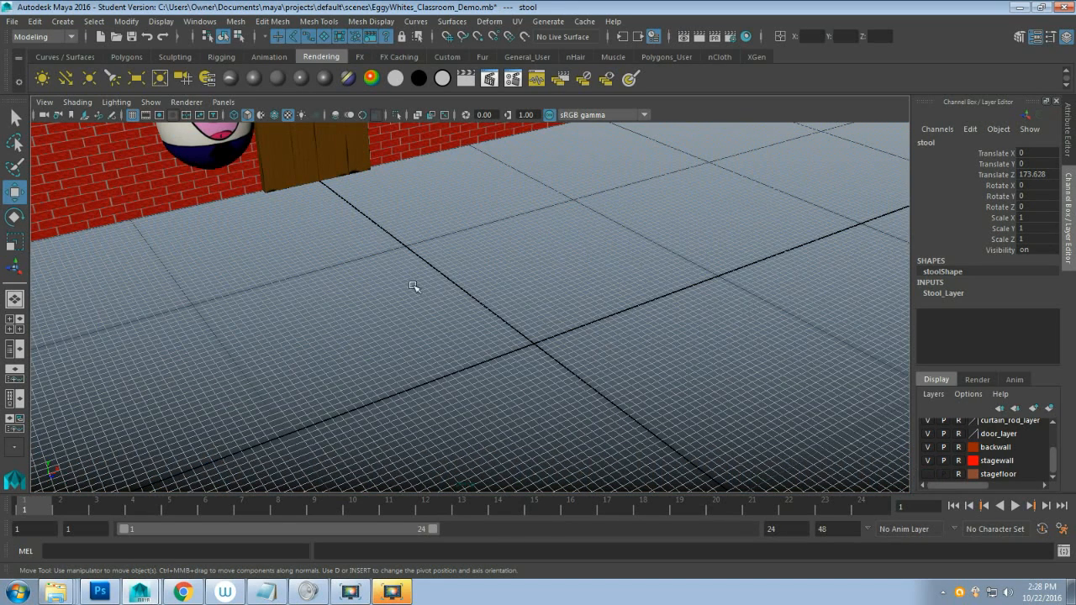
# Create a polygon cylinder at the grid origin and set its radius to 18, after trying 22.
pyautogui.click(63, 21)
pyautogui.moveTo(89, 70)
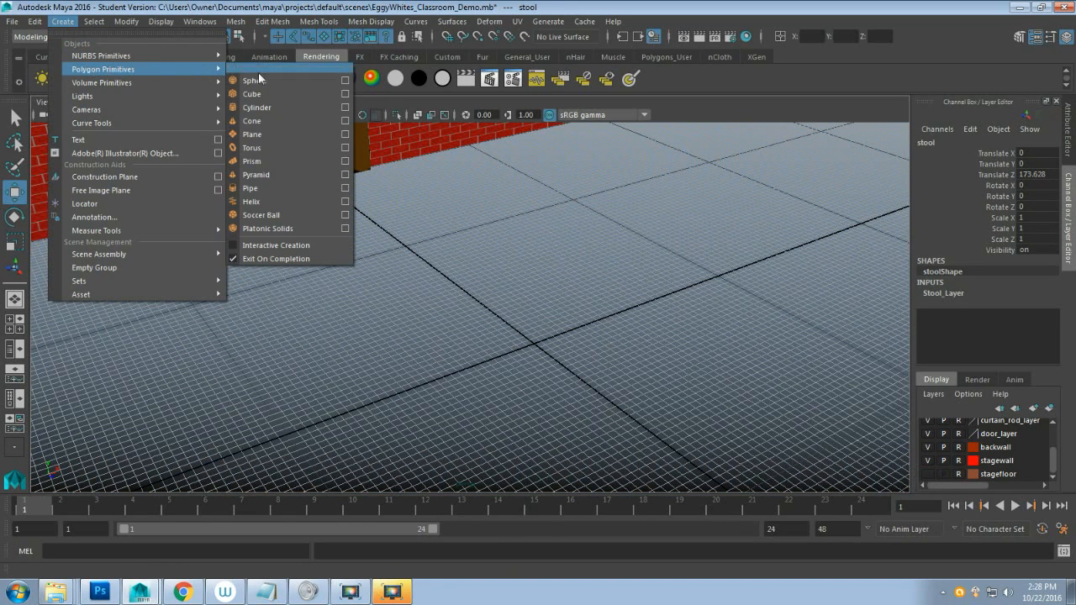
pyautogui.click(286, 107)
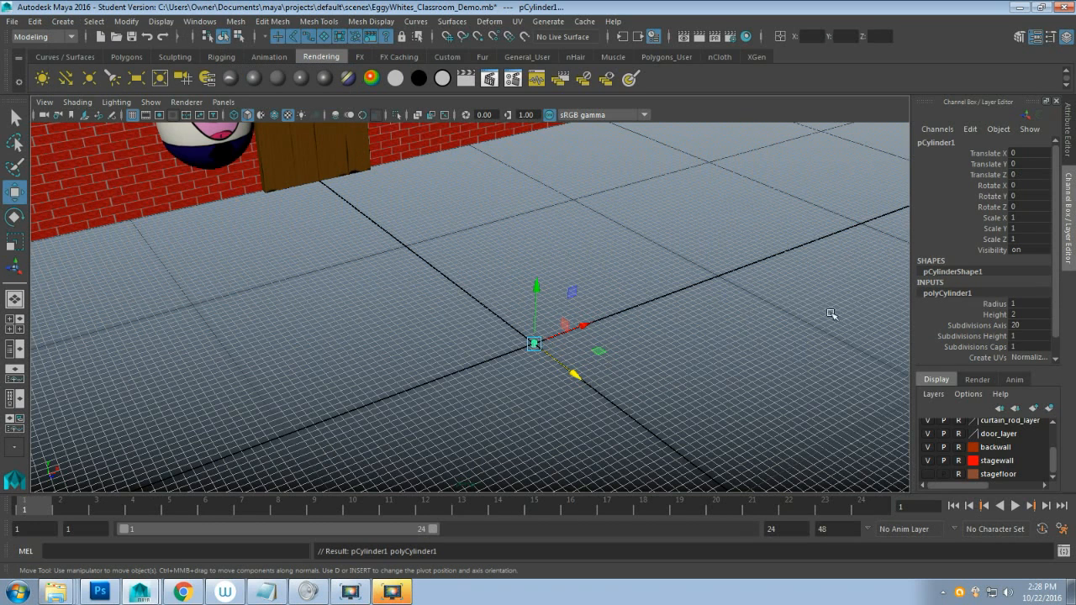
pyautogui.click(1001, 304)
pyautogui.click(1022, 305)
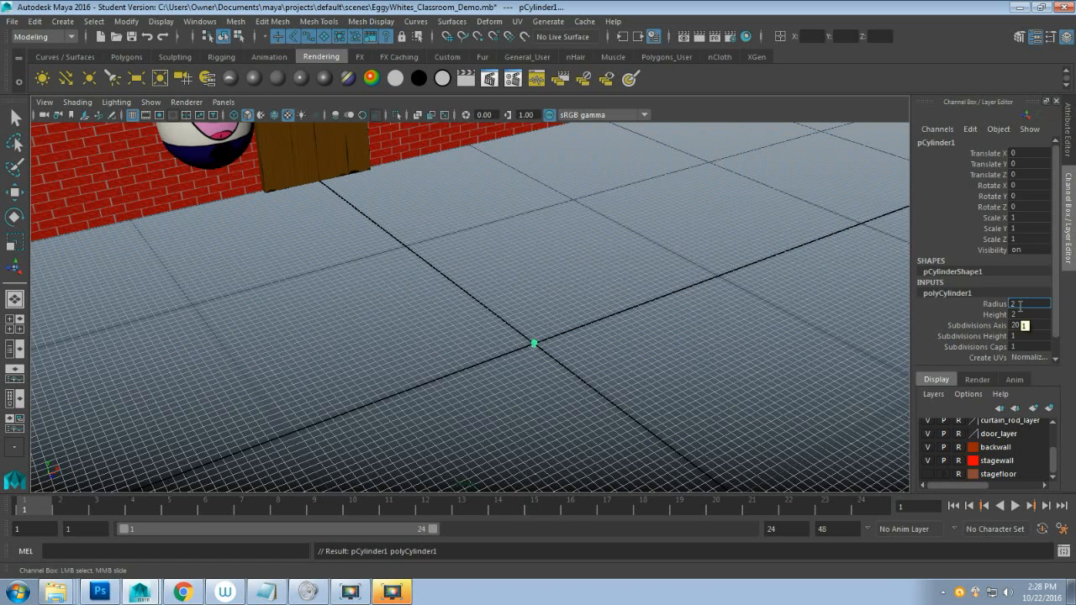
pyautogui.press('Return')
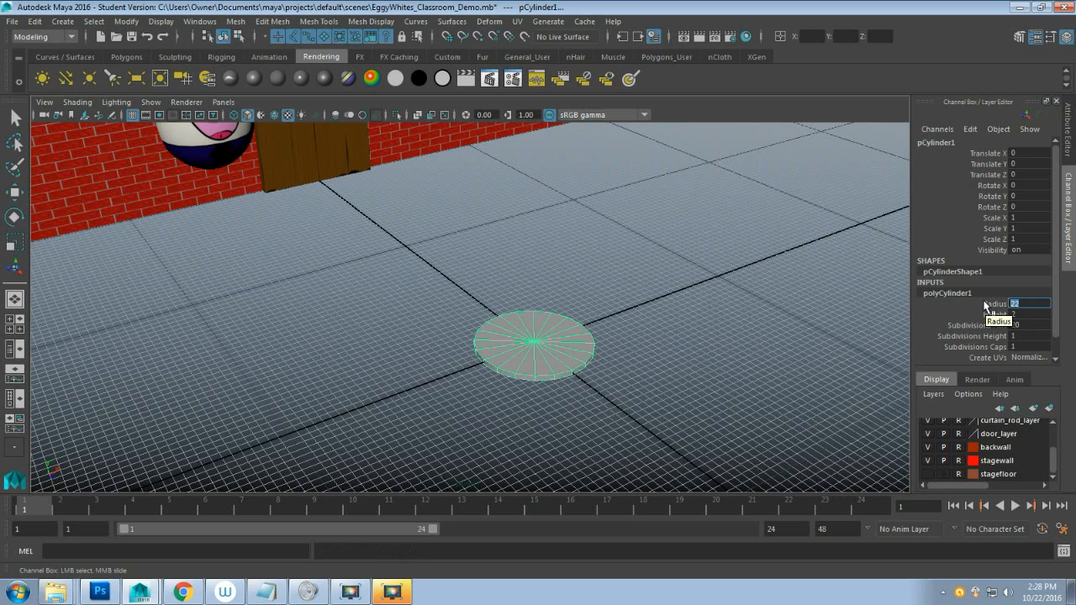
pyautogui.press('Return')
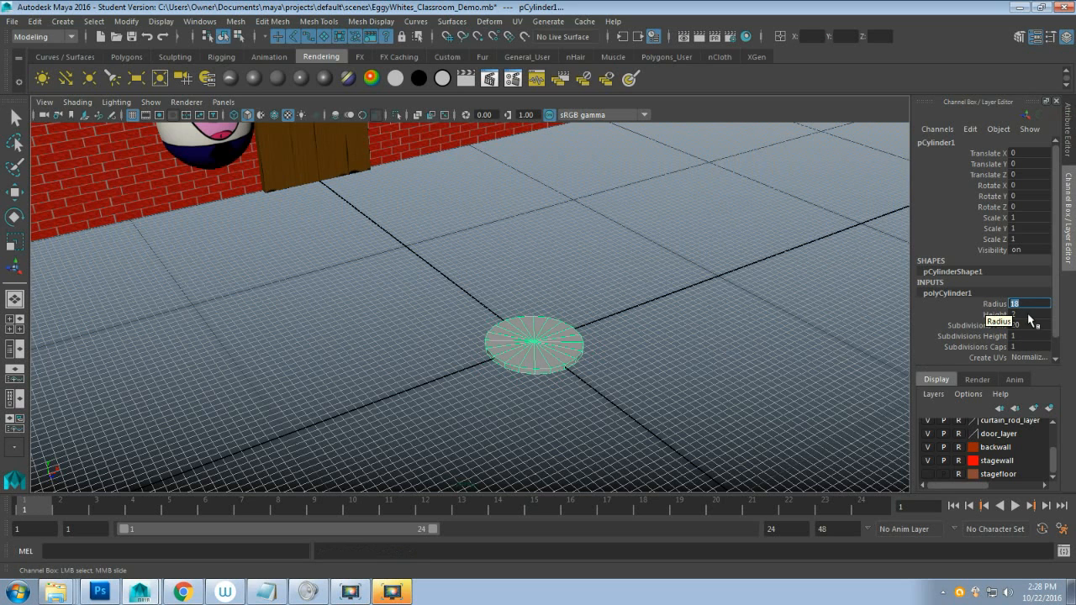
pyautogui.scroll(5, 544, 435)
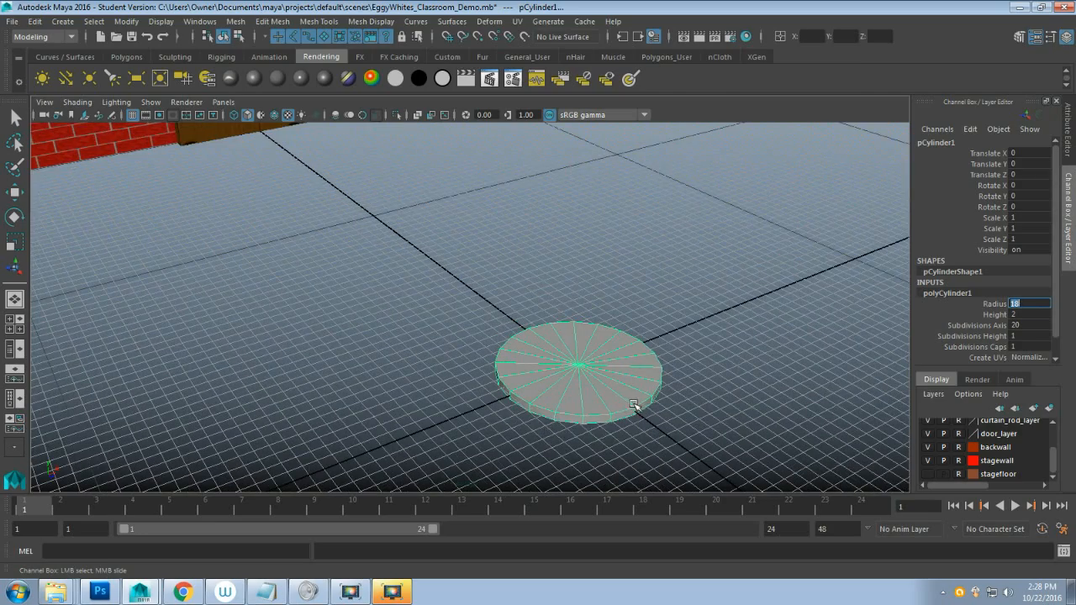
pyautogui.keyDown('alt'); pyautogui.moveTo(631, 407); pyautogui.dragTo(526, 362); pyautogui.keyUp('alt')
pyautogui.keyDown('alt'); pyautogui.moveTo(527, 361); pyautogui.dragTo(463, 370, button='middle'); pyautogui.keyUp('alt')
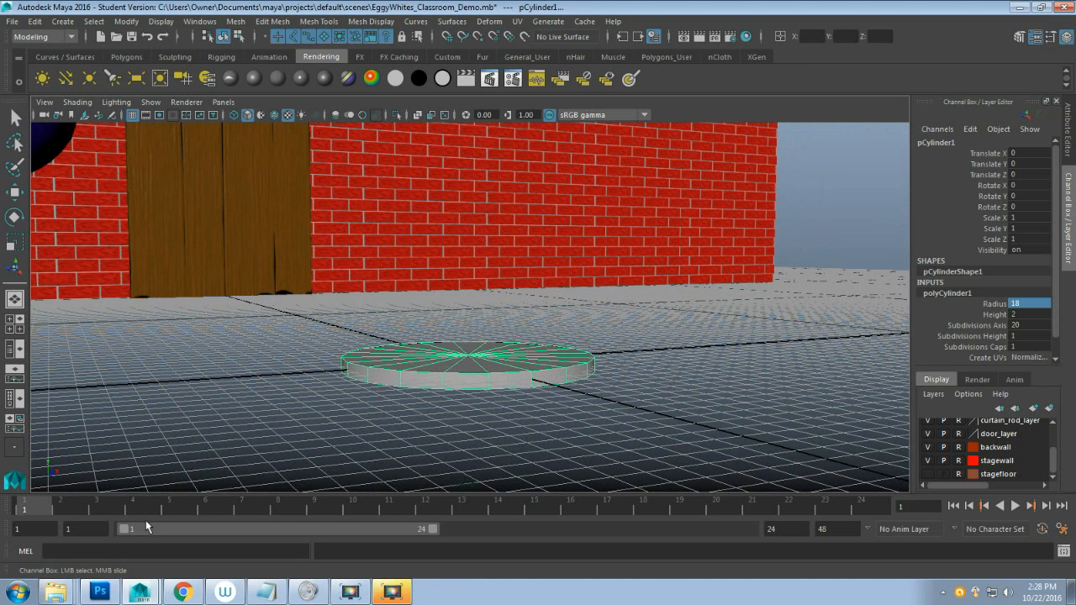
# Switch to Photoshop, close stool_texturemap.psd with its changes saved, check the EggyWhites_StoryBoard_01.jpg storyboard for the props, and return to Maya.
pyautogui.click(101, 593)
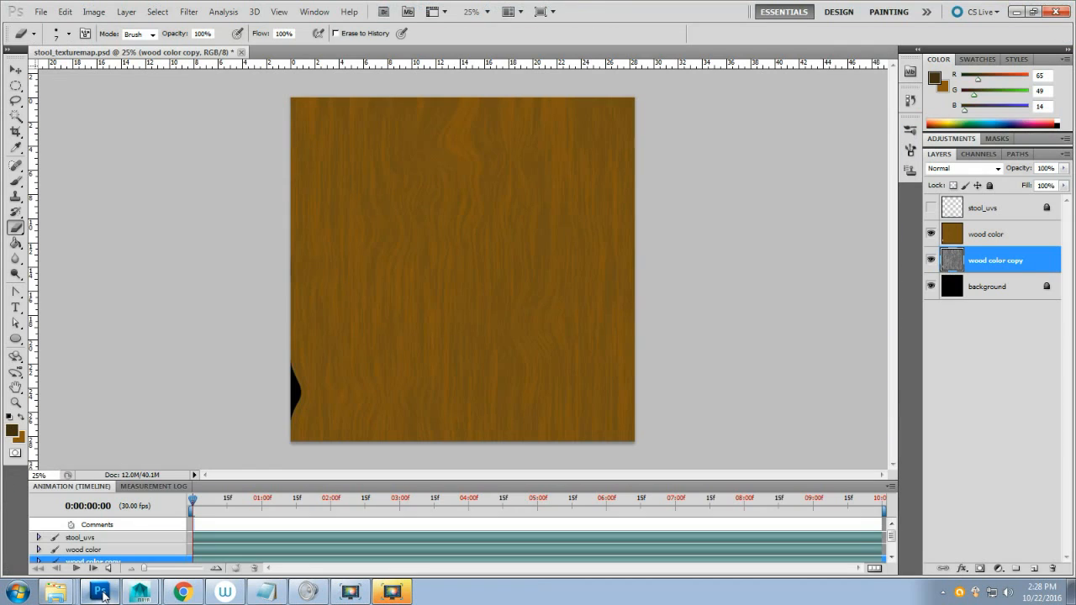
pyautogui.click(242, 53)
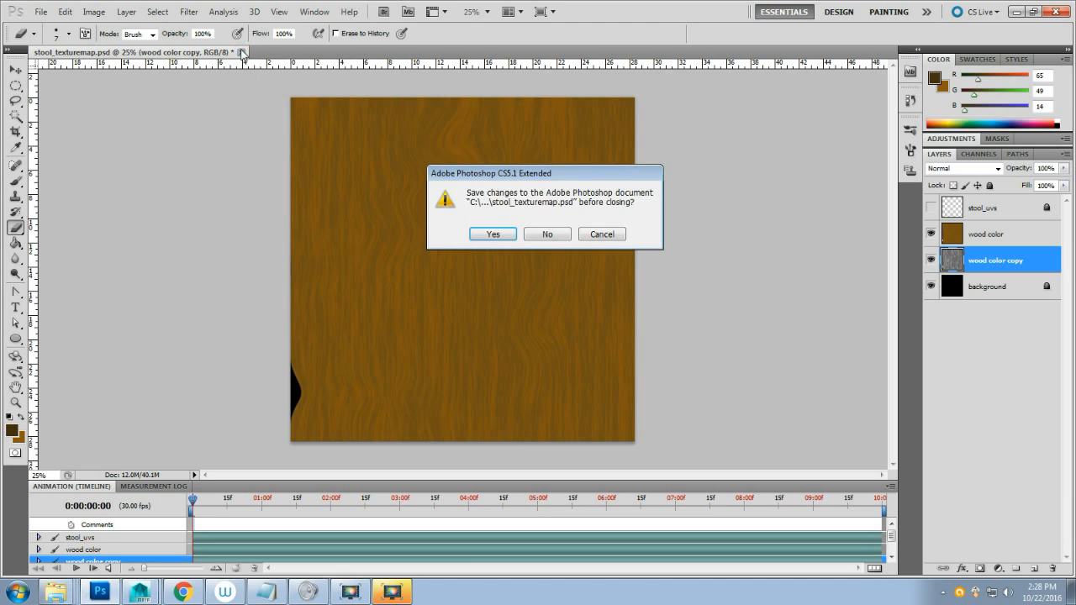
pyautogui.click(495, 236)
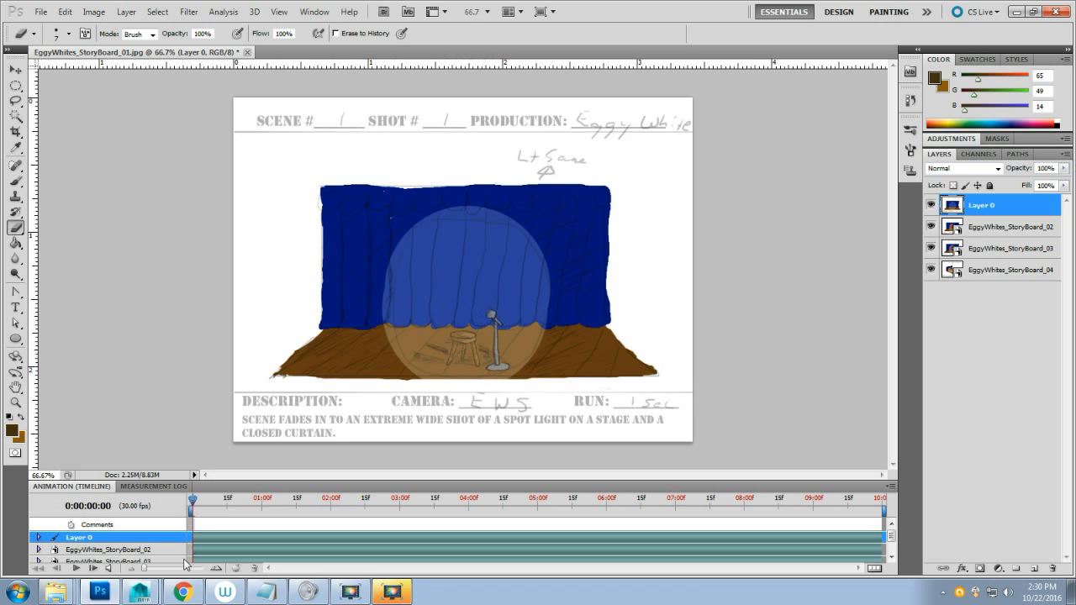
pyautogui.moveTo(139, 592)
pyautogui.click(126, 558)
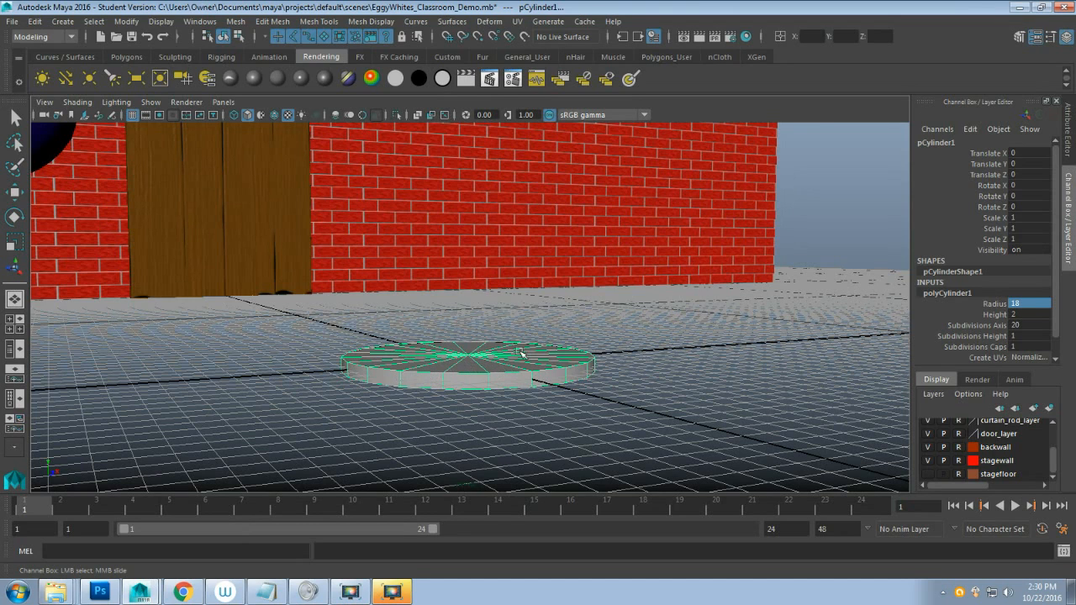
# Set the cylinder's height to 5 and its height subdivisions to 2.
pyautogui.doubleClick(1013, 314)
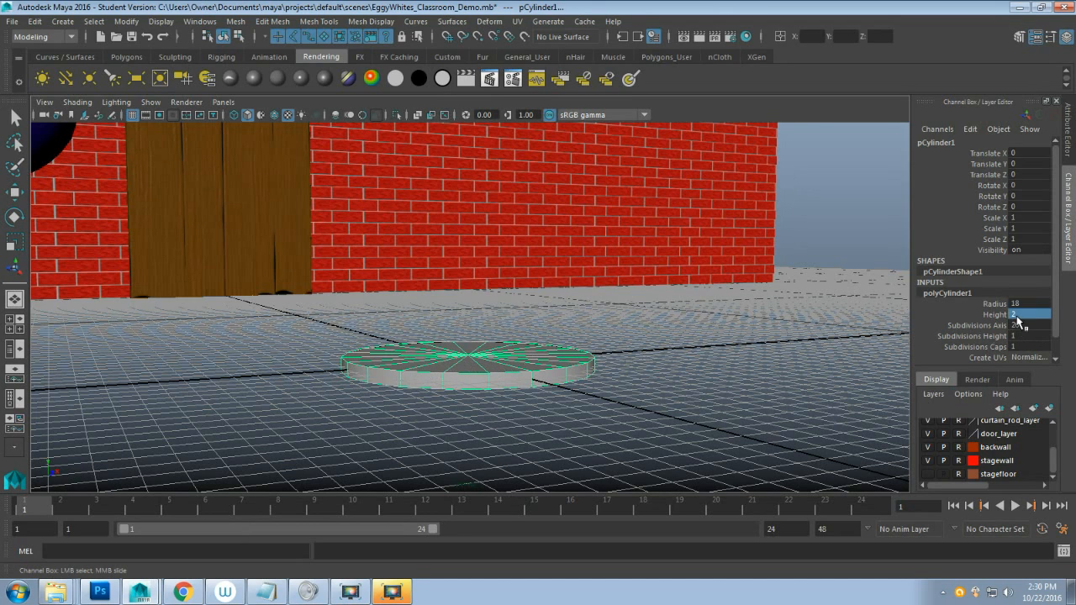
pyautogui.write('5')
pyautogui.press('Return')
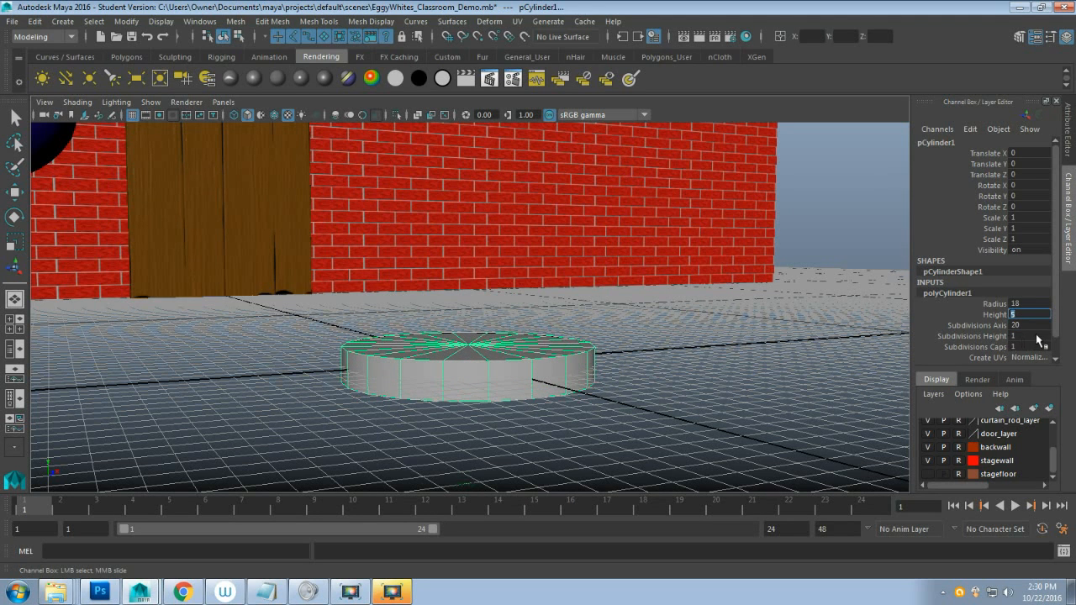
pyautogui.doubleClick(1033, 335)
pyautogui.keyDown('alt'); pyautogui.moveTo(555, 391); pyautogui.dragTo(551, 397); pyautogui.keyUp('alt')
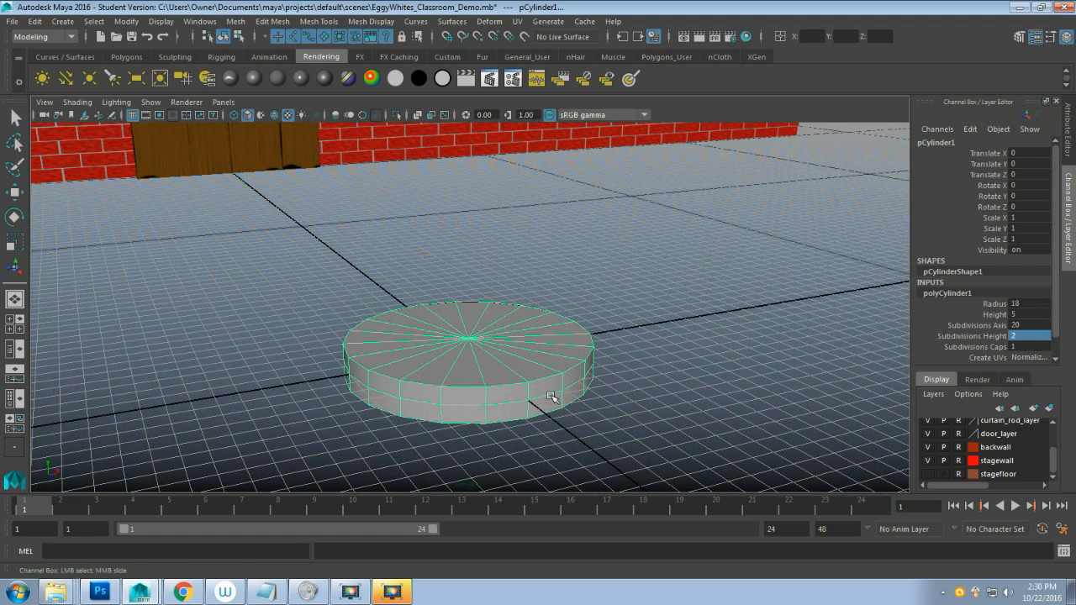
# Select all the top-cap faces of the cylinder and scale them inward uniformly to slope the upper half of its side.
pyautogui.press('F10')
pyautogui.press('w')
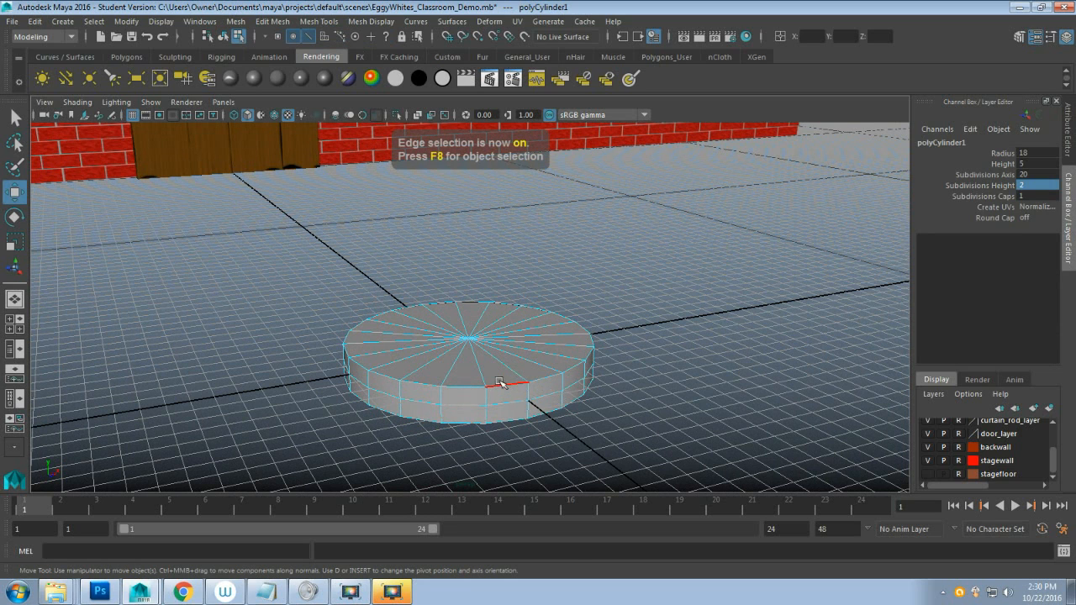
pyautogui.moveTo(515, 217); pyautogui.dragTo(515, 255, button='right')
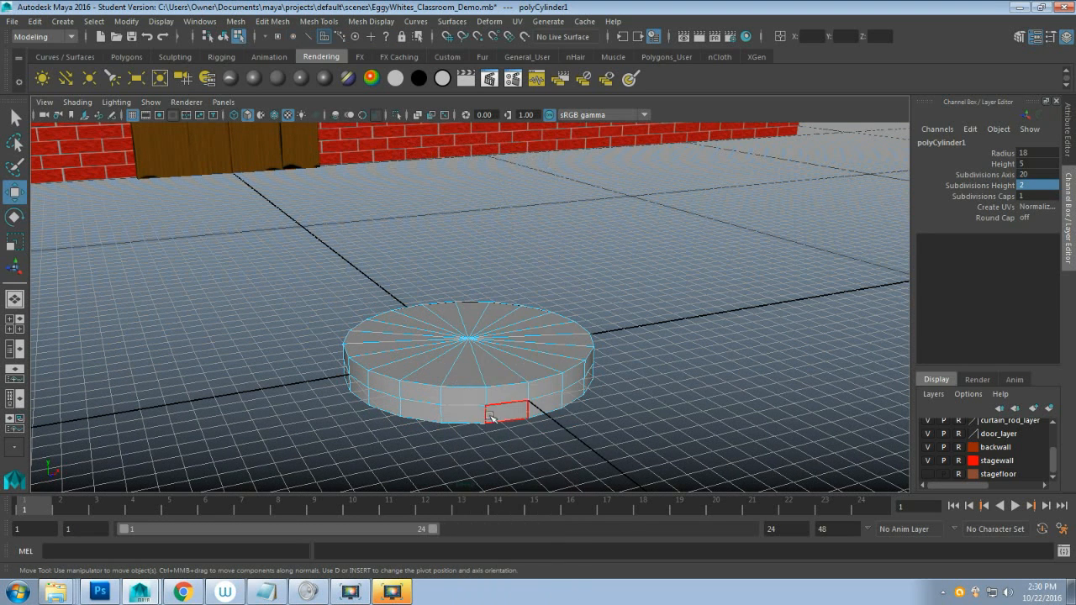
pyautogui.press('q')
pyautogui.click(502, 374)
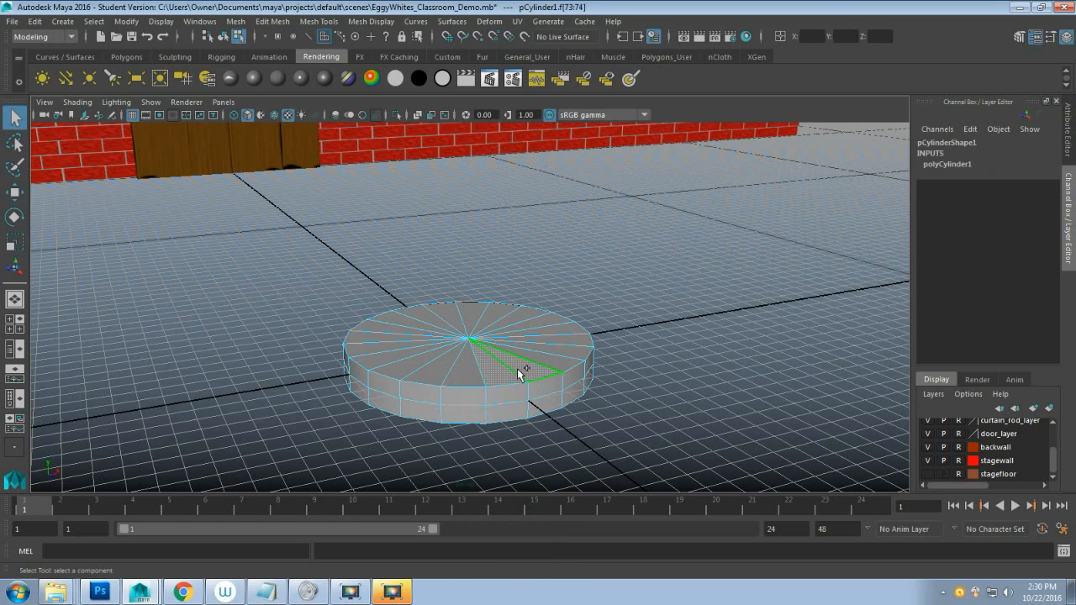
pyautogui.keyDown('shift'); pyautogui.click(538, 360); pyautogui.keyUp('shift')
pyautogui.keyDown('shift'); pyautogui.click(551, 345); pyautogui.keyUp('shift')
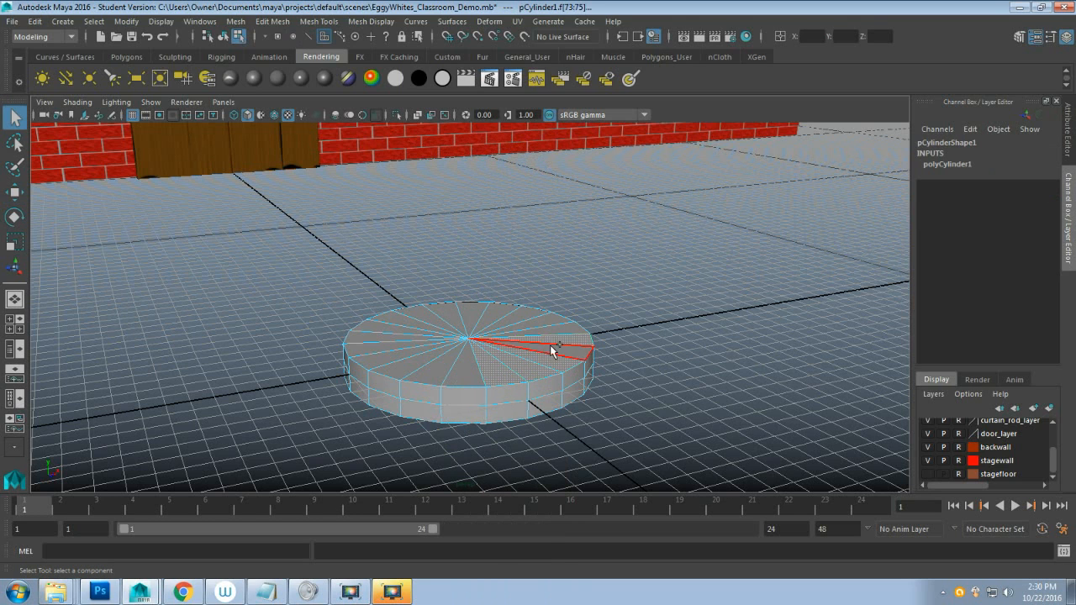
pyautogui.keyDown('shift'); pyautogui.click(564, 328); pyautogui.keyUp('shift')
pyautogui.keyDown('shift'); pyautogui.click(555, 320); pyautogui.keyUp('shift')
pyautogui.keyDown('shift'); pyautogui.click(531, 311); pyautogui.keyUp('shift')
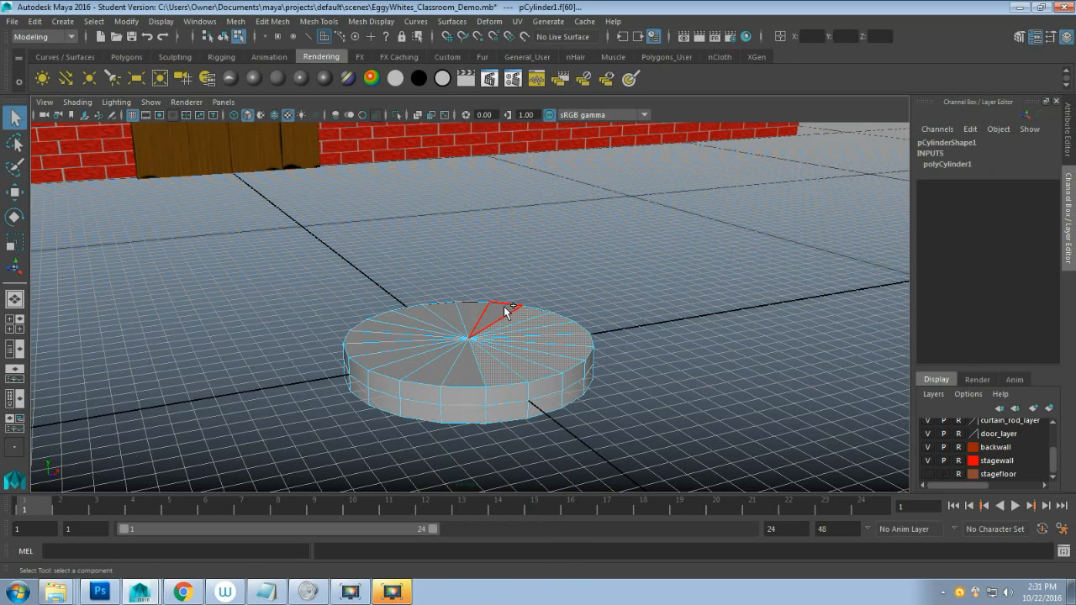
pyautogui.keyDown('shift'); pyautogui.click(505, 310); pyautogui.keyUp('shift')
pyautogui.keyDown('shift'); pyautogui.click(473, 311); pyautogui.keyUp('shift')
pyautogui.keyDown('shift'); pyautogui.click(451, 314); pyautogui.keyUp('shift')
pyautogui.keyDown('shift'); pyautogui.click(415, 318); pyautogui.keyUp('shift')
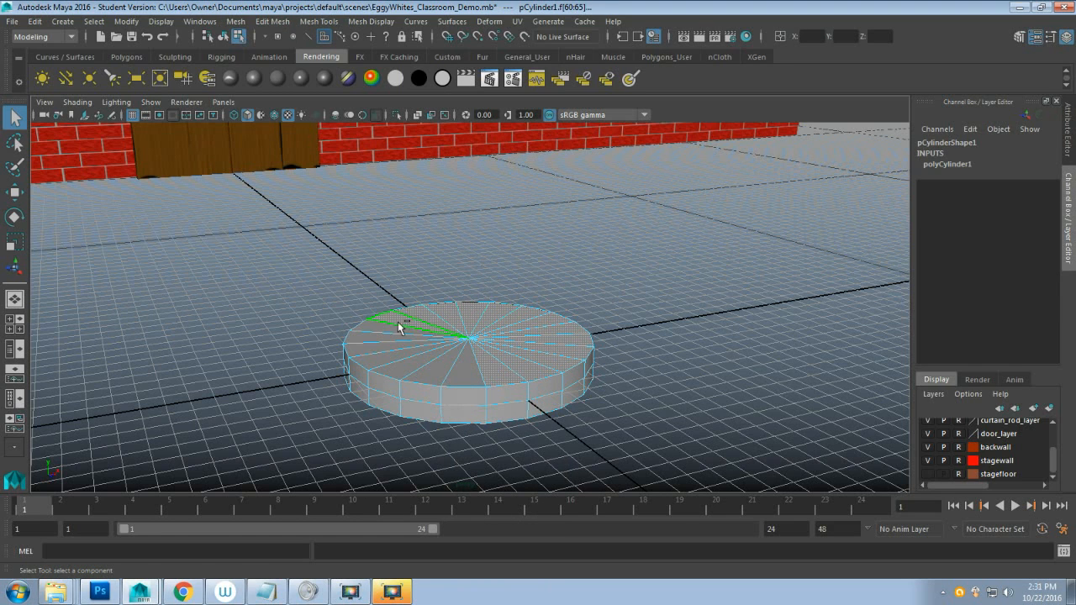
pyautogui.keyDown('shift'); pyautogui.click(395, 327); pyautogui.keyUp('shift')
pyautogui.keyDown('shift'); pyautogui.click(373, 337); pyautogui.keyUp('shift')
pyautogui.keyDown('shift'); pyautogui.click(371, 345); pyautogui.keyUp('shift')
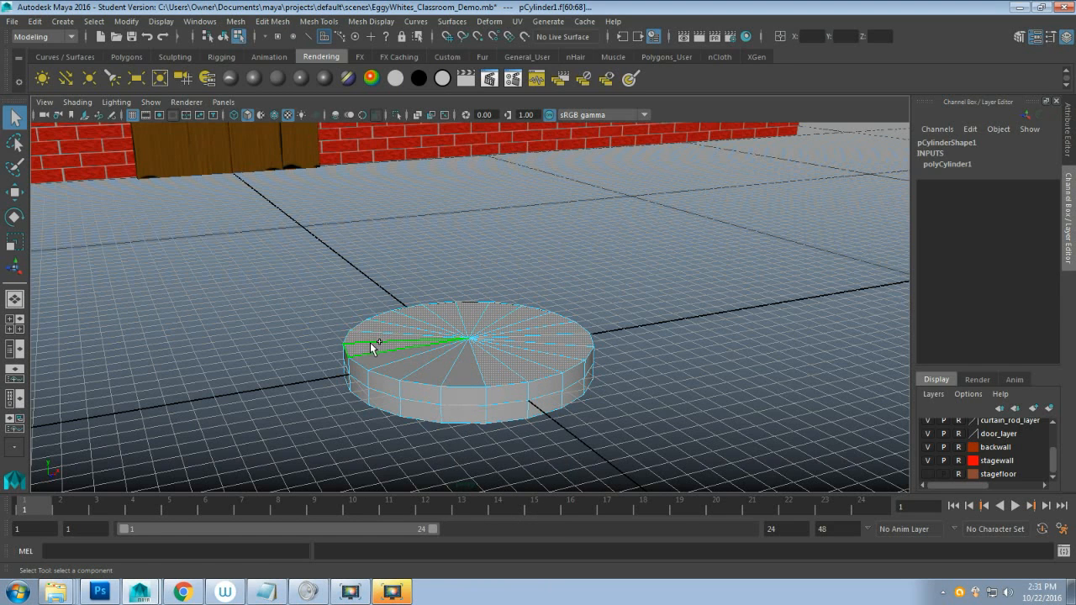
pyautogui.keyDown('shift'); pyautogui.click(372, 361); pyautogui.keyUp('shift')
pyautogui.keyDown('shift'); pyautogui.click(392, 370); pyautogui.keyUp('shift')
pyautogui.keyDown('shift'); pyautogui.click(418, 378); pyautogui.keyUp('shift')
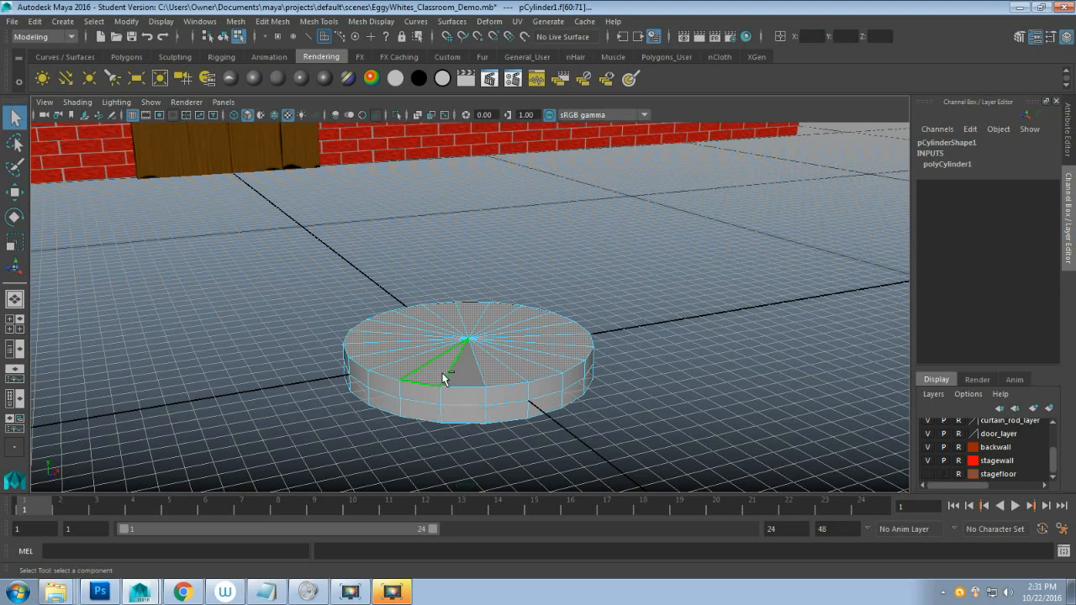
pyautogui.keyDown('shift'); pyautogui.click(450, 366); pyautogui.keyUp('shift')
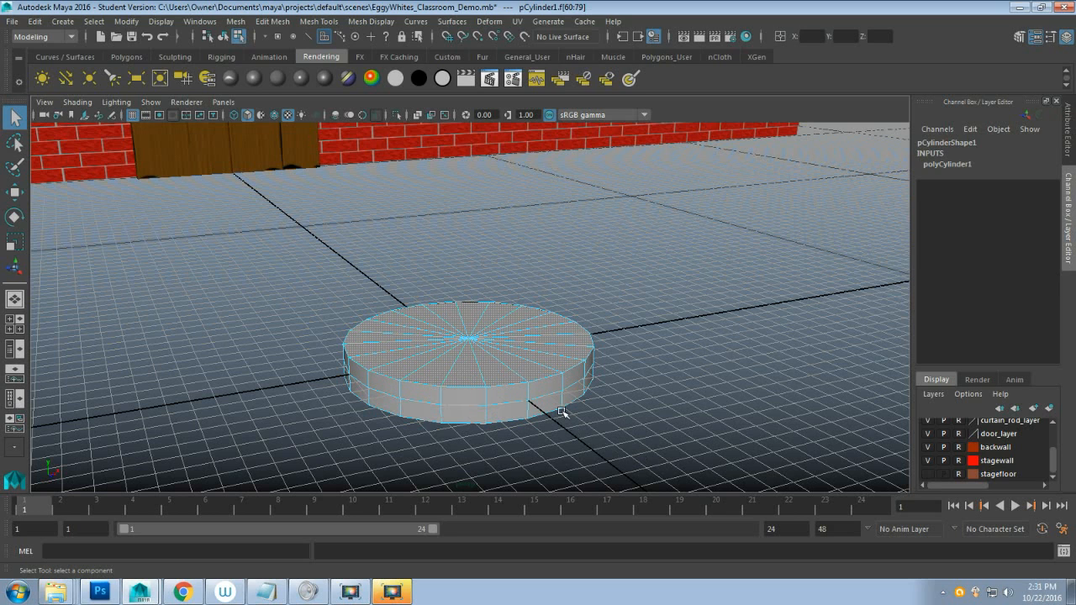
pyautogui.press('r')
pyautogui.moveTo(468, 340); pyautogui.dragTo(418, 349)
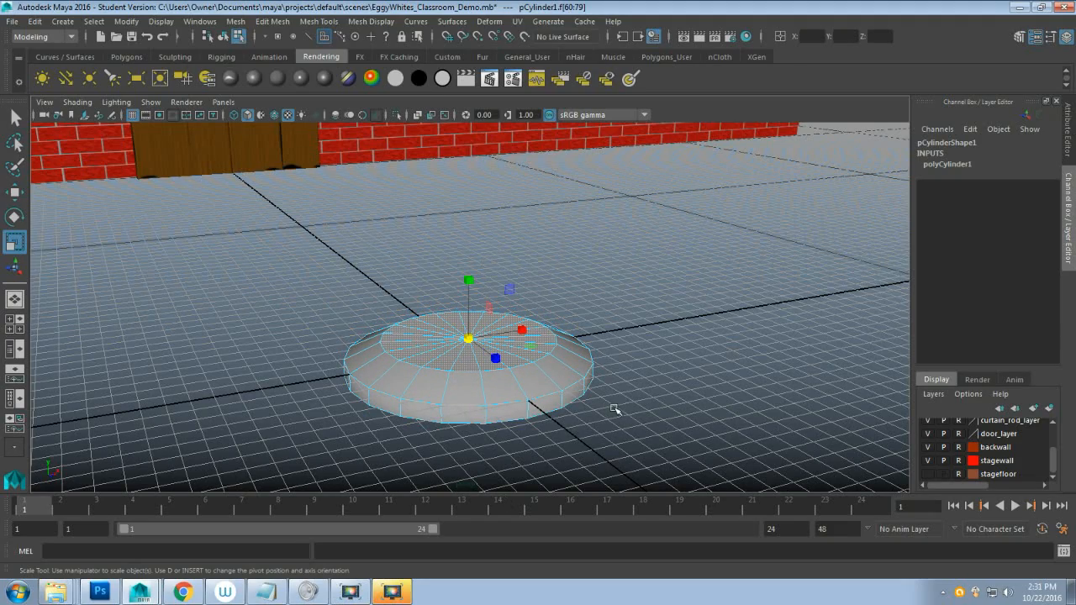
pyautogui.keyDown('alt'); pyautogui.moveTo(614, 410); pyautogui.dragTo(588, 396); pyautogui.keyUp('alt')
pyautogui.moveTo(572, 383); pyautogui.dragTo(568, 251, button='right')
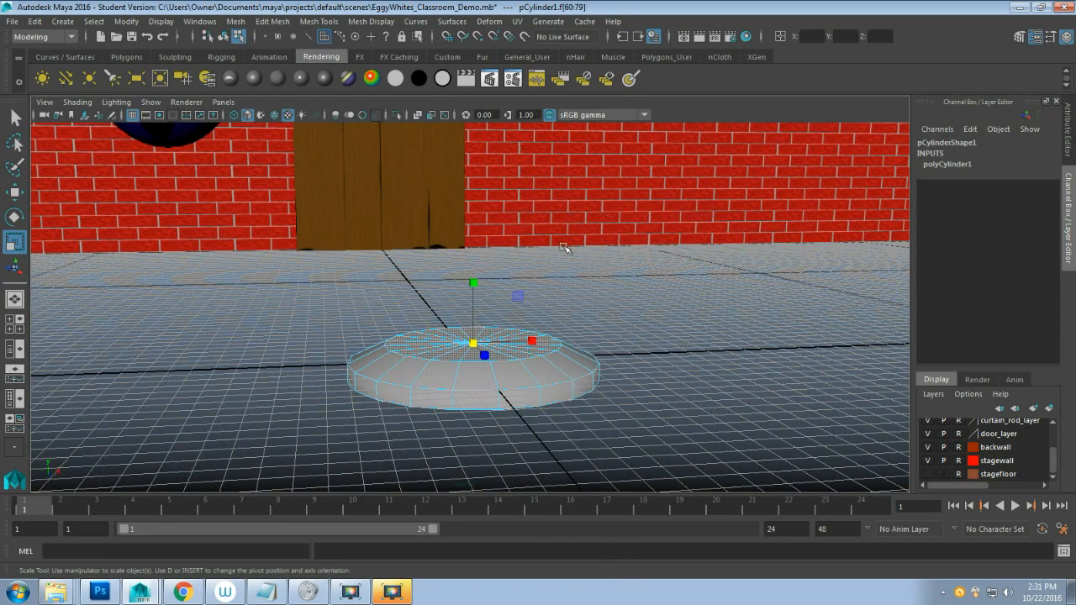
pyautogui.moveTo(505, 376); pyautogui.dragTo(561, 200, button='right')
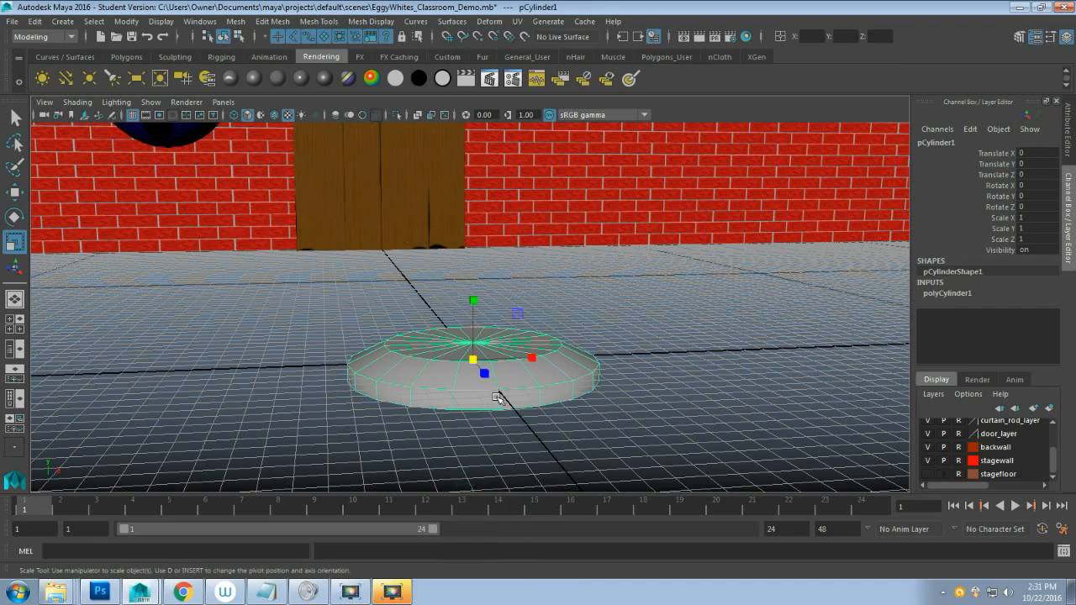
# Delete every second radial edge on the cylinder's top cap.
pyautogui.scroll(2, 504, 426)
pyautogui.scroll(1, 505, 426)
pyautogui.keyDown('alt'); pyautogui.moveTo(562, 390); pyautogui.dragTo(475, 423); pyautogui.keyUp('alt')
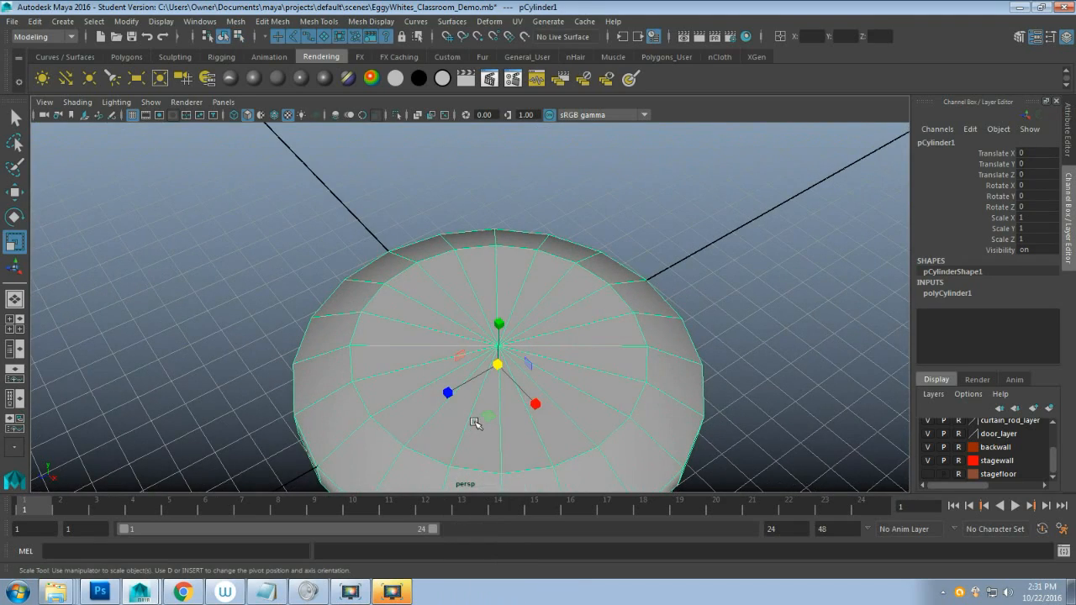
pyautogui.press('q')
pyautogui.press('F11')
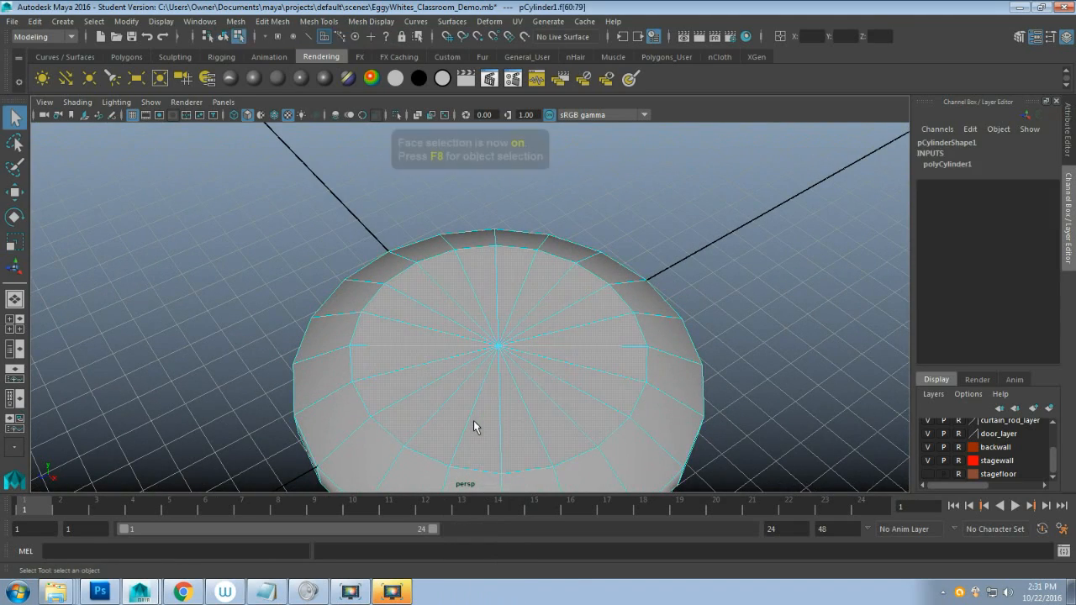
pyautogui.press('F10')
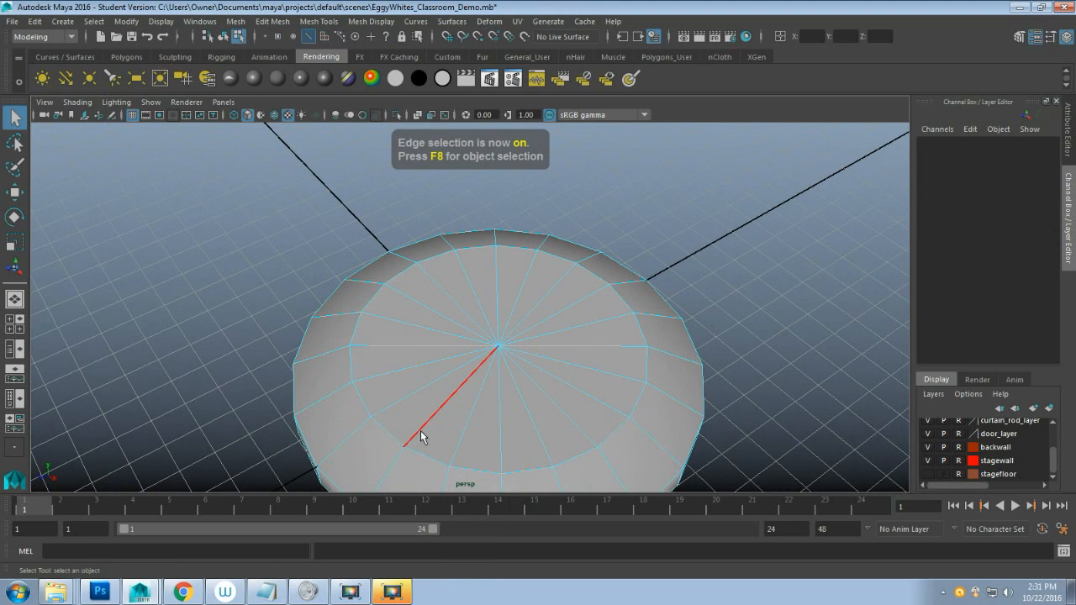
pyautogui.keyDown('alt'); pyautogui.moveTo(420, 430); pyautogui.dragTo(404, 426); pyautogui.keyUp('alt')
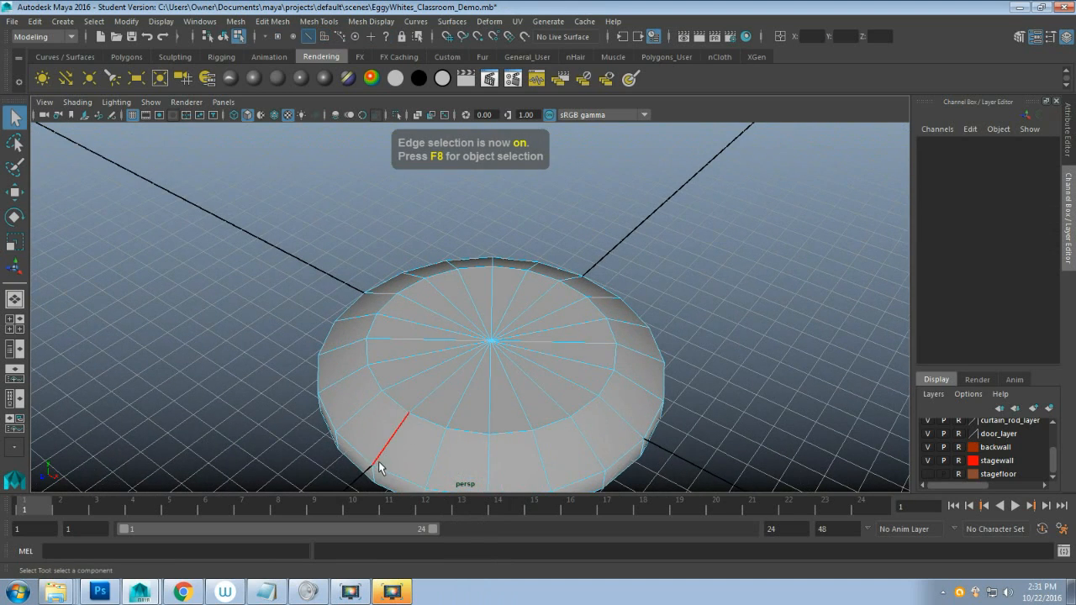
pyautogui.click(419, 372)
pyautogui.keyDown('shift'); pyautogui.click(409, 344); pyautogui.keyUp('shift')
pyautogui.keyDown('shift'); pyautogui.click(423, 314); pyautogui.keyUp('shift')
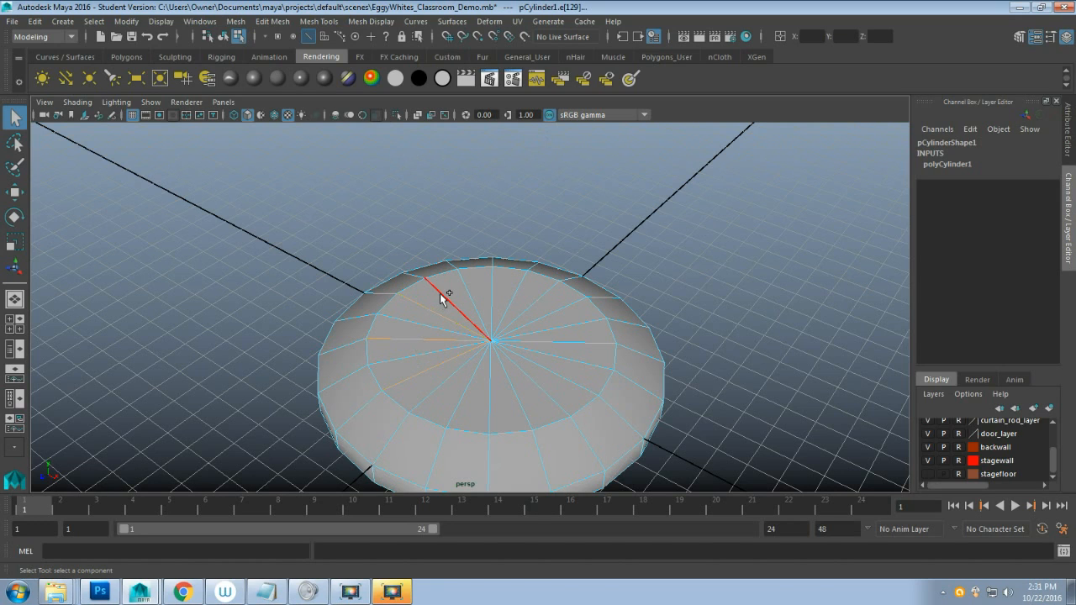
pyautogui.keyDown('shift'); pyautogui.click(470, 284); pyautogui.keyUp('shift')
pyautogui.keyDown('shift'); pyautogui.click(562, 338); pyautogui.keyUp('shift')
pyautogui.keyDown('shift'); pyautogui.click(556, 366); pyautogui.keyUp('shift')
pyautogui.keyDown('shift'); pyautogui.click(456, 409); pyautogui.keyUp('shift')
pyautogui.press('Delete')
# Delete every second radial edge on the underside cap of the cylinder and return to object selection.
pyautogui.keyDown('alt'); pyautogui.moveTo(445, 387); pyautogui.dragTo(455, 308); pyautogui.keyUp('alt')
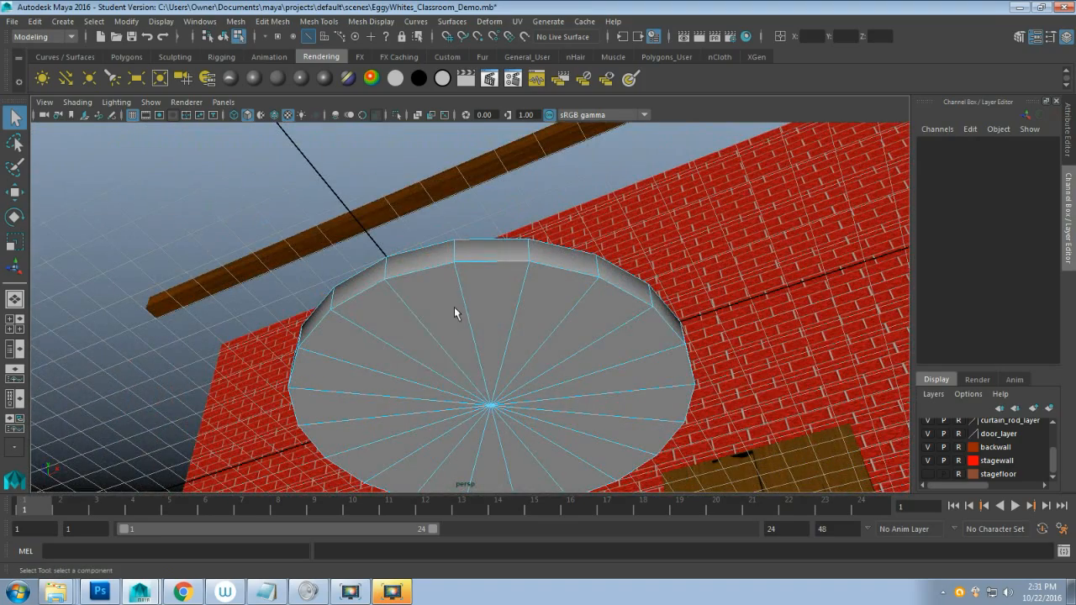
pyautogui.click(386, 333)
pyautogui.keyDown('shift'); pyautogui.click(364, 398); pyautogui.keyUp('shift')
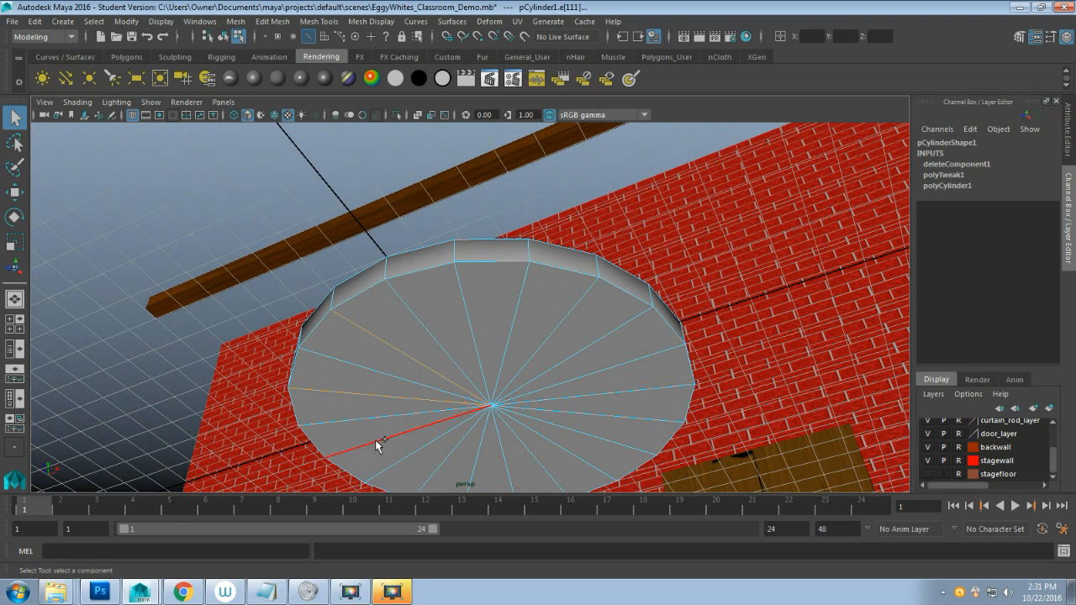
pyautogui.keyDown('shift'); pyautogui.click(375, 440); pyautogui.keyUp('shift')
pyautogui.keyDown('shift'); pyautogui.click(415, 474); pyautogui.keyUp('shift')
pyautogui.keyDown('shift'); pyautogui.click(496, 449); pyautogui.keyUp('shift')
pyautogui.keyDown('shift'); pyautogui.click(523, 427); pyautogui.keyUp('shift')
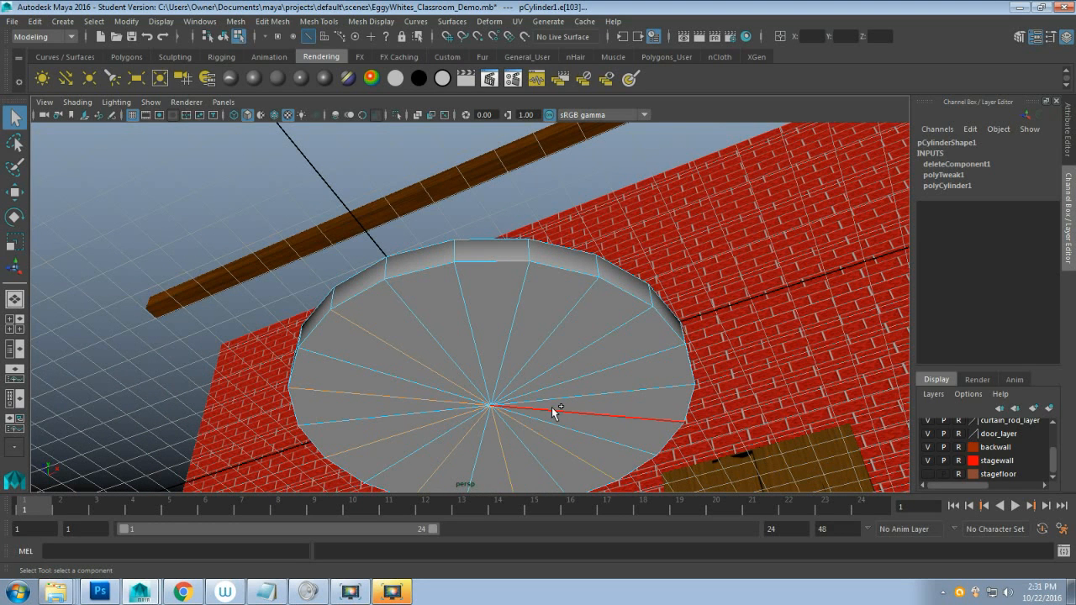
pyautogui.keyDown('shift'); pyautogui.click(573, 381); pyautogui.keyUp('shift')
pyautogui.moveTo(546, 328)
pyautogui.keyDown('alt'); pyautogui.mouseDown()
pyautogui.moveTo(527, 399)
pyautogui.moveTo(531, 336)
pyautogui.mouseUp(); pyautogui.keyUp('alt')
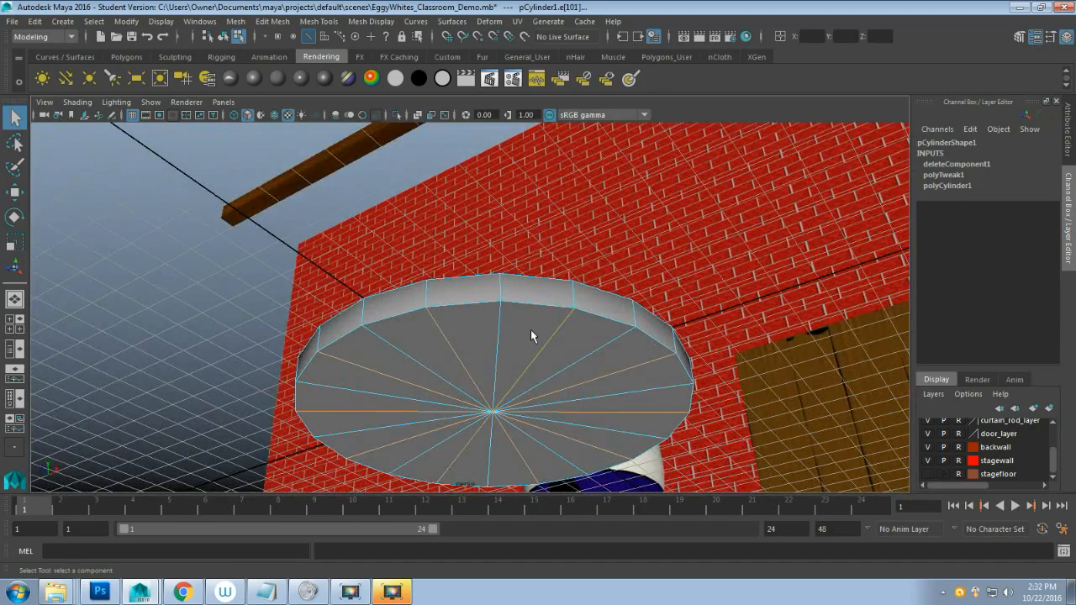
pyautogui.press('Delete')
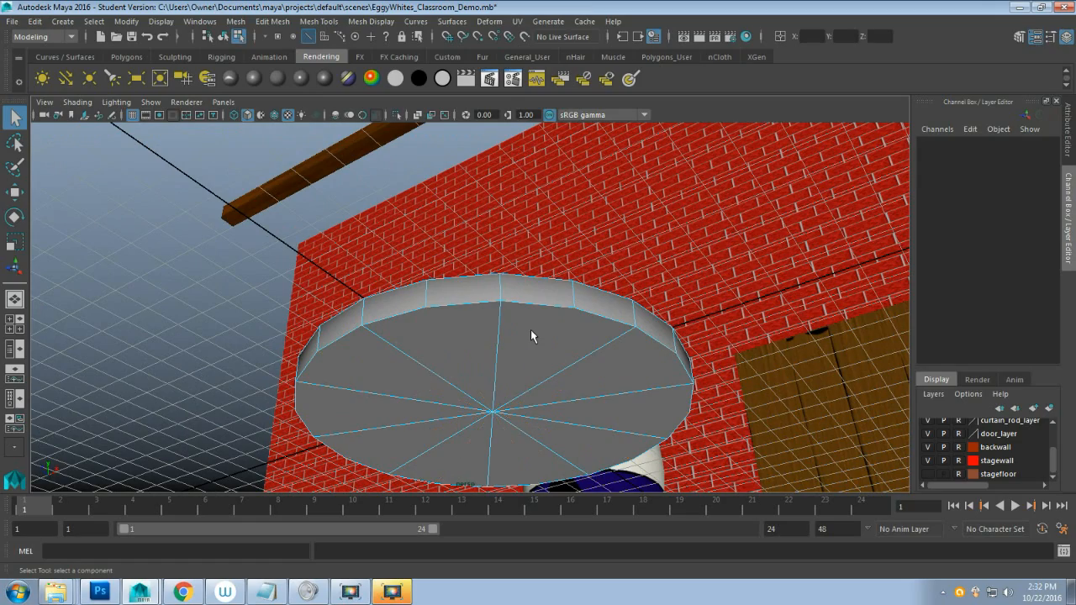
pyautogui.keyDown('alt'); pyautogui.moveTo(519, 337); pyautogui.dragTo(483, 395); pyautogui.keyUp('alt')
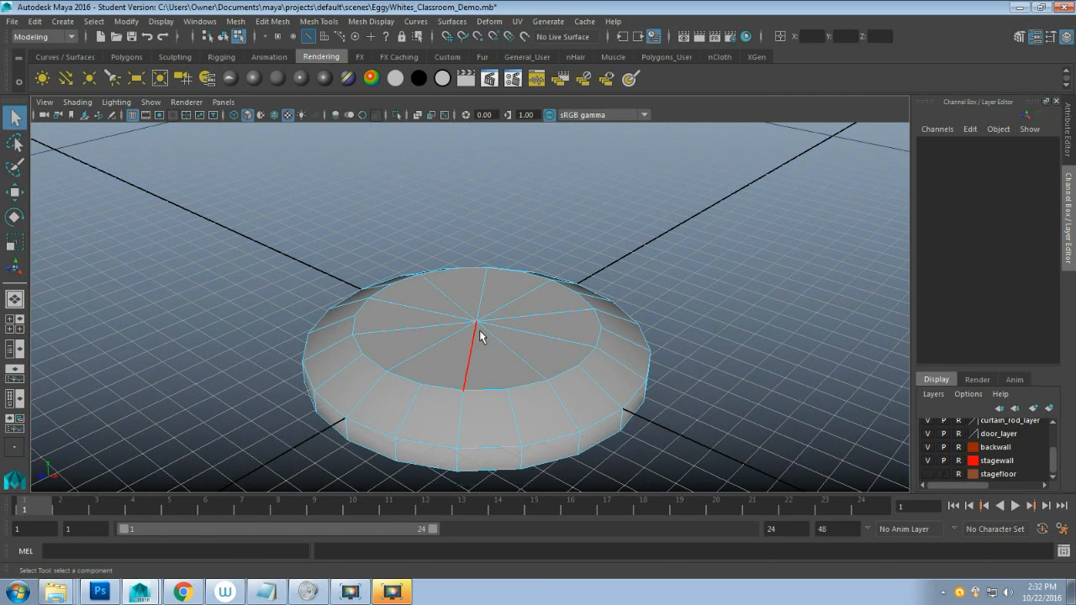
pyautogui.moveTo(479, 330); pyautogui.dragTo(548, 198, button='right')
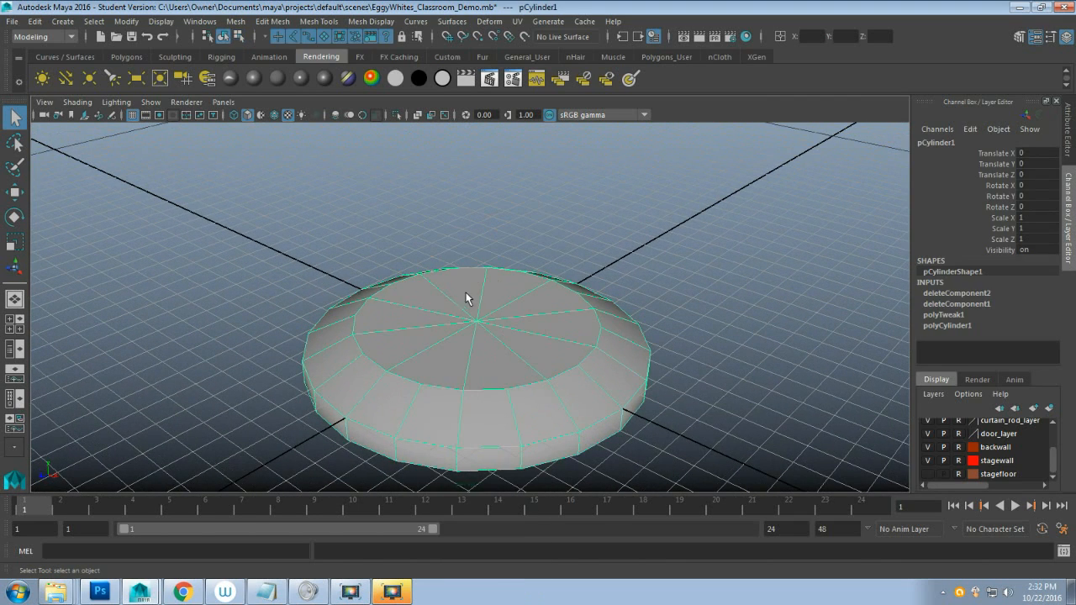
# Set the base cylinder's Translate Y to 2.5 to rest it on the grid.
pyautogui.keyDown('alt'); pyautogui.moveTo(472, 336); pyautogui.dragTo(541, 331); pyautogui.keyUp('alt')
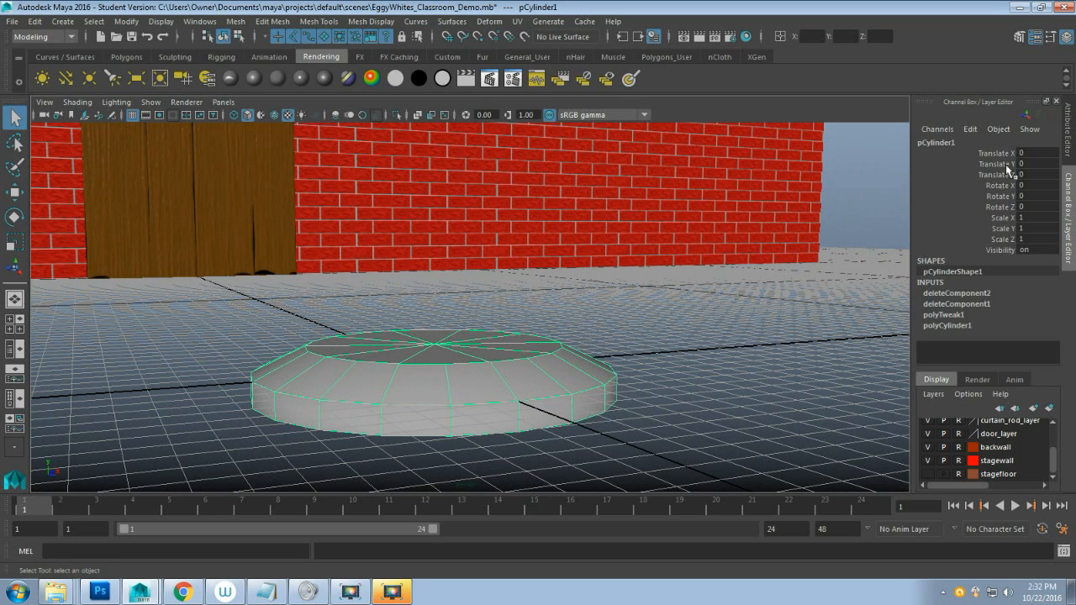
pyautogui.click(1038, 164)
pyautogui.press('Return')
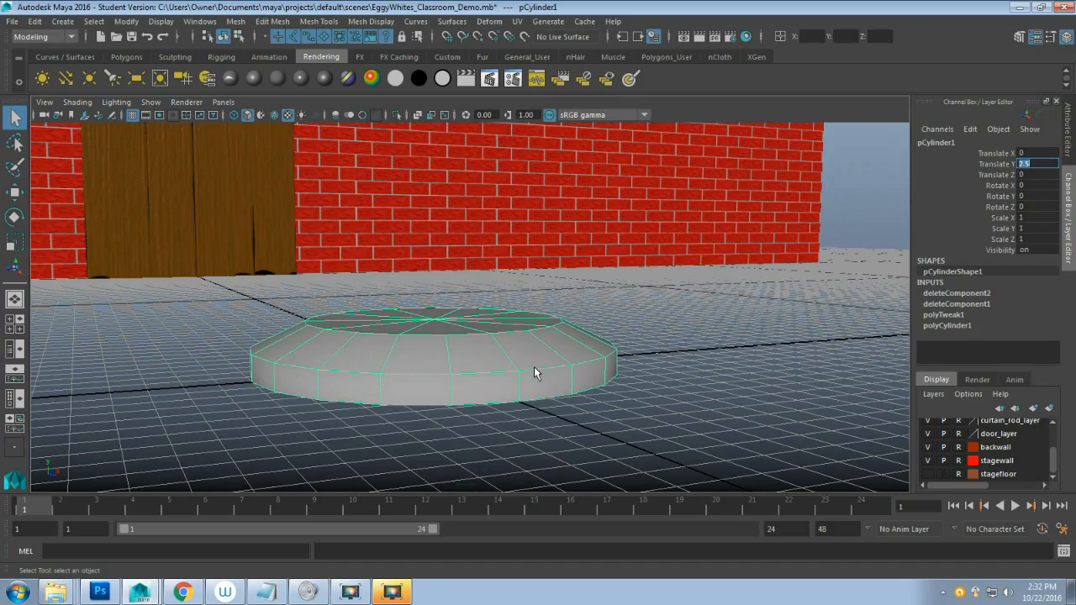
pyautogui.keyDown('alt'); pyautogui.moveTo(536, 373); pyautogui.dragTo(572, 353); pyautogui.keyUp('alt')
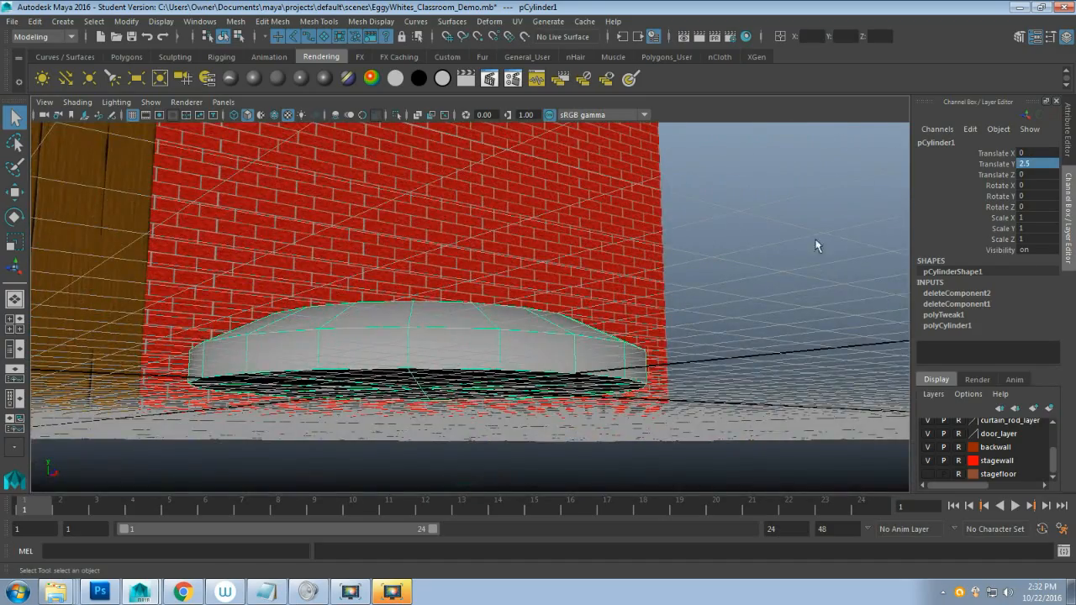
pyautogui.keyDown('alt'); pyautogui.moveTo(622, 265); pyautogui.dragTo(486, 315); pyautogui.keyUp('alt')
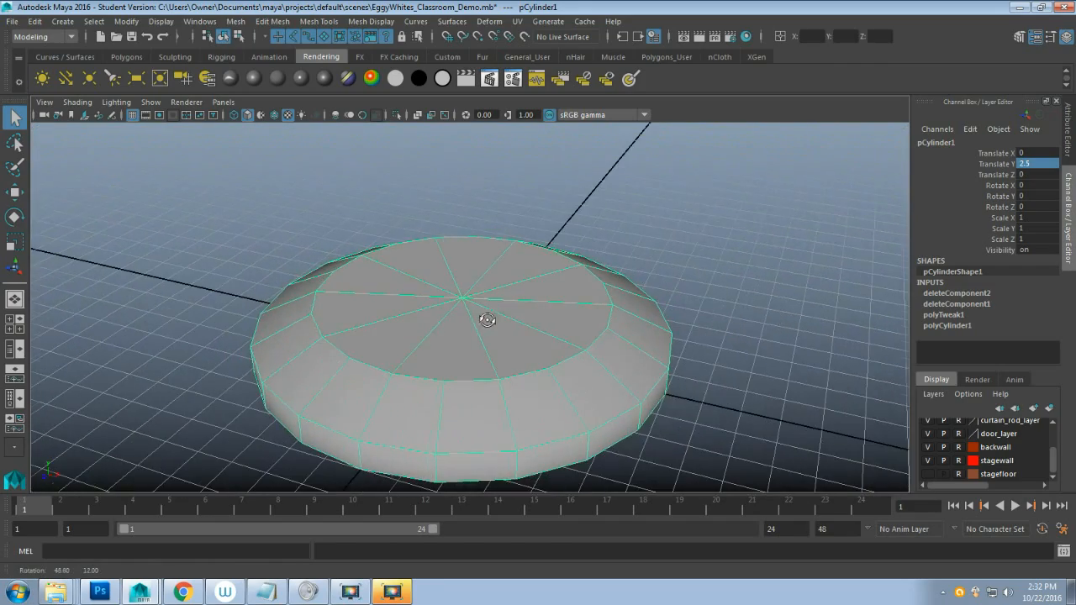
# Create a second polygon cylinder at the origin and raise it to a Translate Y of about 6.16, above the centre of the base.
pyautogui.scroll(-5, 487, 319)
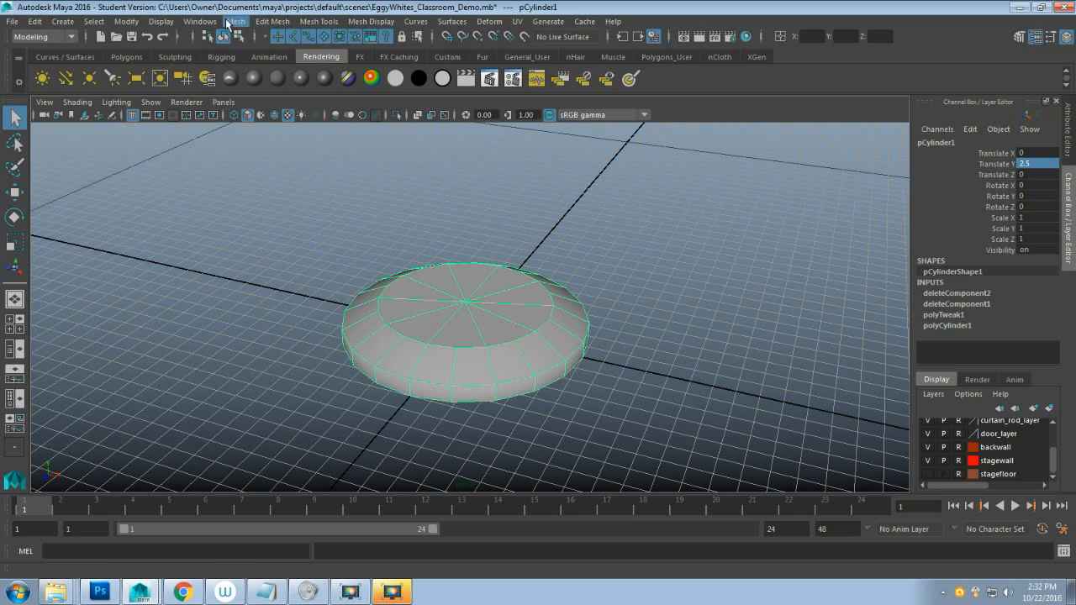
pyautogui.click(63, 21)
pyautogui.moveTo(169, 69)
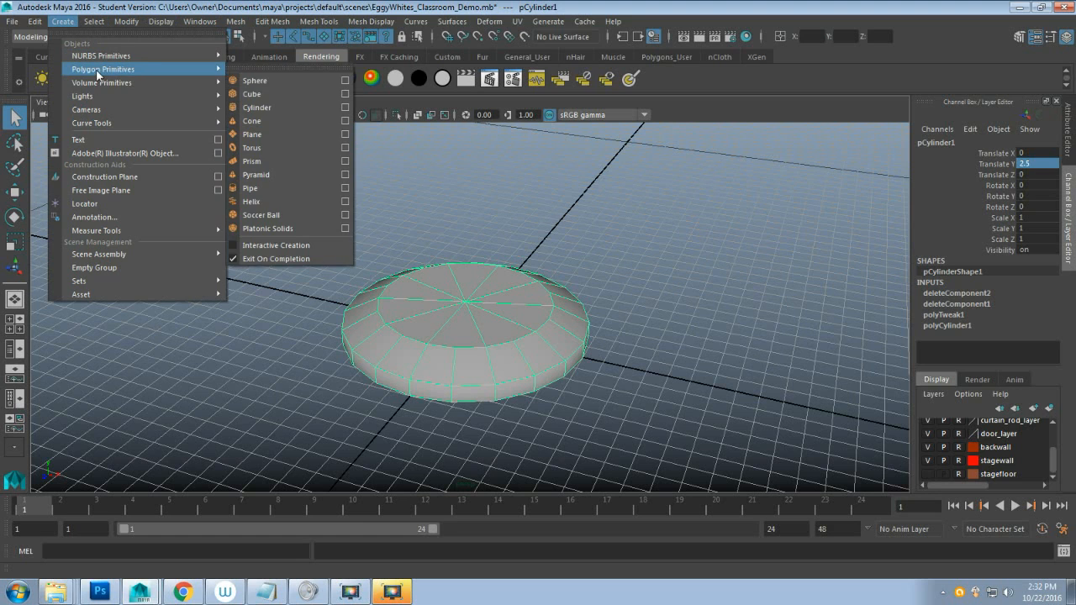
pyautogui.click(282, 106)
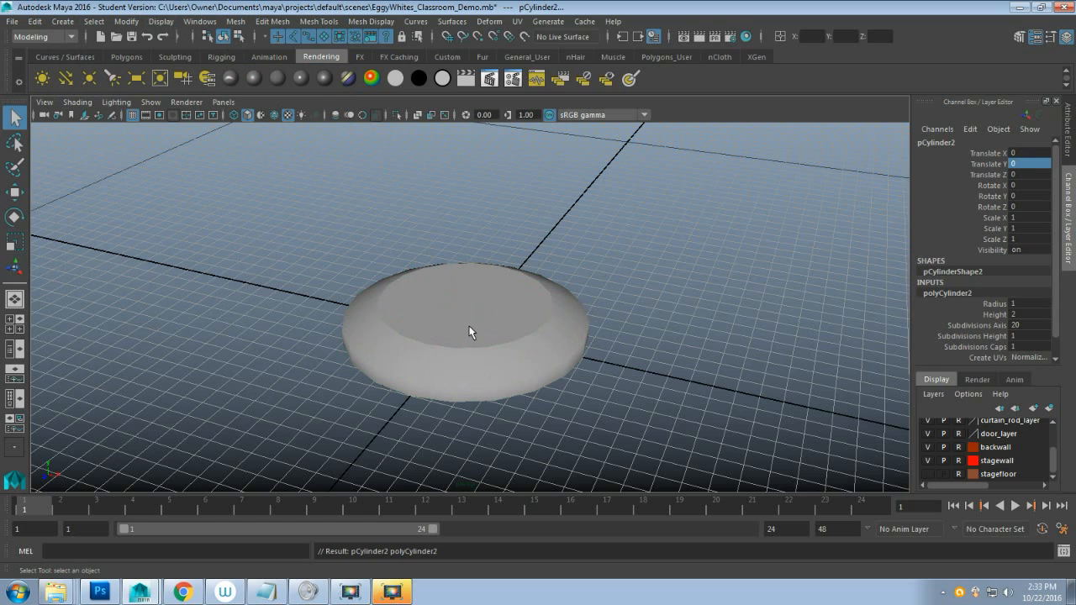
pyautogui.press('4')
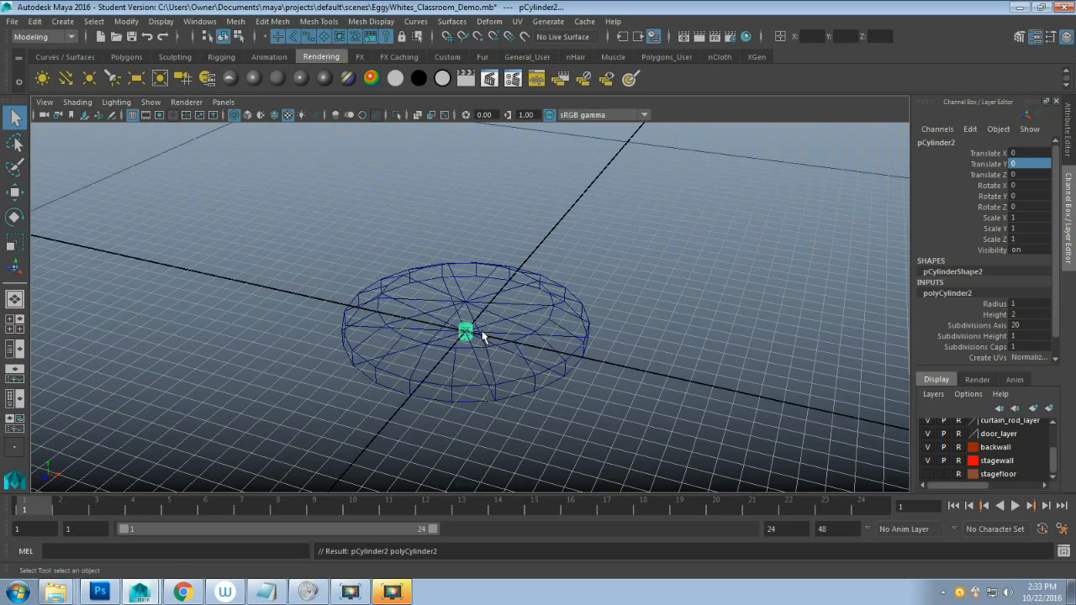
pyautogui.press('w')
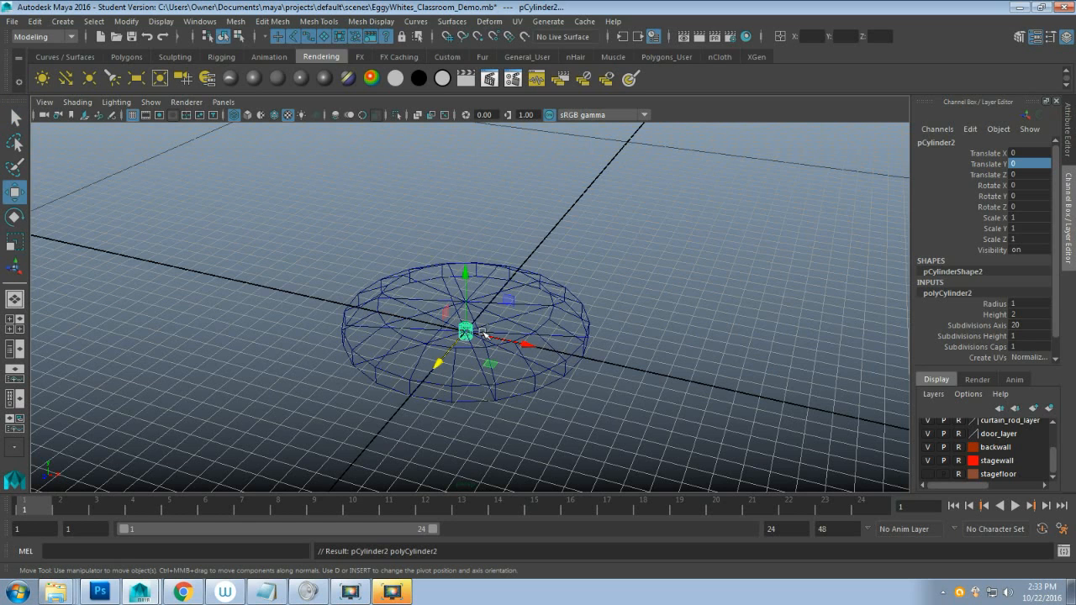
pyautogui.moveTo(465, 276); pyautogui.dragTo(464, 234)
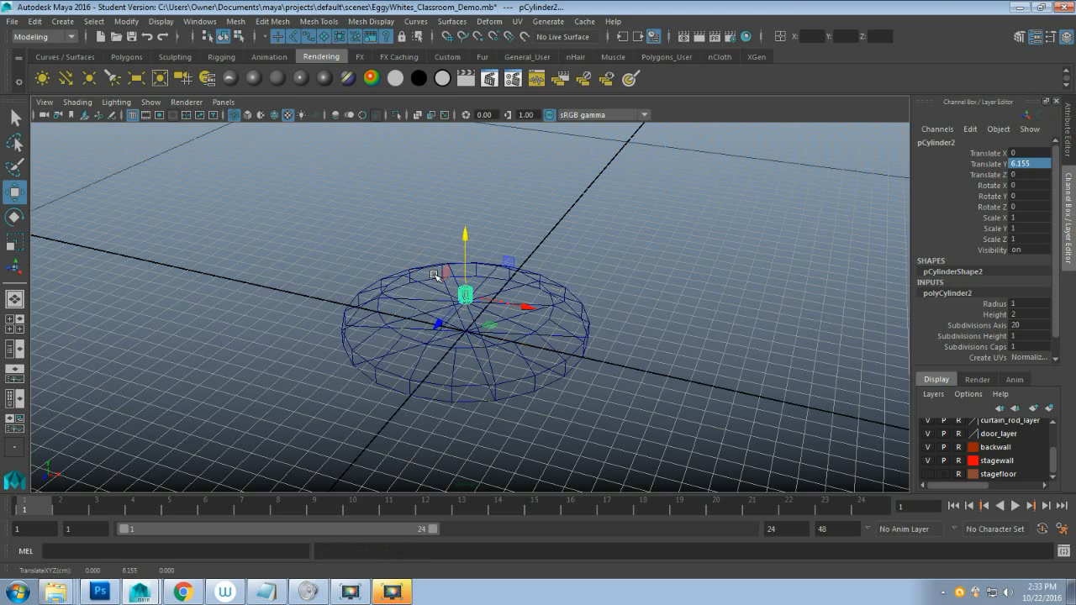
pyautogui.press('5')
pyautogui.scroll(5, 428, 370)
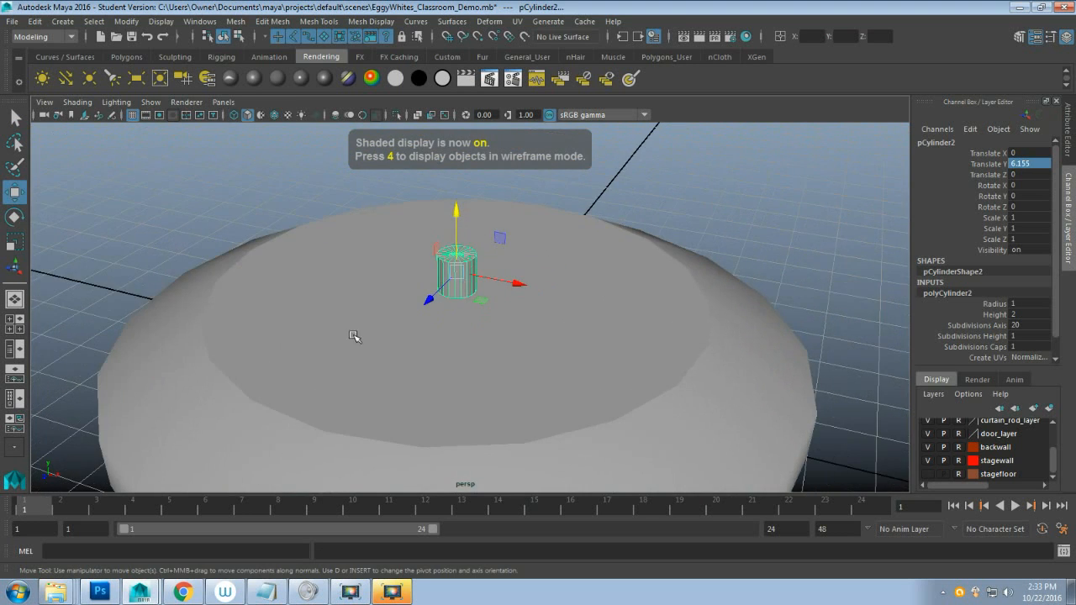
# Set the radius of the small cylinder above the round base to 5.
pyautogui.keyDown('alt'); pyautogui.moveTo(354, 336); pyautogui.dragTo(430, 374); pyautogui.keyUp('alt')
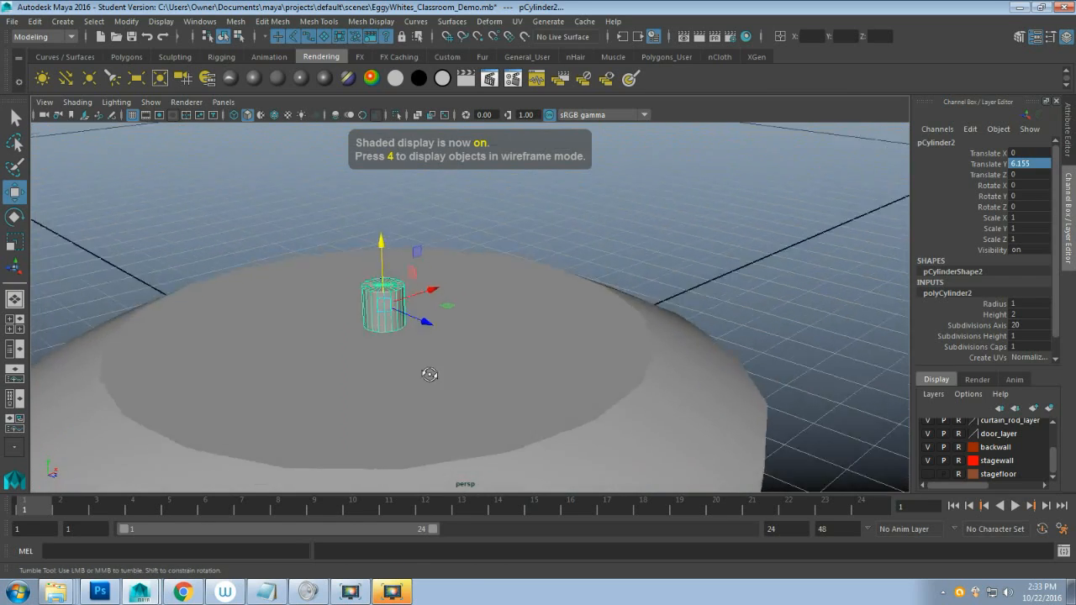
pyautogui.scroll(5, 413, 384)
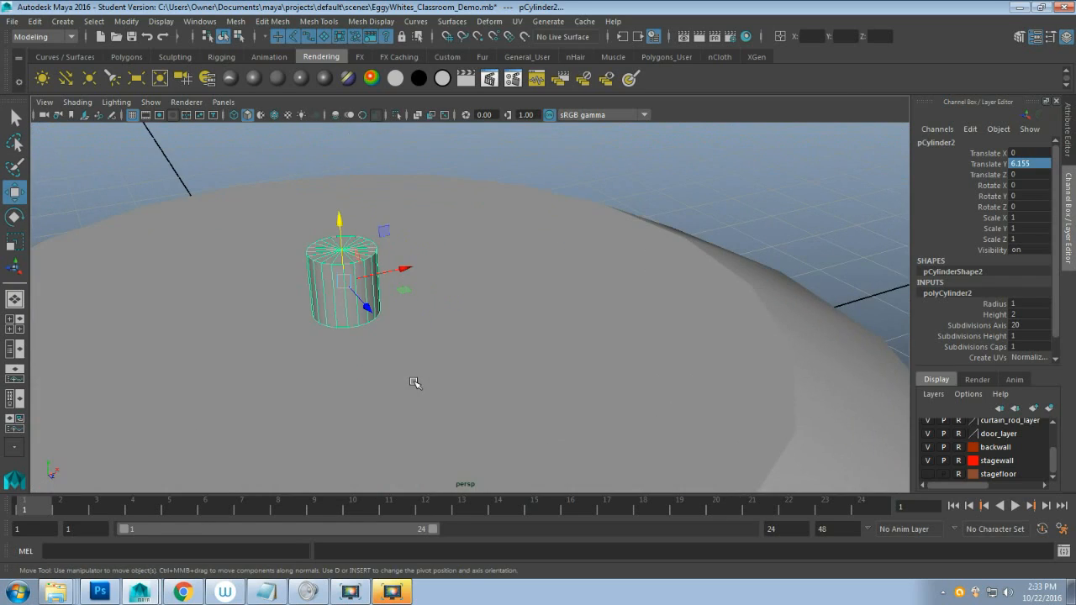
pyautogui.scroll(-8, 415, 383)
pyautogui.scroll(-10, 415, 383)
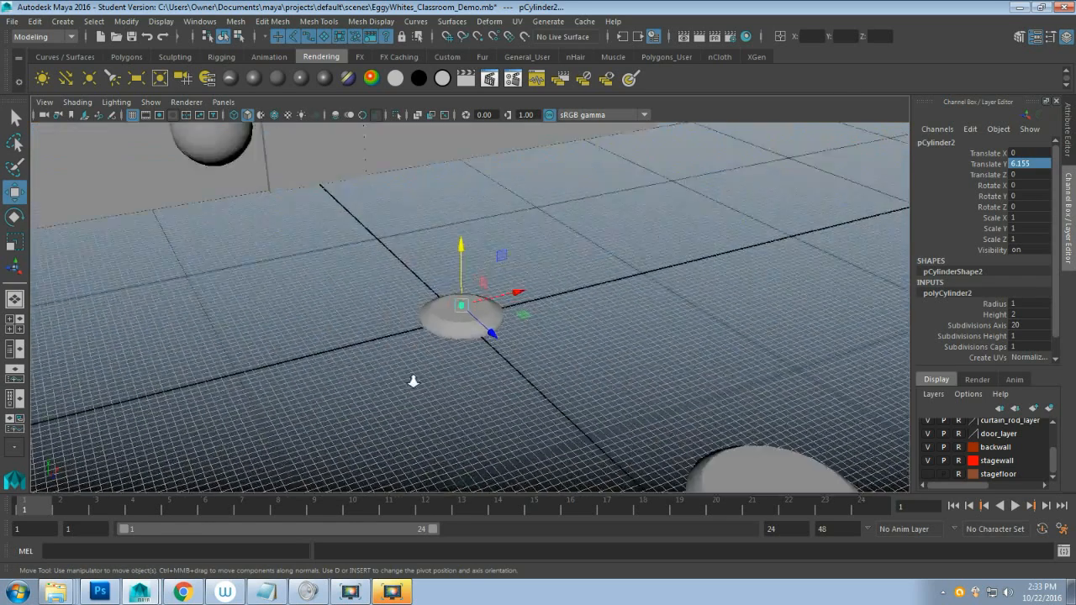
pyautogui.scroll(2, 414, 382)
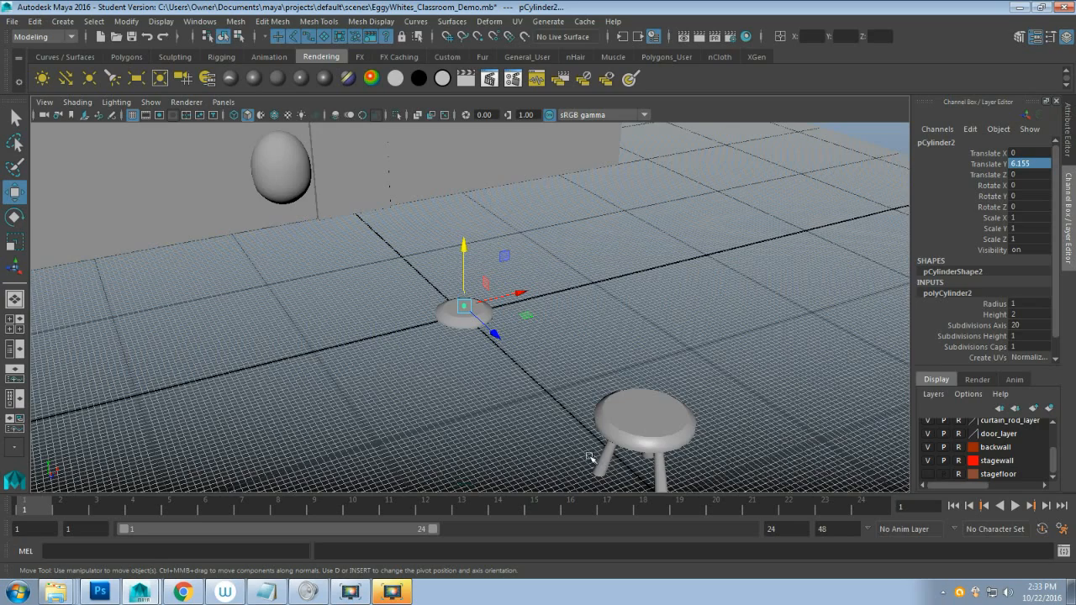
pyautogui.scroll(10, 529, 372)
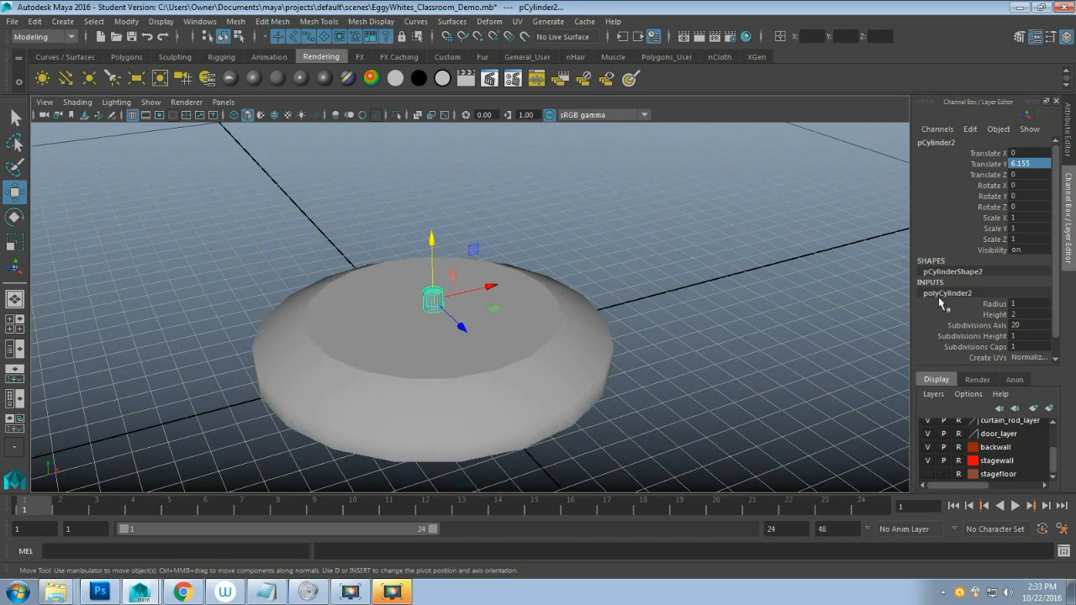
pyautogui.click(1028, 304)
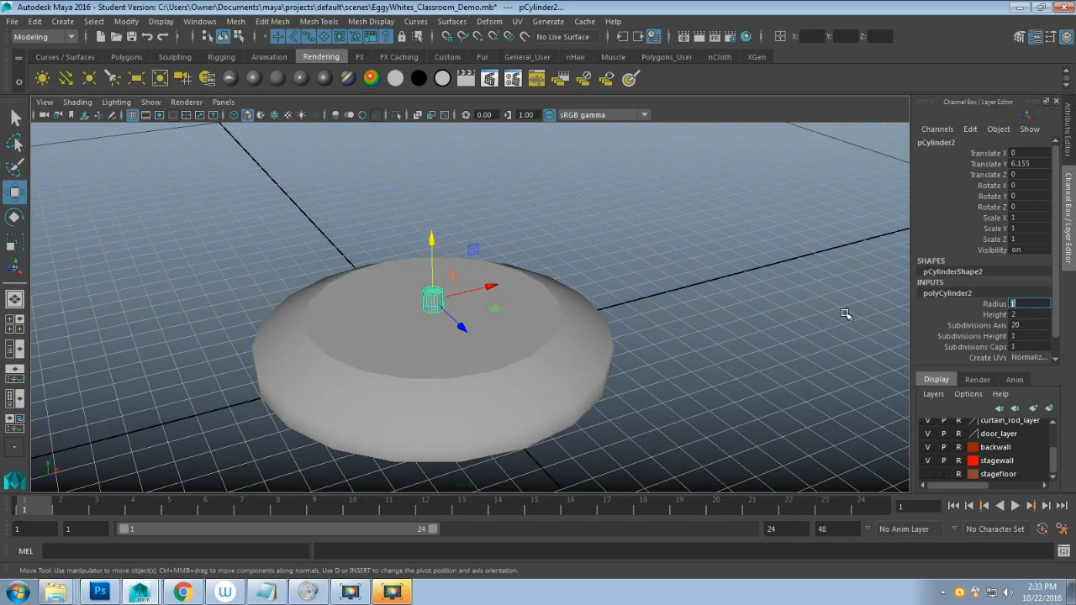
pyautogui.write('5')
pyautogui.press('Return')
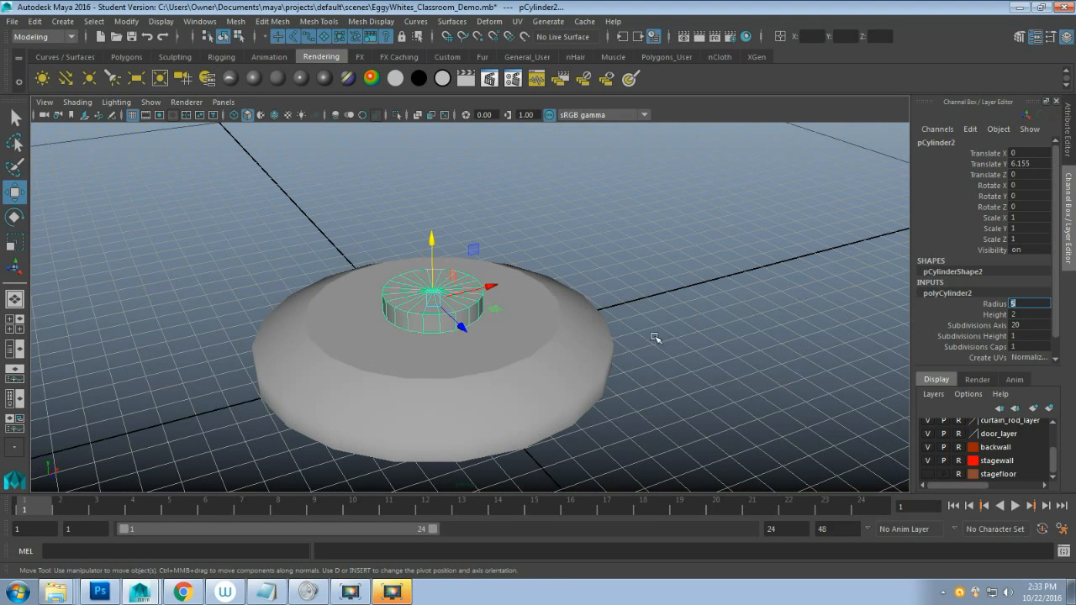
# Try radii of 3 and 4 on the small cylinder, comparing its proportions with the base and stool.
pyautogui.scroll(-6, 657, 336)
pyautogui.scroll(3, 659, 338)
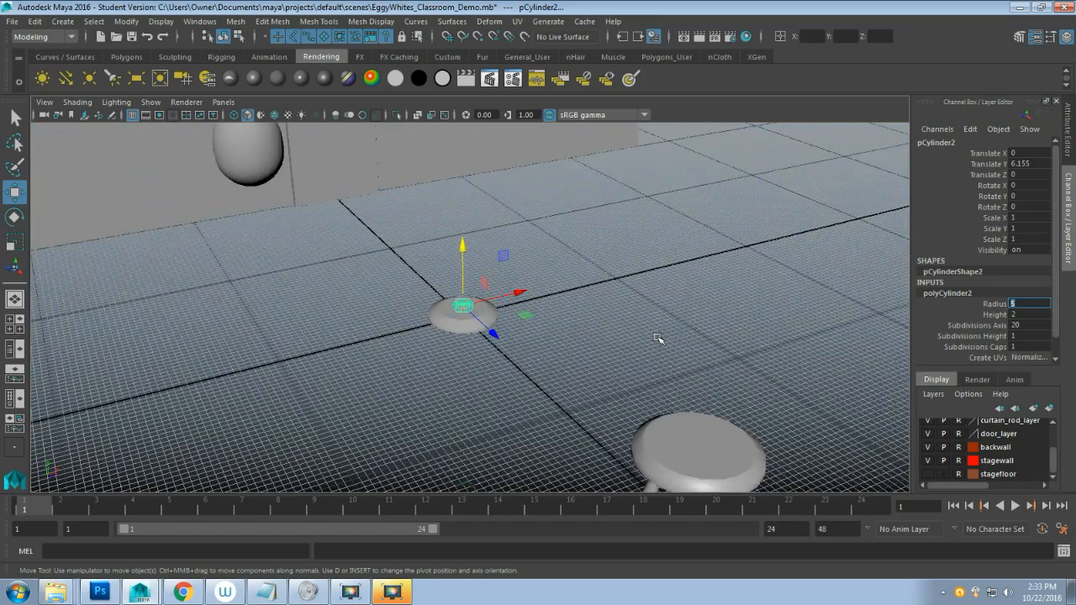
pyautogui.scroll(-3, 659, 338)
pyautogui.scroll(2, 658, 338)
pyautogui.scroll(5, 657, 337)
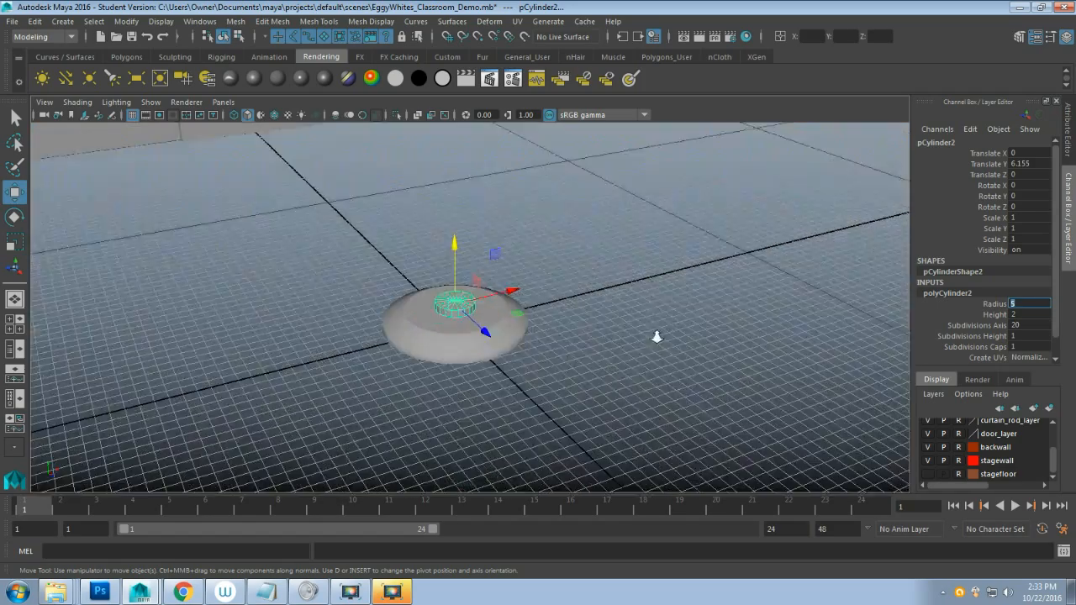
pyautogui.click(1034, 304)
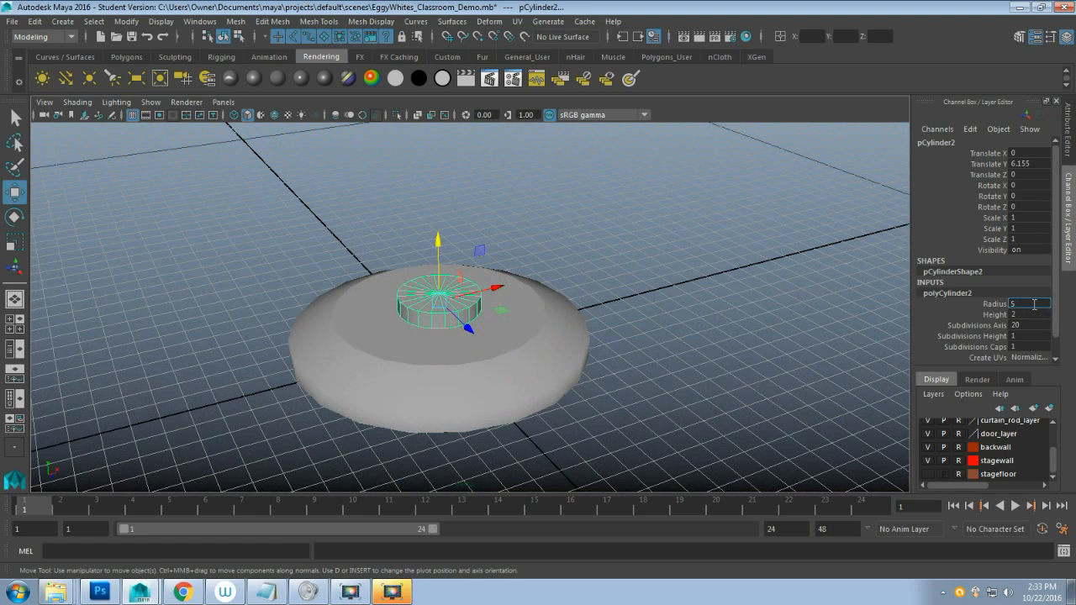
pyautogui.write('3')
pyautogui.press('Return')
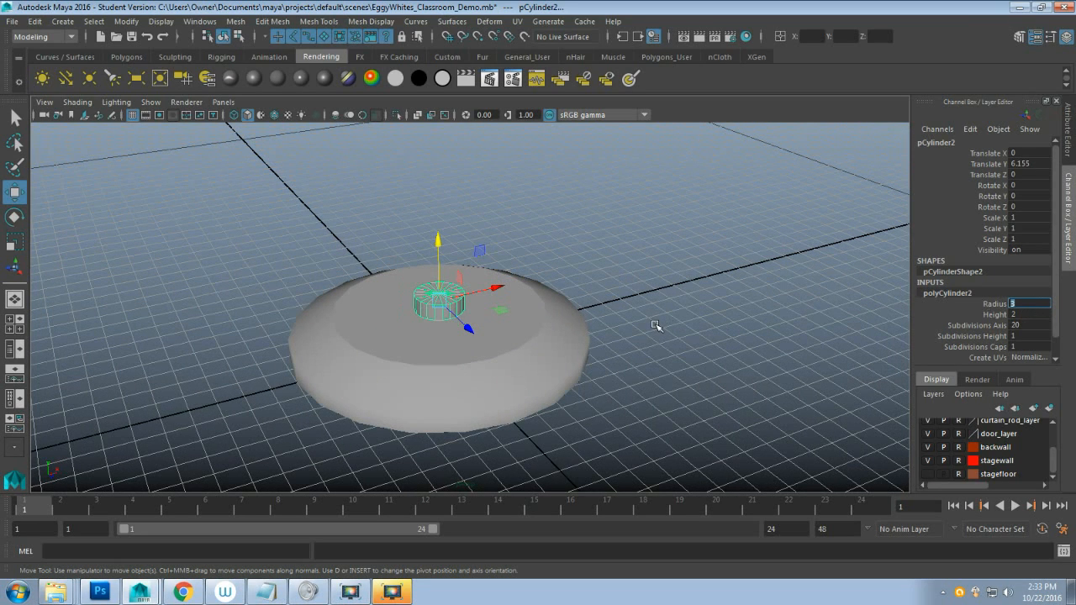
pyautogui.write('4')
pyautogui.press('Return')
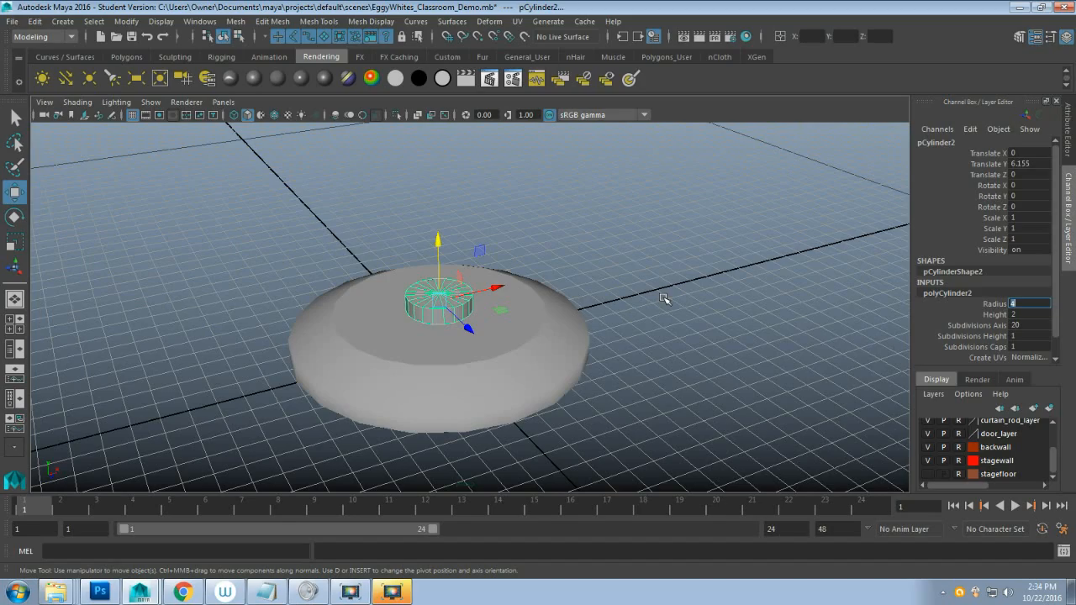
# Check the small cylinder's size against the whole stage and set its radius to 3.
pyautogui.scroll(-10, 620, 294)
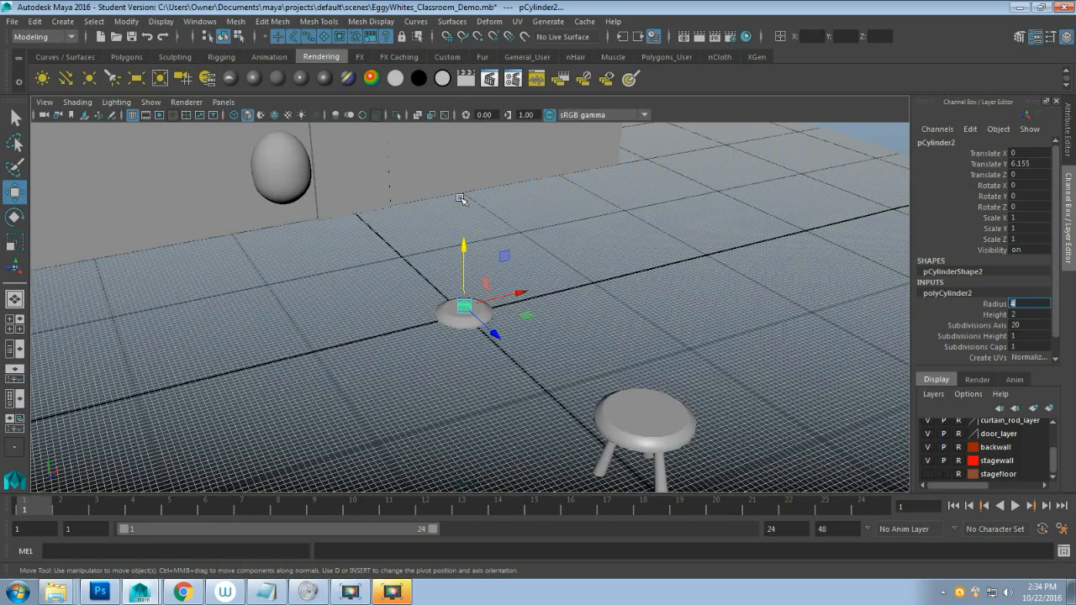
pyautogui.scroll(10, 611, 334)
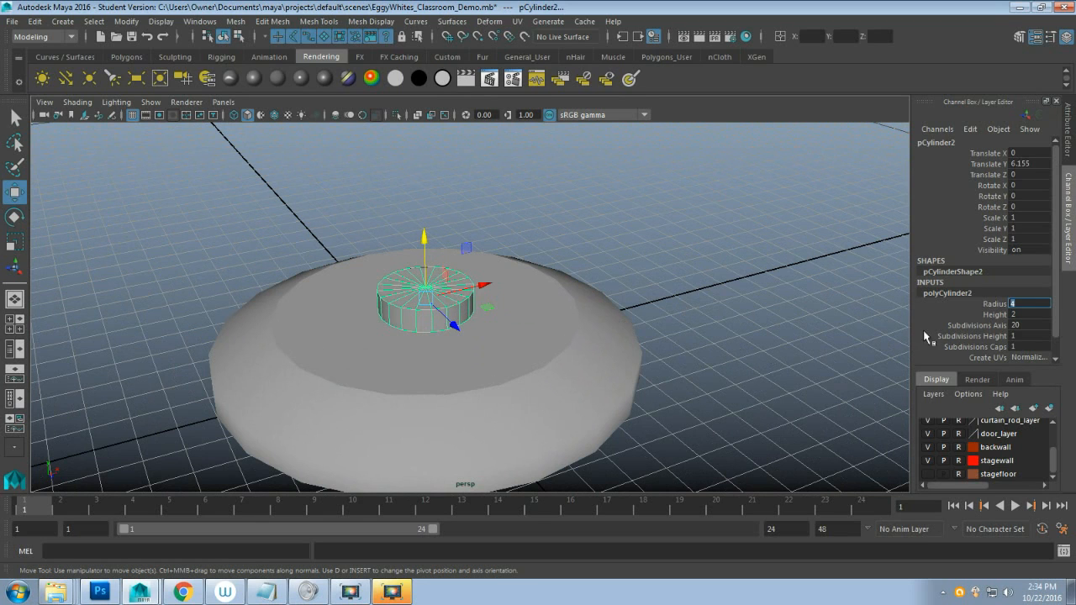
pyautogui.write('3')
pyautogui.press('Return')
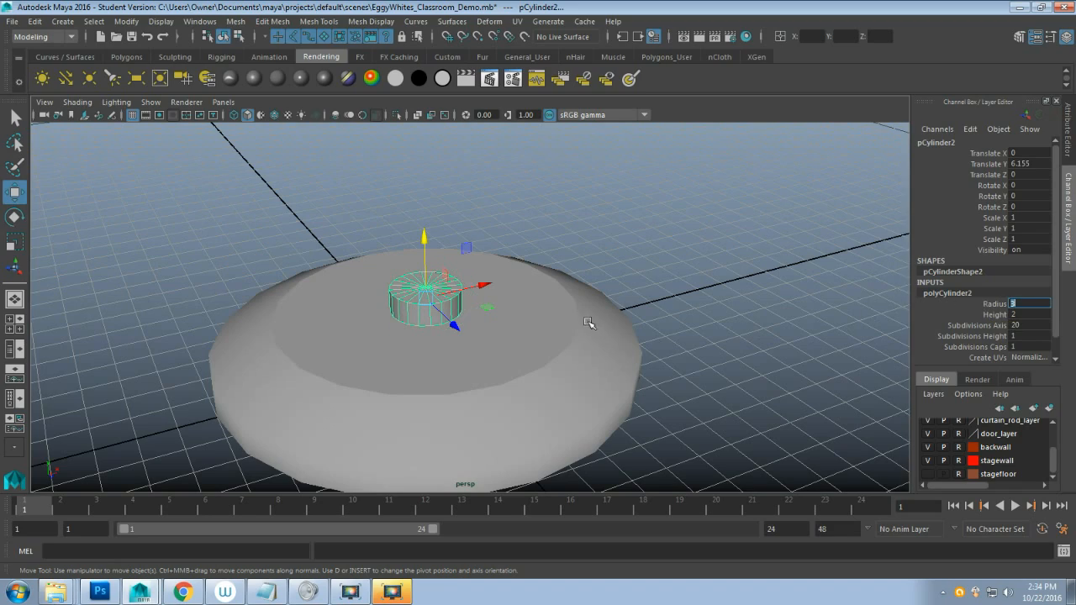
# Enter a height of 2 for the small cylinder and lower it in the side view to a Translate Y of about 5.84.
pyautogui.click(1022, 315)
pyautogui.keyDown('alt'); pyautogui.moveTo(731, 356); pyautogui.dragTo(626, 360, button='right'); pyautogui.keyUp('alt')
pyautogui.scroll(-4, 625, 360)
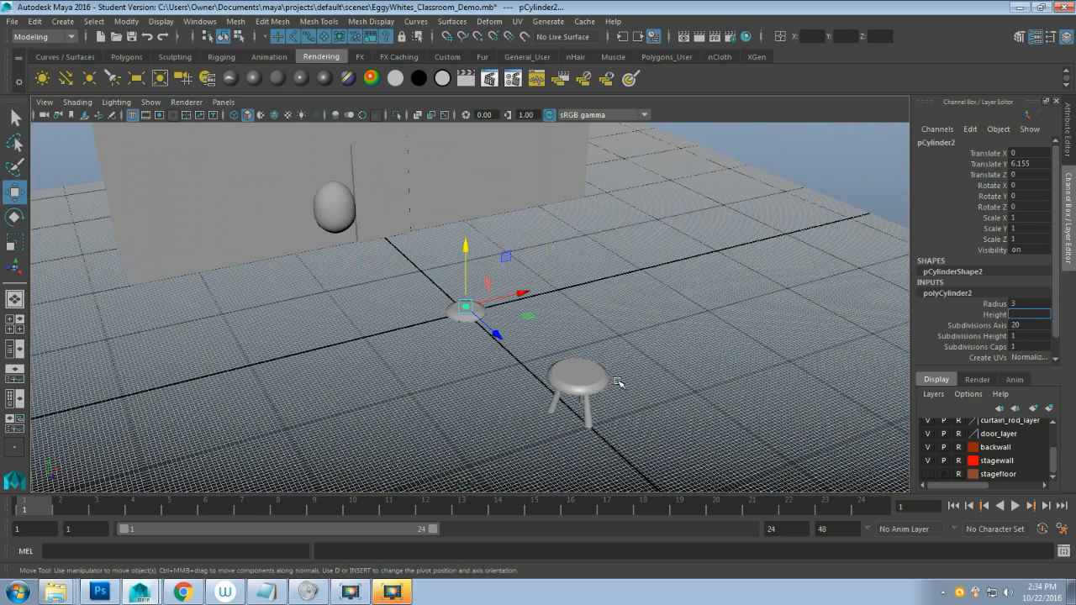
pyautogui.write('2')
pyautogui.press('Return')
pyautogui.press('space')
pyautogui.press('space')
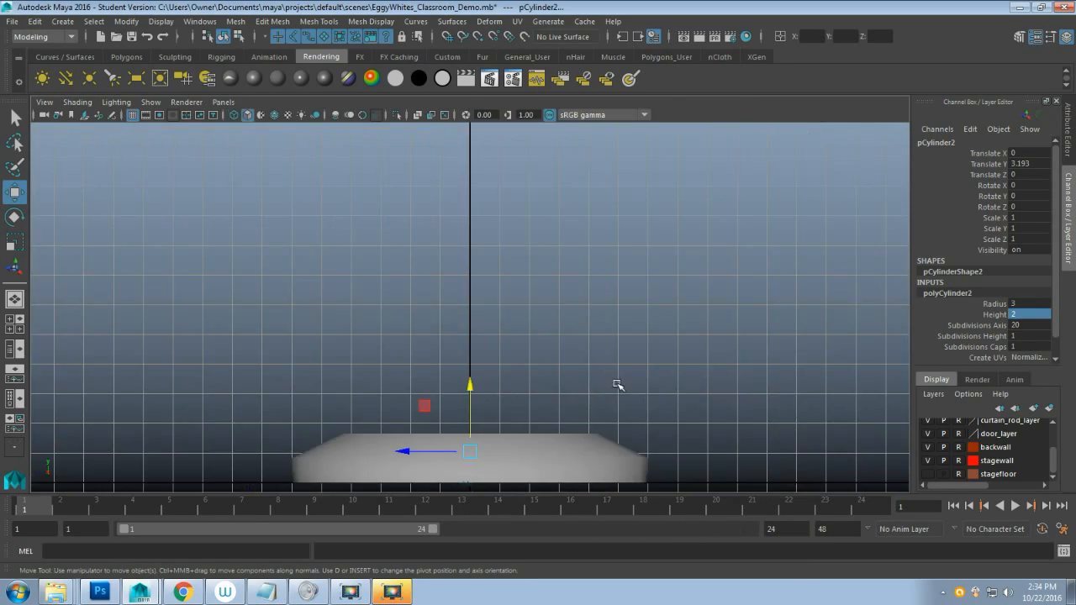
pyautogui.moveTo(470, 385); pyautogui.dragTo(471, 363)
pyautogui.press('space')
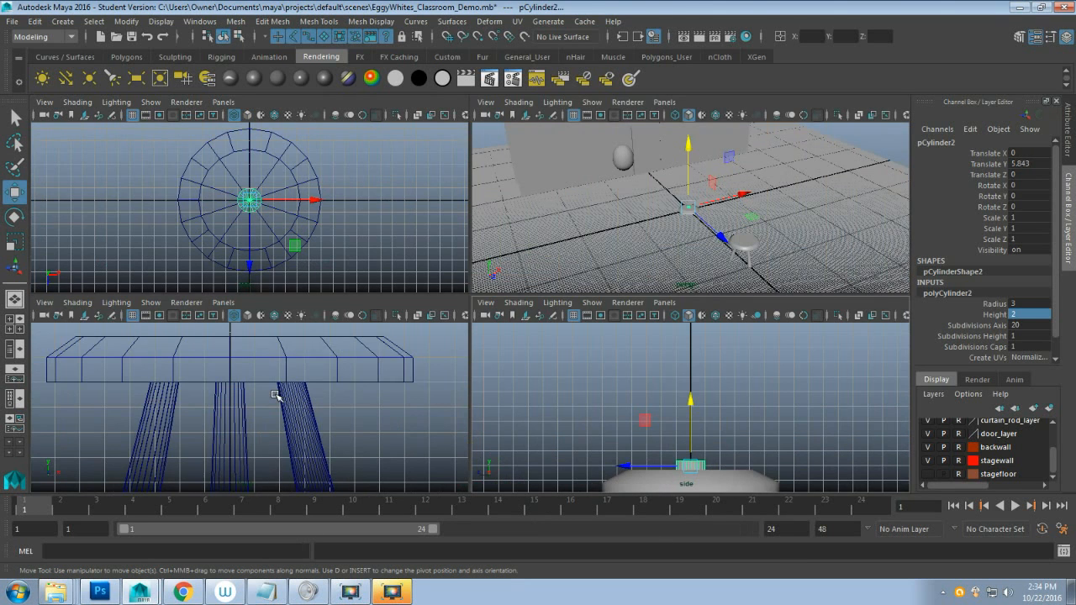
# In the front view, move the EggyWhites egg above the stool, to Translate X about -0.16 and Translate Y about 61.5.
pyautogui.press('space')
pyautogui.scroll(-3, 365, 384)
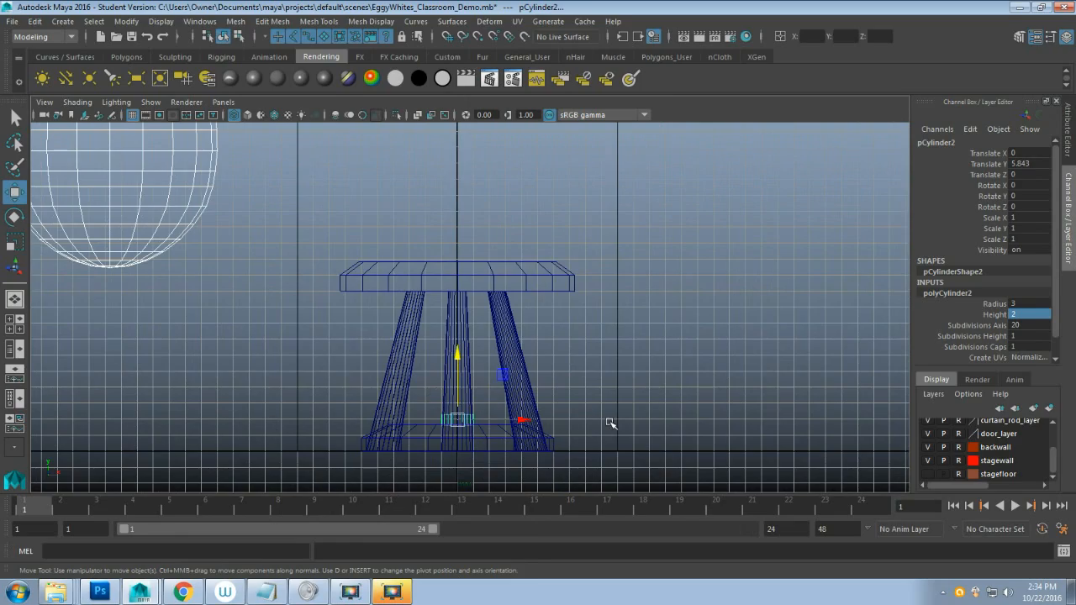
pyautogui.scroll(1, 614, 399)
pyautogui.scroll(-2, 614, 398)
pyautogui.scroll(1, 661, 409)
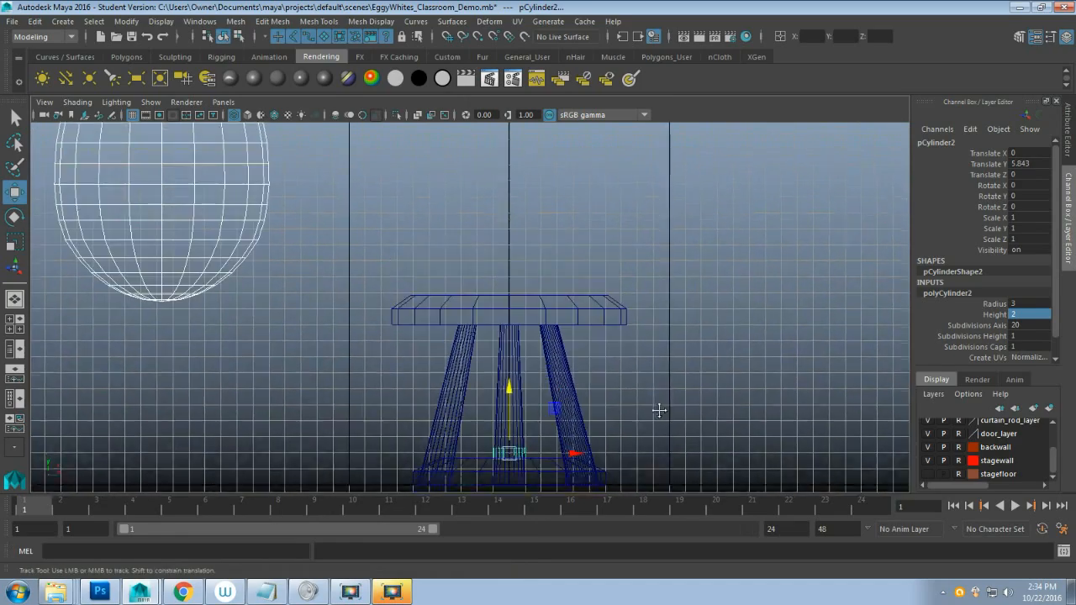
pyautogui.scroll(-2, 655, 375)
pyautogui.scroll(-4, 654, 375)
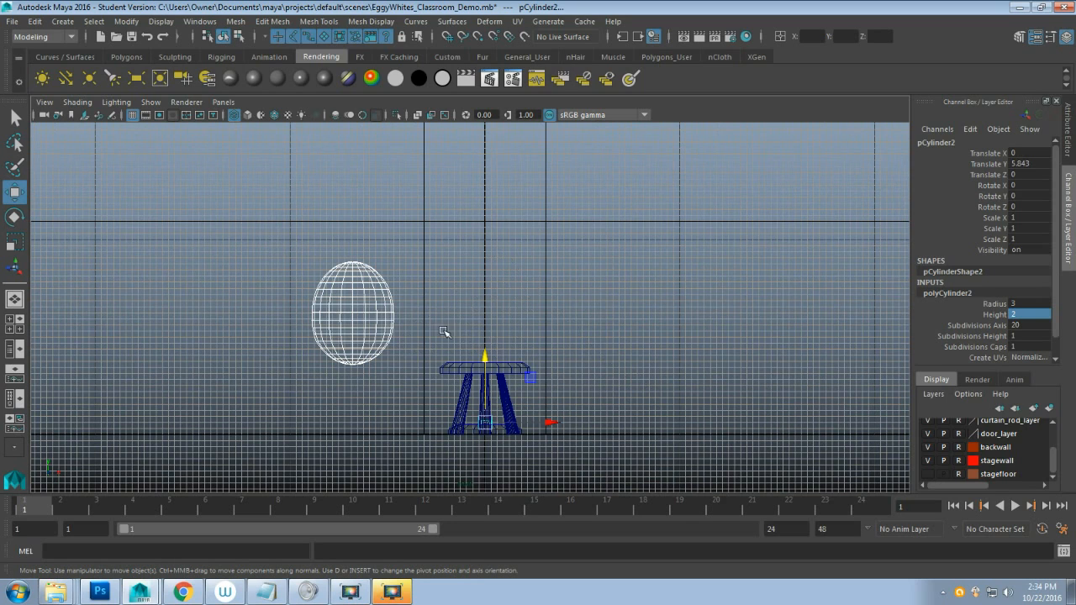
pyautogui.click(355, 307)
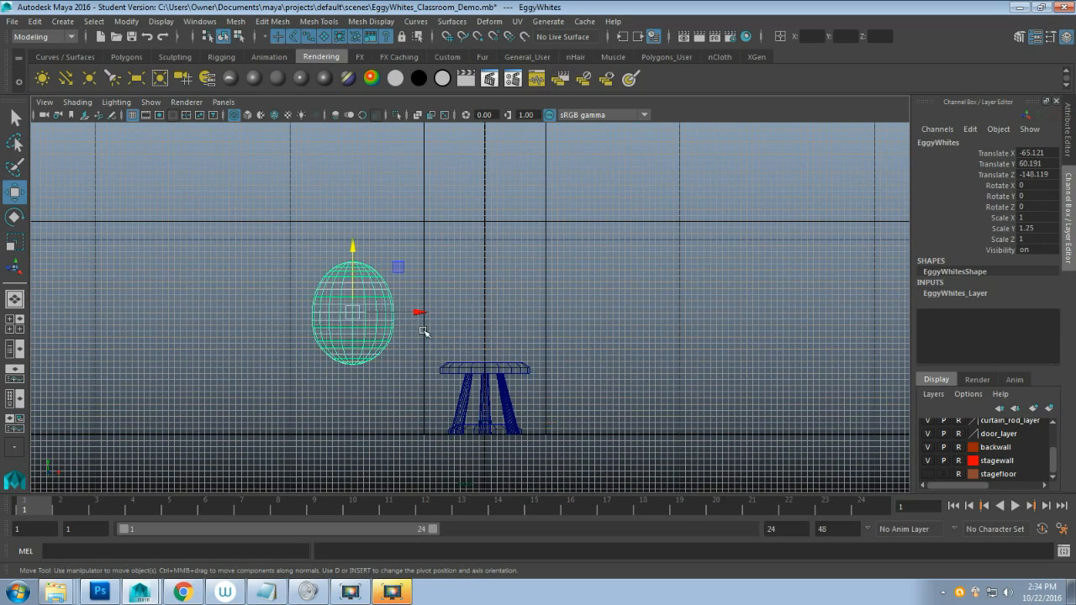
pyautogui.moveTo(415, 312); pyautogui.dragTo(550, 312)
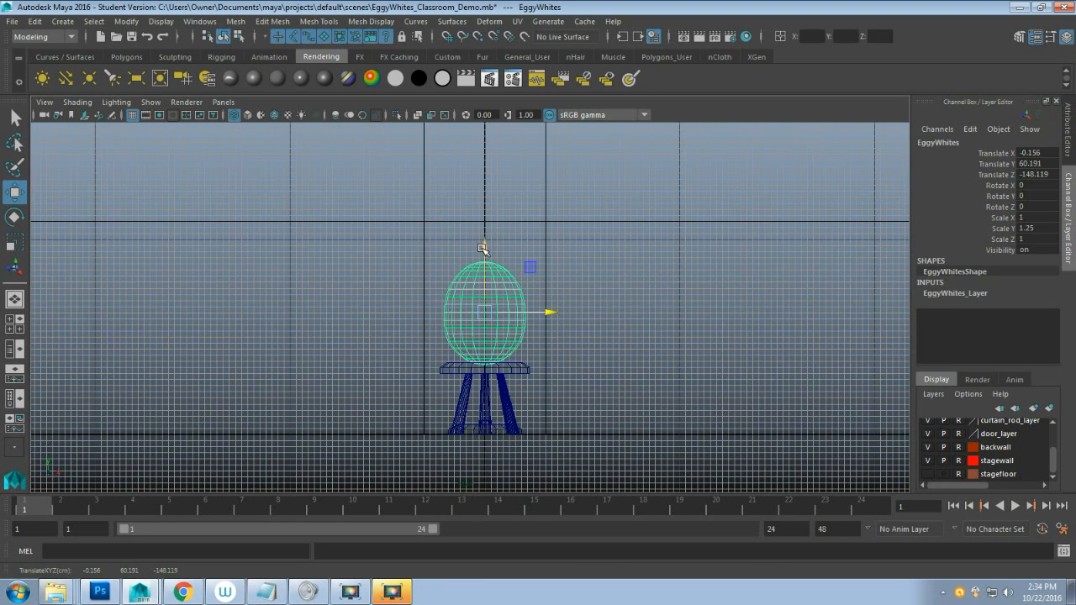
pyautogui.moveTo(485, 245); pyautogui.dragTo(485, 241)
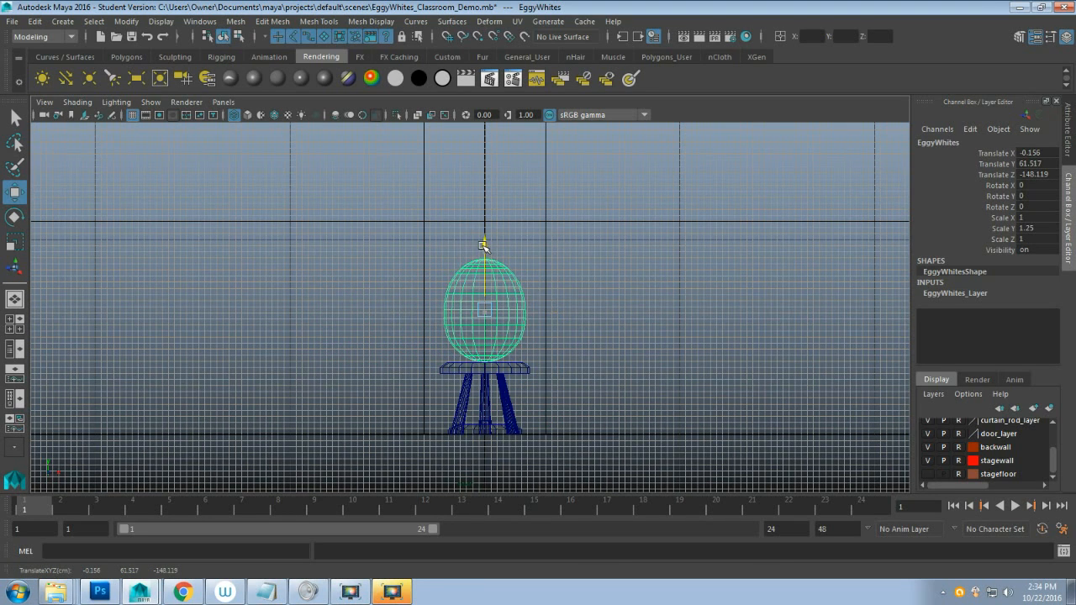
# Try to select the small cylinder where it overlaps the stool in the front view.
pyautogui.click(492, 423)
pyautogui.scroll(8, 580, 423)
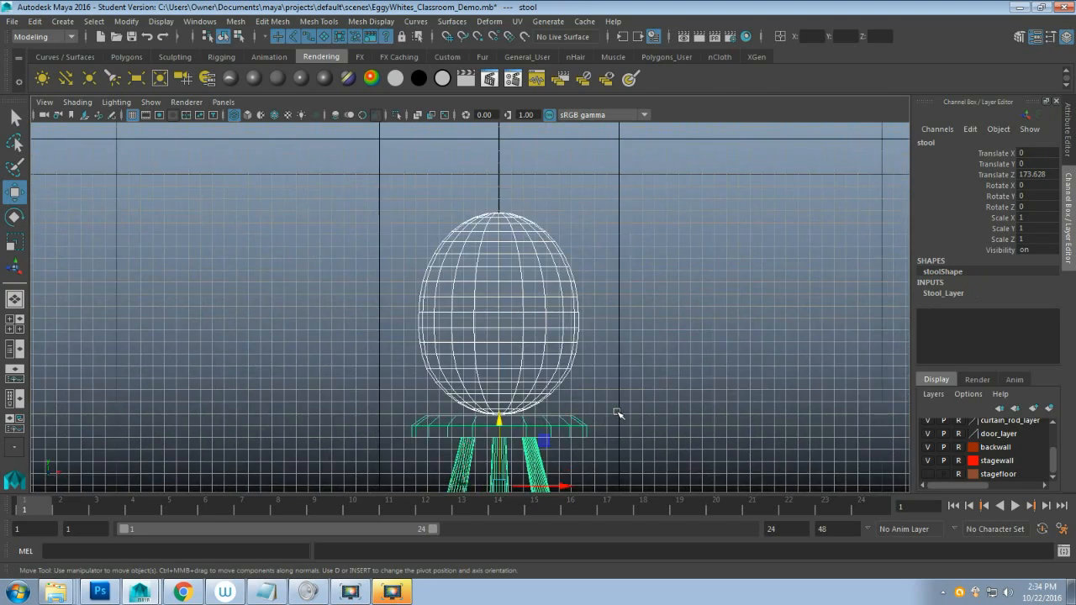
pyautogui.scroll(2, 573, 361)
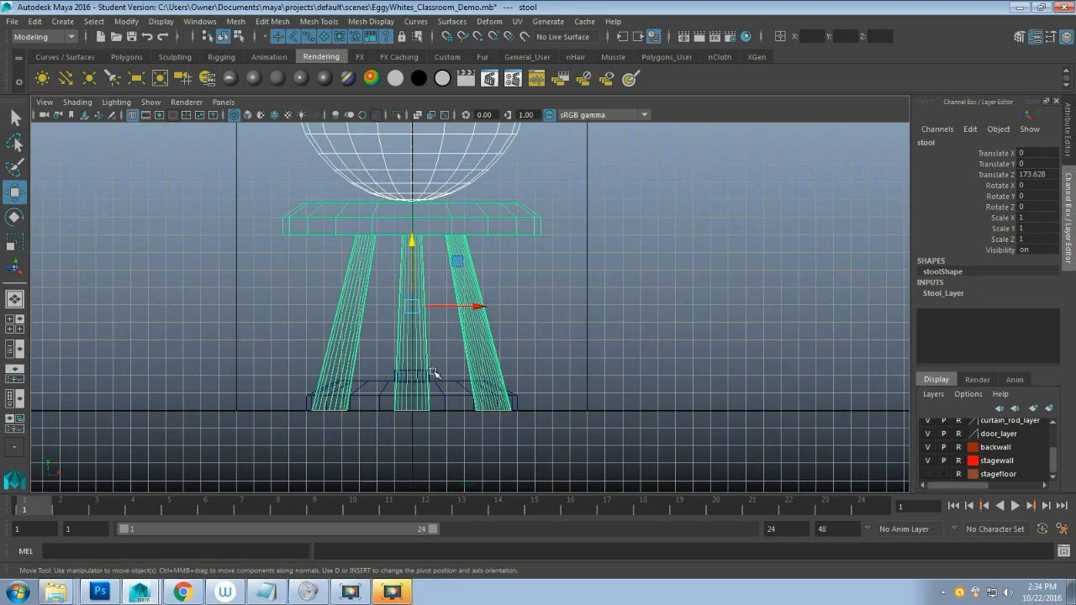
pyautogui.click(432, 373)
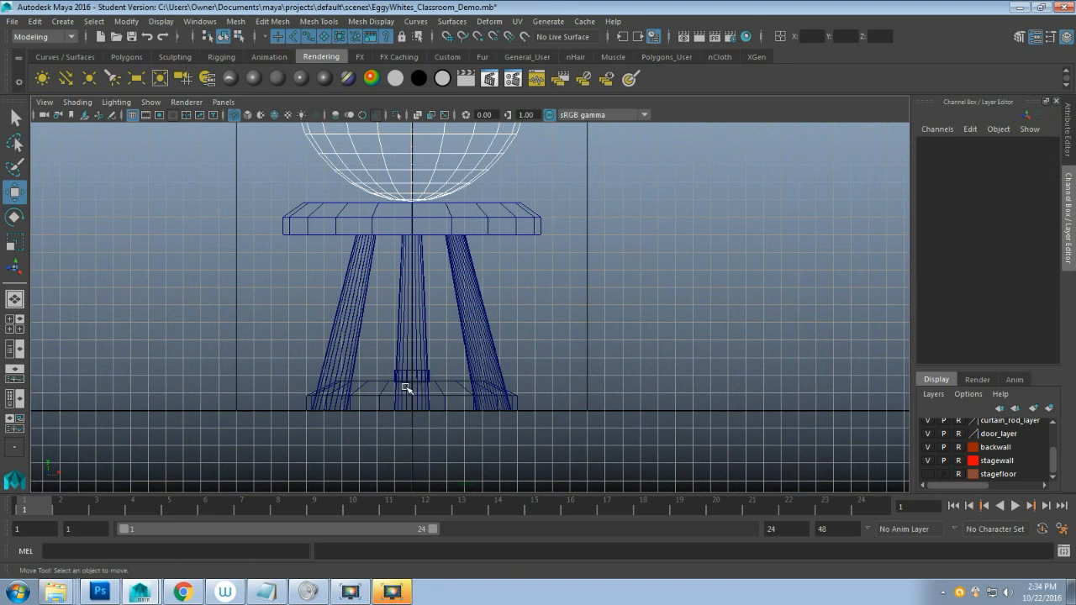
pyautogui.press('q')
pyautogui.click(399, 379)
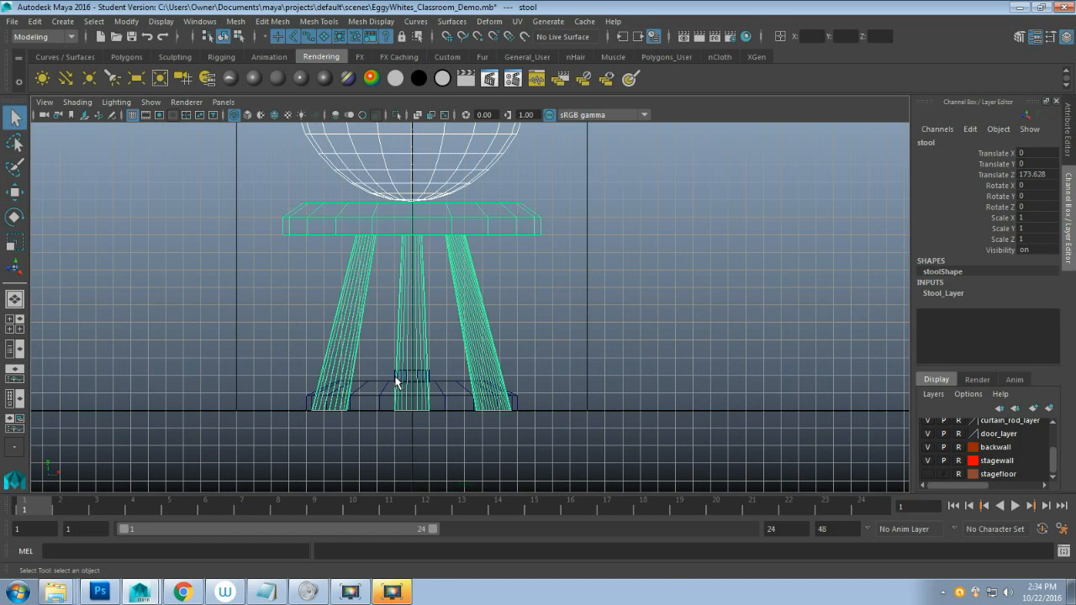
# Select the small cylinder on top of the round base in the perspective view.
pyautogui.press('space')
pyautogui.press('space')
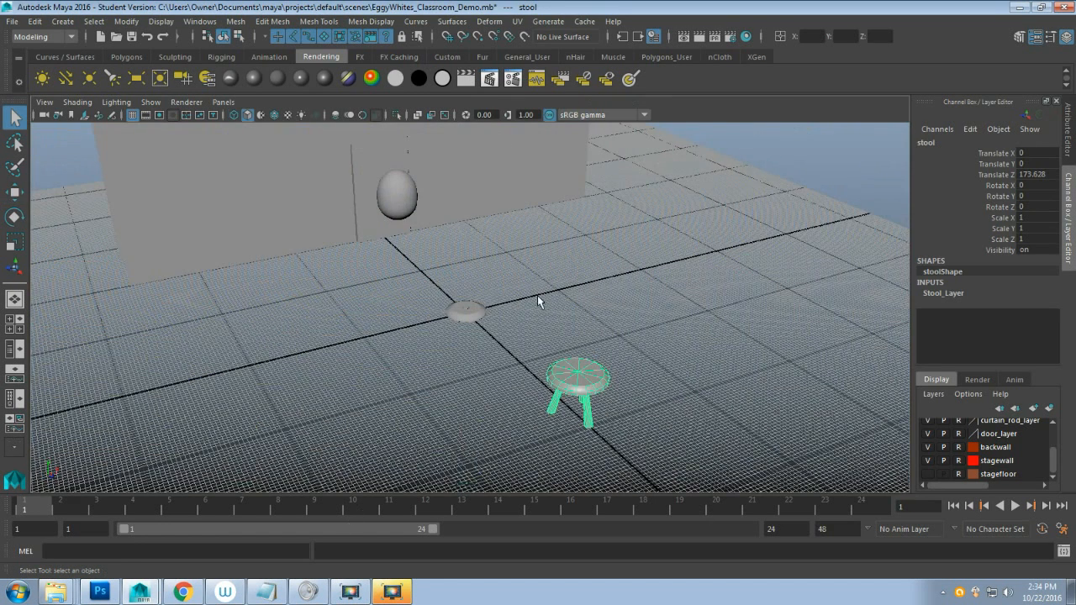
pyautogui.click(465, 311)
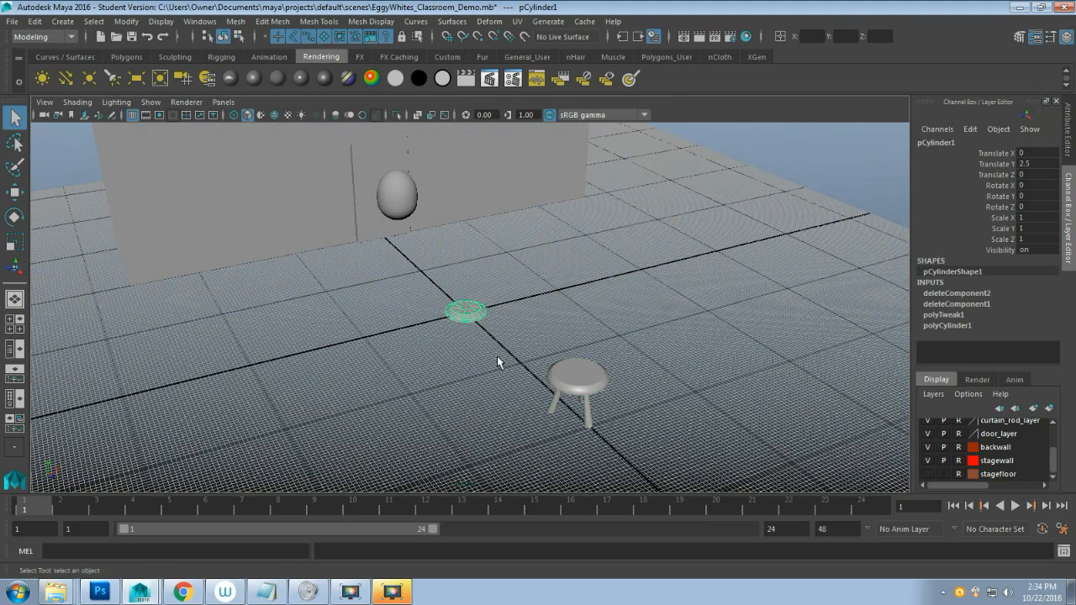
pyautogui.click(469, 310)
# In the front view, increase the small cylinder's height to about 61.4 so it forms a pole sized against the egg.
pyautogui.press('space')
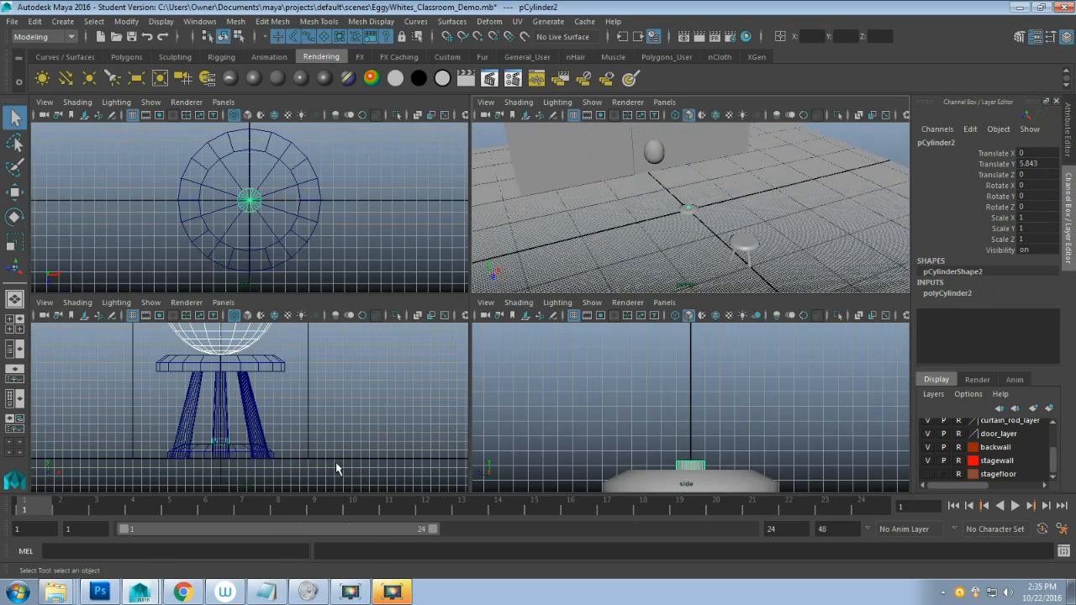
pyautogui.press('space')
pyautogui.keyDown('alt'); pyautogui.moveTo(561, 320); pyautogui.dragTo(480, 406, button='middle'); pyautogui.keyUp('alt')
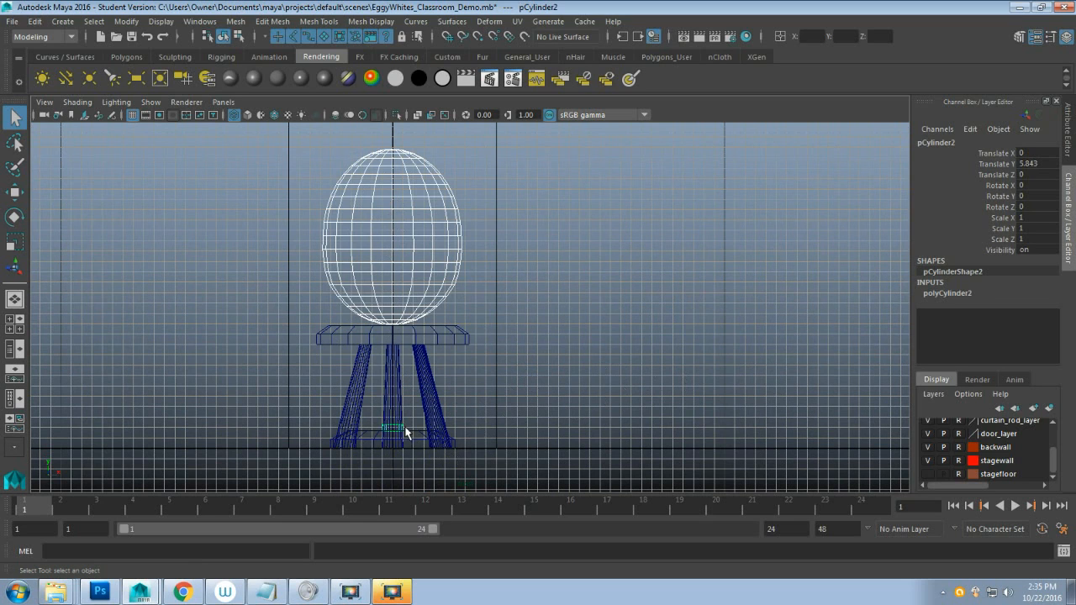
pyautogui.click(948, 293)
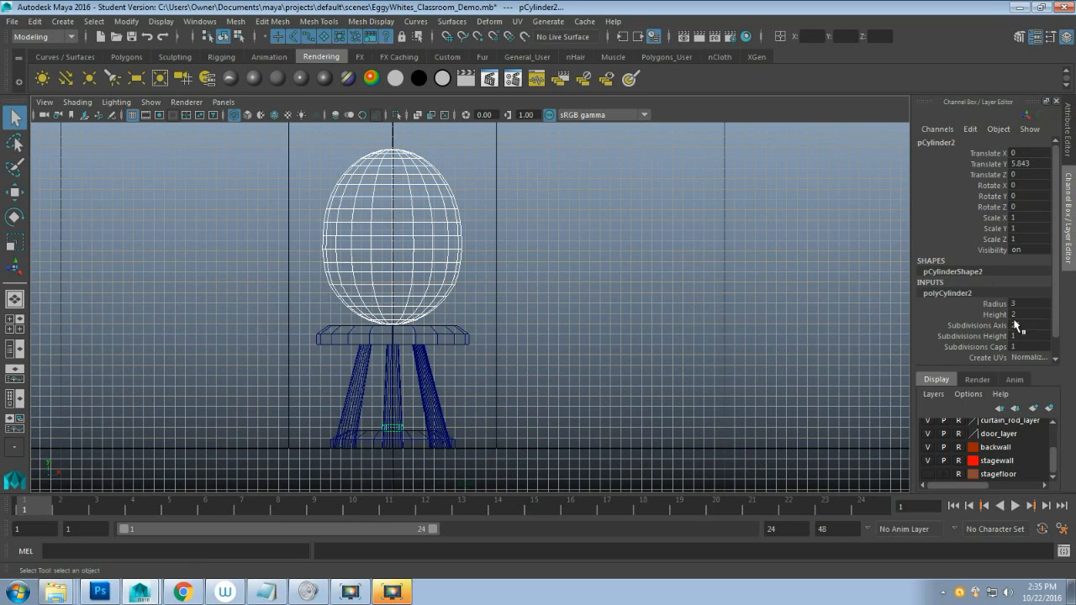
pyautogui.click(1000, 315)
pyautogui.moveTo(608, 348); pyautogui.dragTo(810, 307, button='middle')
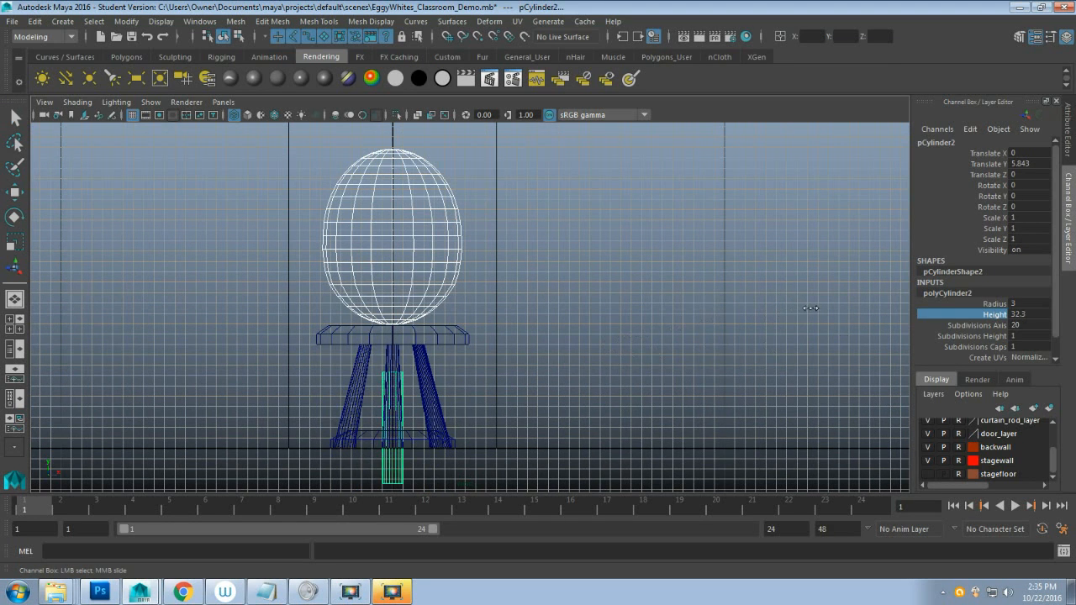
pyautogui.scroll(-3, 545, 352)
pyautogui.moveTo(562, 346); pyautogui.dragTo(714, 307, button='middle')
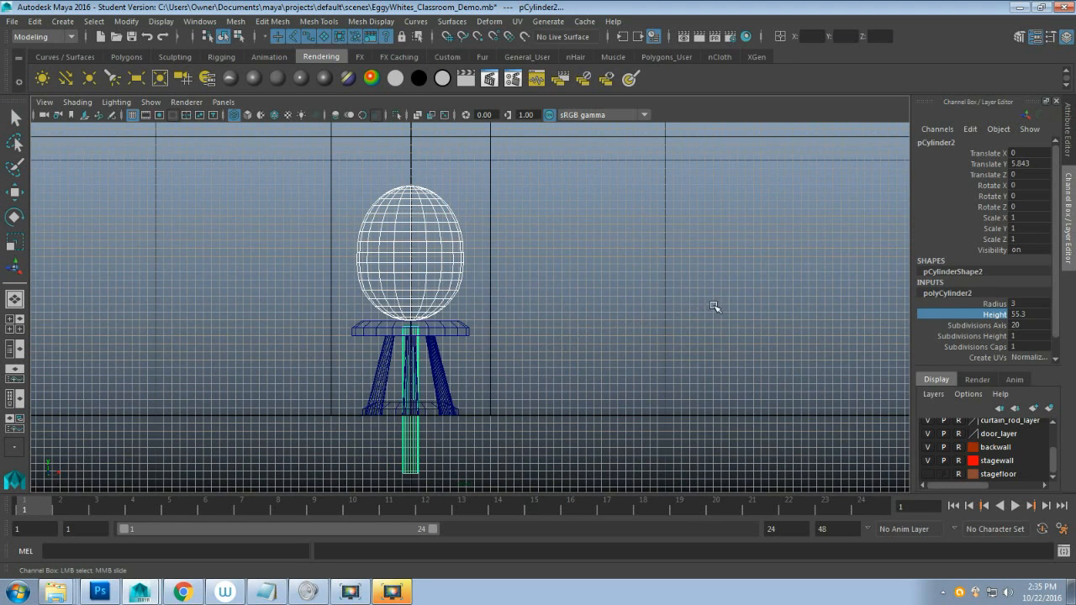
pyautogui.moveTo(515, 302); pyautogui.dragTo(556, 297, button='middle')
# Raise the pole to a Translate Y of about 35.73 so its lower end rests on the round base.
pyautogui.press('w')
pyautogui.moveTo(413, 343); pyautogui.dragTo(430, 264)
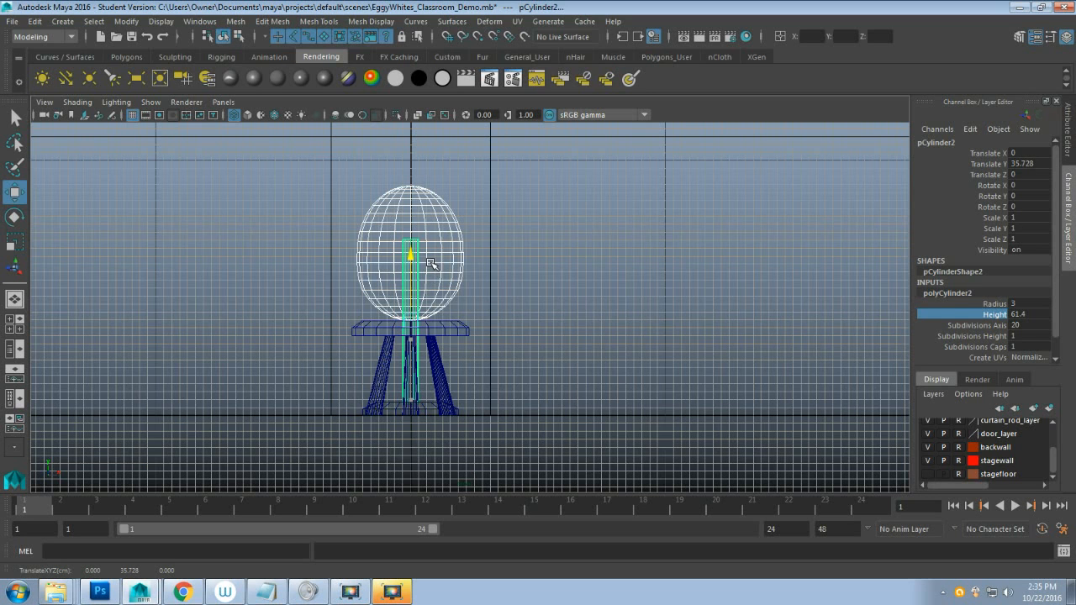
pyautogui.scroll(3, 476, 313)
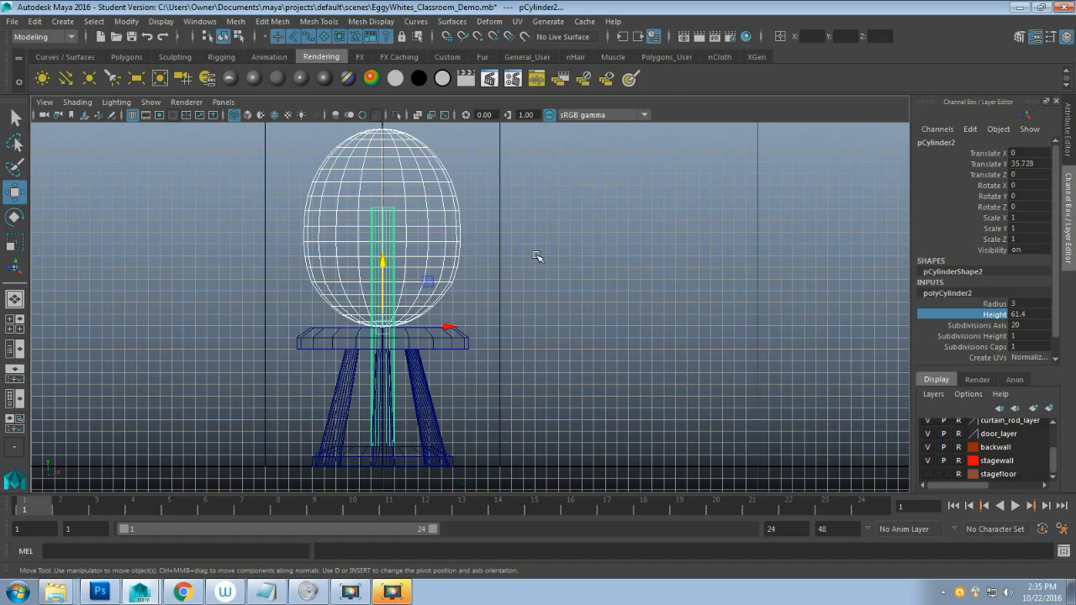
# In the perspective view, move the pole sideways off the round base to a Translate X of about 44.4.
pyautogui.press('space')
pyautogui.press('space')
pyautogui.scroll(4, 502, 390)
pyautogui.moveTo(502, 389)
pyautogui.keyDown('alt'); pyautogui.mouseDown()
pyautogui.moveTo(490, 356)
pyautogui.moveTo(581, 355)
pyautogui.moveTo(488, 354)
pyautogui.moveTo(449, 378)
pyautogui.moveTo(508, 378)
pyautogui.moveTo(503, 368)
pyautogui.mouseUp(); pyautogui.keyUp('alt')
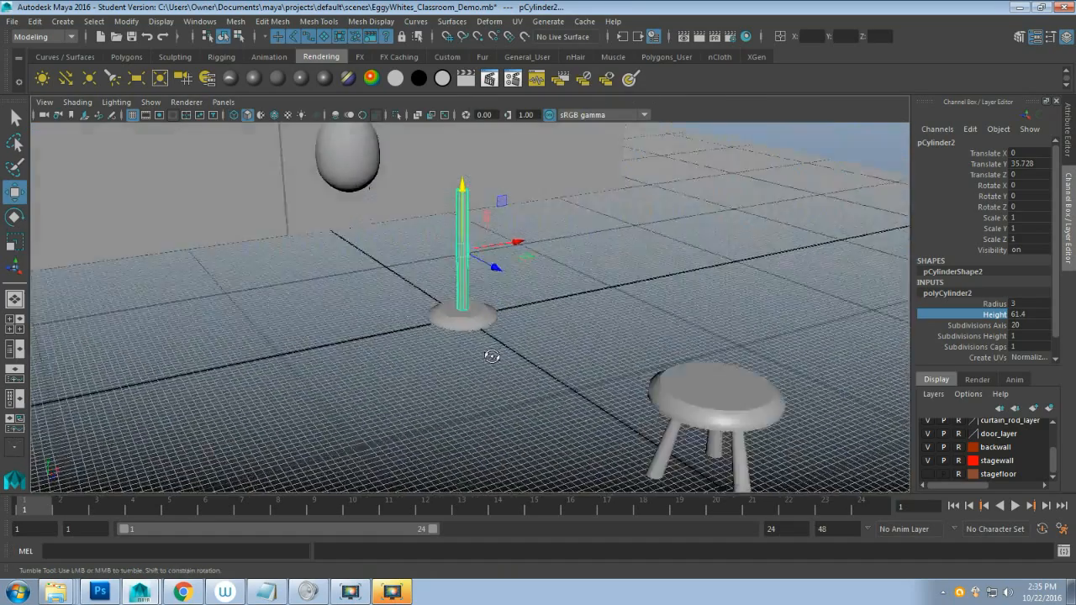
pyautogui.scroll(5, 507, 366)
pyautogui.keyDown('alt'); pyautogui.moveTo(511, 331); pyautogui.dragTo(577, 433, button='middle'); pyautogui.keyUp('alt')
pyautogui.keyDown('alt'); pyautogui.moveTo(577, 432); pyautogui.dragTo(612, 359); pyautogui.keyUp('alt')
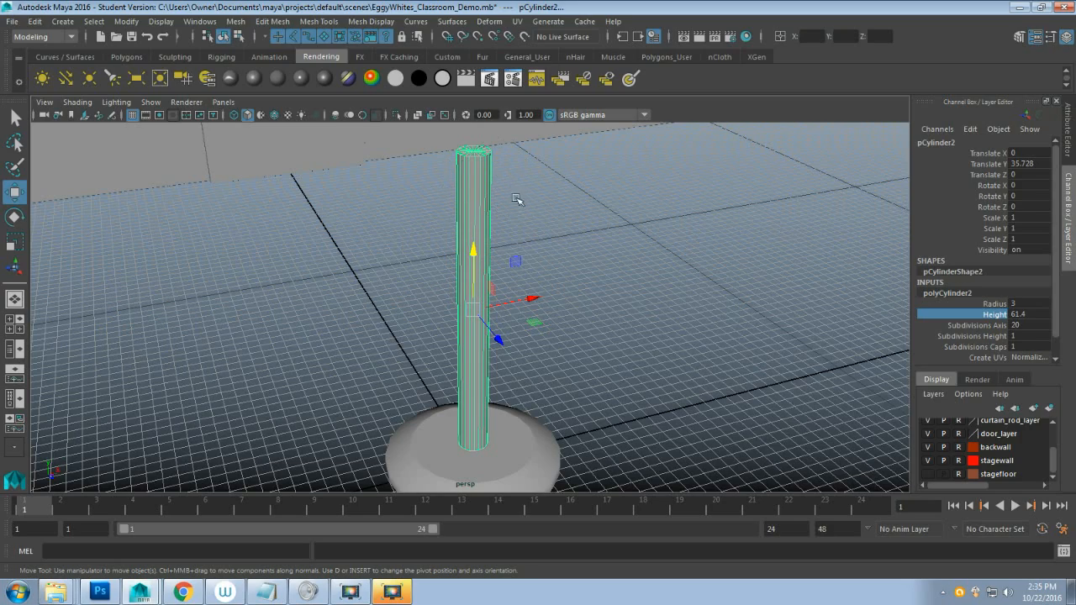
pyautogui.scroll(-5, 587, 319)
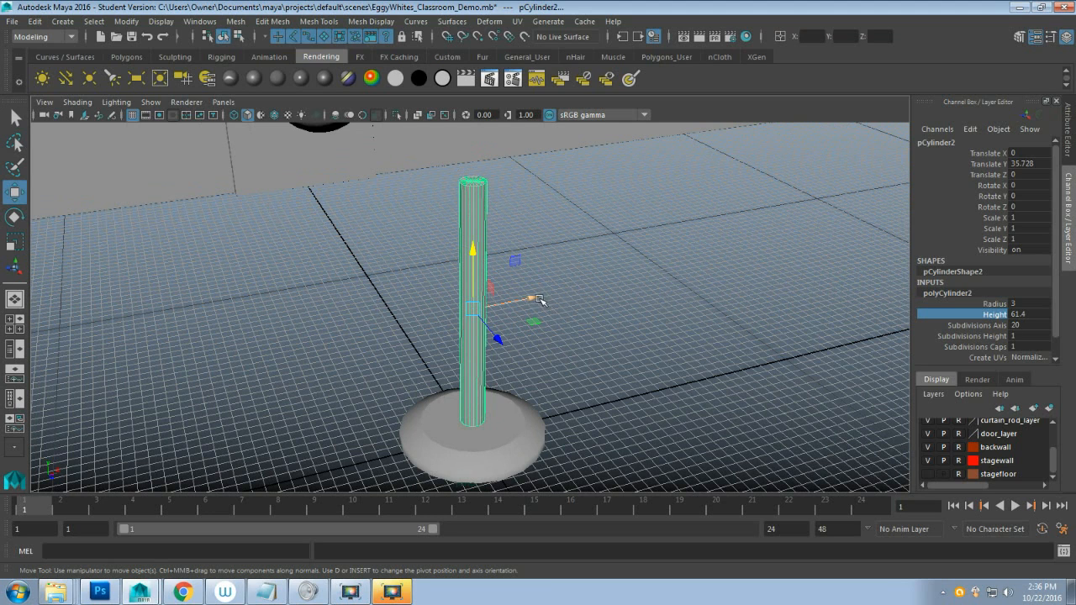
pyautogui.moveTo(531, 299); pyautogui.dragTo(696, 269)
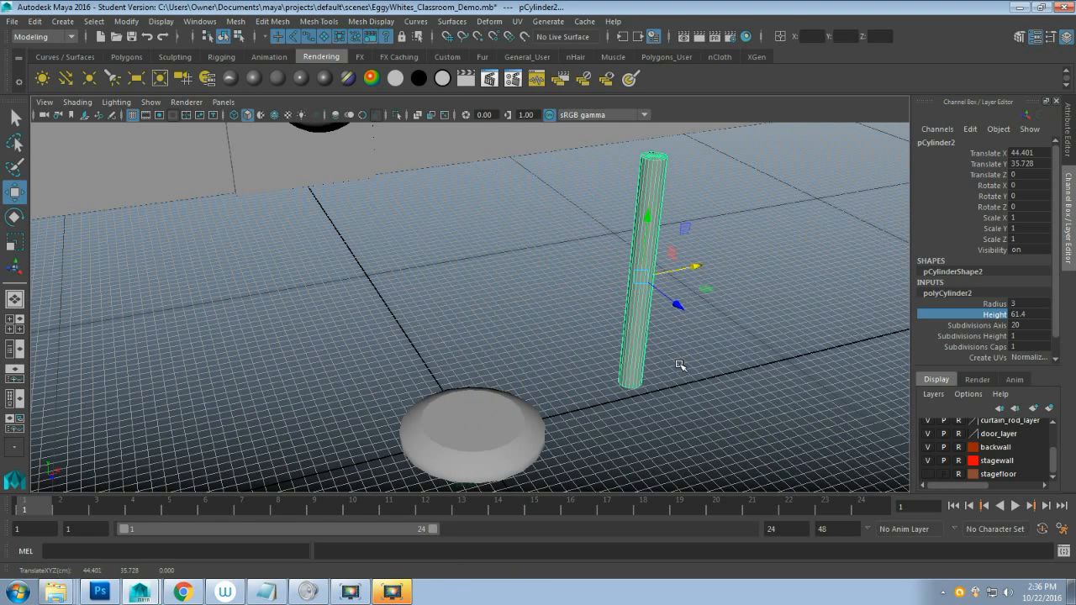
# Select only the faces of the pole's bottom cap and delete them.
pyautogui.press('F11')
pyautogui.moveTo(558, 322); pyautogui.dragTo(684, 413)
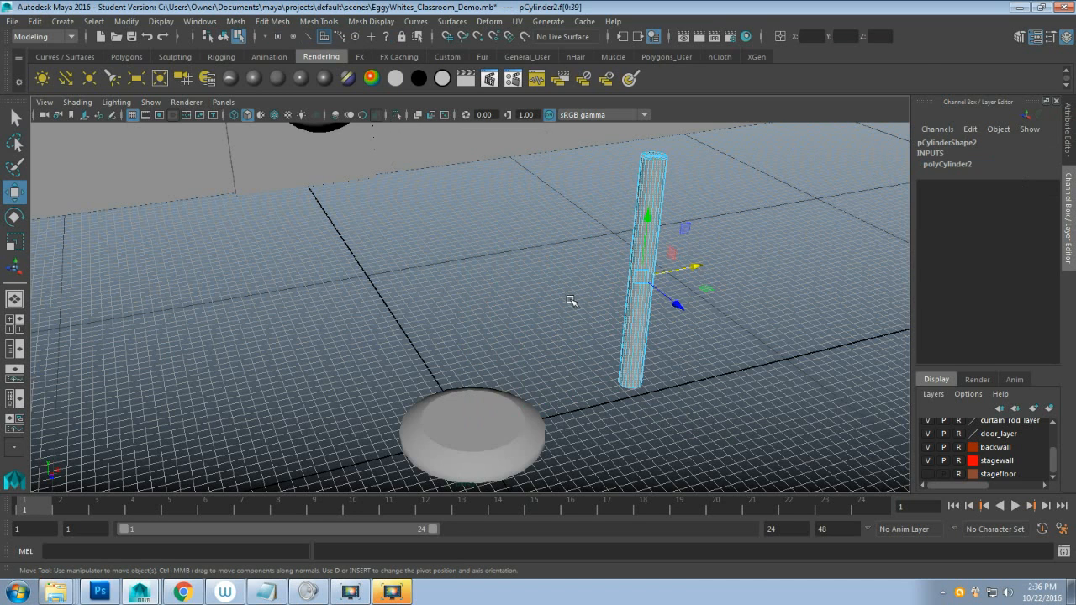
pyautogui.moveTo(554, 187); pyautogui.dragTo(757, 235)
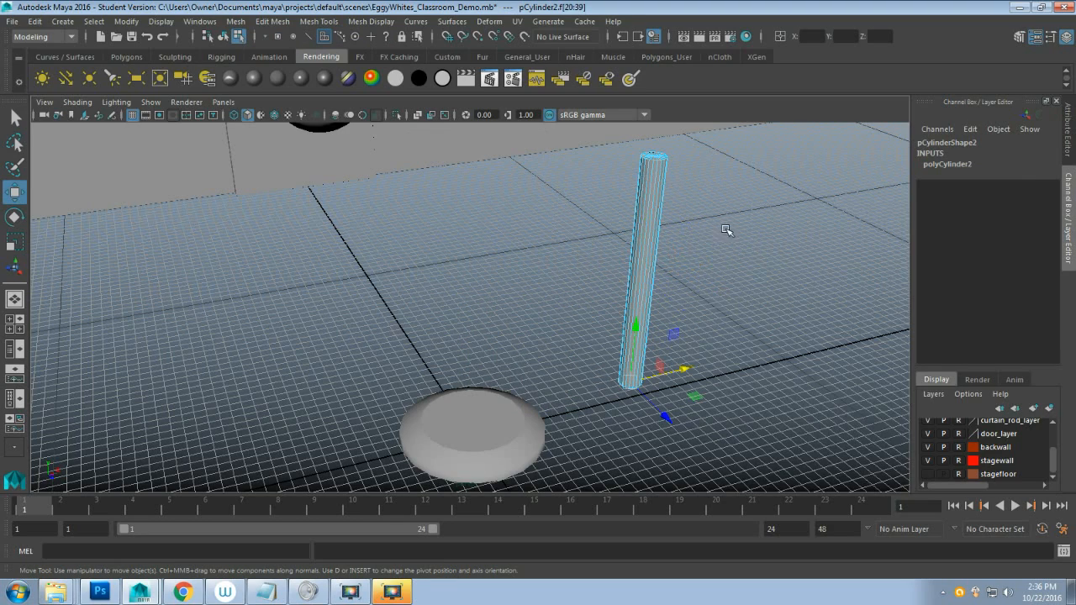
pyautogui.keyDown('alt'); pyautogui.moveTo(753, 331); pyautogui.dragTo(716, 258); pyautogui.keyUp('alt')
pyautogui.keyDown('alt'); pyautogui.moveTo(716, 258); pyautogui.dragTo(617, 334, button='right'); pyautogui.keyUp('alt')
pyautogui.keyDown('alt'); pyautogui.moveTo(617, 334); pyautogui.dragTo(532, 330, button='middle'); pyautogui.keyUp('alt')
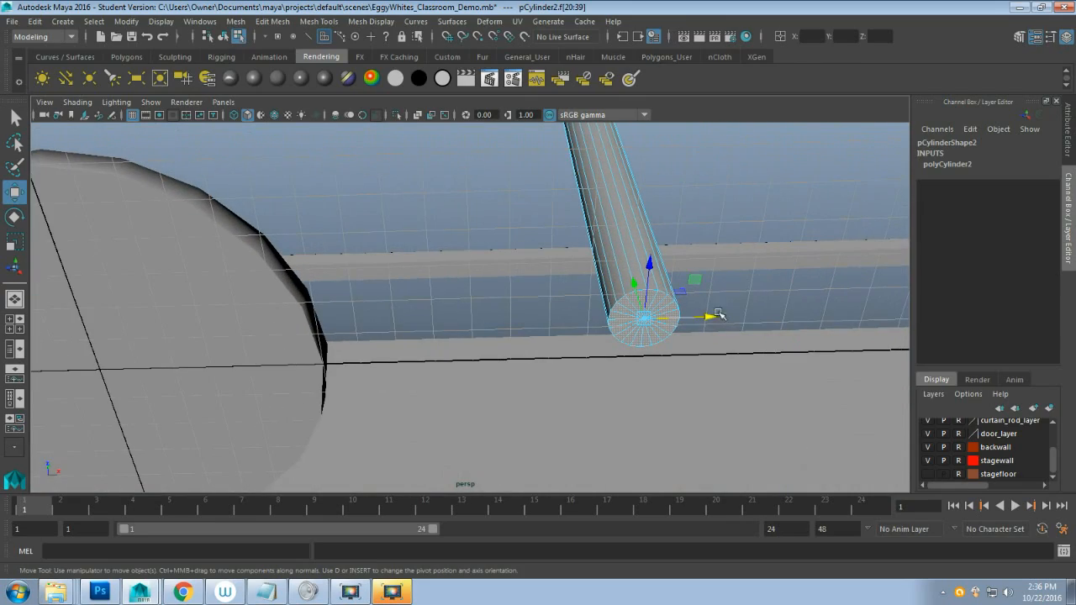
pyautogui.click(693, 415)
# Delete every other radial edge on the pole's top cap.
pyautogui.keyDown('alt'); pyautogui.moveTo(504, 361); pyautogui.dragTo(459, 360); pyautogui.keyUp('alt')
pyautogui.scroll(3, 455, 339)
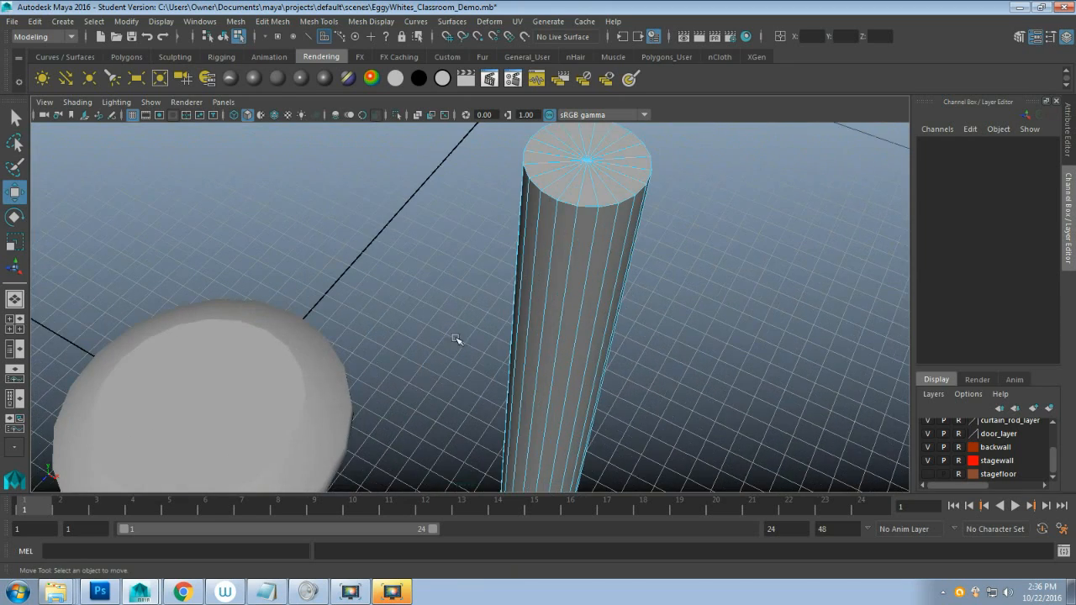
pyautogui.keyDown('alt'); pyautogui.moveTo(481, 284); pyautogui.dragTo(411, 367); pyautogui.keyUp('alt')
pyautogui.scroll(3, 409, 360)
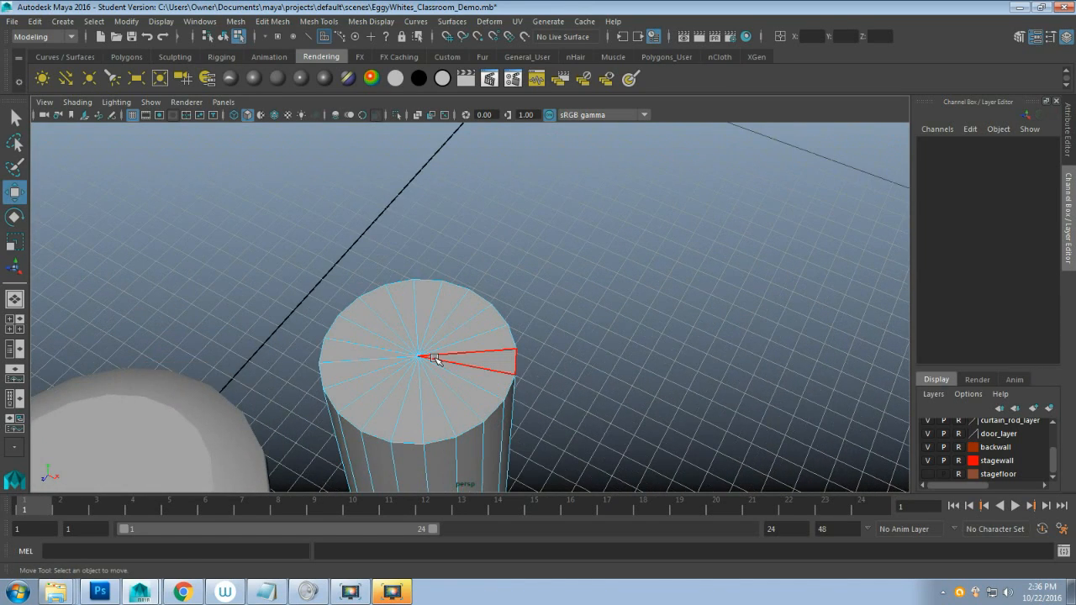
pyautogui.press('q')
pyautogui.press('F10')
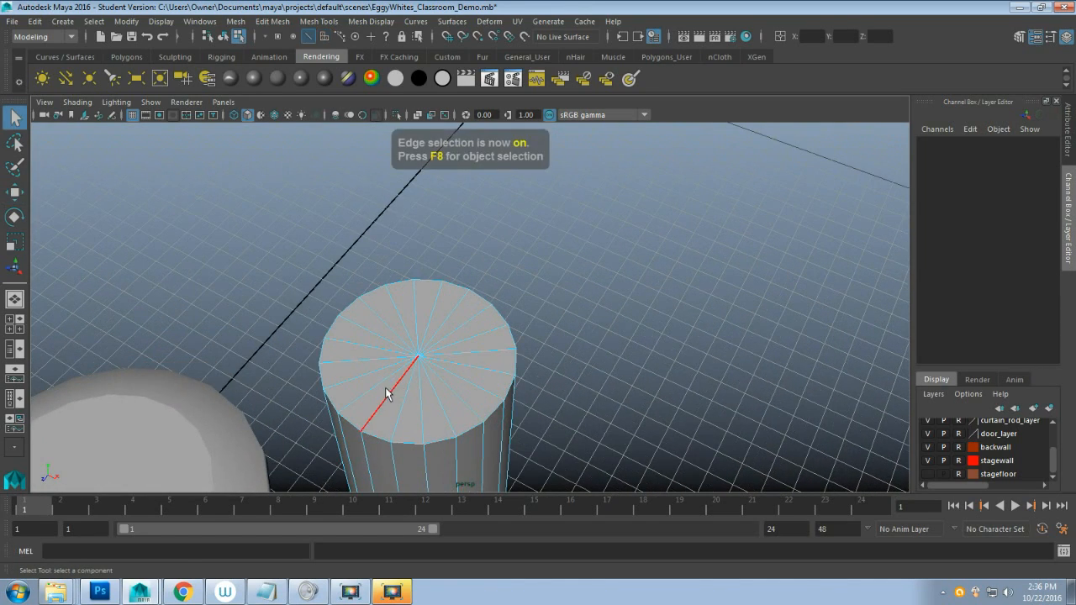
pyautogui.scroll(-6, 385, 387)
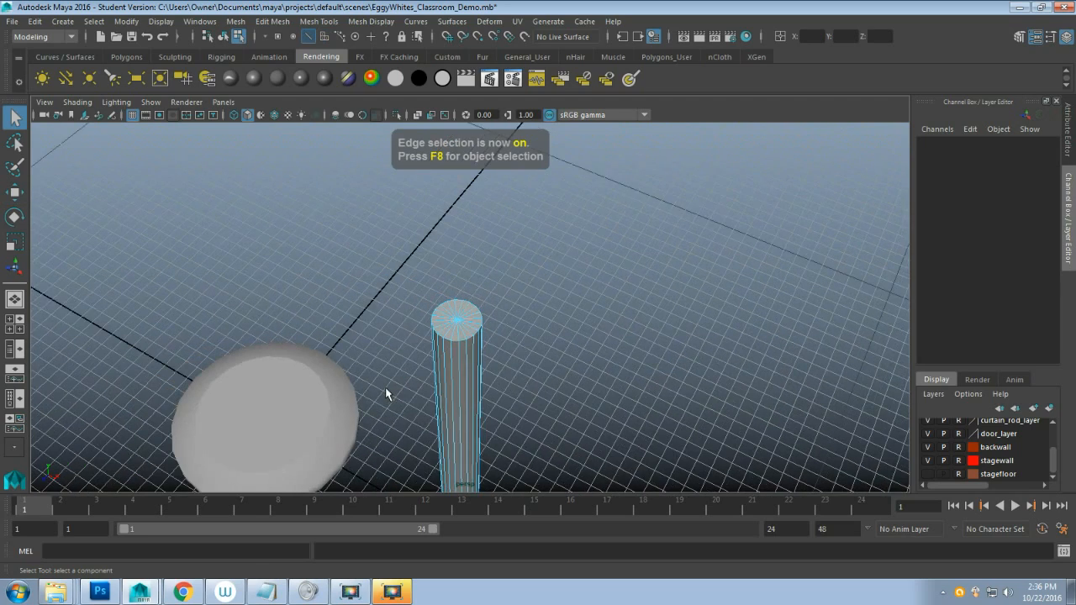
pyautogui.scroll(5, 423, 381)
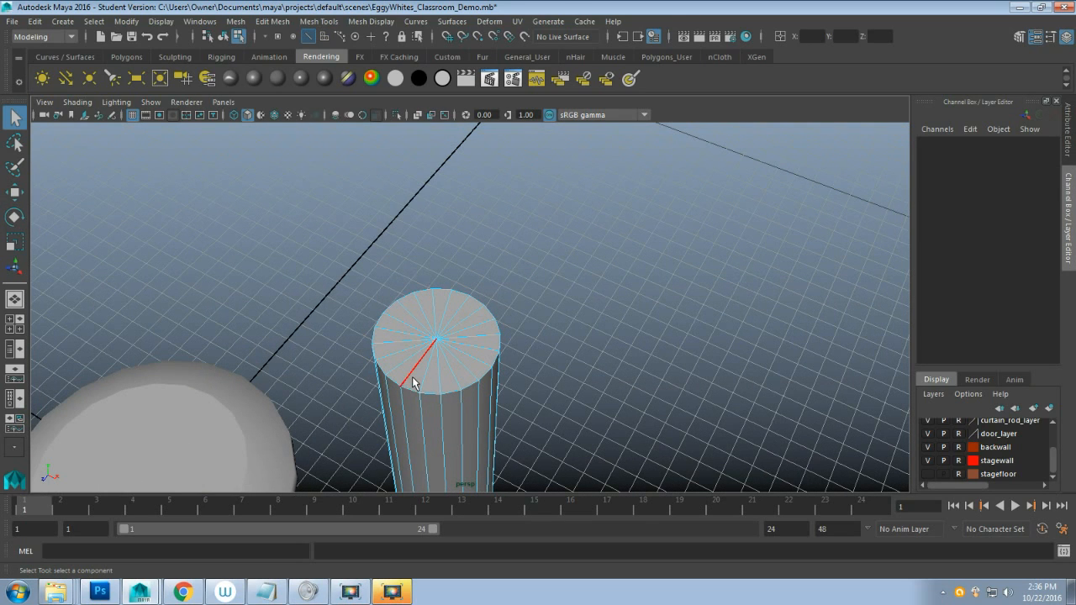
pyautogui.click(403, 380)
pyautogui.click(393, 345)
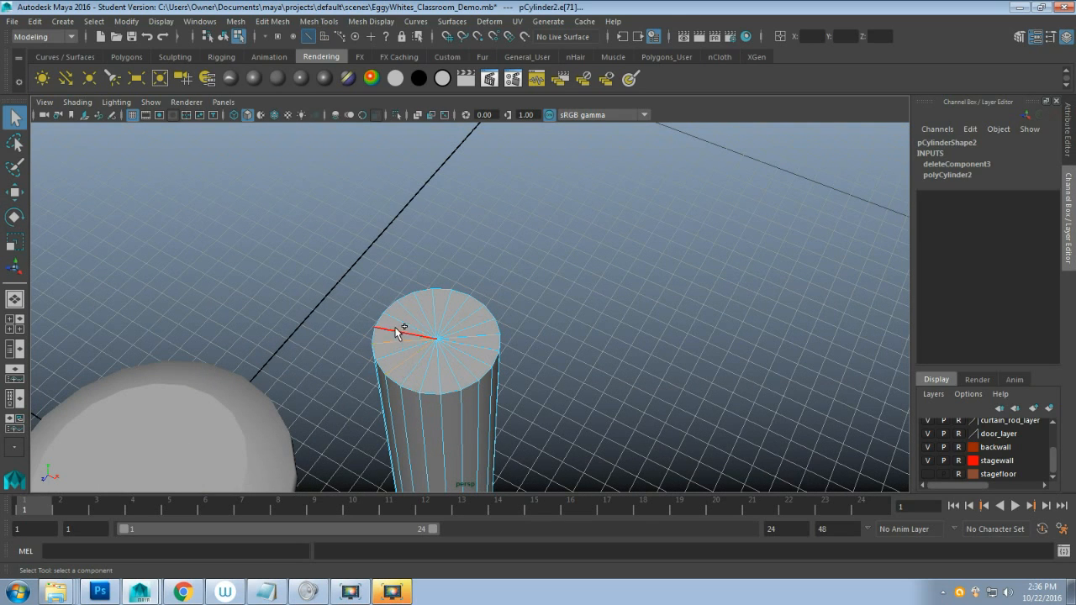
pyautogui.keyDown('shift'); pyautogui.click(417, 310); pyautogui.keyUp('shift')
pyautogui.keyDown('shift'); pyautogui.click(481, 331); pyautogui.keyUp('shift')
pyautogui.press('Delete')
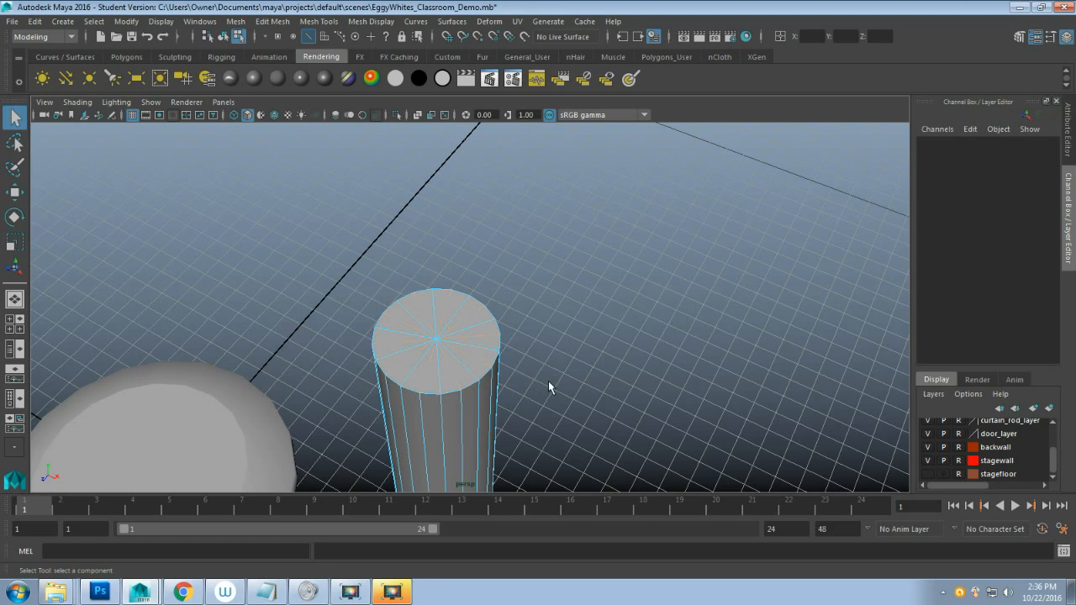
# Select all vertices of the pole's top cap and scale them inward uniformly to taper the pole towards its upper end.
pyautogui.keyDown('alt'); pyautogui.moveTo(441, 360); pyautogui.dragTo(470, 356); pyautogui.keyUp('alt')
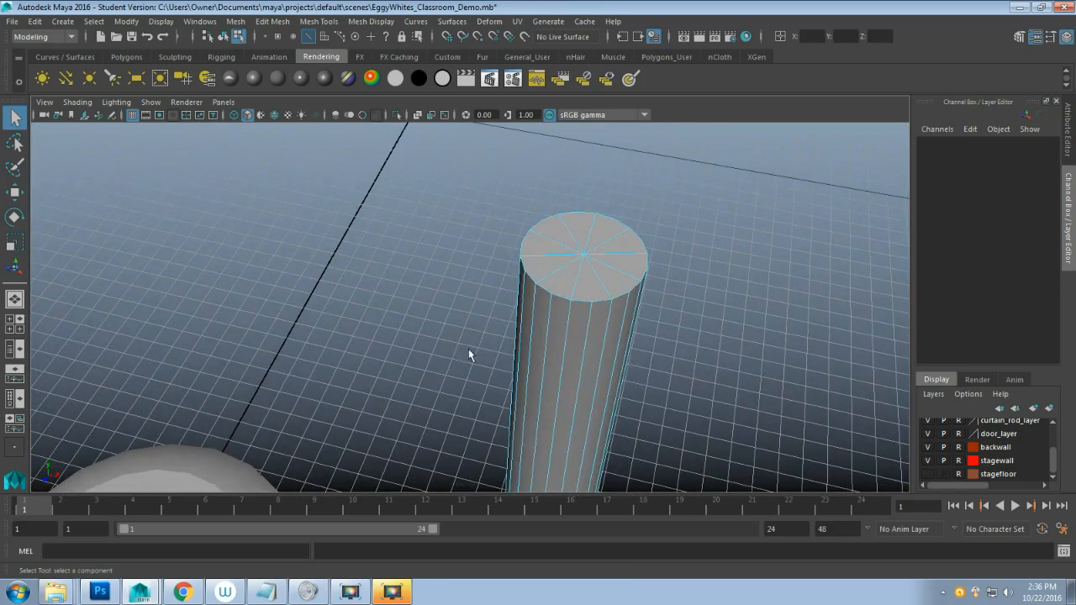
pyautogui.moveTo(571, 217); pyautogui.dragTo(509, 218, button='right')
pyautogui.moveTo(499, 180); pyautogui.dragTo(677, 298)
pyautogui.scroll(-5, 504, 404)
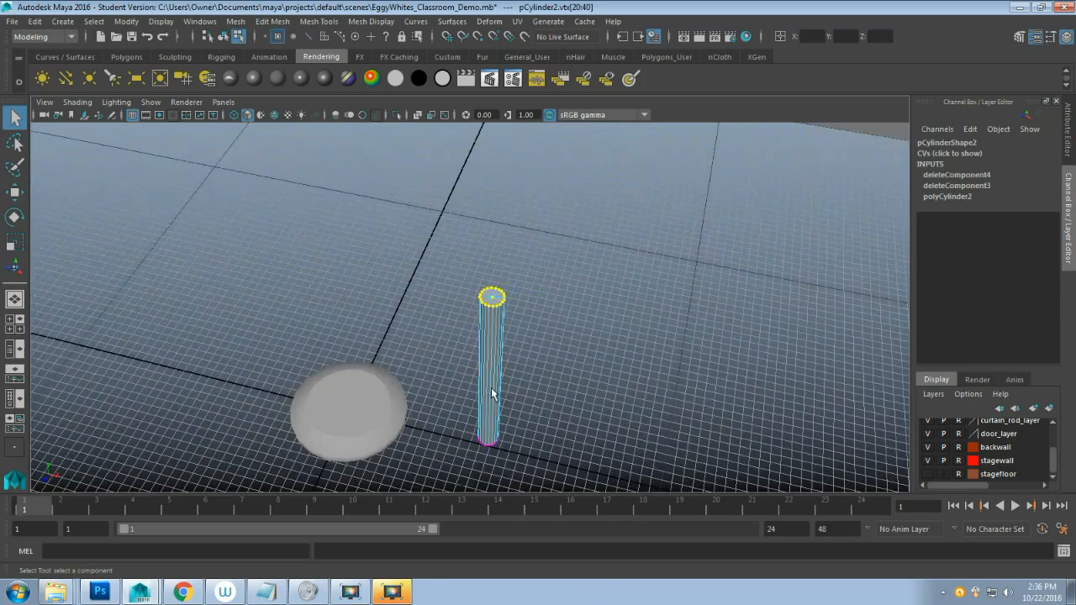
pyautogui.keyDown('alt'); pyautogui.moveTo(491, 388); pyautogui.dragTo(484, 344); pyautogui.keyUp('alt')
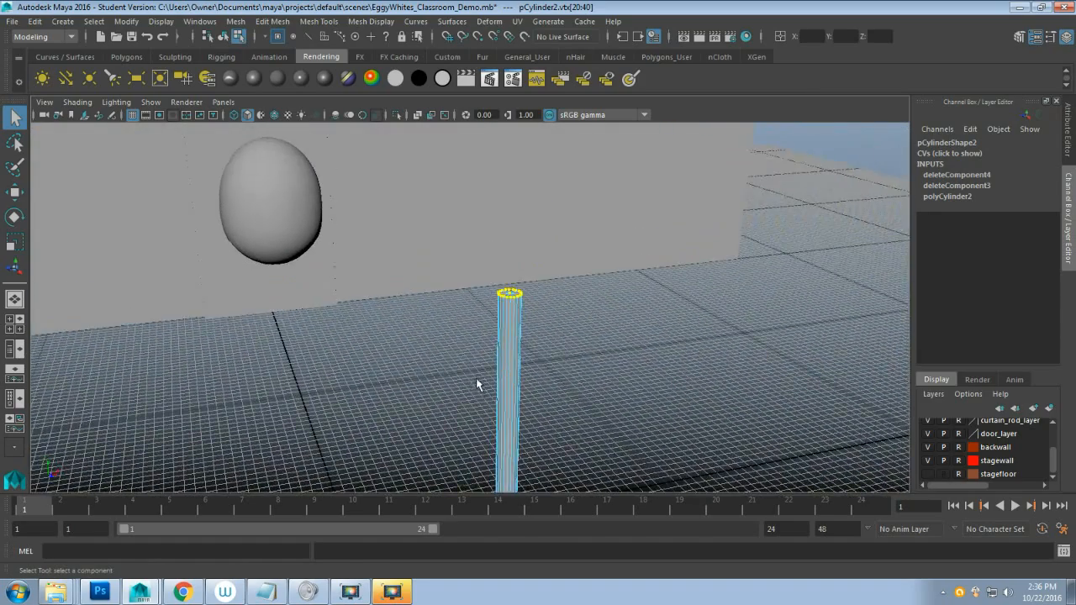
pyautogui.scroll(5, 479, 377)
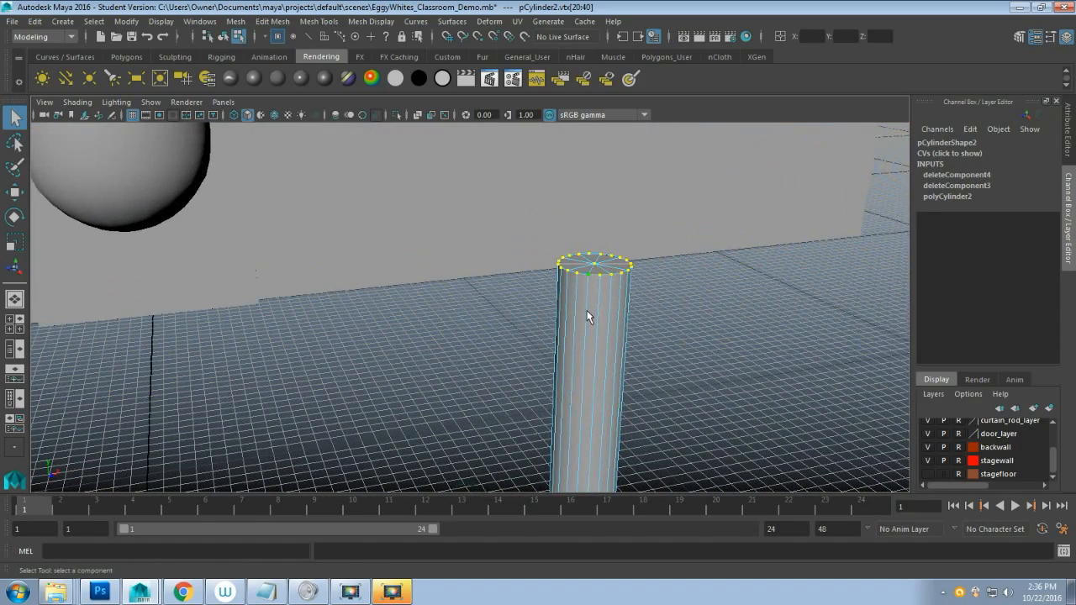
pyautogui.press('r')
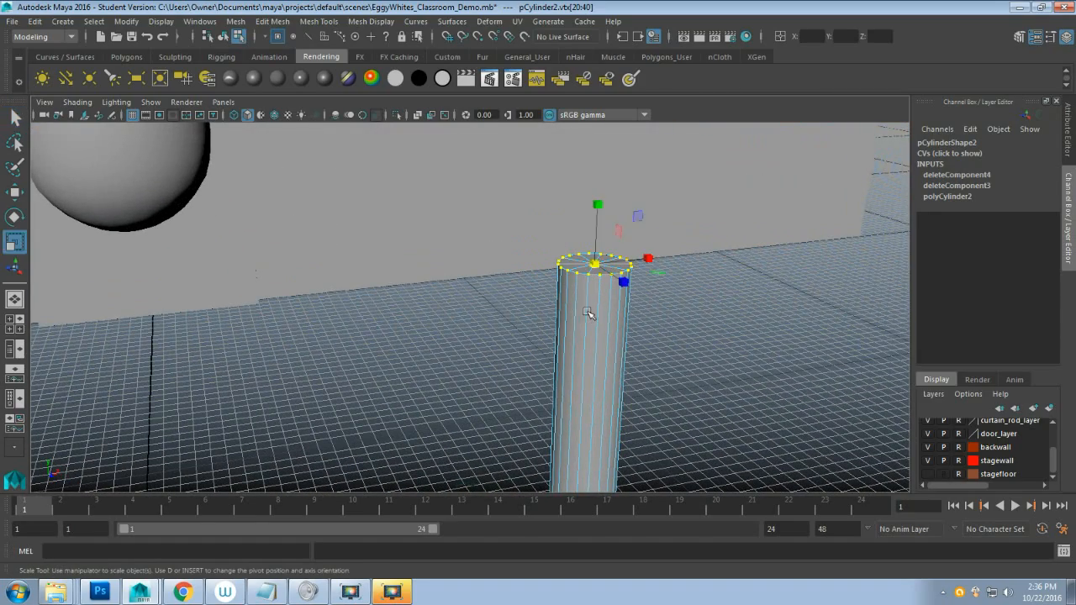
pyautogui.moveTo(595, 267); pyautogui.dragTo(565, 267)
pyautogui.scroll(-3, 555, 373)
pyautogui.scroll(-2, 541, 438)
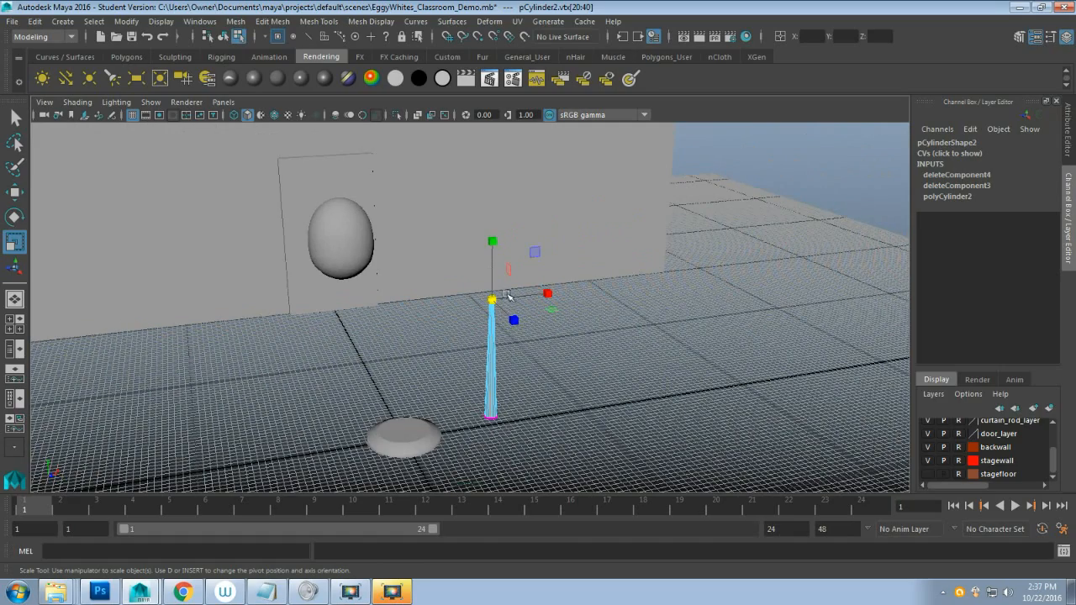
# Return to object mode and select the whole tapered pole.
pyautogui.scroll(5, 508, 296)
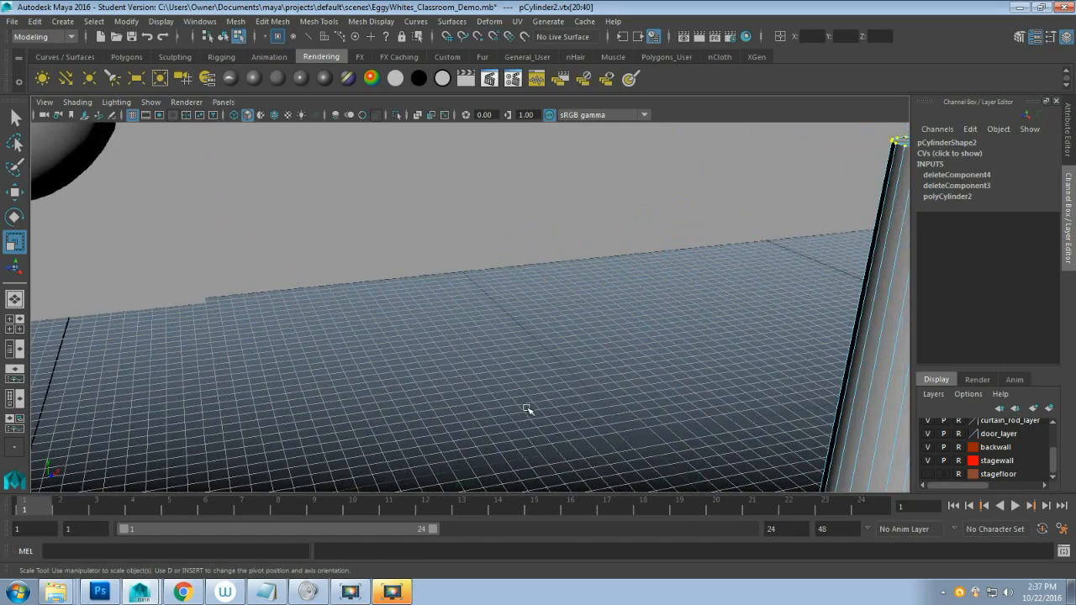
pyautogui.scroll(-2, 528, 410)
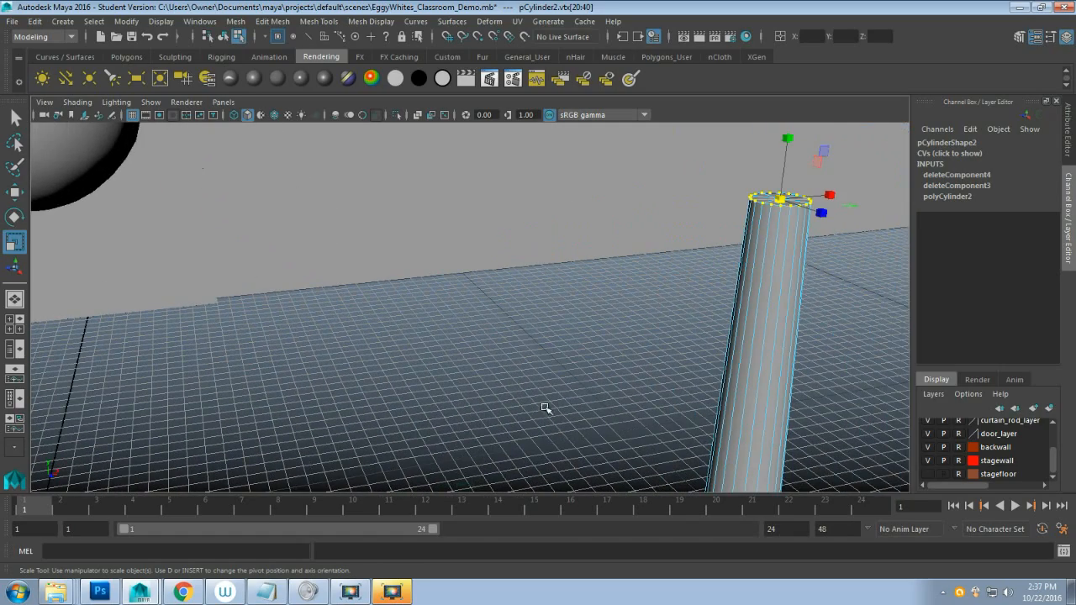
pyautogui.scroll(2, 568, 437)
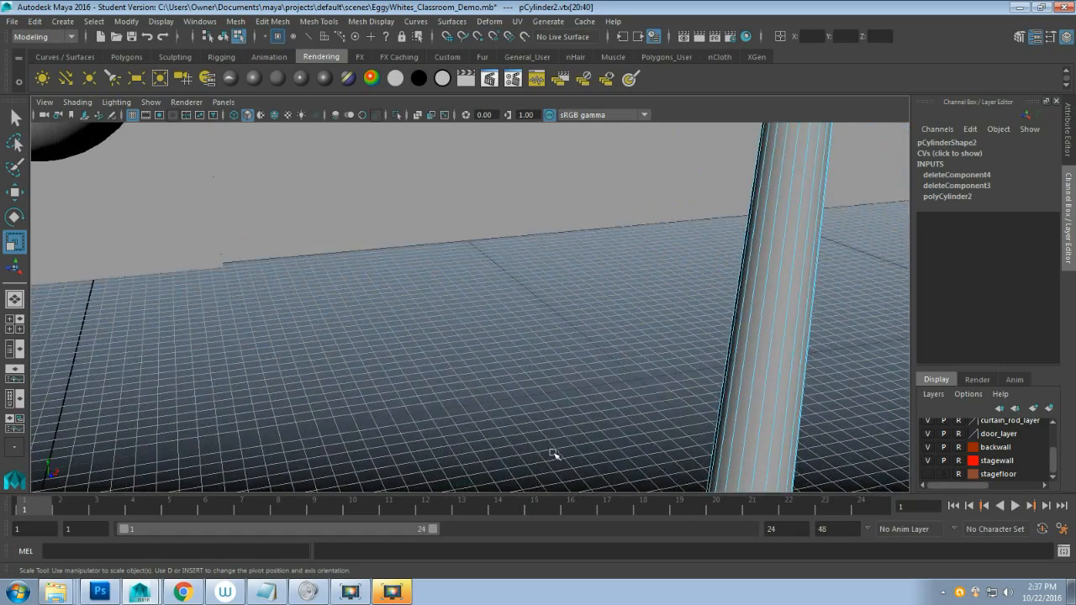
pyautogui.scroll(-5, 542, 459)
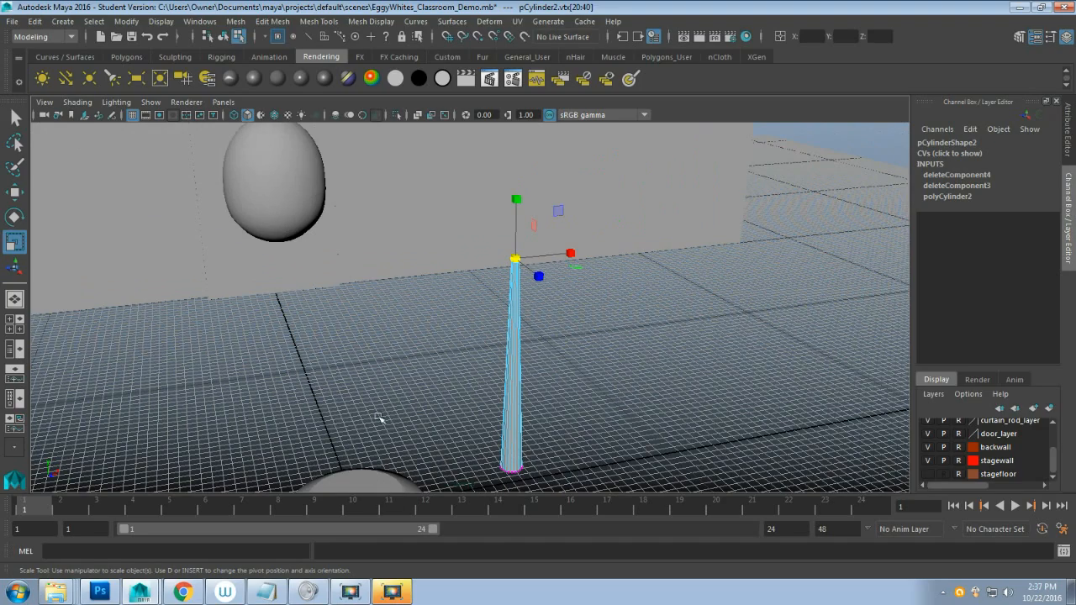
pyautogui.scroll(5, 562, 363)
pyautogui.scroll(-3, 570, 334)
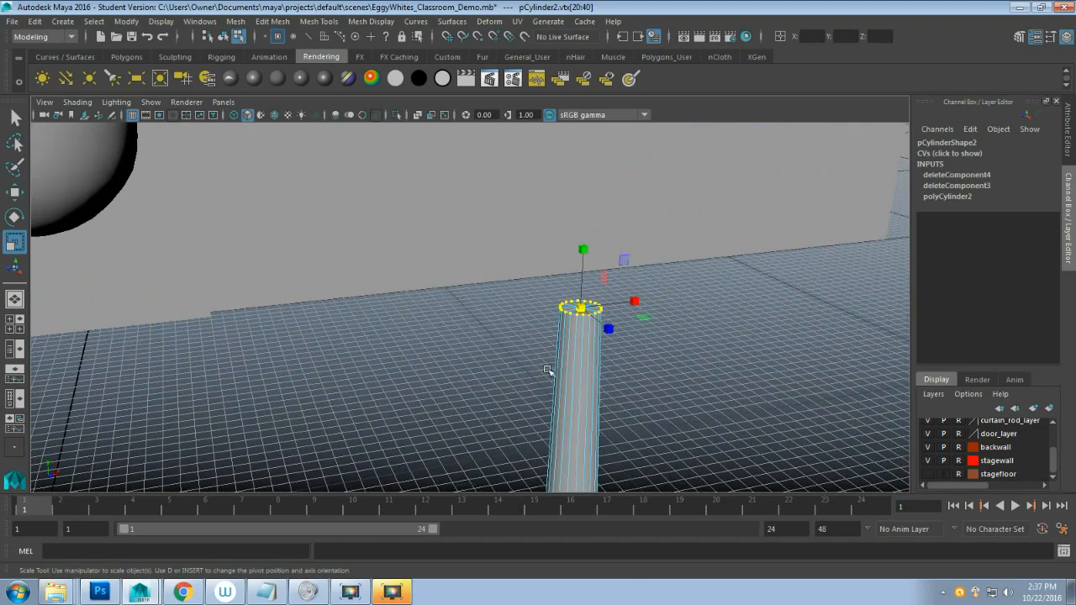
pyautogui.moveTo(572, 216); pyautogui.dragTo(622, 198, button='right')
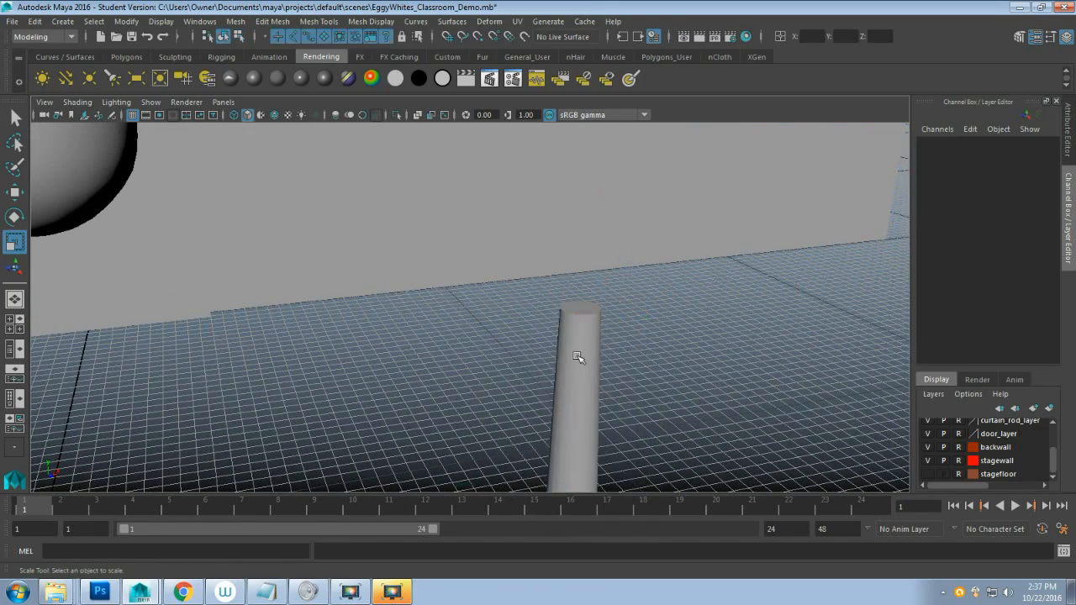
pyautogui.keyDown('alt'); pyautogui.moveTo(589, 372); pyautogui.dragTo(554, 403); pyautogui.keyUp('alt')
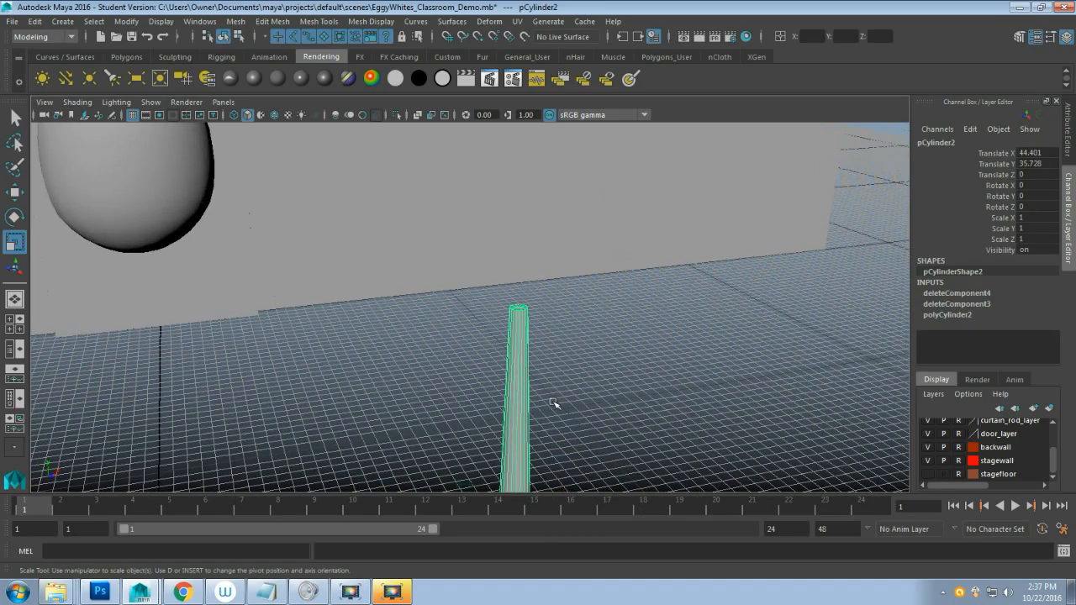
pyautogui.scroll(-2, 554, 403)
pyautogui.scroll(-2, 554, 404)
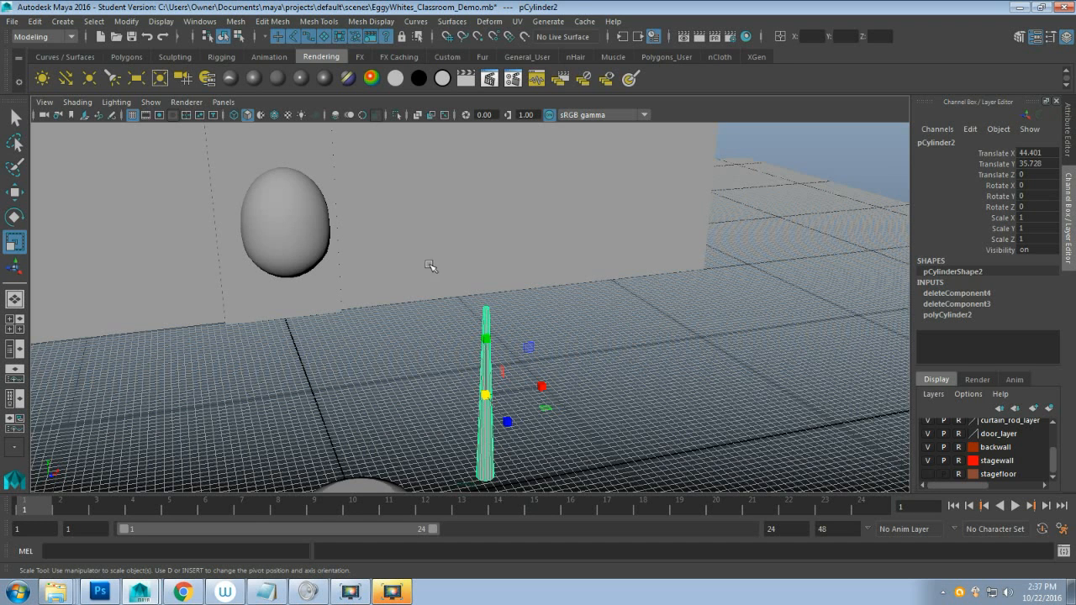
# Switch to the storyboard in Photoshop and examine the microphone and its stand up close, from the head down to the base.
pyautogui.click(99, 592)
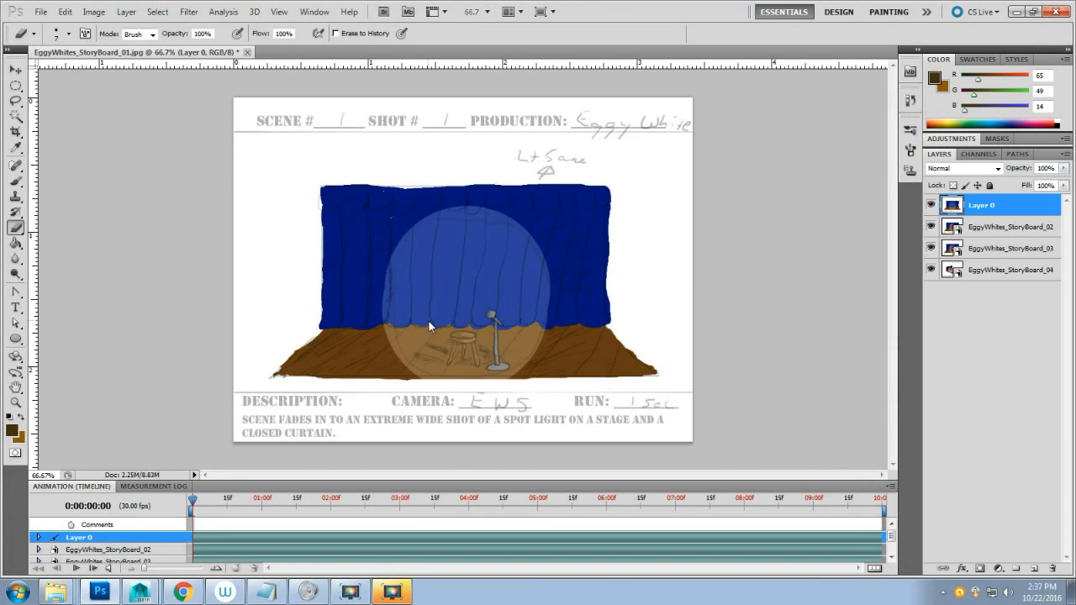
pyautogui.hotkey('ctrl', '+')
pyautogui.hotkey('ctrl', '+')
pyautogui.hotkey('ctrl', '+')
pyautogui.hotkey('ctrl', '+')
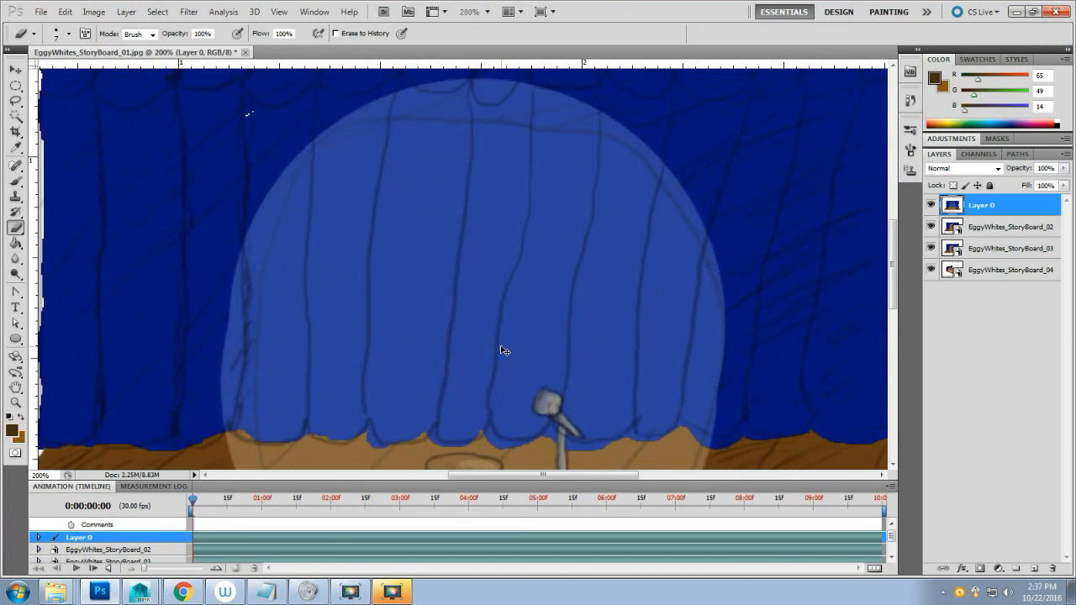
pyautogui.scroll(-5, 501, 347)
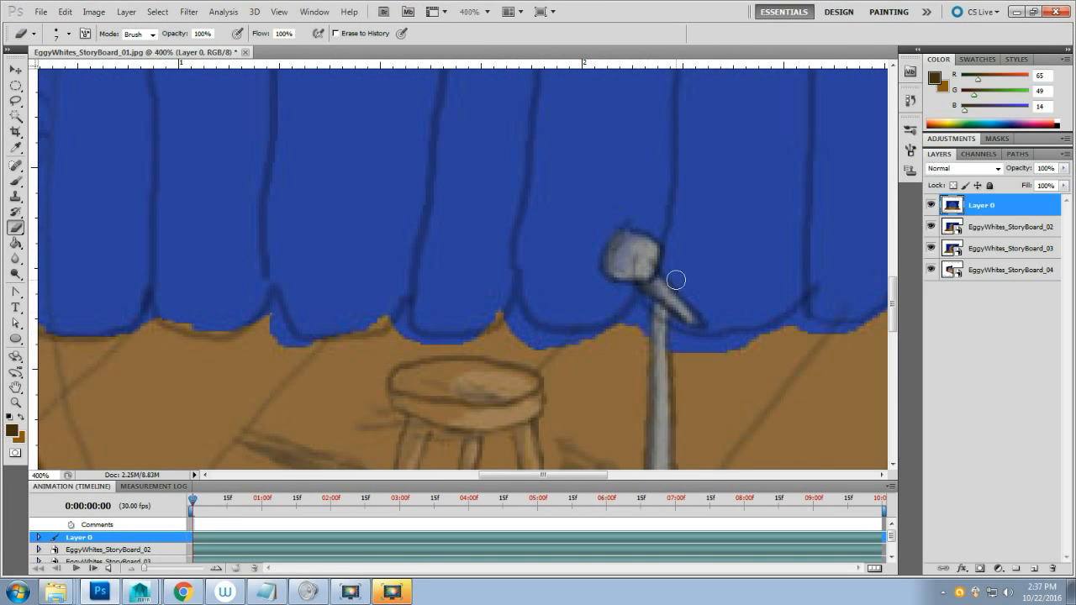
pyautogui.scroll(-3, 668, 294)
pyautogui.scroll(-3, 641, 284)
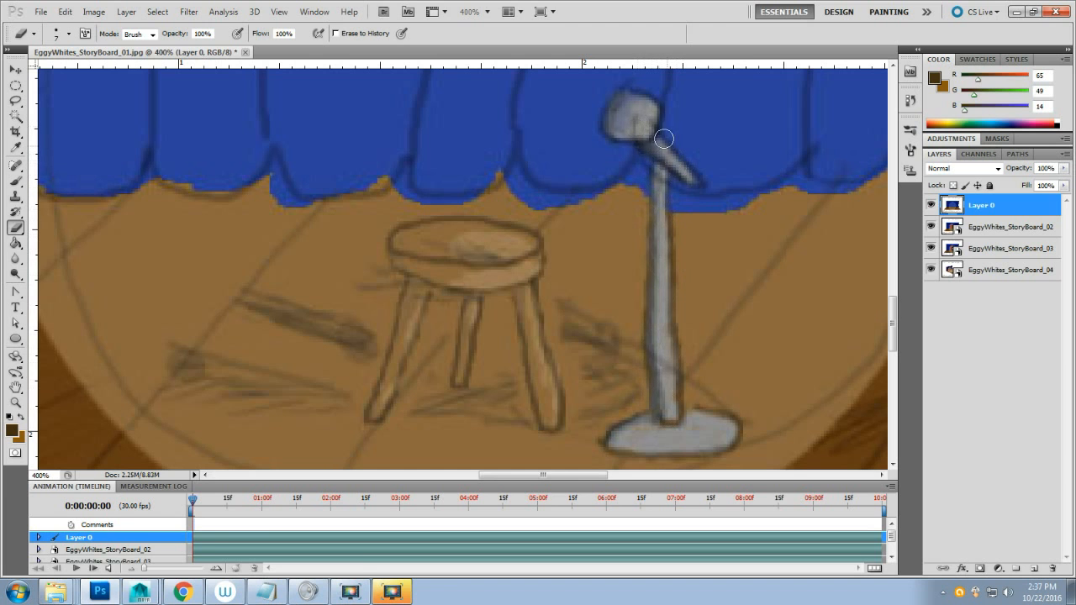
# Switch back to Maya, duplicate the tapered pole and rotate the copy 90 degrees about X.
pyautogui.click(143, 554)
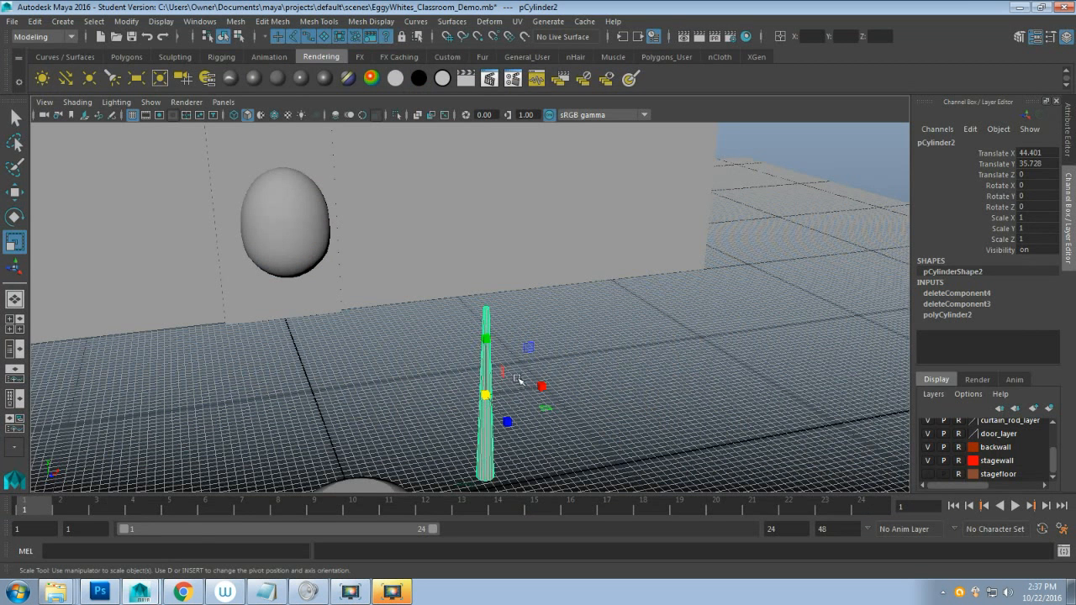
pyautogui.keyDown('alt'); pyautogui.moveTo(597, 399); pyautogui.dragTo(574, 408, button='middle'); pyautogui.keyUp('alt')
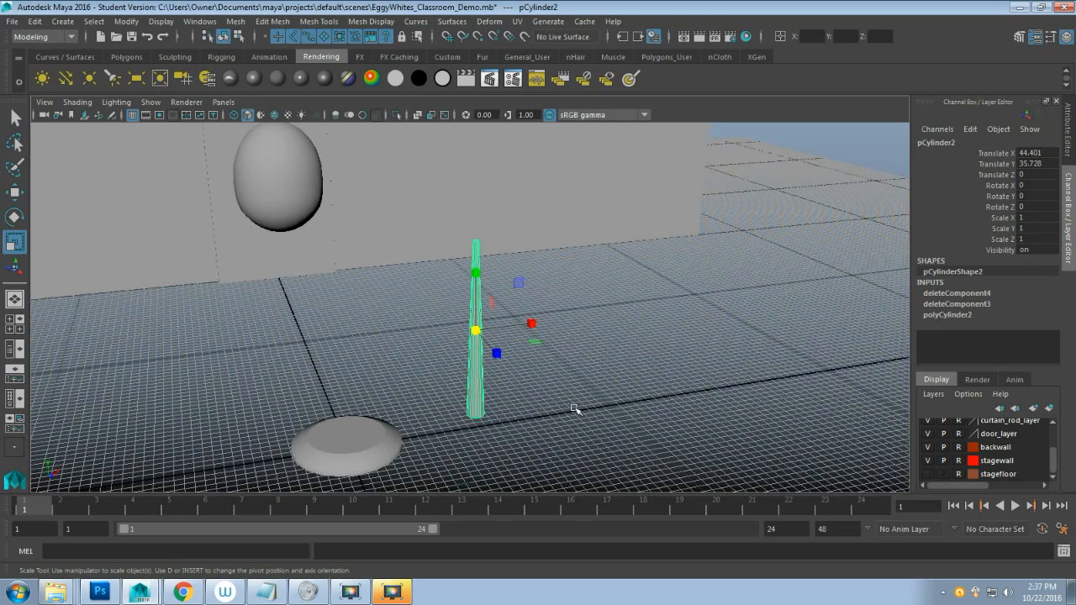
pyautogui.press('q')
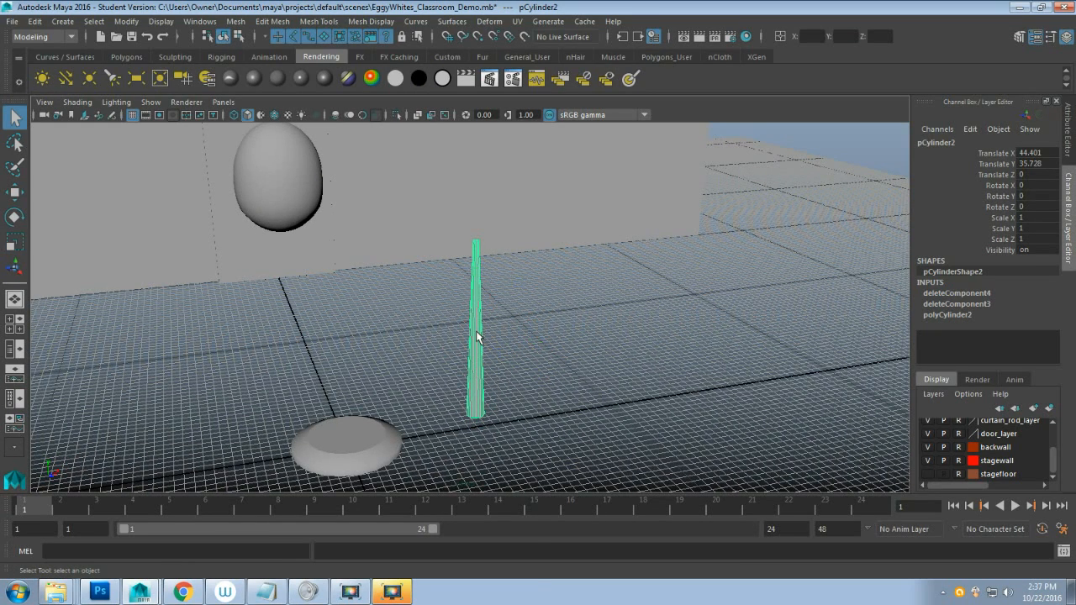
pyautogui.moveTo(476, 239); pyautogui.dragTo(516, 197, button='right')
pyautogui.hotkey('ctrl', 'd')
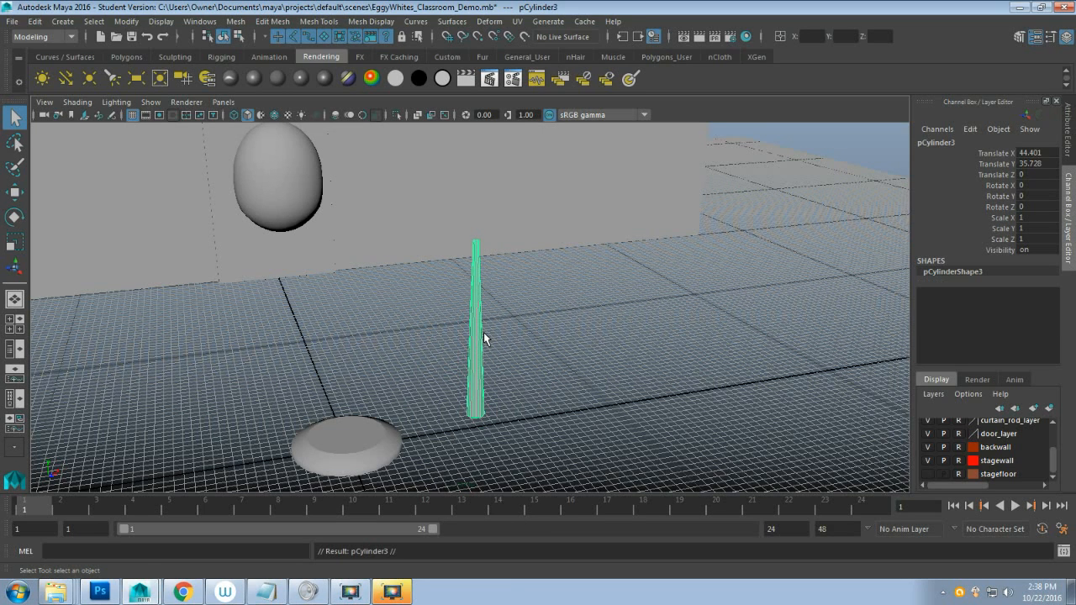
pyautogui.press('e')
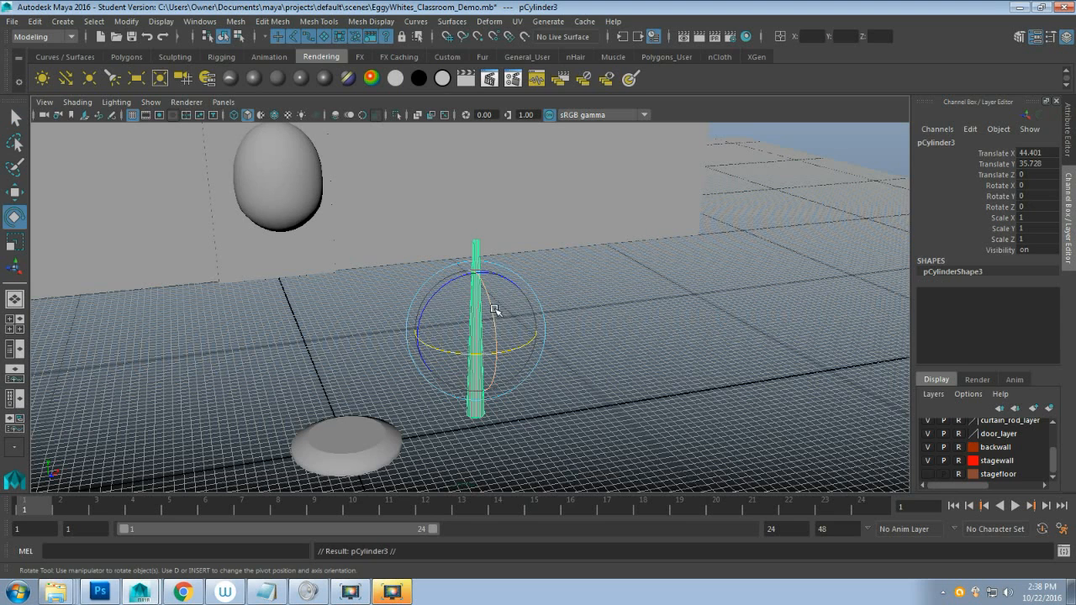
pyautogui.moveTo(496, 305); pyautogui.dragTo(490, 383)
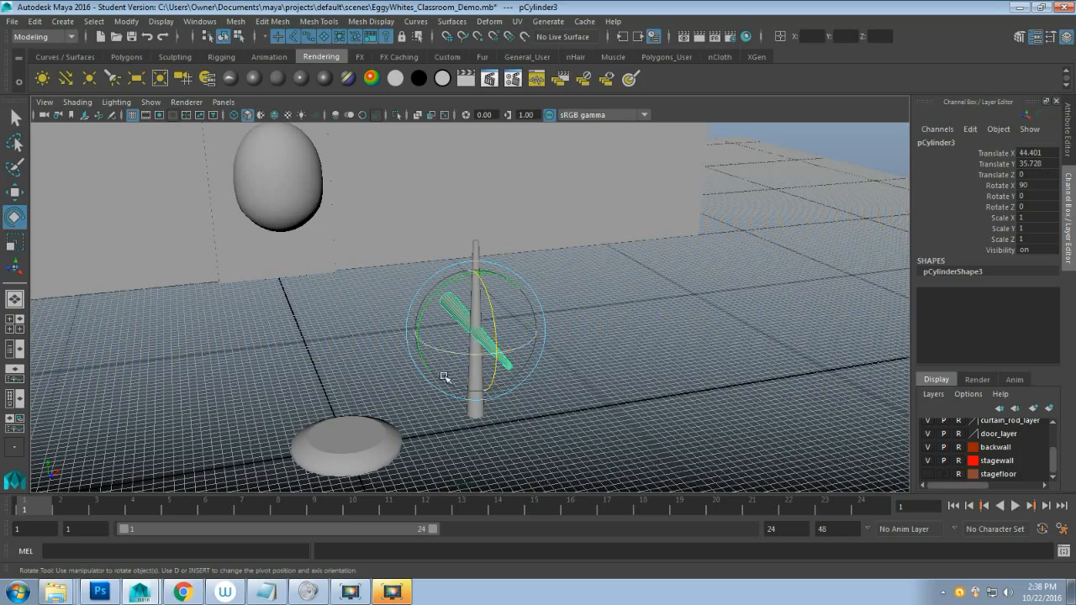
# Scale the horizontal copy down uniformly to about 0.498, and shorten it along its length to a Y scale of about 0.231.
pyautogui.scroll(5, 349, 398)
pyautogui.keyDown('alt'); pyautogui.moveTo(349, 399); pyautogui.dragTo(420, 429); pyautogui.keyUp('alt')
pyautogui.scroll(3, 480, 412)
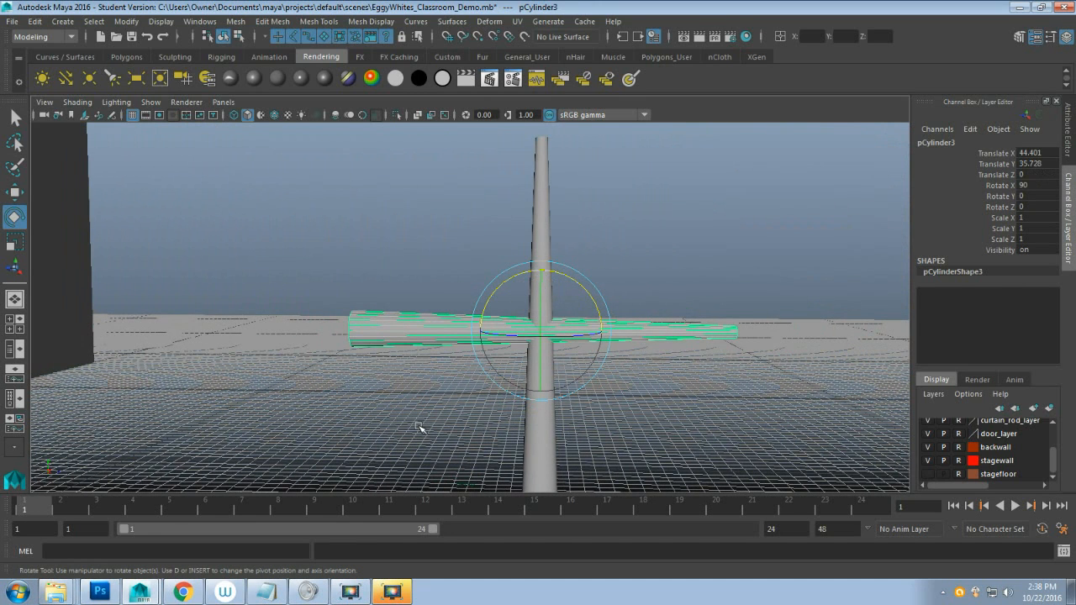
pyautogui.press('r')
pyautogui.moveTo(548, 339); pyautogui.dragTo(448, 331)
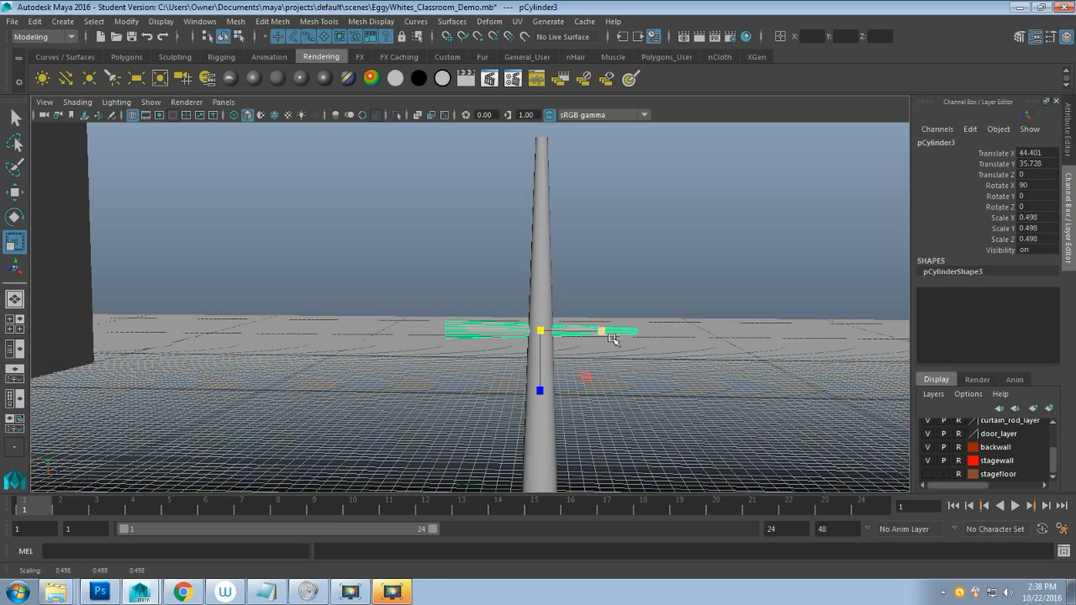
pyautogui.moveTo(602, 331); pyautogui.dragTo(570, 329)
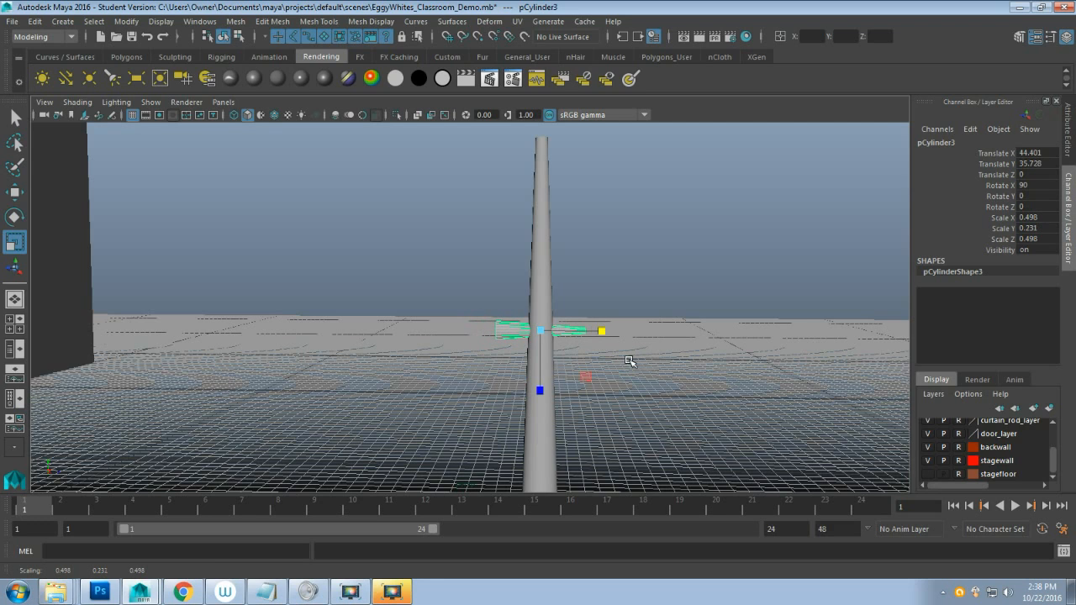
# Move the shortened copy up to the tip of the pole, at about 66.43 in Y.
pyautogui.press('w')
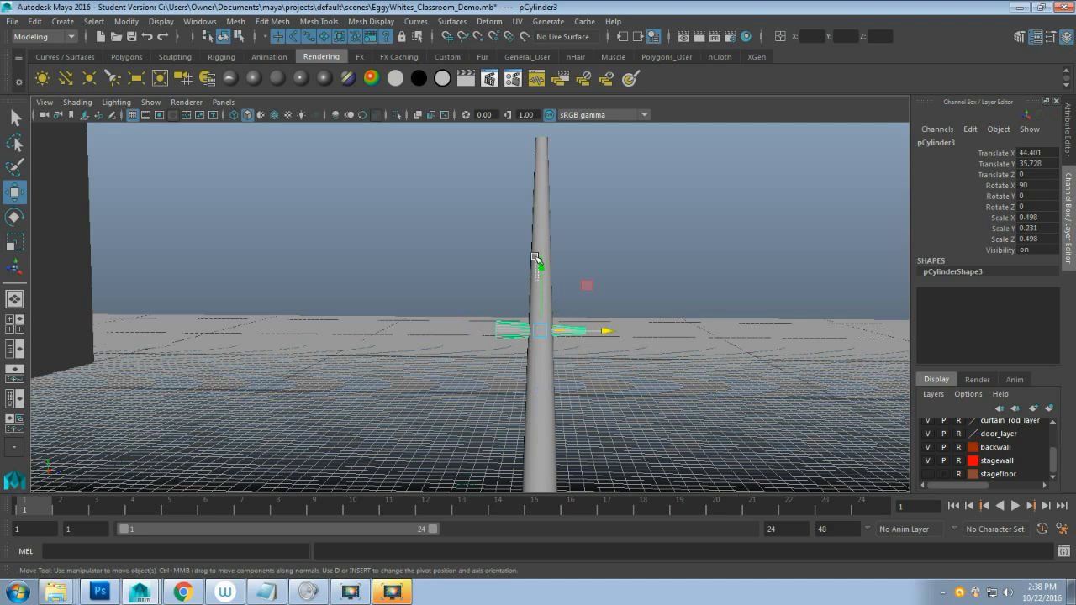
pyautogui.click(536, 293)
pyautogui.click(533, 335)
pyautogui.moveTo(543, 266); pyautogui.dragTo(535, 70)
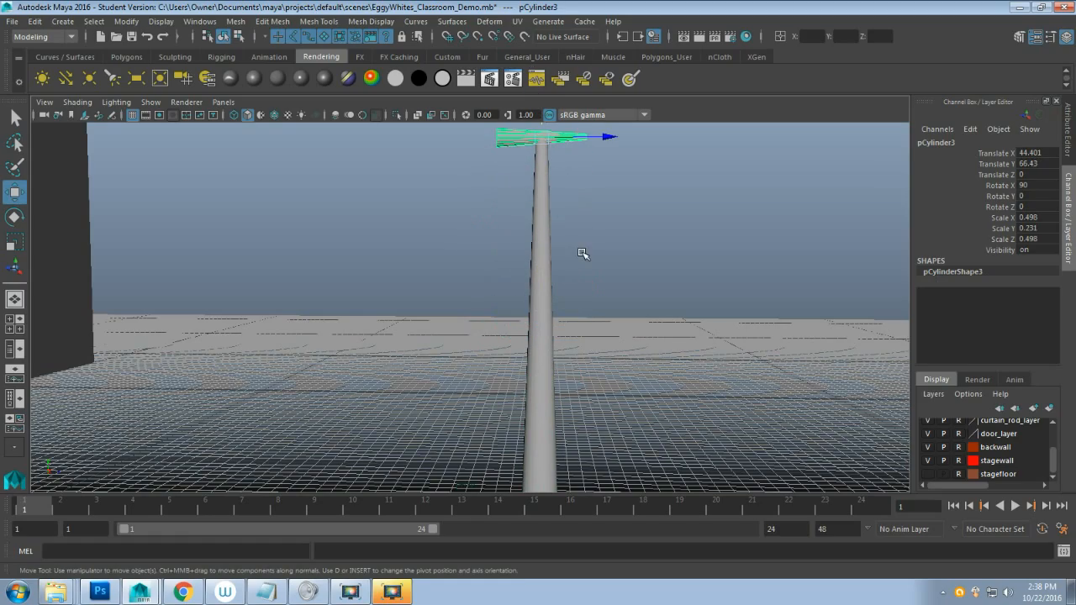
pyautogui.keyDown('alt'); pyautogui.moveTo(612, 224); pyautogui.dragTo(571, 420, button='middle'); pyautogui.keyUp('alt')
pyautogui.scroll(5, 571, 419)
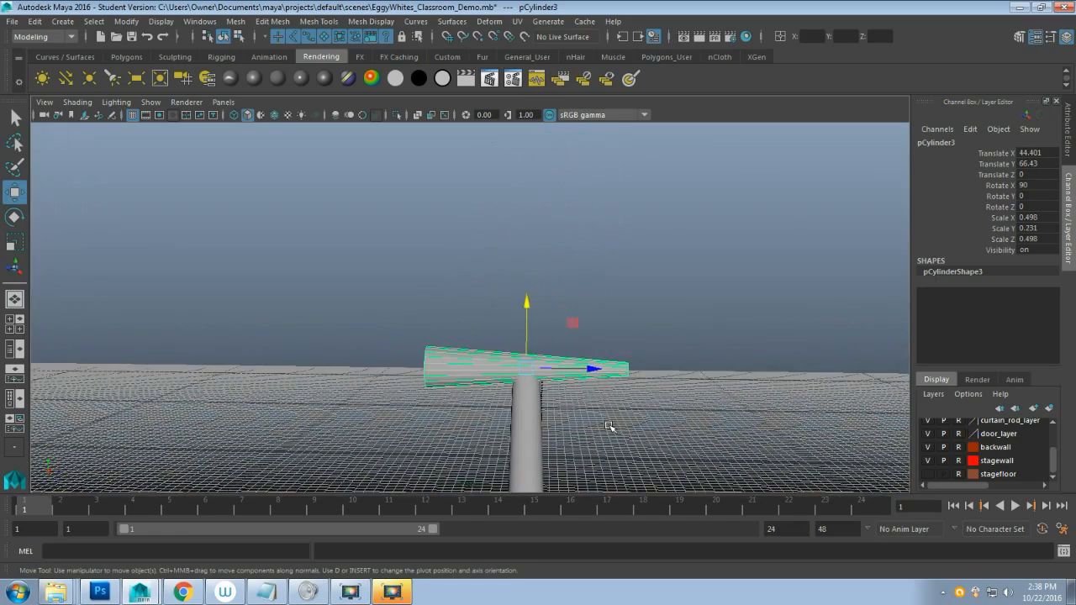
# Try tilting the microphone body to 105 degrees about X, and undo the rotation.
pyautogui.keyDown('alt'); pyautogui.moveTo(611, 427); pyautogui.dragTo(653, 399); pyautogui.keyUp('alt')
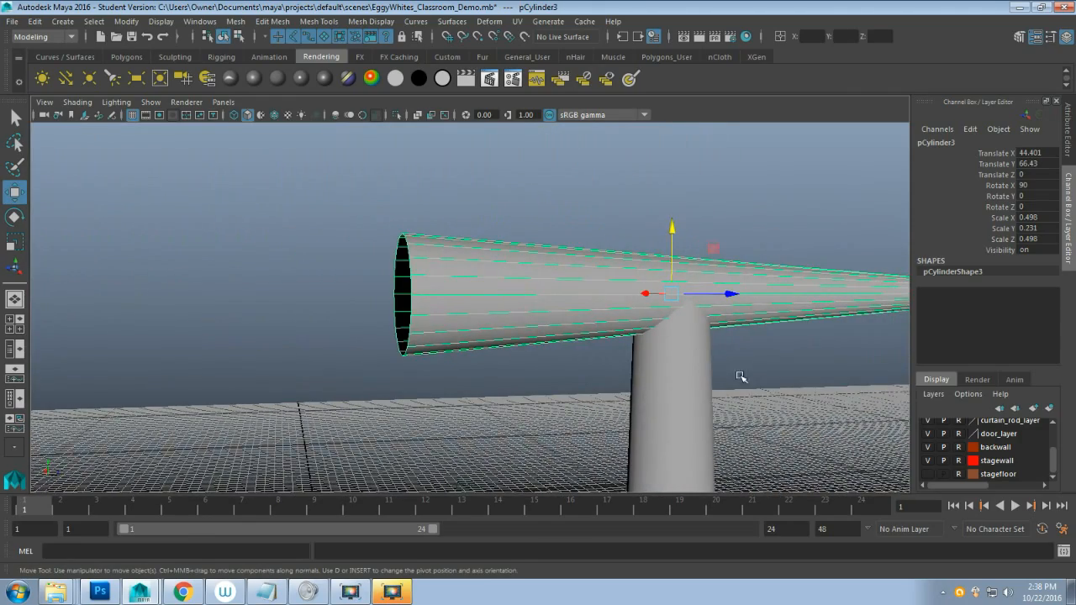
pyautogui.keyDown('alt'); pyautogui.moveTo(740, 376); pyautogui.dragTo(646, 377); pyautogui.keyUp('alt')
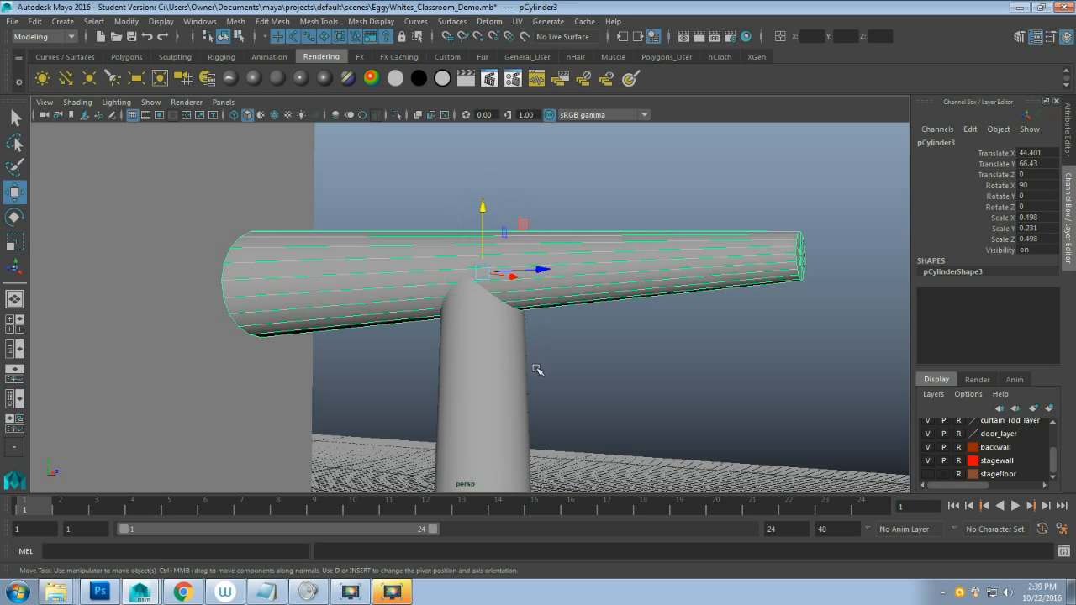
pyautogui.press('e')
pyautogui.moveTo(514, 236); pyautogui.dragTo(521, 234)
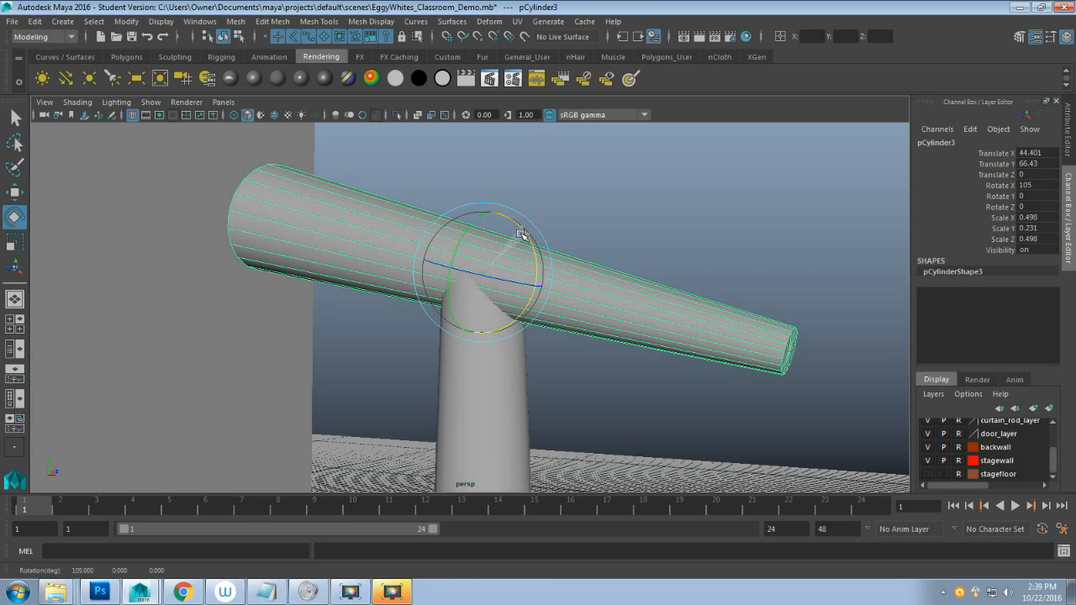
pyautogui.hotkey('ctrl', 'z')
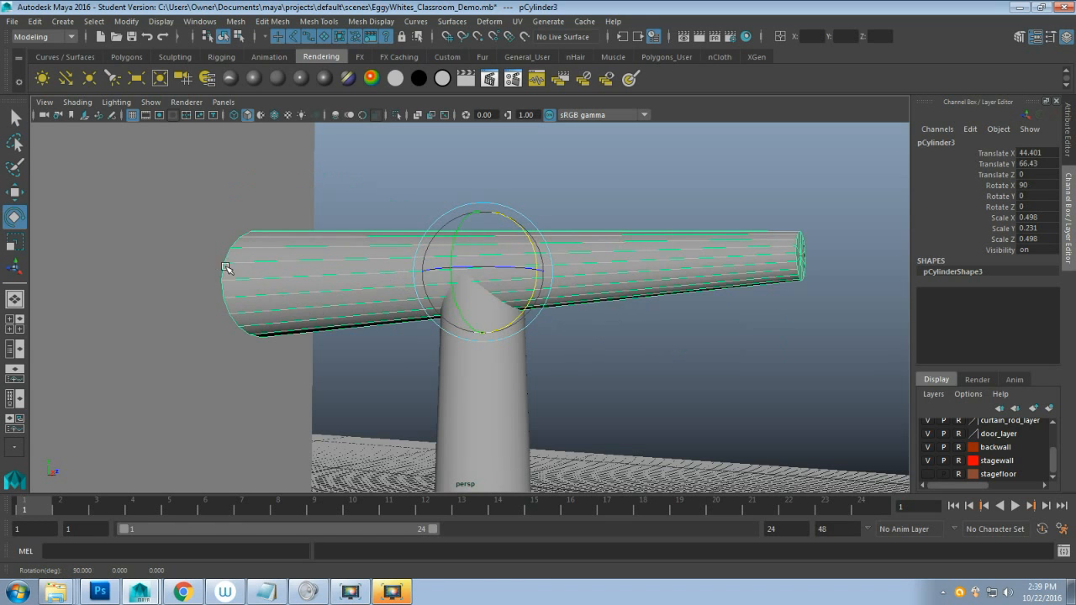
pyautogui.keyDown('alt'); pyautogui.moveTo(225, 268); pyautogui.dragTo(412, 308); pyautogui.keyUp('alt')
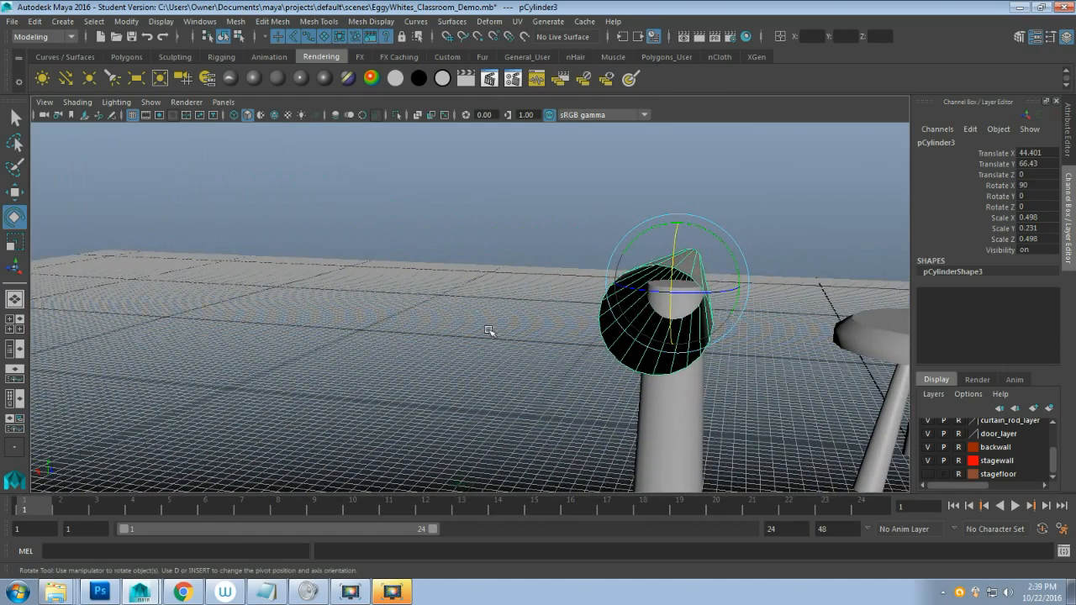
pyautogui.keyDown('alt'); pyautogui.moveTo(769, 403); pyautogui.dragTo(614, 391); pyautogui.keyUp('alt')
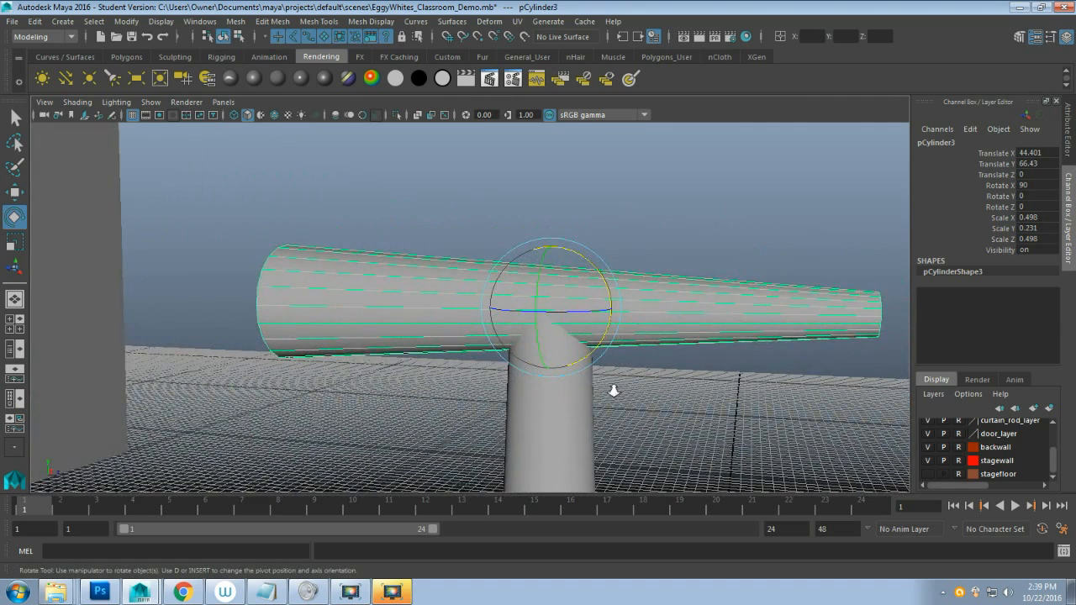
pyautogui.scroll(-3, 614, 391)
pyautogui.rightClick(408, 294)
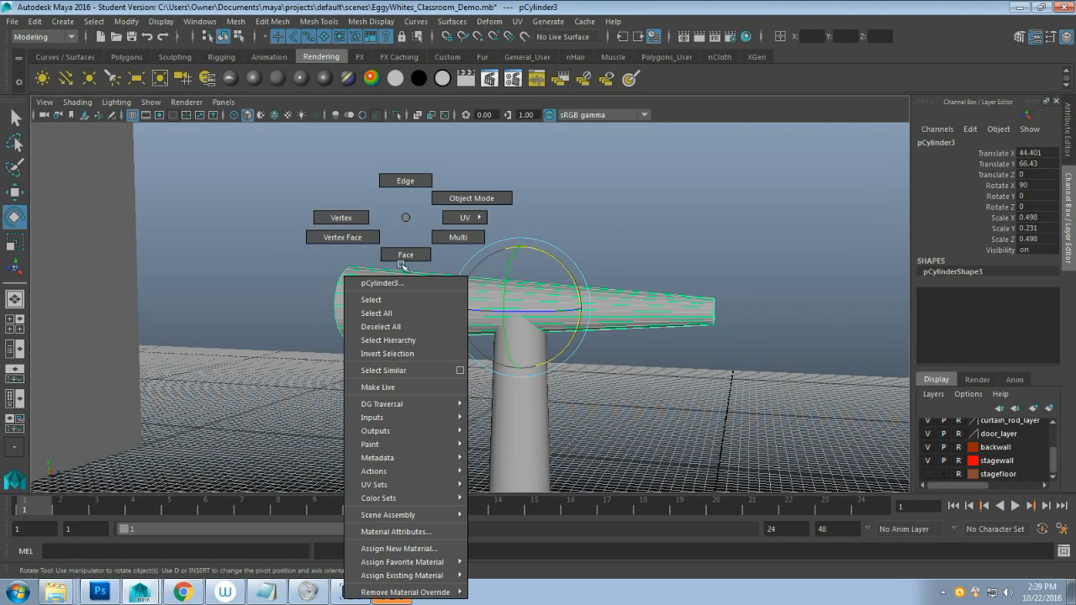
# Create a polygon sphere for the microphone head.
pyautogui.click(62, 22)
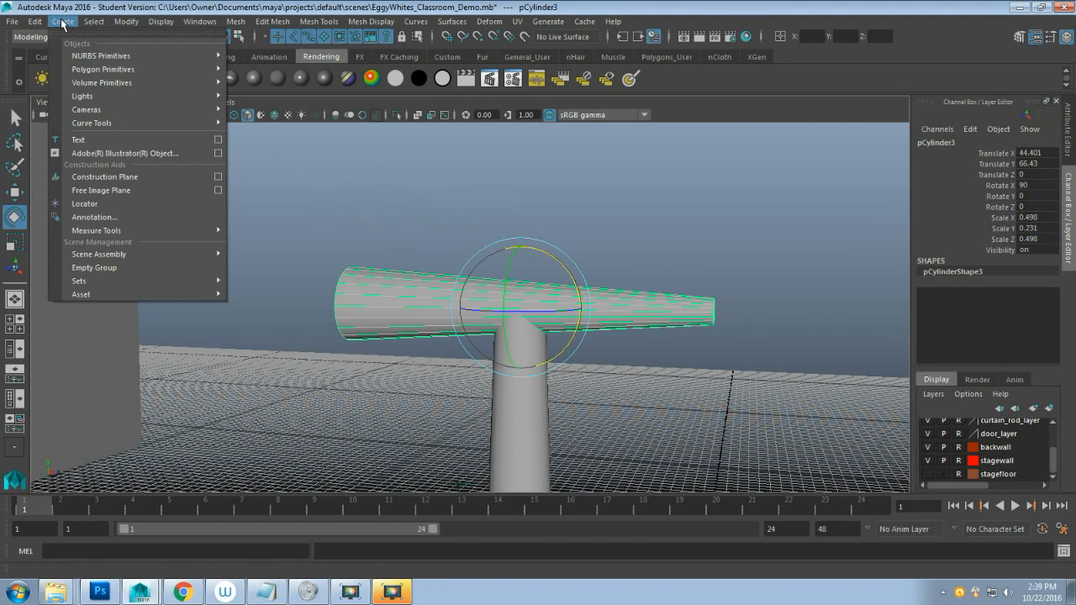
pyautogui.moveTo(104, 70)
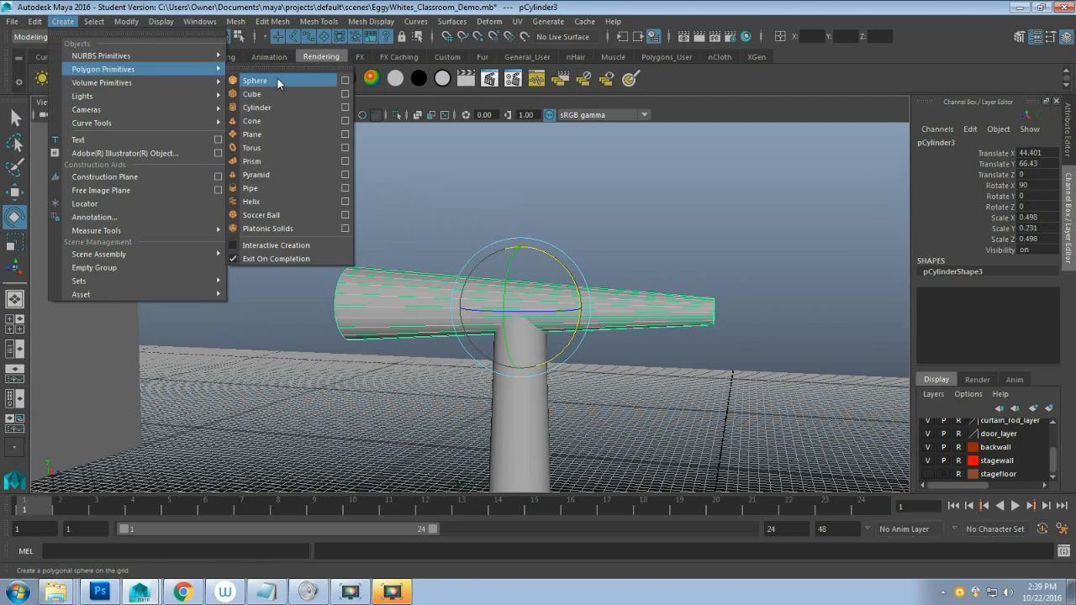
pyautogui.click(277, 80)
pyautogui.scroll(-5, 350, 394)
pyautogui.scroll(-3, 349, 394)
pyautogui.keyDown('alt'); pyautogui.moveTo(356, 392); pyautogui.dragTo(329, 403); pyautogui.keyUp('alt')
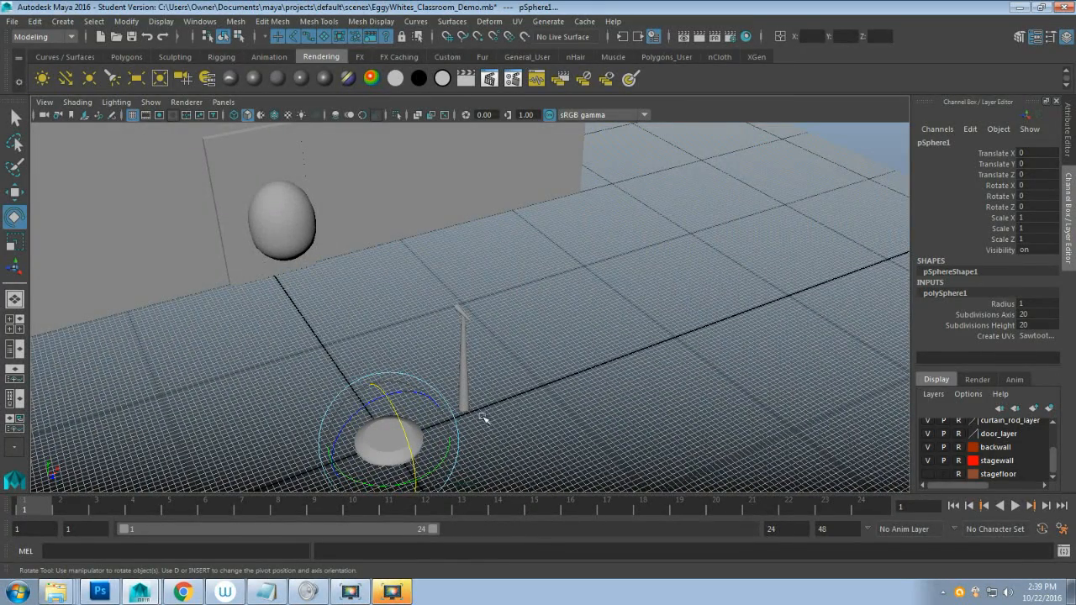
# In a wireframe side view, raise the sphere along the pole to just below its tip, at about 64.34 in Y.
pyautogui.press('space')
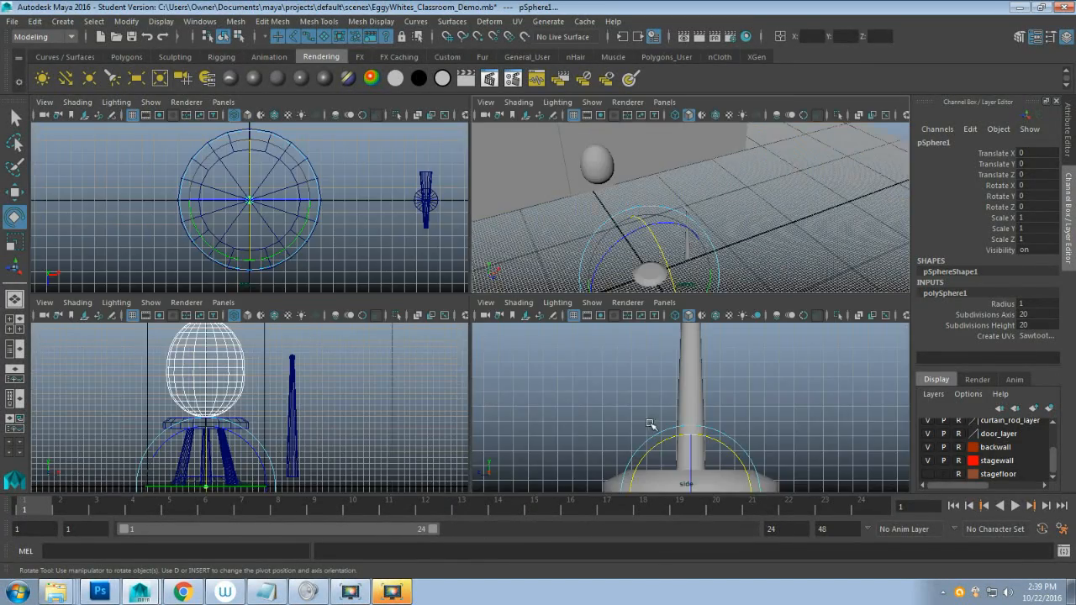
pyautogui.press('space')
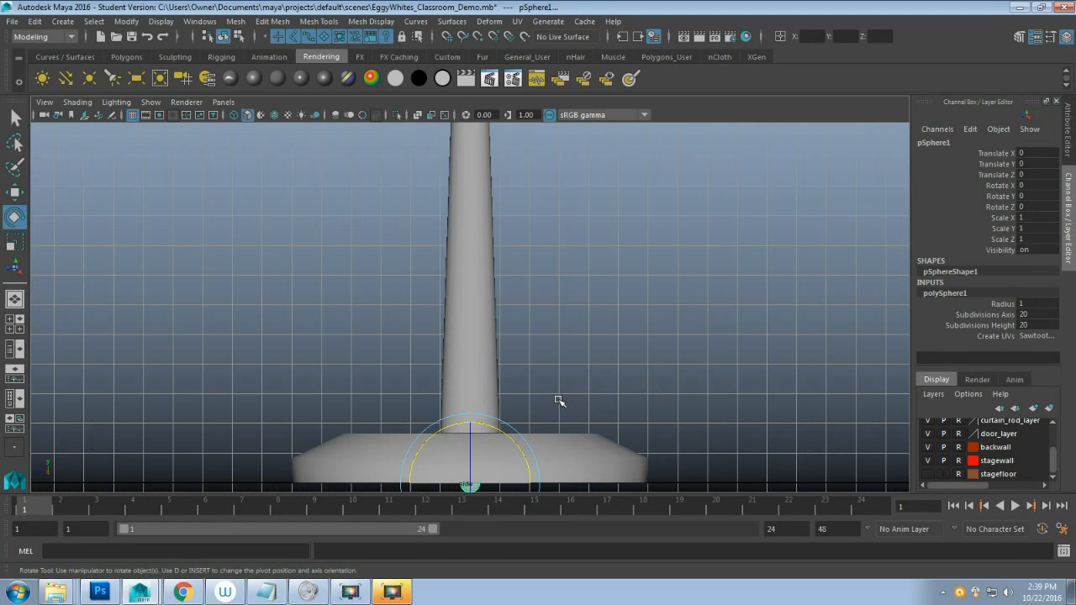
pyautogui.press('4')
pyautogui.press('w')
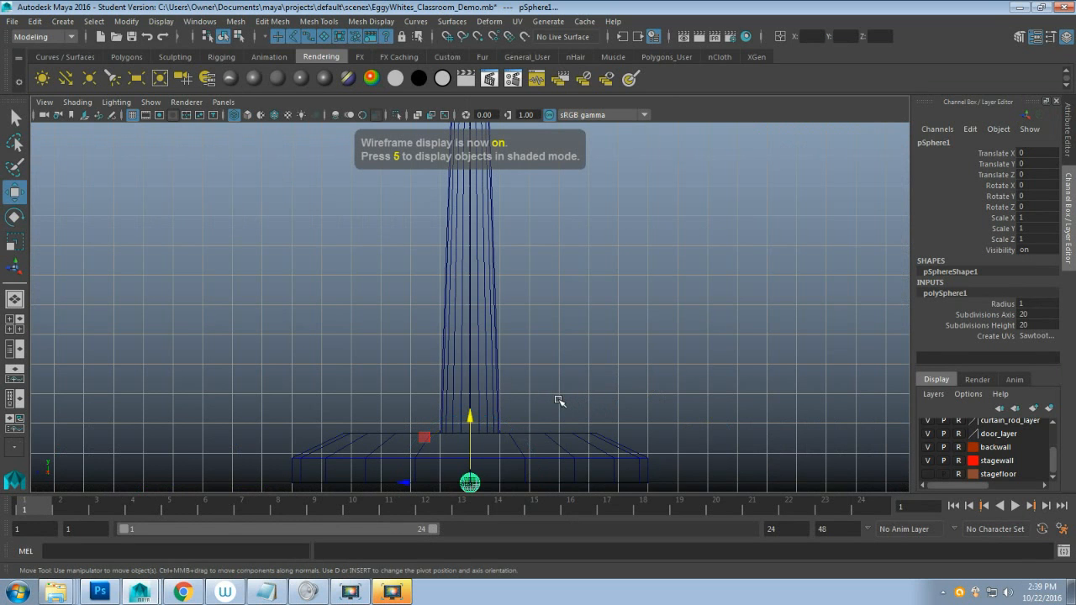
pyautogui.moveTo(477, 454); pyautogui.dragTo(562, 286)
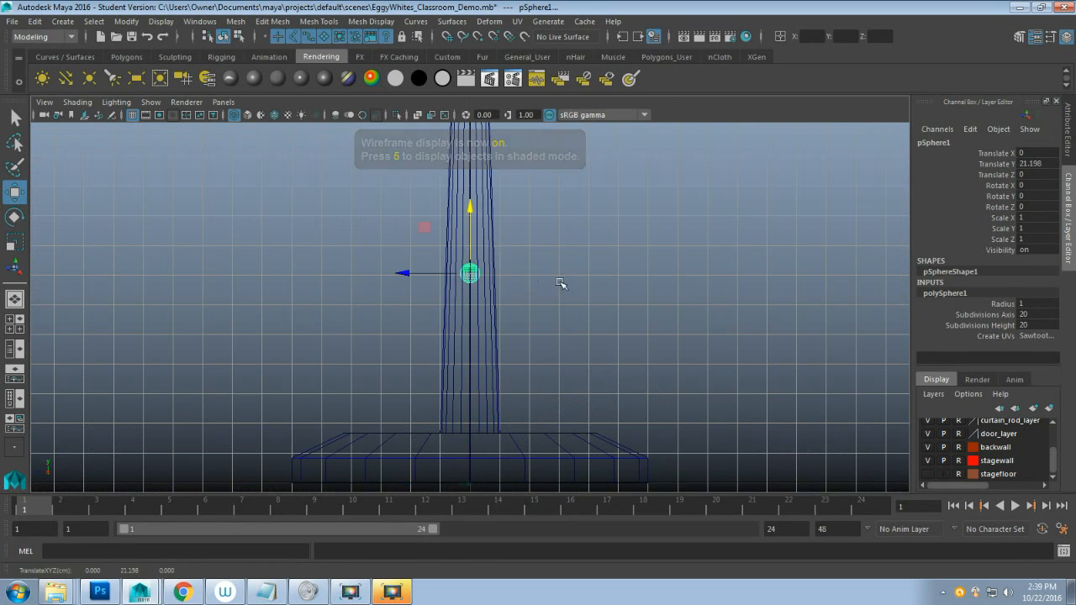
pyautogui.keyDown('alt'); pyautogui.moveTo(563, 285); pyautogui.dragTo(596, 432, button='middle'); pyautogui.keyUp('alt')
pyautogui.moveTo(499, 380); pyautogui.dragTo(508, 173)
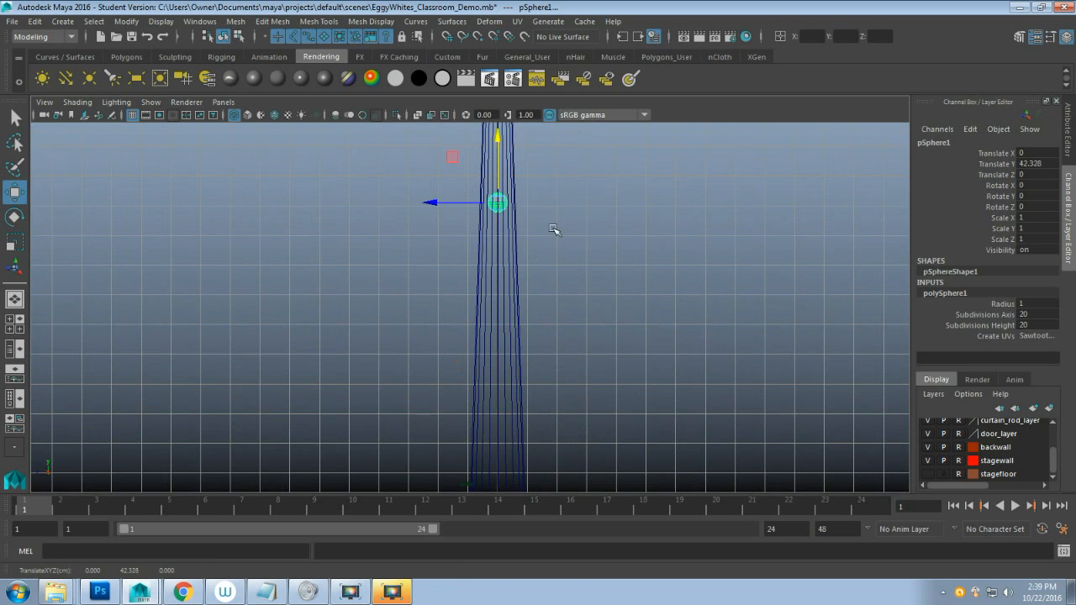
pyautogui.keyDown('alt'); pyautogui.moveTo(558, 233); pyautogui.dragTo(559, 422, button='middle'); pyautogui.keyUp('alt')
pyautogui.moveTo(480, 360); pyautogui.dragTo(482, 144)
pyautogui.keyDown('alt'); pyautogui.moveTo(554, 284); pyautogui.dragTo(504, 394, button='middle'); pyautogui.keyUp('alt')
pyautogui.scroll(5, 504, 394)
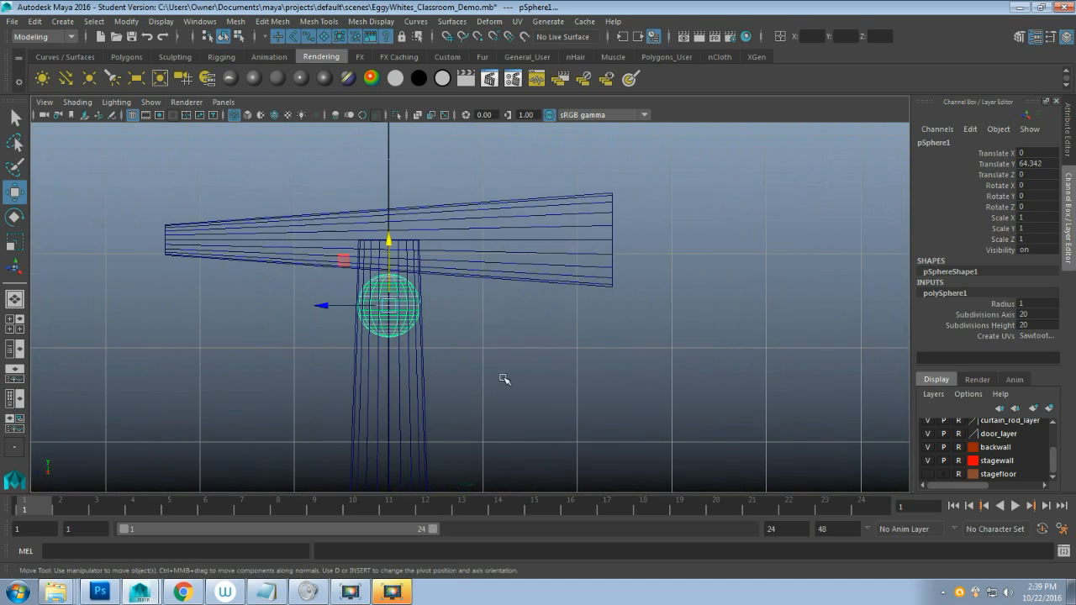
# Move the sphere to the wide open end of the microphone body, centred on its rim at about Y 66.436 and Z -7.095.
pyautogui.moveTo(389, 305); pyautogui.dragTo(622, 240)
pyautogui.scroll(4, 648, 350)
pyautogui.keyDown('alt'); pyautogui.moveTo(645, 316); pyautogui.dragTo(566, 351, button='middle'); pyautogui.keyUp('alt')
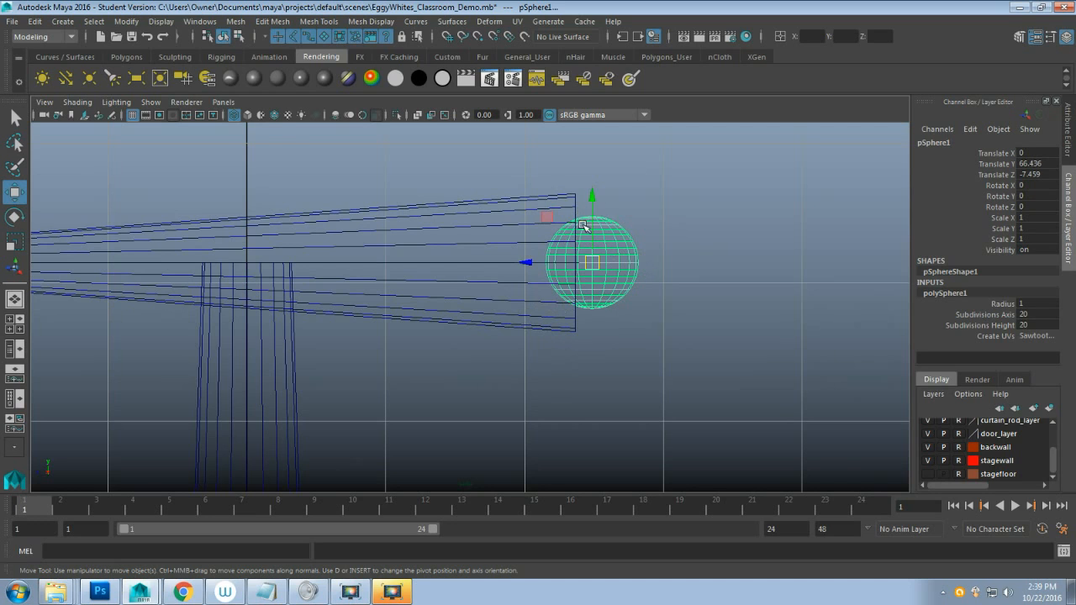
pyautogui.moveTo(524, 261)
pyautogui.mouseDown()
pyautogui.moveTo(510, 261)
pyautogui.moveTo(521, 258)
pyautogui.mouseUp()
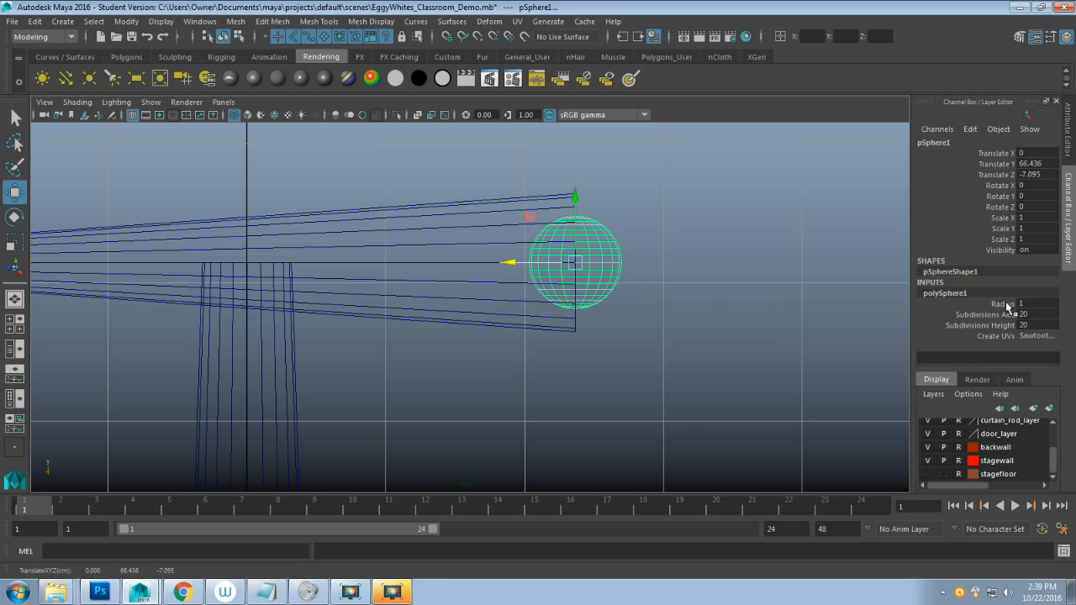
# Scale the sphere uniformly to about 1.923 and shift it slightly outward from the microphone body's rim, to about -7.444 in Z.
pyautogui.press('r')
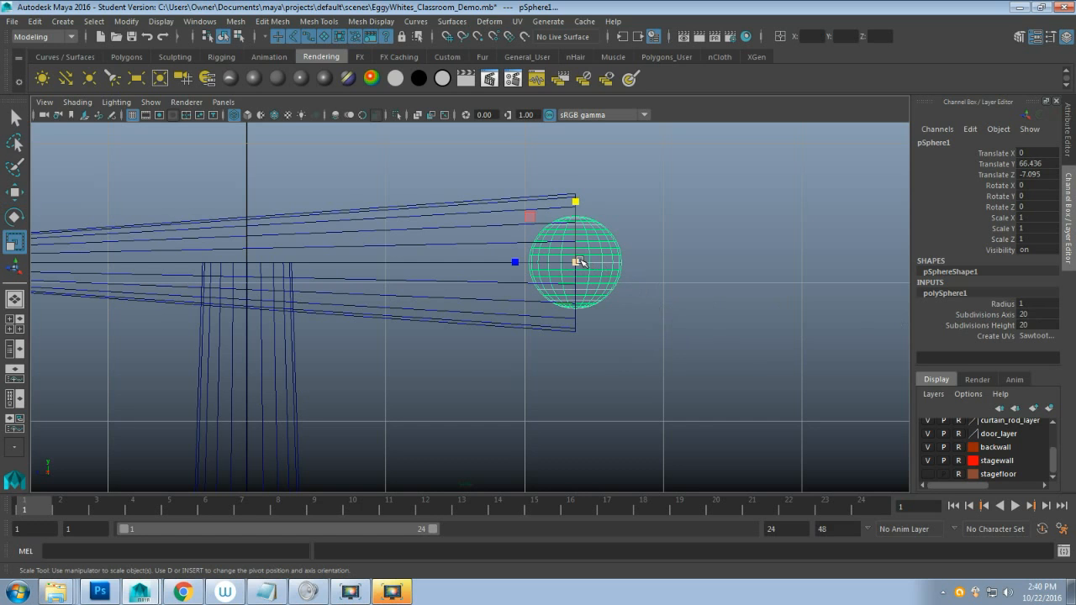
pyautogui.moveTo(577, 261); pyautogui.dragTo(641, 243)
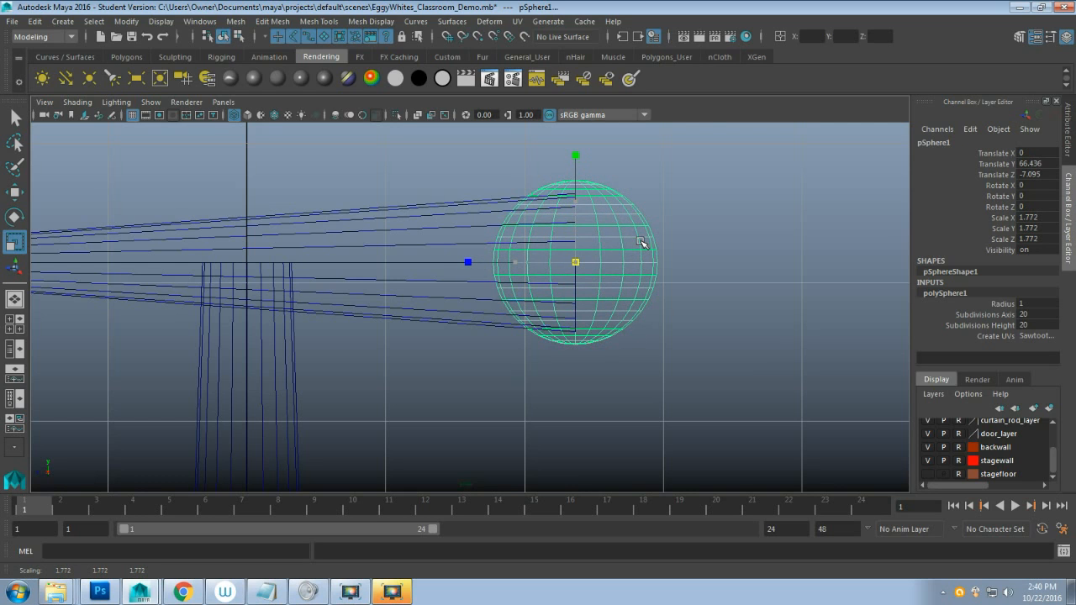
pyautogui.moveTo(642, 243); pyautogui.dragTo(641, 243)
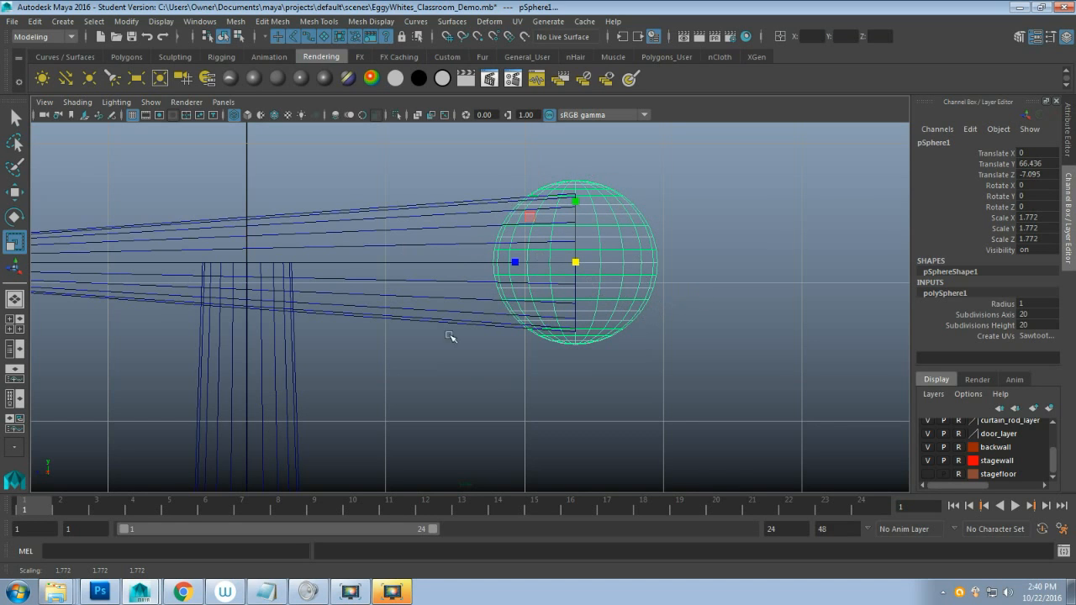
pyautogui.moveTo(577, 263); pyautogui.dragTo(593, 260)
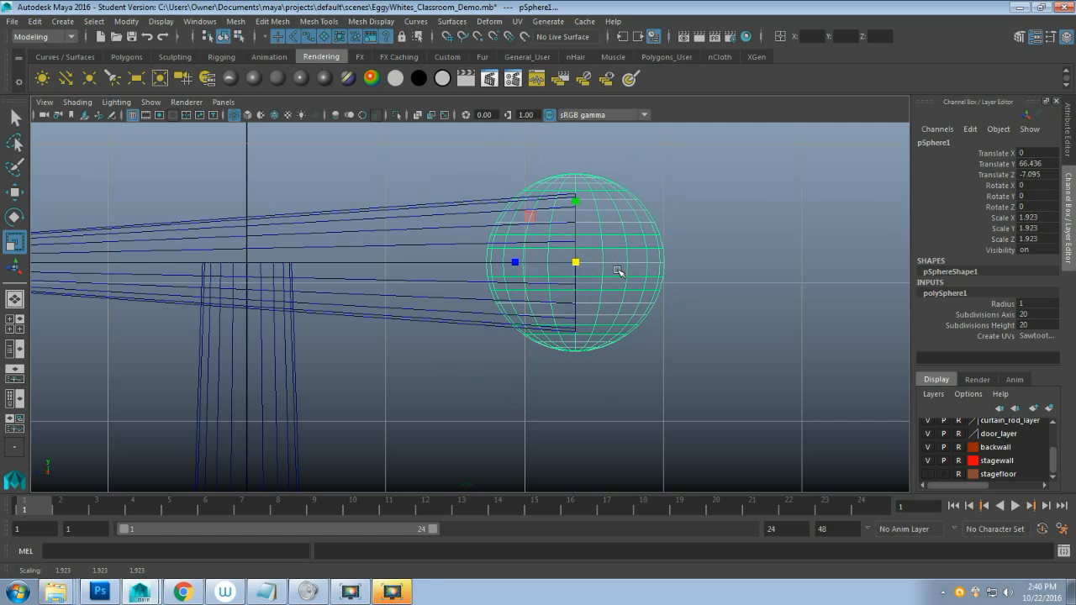
pyautogui.press('w')
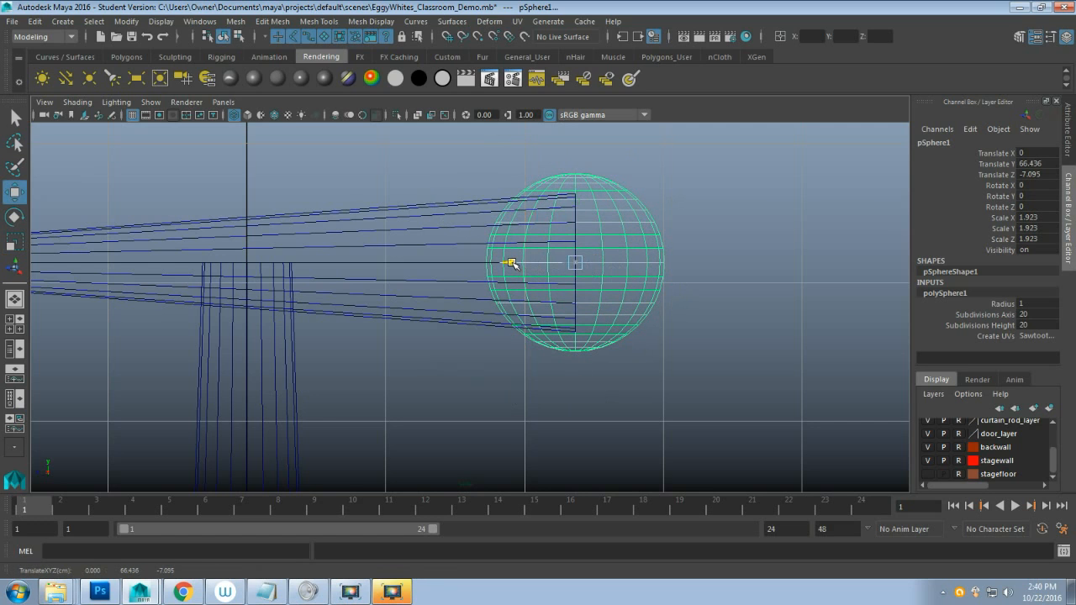
pyautogui.moveTo(511, 263); pyautogui.dragTo(527, 264)
# In the top view, move the sphere along X to about 44.373 so it is centred on the microphone body's wide end.
pyautogui.press('space')
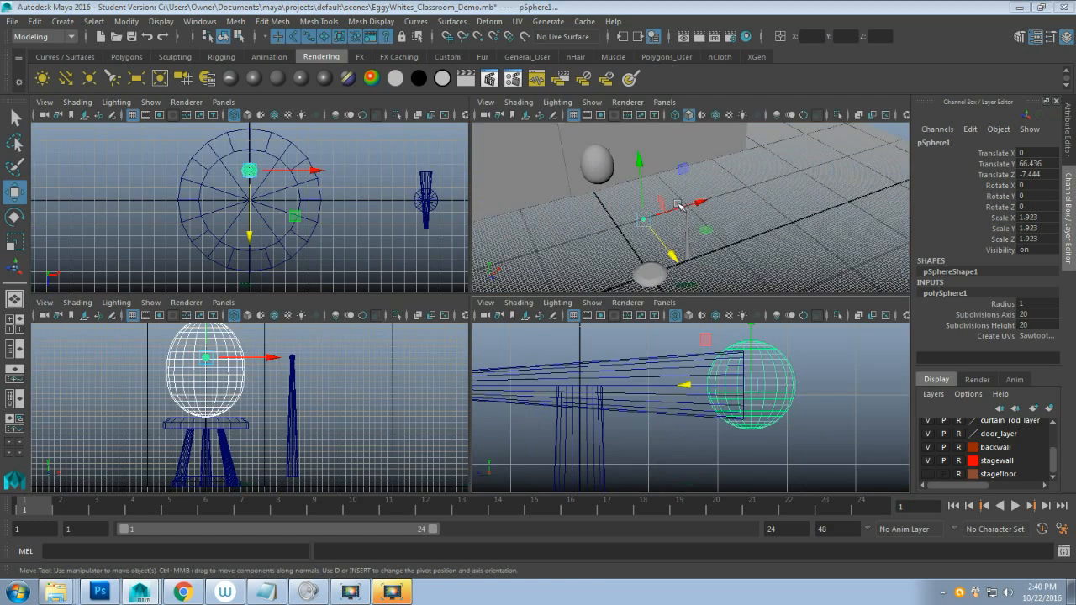
pyautogui.press('space')
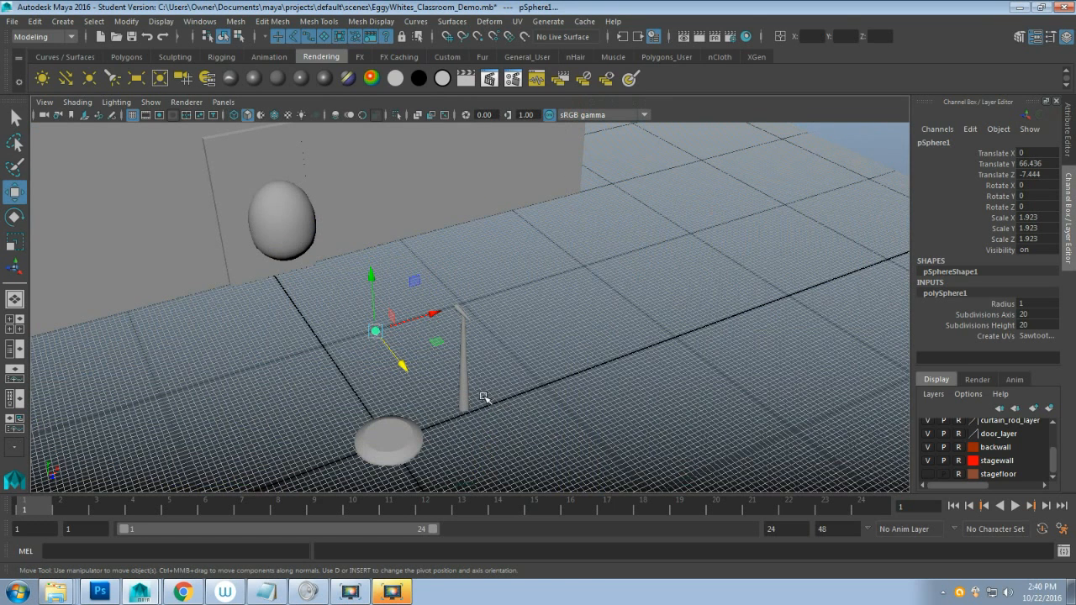
pyautogui.press('space')
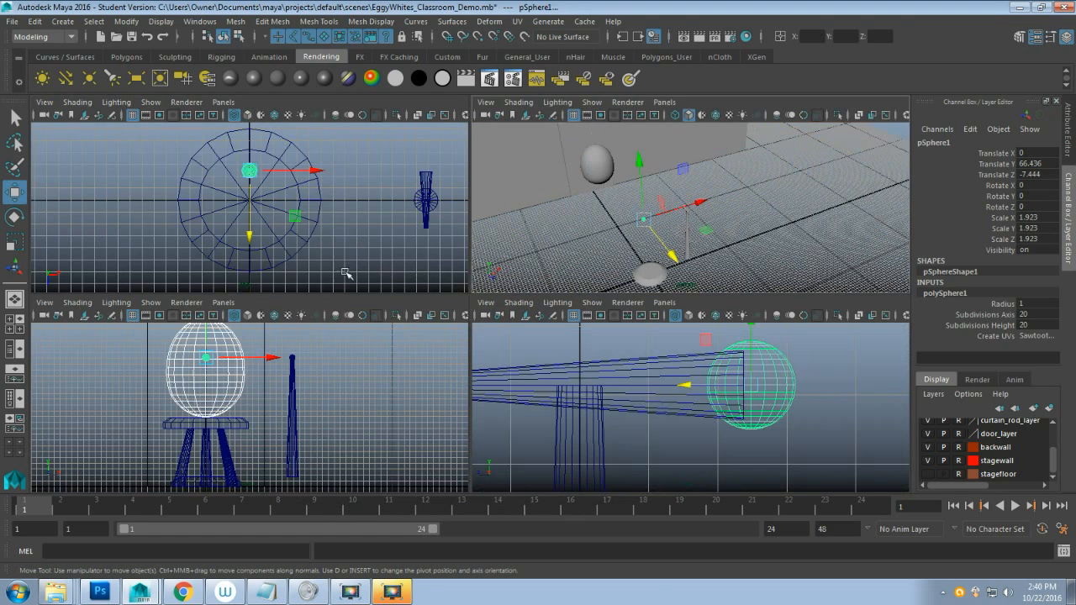
pyautogui.press('space')
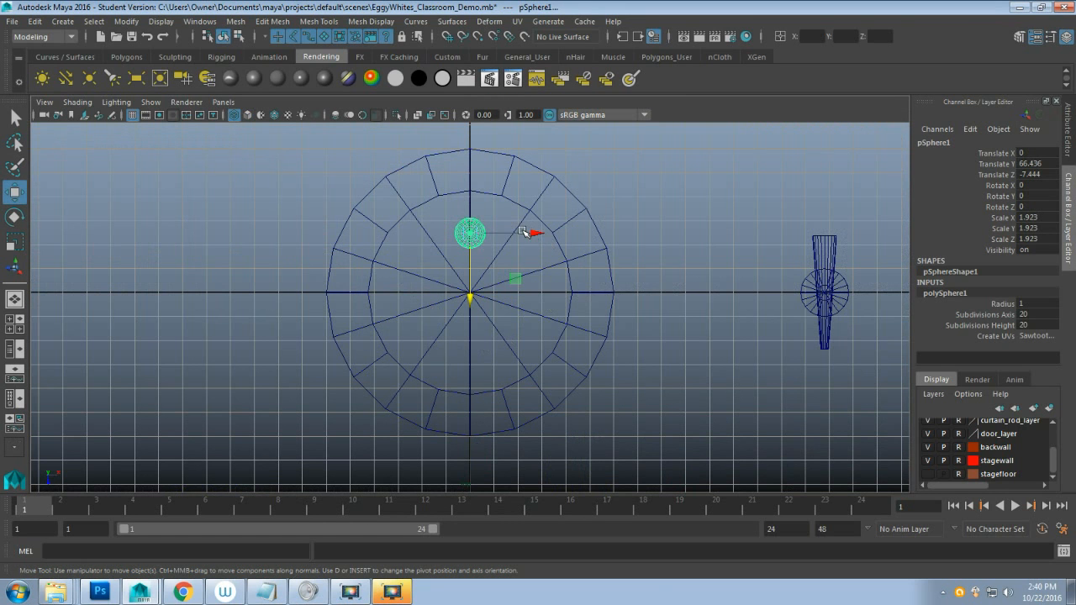
pyautogui.moveTo(536, 234); pyautogui.dragTo(801, 233)
pyautogui.keyDown('alt'); pyautogui.moveTo(806, 292); pyautogui.dragTo(480, 300, button='middle'); pyautogui.keyUp('alt')
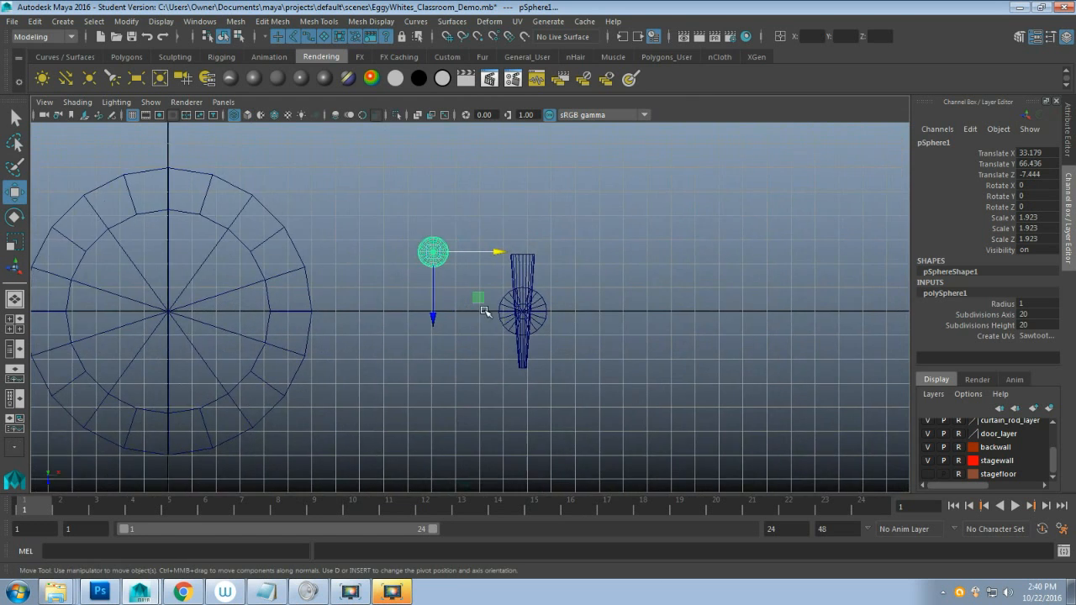
pyautogui.scroll(4, 505, 336)
pyautogui.moveTo(469, 199); pyautogui.dragTo(636, 198)
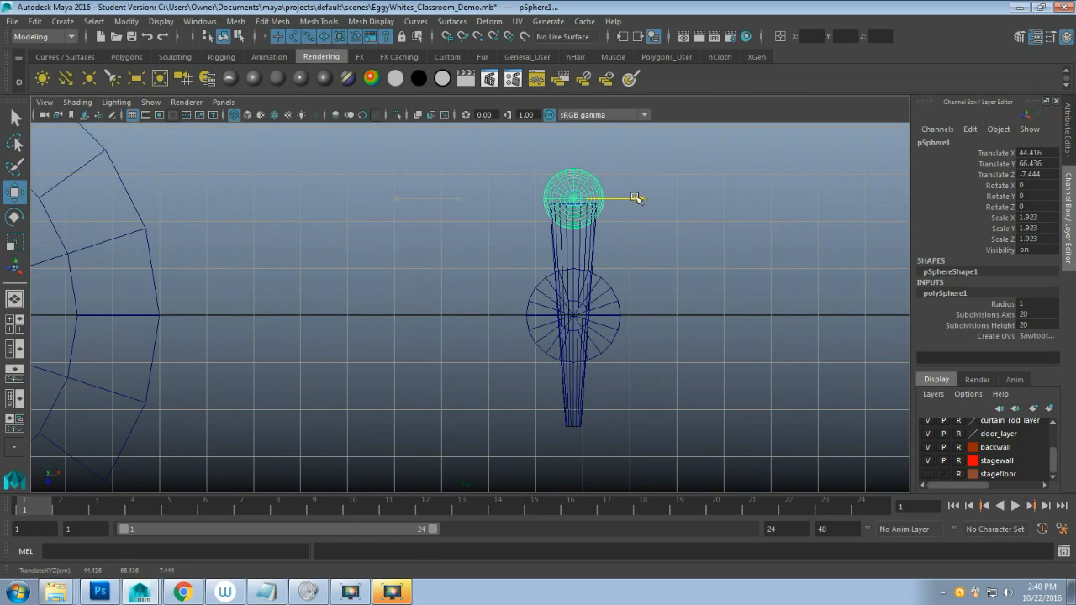
pyautogui.keyDown('alt'); pyautogui.moveTo(468, 279); pyautogui.dragTo(435, 329, button='middle'); pyautogui.keyUp('alt')
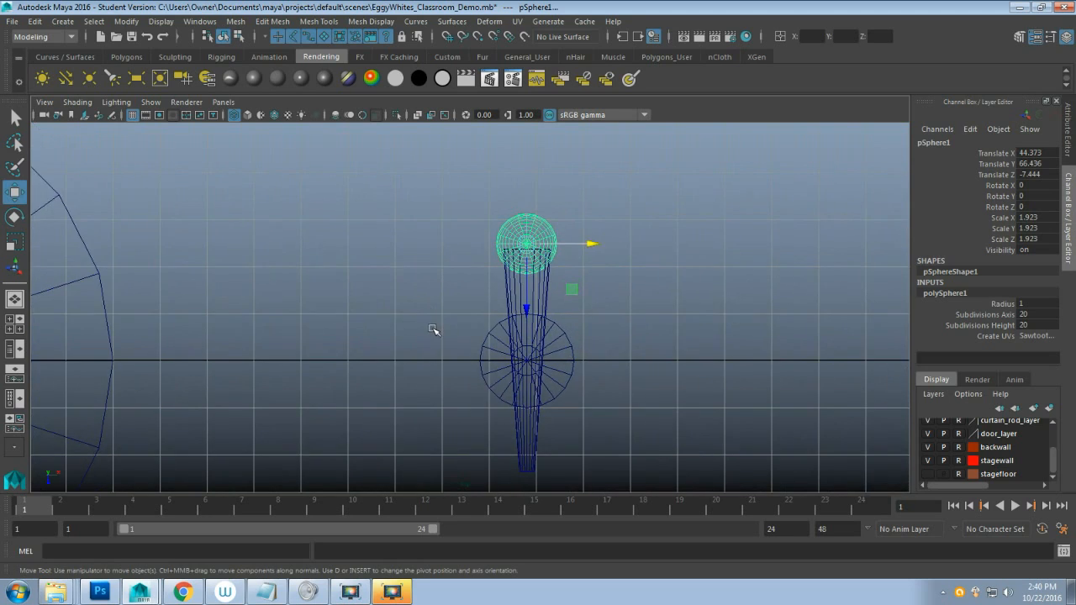
pyautogui.scroll(5, 435, 329)
pyautogui.keyDown('alt'); pyautogui.moveTo(478, 244); pyautogui.dragTo(377, 360, button='middle'); pyautogui.keyUp('alt')
pyautogui.scroll(4, 376, 361)
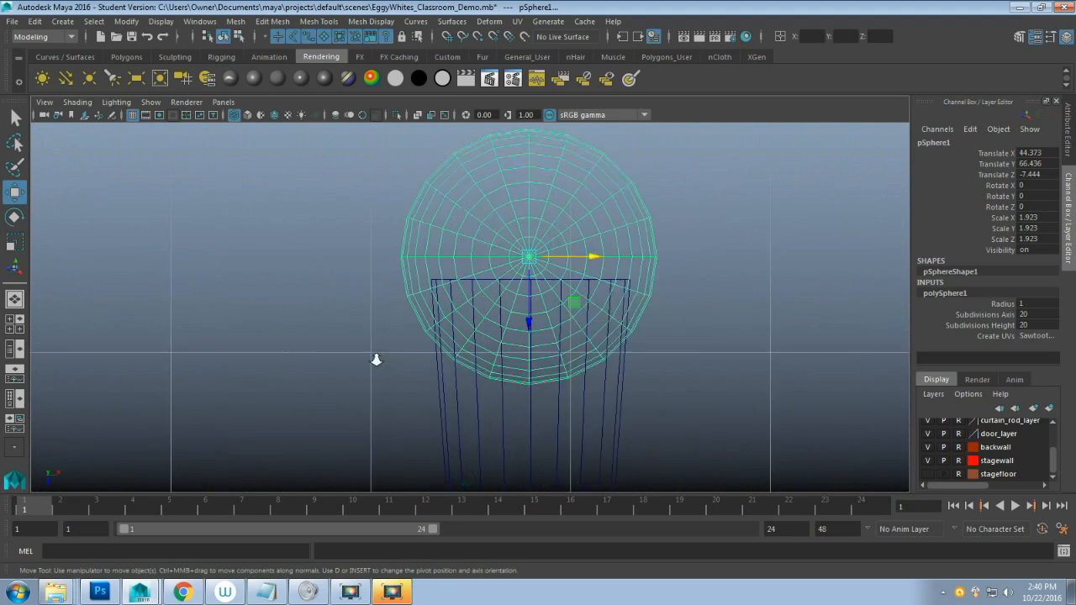
# In the perspective view, try rotating the sphere to about 89.8 degrees in X, and undo the rotation.
pyautogui.press('space')
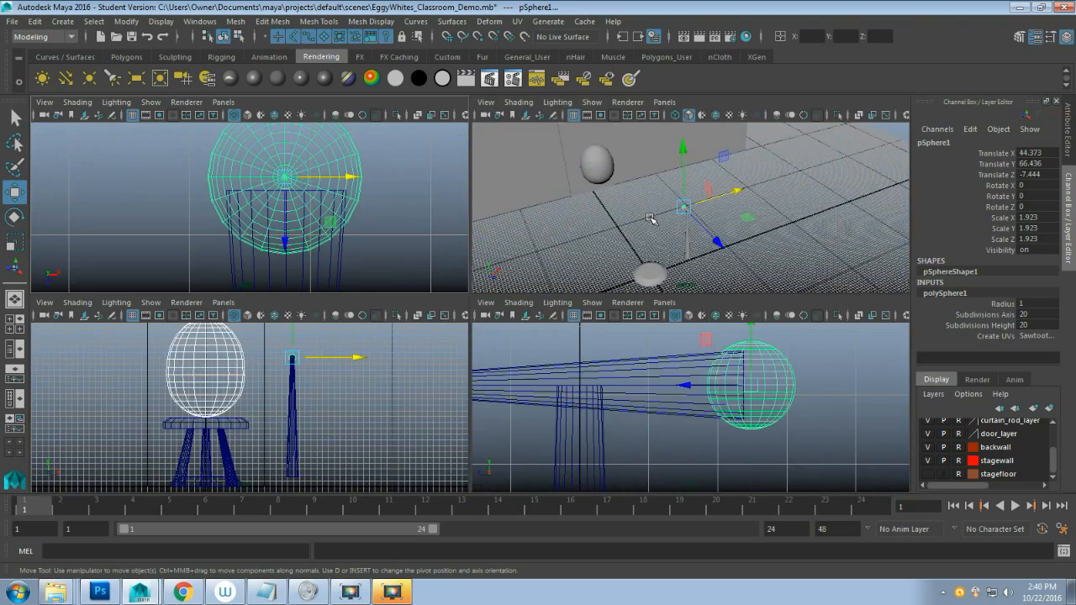
pyautogui.press('space')
pyautogui.scroll(5, 588, 297)
pyautogui.keyDown('alt'); pyautogui.moveTo(574, 318); pyautogui.dragTo(577, 358); pyautogui.keyUp('alt')
pyautogui.scroll(2, 510, 335)
pyautogui.press('e')
pyautogui.hotkey('ctrl', 'z')
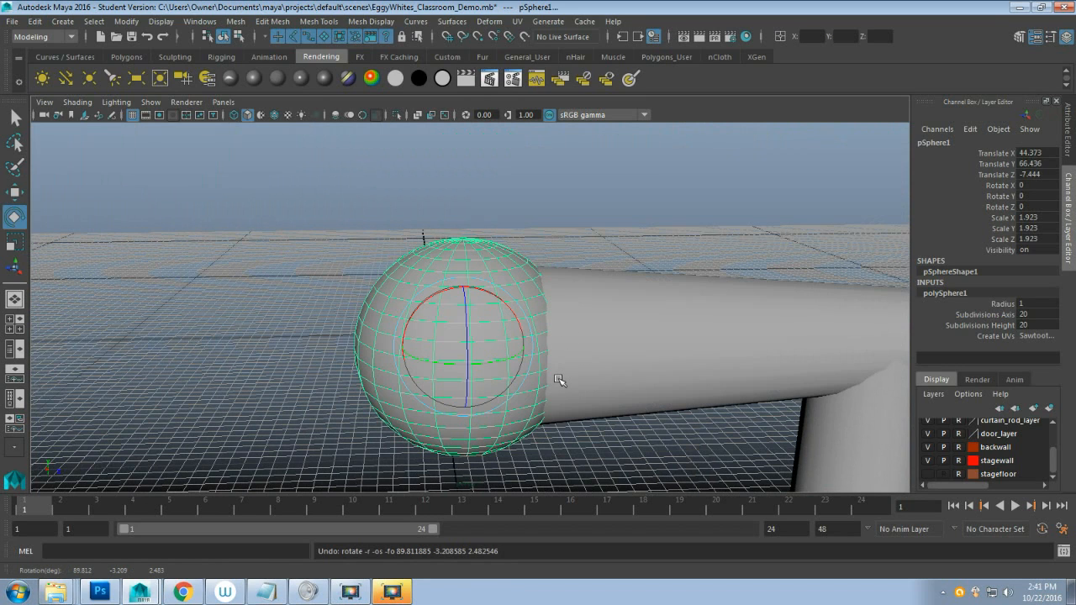
# Switch the sphere to edge selection and frame the edges converging at its top pole in the perspective view.
pyautogui.press('F10')
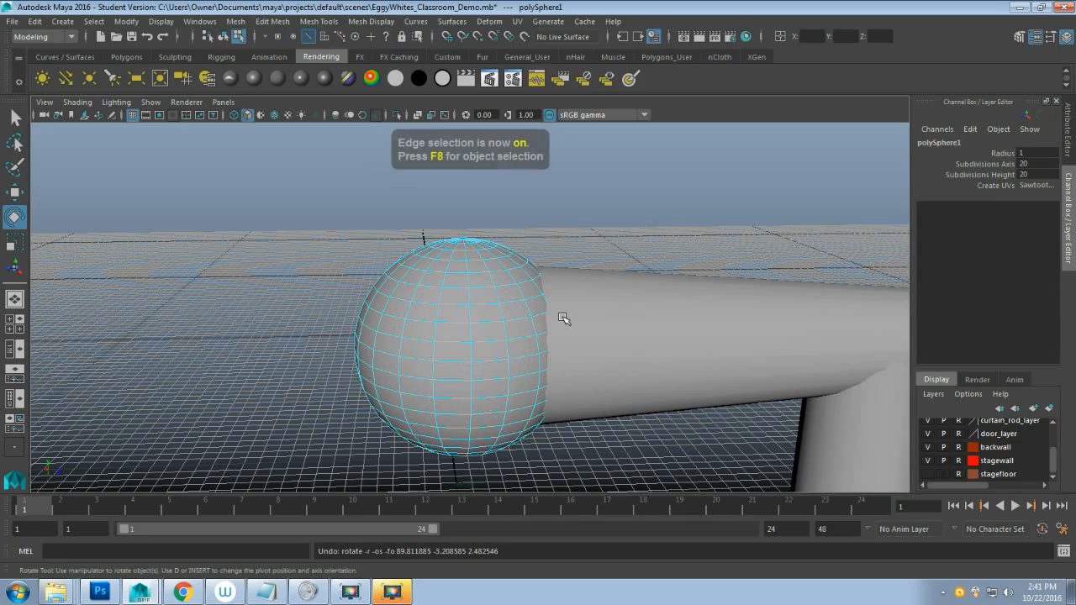
pyautogui.scroll(5, 532, 344)
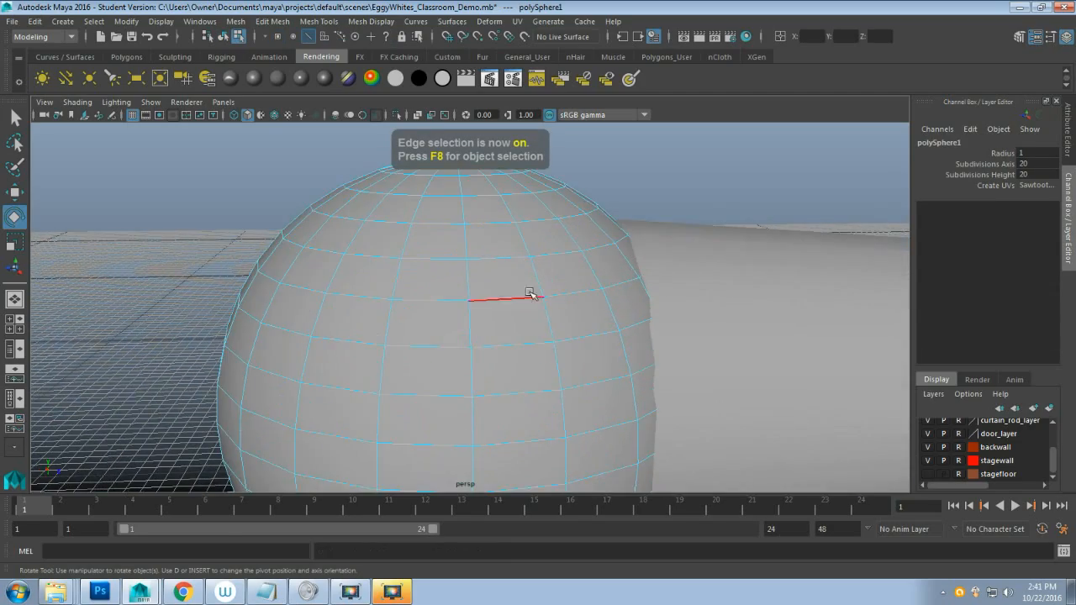
pyautogui.keyDown('alt'); pyautogui.moveTo(530, 295); pyautogui.dragTo(493, 282); pyautogui.keyUp('alt')
pyautogui.scroll(-10, 337, 384)
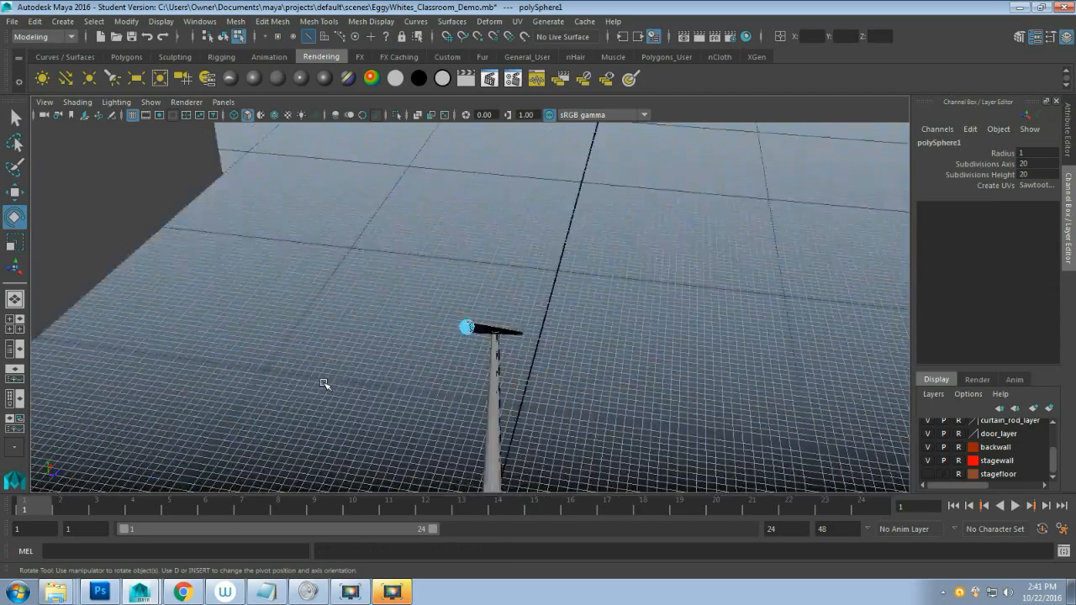
pyautogui.scroll(8, 441, 372)
pyautogui.keyDown('alt'); pyautogui.moveTo(449, 378); pyautogui.dragTo(478, 360); pyautogui.keyUp('alt')
pyautogui.scroll(2, 478, 359)
pyautogui.scroll(6, 480, 361)
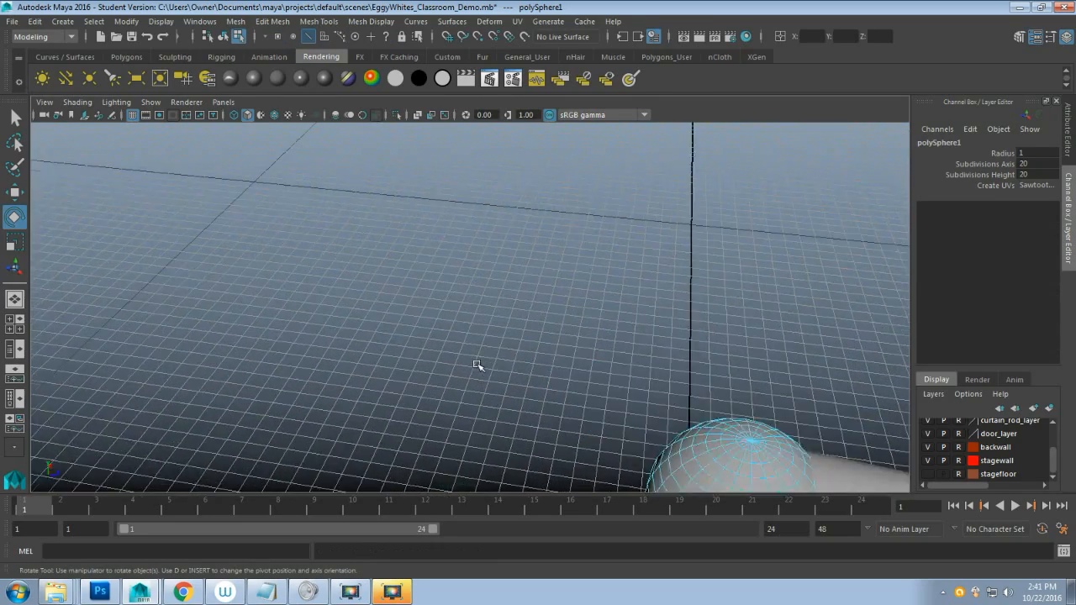
pyautogui.keyDown('alt'); pyautogui.moveTo(480, 364); pyautogui.dragTo(231, 201, button='middle'); pyautogui.keyUp('alt')
pyautogui.keyDown('alt'); pyautogui.moveTo(365, 307); pyautogui.dragTo(191, 334); pyautogui.keyUp('alt')
pyautogui.scroll(5, 202, 339)
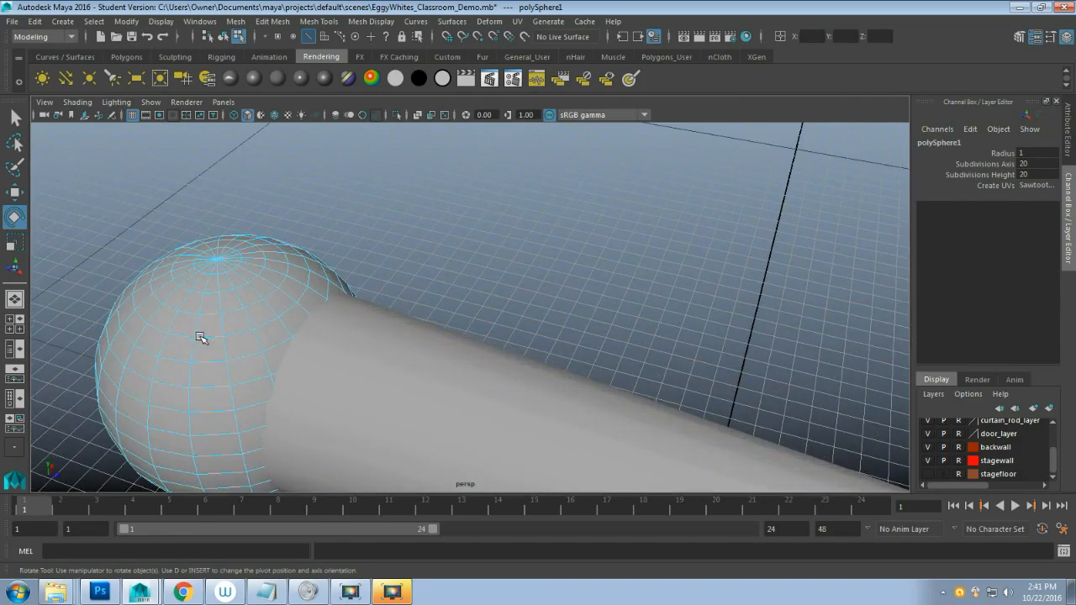
pyautogui.keyDown('alt'); pyautogui.moveTo(194, 331); pyautogui.dragTo(458, 324, button='middle'); pyautogui.keyUp('alt')
pyautogui.scroll(5, 436, 374)
pyautogui.keyDown('alt'); pyautogui.moveTo(458, 325); pyautogui.dragTo(462, 336); pyautogui.keyUp('alt')
pyautogui.keyDown('alt'); pyautogui.moveTo(462, 336); pyautogui.dragTo(345, 264, button='middle'); pyautogui.keyUp('alt')
pyautogui.keyDown('alt'); pyautogui.moveTo(345, 264); pyautogui.dragTo(374, 305); pyautogui.keyUp('alt')
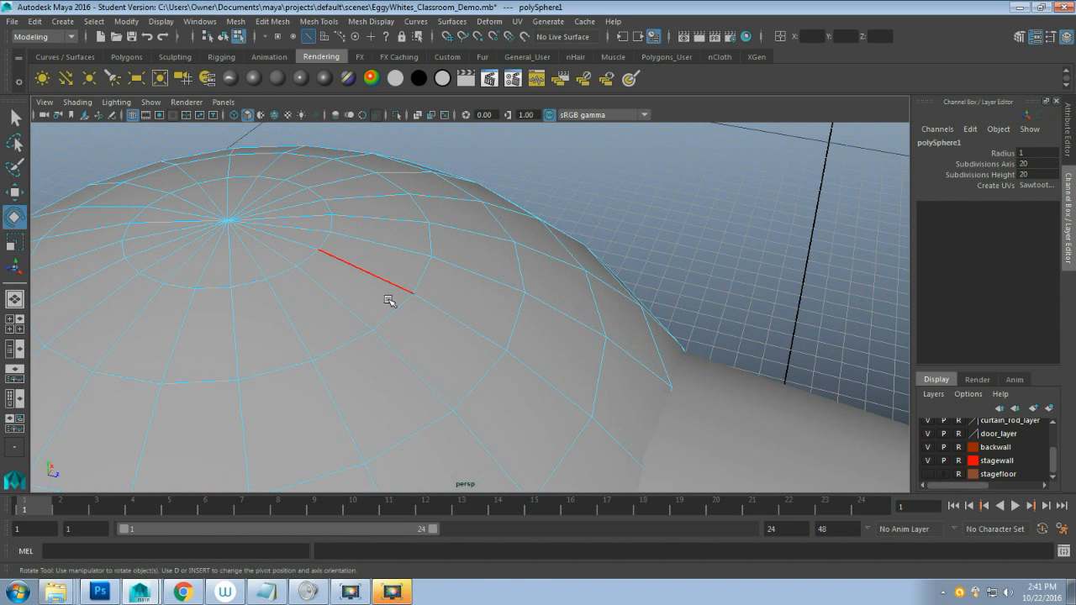
# In the top view, select every other edge radiating from the sphere's top pole and delete the selected edges.
pyautogui.press('space')
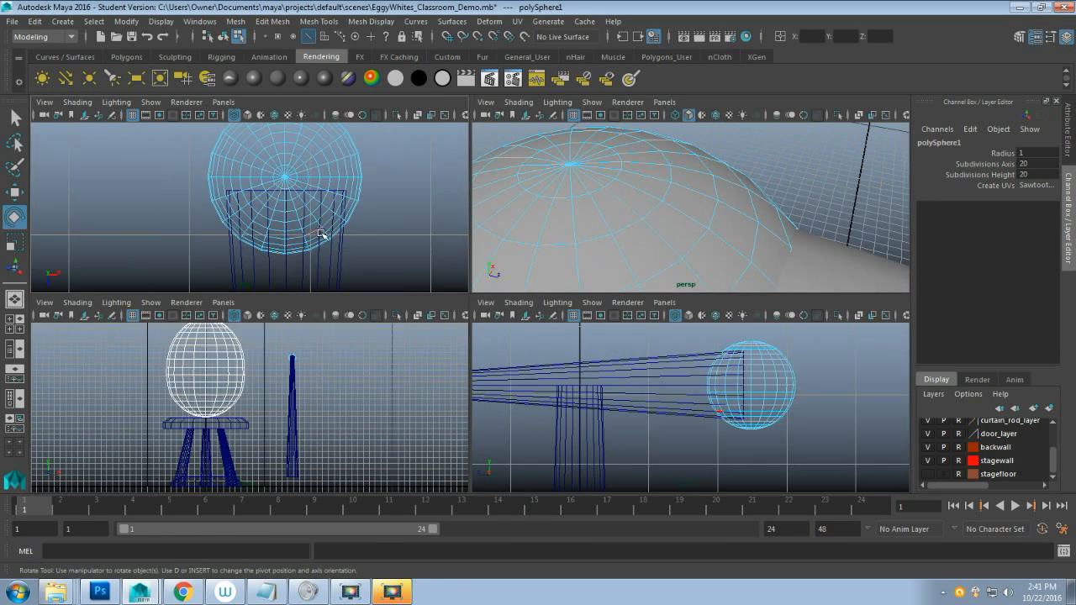
pyautogui.press('space')
pyautogui.scroll(4, 492, 354)
pyautogui.scroll(2, 495, 353)
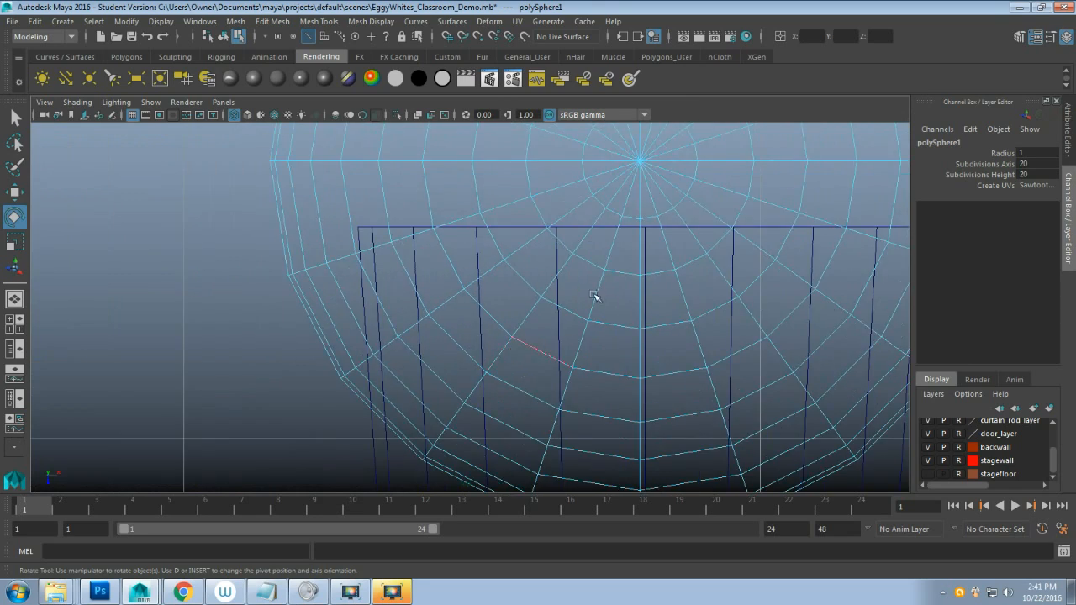
pyautogui.keyDown('alt'); pyautogui.moveTo(613, 282); pyautogui.dragTo(405, 389, button='middle'); pyautogui.keyUp('alt')
pyautogui.scroll(1, 395, 376)
pyautogui.scroll(1, 394, 376)
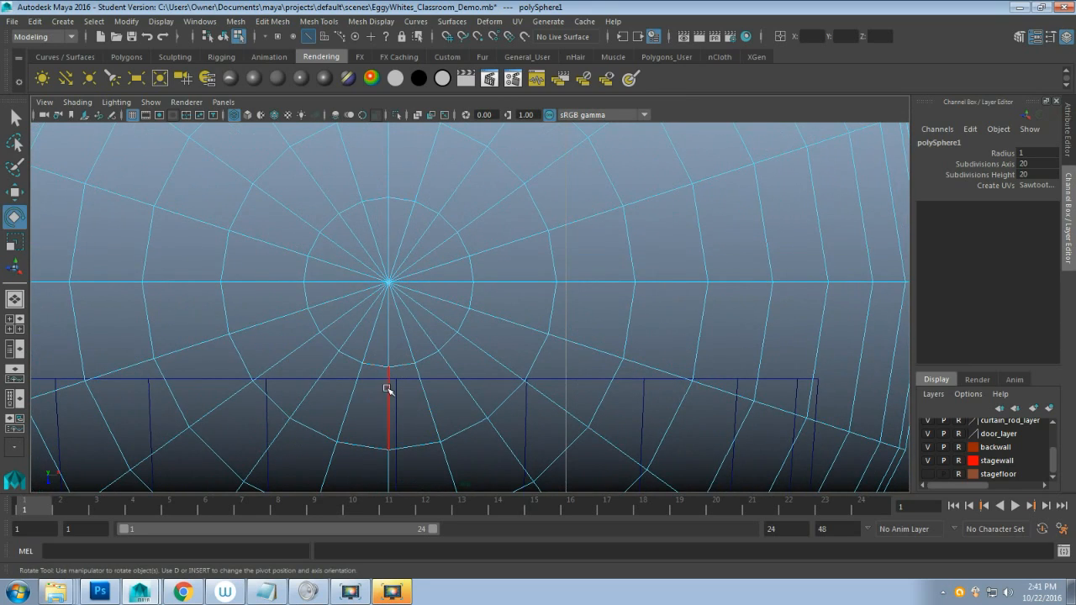
pyautogui.press('F10')
pyautogui.click(375, 341)
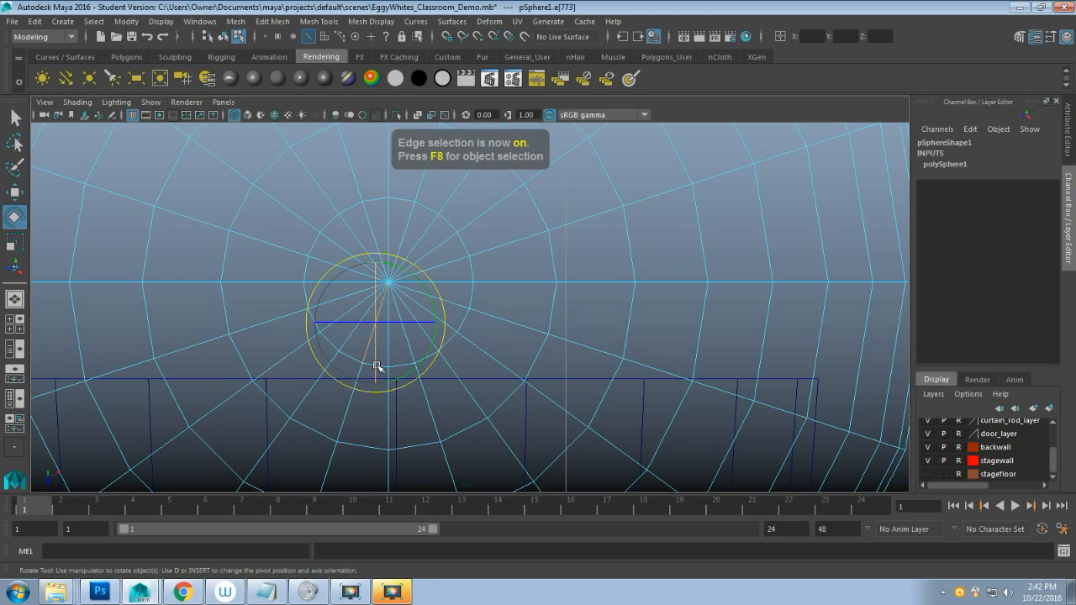
pyautogui.press('q')
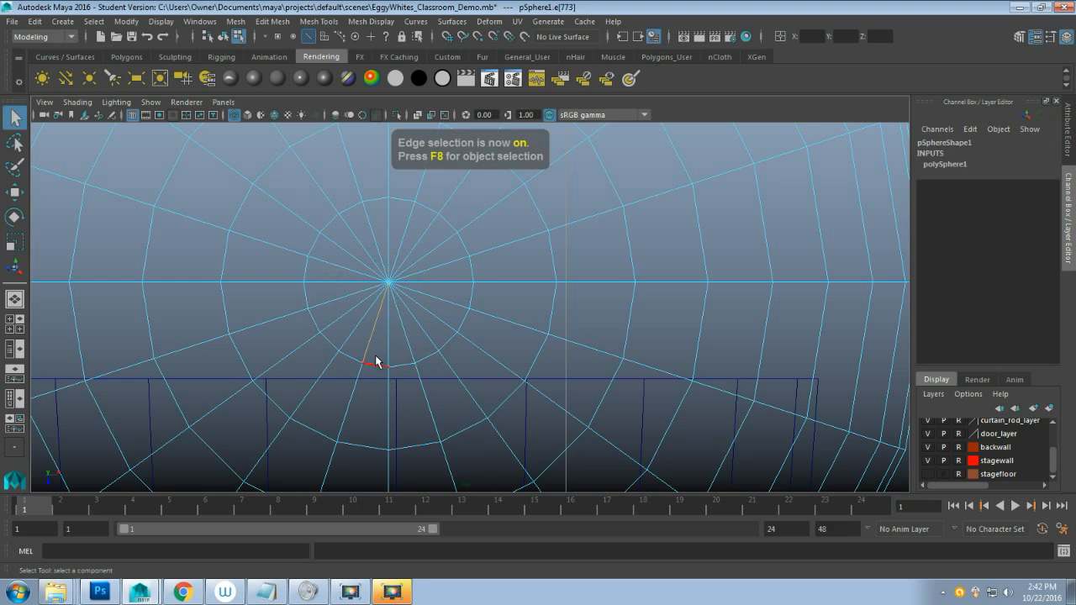
pyautogui.keyDown('shift'); pyautogui.click(343, 318); pyautogui.keyUp('shift')
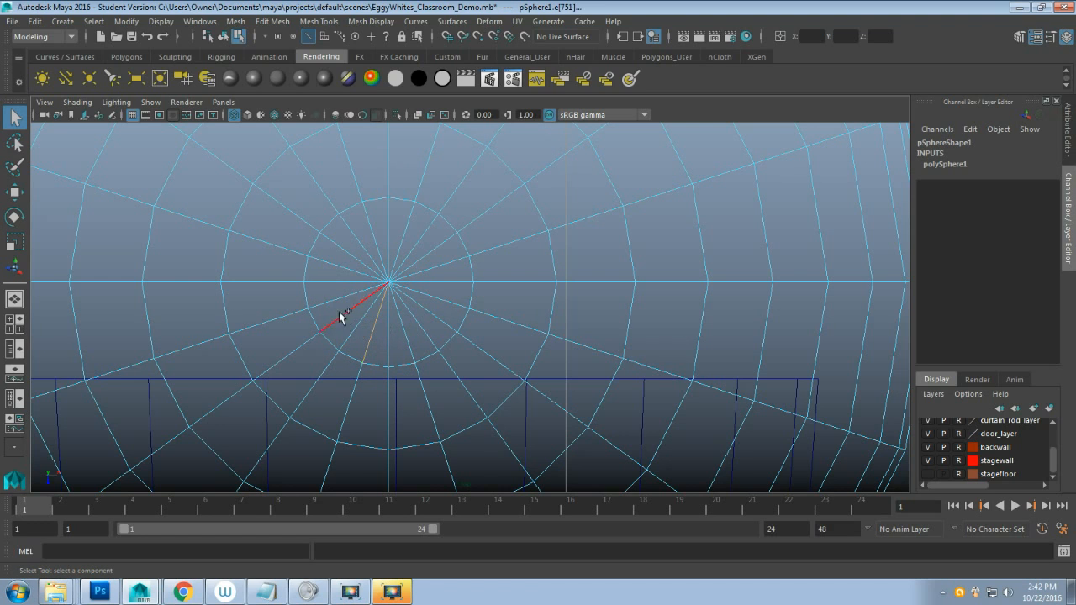
pyautogui.keyDown('shift'); pyautogui.click(373, 338); pyautogui.keyUp('shift')
pyautogui.keyDown('shift'); pyautogui.click(329, 283); pyautogui.keyUp('shift')
pyautogui.keyDown('shift'); pyautogui.click(344, 248); pyautogui.keyUp('shift')
pyautogui.keyDown('shift'); pyautogui.moveTo(364, 221); pyautogui.dragTo(378, 238); pyautogui.keyUp('shift')
pyautogui.keyDown('shift'); pyautogui.click(379, 233); pyautogui.keyUp('shift')
pyautogui.keyDown('shift'); pyautogui.click(415, 229); pyautogui.keyUp('shift')
pyautogui.keyDown('shift'); pyautogui.moveTo(454, 258); pyautogui.dragTo(455, 286); pyautogui.keyUp('shift')
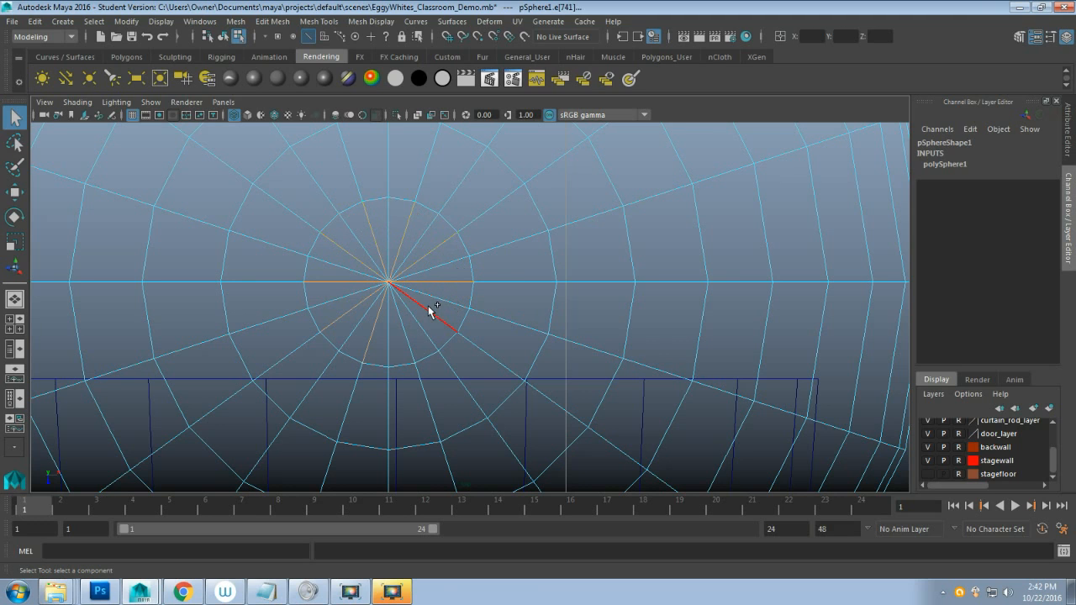
pyautogui.keyDown('shift'); pyautogui.click(439, 325); pyautogui.keyUp('shift')
pyautogui.keyDown('shift'); pyautogui.click(401, 329); pyautogui.keyUp('shift')
pyautogui.click(516, 299)
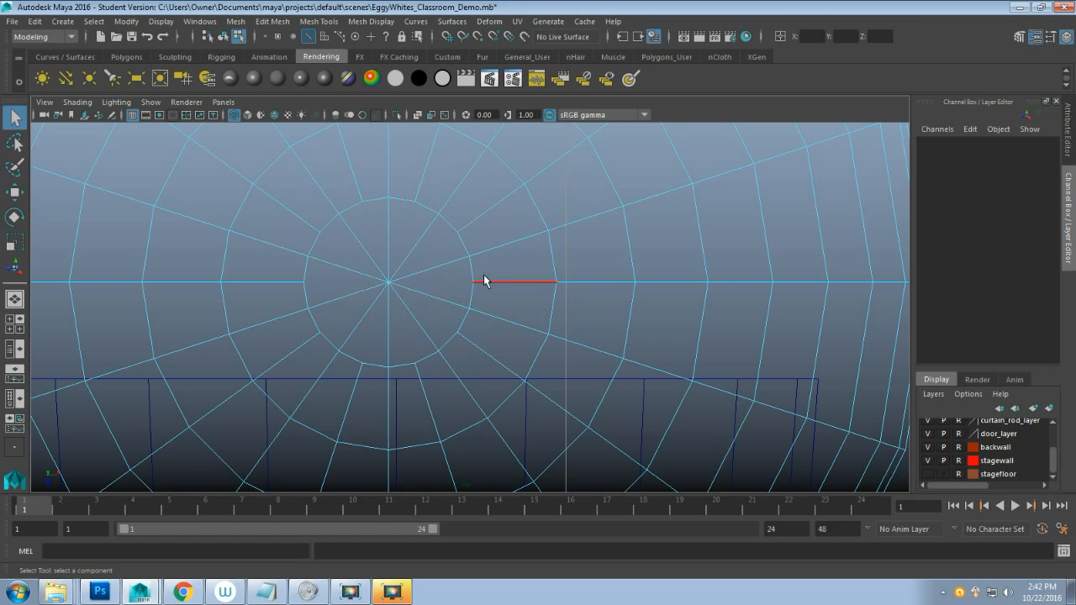
pyautogui.click(408, 278)
# Return to object selection in the perspective view and select the whole microphone head sphere.
pyautogui.press('space')
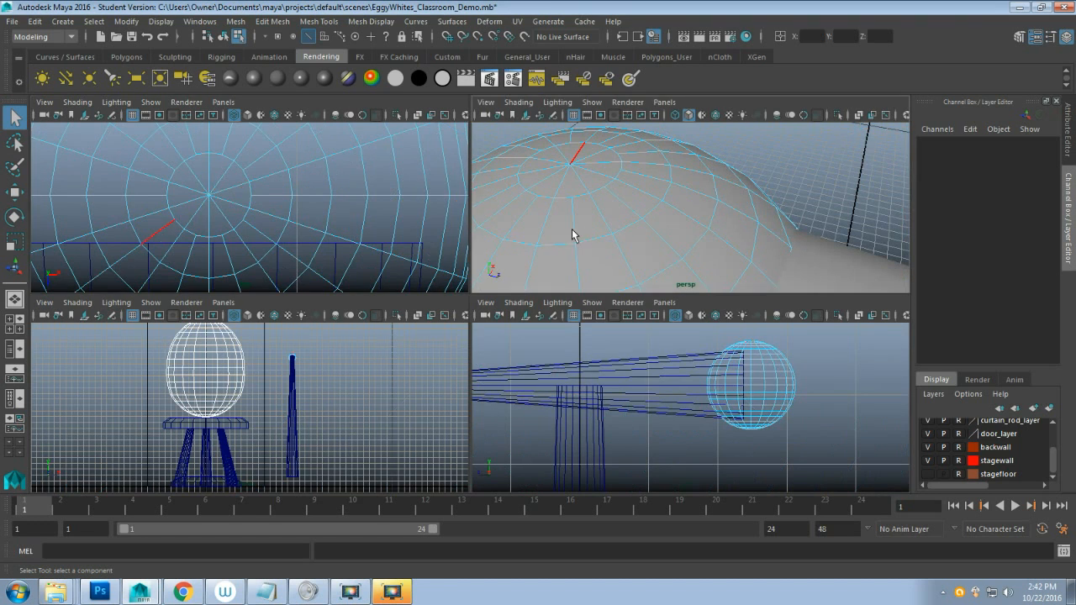
pyautogui.press('space')
pyautogui.scroll(-3, 305, 322)
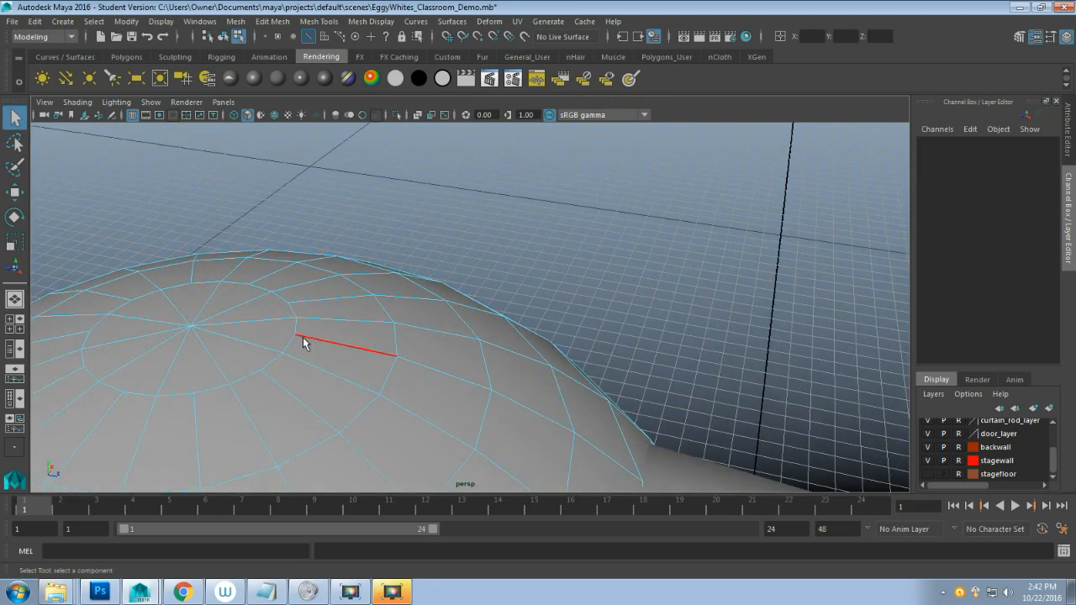
pyautogui.scroll(-6, 303, 340)
pyautogui.keyDown('alt'); pyautogui.moveTo(389, 365); pyautogui.dragTo(399, 212, button='middle'); pyautogui.keyUp('alt')
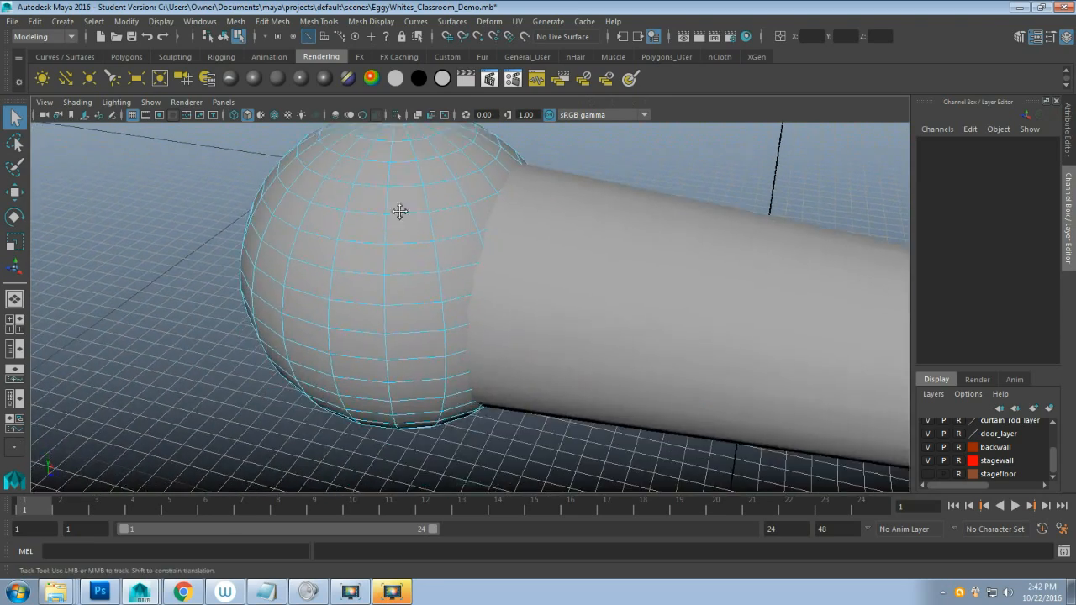
pyautogui.keyDown('alt'); pyautogui.moveTo(400, 212); pyautogui.dragTo(428, 402); pyautogui.keyUp('alt')
pyautogui.moveTo(416, 365); pyautogui.dragTo(464, 196, button='right')
pyautogui.click(392, 324)
# In the top view, select the microphone's stand pole, tapered body and head sphere together.
pyautogui.press('space')
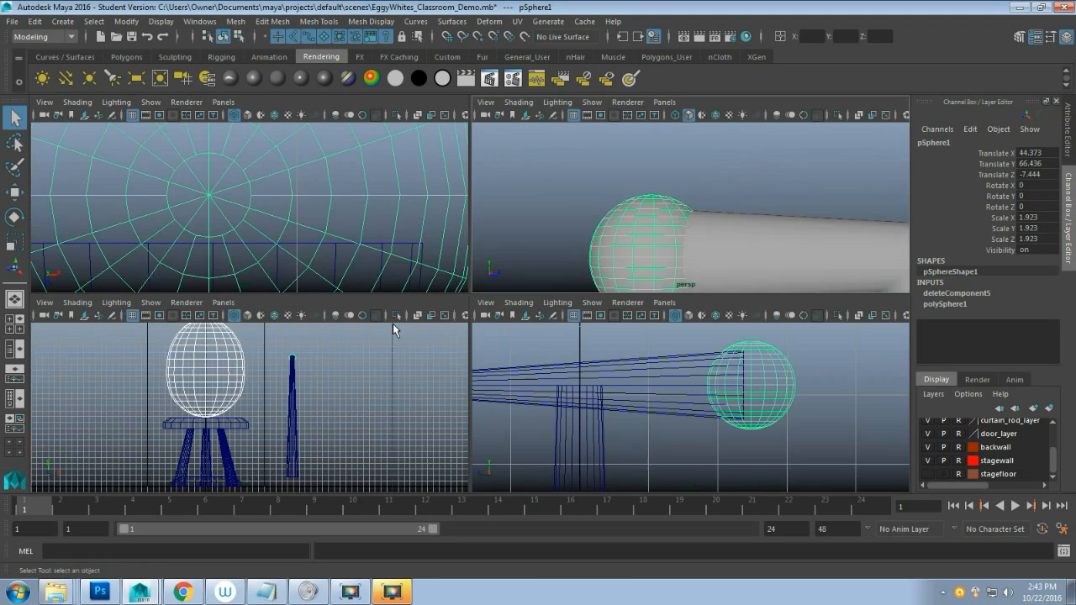
pyautogui.press('space')
pyautogui.scroll(-15, 356, 314)
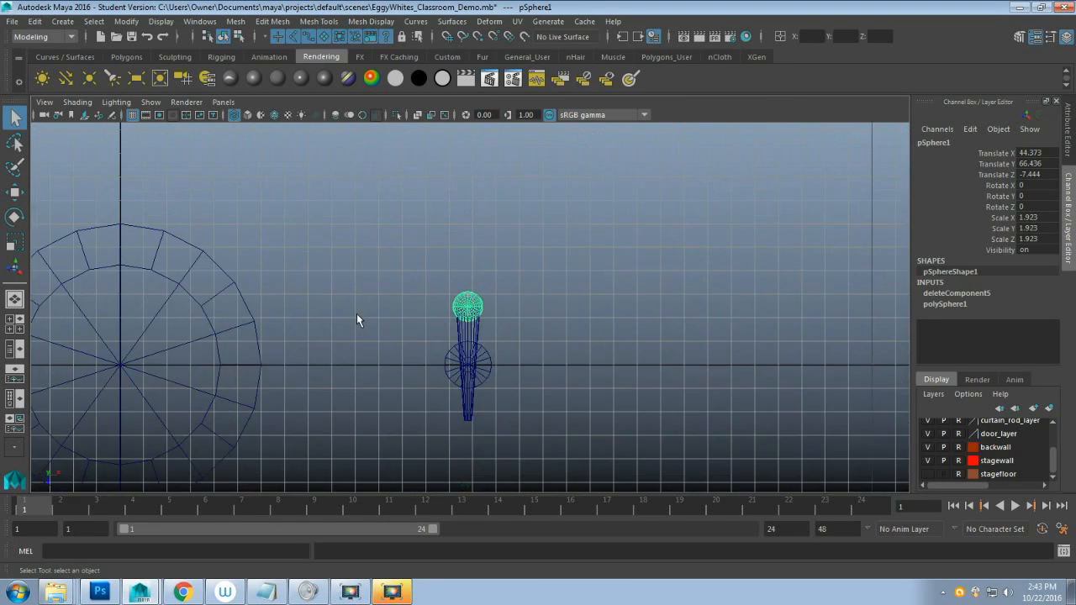
pyautogui.scroll(2, 354, 370)
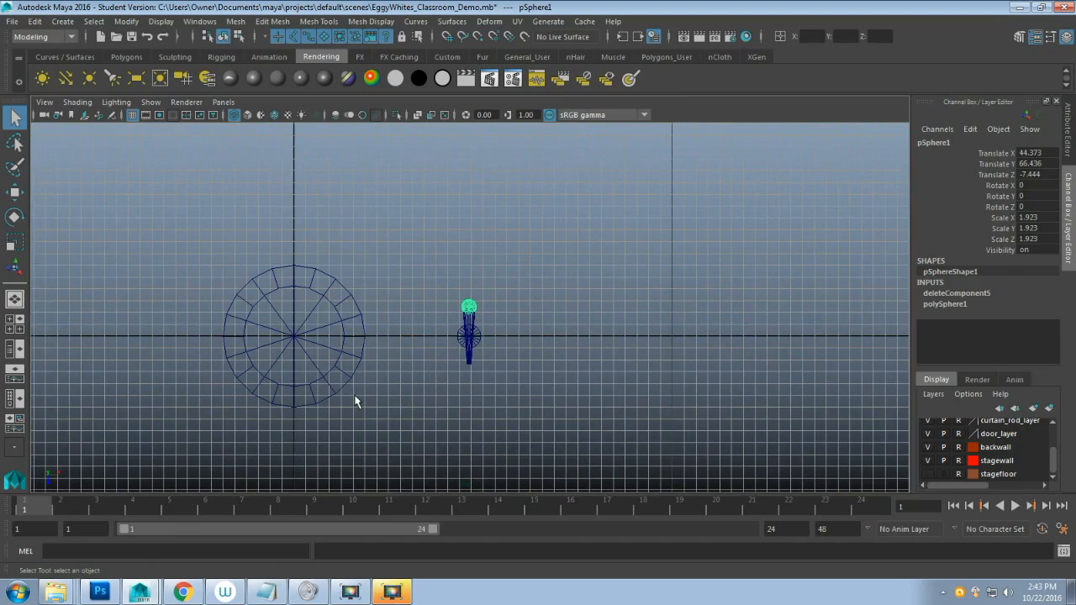
pyautogui.scroll(-10, 355, 402)
pyautogui.scroll(8, 355, 401)
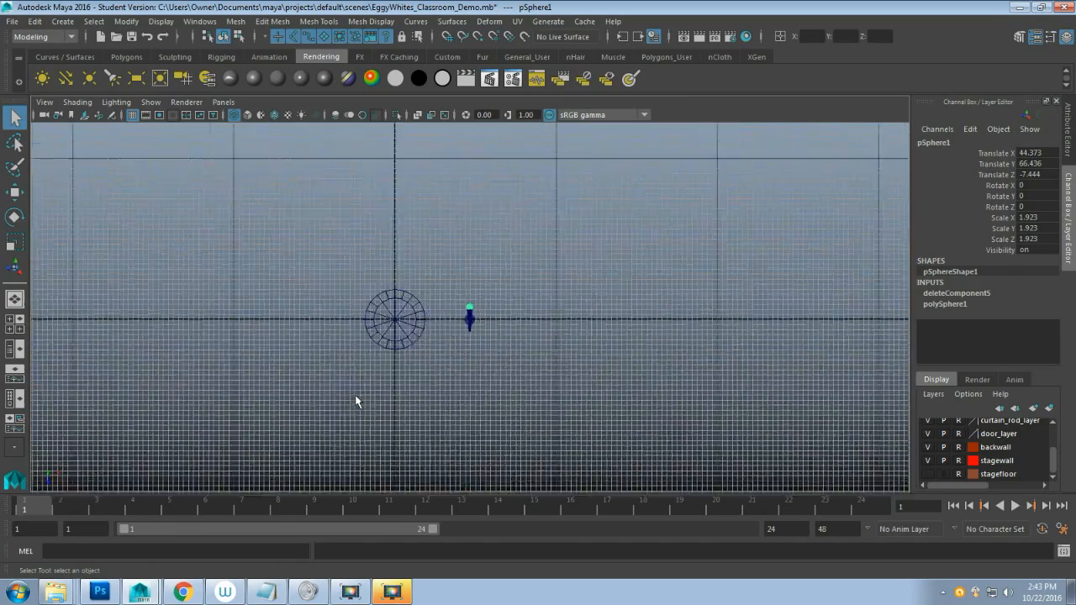
pyautogui.press('f')
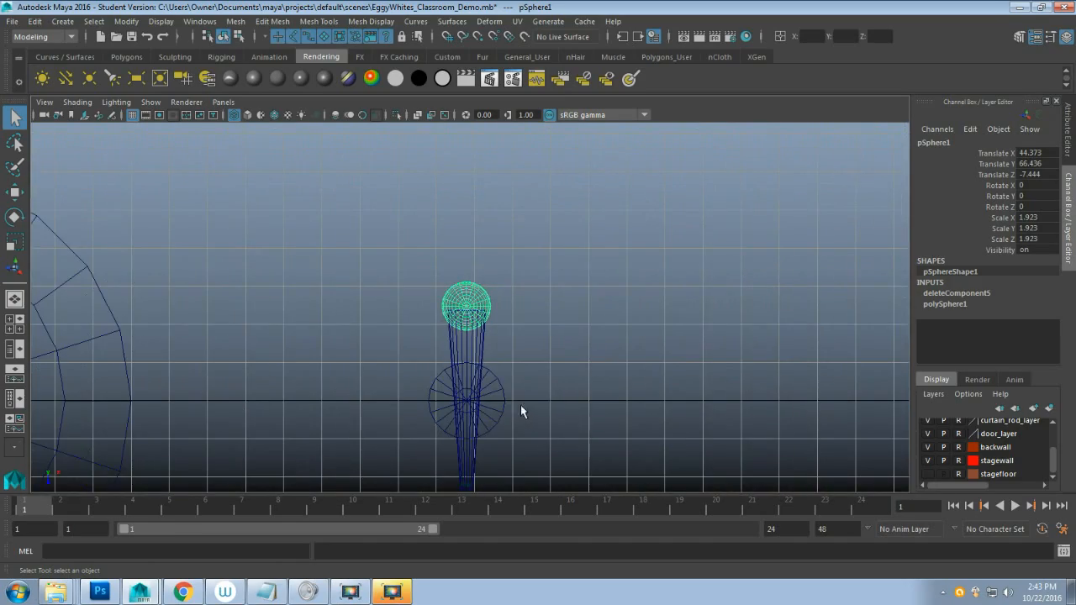
pyautogui.click(494, 404)
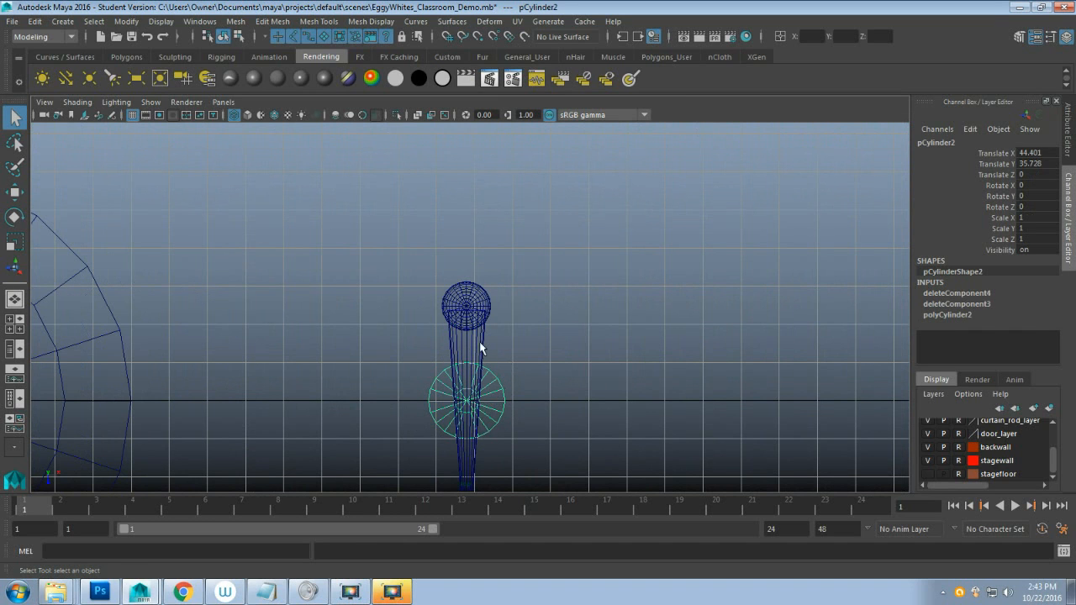
pyautogui.click(101, 337)
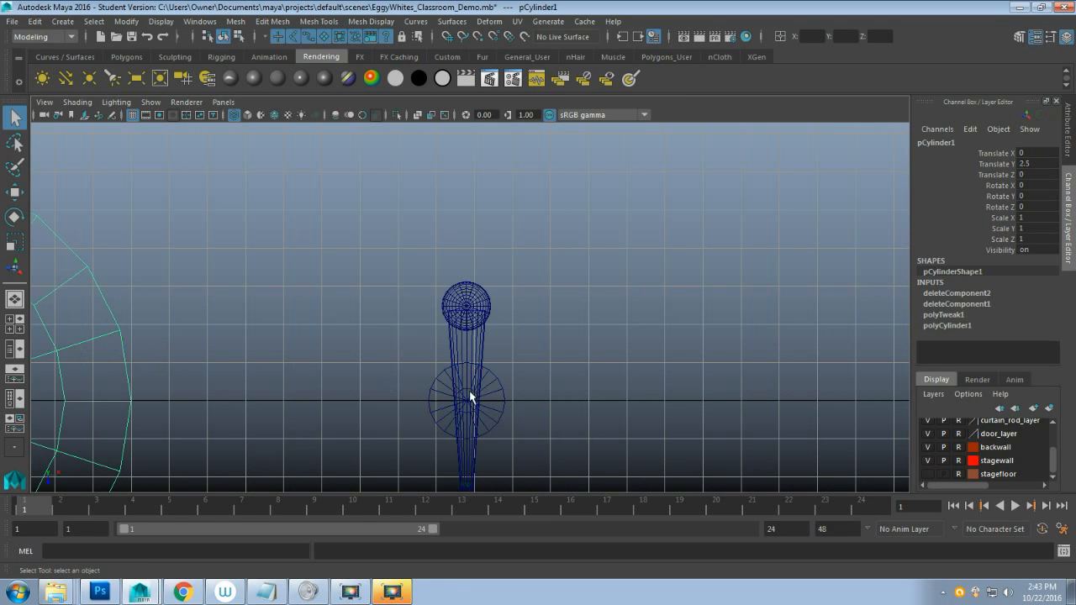
pyautogui.click(507, 416)
pyautogui.click(497, 405)
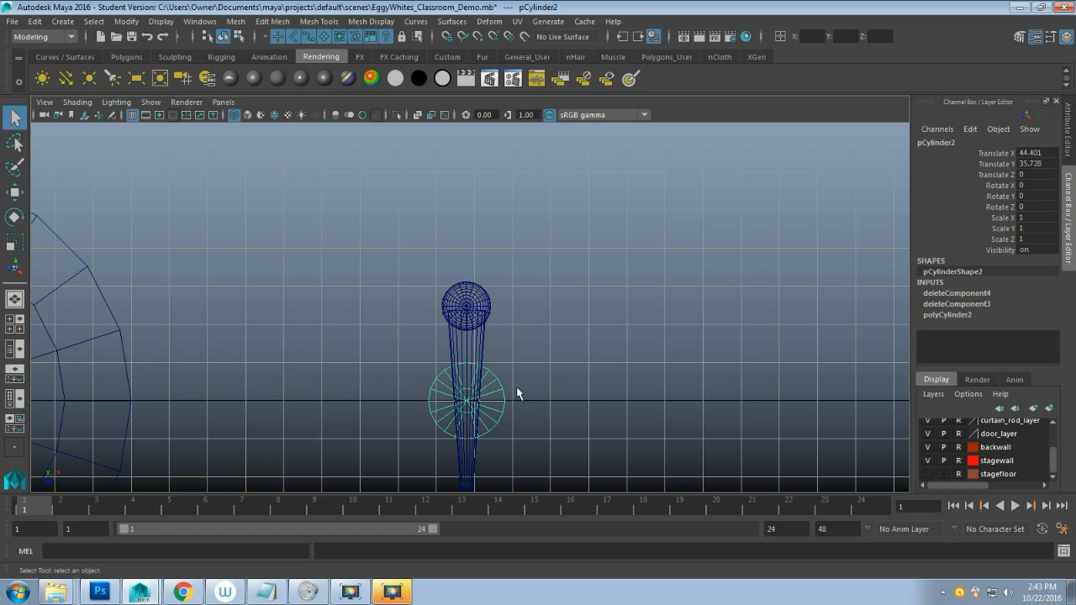
pyautogui.keyDown('shift'); pyautogui.click(476, 339); pyautogui.keyUp('shift')
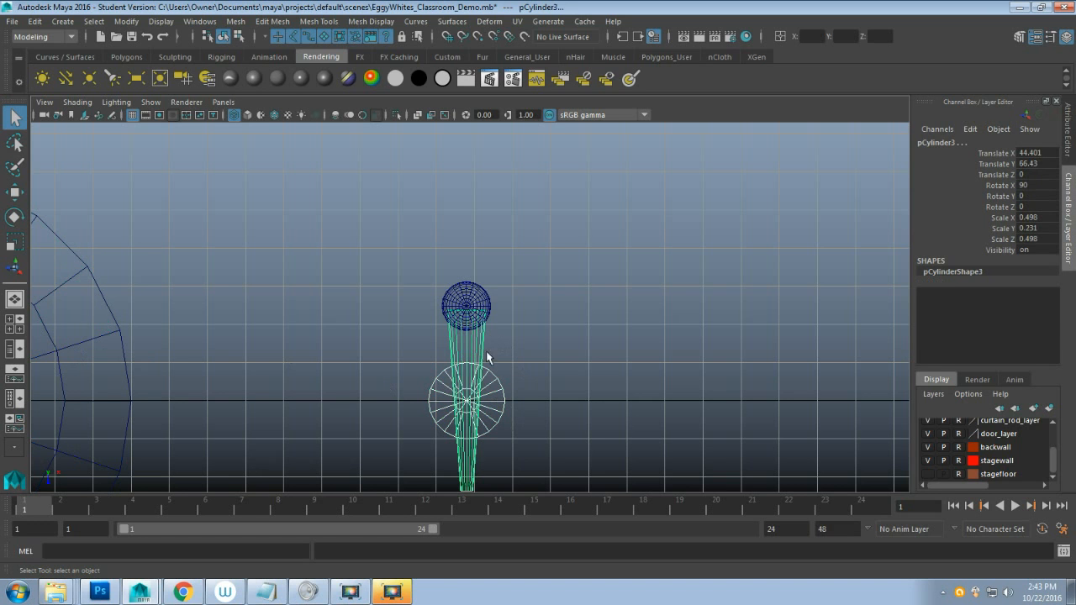
pyautogui.keyDown('shift'); pyautogui.click(476, 295); pyautogui.keyUp('shift')
# Move the selected stand, tapered body and sphere along the X axis, snapping them to Translate X 0.
pyautogui.scroll(-3, 543, 420)
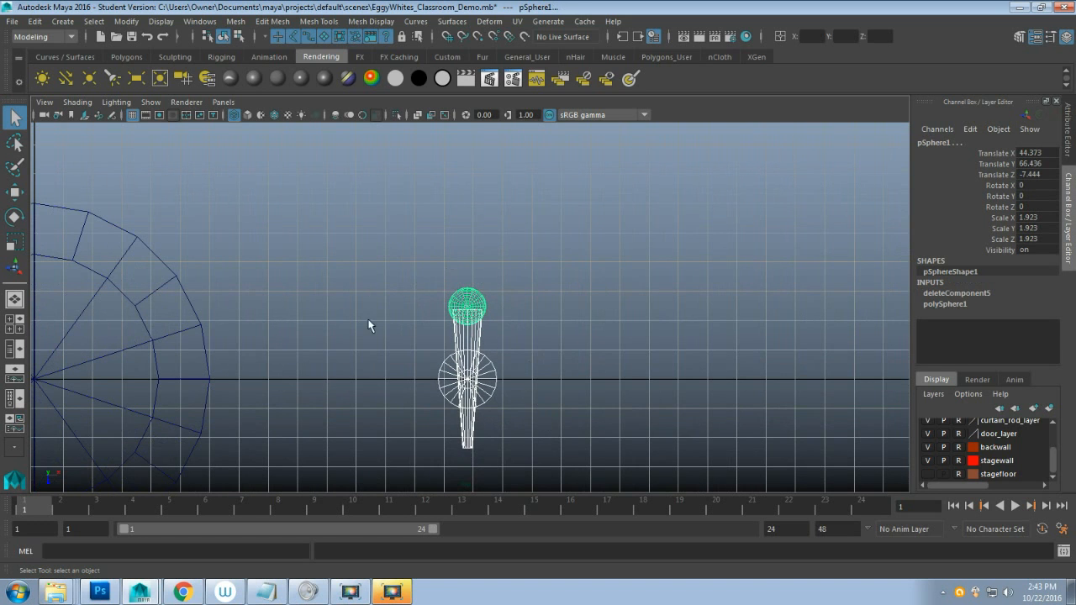
pyautogui.keyDown('alt'); pyautogui.moveTo(367, 323); pyautogui.dragTo(429, 393); pyautogui.keyUp('alt')
pyautogui.scroll(-2, 429, 393)
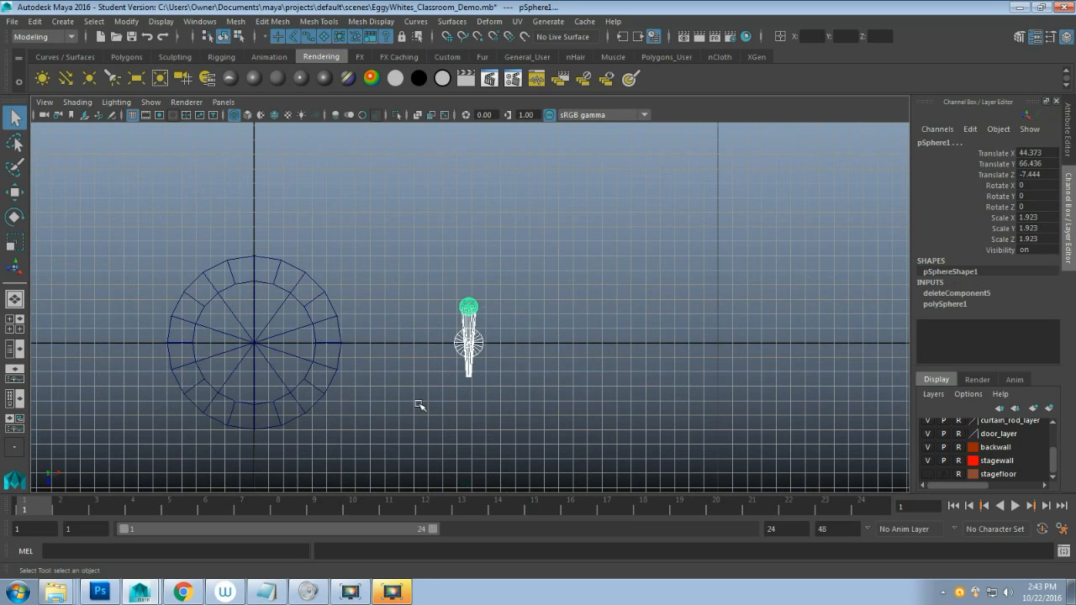
pyautogui.press('w')
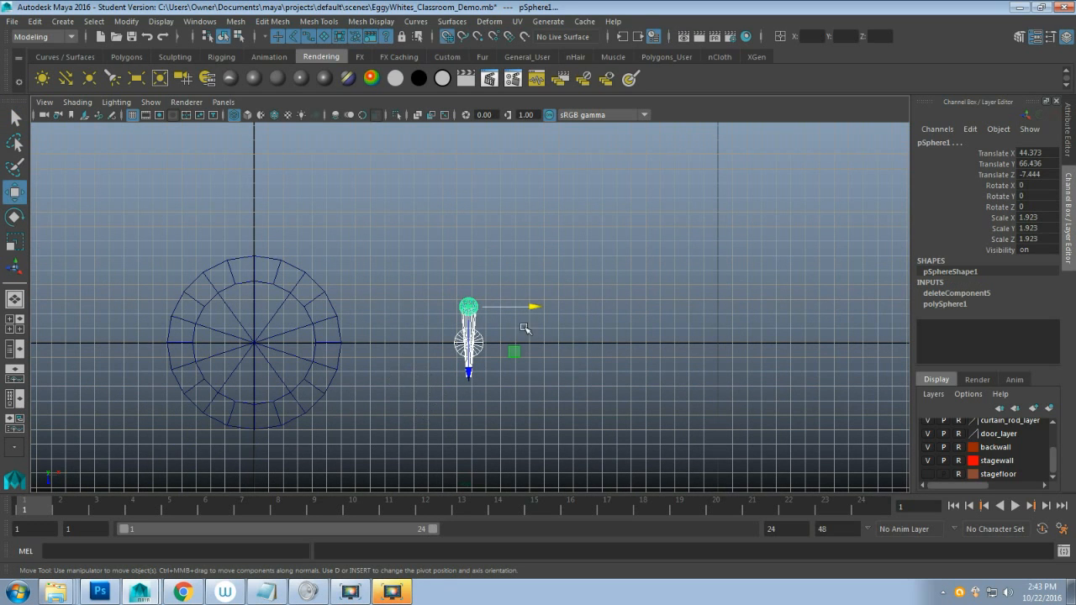
pyautogui.moveTo(535, 306); pyautogui.dragTo(320, 306)
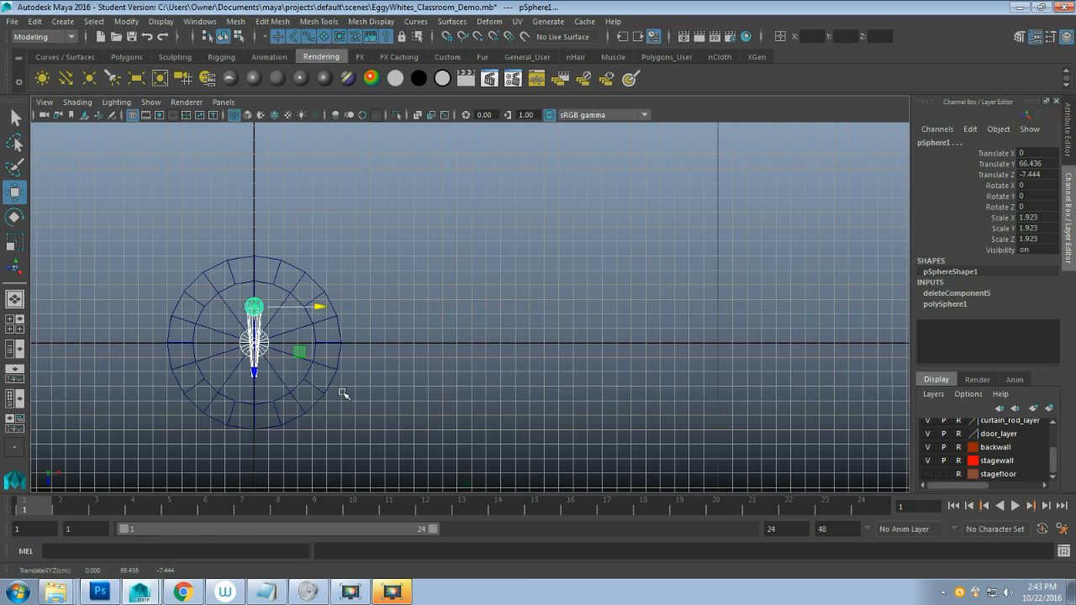
# Examine the relocated microphone and stand in the top and perspective views, closing in on the head, body and pole joints.
pyautogui.press('f')
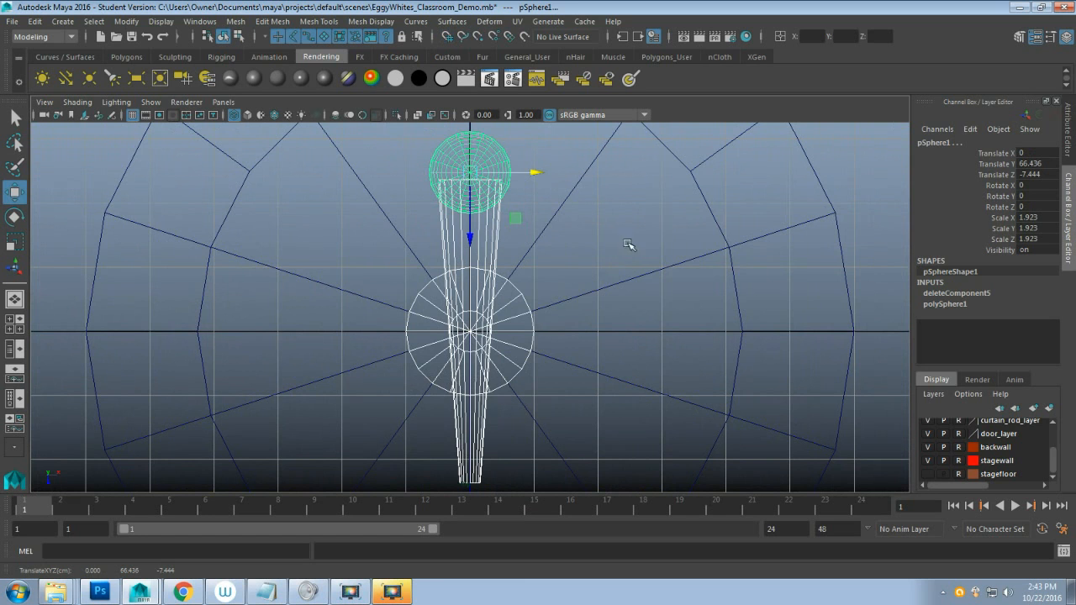
pyautogui.keyDown('alt'); pyautogui.moveTo(630, 243); pyautogui.dragTo(579, 420, button='middle'); pyautogui.keyUp('alt')
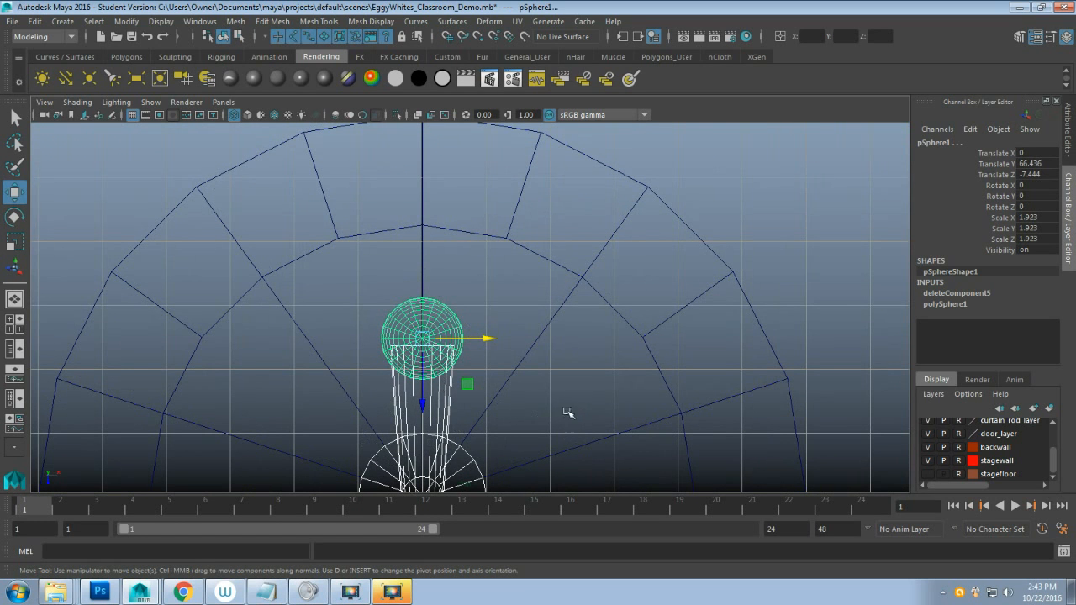
pyautogui.keyDown('alt'); pyautogui.moveTo(567, 412); pyautogui.dragTo(493, 318, button='middle'); pyautogui.keyUp('alt')
pyautogui.press('space')
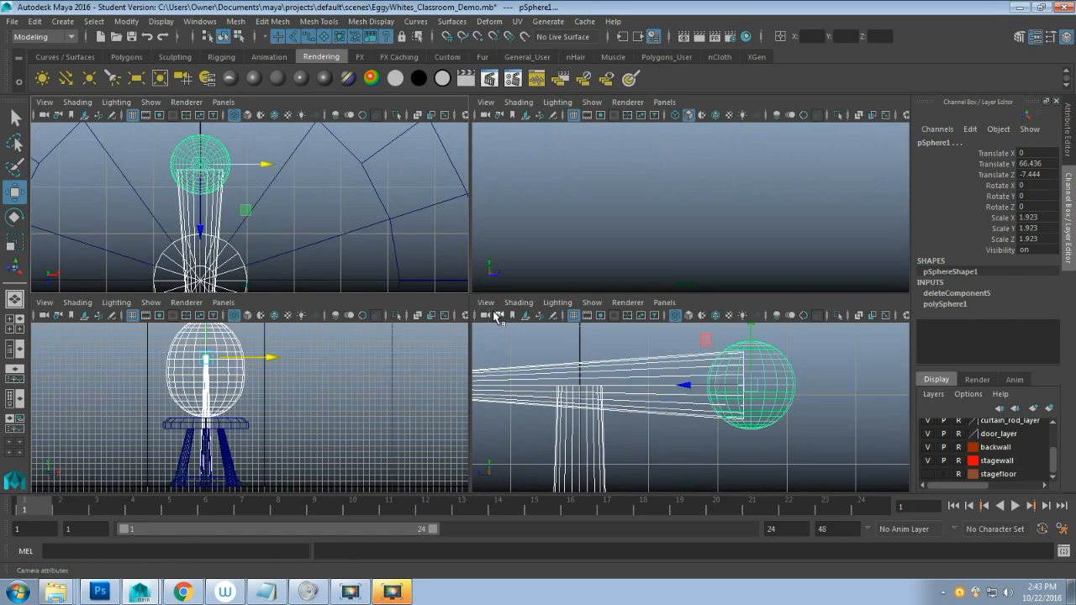
pyautogui.press('space')
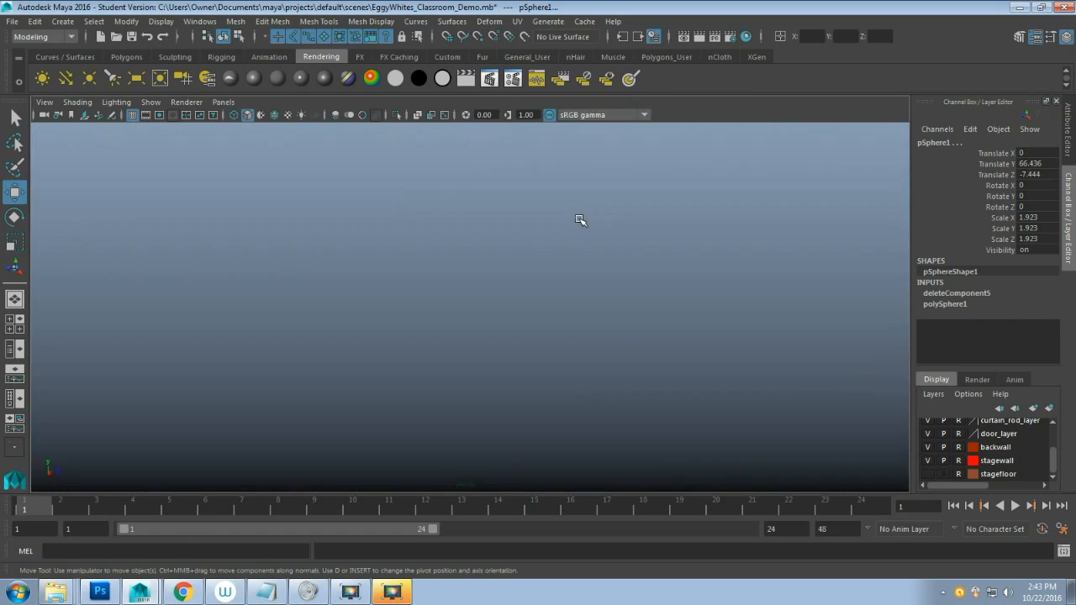
pyautogui.scroll(-5, 514, 355)
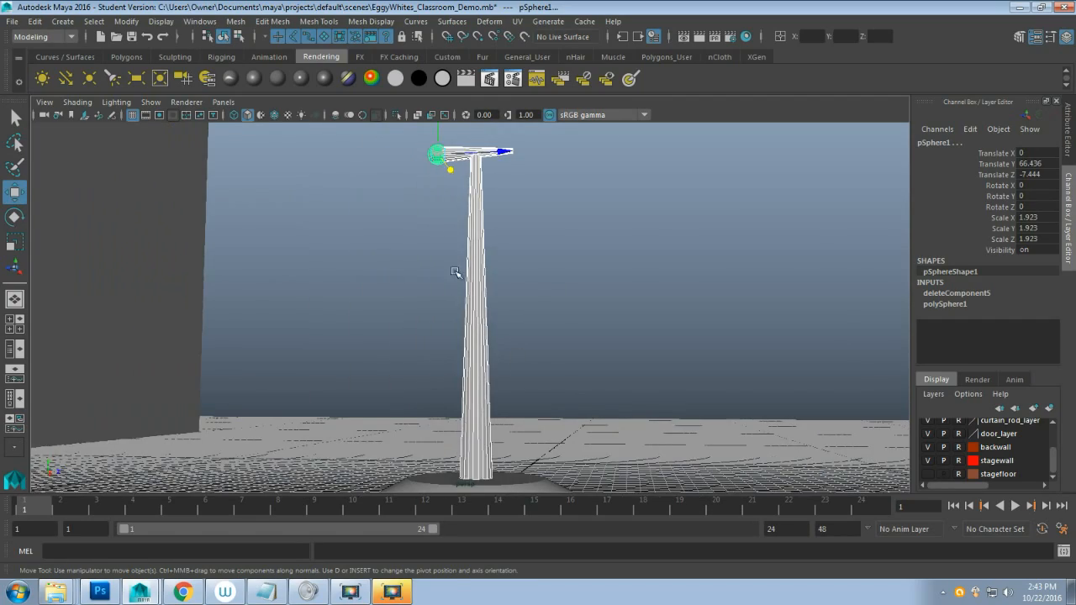
pyautogui.keyDown('alt'); pyautogui.moveTo(457, 271); pyautogui.dragTo(492, 444, button='middle'); pyautogui.keyUp('alt')
pyautogui.scroll(3, 493, 446)
pyautogui.keyDown('alt'); pyautogui.moveTo(492, 446); pyautogui.dragTo(551, 447); pyautogui.keyUp('alt')
pyautogui.scroll(2, 564, 439)
pyautogui.keyDown('alt'); pyautogui.moveTo(564, 440); pyautogui.dragTo(392, 445, button='middle'); pyautogui.keyUp('alt')
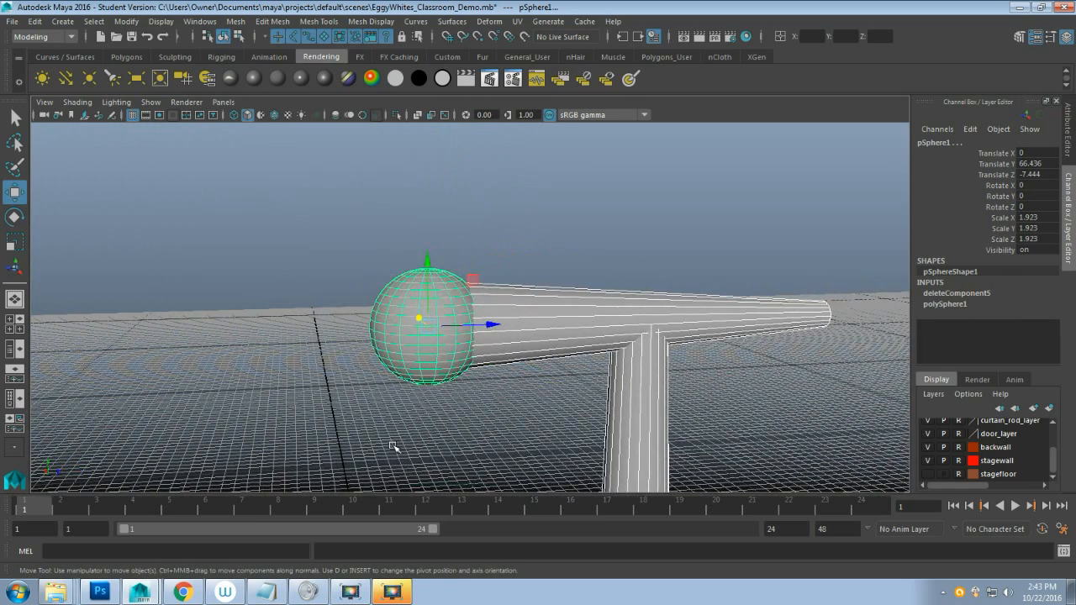
# In the side view, rotate only the microphone's head sphere 90 degrees in X, and clear the selection.
pyautogui.scroll(2, 394, 447)
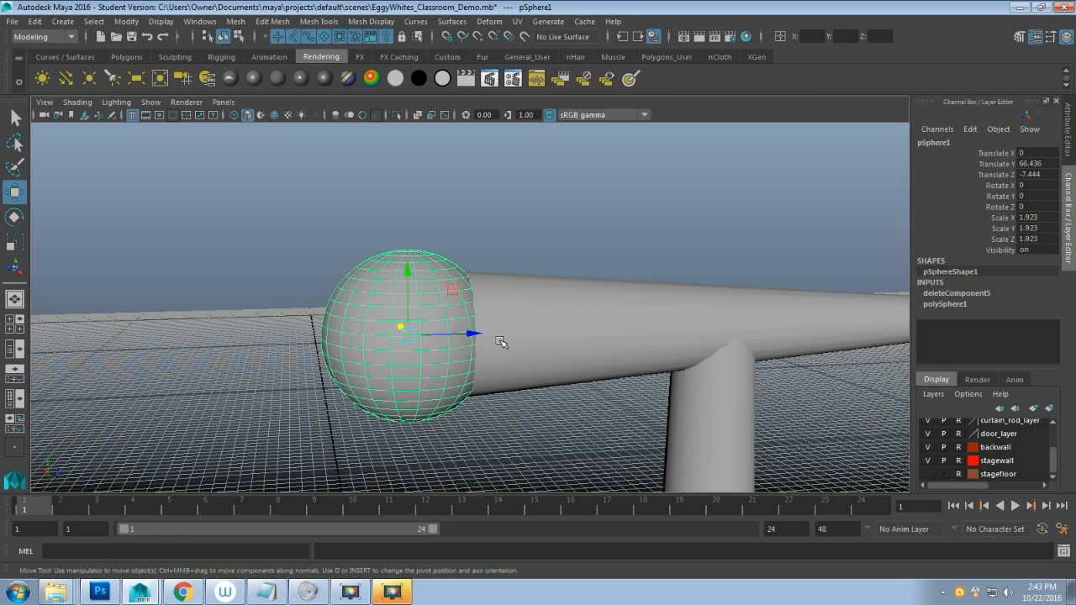
pyautogui.press('space')
pyautogui.press('space')
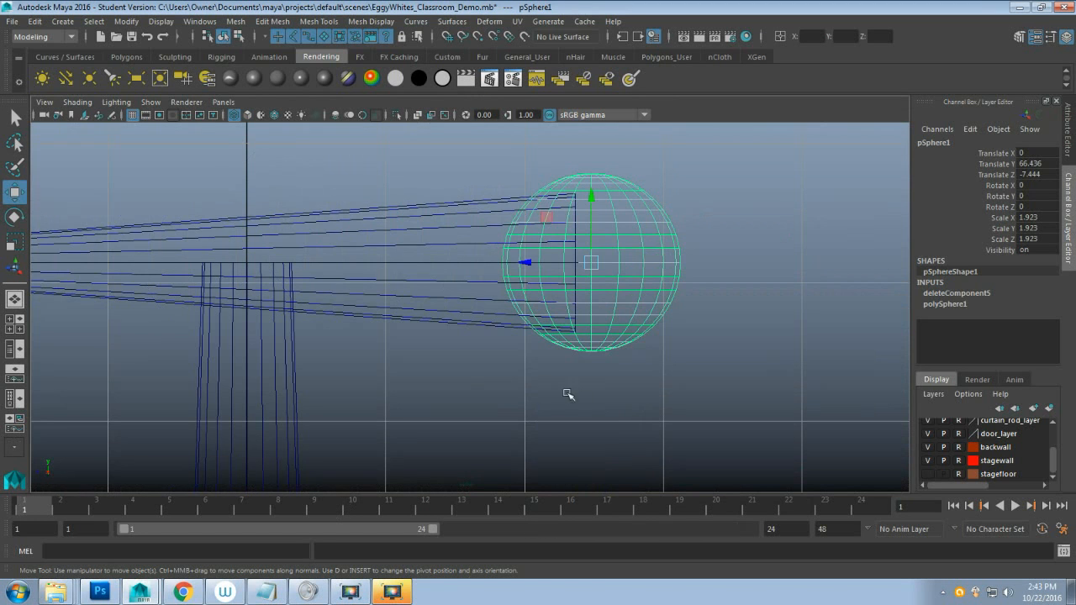
pyautogui.keyDown('alt'); pyautogui.moveTo(680, 362); pyautogui.dragTo(586, 360, button='middle'); pyautogui.keyUp('alt')
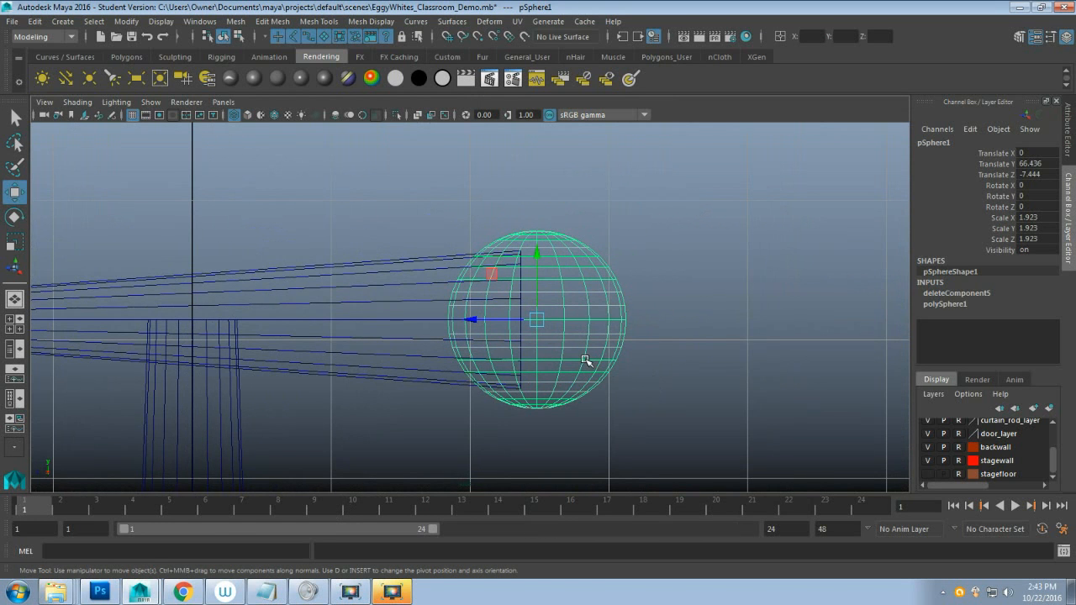
pyautogui.press('e')
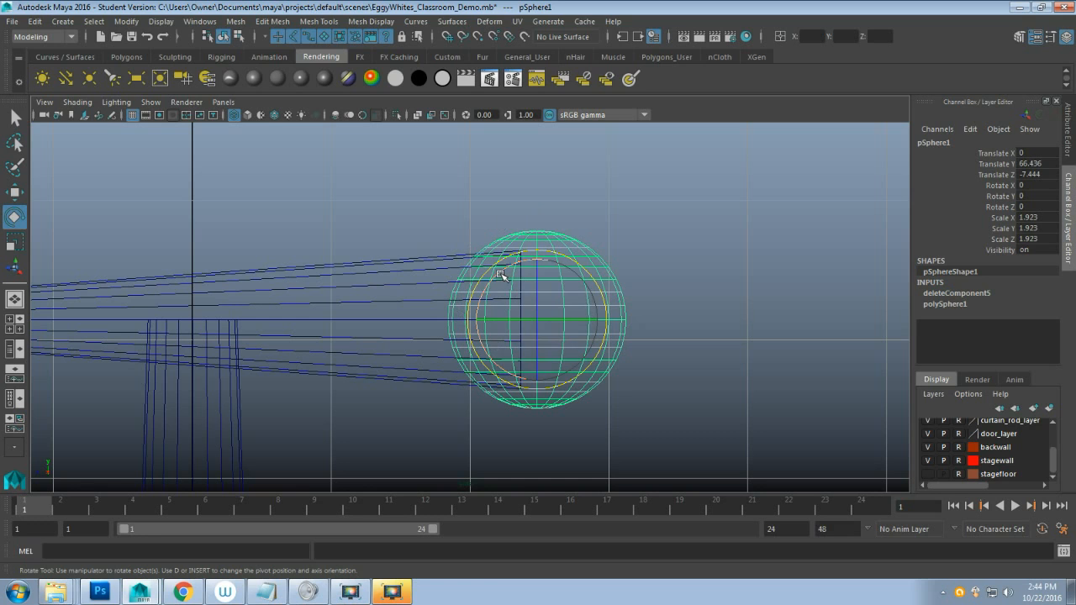
pyautogui.moveTo(500, 274); pyautogui.dragTo(427, 348)
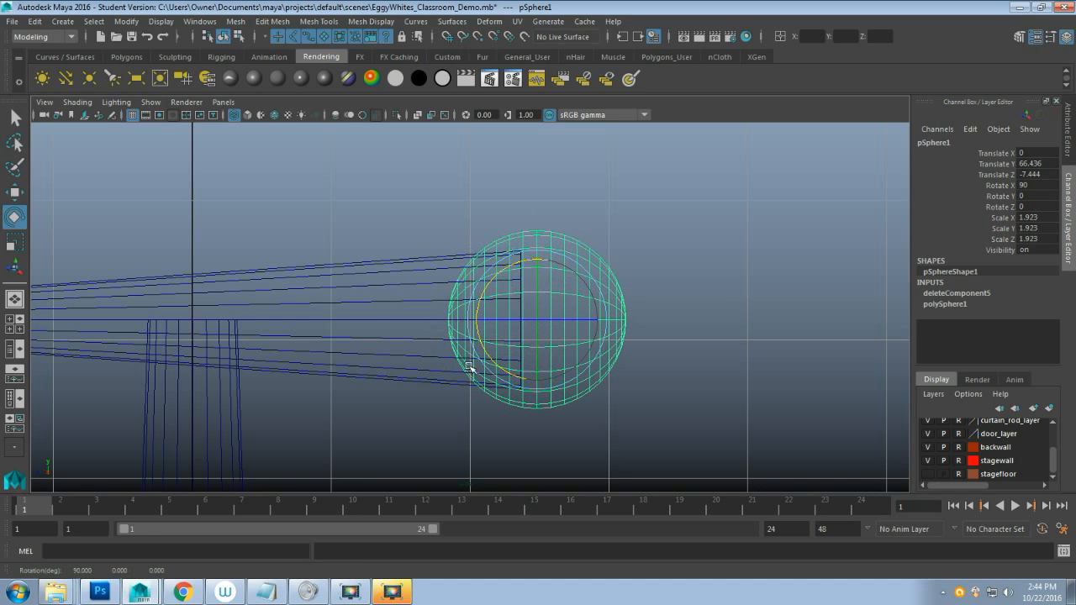
pyautogui.click(996, 185)
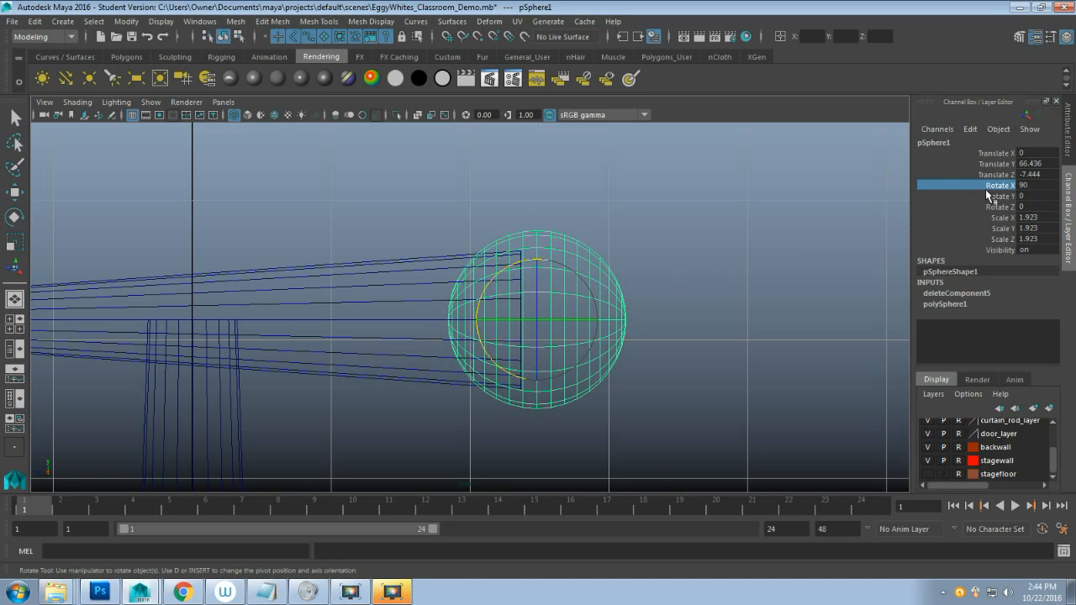
pyautogui.click(670, 328)
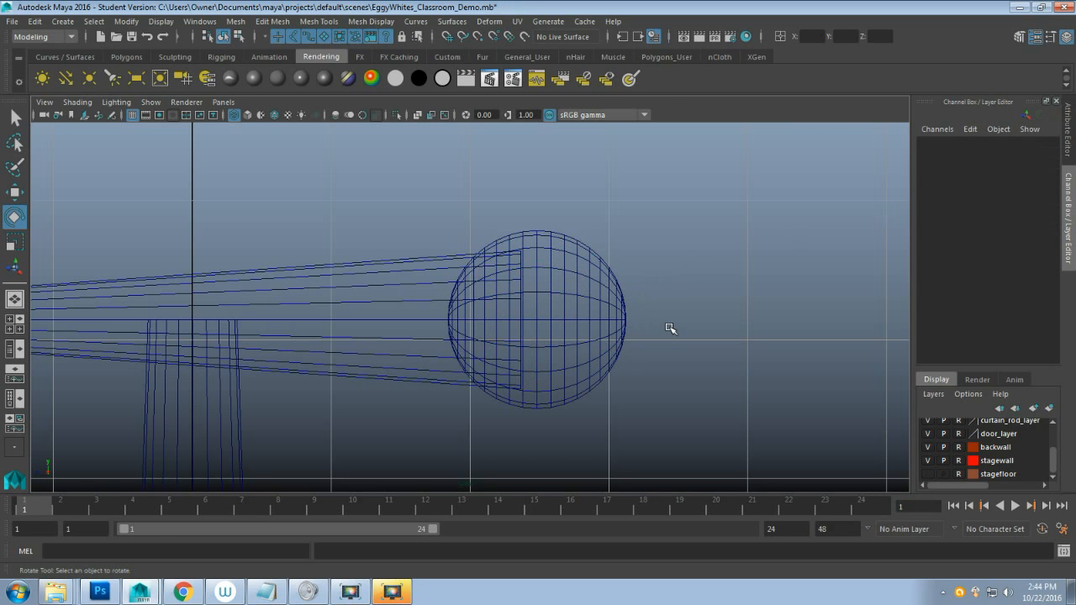
# In the perspective view, inspect the rotated sphere's pole and how the tapered body meets the sphere and stand pole.
pyautogui.press('space')
pyautogui.press('space')
pyautogui.click(473, 356)
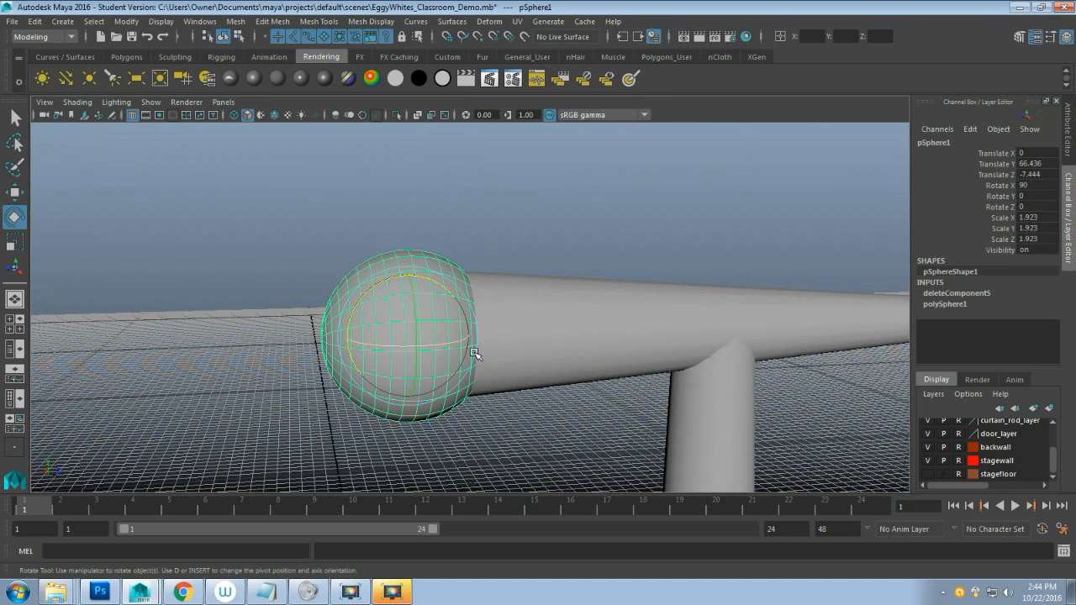
pyautogui.press('q')
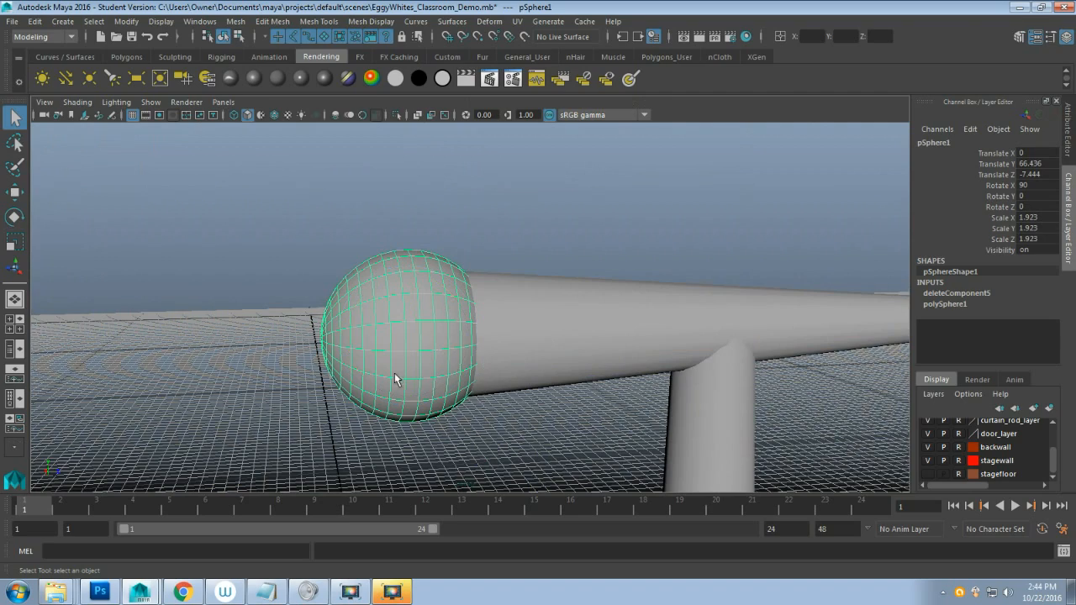
pyautogui.keyDown('alt'); pyautogui.moveTo(395, 373); pyautogui.dragTo(219, 383); pyautogui.keyUp('alt')
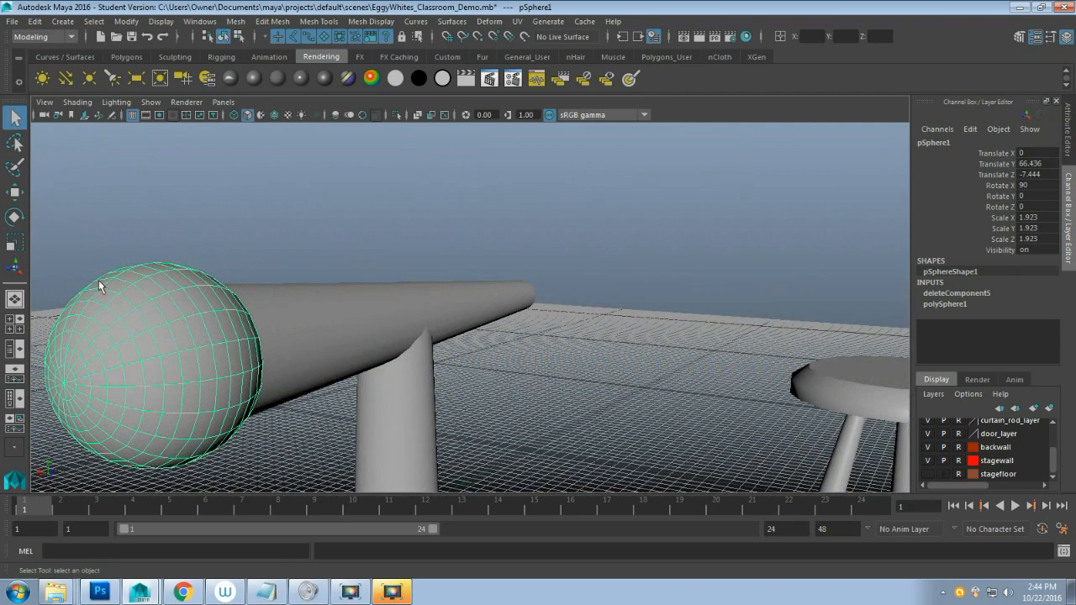
pyautogui.click(310, 335)
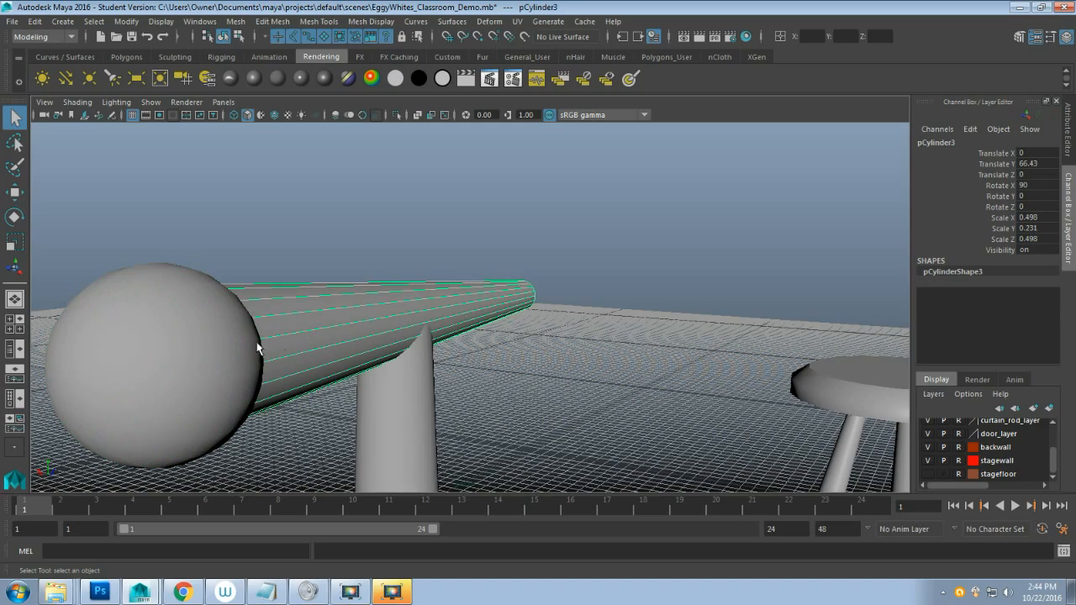
pyautogui.keyDown('alt'); pyautogui.moveTo(477, 343); pyautogui.dragTo(427, 396); pyautogui.keyUp('alt')
pyautogui.click(563, 351)
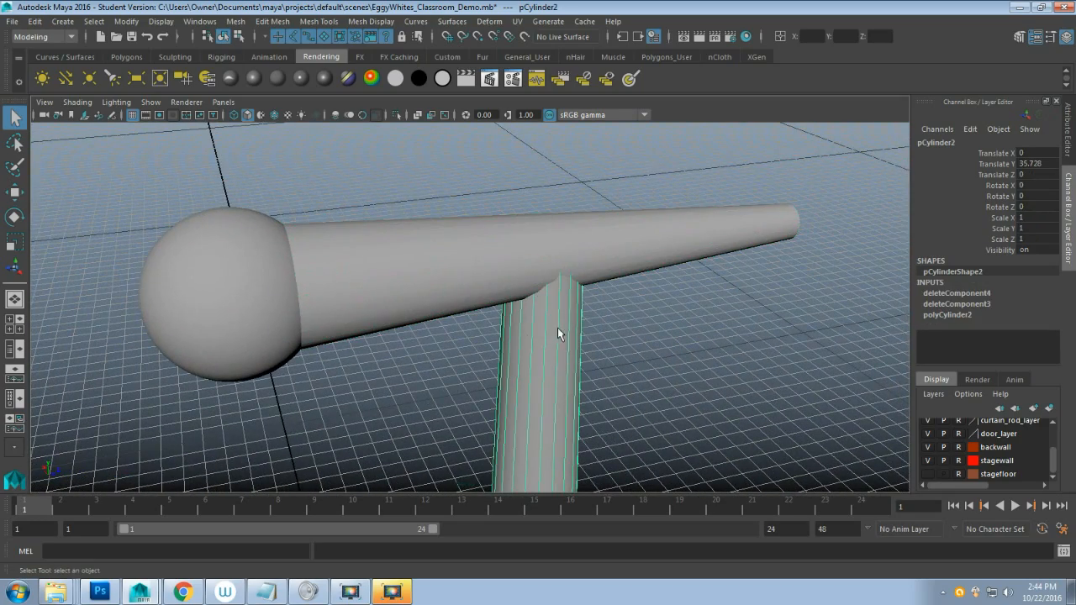
# Move the tapered microphone body along X to about 5.86, away from the sphere and stand pole, and keep it selected.
pyautogui.click(496, 251)
pyautogui.press('w')
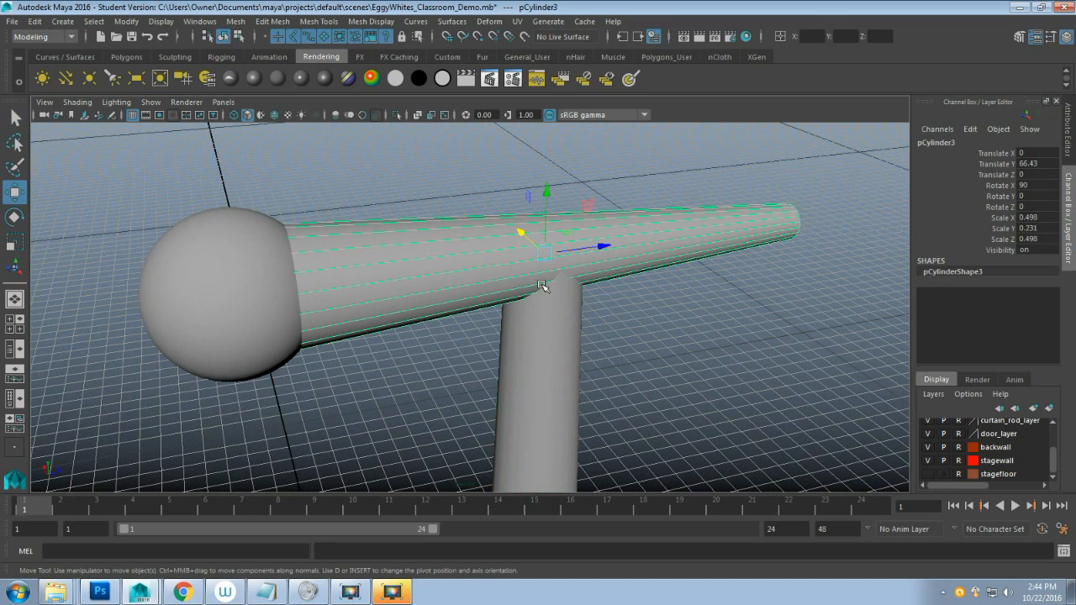
pyautogui.moveTo(523, 232); pyautogui.dragTo(451, 166)
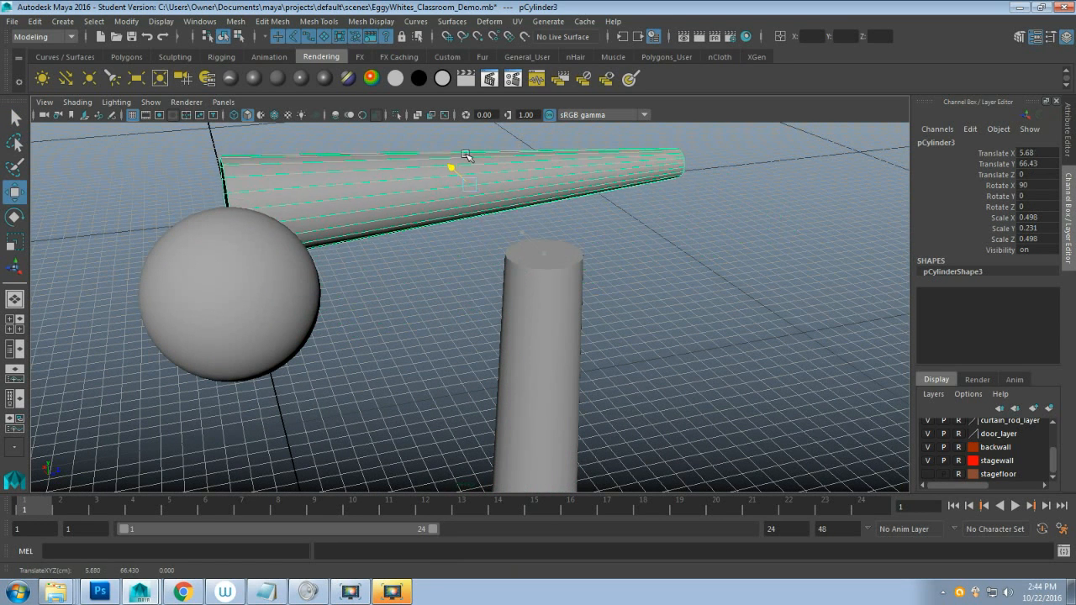
pyautogui.click(555, 282)
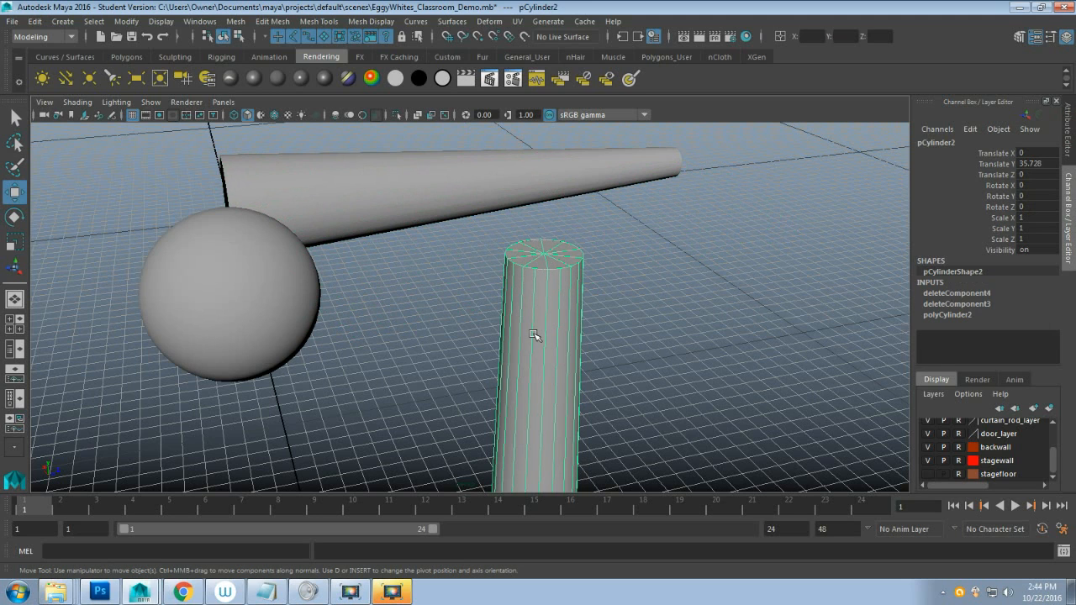
pyautogui.click(374, 195)
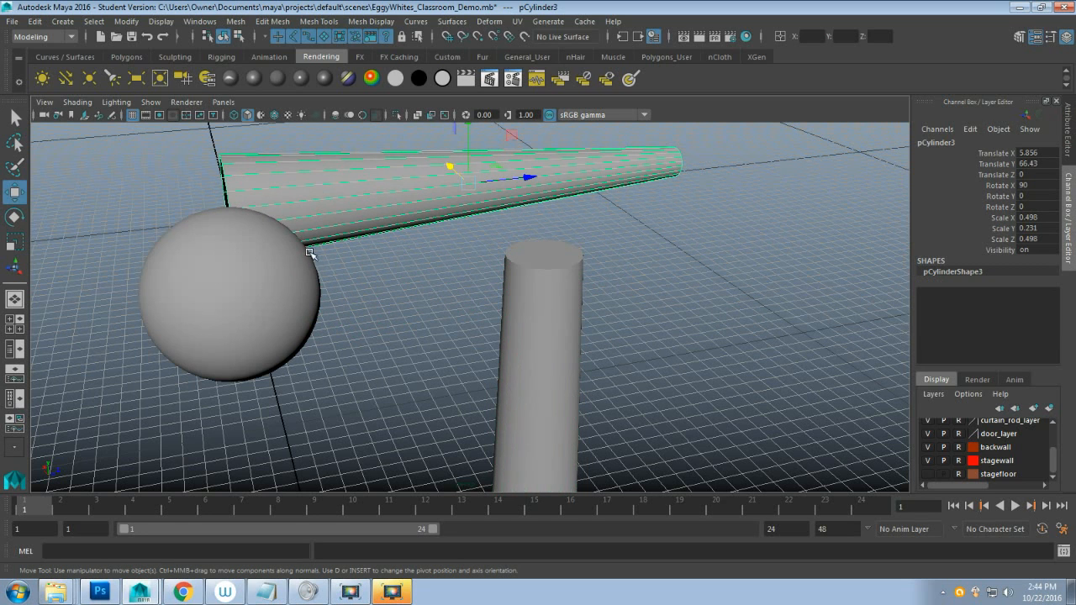
# Undo the tapered body's move along X to put it back between the sphere and the stand pole, and select the sphere.
pyautogui.click(551, 257)
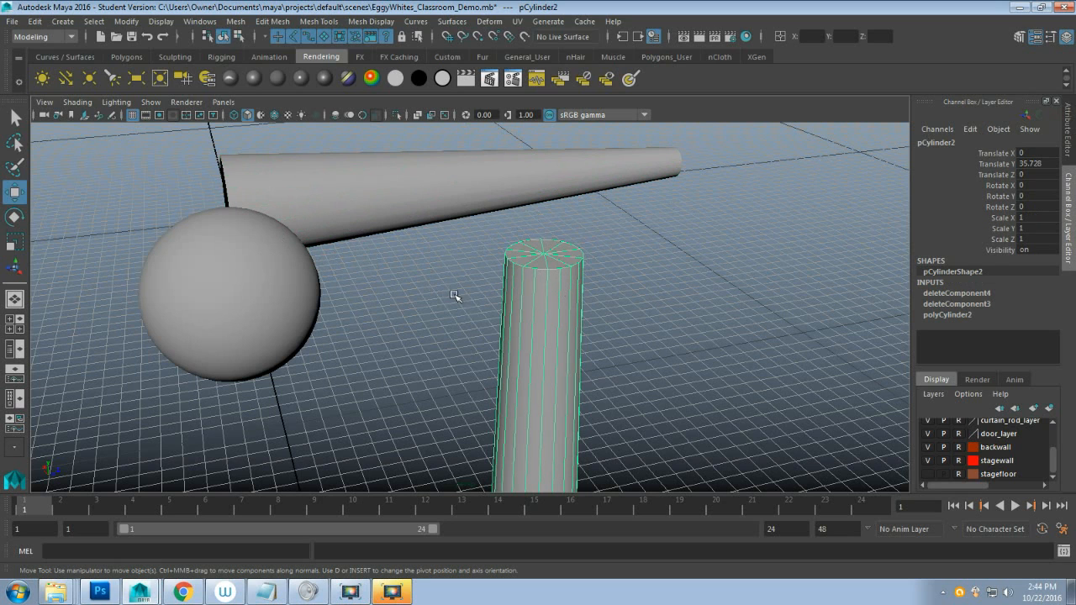
pyautogui.hotkey('ctrl', 'z')
pyautogui.hotkey('shift', 'z')
pyautogui.hotkey('ctrl', 'z')
pyautogui.hotkey('ctrl', 'z')
pyautogui.click(257, 305)
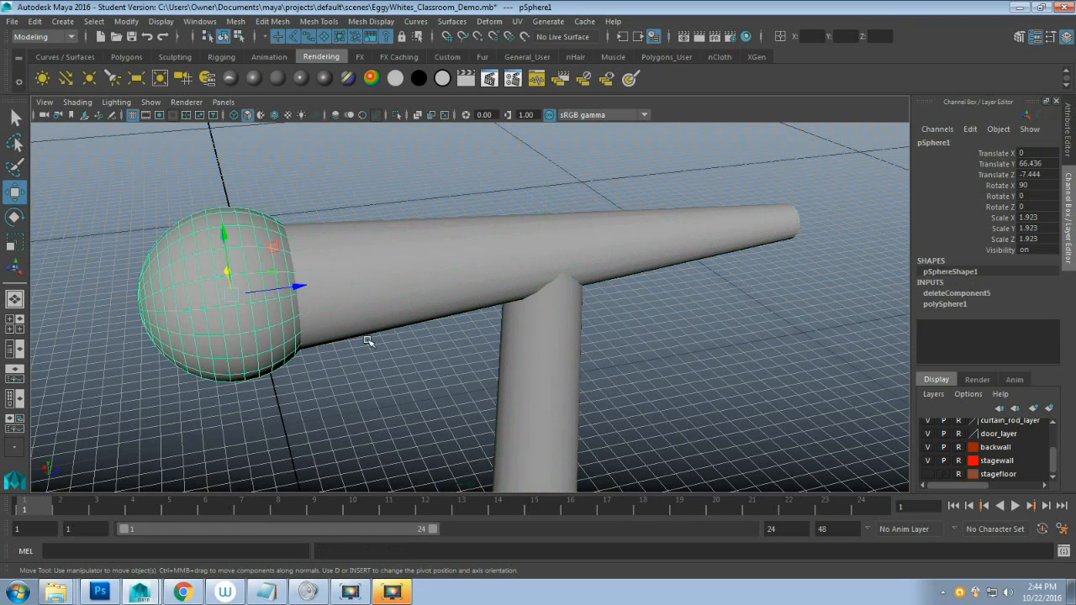
# Examine the assembled microphone and stand from several angles, following the pole down to the round base.
pyautogui.scroll(-3, 446, 373)
pyautogui.scroll(-6, 449, 372)
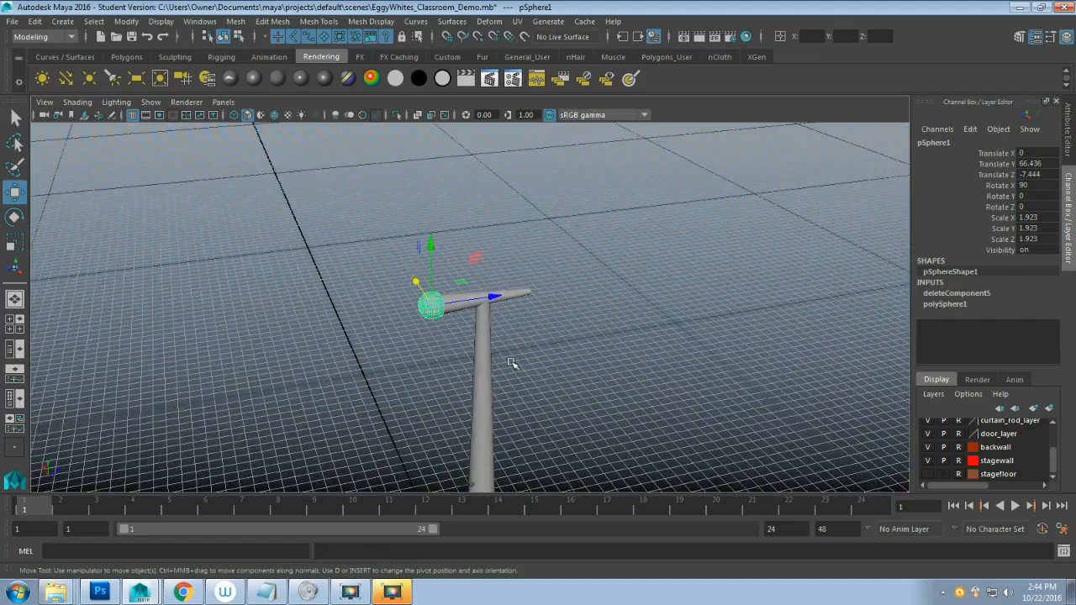
pyautogui.keyDown('alt'); pyautogui.moveTo(512, 364); pyautogui.dragTo(384, 361); pyautogui.keyUp('alt')
pyautogui.keyDown('alt'); pyautogui.moveTo(384, 361); pyautogui.dragTo(395, 327, button='middle'); pyautogui.keyUp('alt')
pyautogui.scroll(-6, 387, 347)
pyautogui.scroll(4, 396, 388)
pyautogui.keyDown('alt'); pyautogui.moveTo(396, 389); pyautogui.dragTo(572, 372); pyautogui.keyUp('alt')
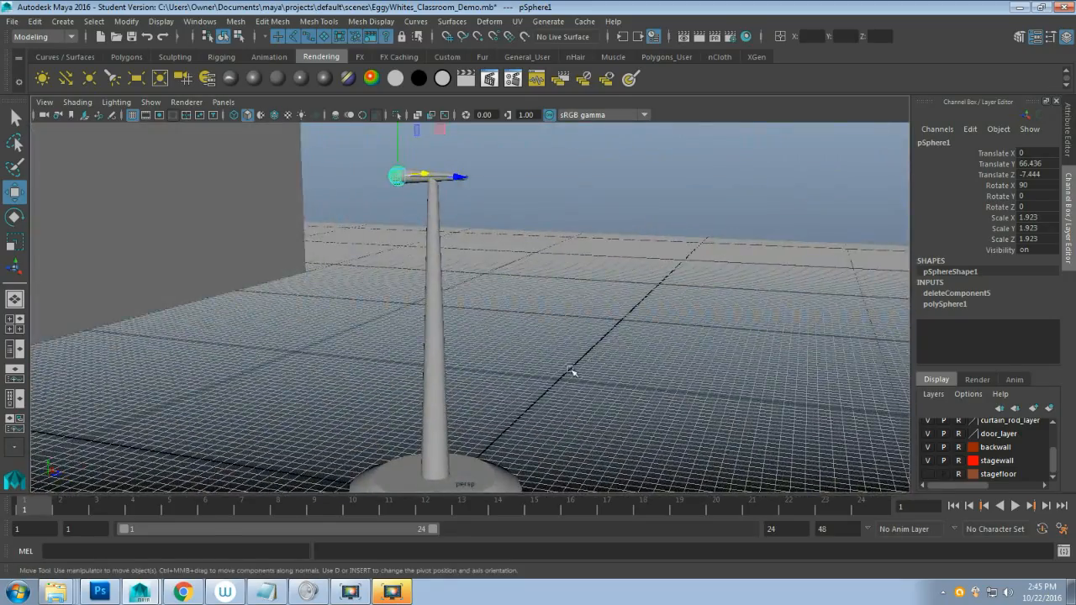
pyautogui.keyDown('alt'); pyautogui.moveTo(477, 437); pyautogui.dragTo(483, 382, button='middle'); pyautogui.keyUp('alt')
pyautogui.keyDown('alt'); pyautogui.moveTo(540, 326); pyautogui.dragTo(492, 346, button='middle'); pyautogui.keyUp('alt')
# Select the stand's round base and open its UVs in the UV Editor, with the full layout in view.
pyautogui.click(454, 438)
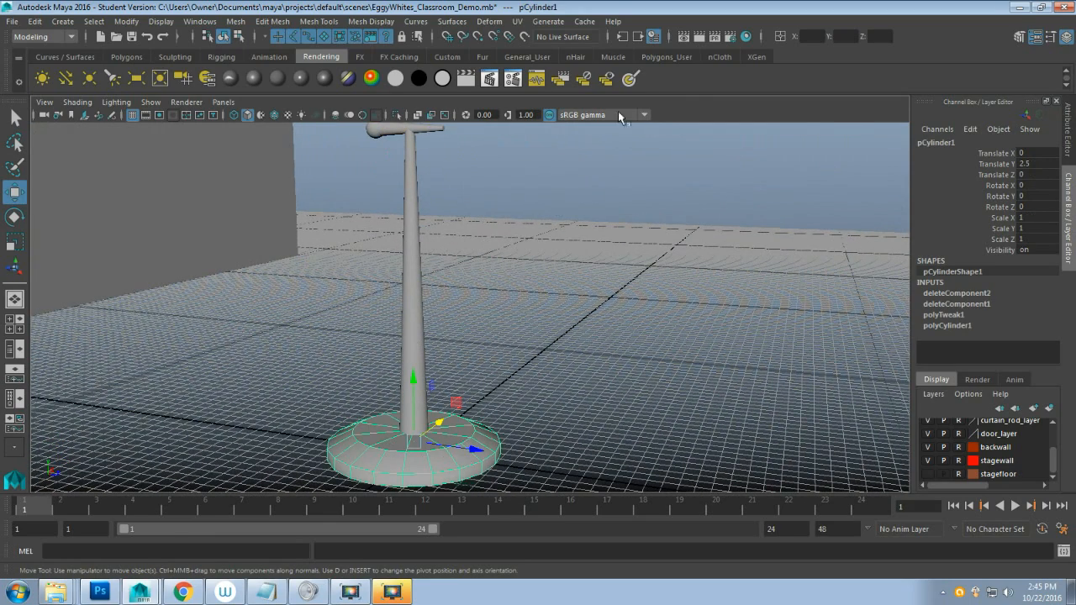
pyautogui.click(525, 22)
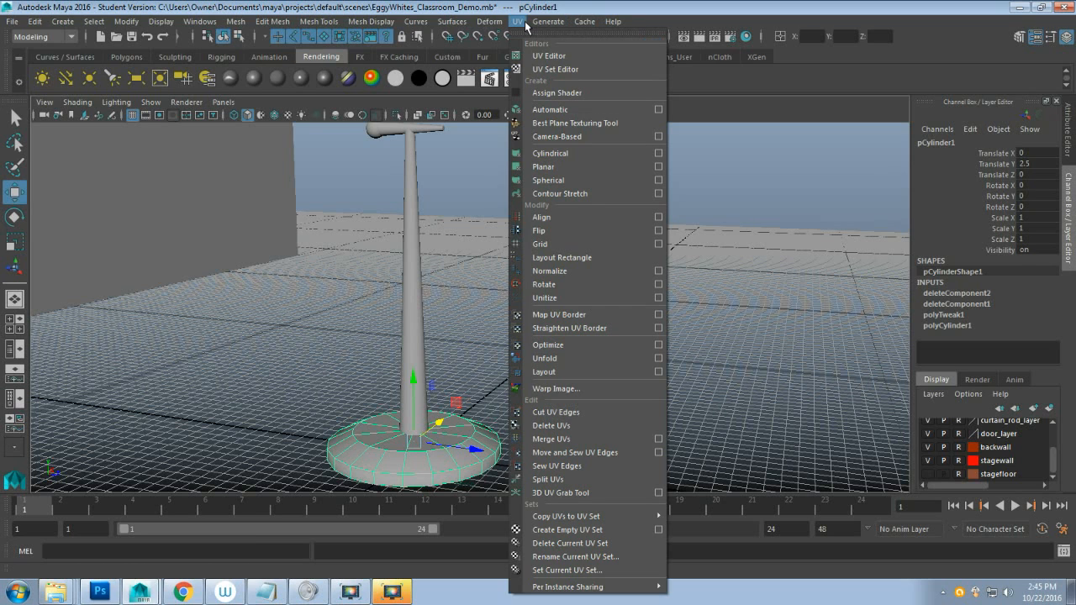
pyautogui.click(551, 56)
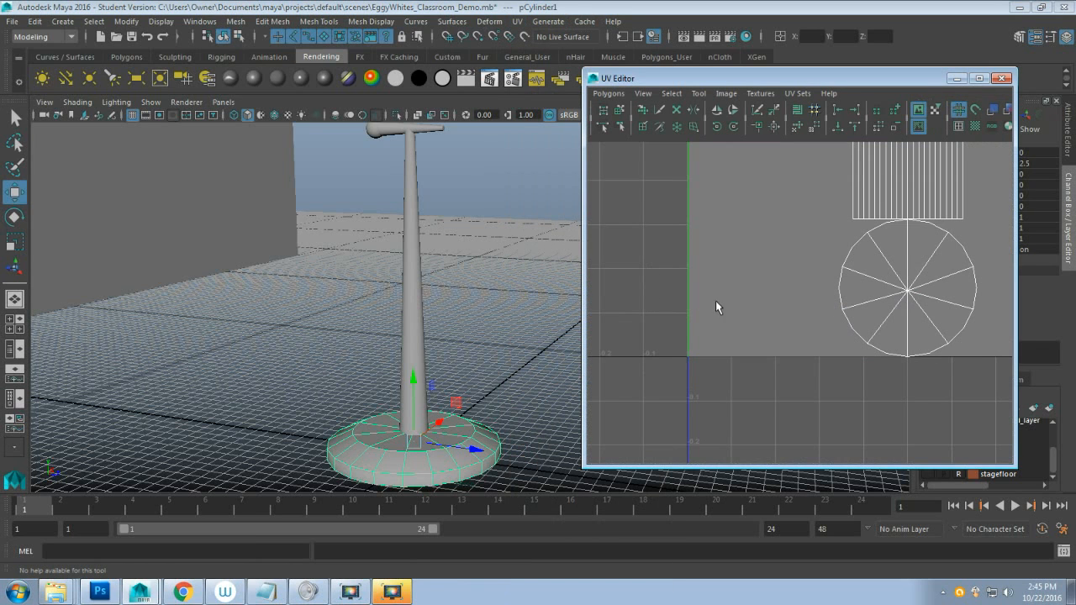
pyautogui.scroll(-5, 799, 317)
pyautogui.keyDown('alt'); pyautogui.moveTo(800, 328); pyautogui.dragTo(716, 336, button='middle'); pyautogui.keyUp('alt')
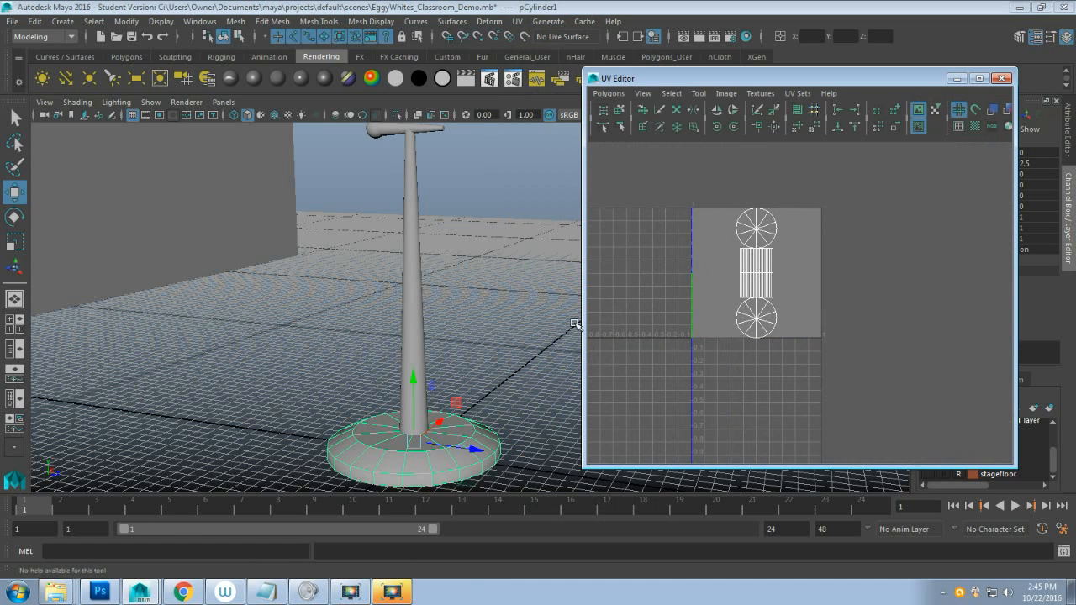
# Apply a cylindrical UV projection to the stand's base, and unfold all of its UVs.
pyautogui.click(518, 21)
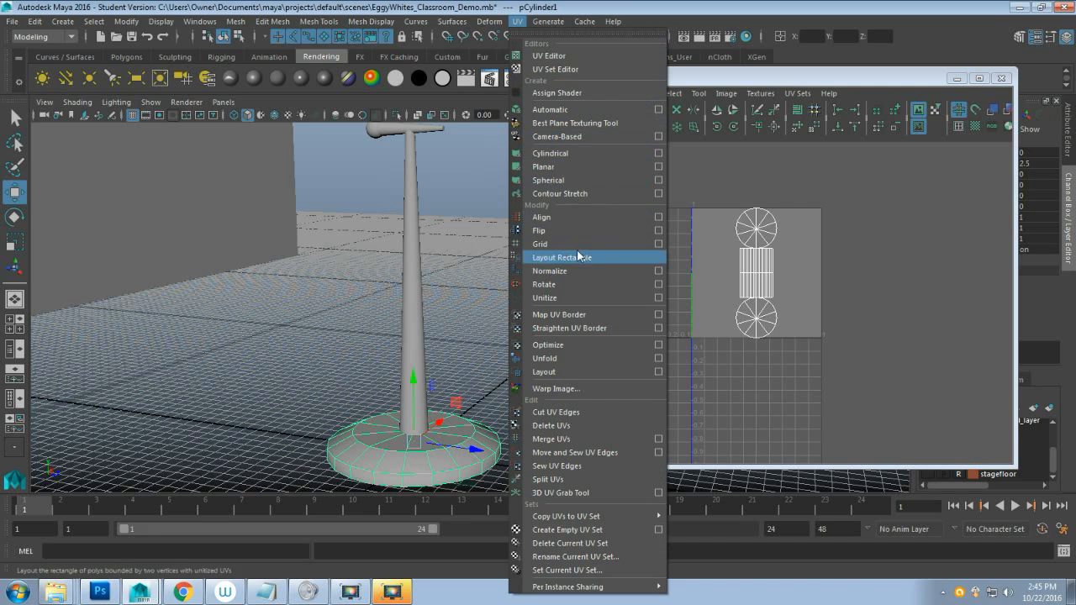
pyautogui.click(567, 153)
pyautogui.moveTo(721, 296); pyautogui.dragTo(762, 301, button='right')
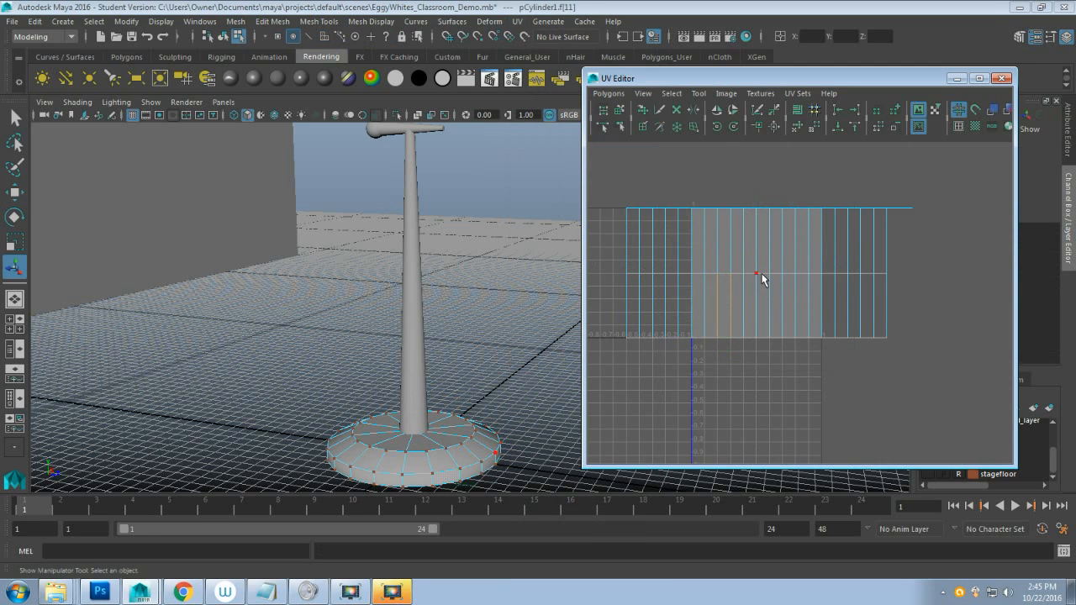
pyautogui.doubleClick(761, 274)
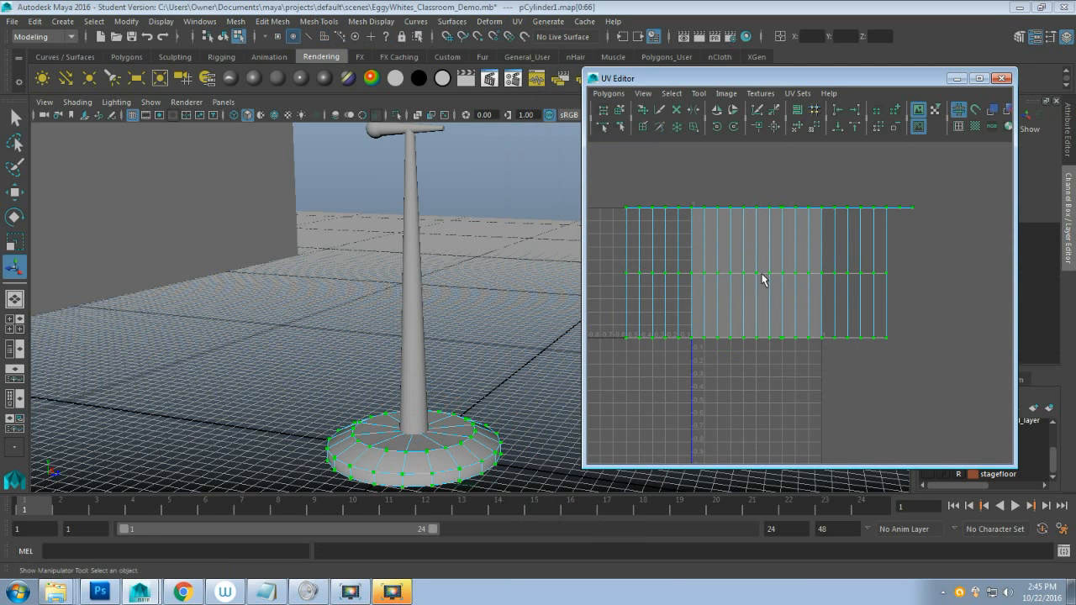
pyautogui.click(793, 127)
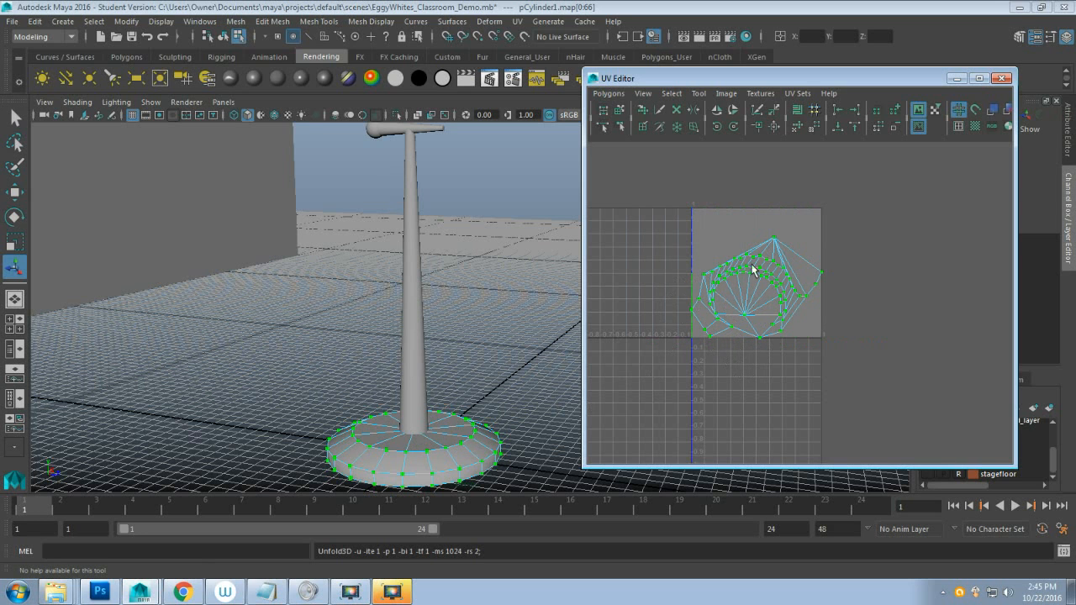
# In the top view, select the radial edges of the base's top and bottom caps, and cut the UVs along them.
pyautogui.press('space')
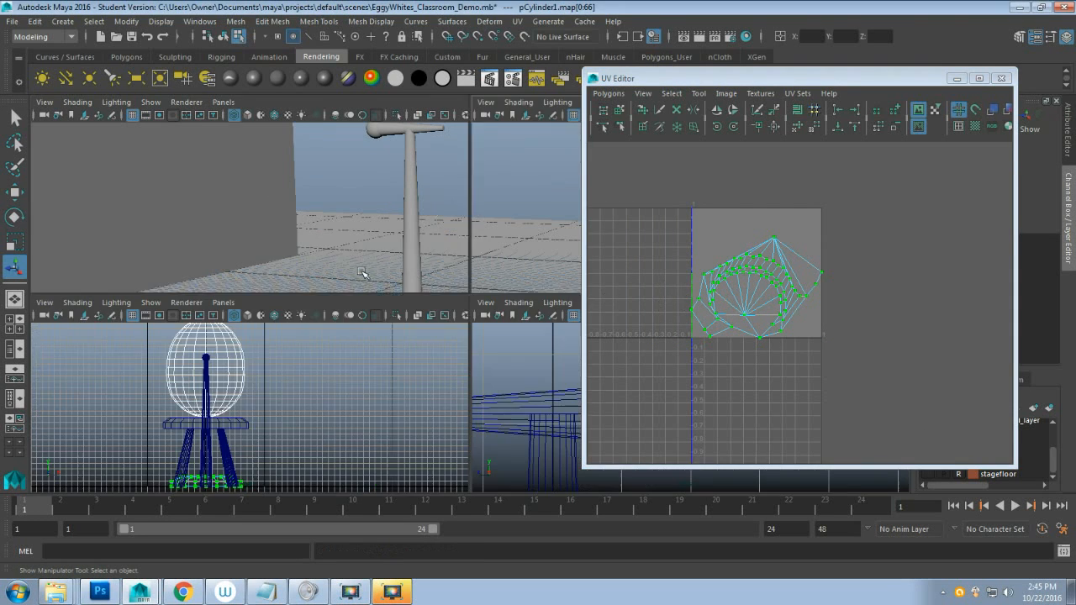
pyautogui.press('space')
pyautogui.scroll(-5, 373, 335)
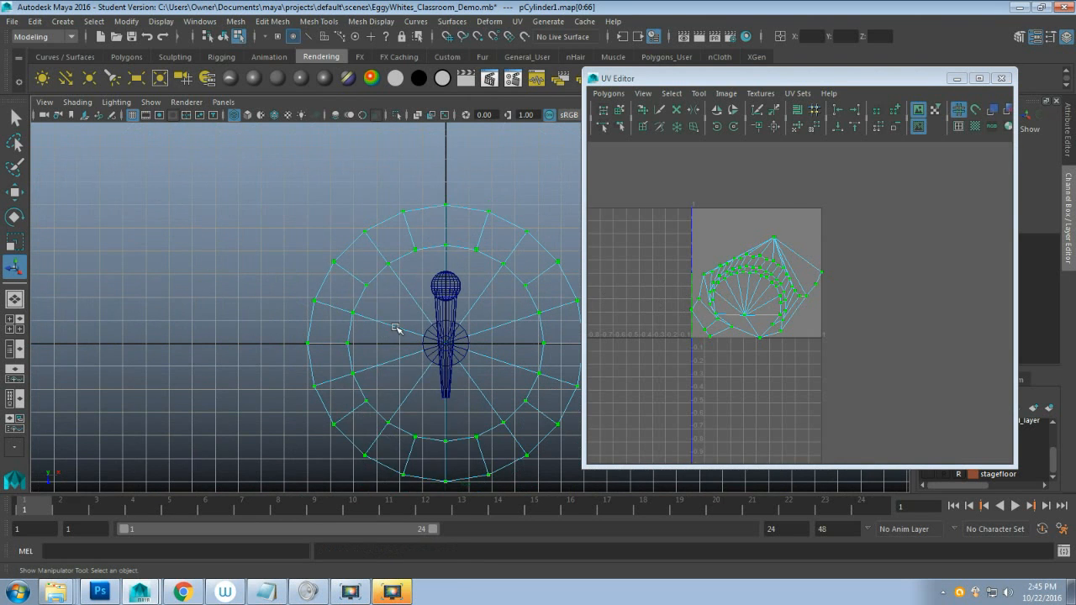
pyautogui.rightClick(396, 326)
pyautogui.click(395, 181)
pyautogui.click(402, 280)
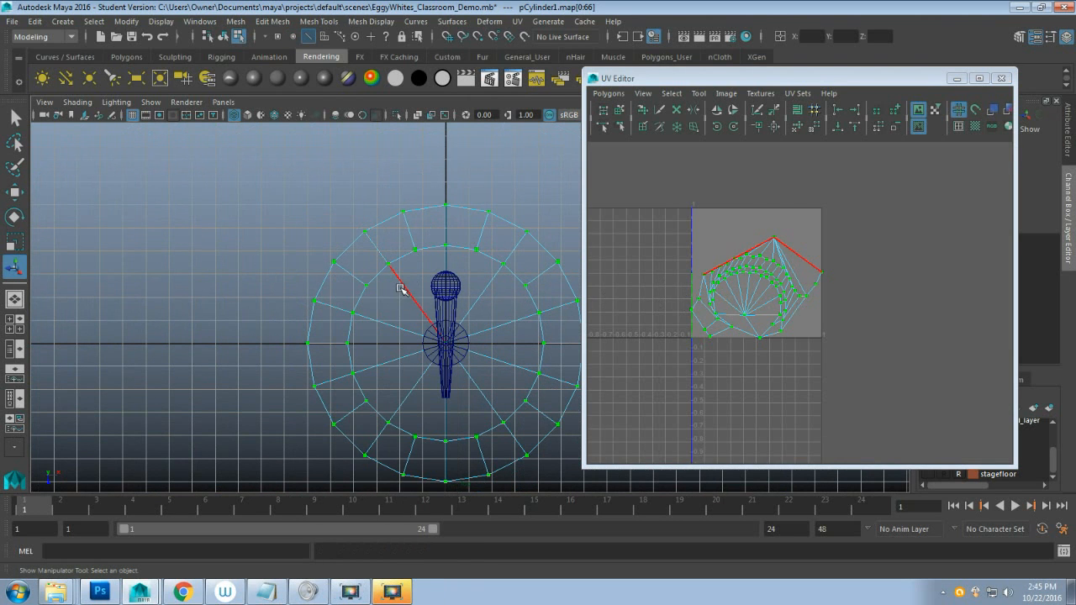
pyautogui.moveTo(401, 287); pyautogui.dragTo(486, 386)
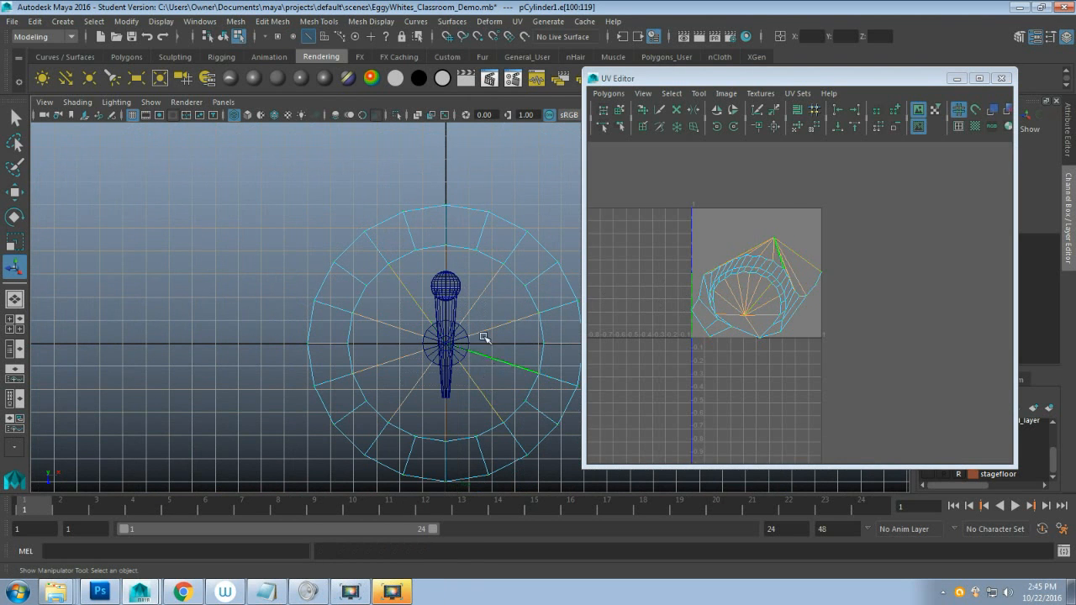
pyautogui.press('space')
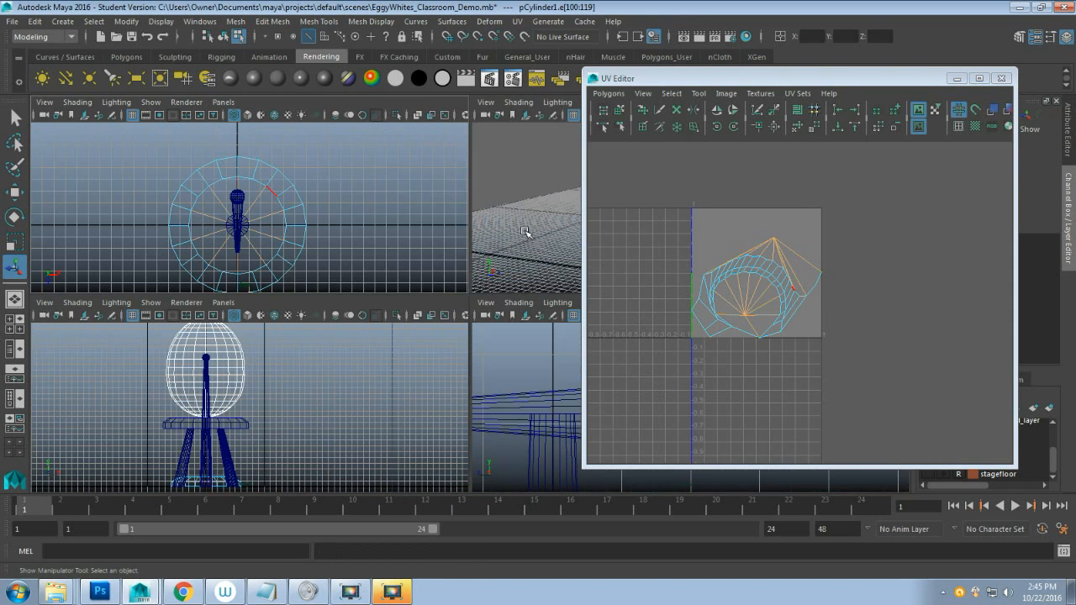
pyautogui.moveTo(653, 84); pyautogui.dragTo(736, 95)
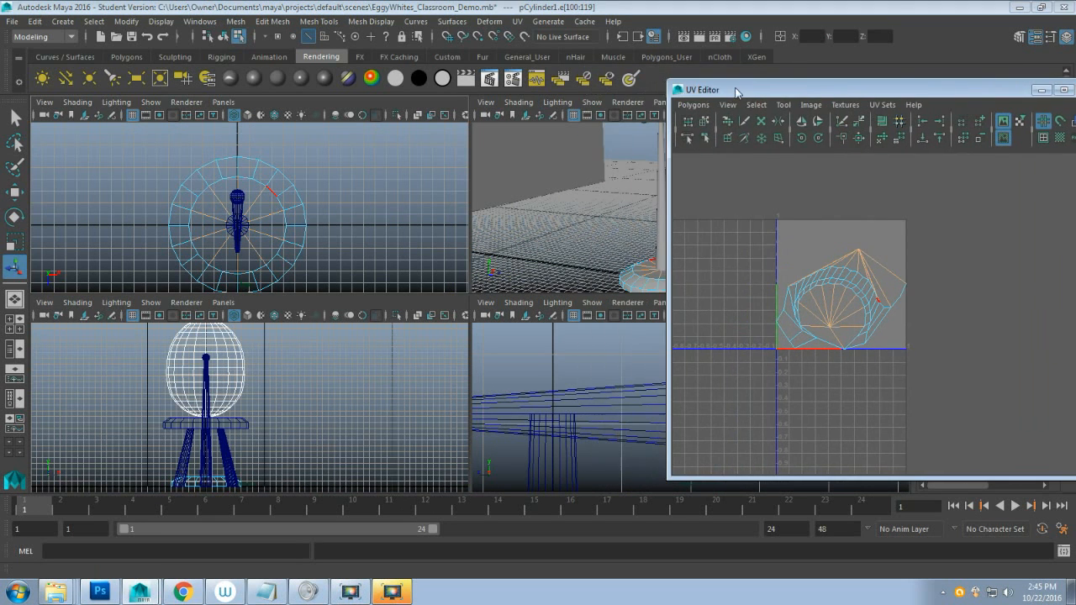
pyautogui.press('space')
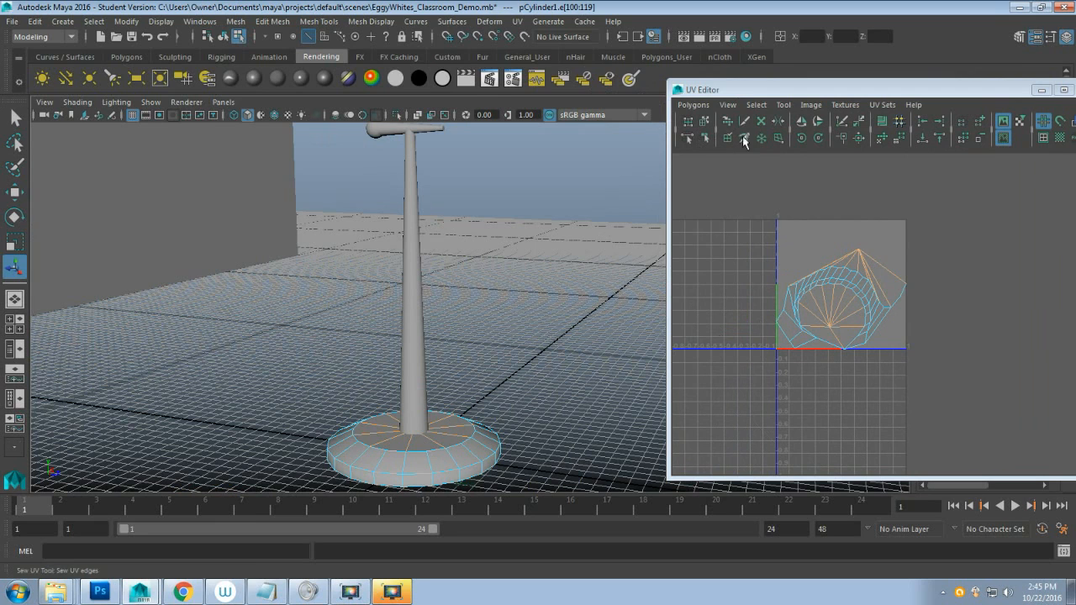
pyautogui.click(519, 21)
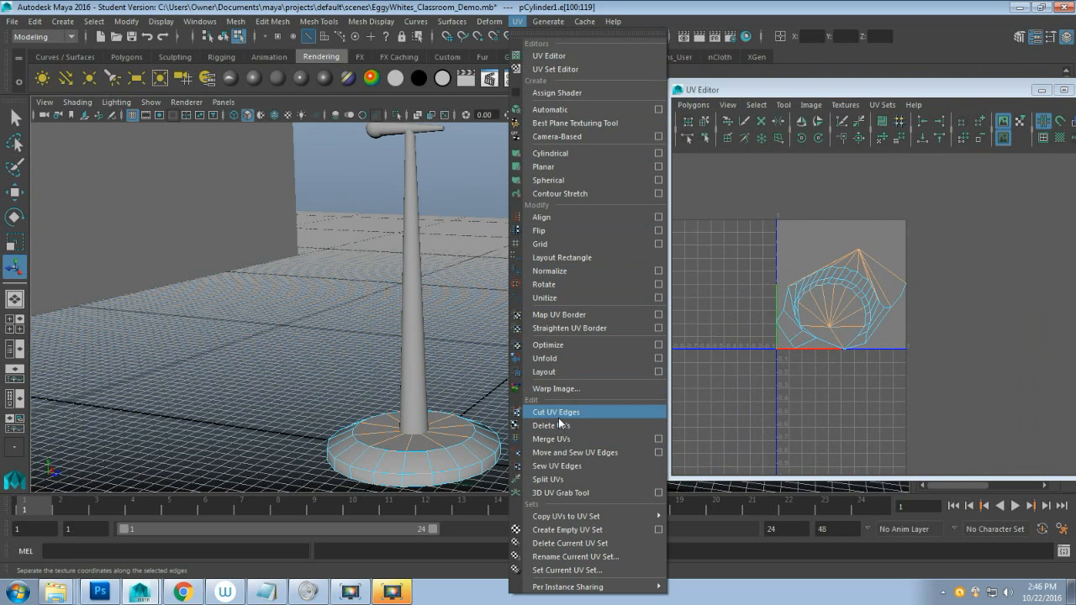
pyautogui.click(747, 406)
pyautogui.click(693, 105)
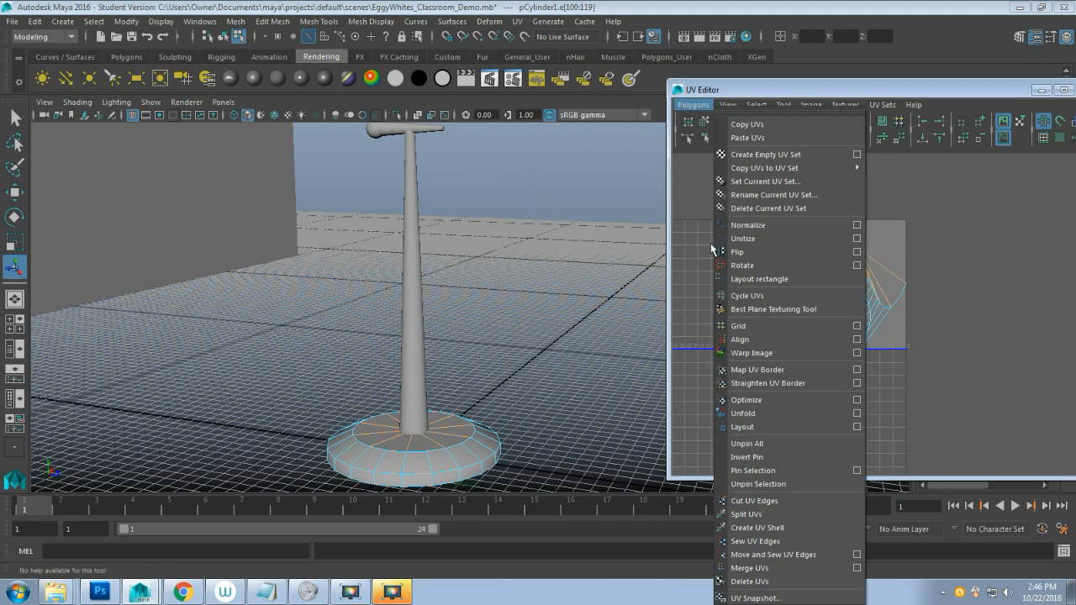
pyautogui.click(788, 500)
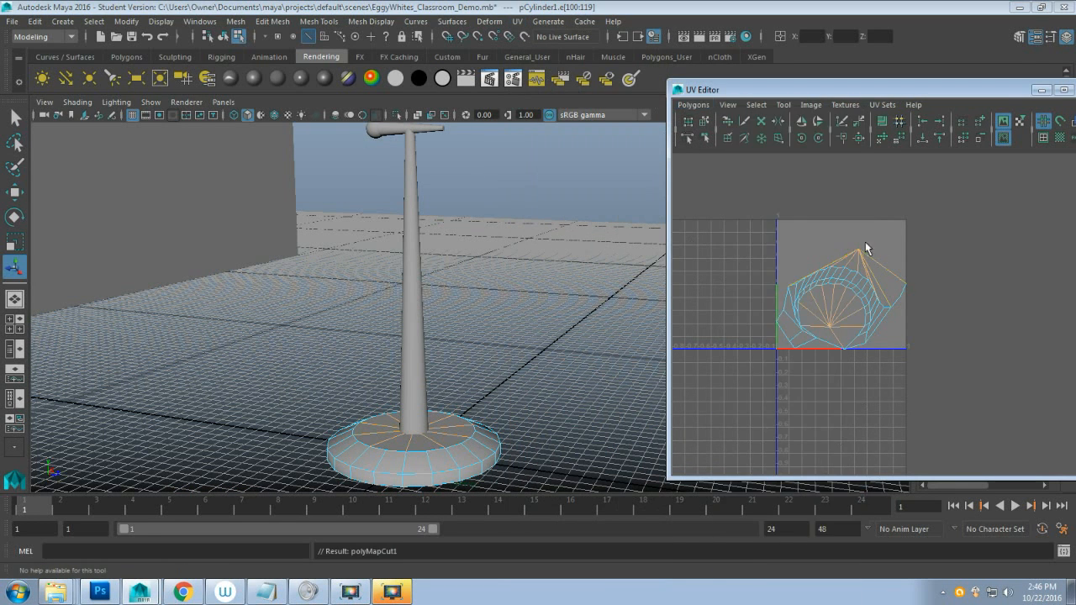
# Select all UVs of the cut base, unfold them again, and frame the unfolded shell.
pyautogui.moveTo(849, 297); pyautogui.dragTo(894, 291, button='right')
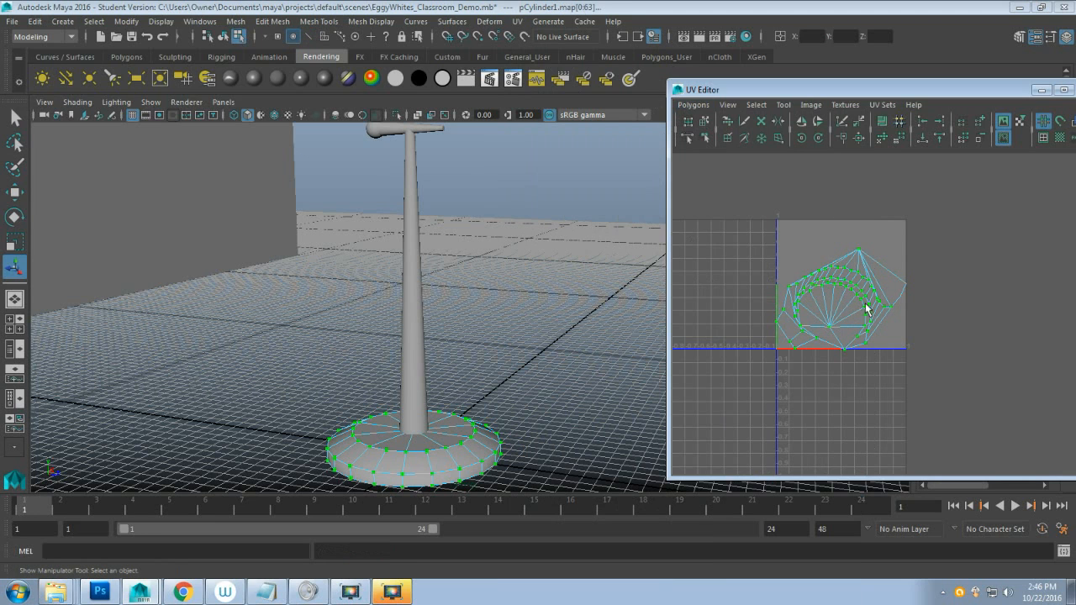
pyautogui.click(882, 137)
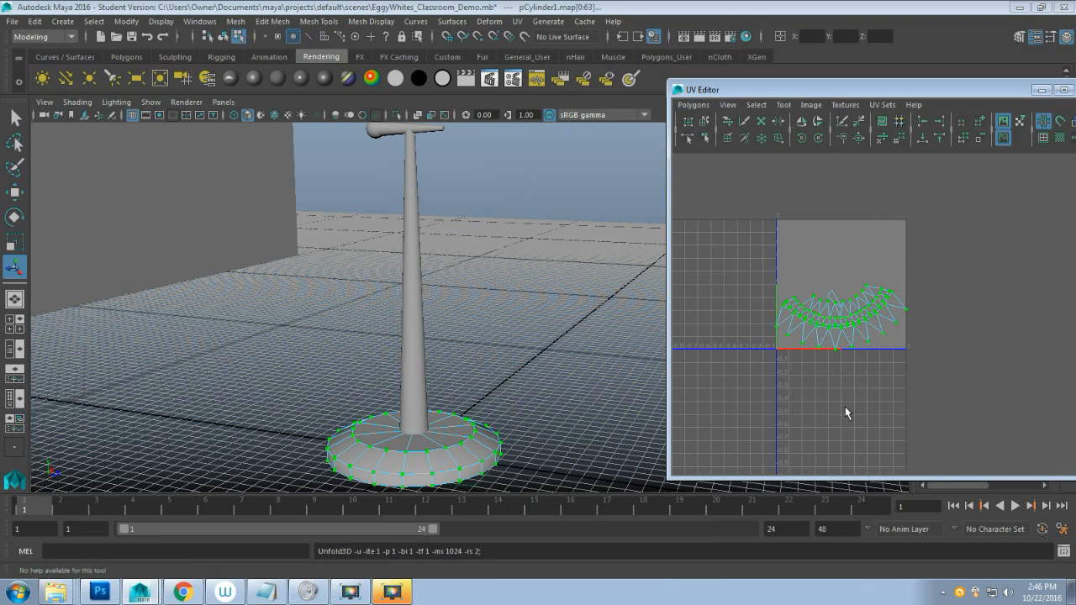
pyautogui.press('f')
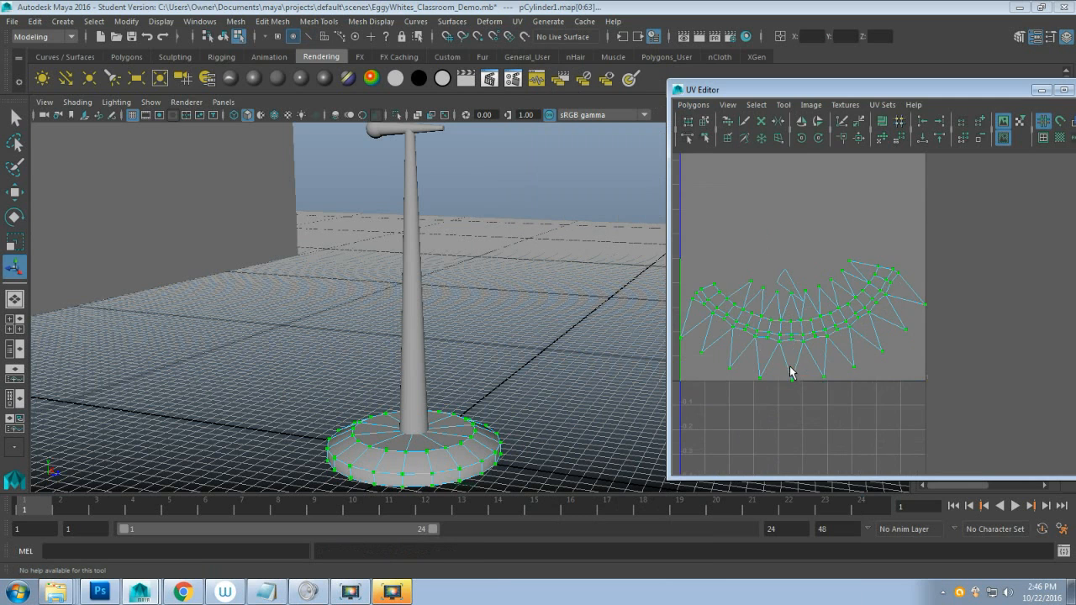
pyautogui.scroll(5, 791, 363)
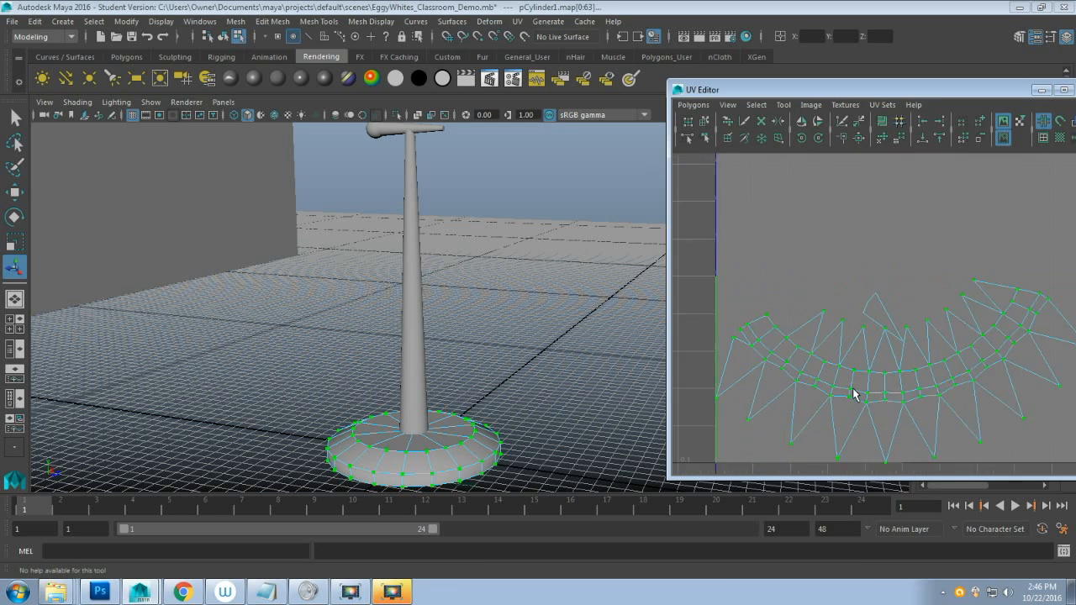
# Move and sew the short split edge beside the outer cap triangle at the left end of the UV strip.
pyautogui.keyDown('alt'); pyautogui.moveTo(776, 358); pyautogui.dragTo(806, 316, button='middle'); pyautogui.keyUp('alt')
pyautogui.moveTo(806, 315); pyautogui.dragTo(801, 292, button='right')
pyautogui.click(725, 294)
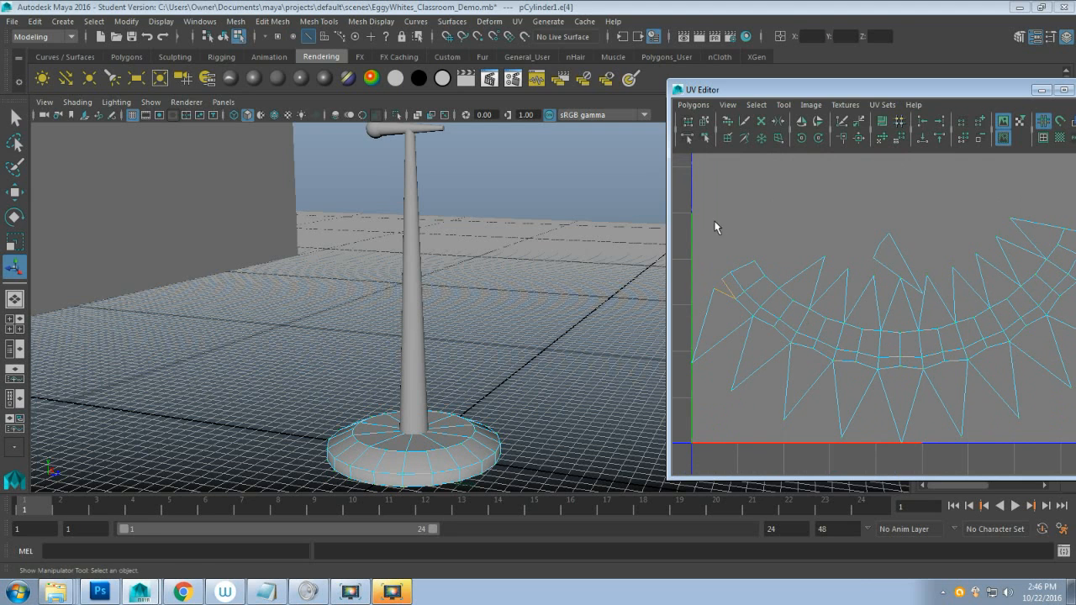
pyautogui.click(696, 107)
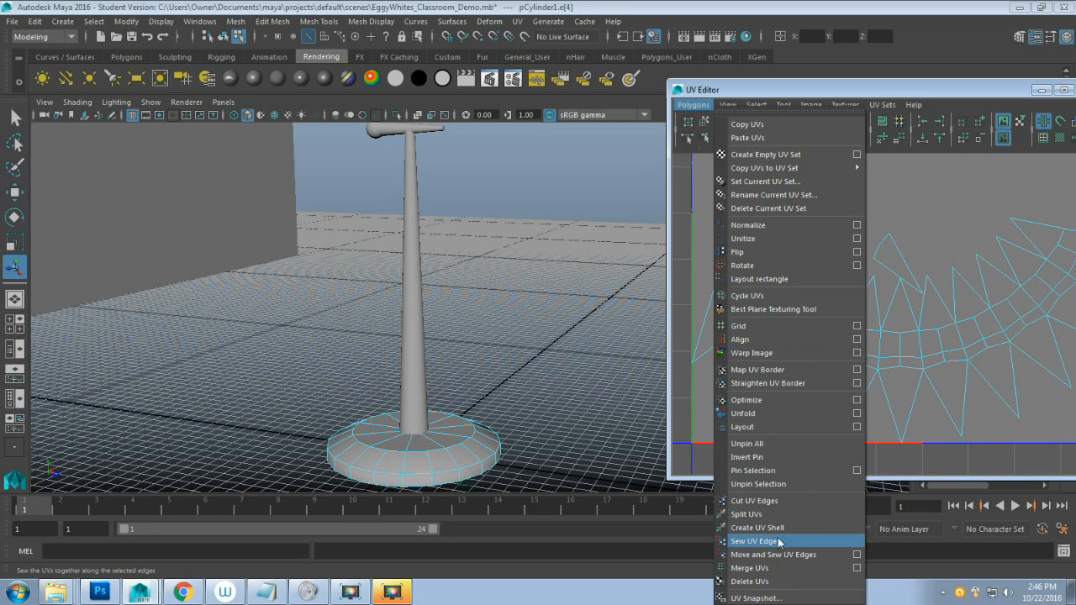
pyautogui.click(801, 557)
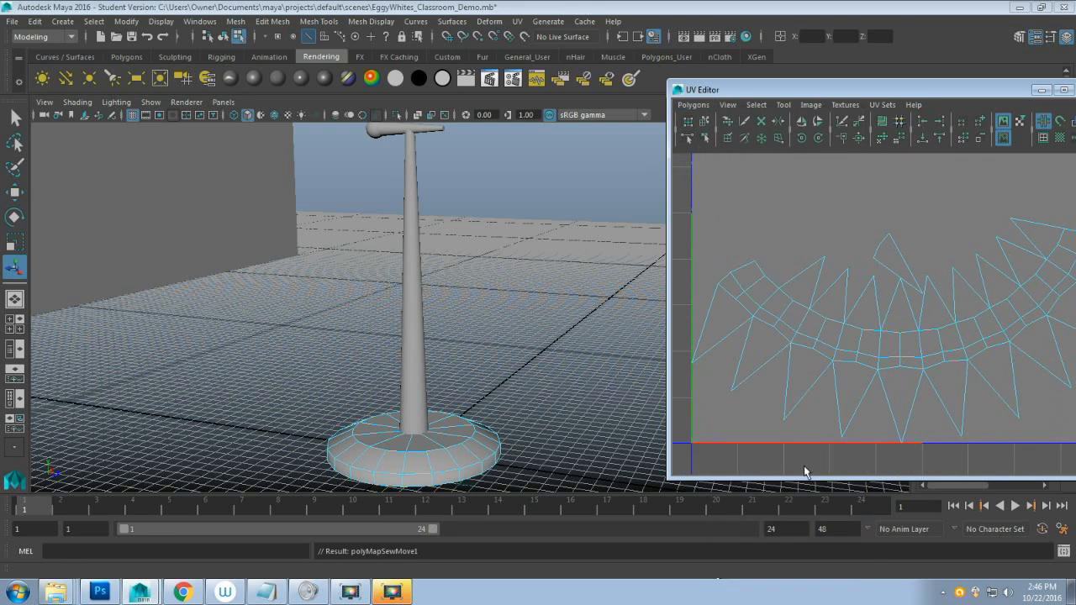
# Move and sew the two upper rim edges near the strip's left end to attach the stray cap triangles.
pyautogui.click(768, 284)
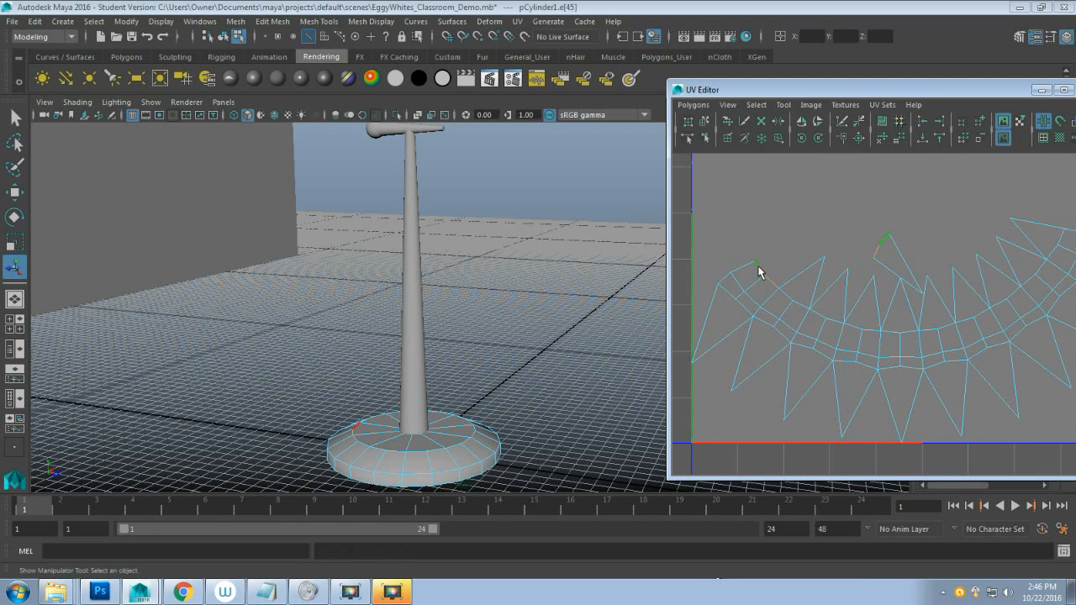
pyautogui.click(703, 107)
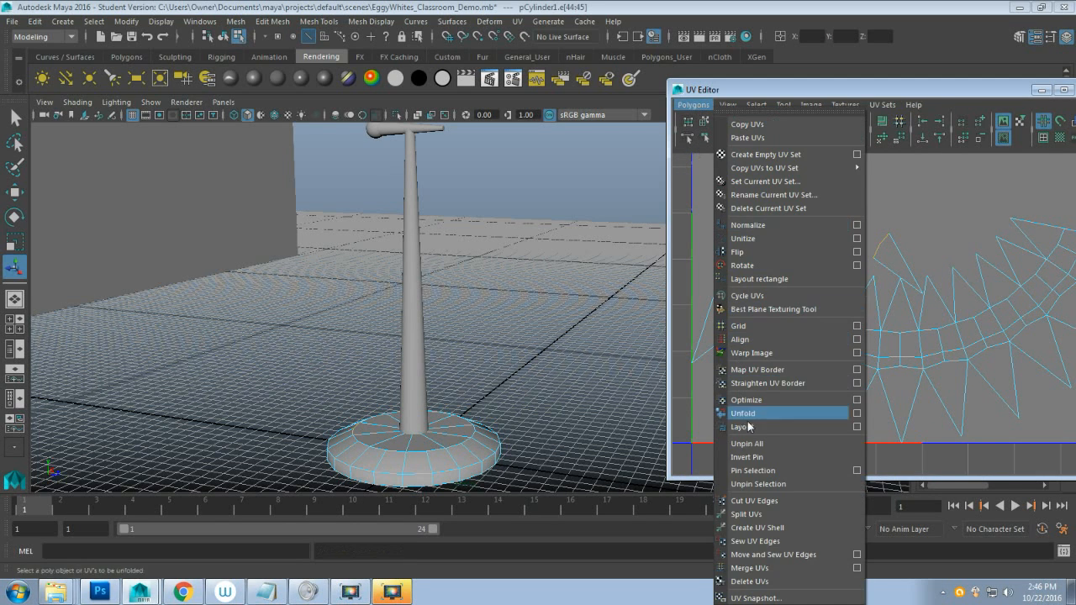
pyautogui.click(772, 556)
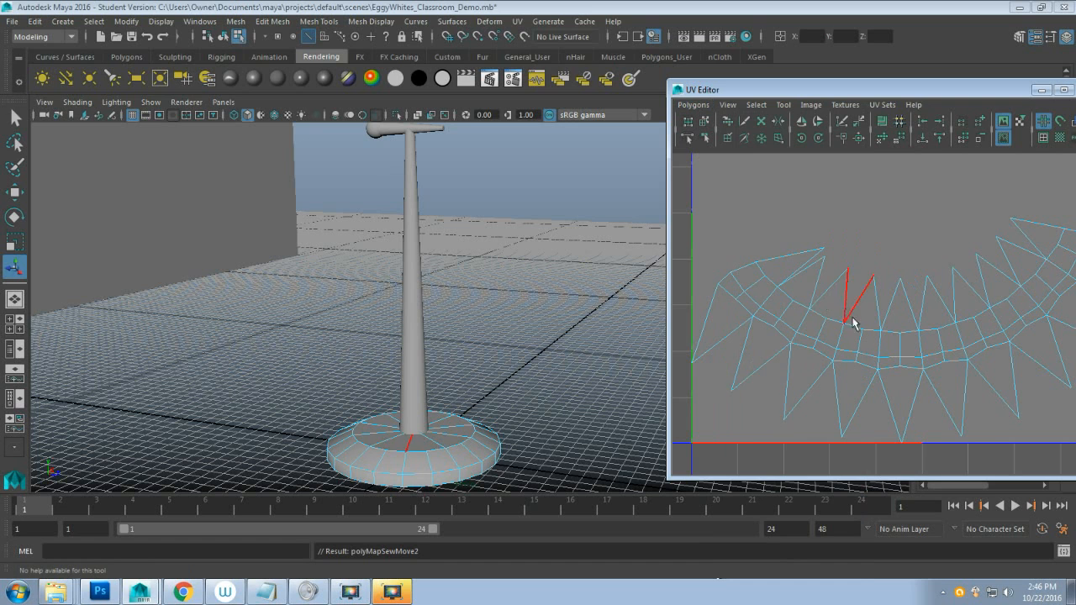
pyautogui.scroll(-3, 858, 330)
pyautogui.scroll(3, 857, 336)
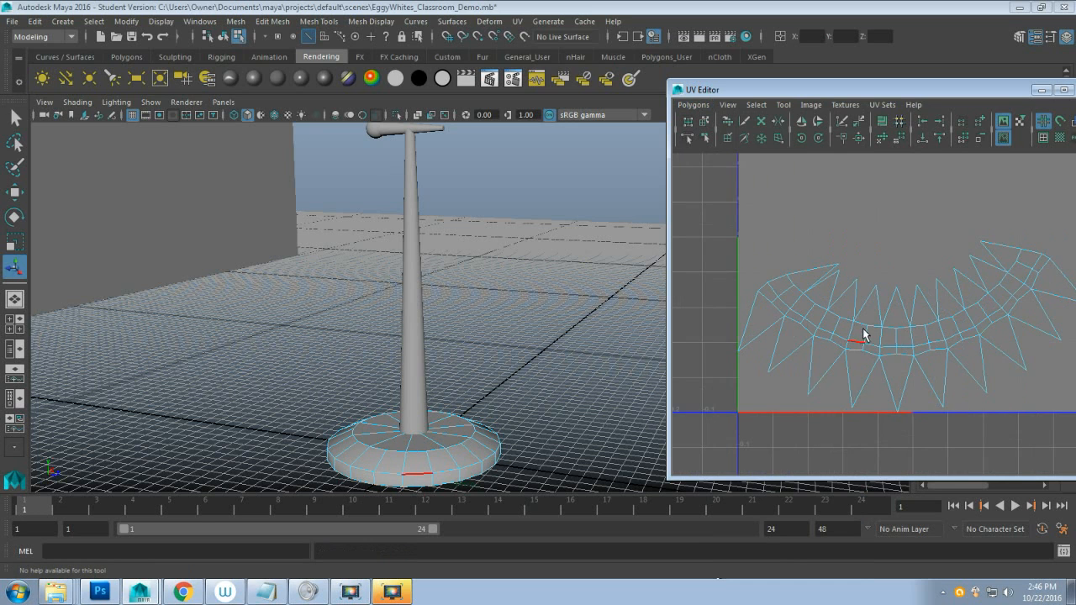
# Select the split edges between the cap triangles along both sides of the base's UV strip, and move and sew them together.
pyautogui.click(725, 353)
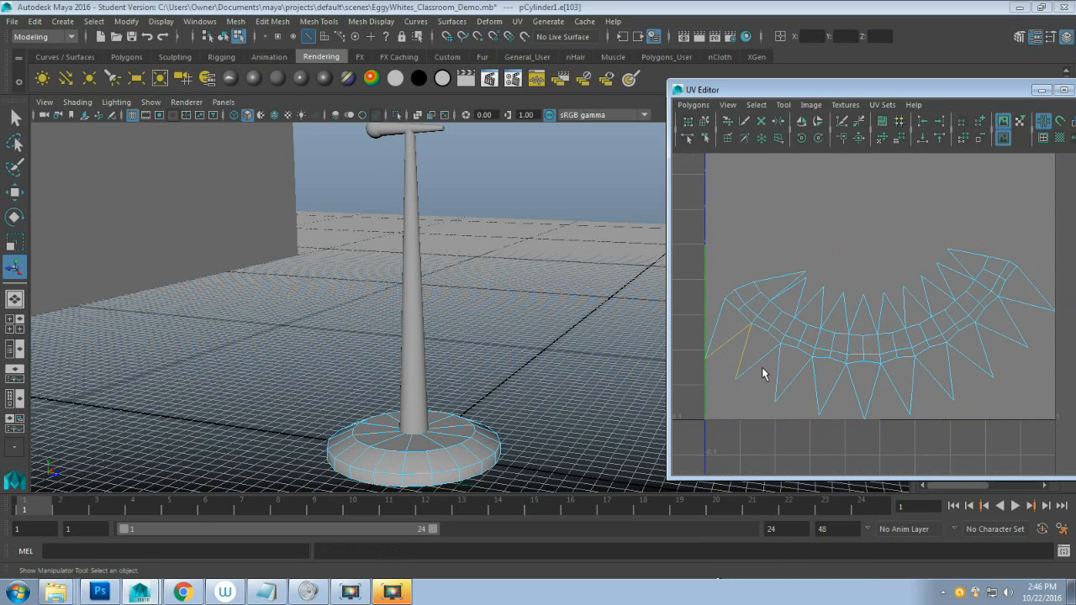
pyautogui.keyDown('shift'); pyautogui.click(762, 361); pyautogui.keyUp('shift')
pyautogui.keyDown('shift'); pyautogui.click(805, 370); pyautogui.keyUp('shift')
pyautogui.keyDown('shift'); pyautogui.click(844, 392); pyautogui.keyUp('shift')
pyautogui.keyDown('shift'); pyautogui.click(897, 392); pyautogui.keyUp('shift')
pyautogui.keyDown('shift'); pyautogui.click(952, 388); pyautogui.keyUp('shift')
pyautogui.keyDown('shift'); pyautogui.click(992, 353); pyautogui.keyUp('shift')
pyautogui.keyDown('shift'); pyautogui.click(1019, 308); pyautogui.keyUp('shift')
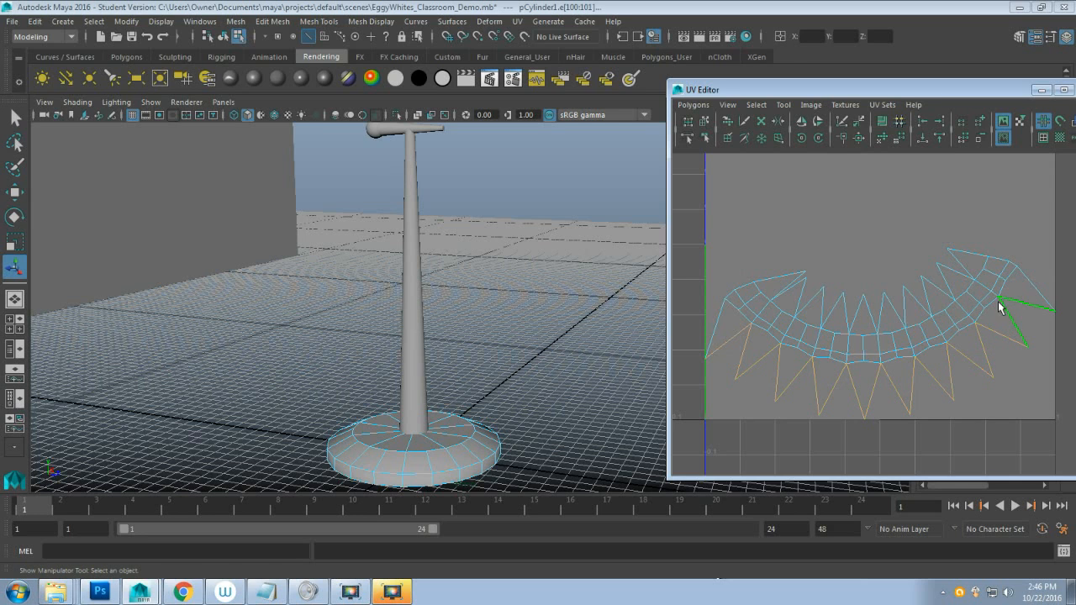
pyautogui.keyDown('shift'); pyautogui.click(964, 267); pyautogui.keyUp('shift')
pyautogui.keyDown('shift'); pyautogui.click(791, 288); pyautogui.keyUp('shift')
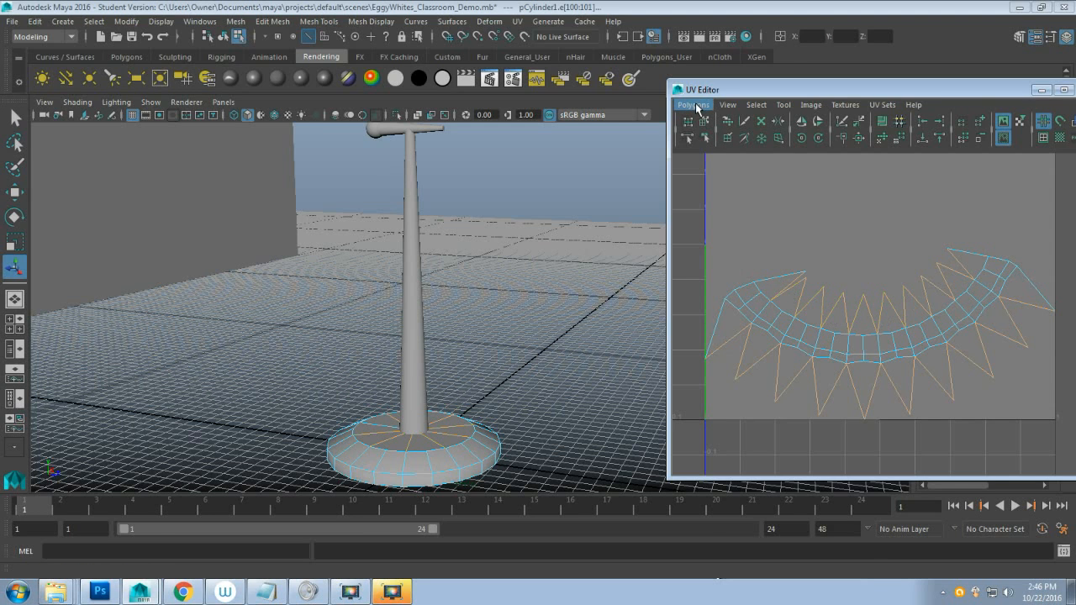
pyautogui.click(695, 106)
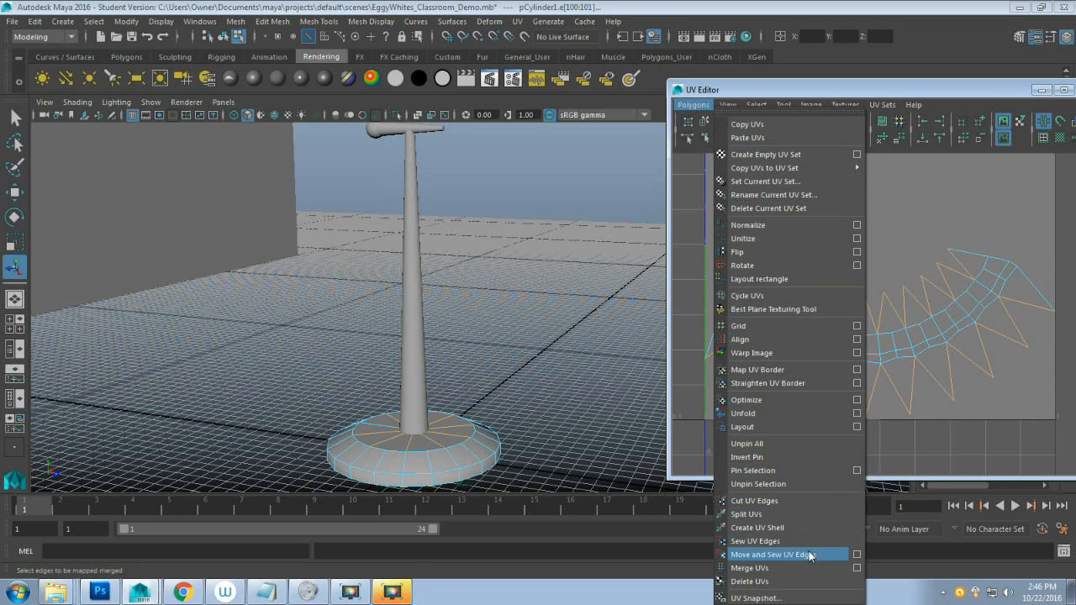
pyautogui.click(772, 555)
# Select all UVs of the sewn base and unfold the shell again.
pyautogui.click(900, 295)
pyautogui.moveTo(902, 291); pyautogui.dragTo(960, 291, button='right')
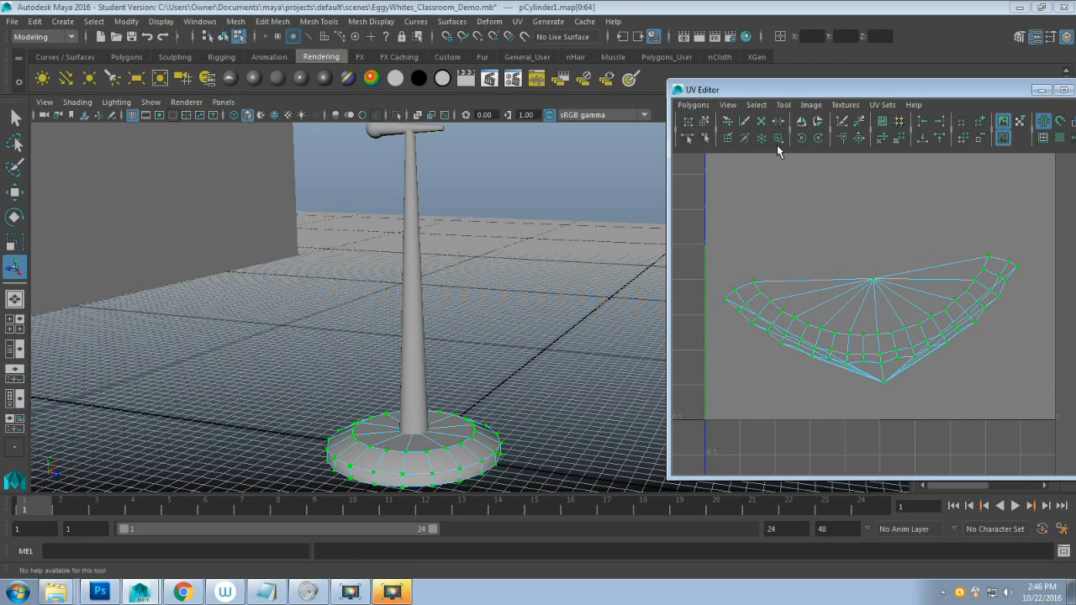
pyautogui.click(883, 138)
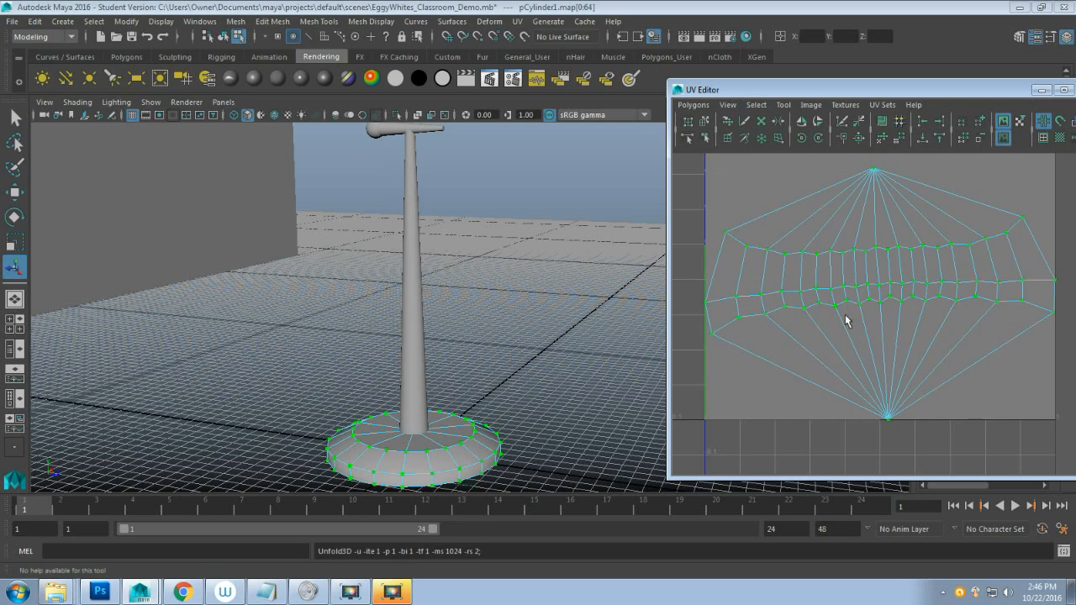
pyautogui.scroll(-2, 863, 303)
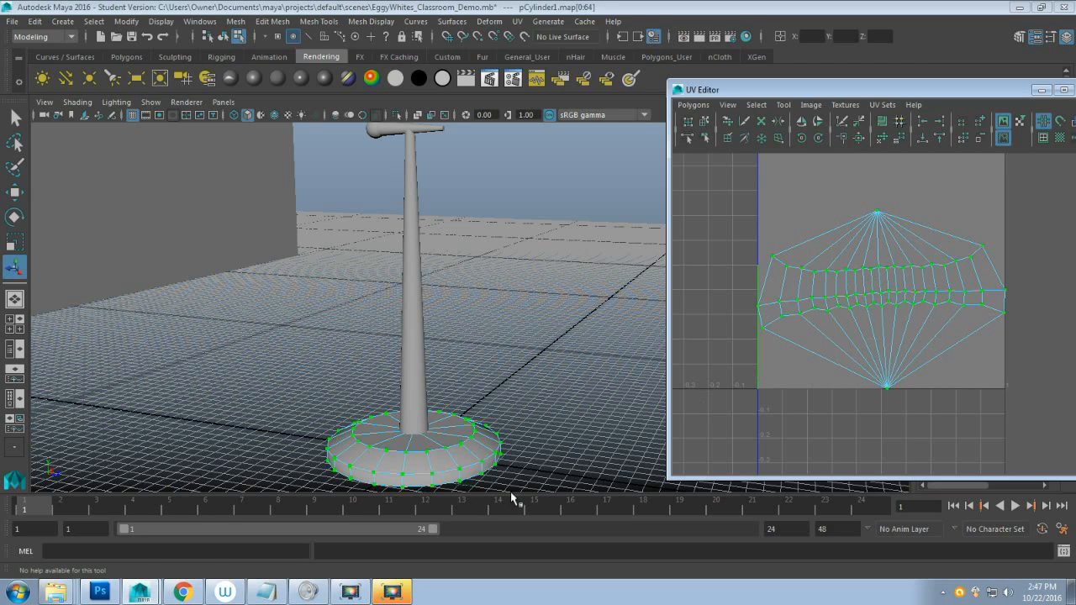
# Rotate the whole base UV shell slightly clockwise to level its central strip.
pyautogui.moveTo(796, 294); pyautogui.dragTo(813, 326, button='right')
pyautogui.moveTo(762, 193); pyautogui.dragTo(915, 242)
pyautogui.moveTo(862, 235); pyautogui.dragTo(916, 235, button='right')
pyautogui.press('e')
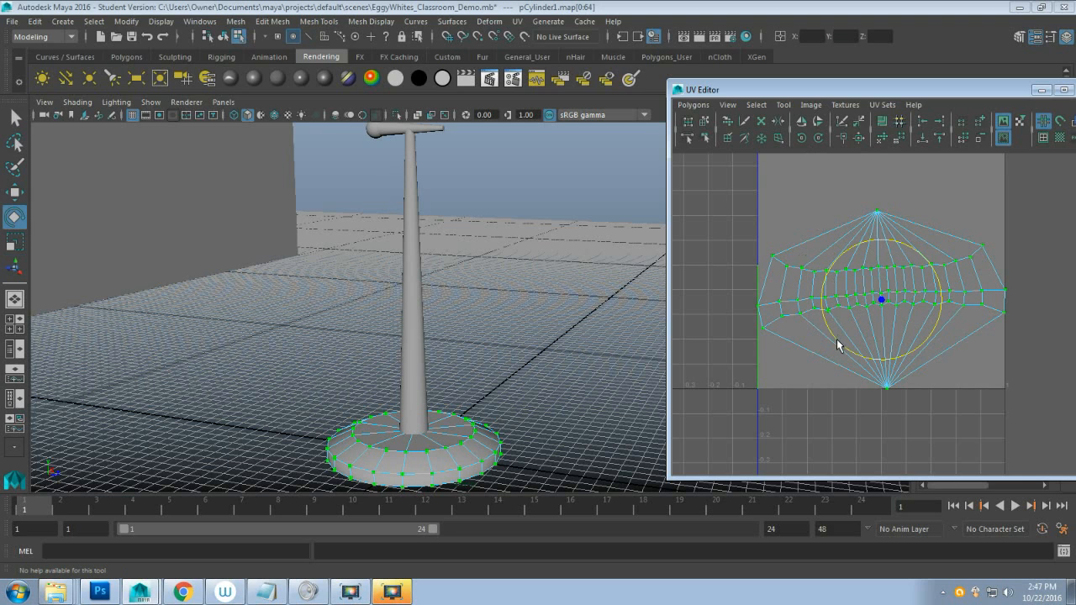
pyautogui.moveTo(837, 344); pyautogui.dragTo(835, 340)
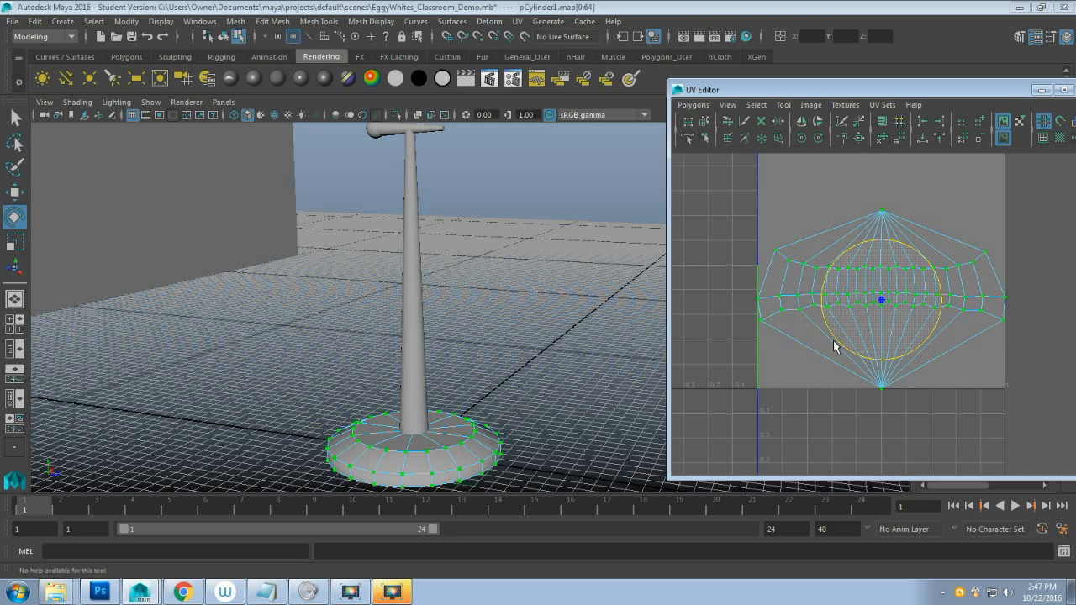
# Leave the base's UV components and select the stand's tapered pole as an object for UV editing.
pyautogui.scroll(-3, 774, 299)
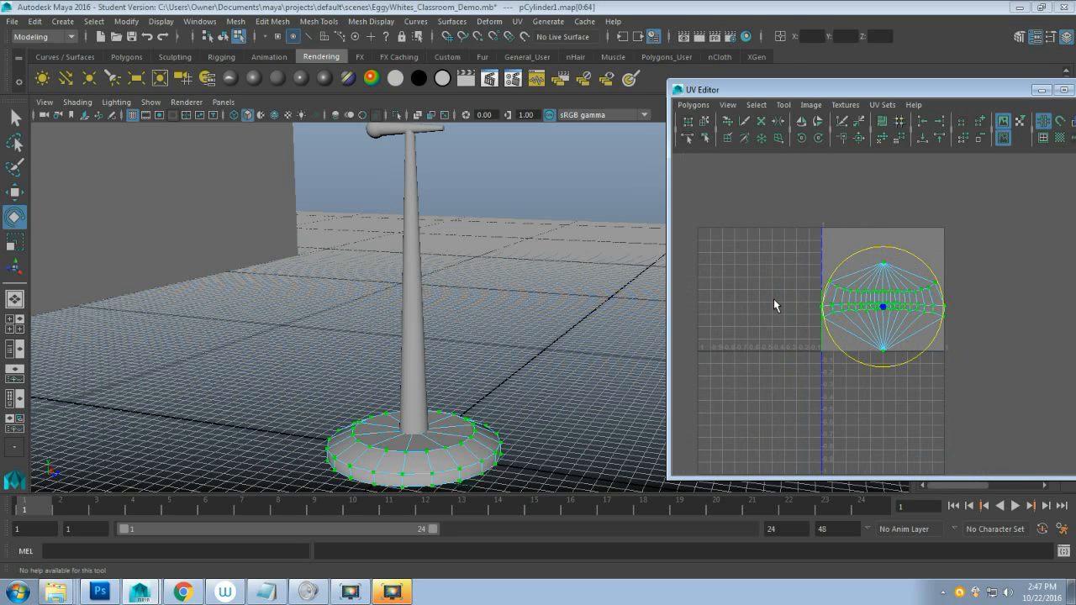
pyautogui.press('w')
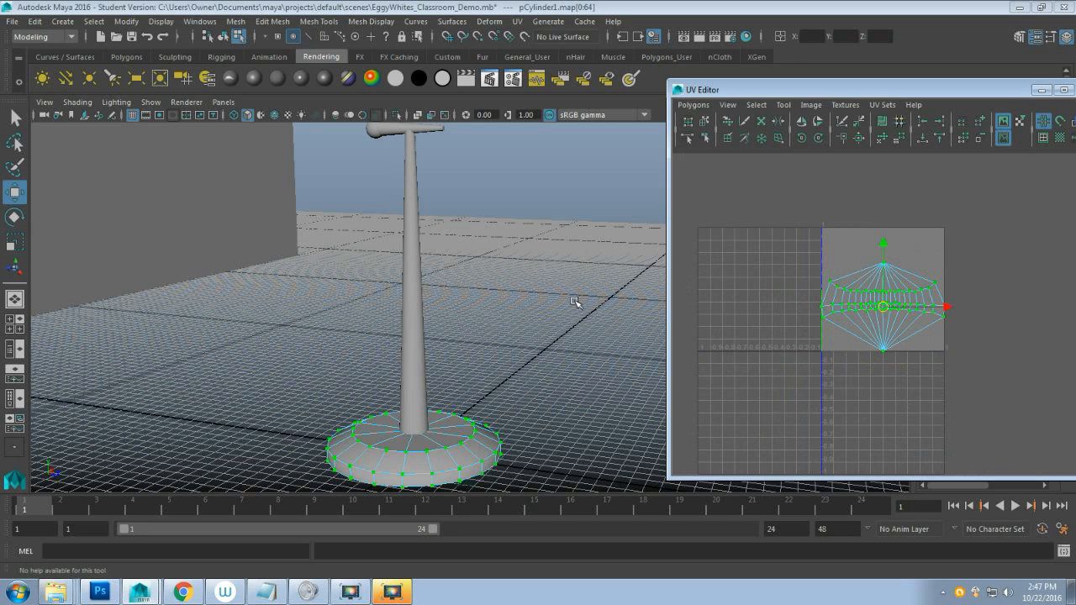
pyautogui.click(413, 312)
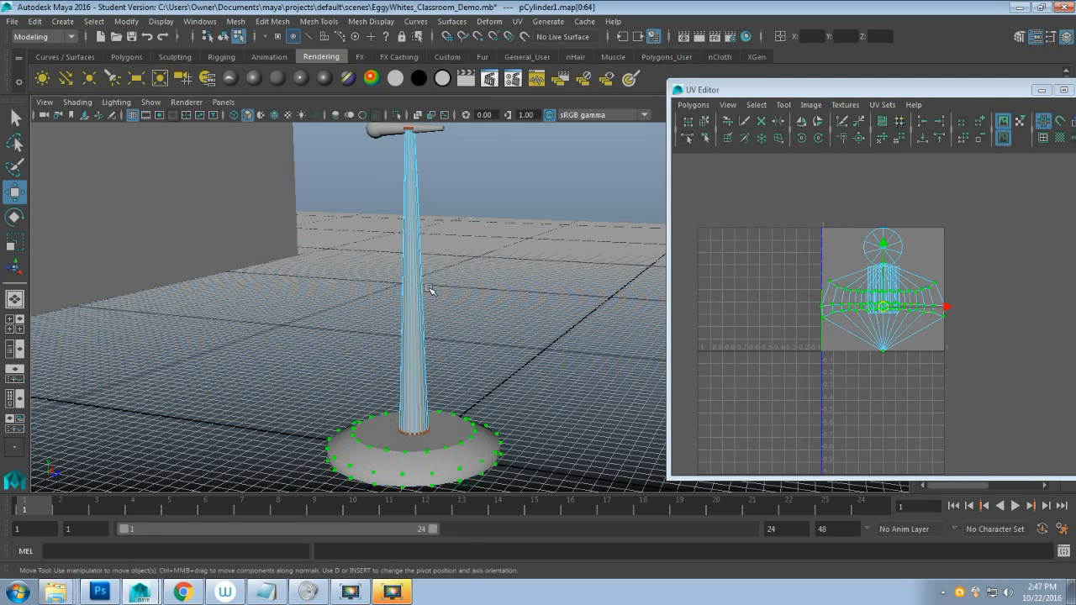
pyautogui.moveTo(411, 222); pyautogui.dragTo(476, 200, button='right')
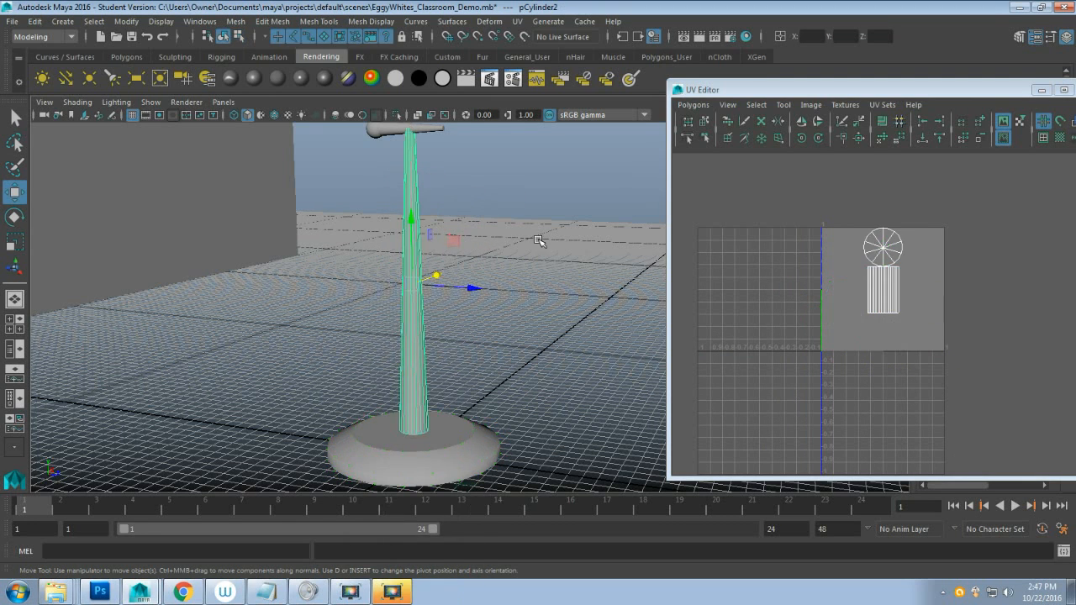
# Examine the UV layout of the microphone's ball head, with the head framed up close in the scene.
pyautogui.click(432, 130)
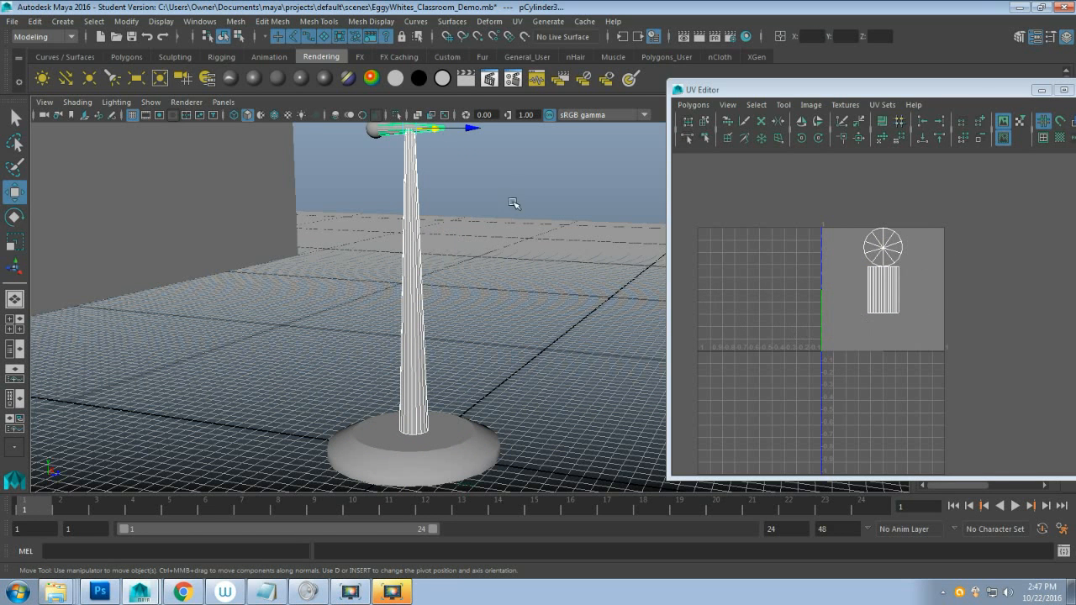
pyautogui.scroll(3, 421, 290)
pyautogui.click(368, 227)
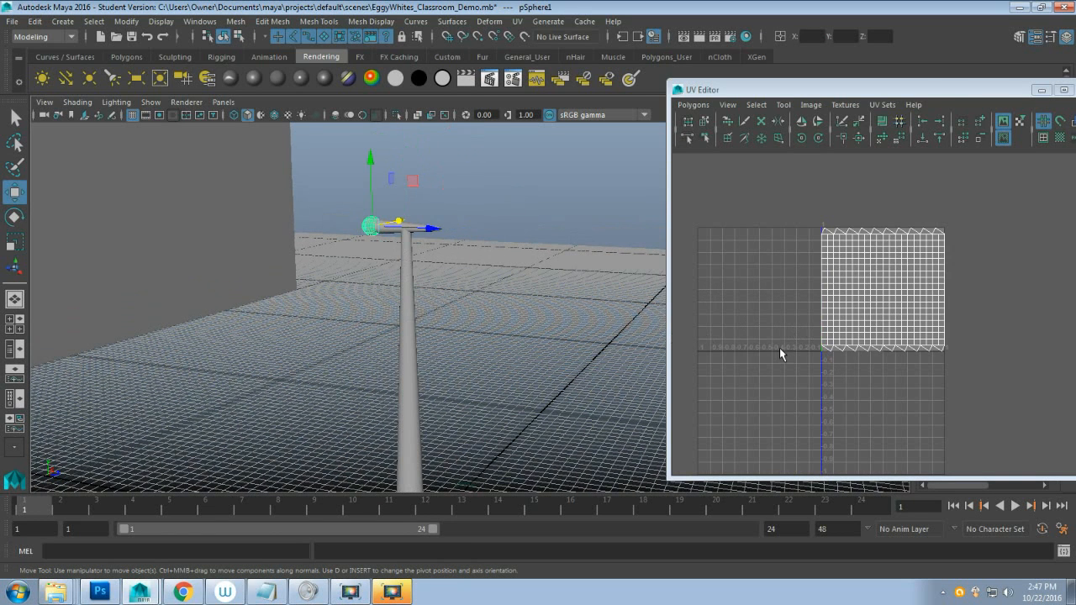
pyautogui.scroll(3, 779, 353)
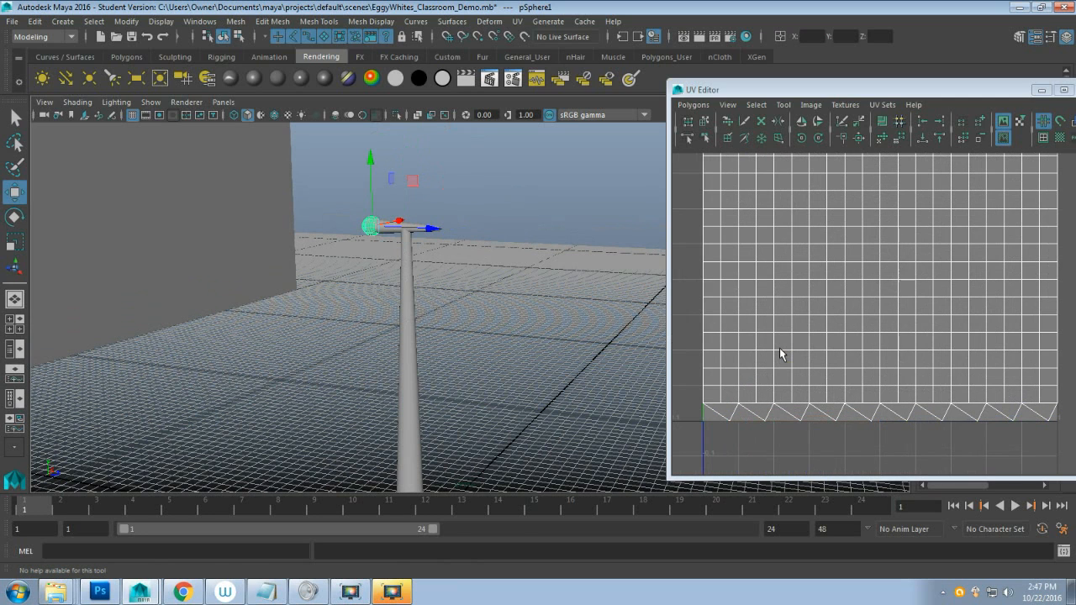
pyautogui.scroll(-2, 780, 353)
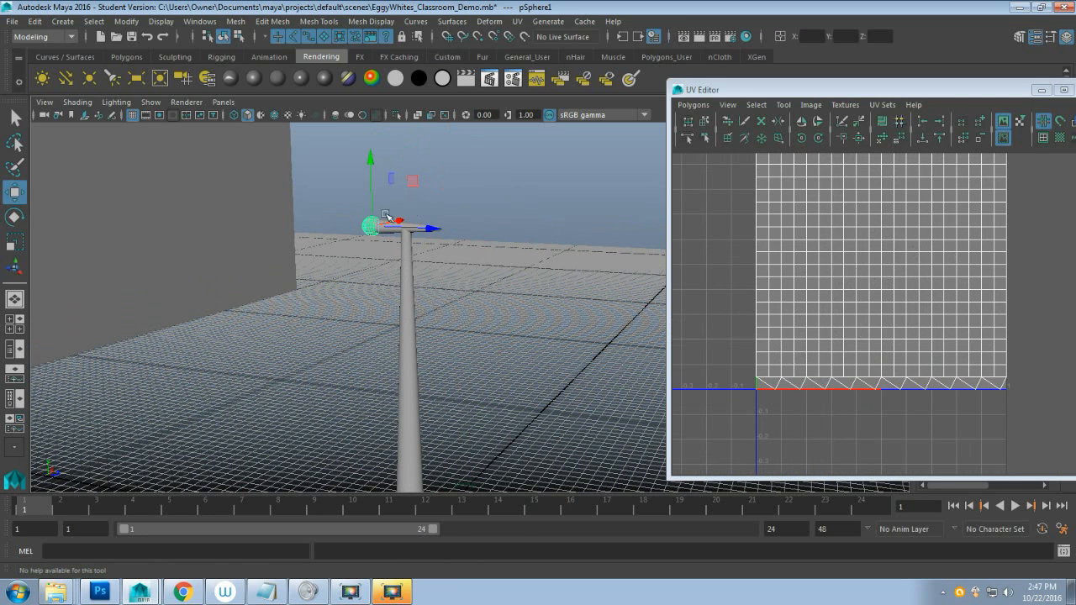
pyautogui.keyDown('alt'); pyautogui.moveTo(470, 357); pyautogui.dragTo(399, 389); pyautogui.keyUp('alt')
pyautogui.scroll(3, 399, 389)
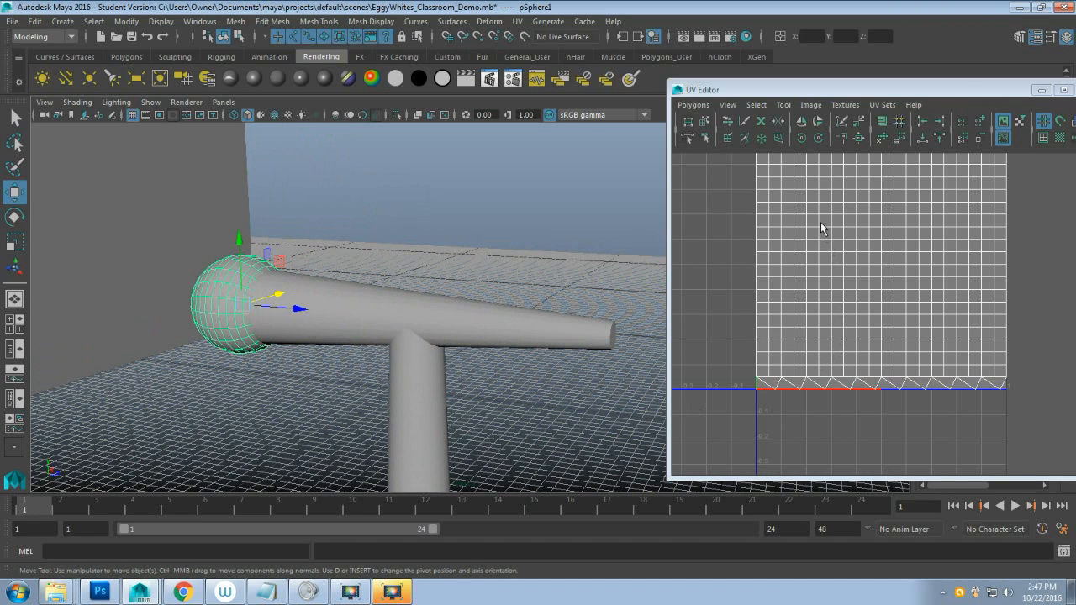
pyautogui.press('f')
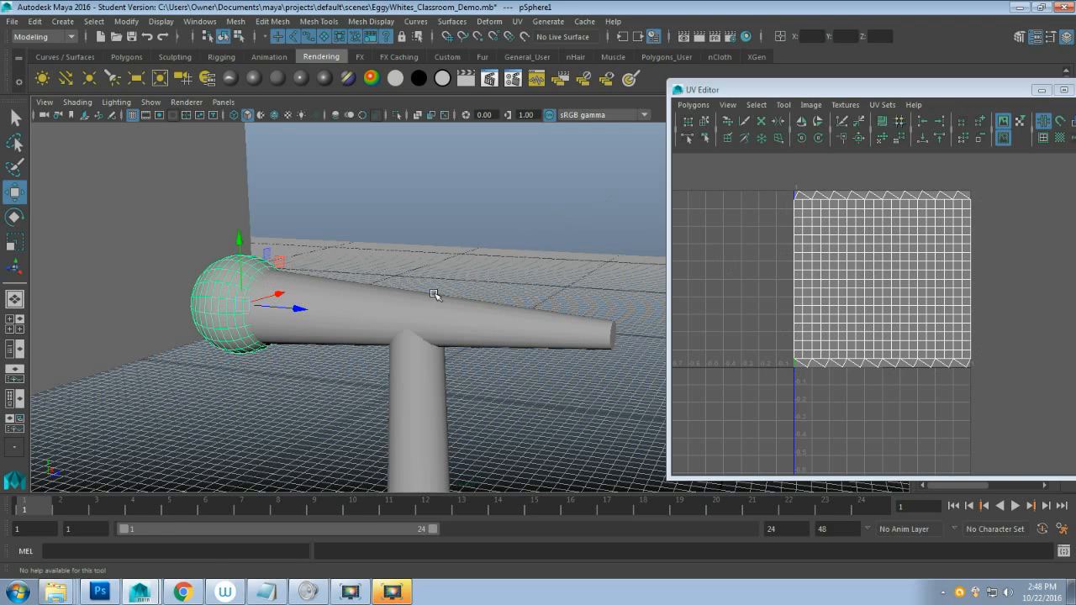
# Examine the UV layout of the microphone's tapered body and inspect the whole microphone stand in the scene.
pyautogui.click(340, 316)
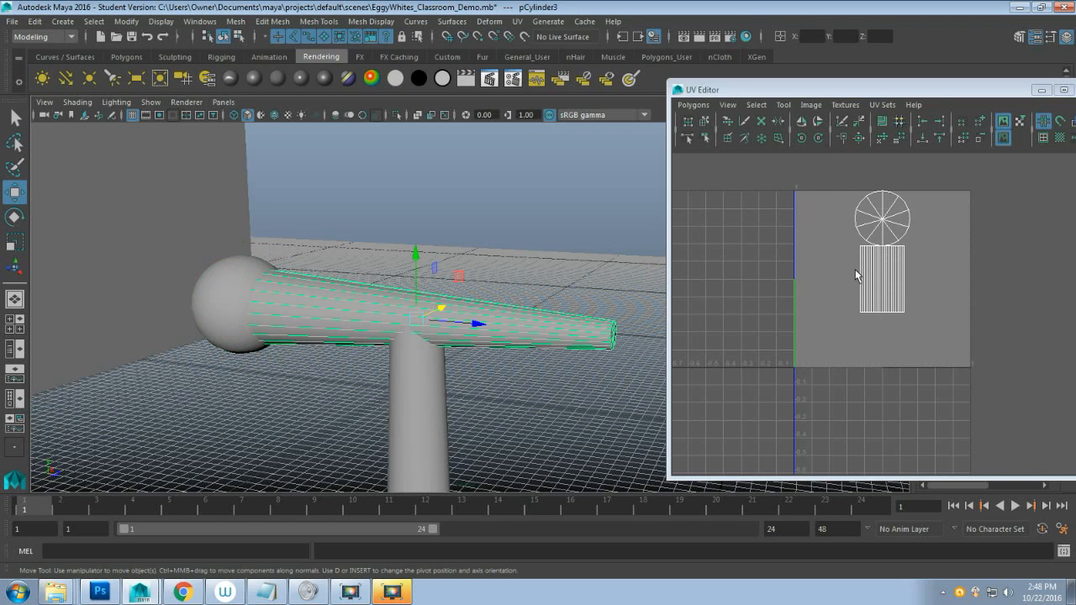
pyautogui.scroll(-10, 446, 399)
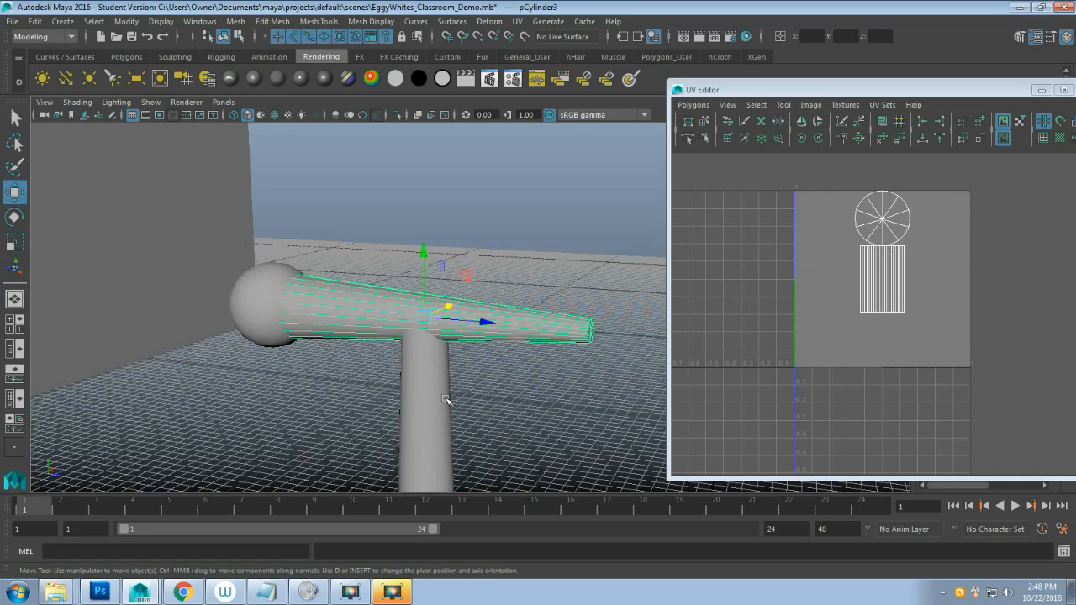
pyautogui.scroll(3, 454, 402)
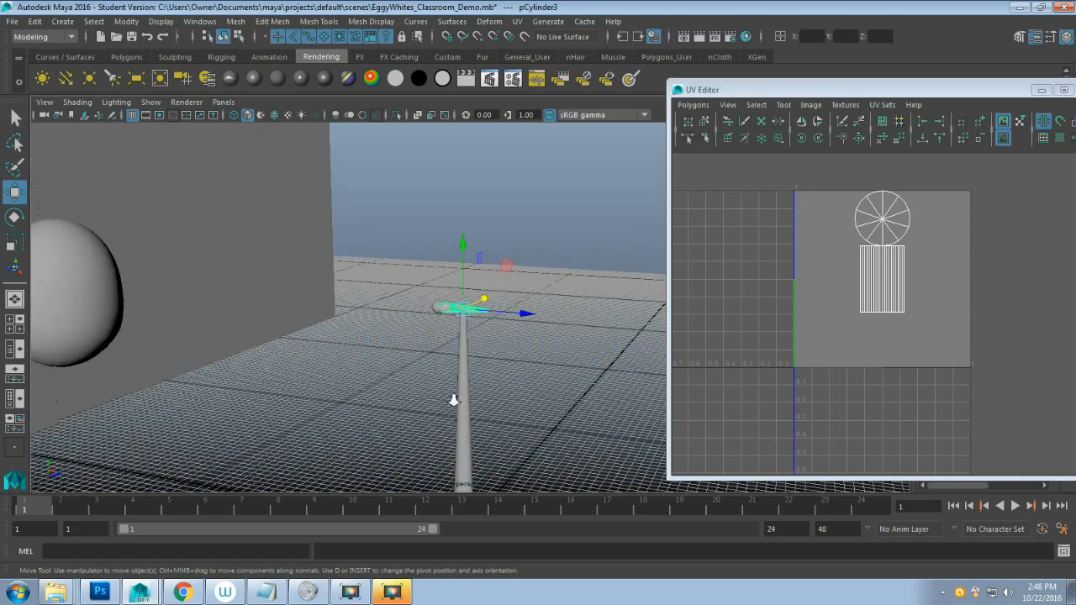
pyautogui.scroll(-3, 454, 401)
pyautogui.keyDown('alt'); pyautogui.moveTo(454, 401); pyautogui.dragTo(423, 341, button='middle'); pyautogui.keyUp('alt')
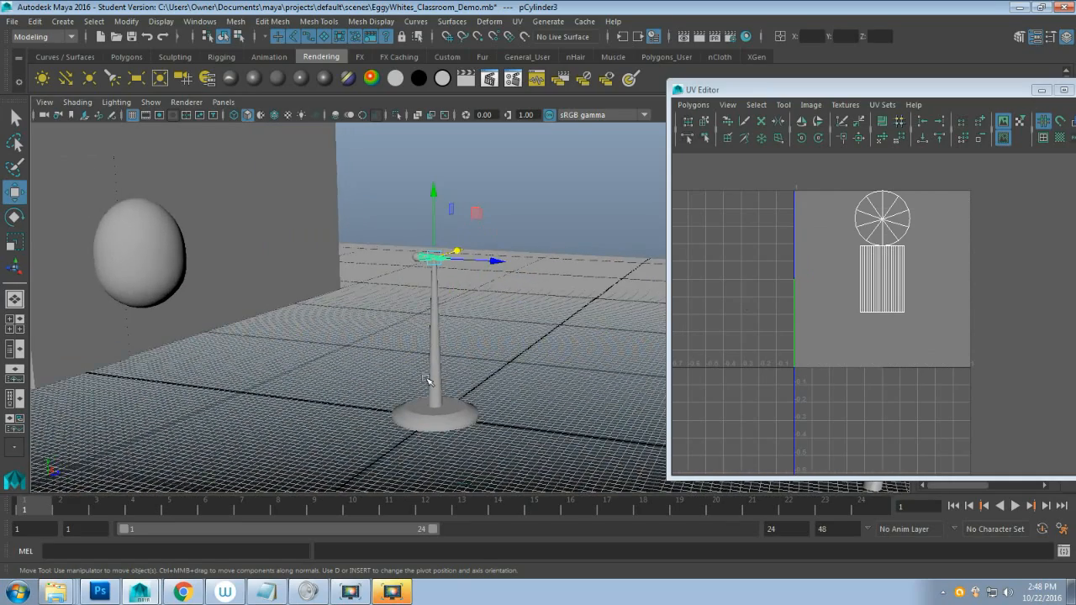
pyautogui.press('q')
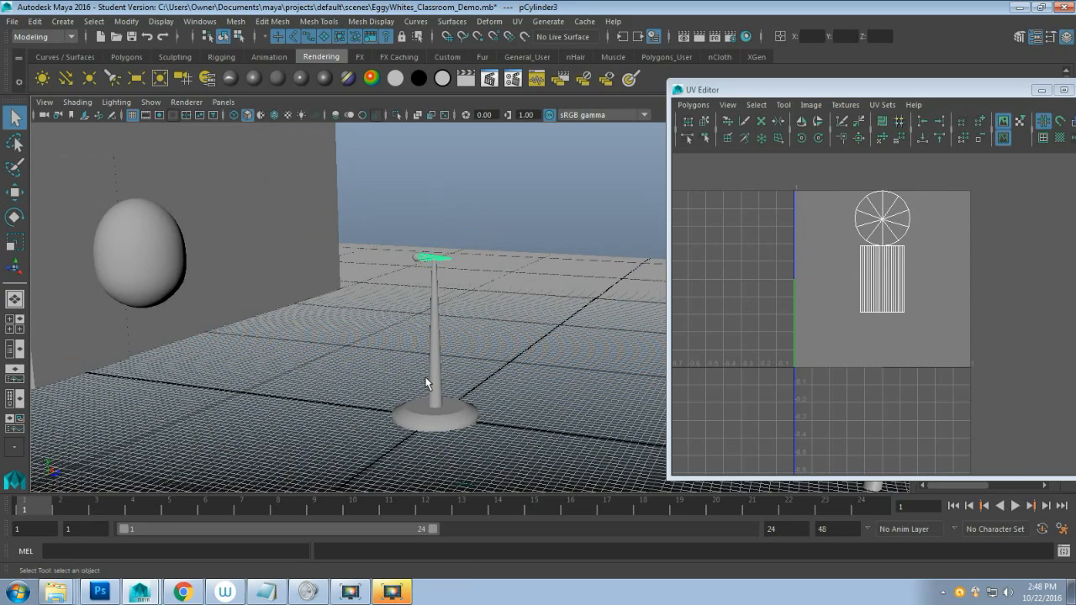
pyautogui.keyDown('alt'); pyautogui.moveTo(406, 306); pyautogui.dragTo(425, 373, button='right'); pyautogui.keyUp('alt')
pyautogui.keyDown('alt'); pyautogui.moveTo(426, 372); pyautogui.dragTo(342, 270, button='middle'); pyautogui.keyUp('alt')
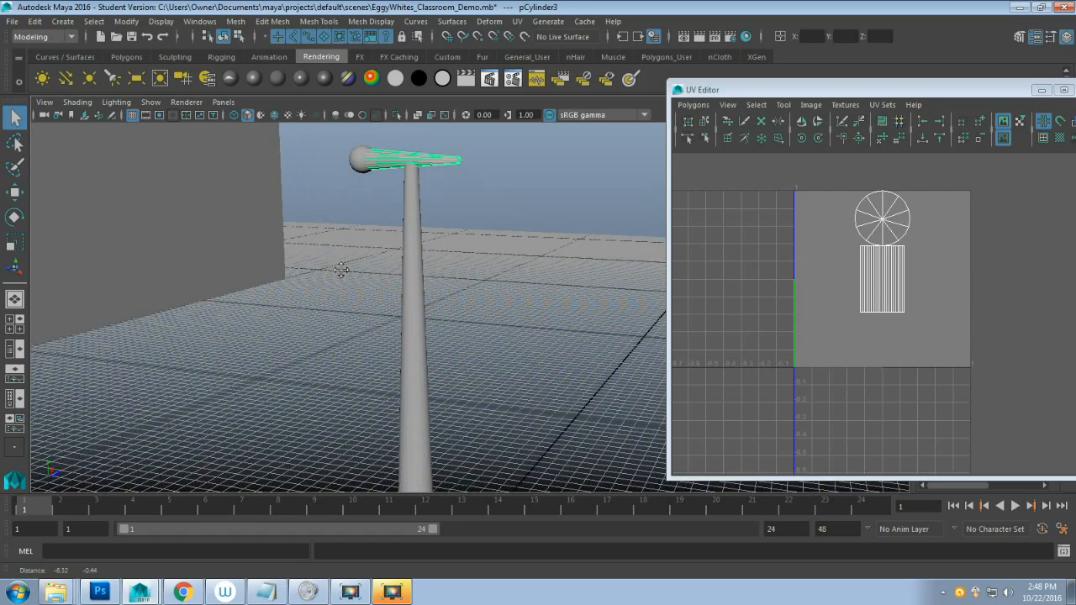
pyautogui.scroll(-8, 455, 267)
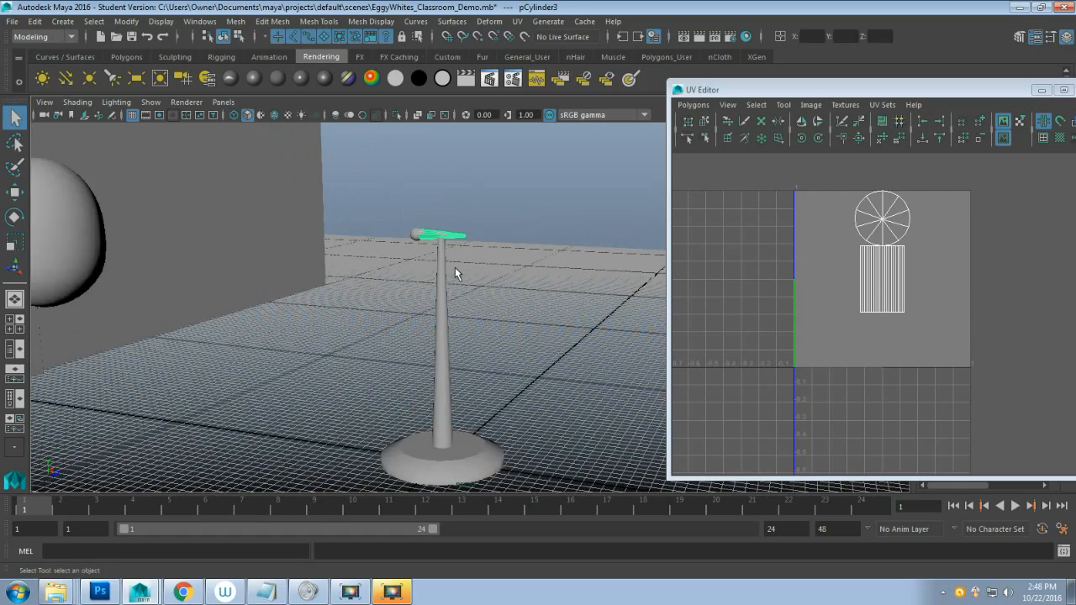
pyautogui.keyDown('alt'); pyautogui.moveTo(455, 267); pyautogui.dragTo(470, 288); pyautogui.keyUp('alt')
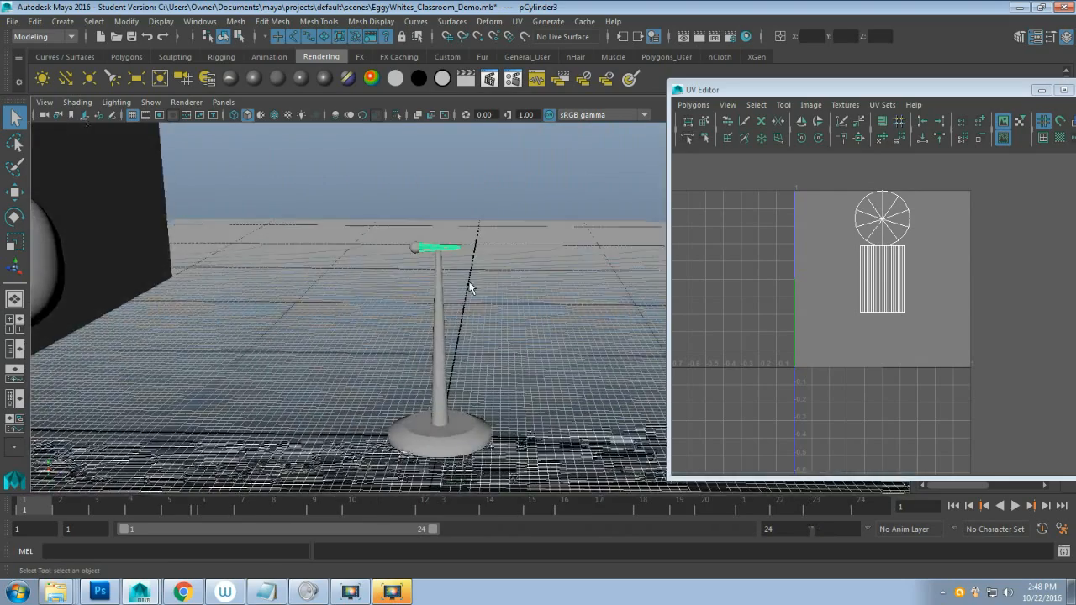
# Combine the microphone's ball head and tapered body into a single mesh.
pyautogui.scroll(6, 445, 292)
pyautogui.scroll(4, 445, 292)
pyautogui.keyDown('alt'); pyautogui.moveTo(445, 291); pyautogui.dragTo(542, 382, button='middle'); pyautogui.keyUp('alt')
pyautogui.scroll(5, 542, 381)
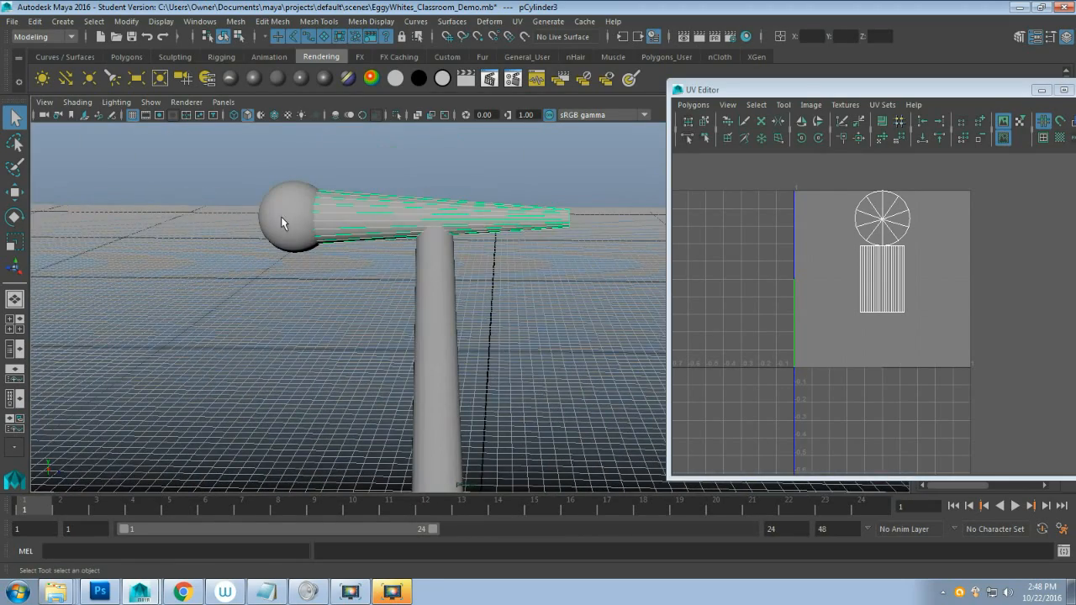
pyautogui.click(291, 213)
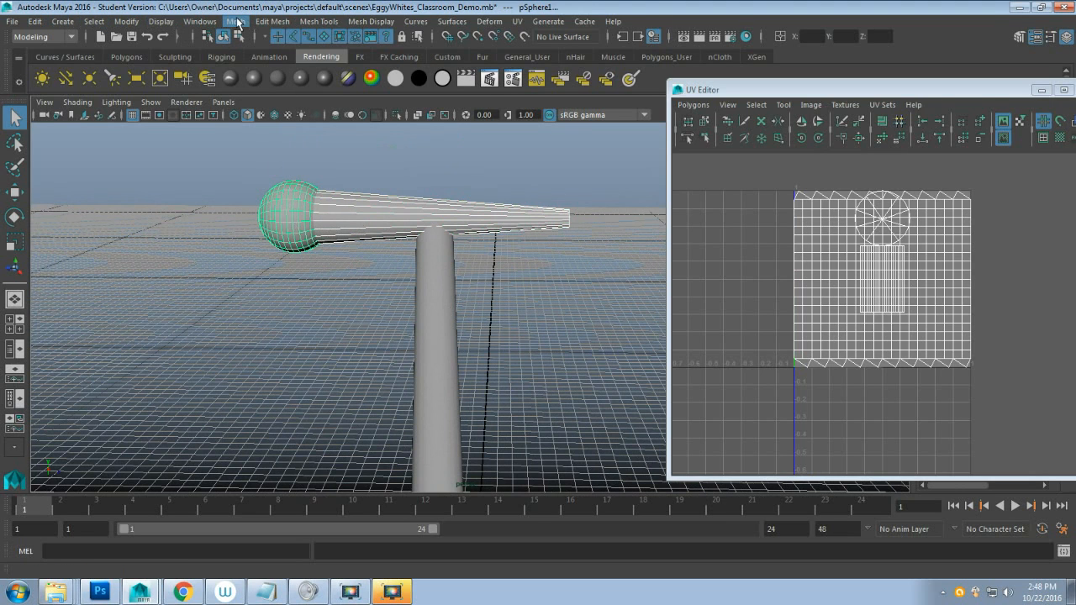
pyautogui.click(228, 21)
pyautogui.click(266, 71)
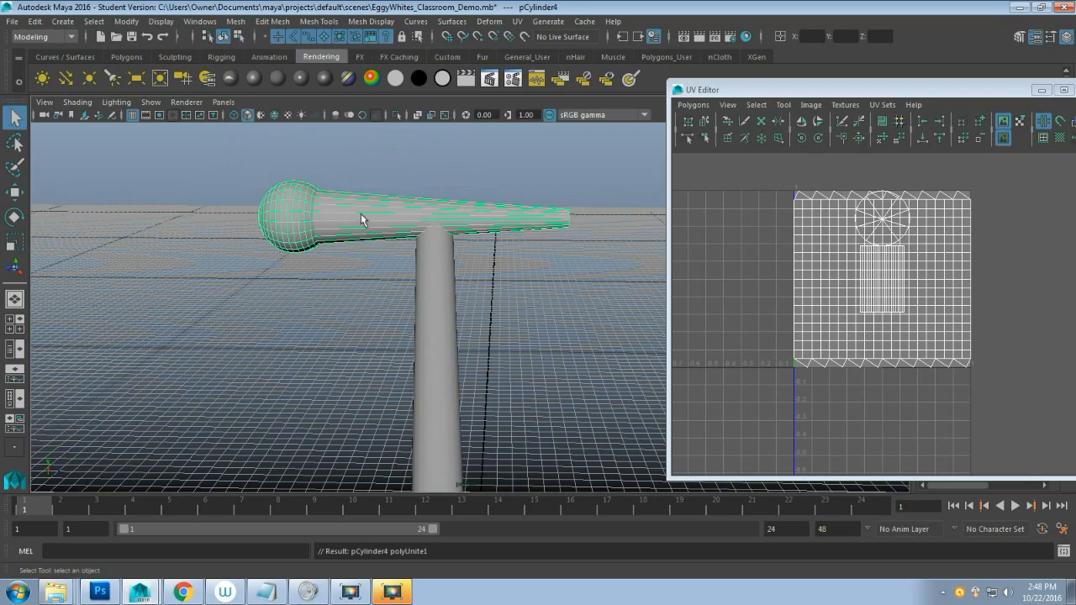
# Select the stand's round base and minimize the UV Editor to reveal the object's transform values.
pyautogui.scroll(-6, 419, 283)
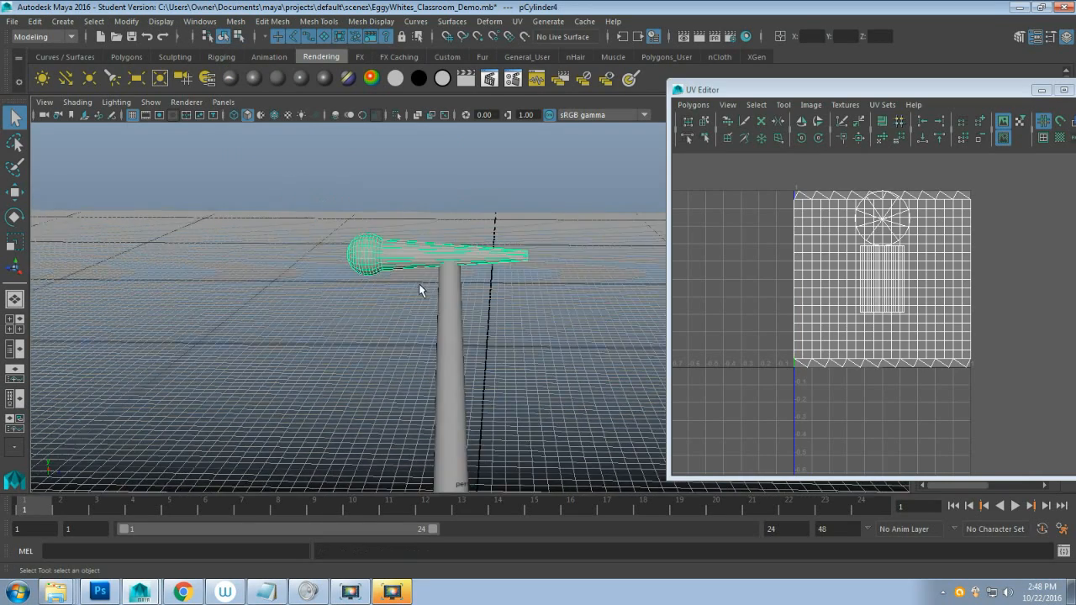
pyautogui.scroll(3, 468, 316)
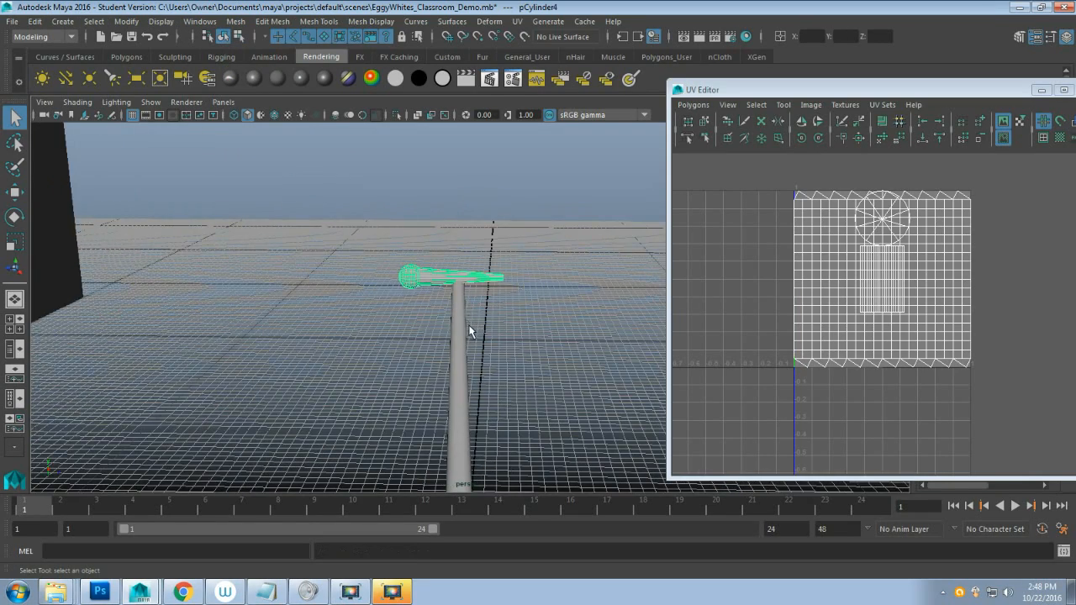
pyautogui.scroll(-4, 468, 315)
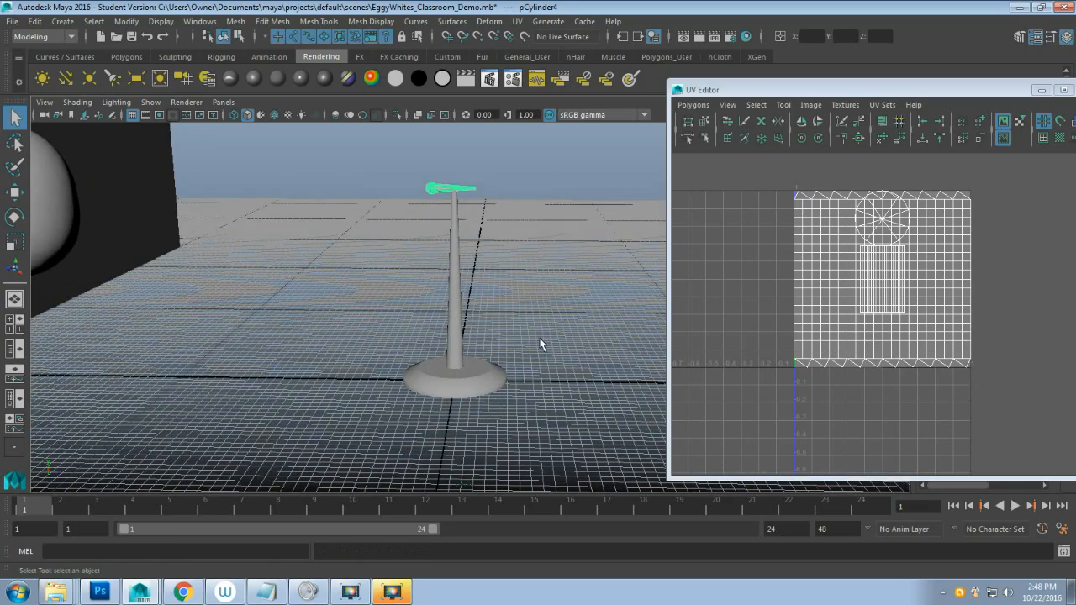
pyautogui.keyDown('alt'); pyautogui.moveTo(540, 344); pyautogui.dragTo(512, 355); pyautogui.keyUp('alt')
pyautogui.click(459, 370)
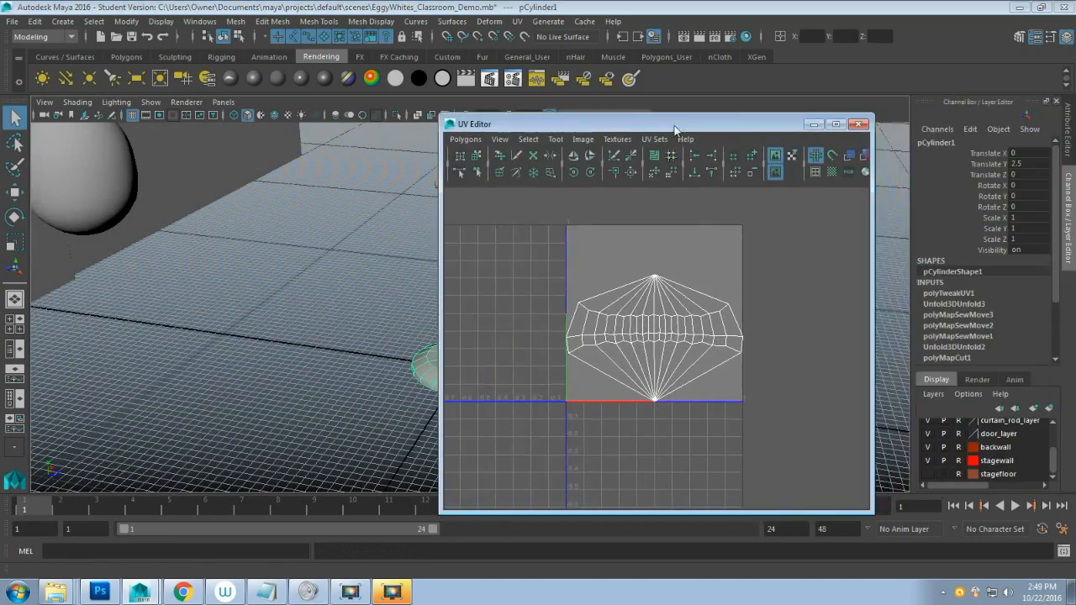
pyautogui.click(812, 125)
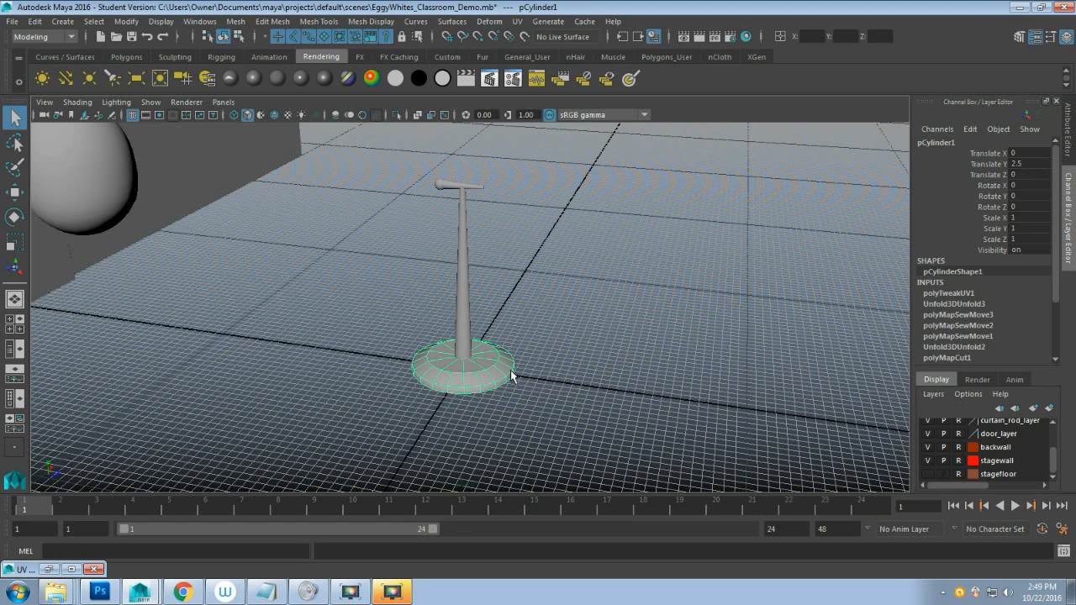
# Set the stand base's Scale X and Scale Z to 0.5.
pyautogui.click(1007, 220)
pyautogui.doubleClick(1042, 218)
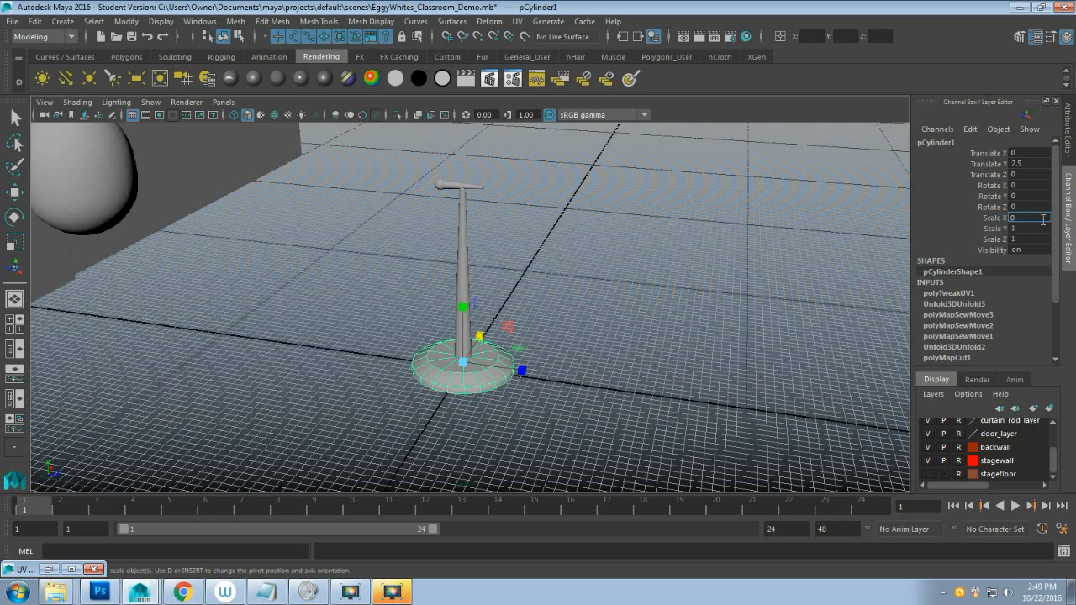
pyautogui.press('Return')
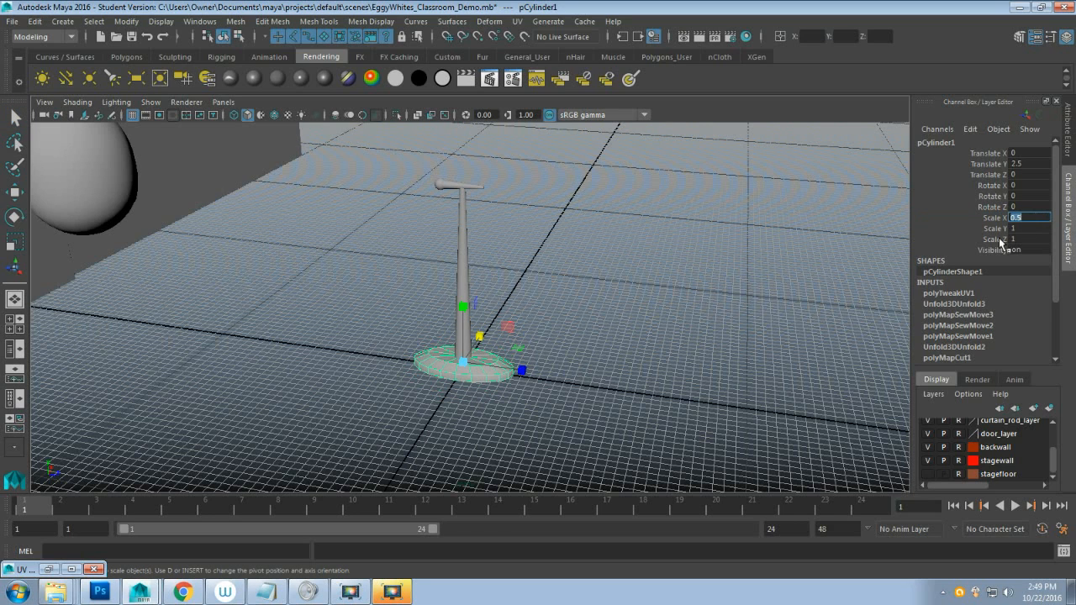
pyautogui.press('Tab')
pyautogui.click(1013, 240)
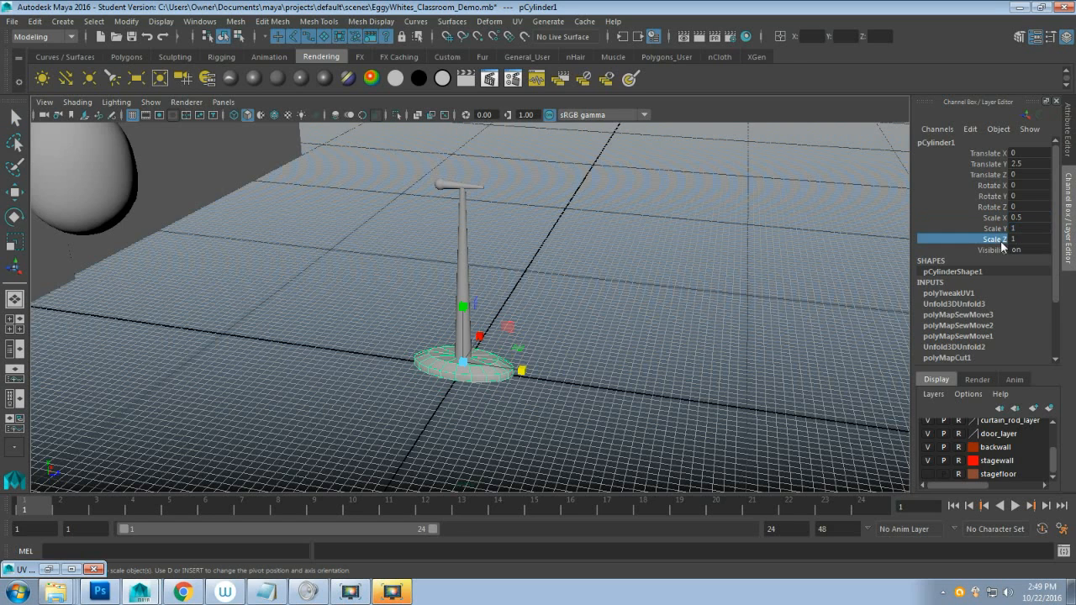
pyautogui.doubleClick(1015, 240)
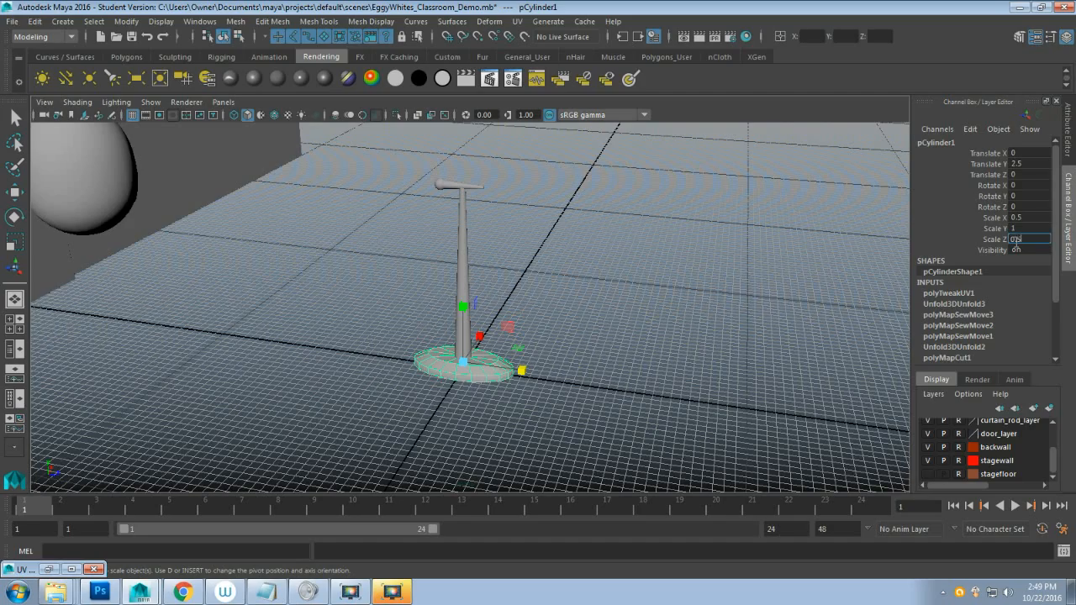
pyautogui.press('Return')
pyautogui.keyDown('alt'); pyautogui.moveTo(510, 383); pyautogui.dragTo(543, 387, button='right'); pyautogui.keyUp('alt')
pyautogui.keyDown('alt'); pyautogui.moveTo(544, 387); pyautogui.dragTo(870, 288); pyautogui.keyUp('alt')
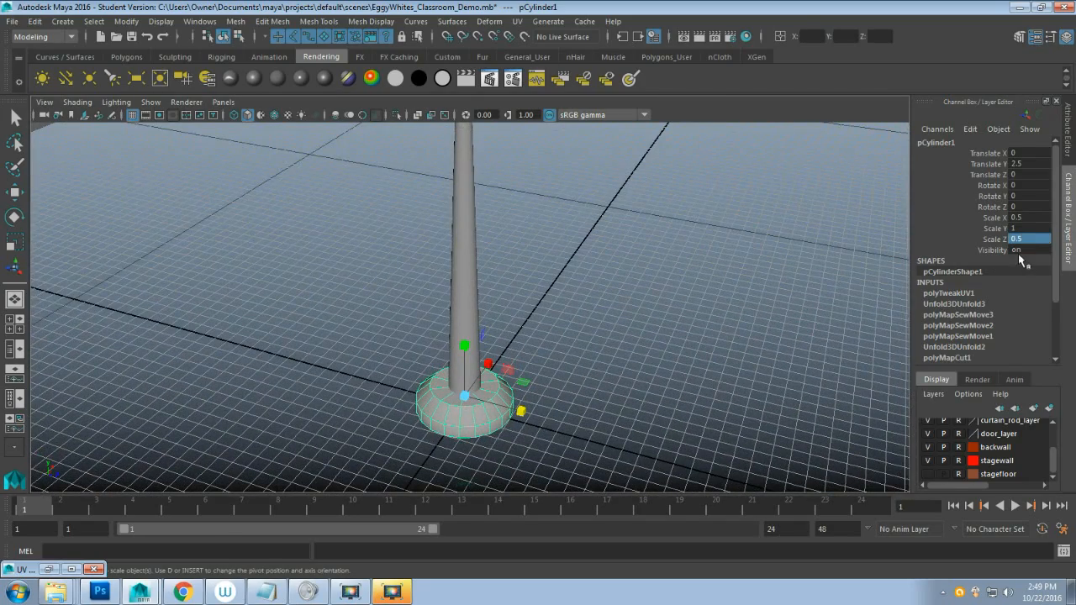
# Set the stand base's Scale X and Scale Z to 0.75.
pyautogui.doubleClick(1028, 218)
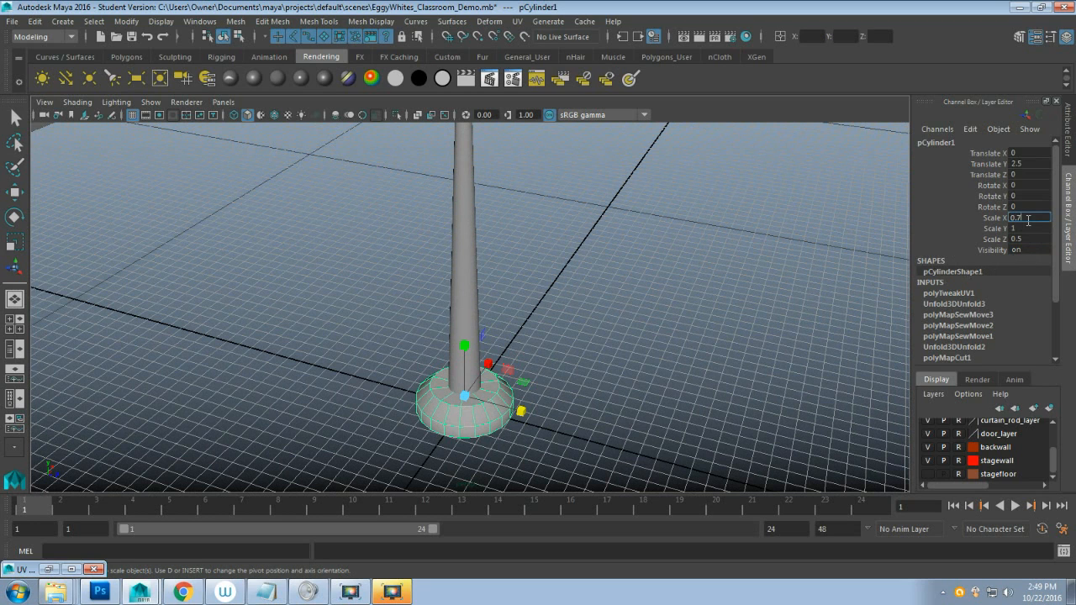
pyautogui.press('Return')
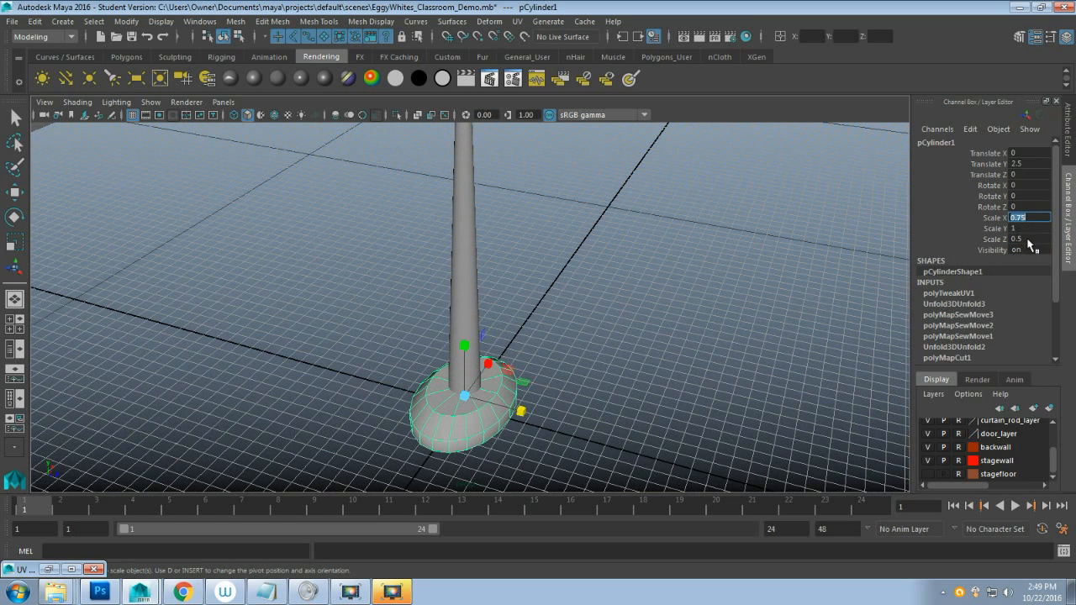
pyautogui.doubleClick(1029, 240)
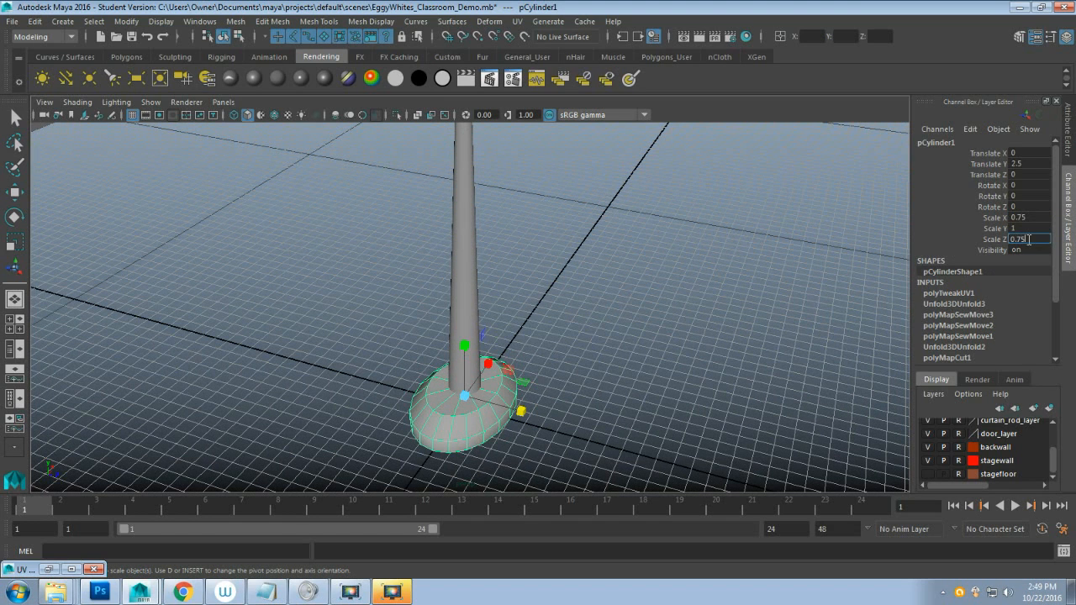
pyautogui.write('0.75')
pyautogui.press('Return')
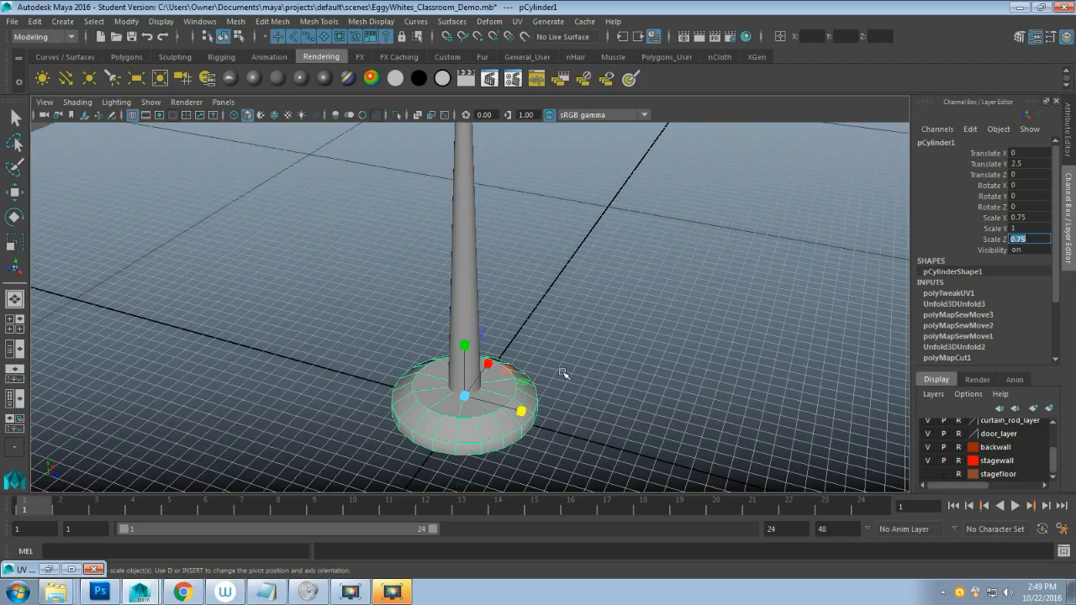
pyautogui.keyDown('alt'); pyautogui.moveTo(564, 374); pyautogui.dragTo(594, 300); pyautogui.keyUp('alt')
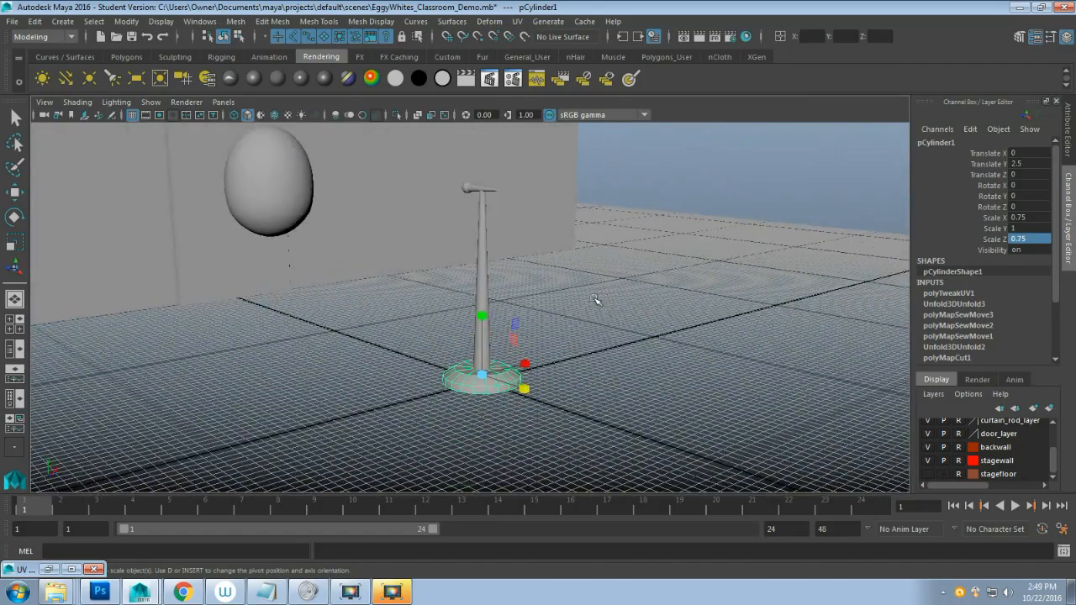
# Select the combined microphone mesh on top of the stand and center its pivot.
pyautogui.keyDown('alt'); pyautogui.moveTo(594, 299); pyautogui.dragTo(533, 248, button='right'); pyautogui.keyUp('alt')
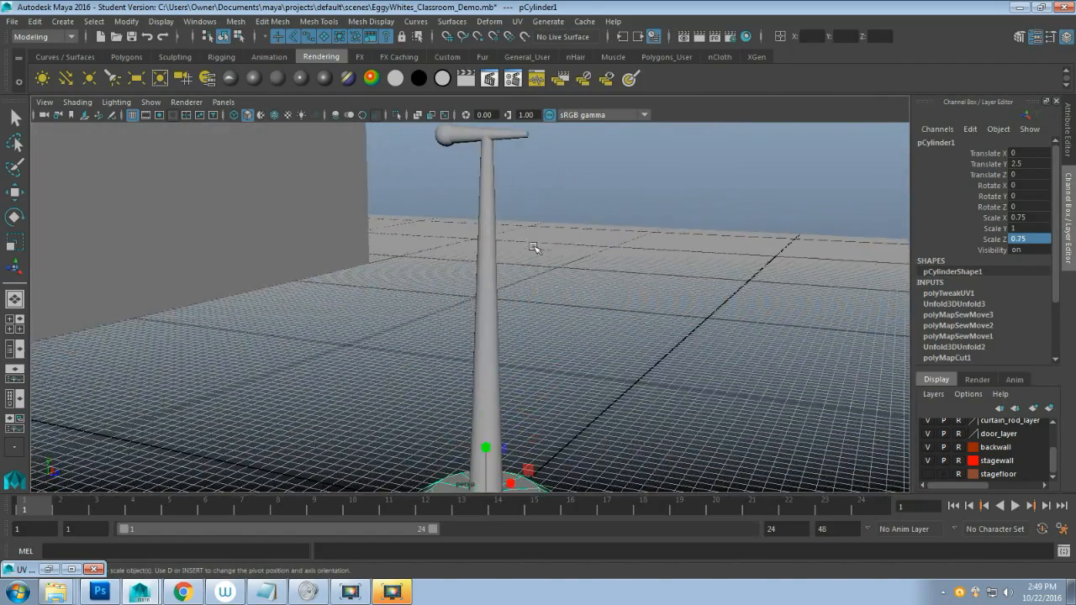
pyautogui.press('q')
pyautogui.click(465, 136)
pyautogui.keyDown('alt'); pyautogui.moveTo(434, 177); pyautogui.dragTo(392, 293); pyautogui.keyUp('alt')
pyautogui.press('r')
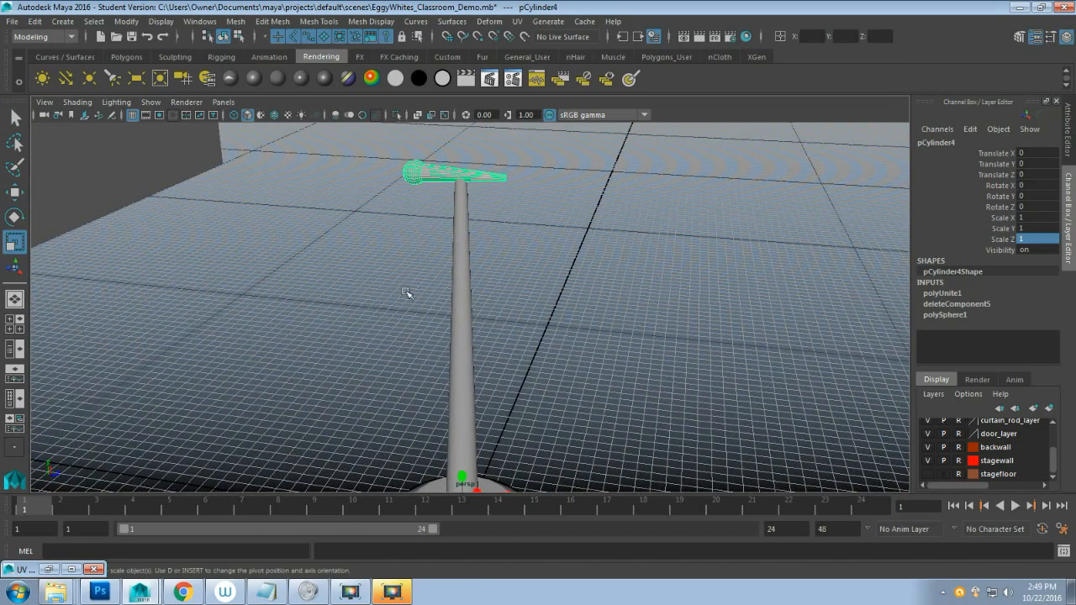
pyautogui.rightClick(452, 172)
pyautogui.moveTo(452, 172); pyautogui.dragTo(486, 153, button='right')
pyautogui.press('f')
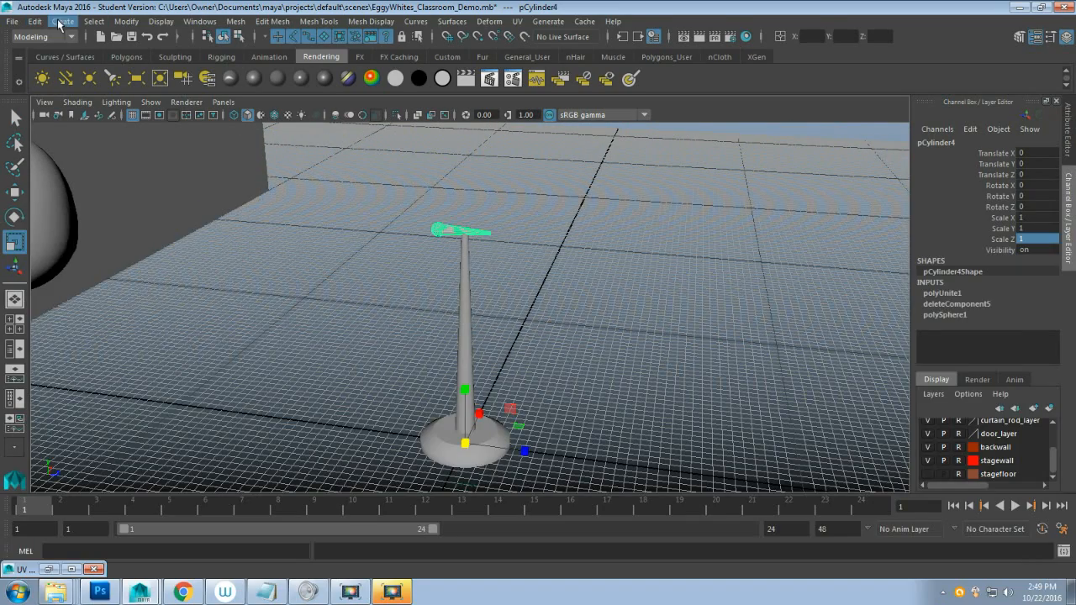
pyautogui.click(126, 21)
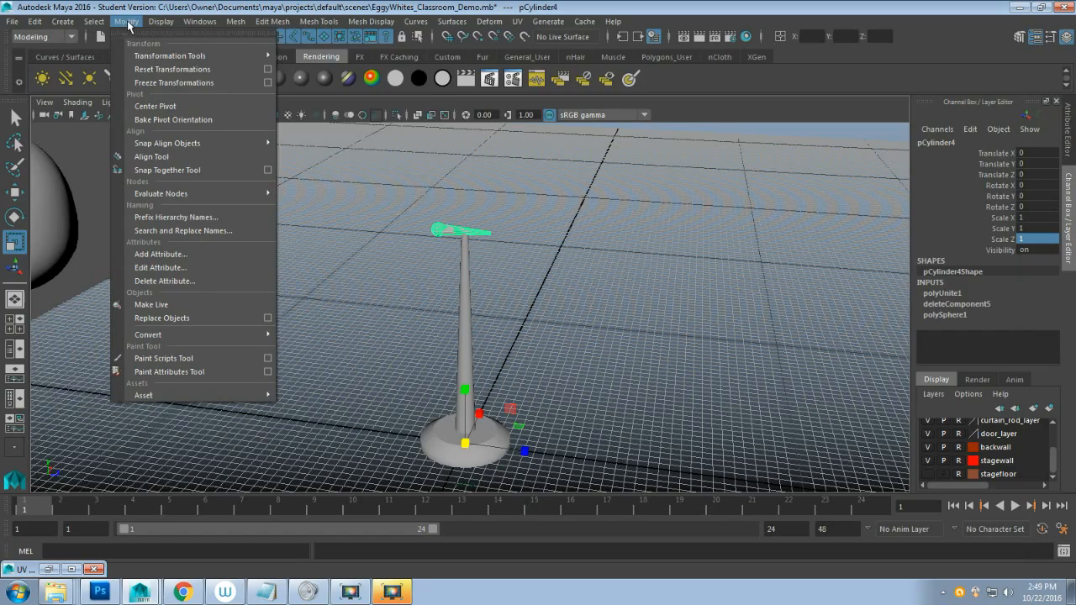
pyautogui.click(186, 106)
# Scale the microphone up uniformly to about 1.54 on all three axes.
pyautogui.scroll(10, 337, 233)
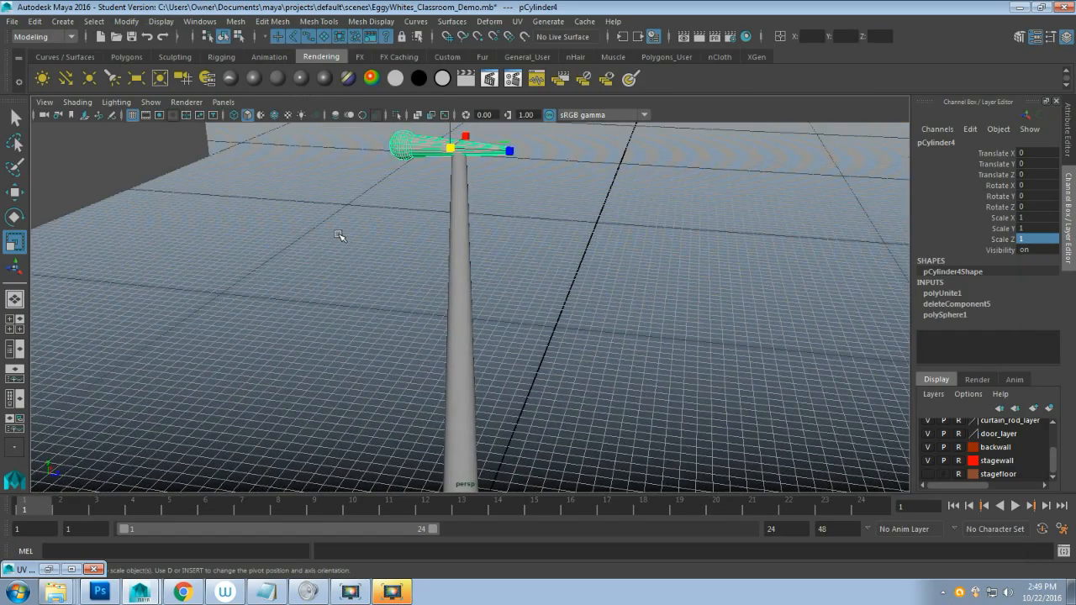
pyautogui.scroll(-5, 326, 229)
pyautogui.keyDown('alt'); pyautogui.moveTo(326, 229); pyautogui.dragTo(379, 310); pyautogui.keyUp('alt')
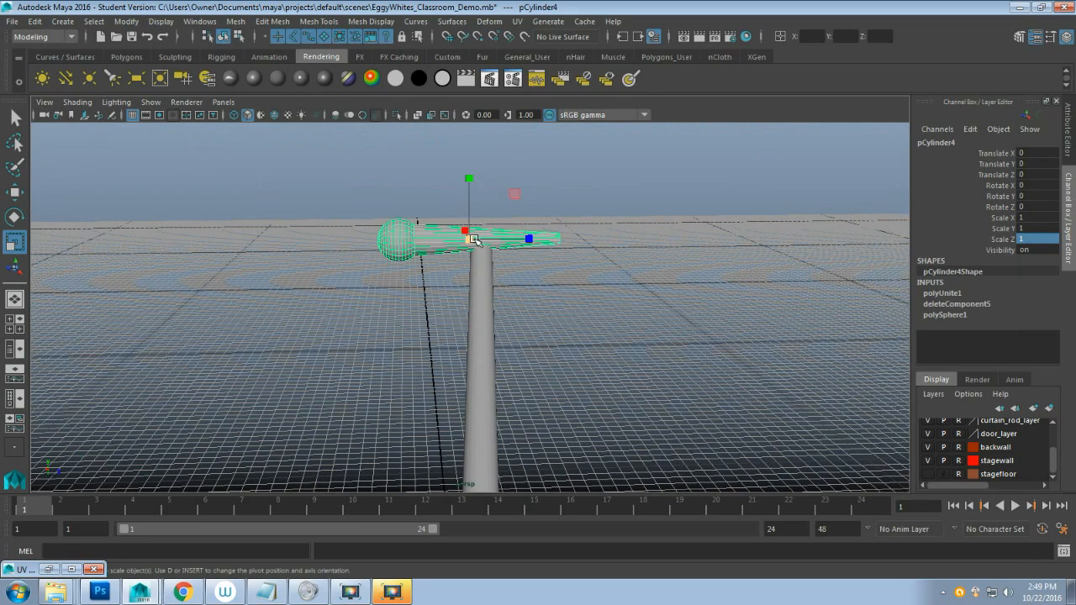
pyautogui.moveTo(474, 241); pyautogui.dragTo(528, 233)
pyautogui.keyDown('alt'); pyautogui.moveTo(445, 315); pyautogui.dragTo(454, 336); pyautogui.keyUp('alt')
pyautogui.scroll(5, 332, 261)
pyautogui.keyDown('alt'); pyautogui.moveTo(332, 262); pyautogui.dragTo(463, 286); pyautogui.keyUp('alt')
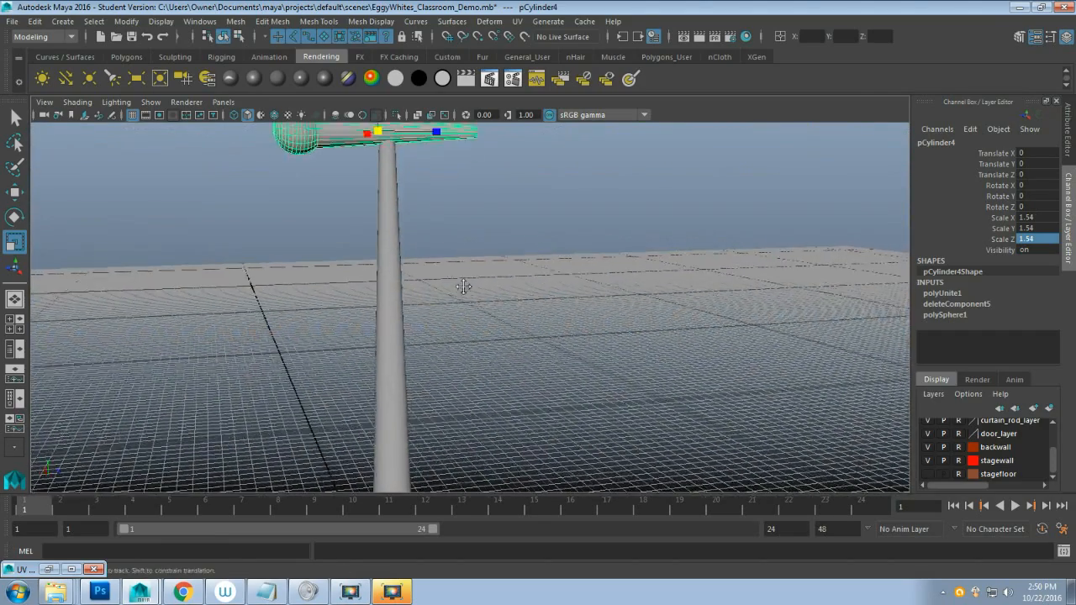
pyautogui.scroll(3, 441, 304)
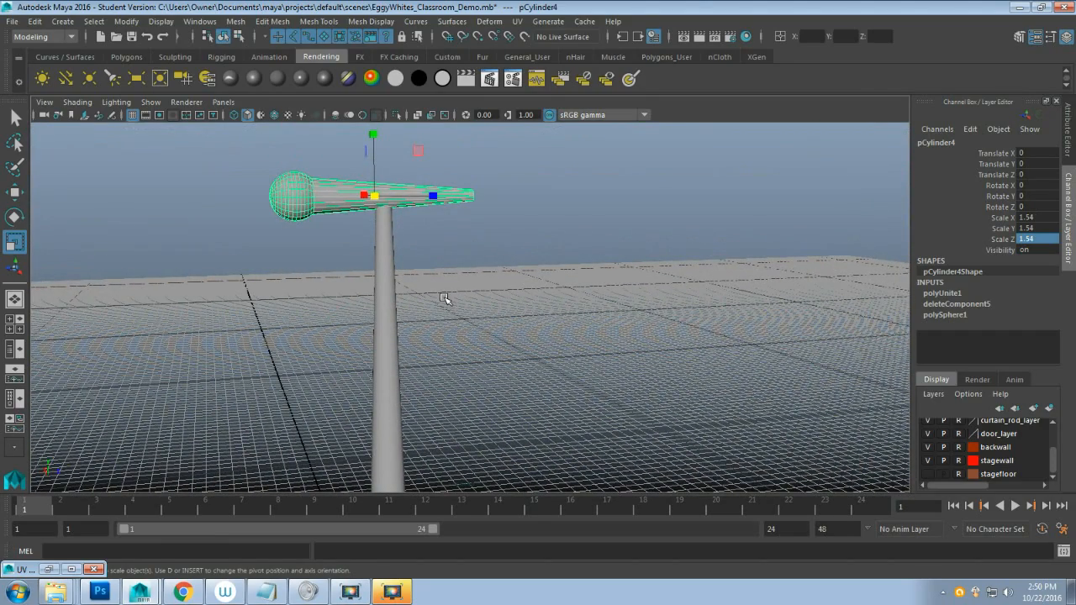
# Try to shorten the microphone lengthwise by reducing its Scale Z to about 0.727.
pyautogui.keyDown('alt'); pyautogui.moveTo(392, 264); pyautogui.dragTo(352, 260); pyautogui.keyUp('alt')
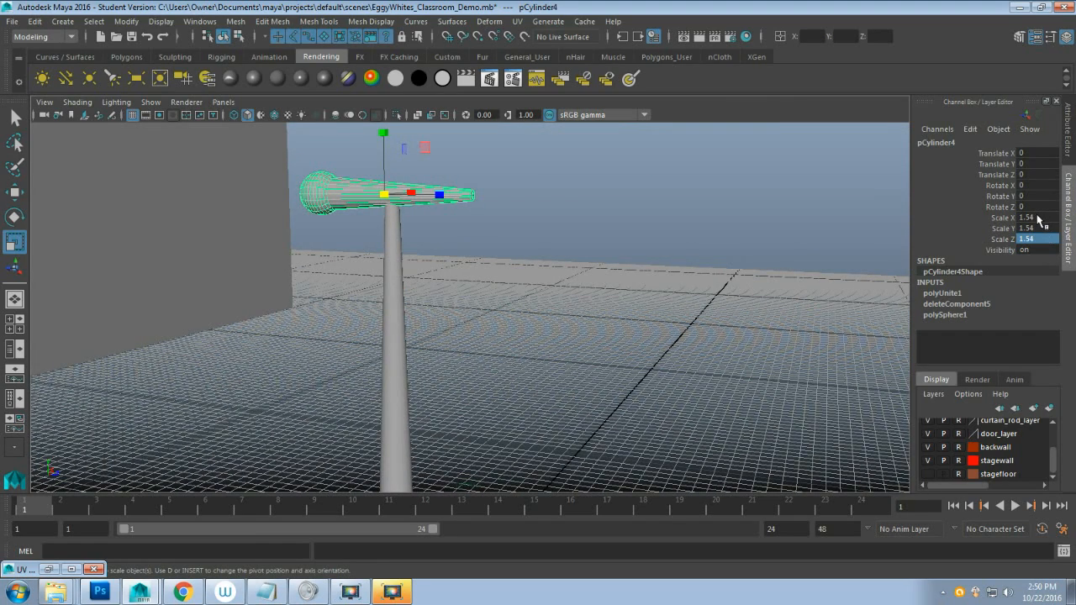
pyautogui.keyDown('alt'); pyautogui.moveTo(505, 288); pyautogui.dragTo(451, 291); pyautogui.keyUp('alt')
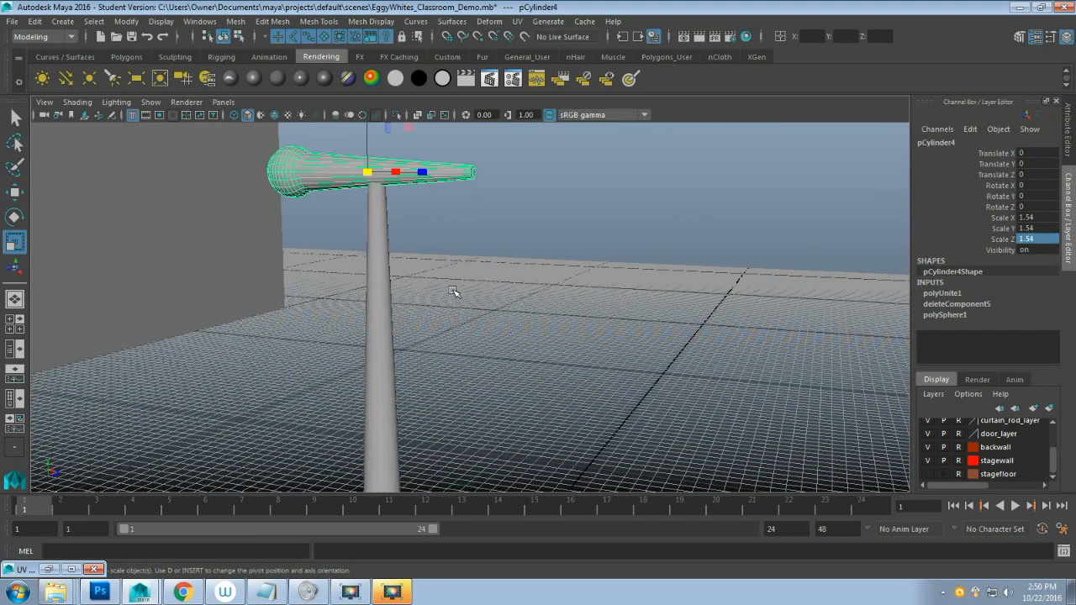
pyautogui.keyDown('alt'); pyautogui.moveTo(452, 250); pyautogui.dragTo(515, 351); pyautogui.keyUp('alt')
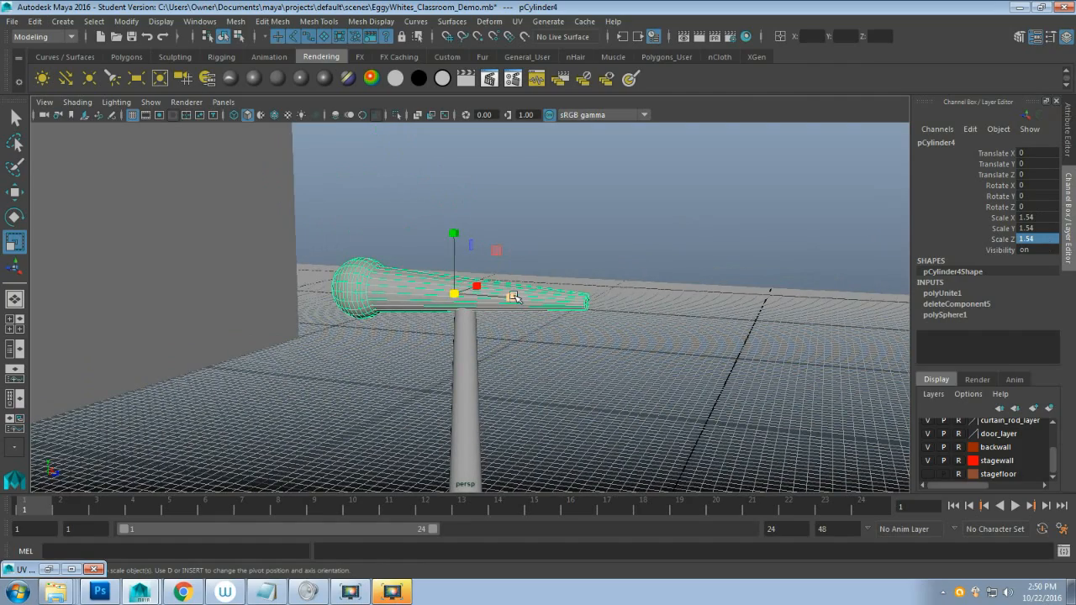
pyautogui.moveTo(510, 296); pyautogui.dragTo(328, 370)
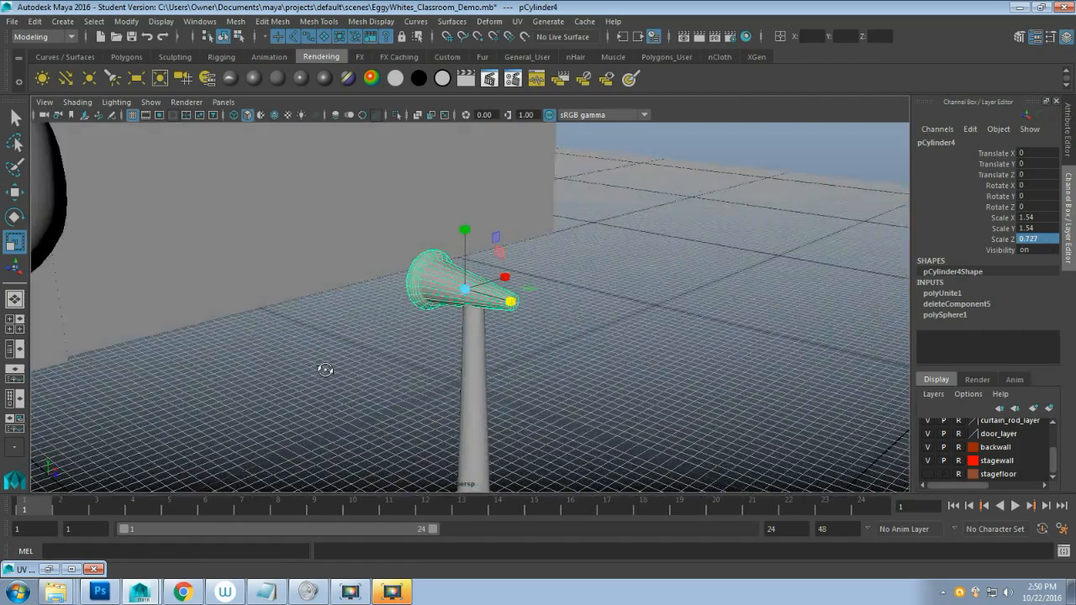
pyautogui.hotkey('ctrl', 'z')
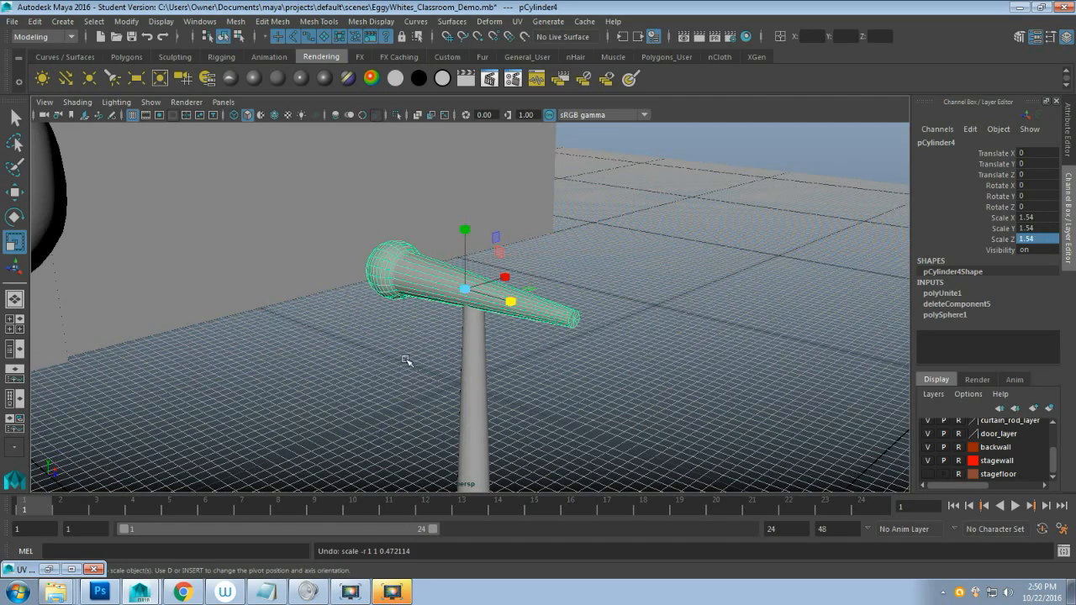
# Tilt the microphone to a Rotate X of 15 so its ball head points upward.
pyautogui.keyDown('alt'); pyautogui.moveTo(406, 359); pyautogui.dragTo(487, 350); pyautogui.keyUp('alt')
pyautogui.press('e')
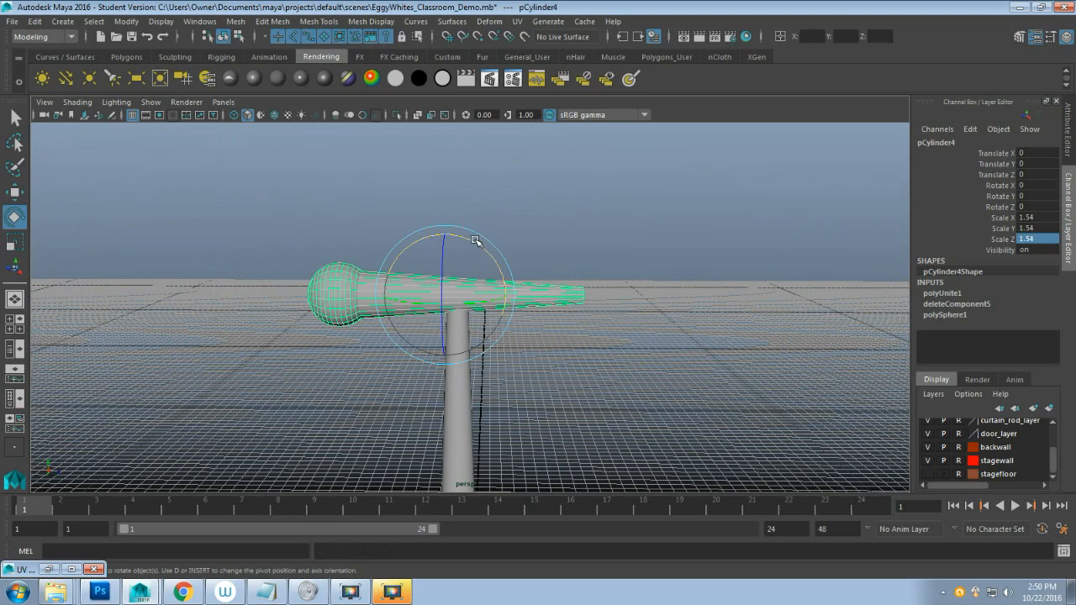
pyautogui.moveTo(480, 247); pyautogui.dragTo(481, 246)
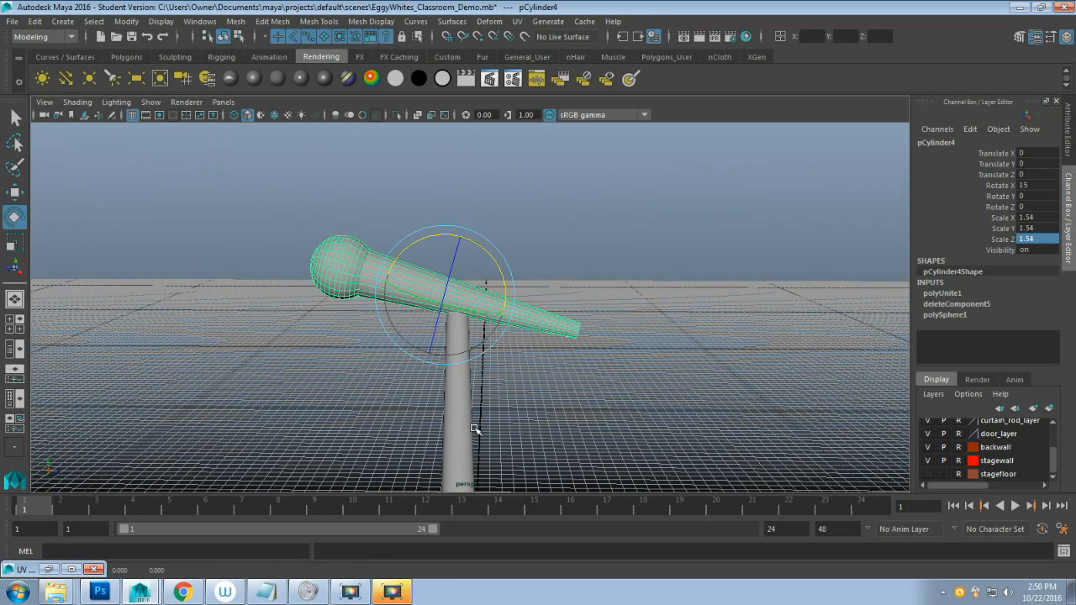
# Select the microphone, pole and base together and move them along Z to the stool, with the microphone at Translate Z 181.54.
pyautogui.scroll(-8, 534, 391)
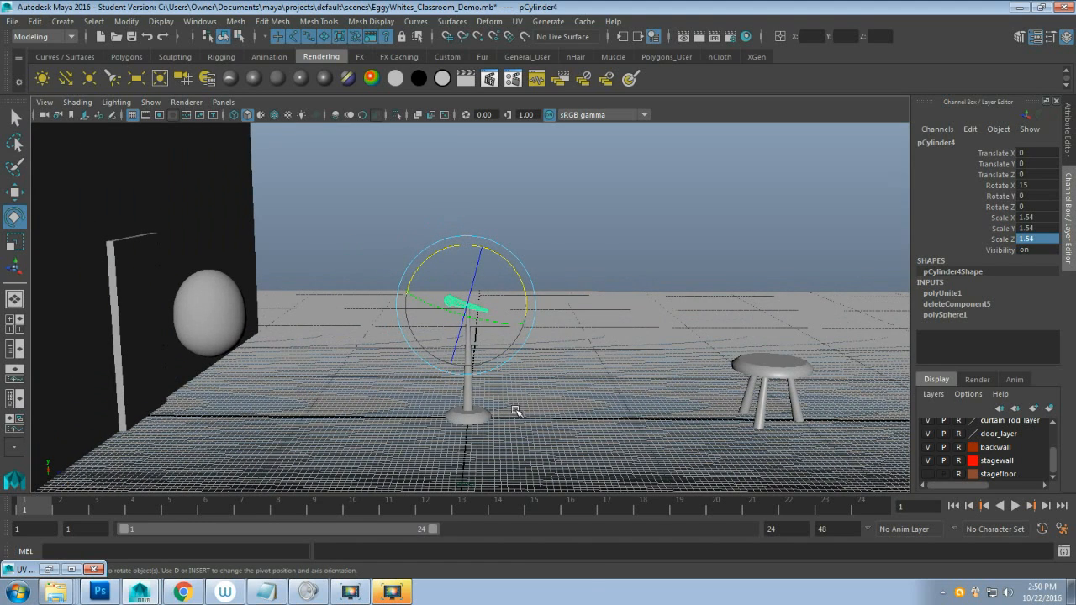
pyautogui.moveTo(533, 215); pyautogui.dragTo(595, 196, button='right')
pyautogui.click(493, 359)
pyautogui.click(465, 357)
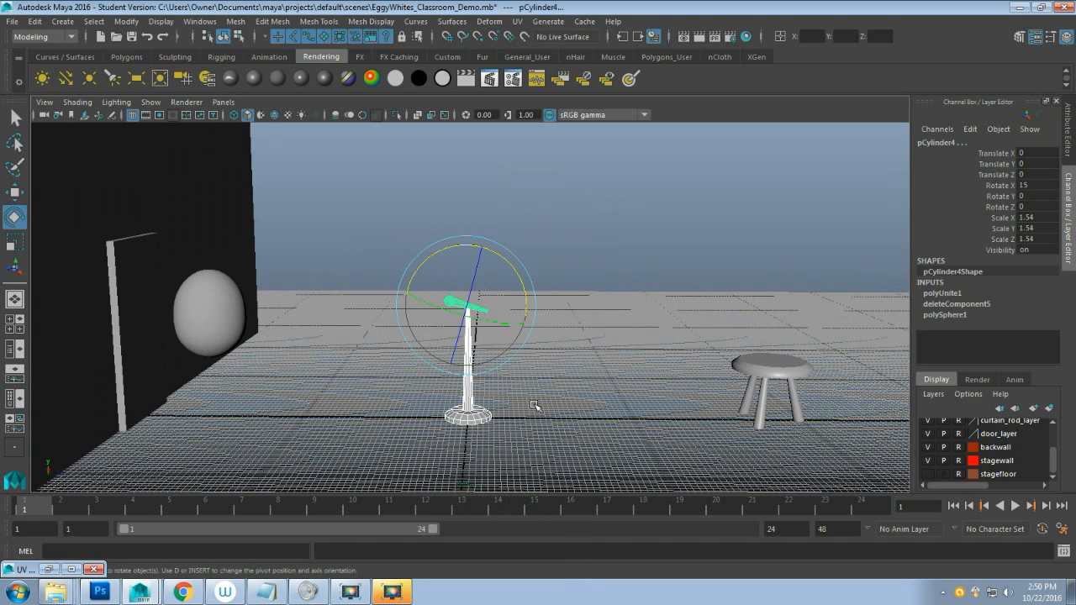
pyautogui.press('w')
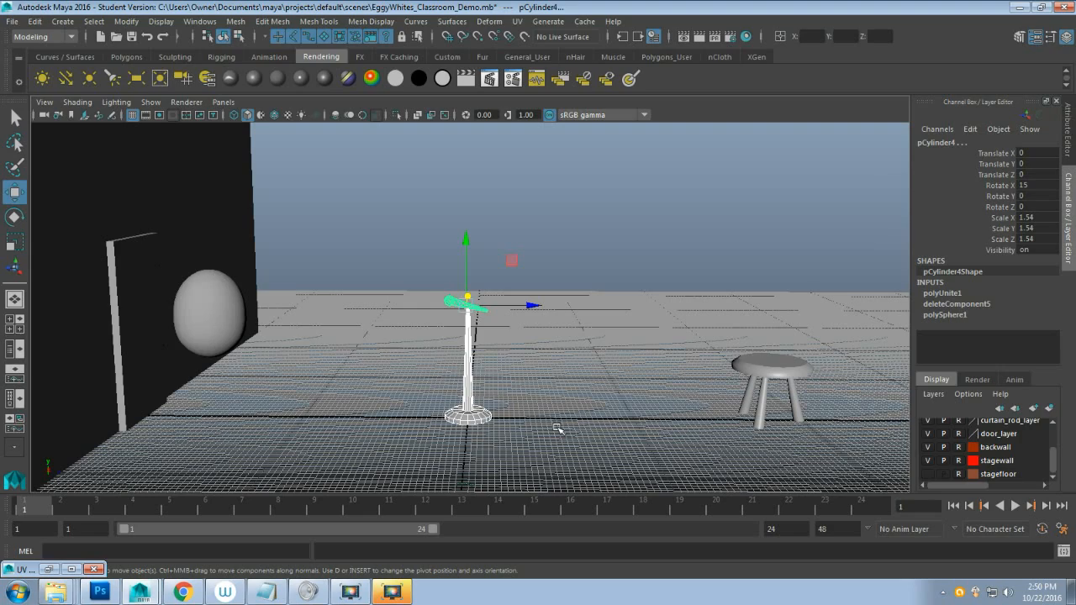
pyautogui.keyDown('alt'); pyautogui.moveTo(558, 430); pyautogui.dragTo(377, 349, button='middle'); pyautogui.keyUp('alt')
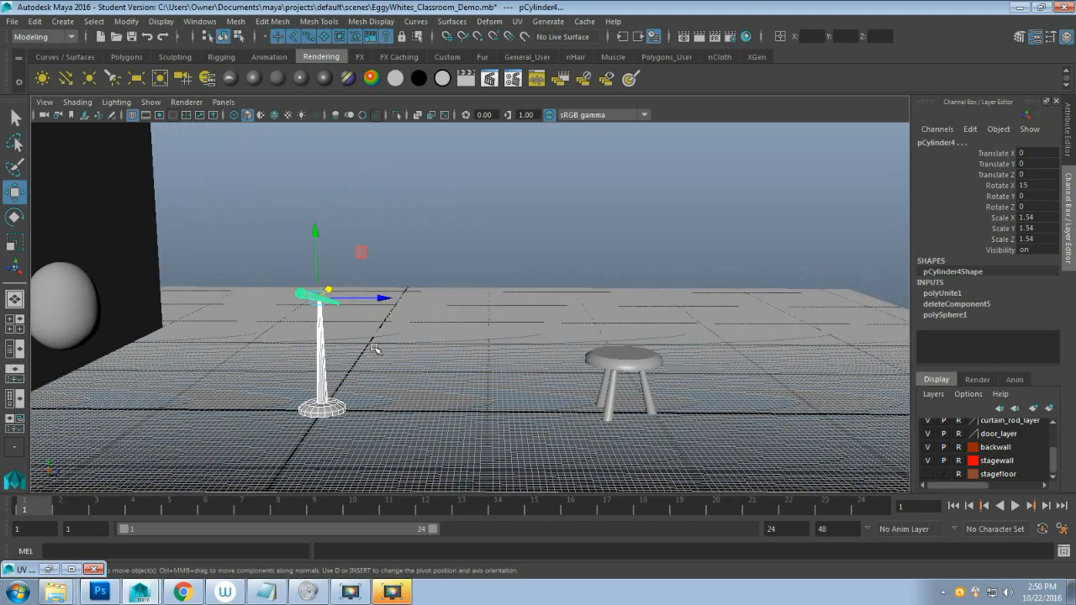
pyautogui.moveTo(384, 298); pyautogui.dragTo(452, 419)
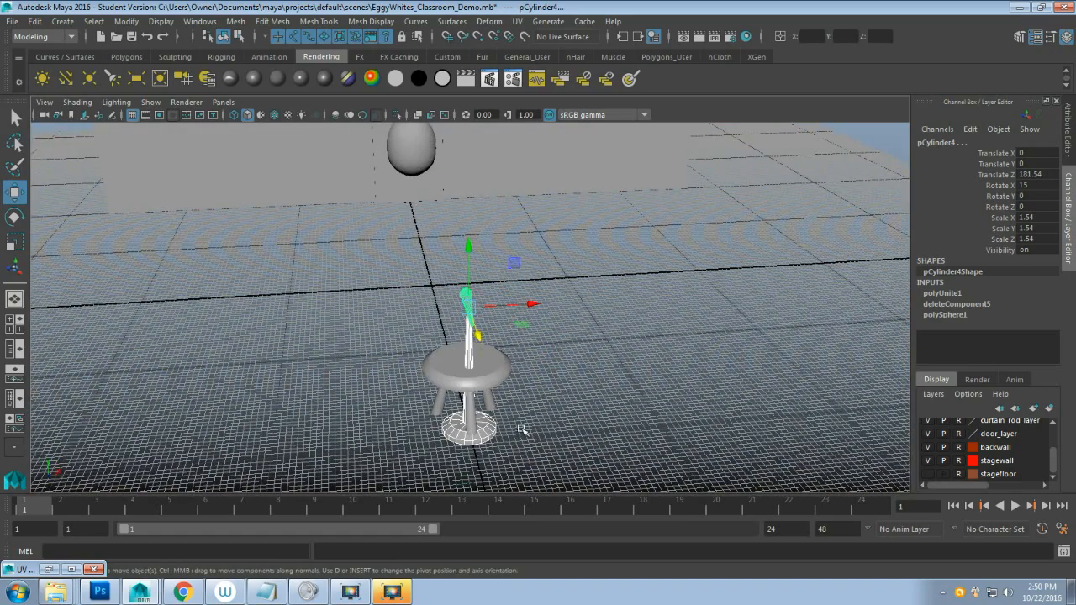
# Move the whole microphone stand along X to Translate X 44.005, beside the stool.
pyautogui.moveTo(536, 306); pyautogui.dragTo(626, 306)
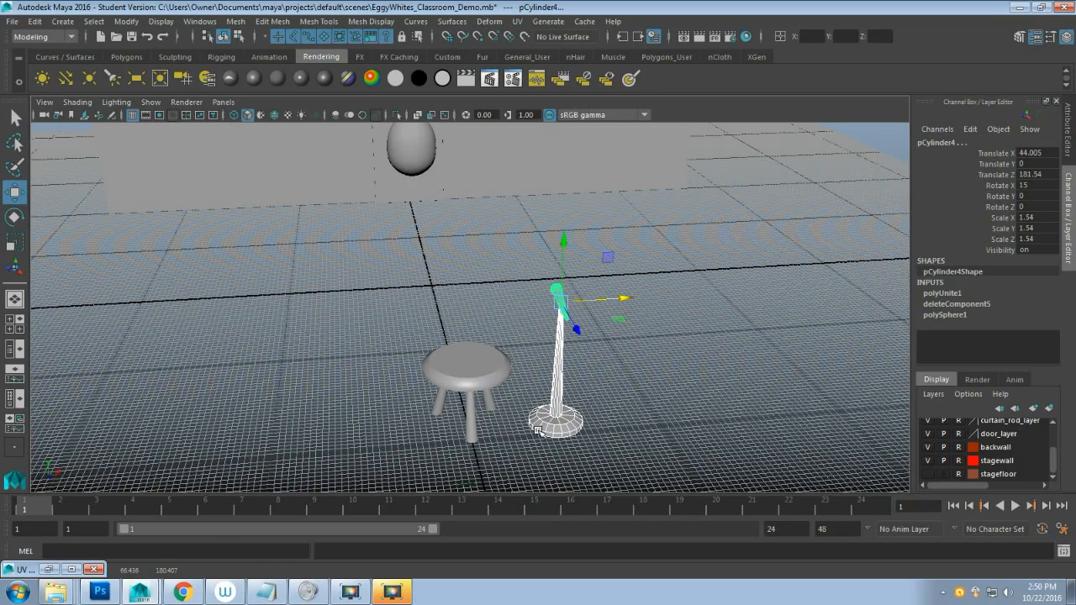
pyautogui.keyDown('alt'); pyautogui.moveTo(539, 428); pyautogui.dragTo(533, 429); pyautogui.keyUp('alt')
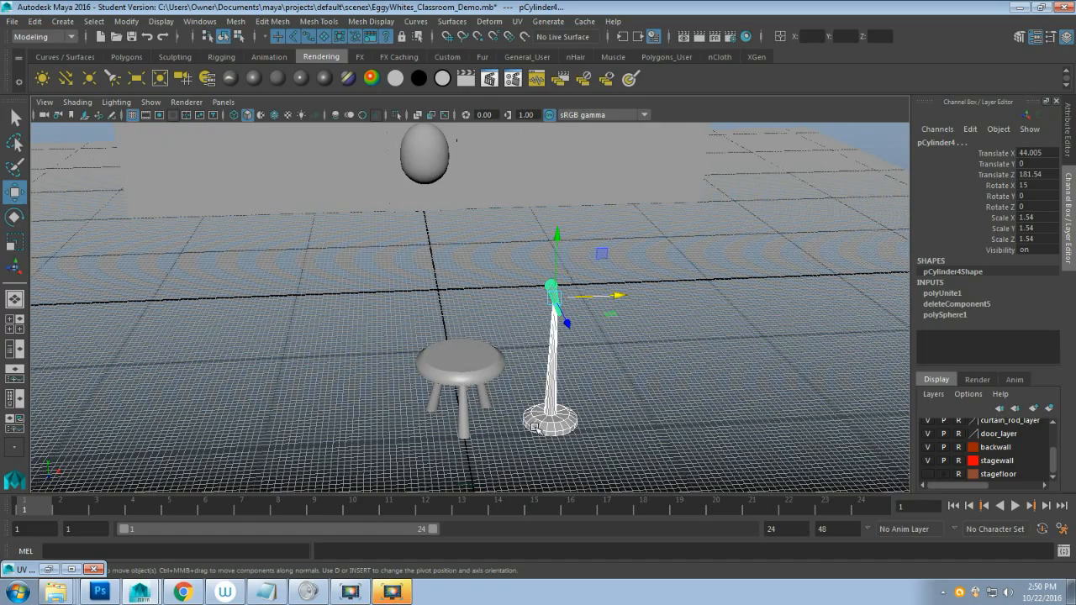
pyautogui.keyDown('alt'); pyautogui.moveTo(536, 427); pyautogui.dragTo(569, 425); pyautogui.keyUp('alt')
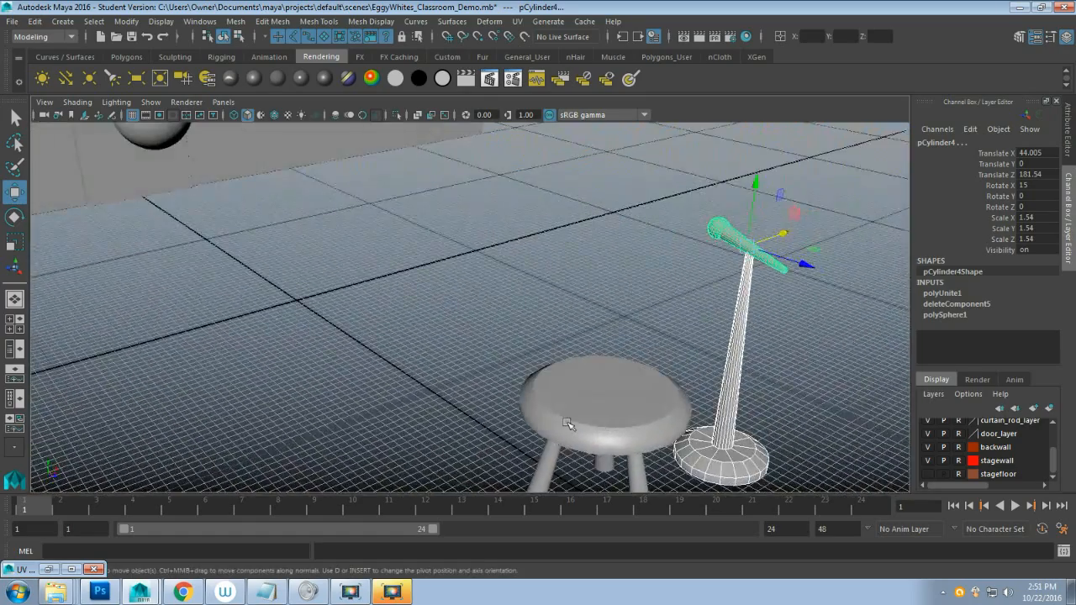
# Move the egg character along Z onto the stool, to Translate Z 171.791, and show the stagefloor layer.
pyautogui.keyDown('alt'); pyautogui.moveTo(568, 425); pyautogui.dragTo(554, 419, button='right'); pyautogui.keyUp('alt')
pyautogui.click(271, 177)
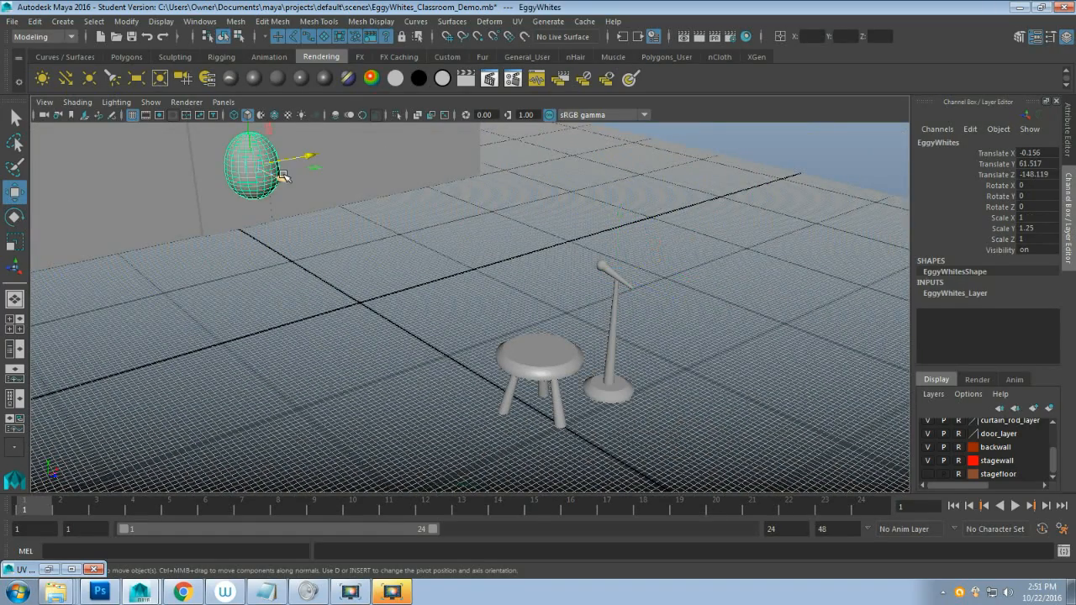
pyautogui.moveTo(283, 175); pyautogui.dragTo(578, 356)
pyautogui.click(928, 474)
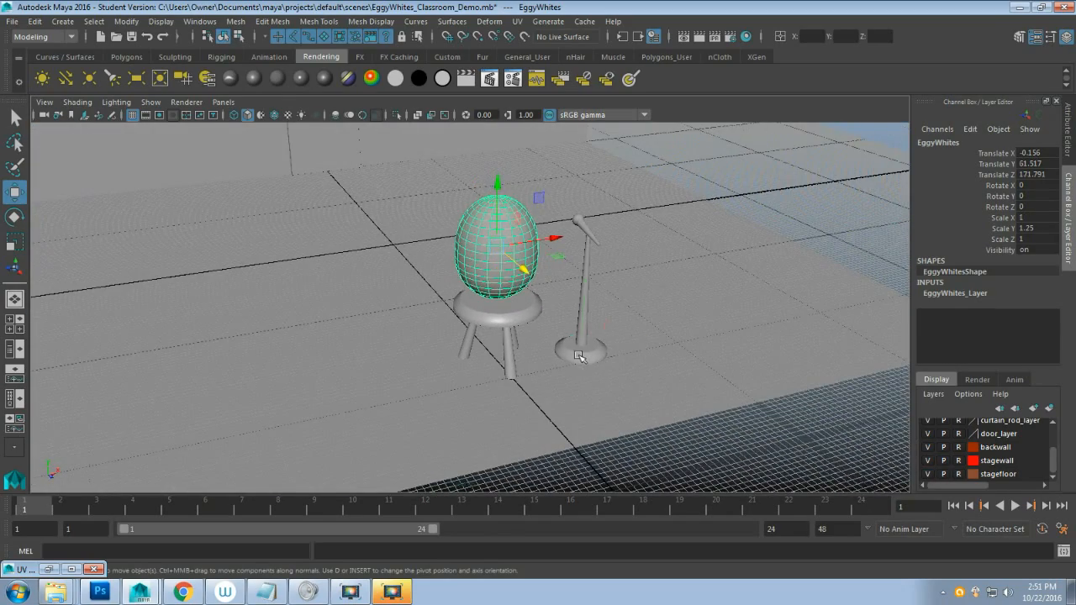
# Select the stand's base and pole, and briefly preview the scene with textures before returning to plain shading.
pyautogui.click(578, 357)
pyautogui.press('q')
pyautogui.click(586, 311)
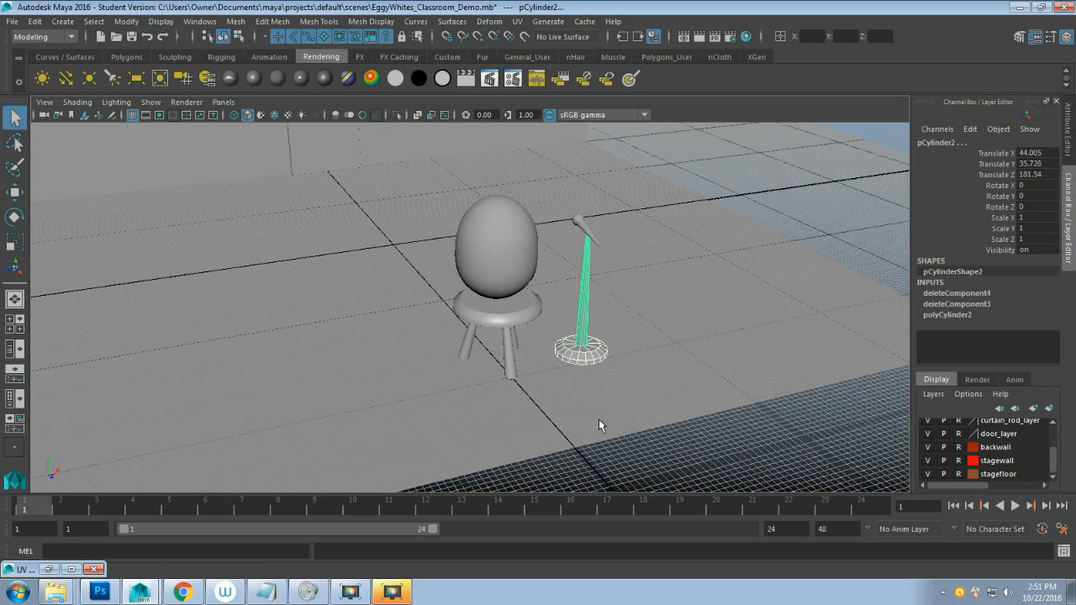
pyautogui.scroll(2, 598, 419)
pyautogui.scroll(2, 530, 420)
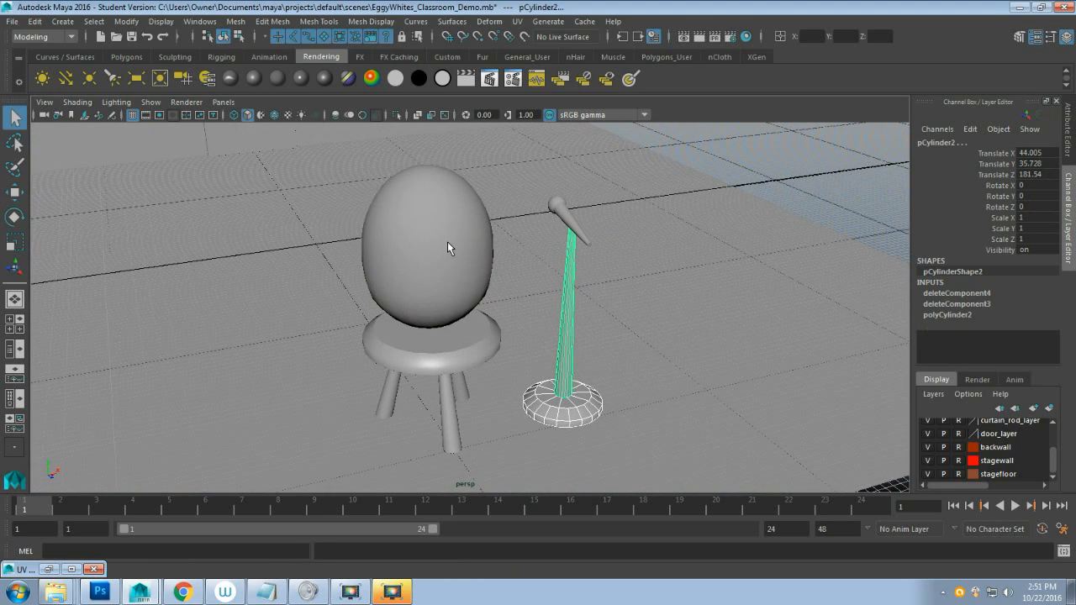
pyautogui.press('6')
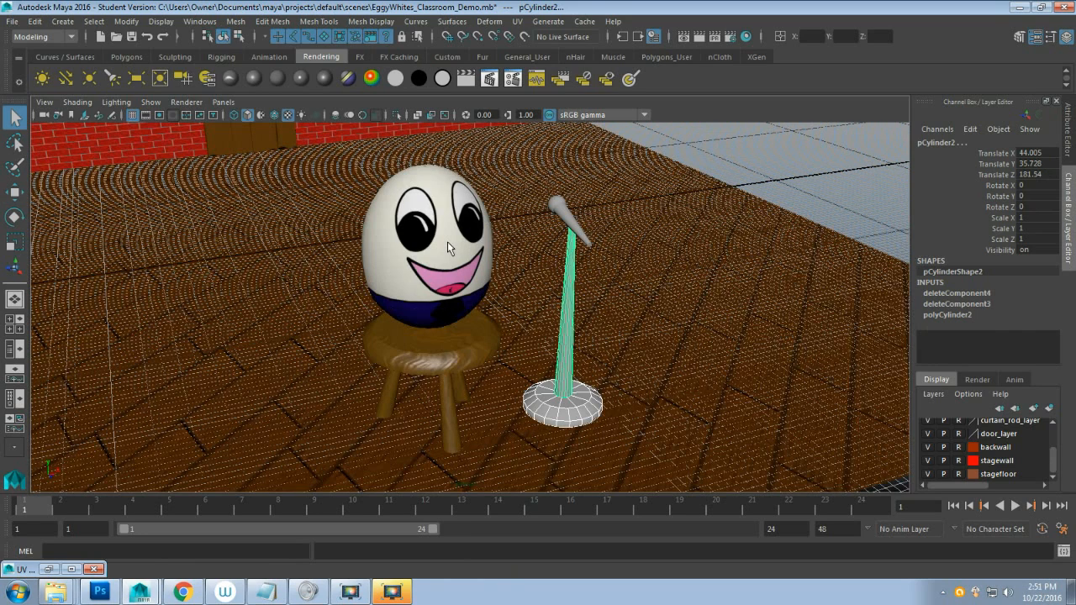
pyautogui.press('5')
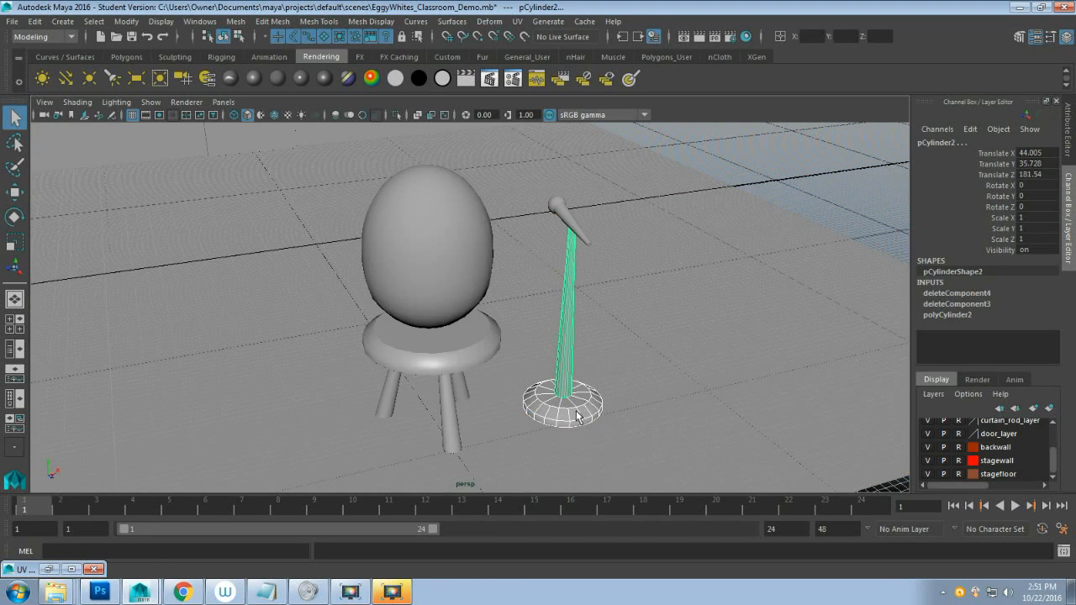
# Try to move only the stand's base and pole forward along Z by about 12 units.
pyautogui.press('w')
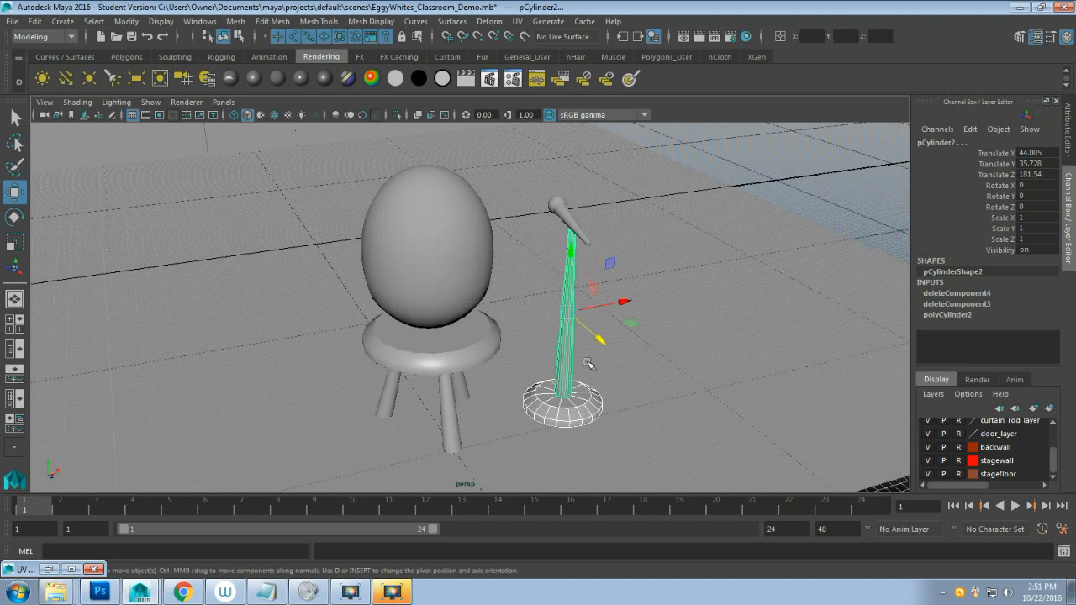
pyautogui.moveTo(601, 339); pyautogui.dragTo(614, 363)
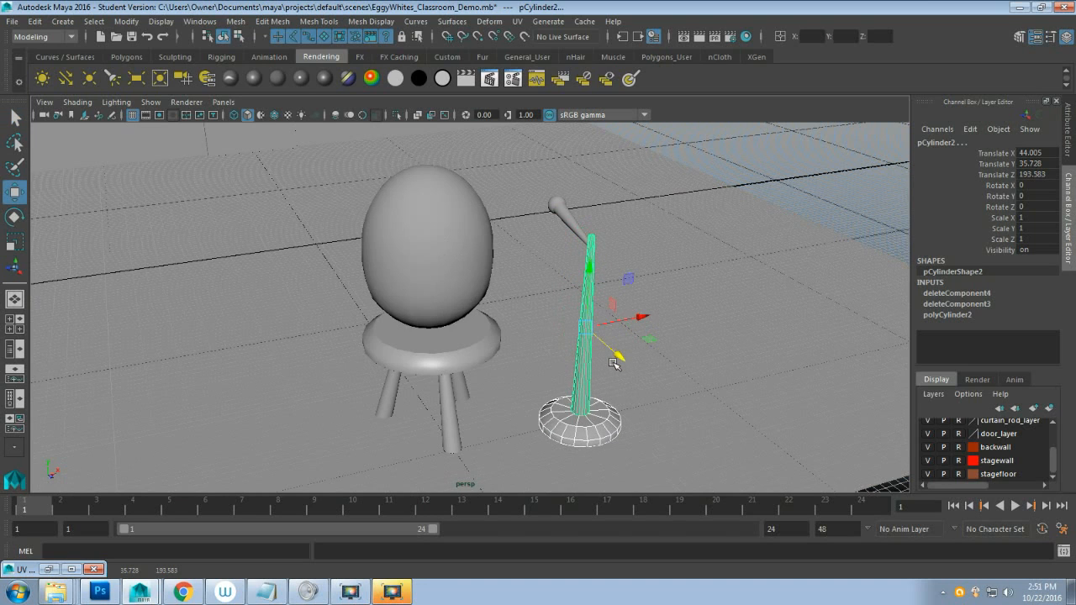
pyautogui.hotkey('ctrl', 'z')
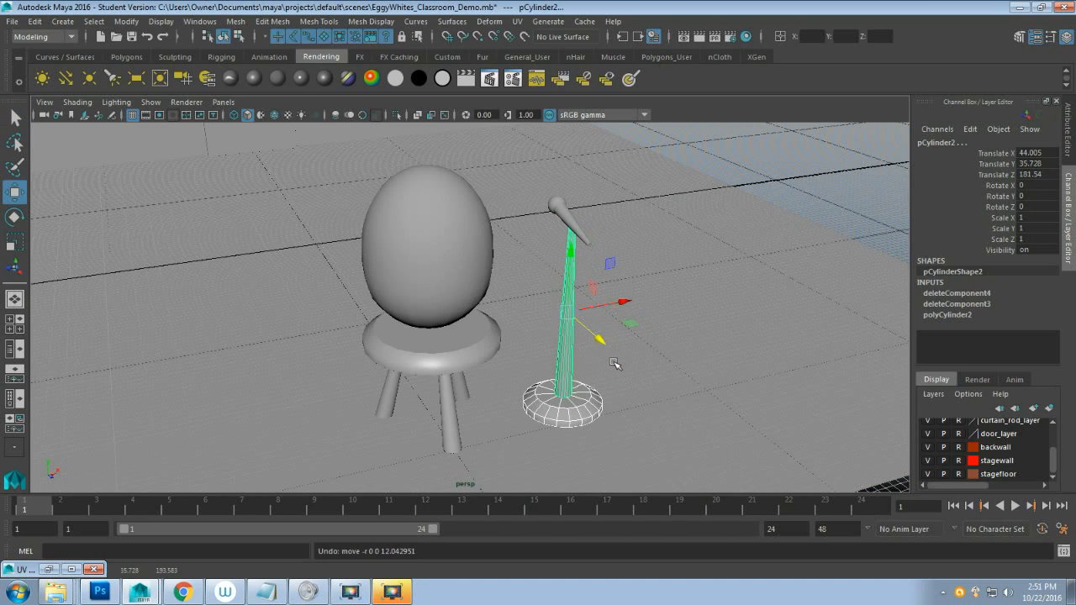
# Add the microphone to the selection, move the whole stand forward to Translate Z 203.778, and display the scene with textures.
pyautogui.click(566, 210)
pyautogui.moveTo(608, 243); pyautogui.dragTo(619, 273)
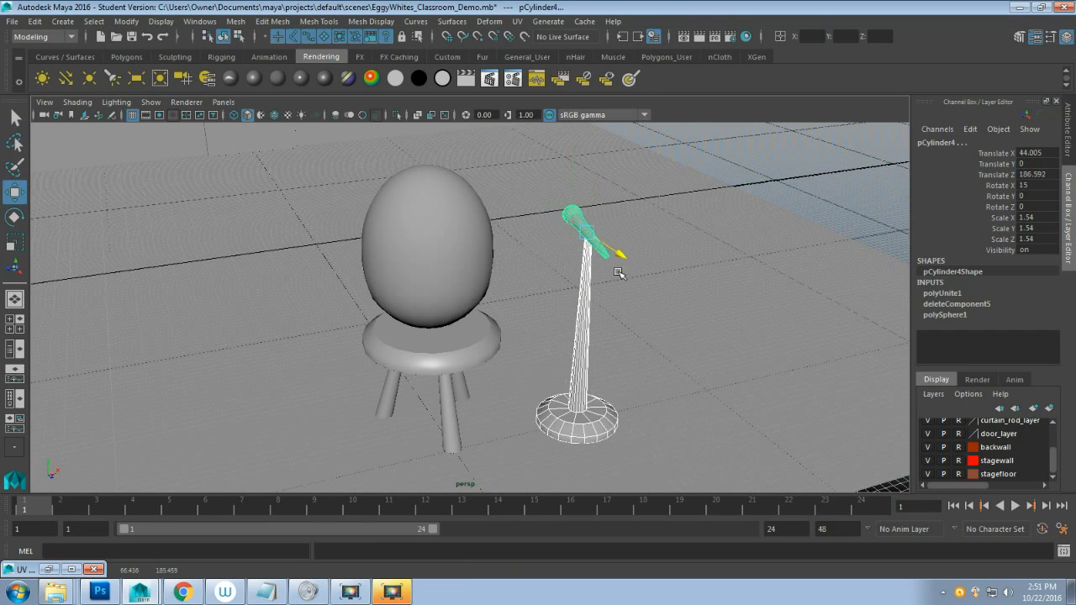
pyautogui.keyDown('alt'); pyautogui.moveTo(579, 378); pyautogui.dragTo(540, 274); pyautogui.keyUp('alt')
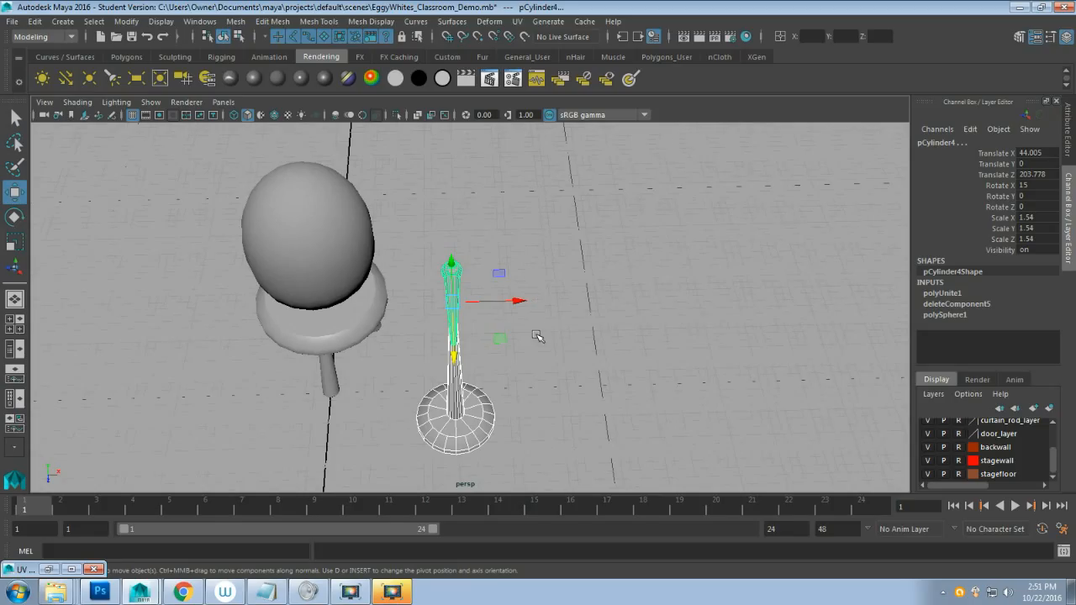
pyautogui.press('6')
pyautogui.keyDown('alt'); pyautogui.moveTo(399, 344); pyautogui.dragTo(344, 326); pyautogui.keyUp('alt')
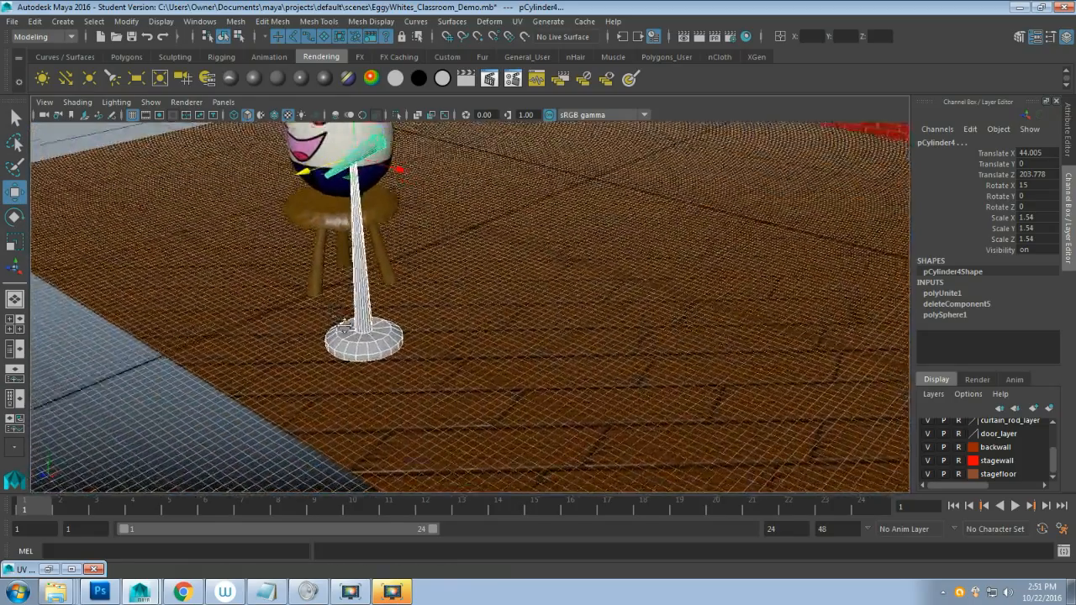
# Move the whole microphone stand sideways along X to Translate X 23.295, beside the egg character's stool.
pyautogui.keyDown('alt'); pyautogui.moveTo(345, 326); pyautogui.dragTo(407, 398, button='middle'); pyautogui.keyUp('alt')
pyautogui.moveTo(470, 269); pyautogui.dragTo(410, 251)
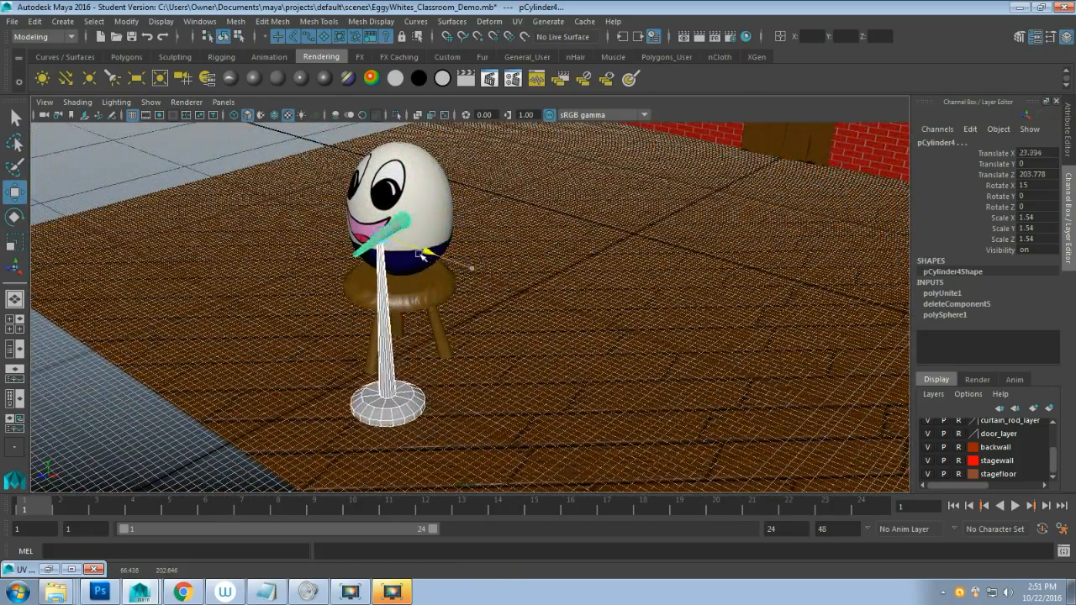
pyautogui.keyDown('alt'); pyautogui.moveTo(262, 290); pyautogui.dragTo(381, 289); pyautogui.keyUp('alt')
pyautogui.scroll(3, 432, 324)
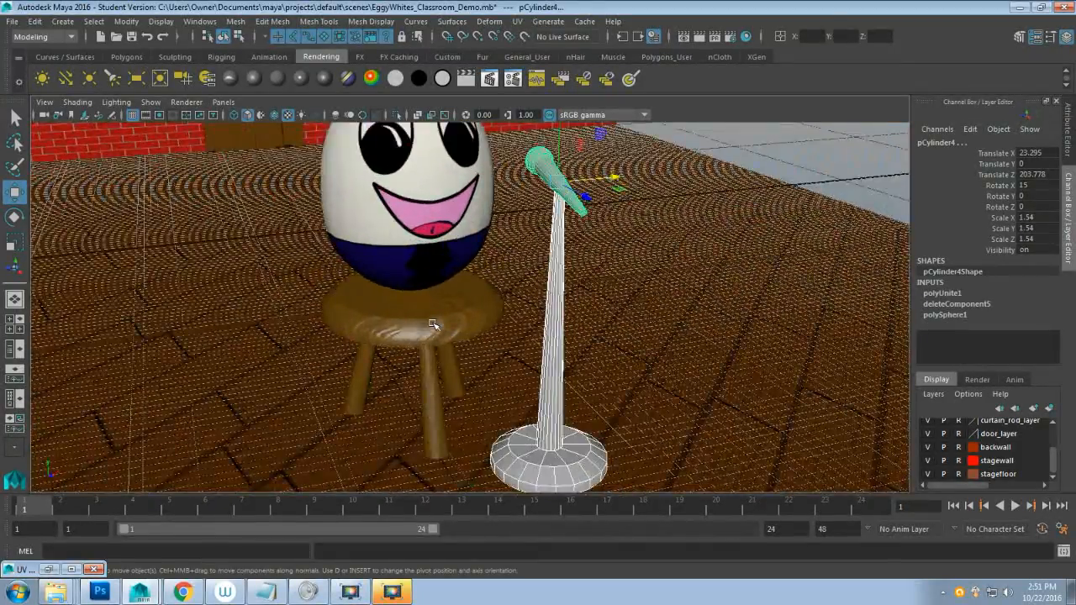
pyautogui.keyDown('alt'); pyautogui.moveTo(432, 323); pyautogui.dragTo(476, 322); pyautogui.keyUp('alt')
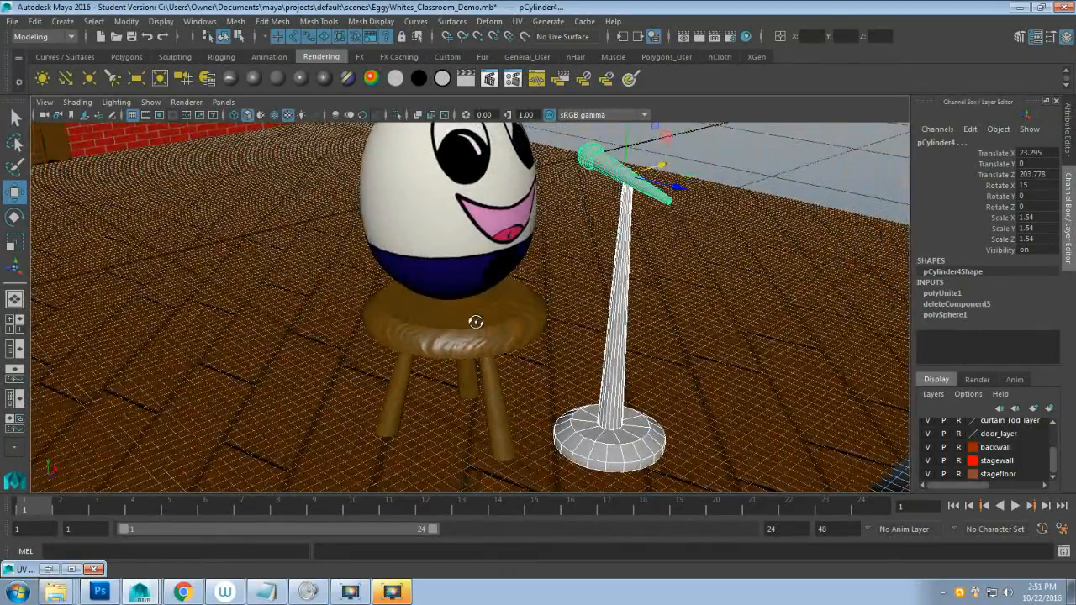
# Try tilting only the microphone the opposite way to Rotate X -15, and rotate it back to 15.
pyautogui.keyDown('alt'); pyautogui.moveTo(587, 302); pyautogui.dragTo(608, 332); pyautogui.keyUp('alt')
pyautogui.click(651, 234)
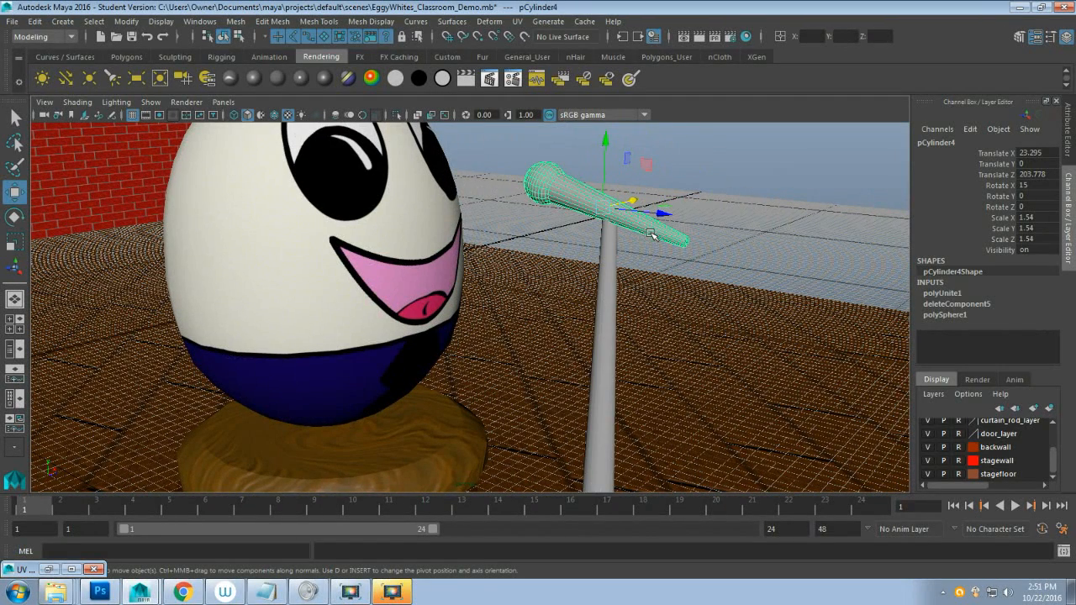
pyautogui.press('e')
pyautogui.moveTo(658, 182); pyautogui.dragTo(642, 155)
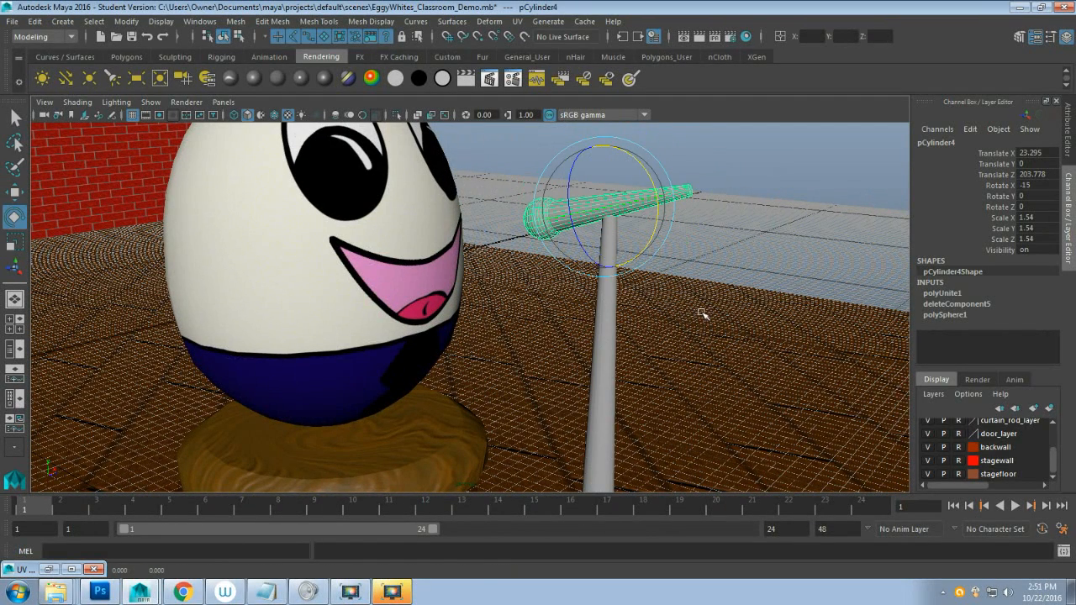
pyautogui.moveTo(703, 314)
pyautogui.keyDown('alt'); pyautogui.mouseDown()
pyautogui.moveTo(620, 302)
pyautogui.moveTo(745, 298)
pyautogui.moveTo(696, 303)
pyautogui.mouseUp(); pyautogui.keyUp('alt')
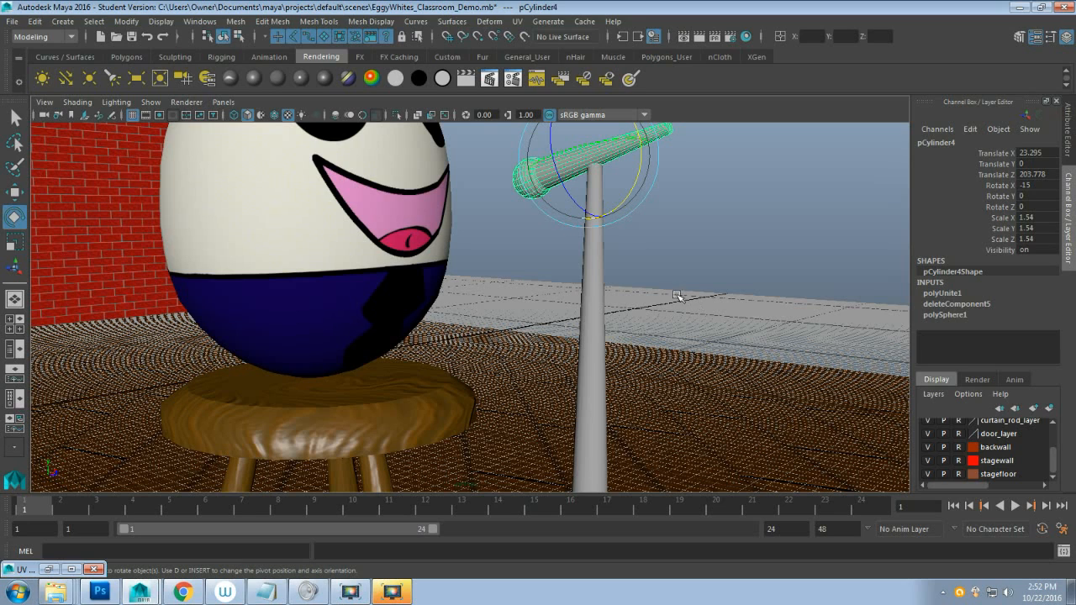
pyautogui.moveTo(642, 169); pyautogui.dragTo(641, 190)
pyautogui.scroll(-3, 601, 324)
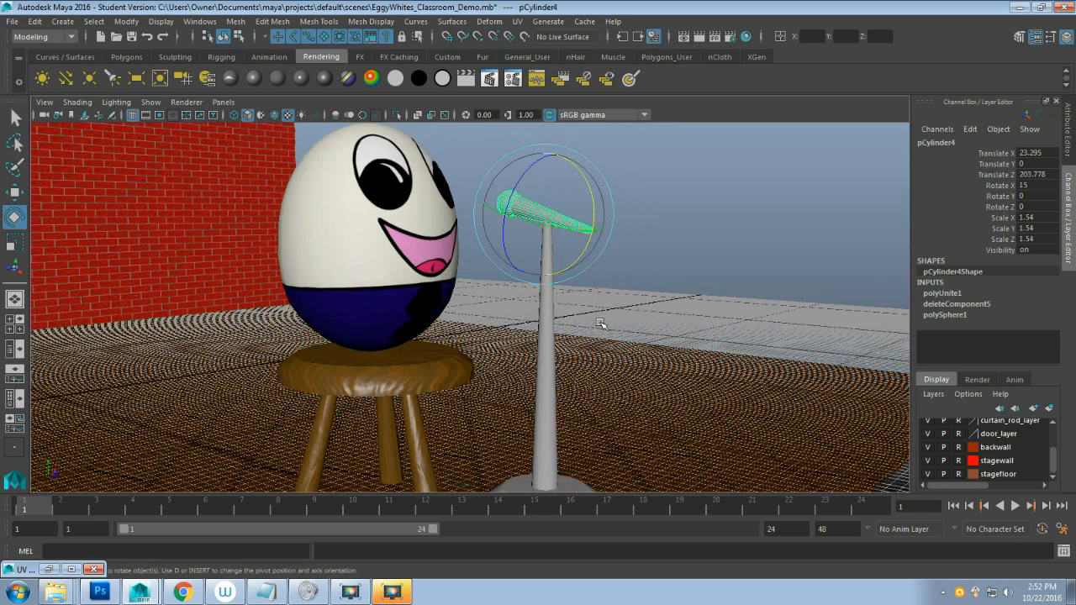
pyautogui.click(547, 338)
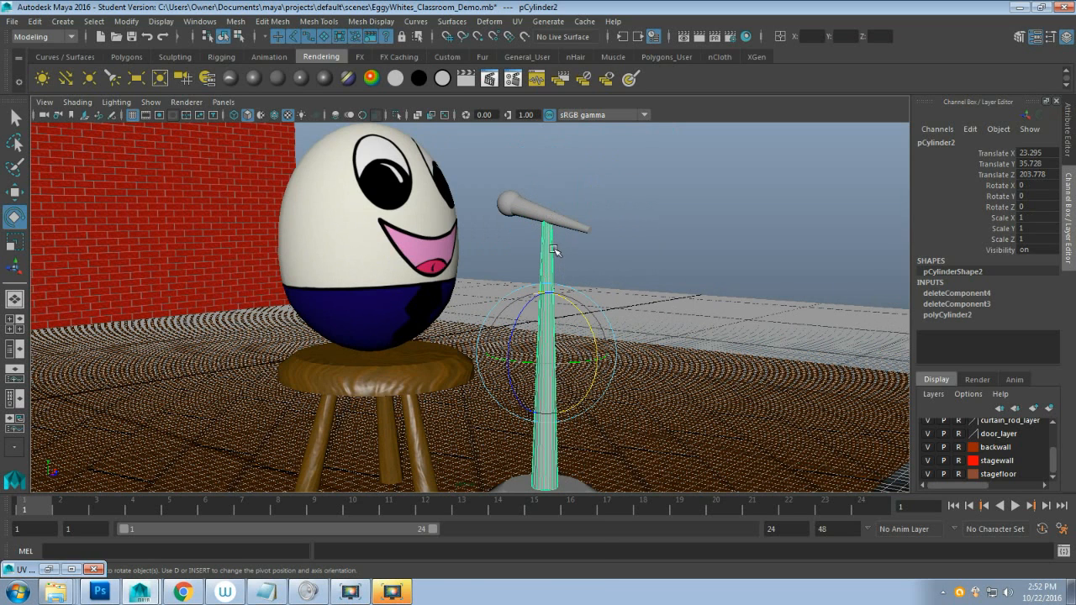
pyautogui.rightClick(546, 219)
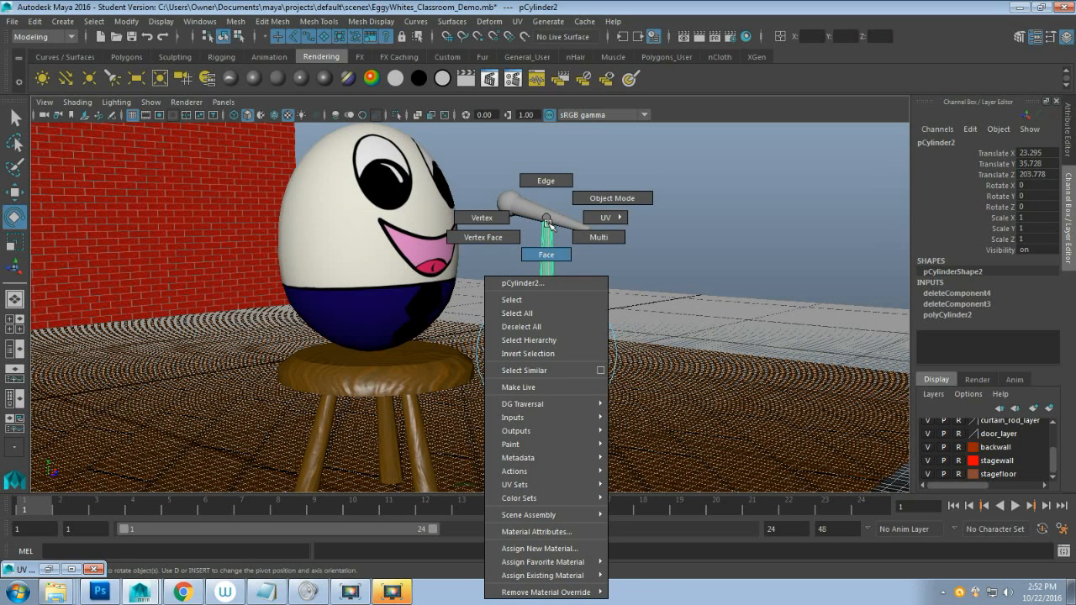
pyautogui.moveTo(548, 224); pyautogui.dragTo(600, 199, button='right')
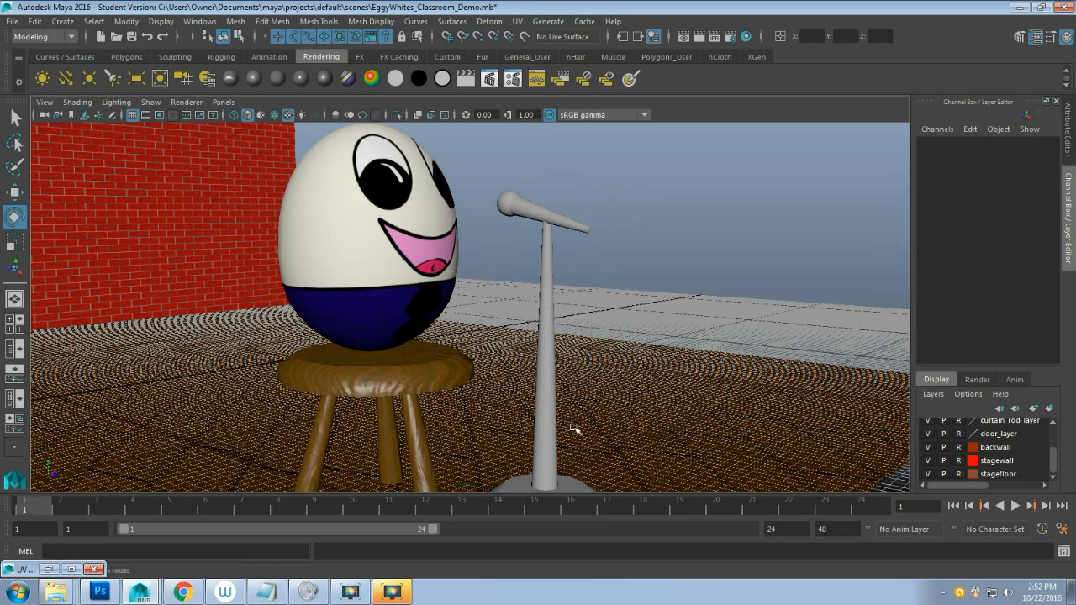
# Select the stand's base, pole and microphone together and combine them into one mesh.
pyautogui.keyDown('alt'); pyautogui.moveTo(652, 415); pyautogui.dragTo(644, 384, button='middle'); pyautogui.keyUp('alt')
pyautogui.click(565, 476)
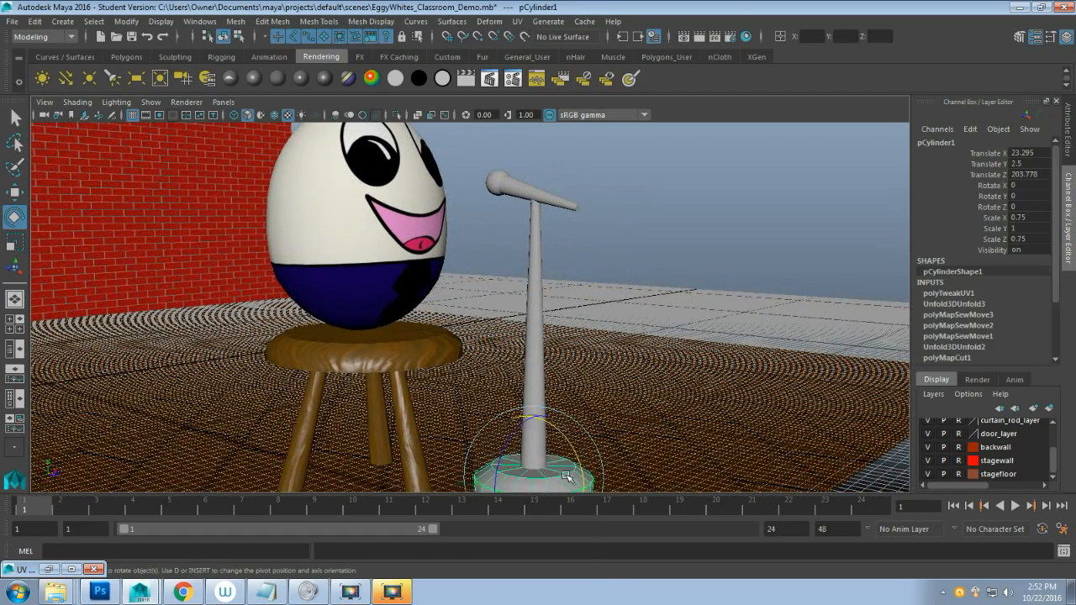
pyautogui.click(539, 348)
pyautogui.click(518, 186)
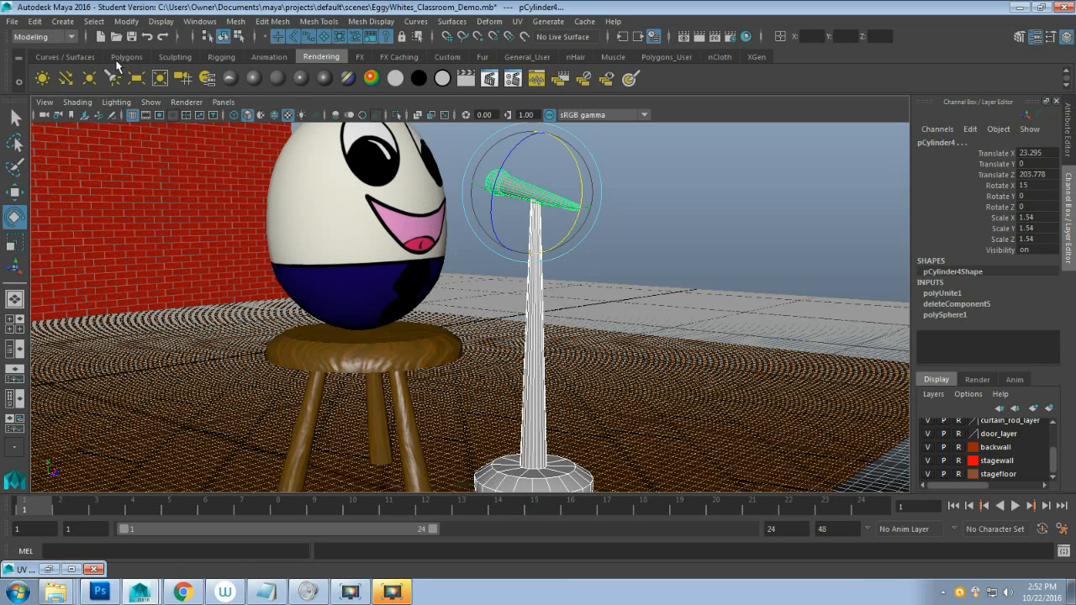
pyautogui.click(235, 21)
pyautogui.moveTo(271, 21)
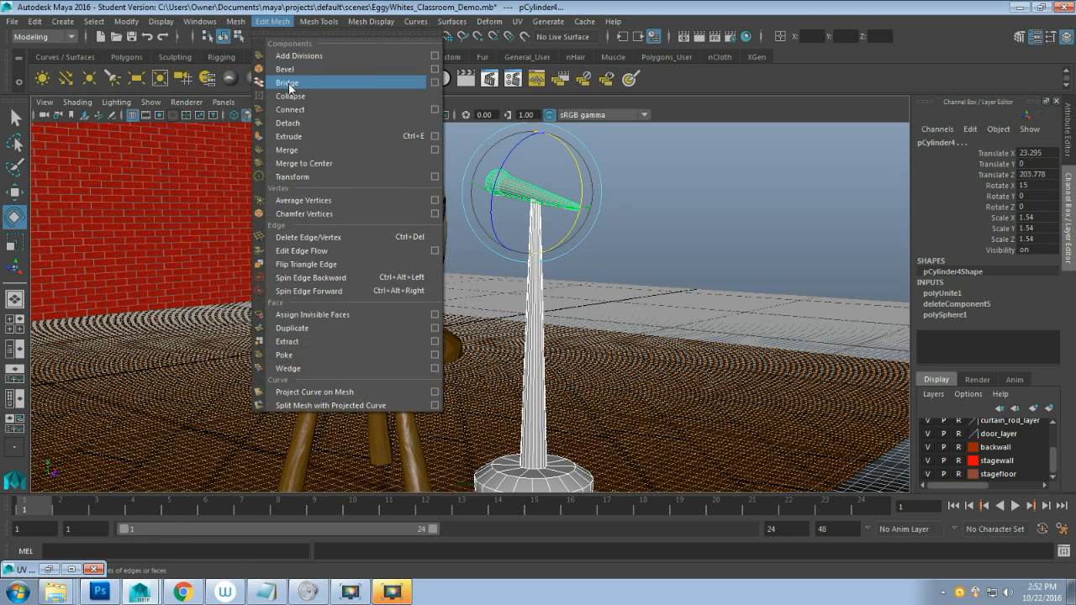
pyautogui.moveTo(236, 21)
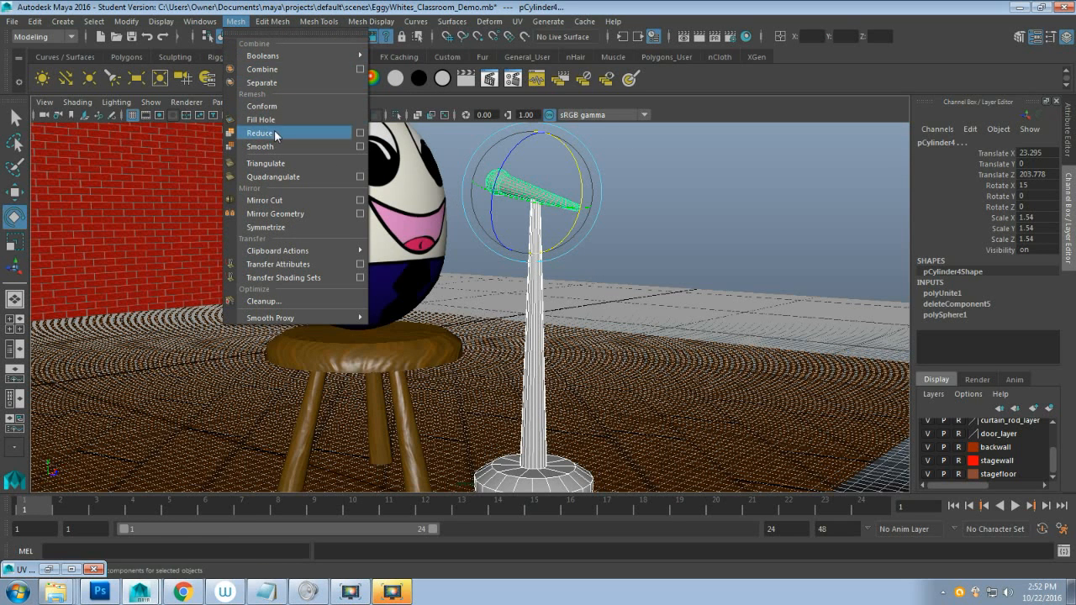
pyautogui.click(268, 69)
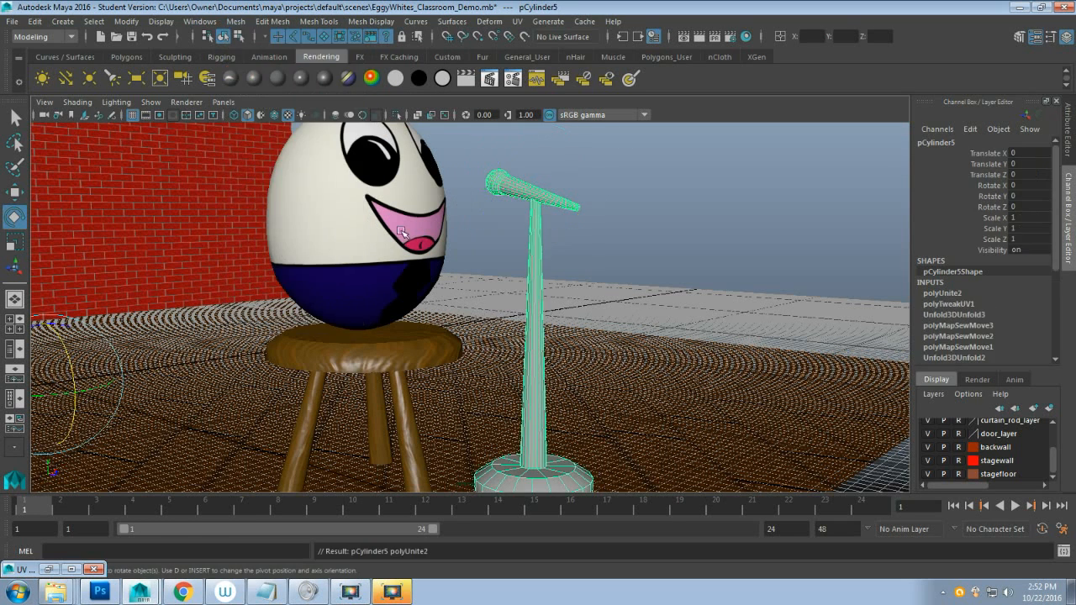
# Center the pivot of the combined microphone stand.
pyautogui.scroll(-3, 548, 318)
pyautogui.keyDown('alt'); pyautogui.moveTo(548, 318); pyautogui.dragTo(481, 350); pyautogui.keyUp('alt')
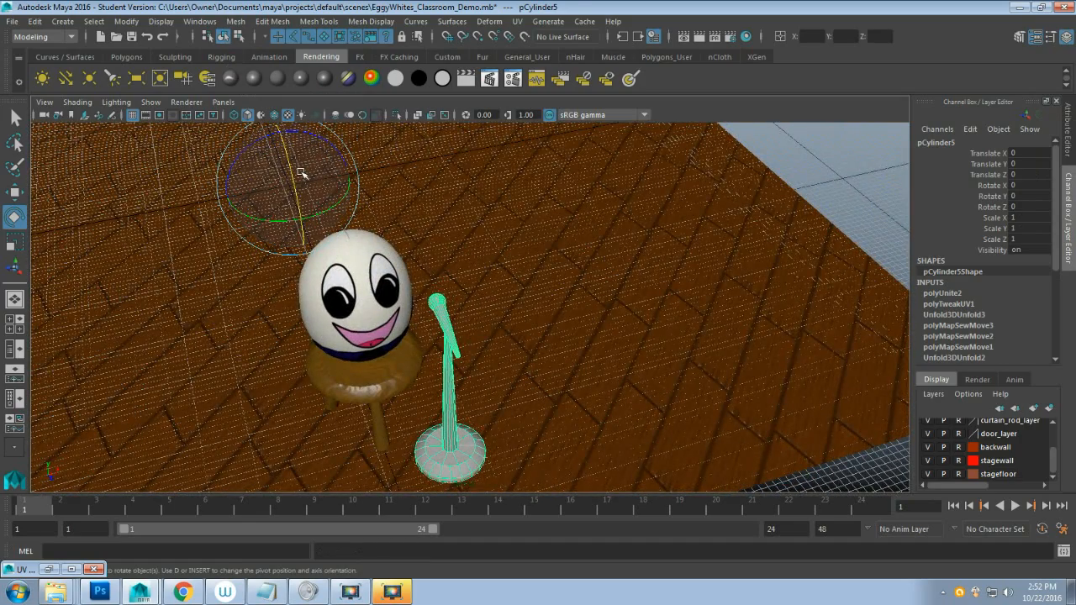
pyautogui.press('w')
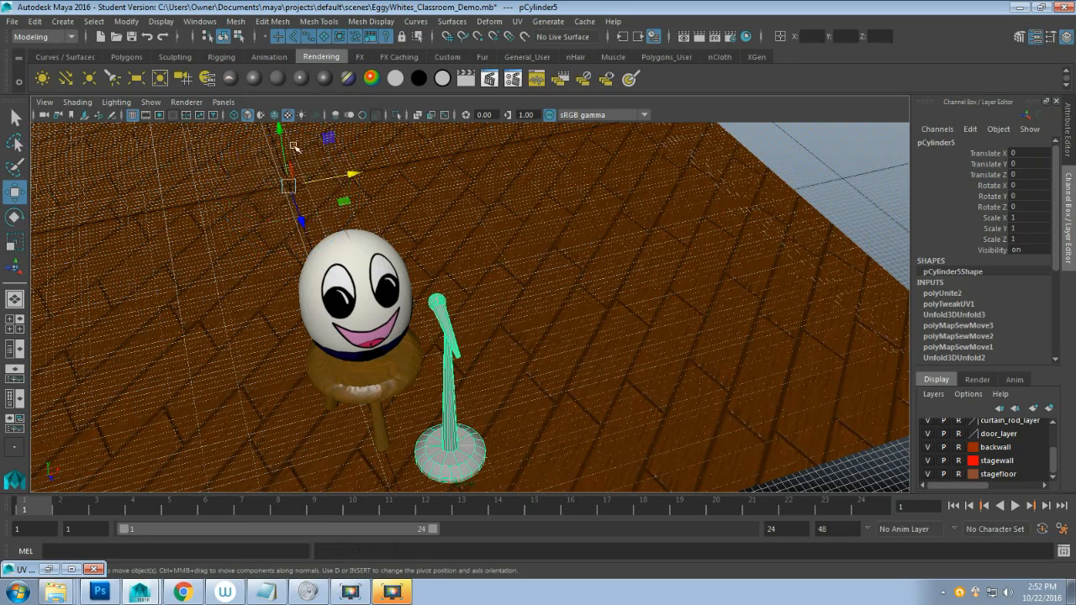
pyautogui.keyDown('alt'); pyautogui.moveTo(296, 186); pyautogui.dragTo(315, 216); pyautogui.keyUp('alt')
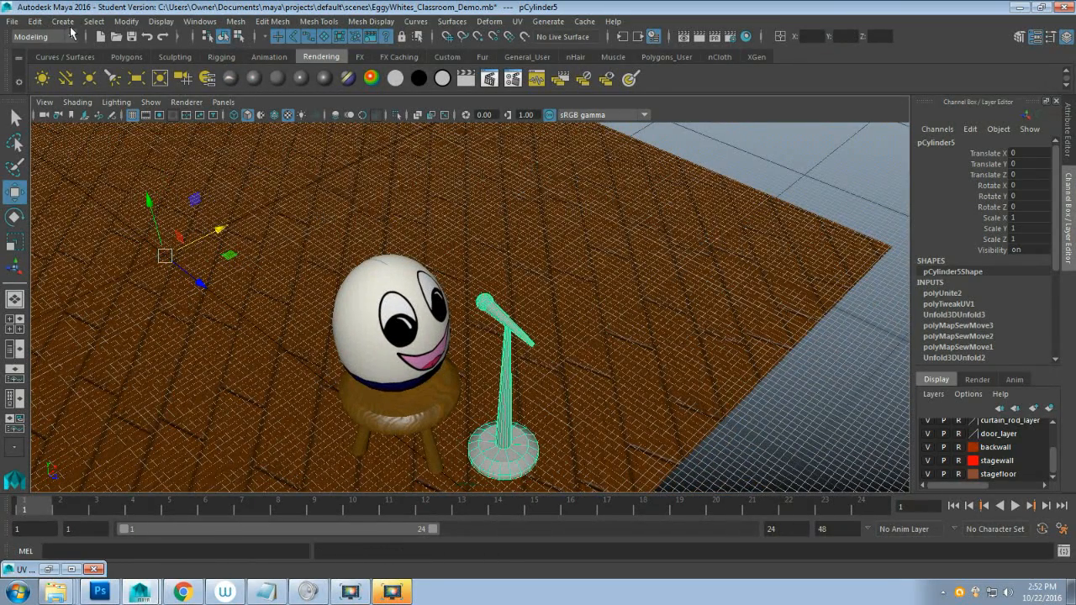
pyautogui.click(126, 21)
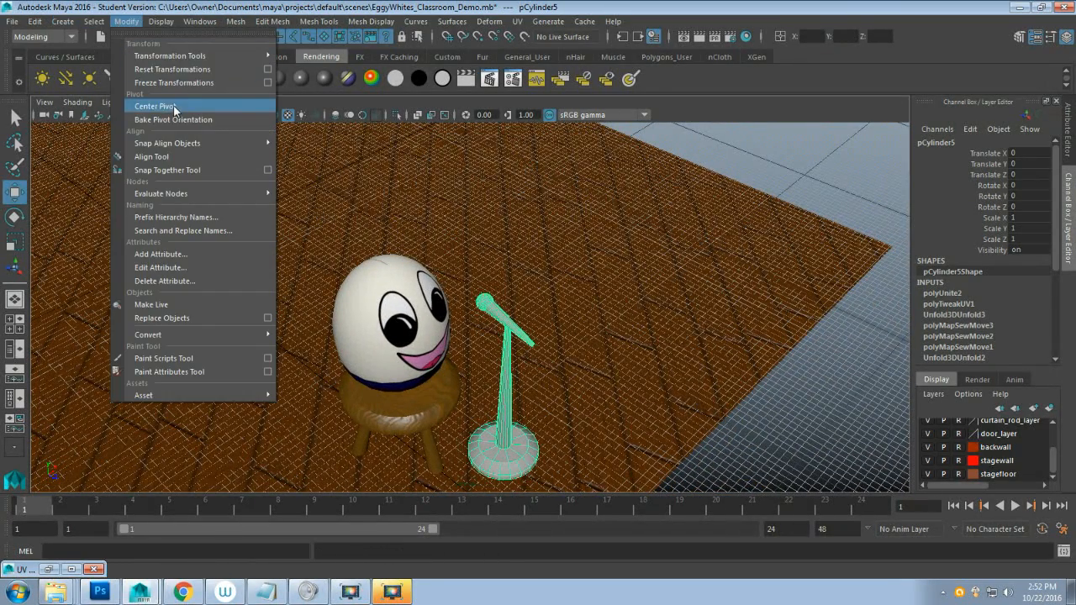
pyautogui.click(150, 106)
# Shorten the stand by lowering the vertices of the microphone and the pole's upper end about 12 units, and return to object mode.
pyautogui.scroll(4, 610, 409)
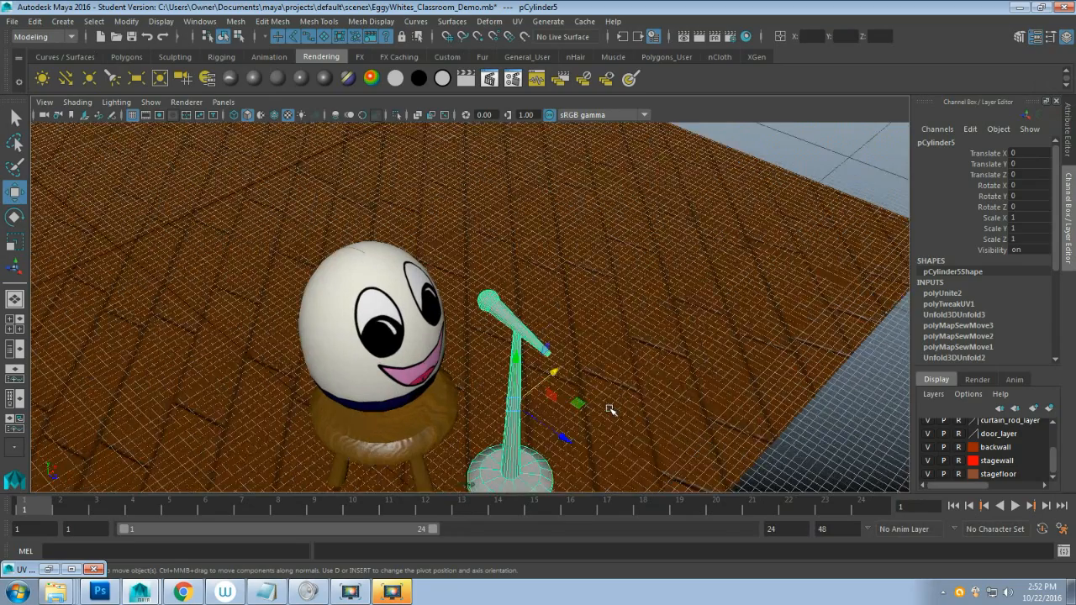
pyautogui.keyDown('alt'); pyautogui.moveTo(651, 384); pyautogui.dragTo(633, 368); pyautogui.keyUp('alt')
pyautogui.scroll(3, 633, 369)
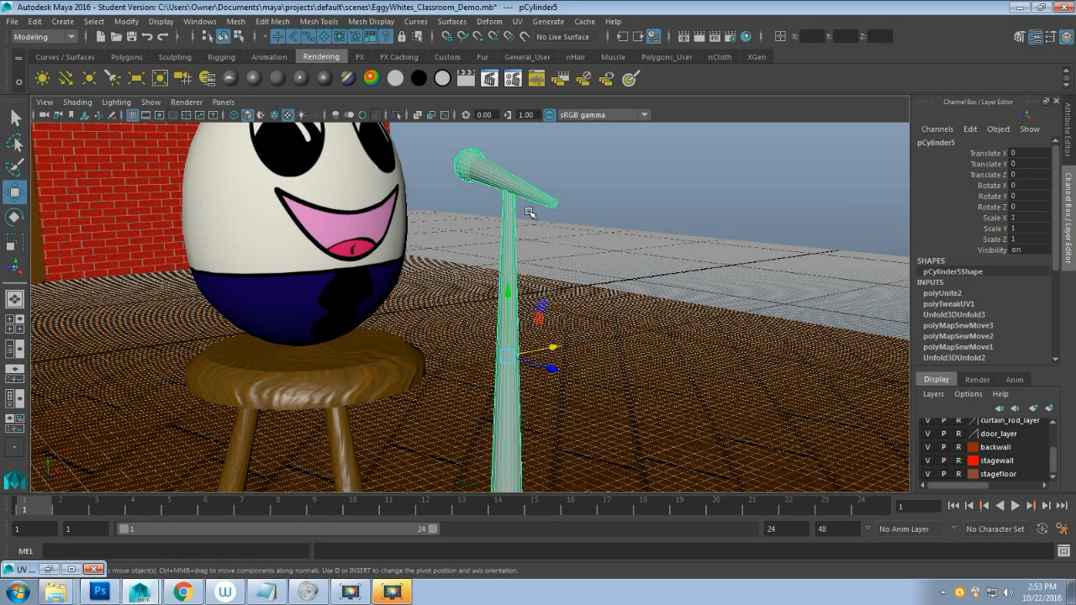
pyautogui.press('F8')
pyautogui.scroll(-2, 514, 266)
pyautogui.moveTo(436, 149); pyautogui.dragTo(482, 190)
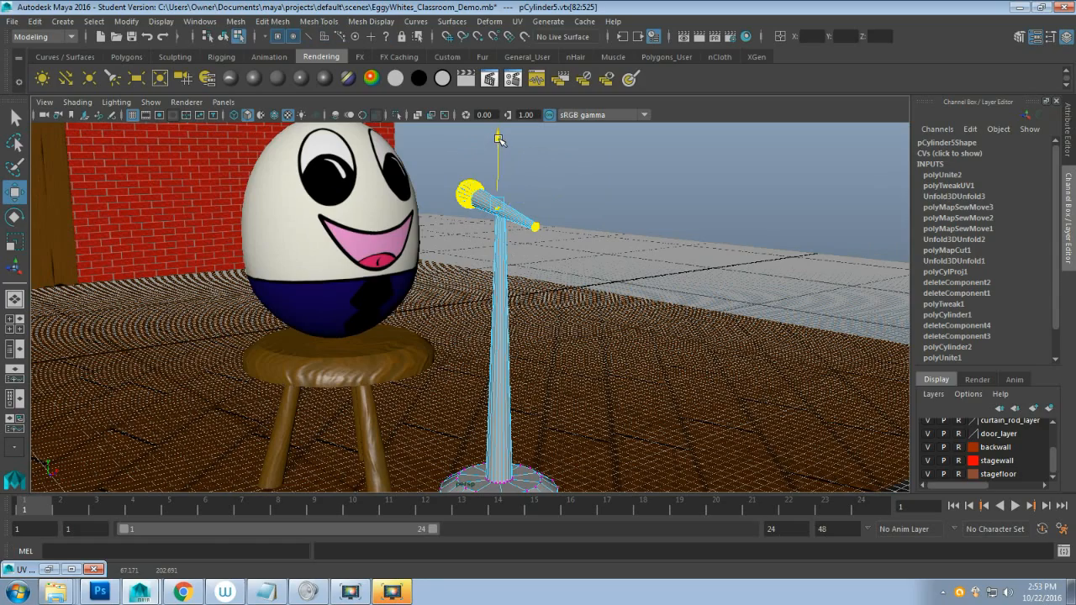
pyautogui.moveTo(500, 139); pyautogui.dragTo(503, 195)
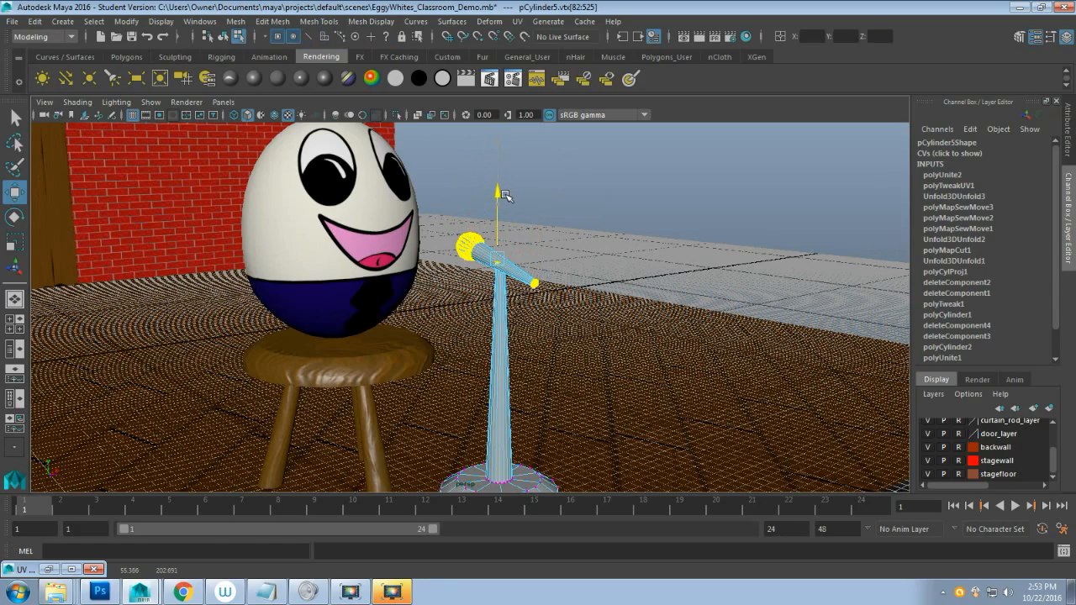
pyautogui.keyDown('alt'); pyautogui.moveTo(664, 334); pyautogui.dragTo(571, 338); pyautogui.keyUp('alt')
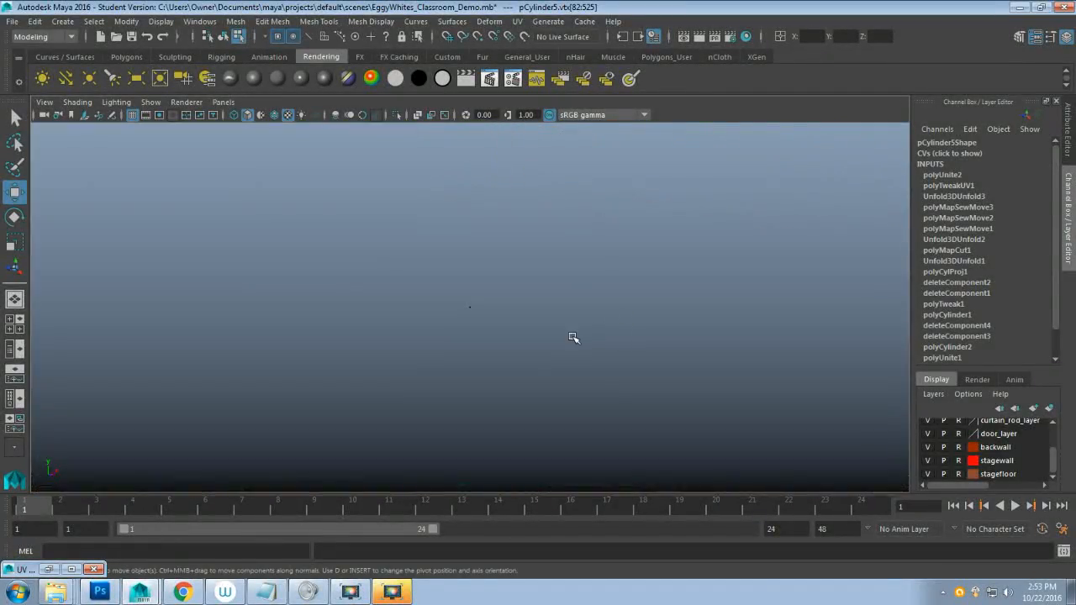
pyautogui.press('f')
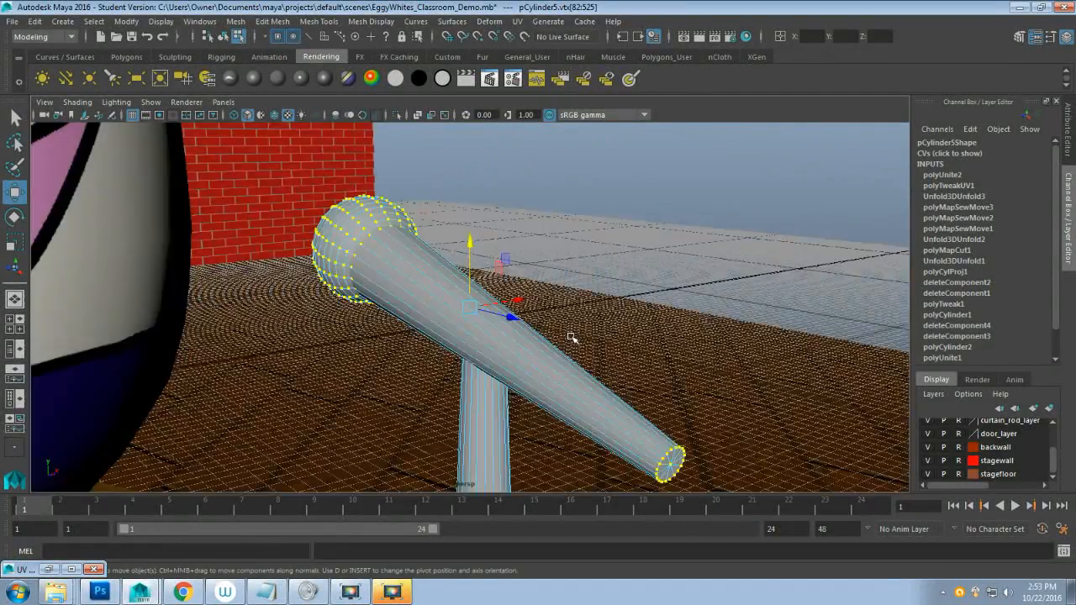
pyautogui.scroll(-6, 570, 336)
pyautogui.keyDown('alt'); pyautogui.moveTo(511, 387); pyautogui.dragTo(543, 344, button='middle'); pyautogui.keyUp('alt')
pyautogui.moveTo(493, 217); pyautogui.dragTo(560, 198, button='right')
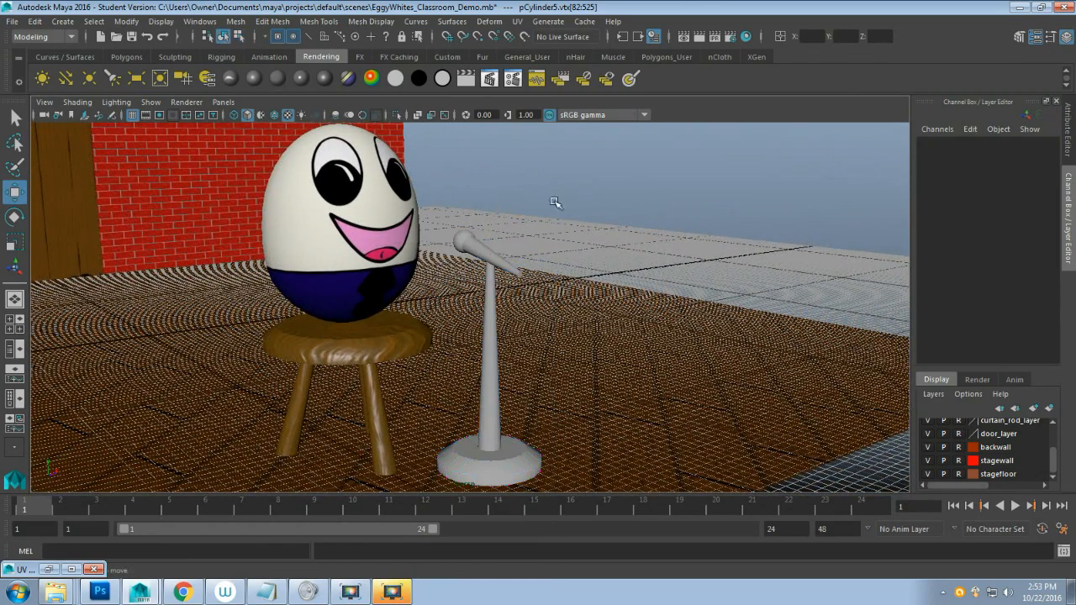
# Select the combined microphone stand and open its UVs in the UV Editor, placed so the stand stays visible.
pyautogui.click(491, 446)
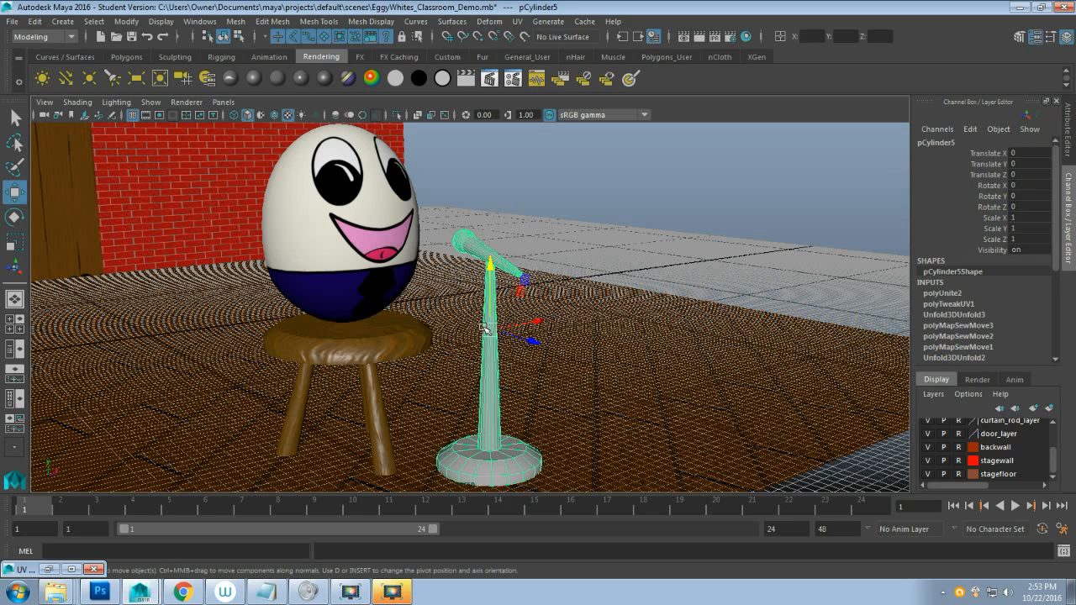
pyautogui.click(522, 22)
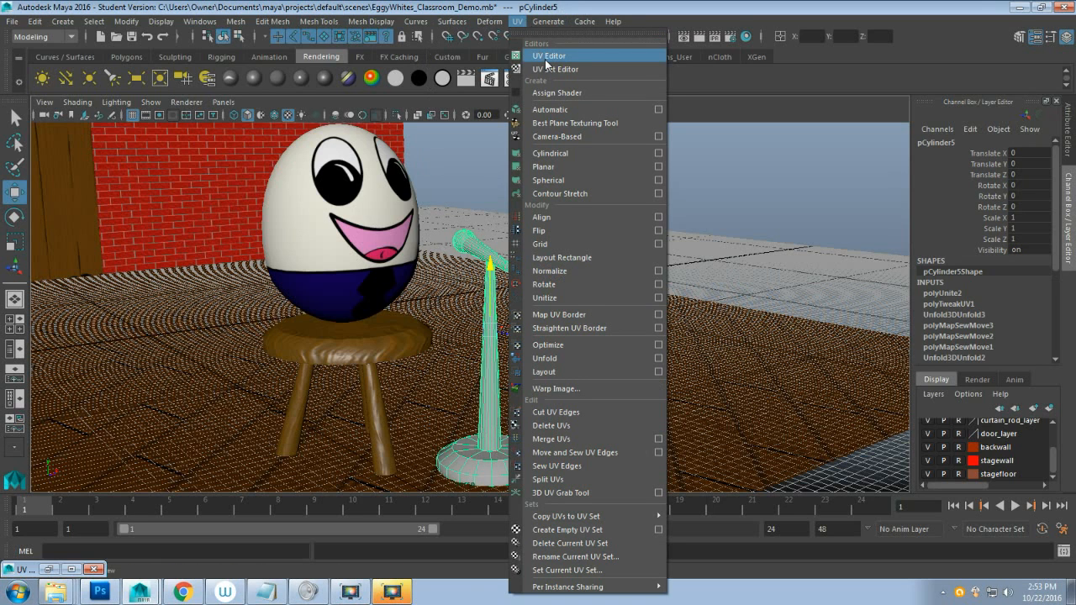
pyautogui.click(548, 55)
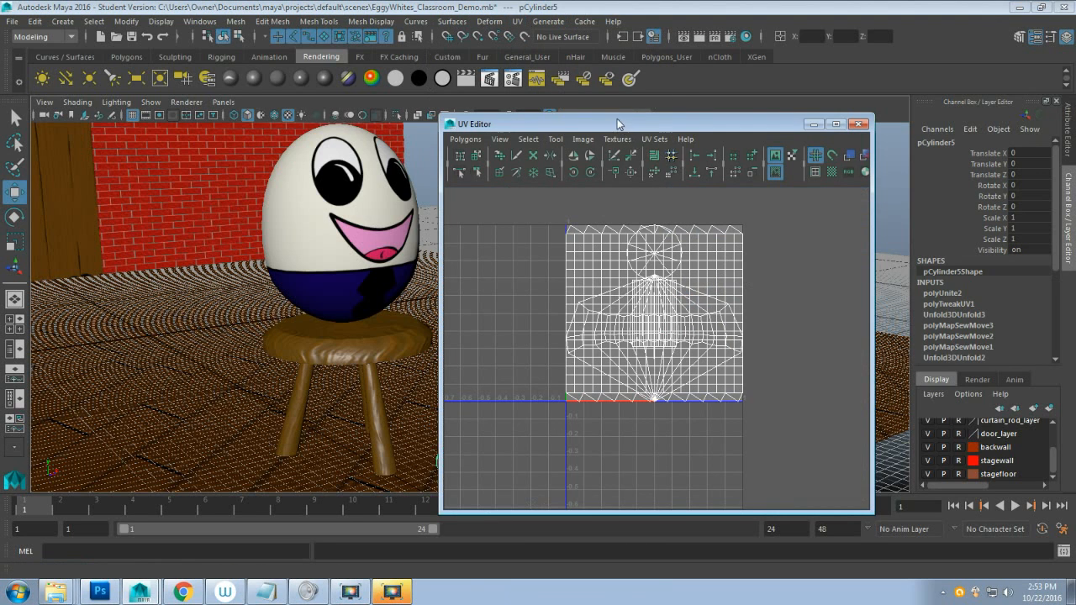
pyautogui.moveTo(617, 125); pyautogui.dragTo(783, 127)
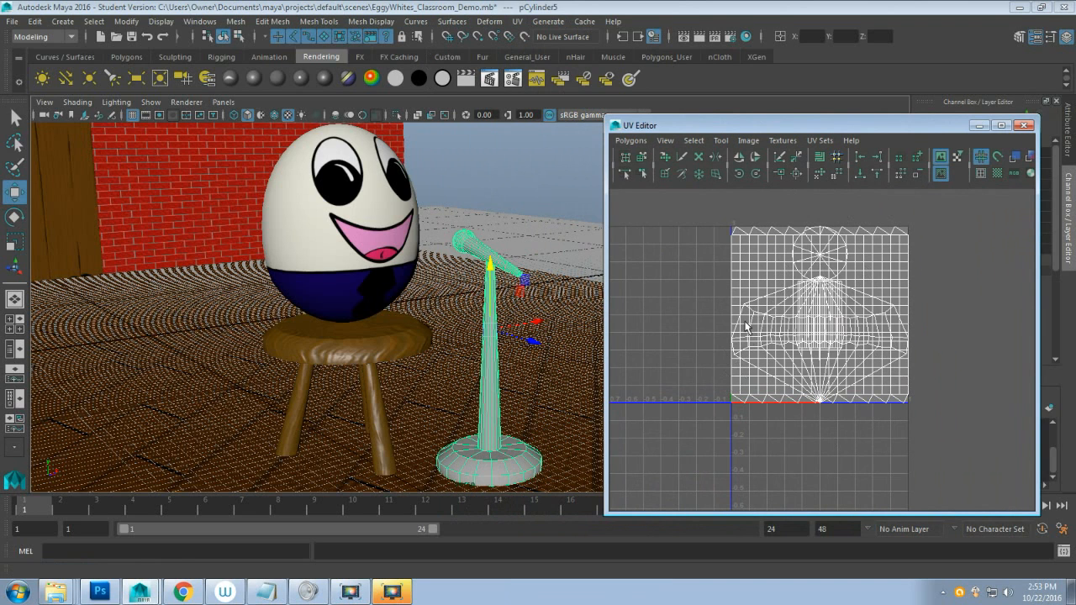
# Select all of the stand's UVs and lay them out so the overlapping shells are separated within the 0-to-1 square.
pyautogui.moveTo(746, 323); pyautogui.dragTo(786, 313, button='right')
pyautogui.moveTo(712, 207); pyautogui.dragTo(942, 438)
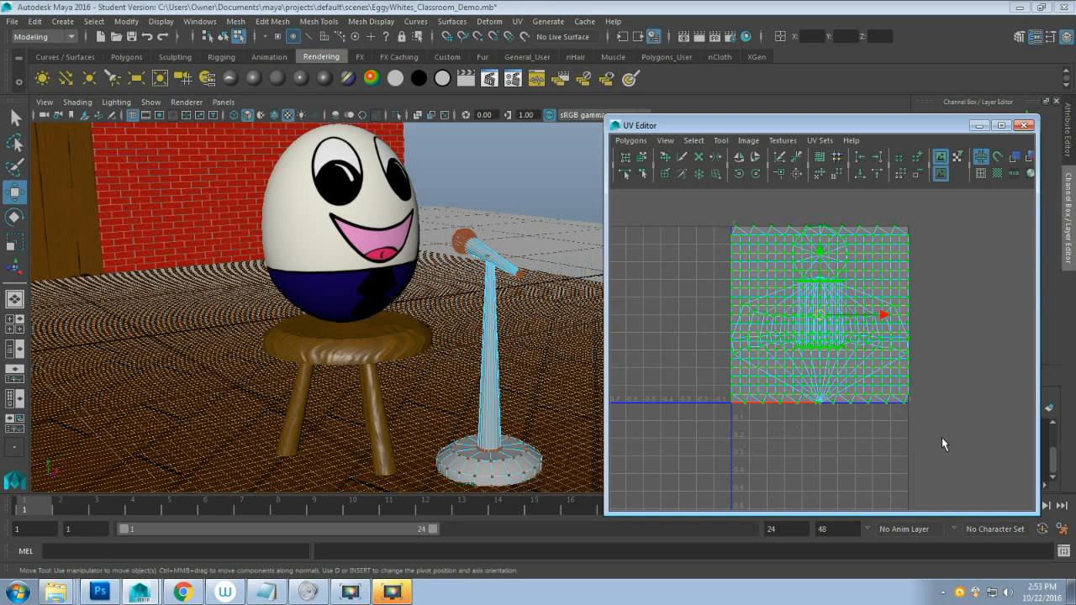
pyautogui.click(667, 157)
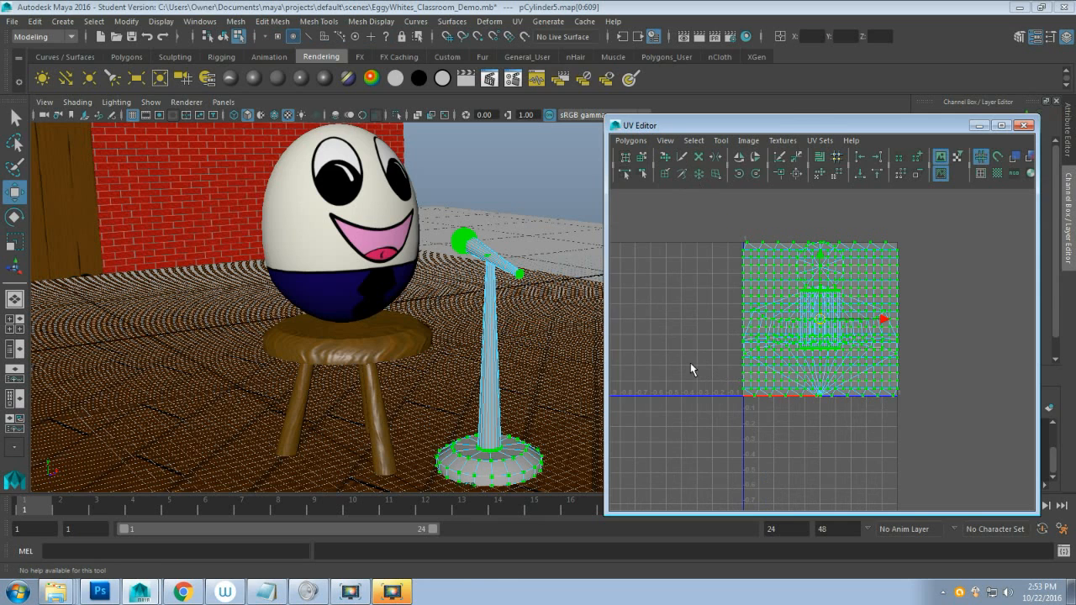
pyautogui.click(631, 141)
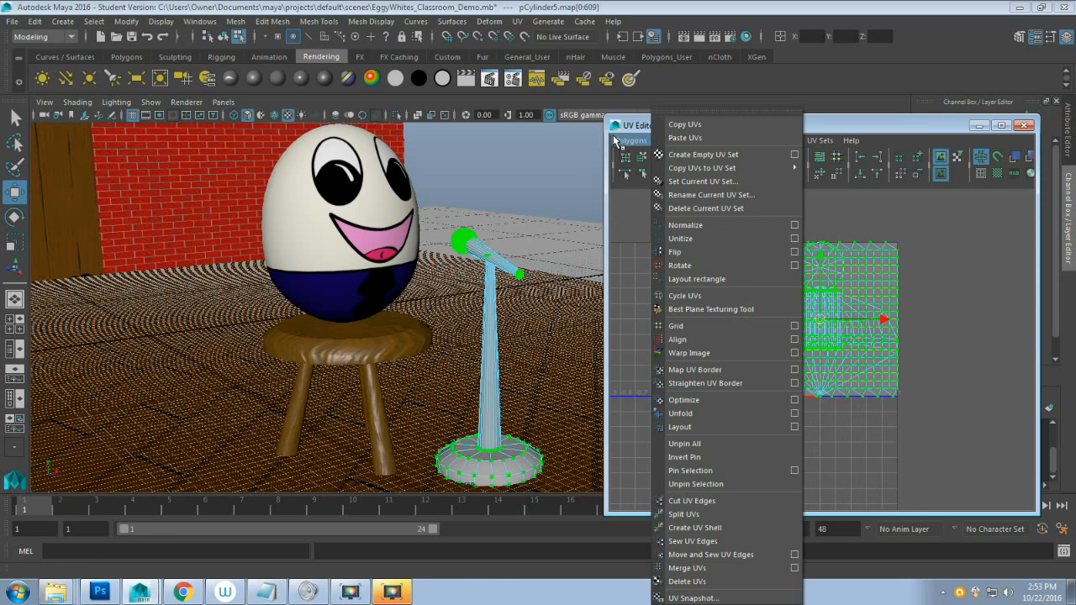
pyautogui.click(714, 429)
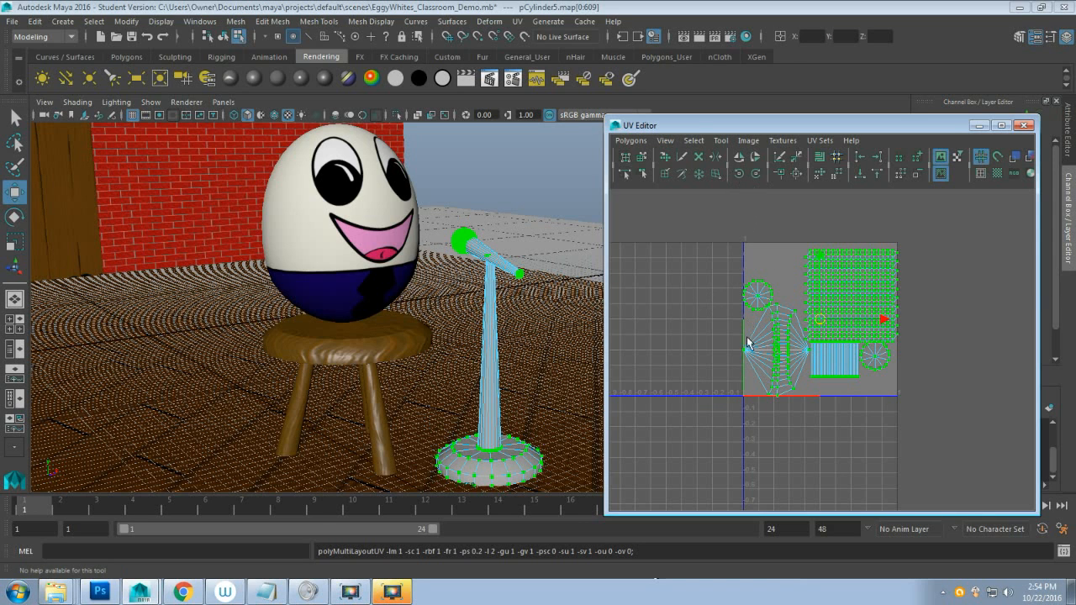
# Select all of the stand's UVs and rotate the whole layout 90 degrees counterclockwise.
pyautogui.moveTo(745, 354); pyautogui.dragTo(758, 317, button='right')
pyautogui.moveTo(728, 329); pyautogui.dragTo(751, 386)
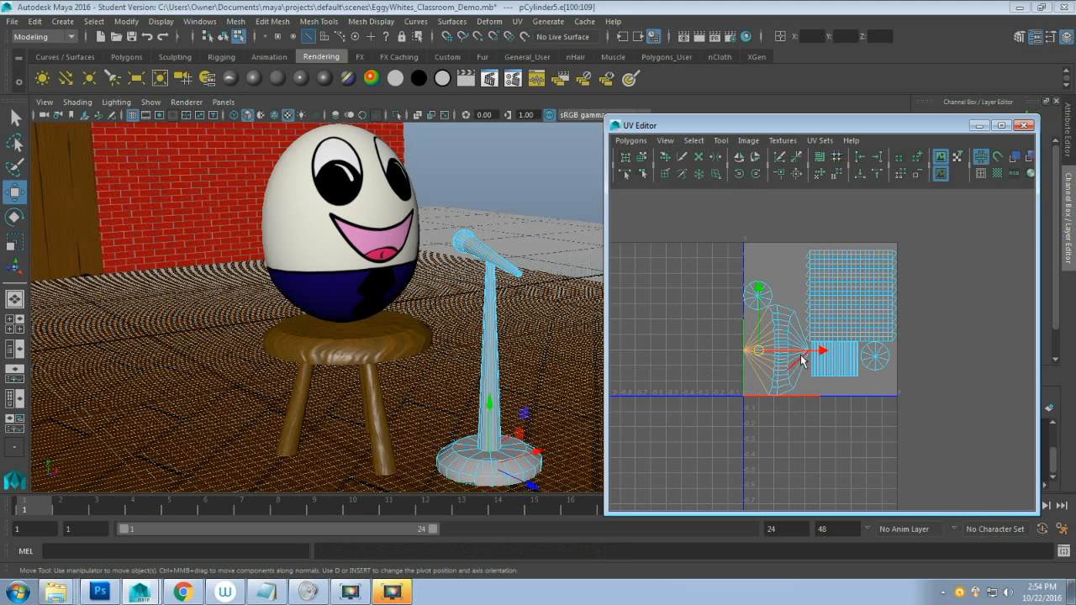
pyautogui.moveTo(728, 250); pyautogui.dragTo(738, 221, button='right')
pyautogui.moveTo(737, 221); pyautogui.dragTo(883, 391)
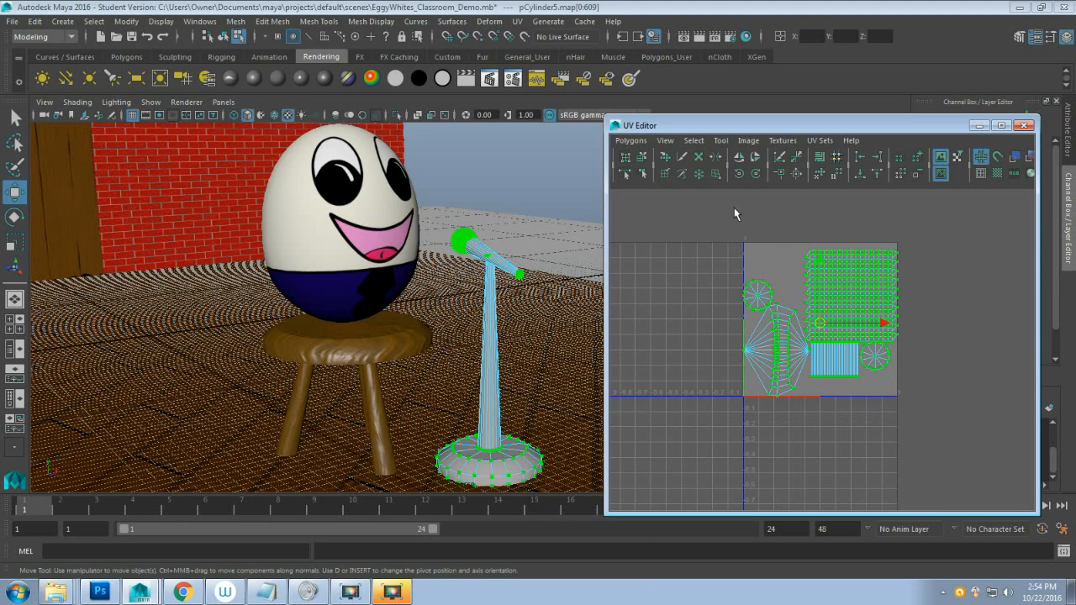
pyautogui.click(739, 174)
pyautogui.click(739, 174)
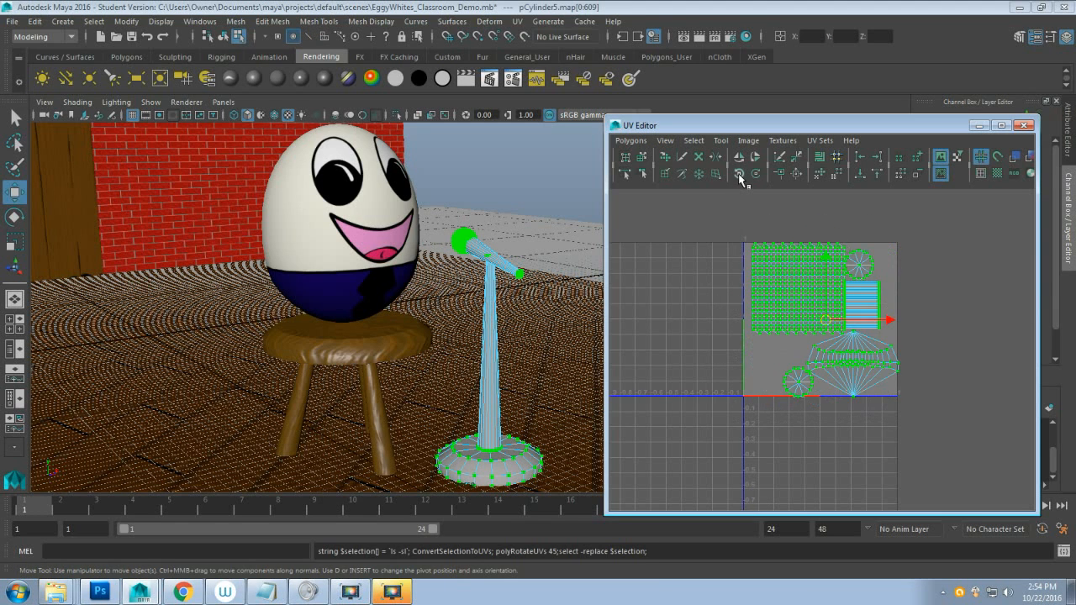
# Move the UV shell of the stand's base out of the 0-to-1 square into the empty space above and beside it.
pyautogui.click(726, 372)
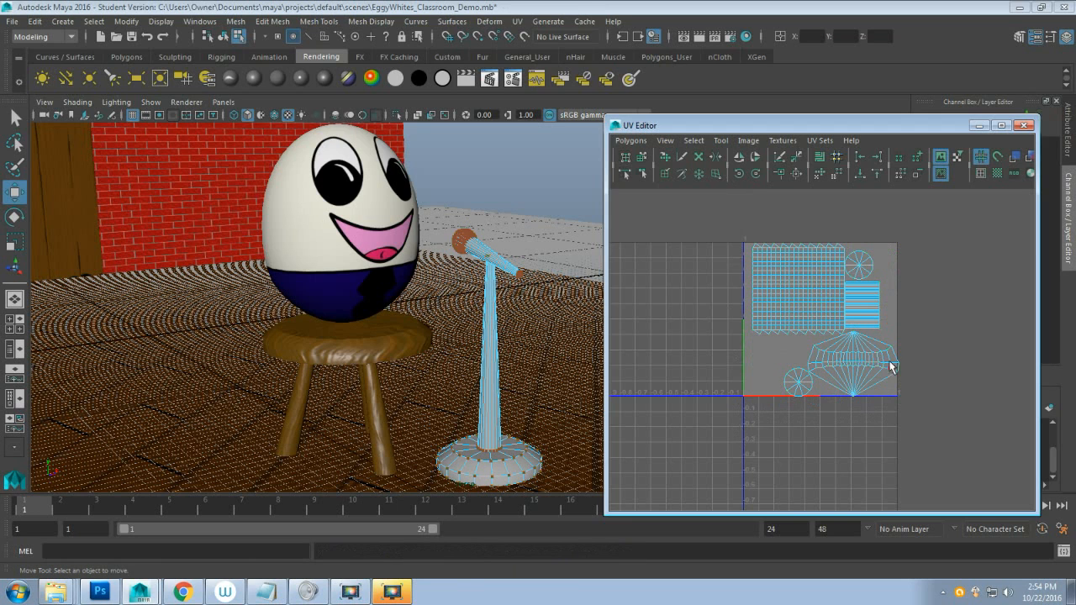
pyautogui.doubleClick(851, 367)
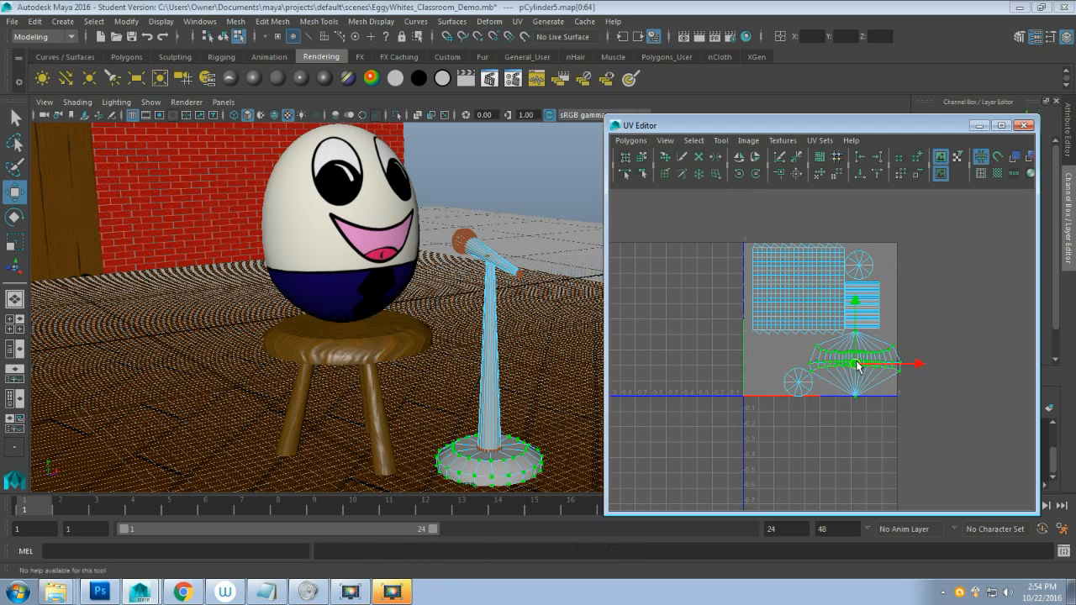
pyautogui.moveTo(851, 368); pyautogui.dragTo(965, 220)
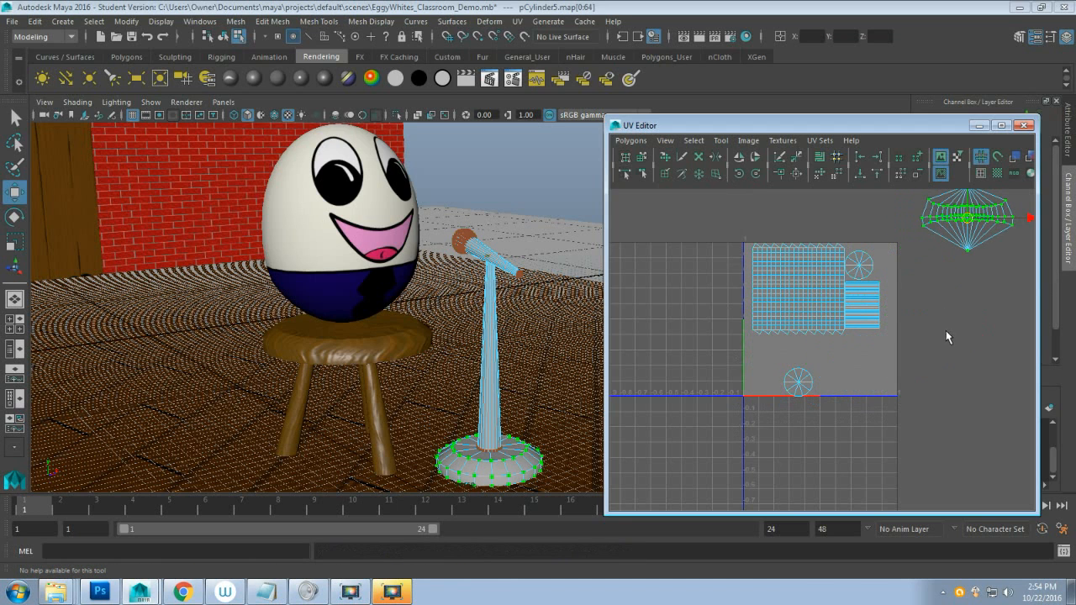
pyautogui.scroll(-1, 946, 337)
pyautogui.keyDown('alt'); pyautogui.moveTo(945, 332); pyautogui.dragTo(841, 358, button='middle'); pyautogui.keyUp('alt')
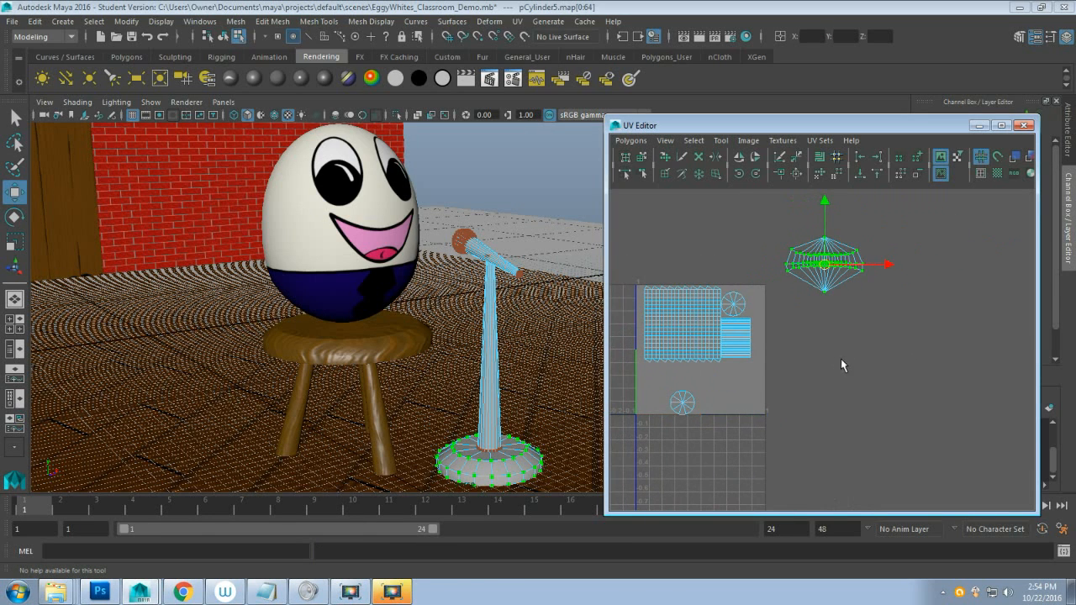
# Move the pole's rectangular side shell out of the 0-to-1 square and rotate it 90 degrees clockwise.
pyautogui.click(736, 337)
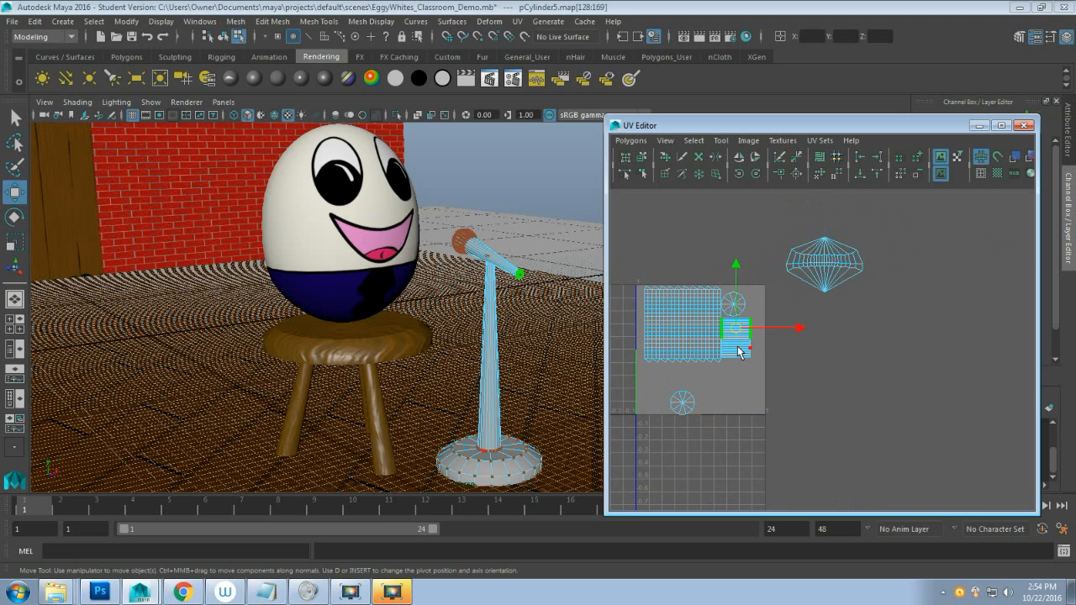
pyautogui.click(738, 352)
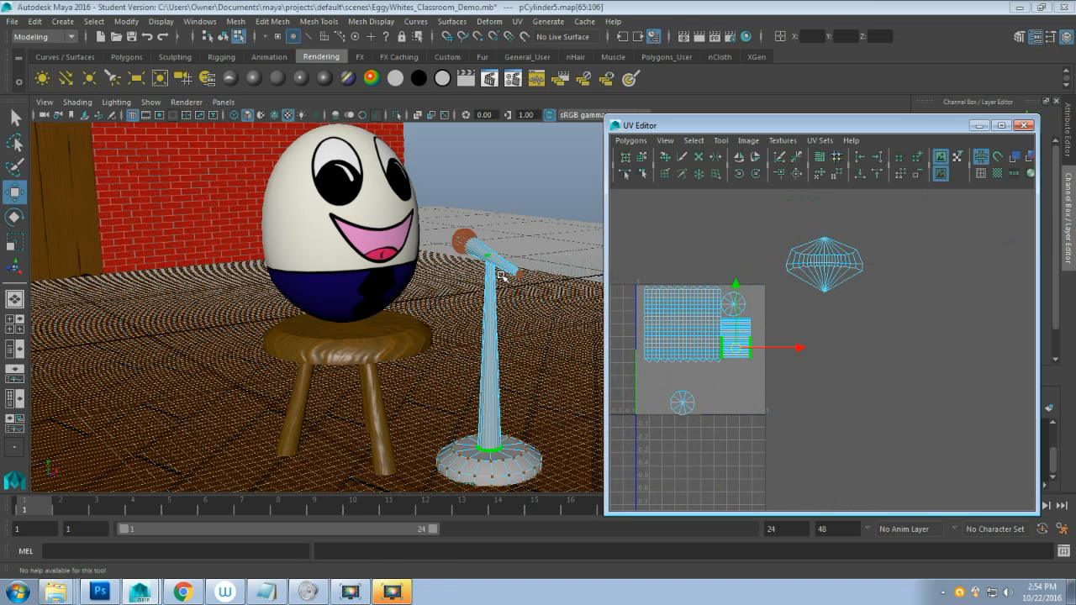
pyautogui.rightClick(746, 356)
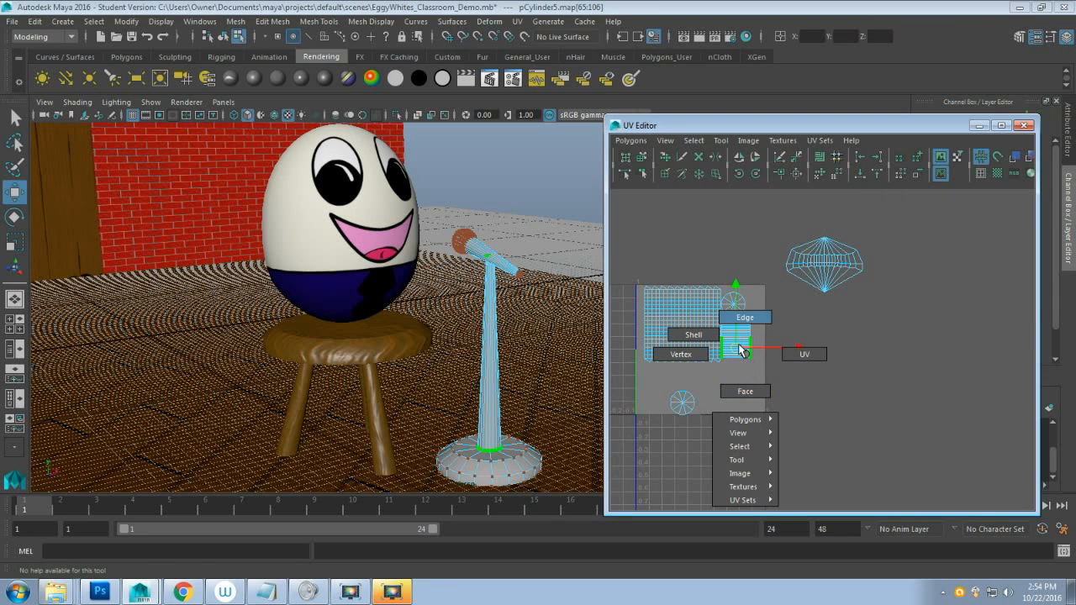
pyautogui.click(741, 348)
pyautogui.click(740, 356)
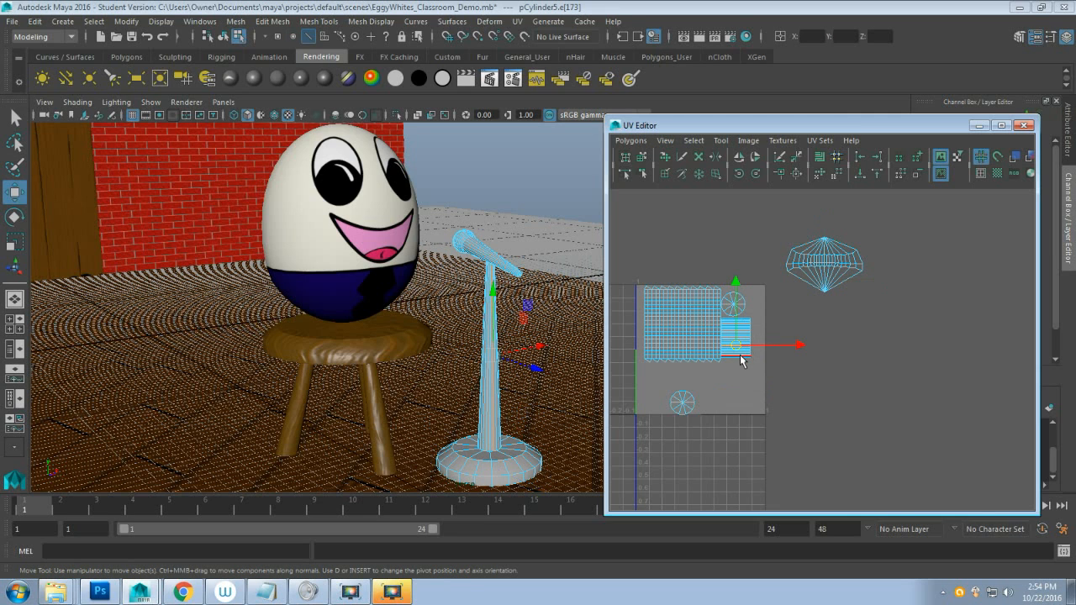
pyautogui.rightClick(740, 355)
pyautogui.click(799, 356)
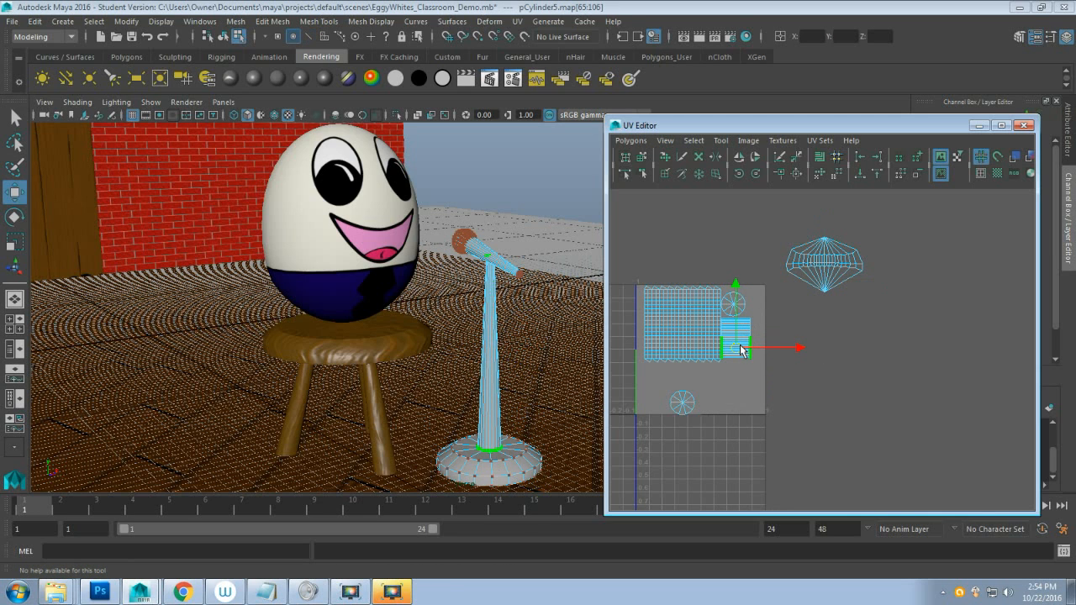
pyautogui.moveTo(742, 352); pyautogui.dragTo(882, 352)
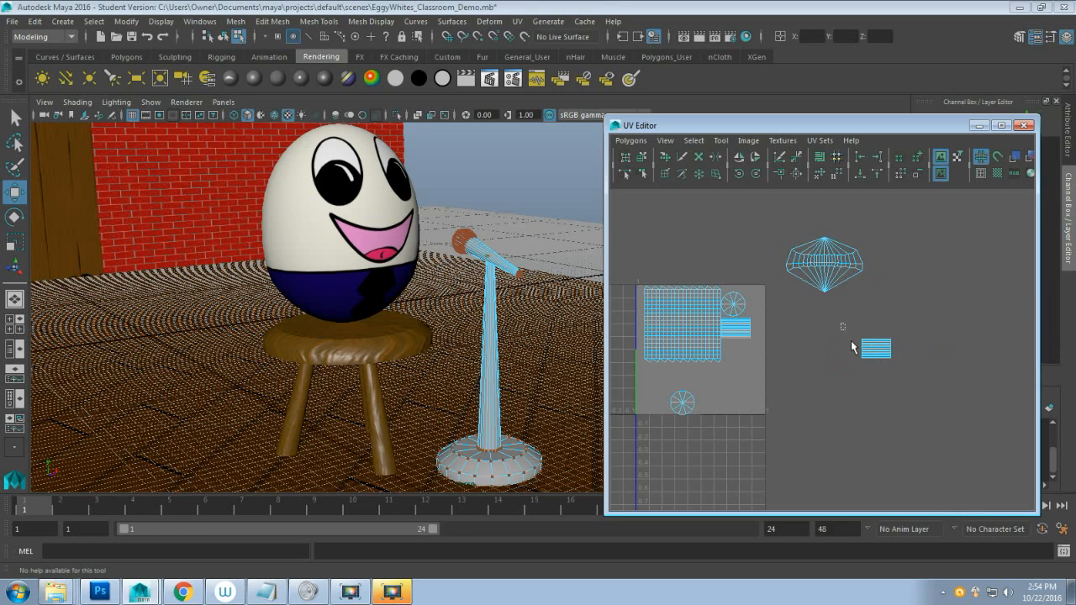
pyautogui.moveTo(841, 323); pyautogui.dragTo(870, 393)
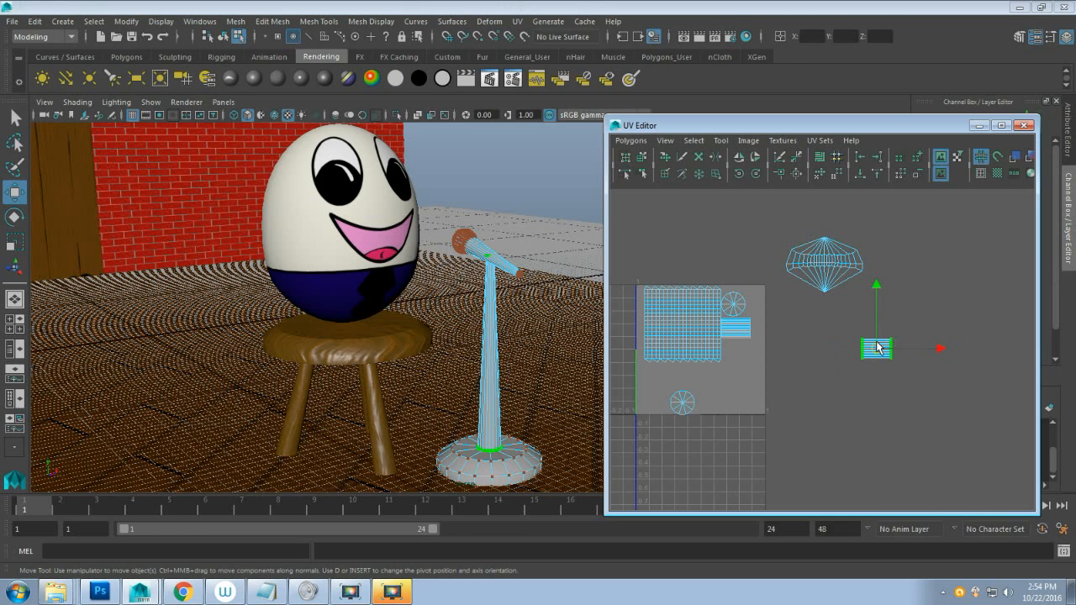
pyautogui.click(756, 174)
pyautogui.click(757, 174)
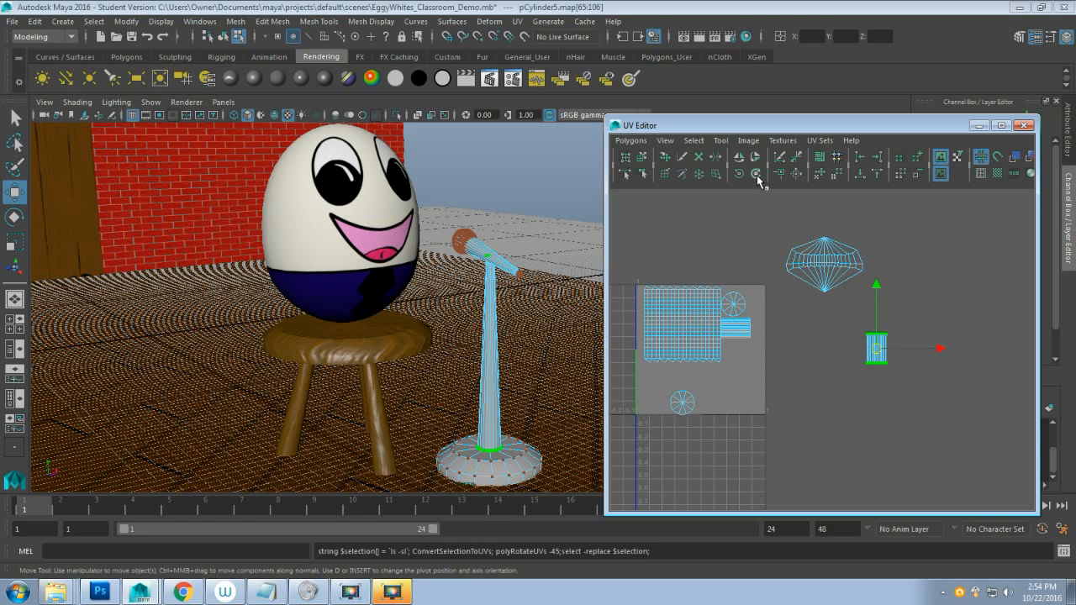
# Move the microphone handle's side shell out of the square, rotate it 90 degrees counterclockwise, and align it beside the pole's shell.
pyautogui.click(743, 333)
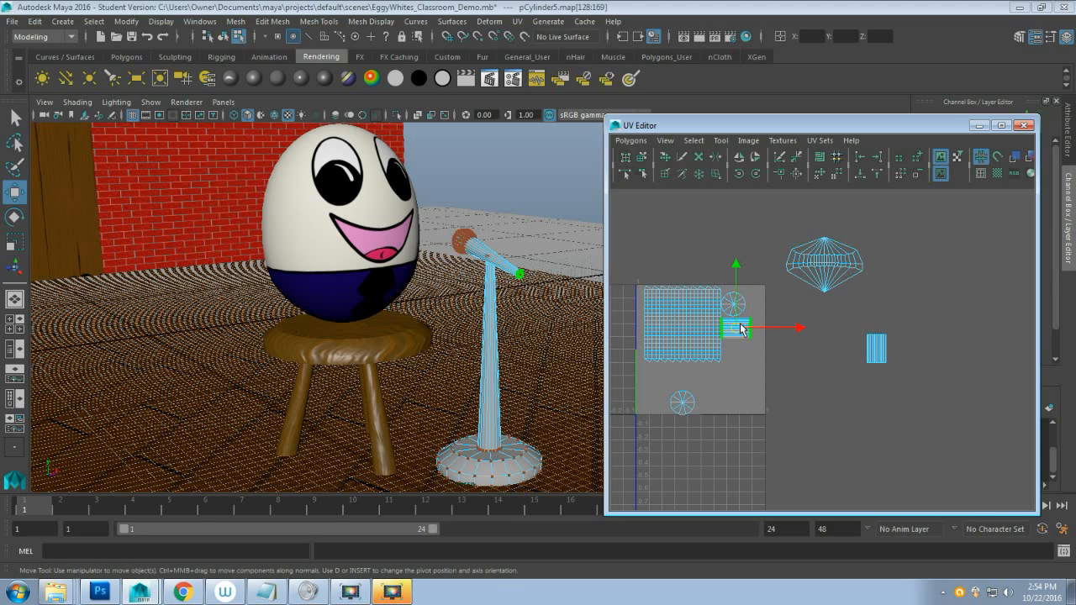
pyautogui.moveTo(741, 328); pyautogui.dragTo(926, 348)
pyautogui.click(921, 349)
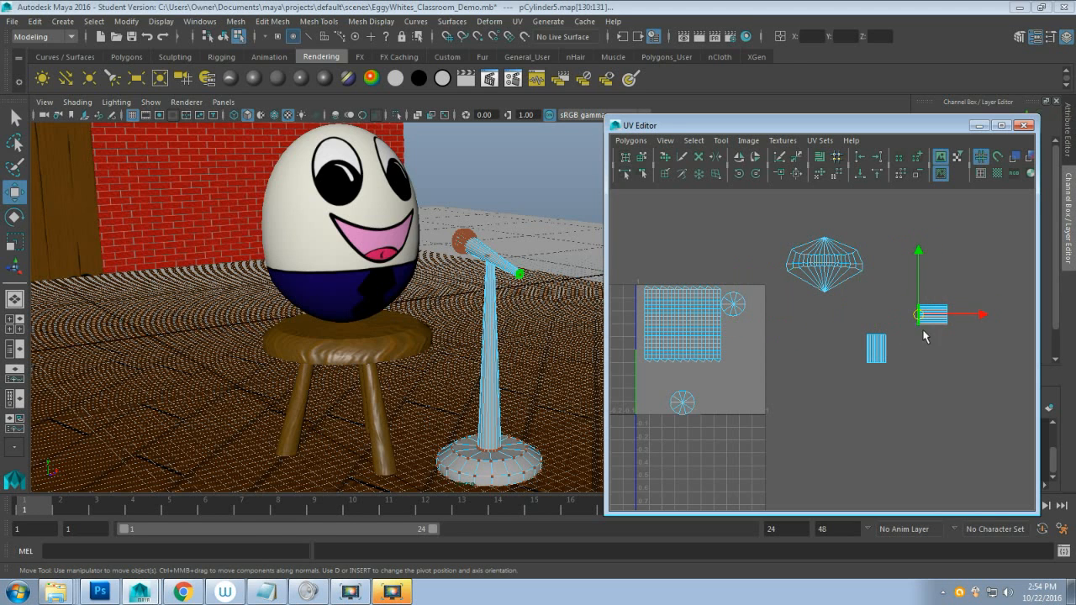
pyautogui.moveTo(910, 267); pyautogui.dragTo(964, 354)
pyautogui.click(740, 173)
pyautogui.click(740, 174)
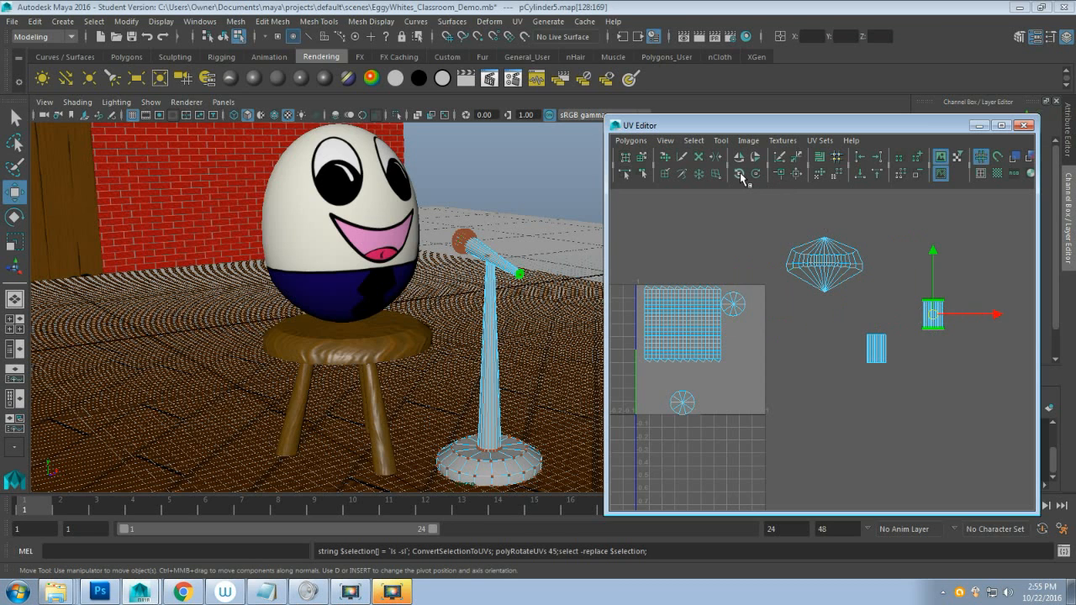
pyautogui.moveTo(887, 274); pyautogui.dragTo(973, 379)
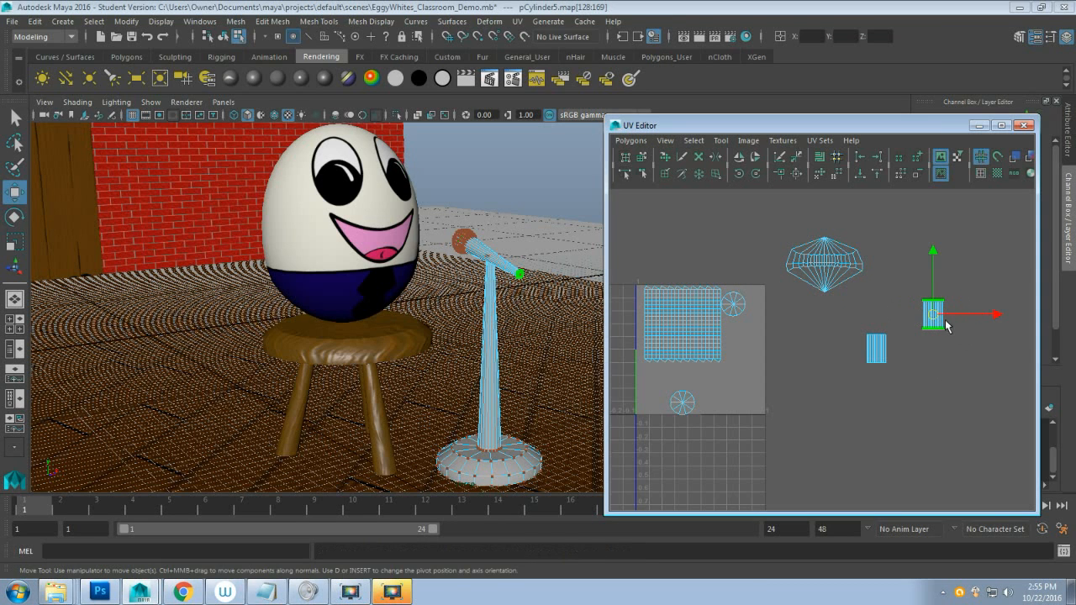
pyautogui.moveTo(934, 316); pyautogui.dragTo(921, 352)
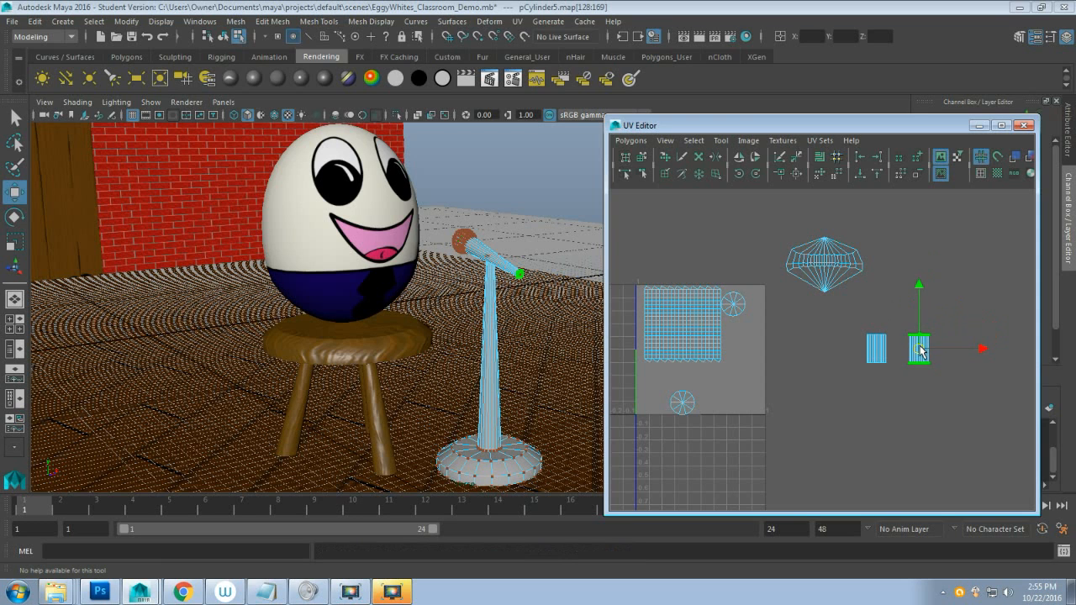
# Move the circular shell of the pole's upper cap above the pole's side shell and delete its faces.
pyautogui.click(851, 388)
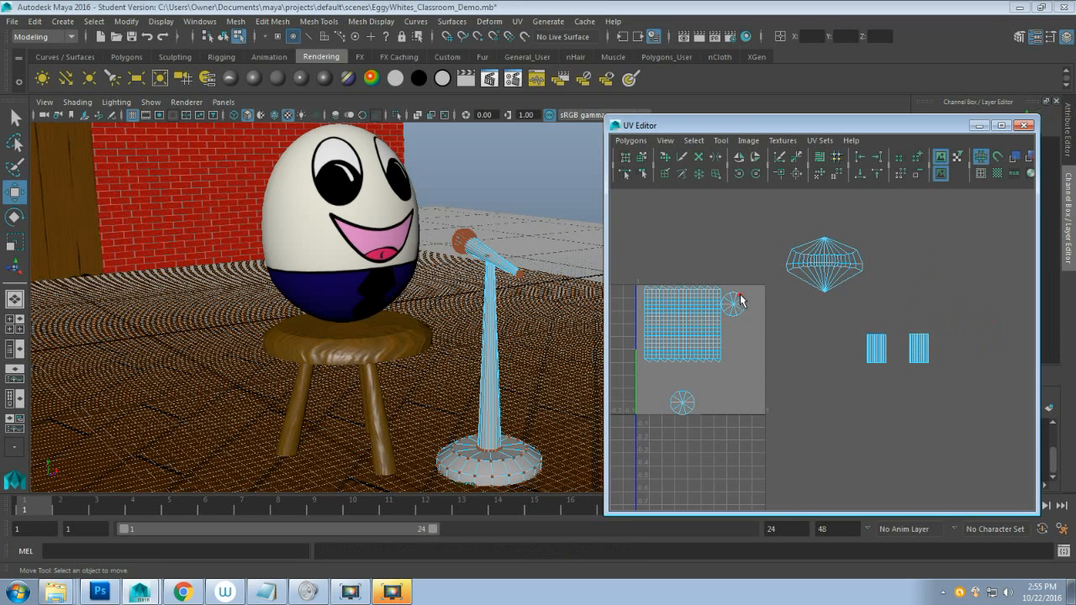
pyautogui.click(737, 306)
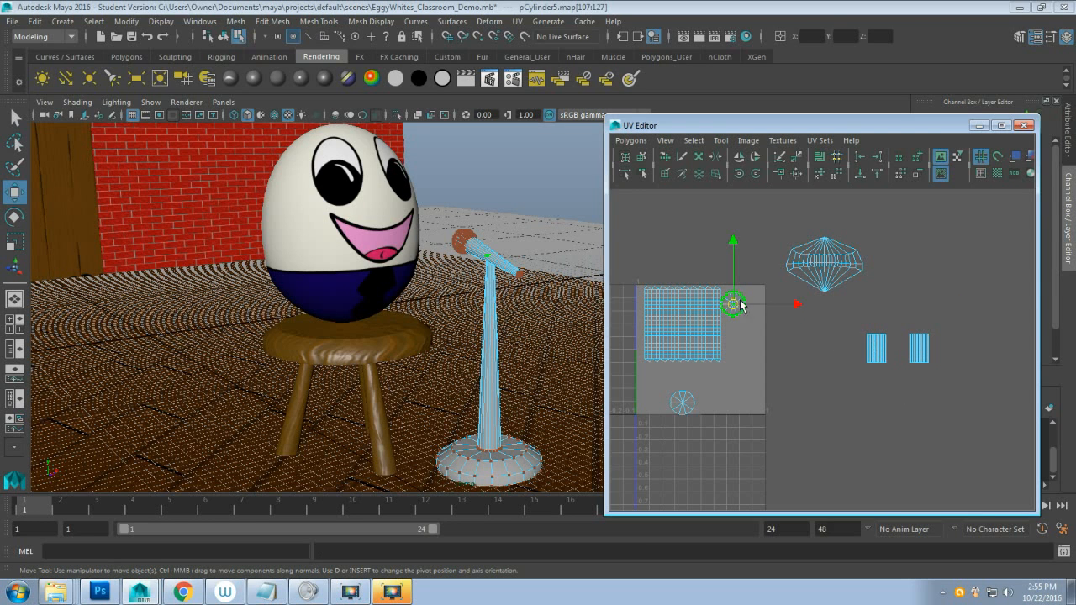
pyautogui.moveTo(737, 308); pyautogui.dragTo(880, 322)
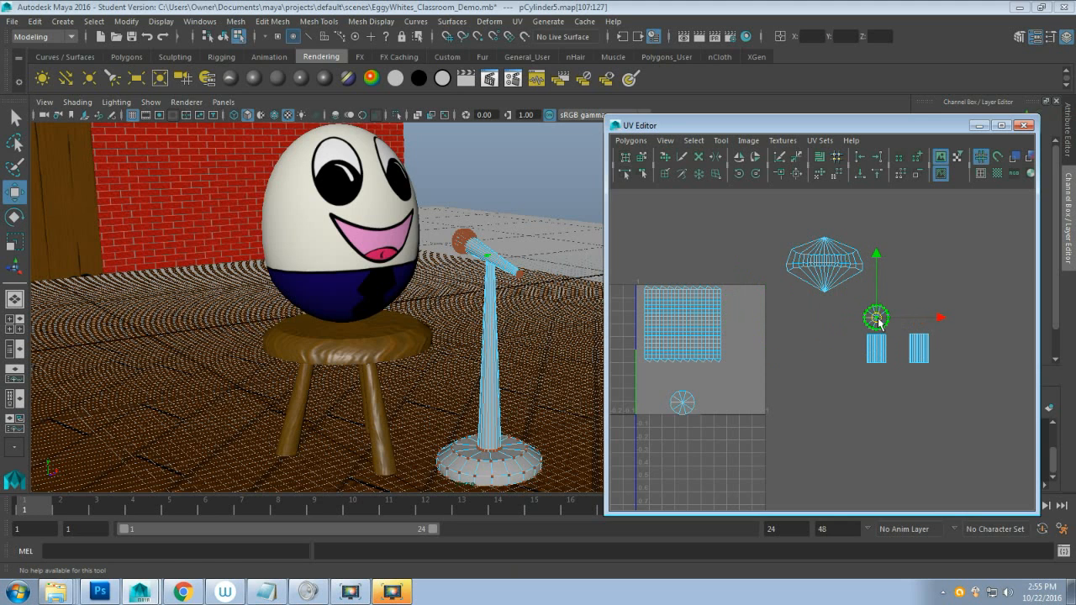
pyautogui.click(821, 380)
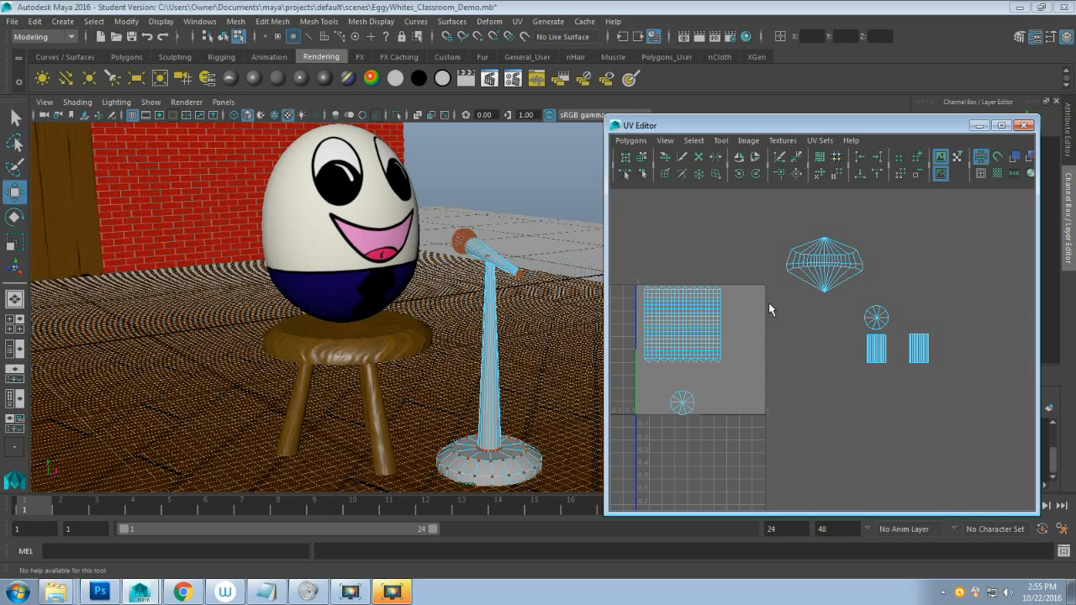
pyautogui.moveTo(866, 313); pyautogui.dragTo(853, 294, button='right')
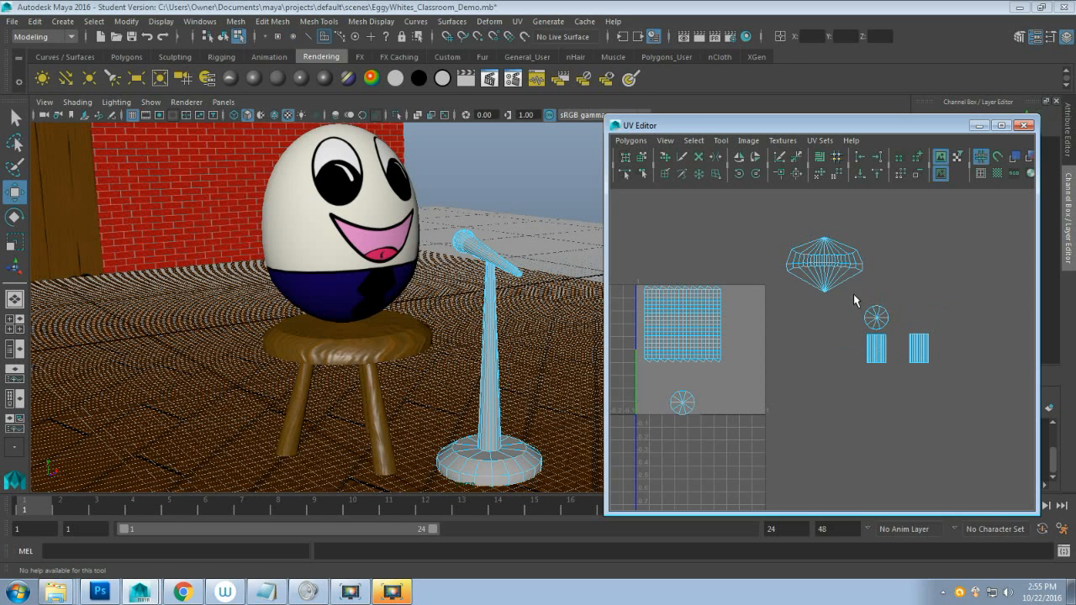
pyautogui.moveTo(899, 336); pyautogui.dragTo(900, 335)
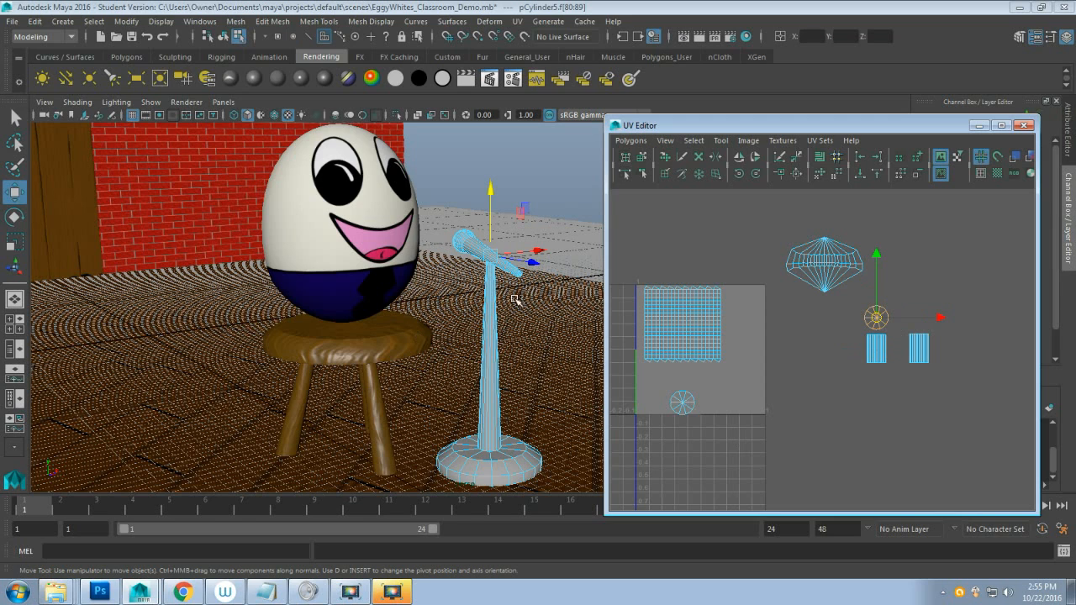
pyautogui.click(837, 376)
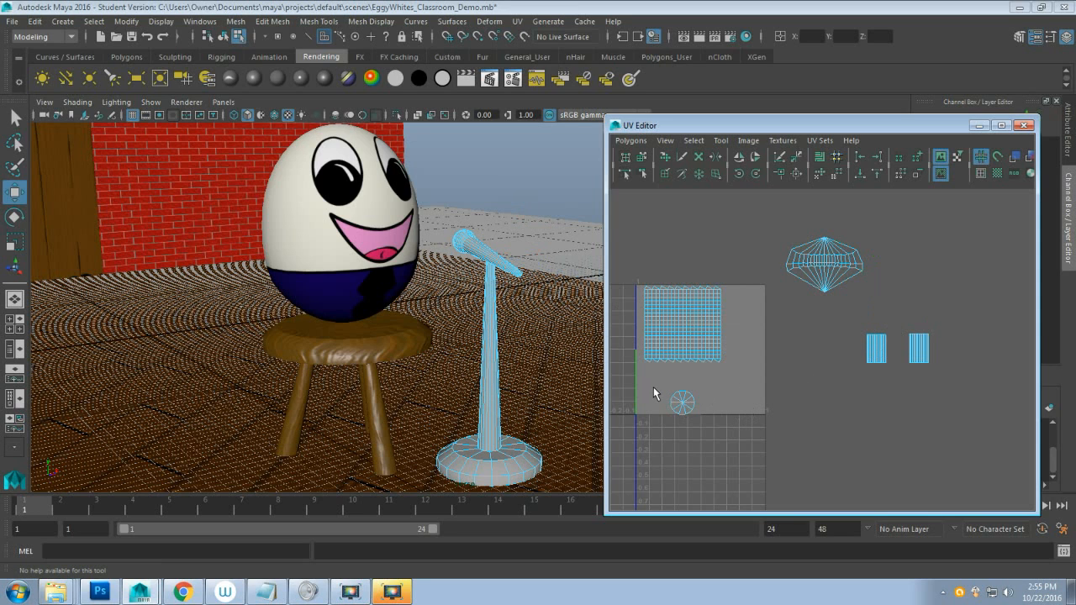
# Select the UVs of the microphone handle's round end cap and move that shell directly below the handle's side shell.
pyautogui.moveTo(663, 390); pyautogui.dragTo(700, 438)
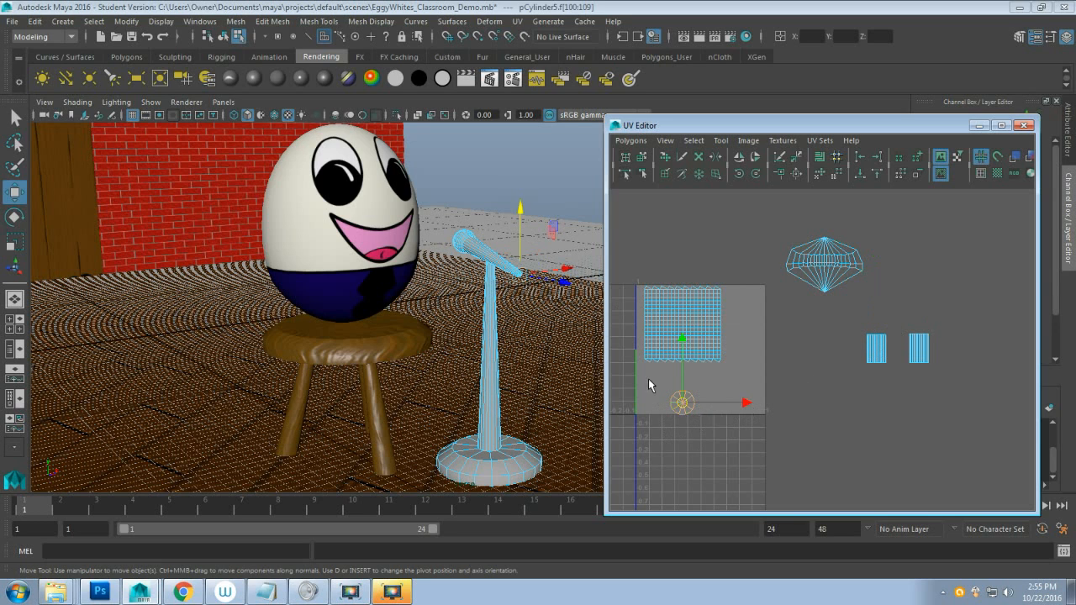
pyautogui.moveTo(709, 423); pyautogui.dragTo(753, 423, button='right')
pyautogui.moveTo(642, 374); pyautogui.dragTo(726, 438)
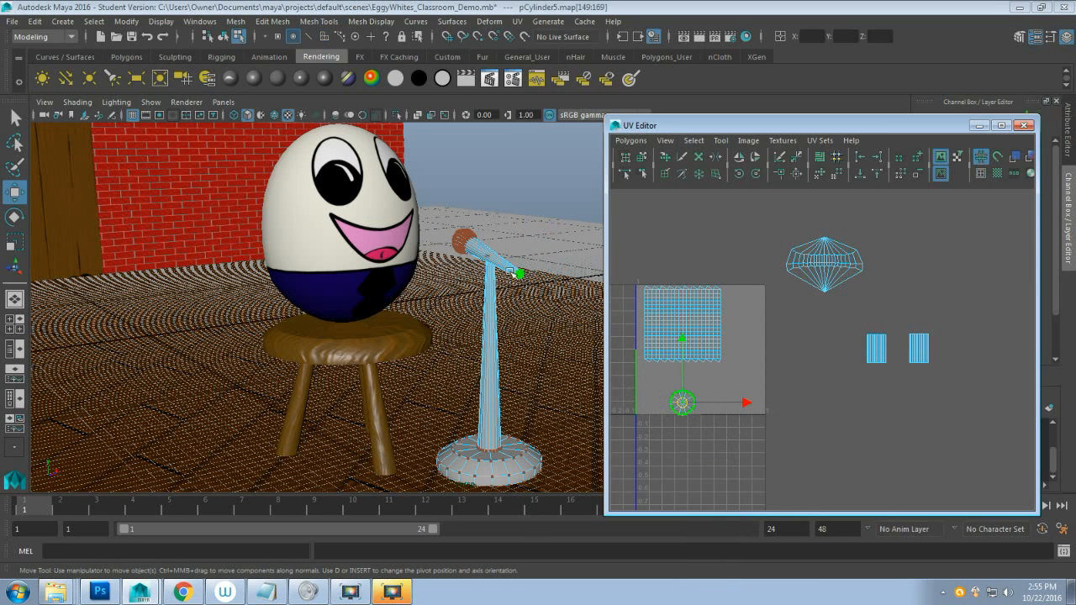
pyautogui.moveTo(691, 401); pyautogui.dragTo(922, 383)
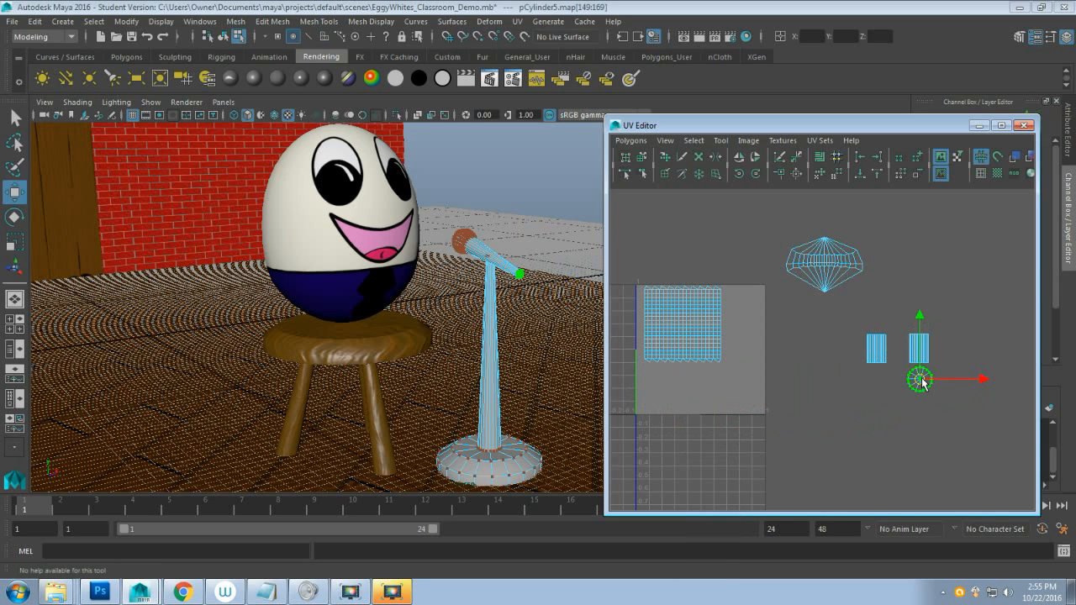
# Scale down the microphone head's large grid shell and place it in the lower-left corner of the 0-to-1 square.
pyautogui.click(771, 364)
pyautogui.moveTo(614, 271); pyautogui.dragTo(753, 399)
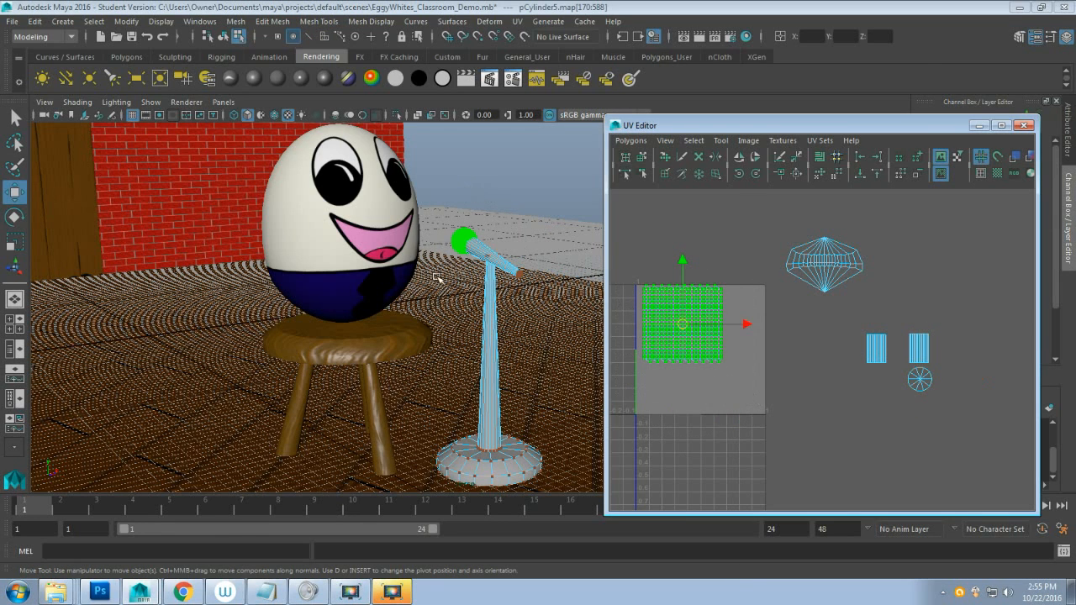
pyautogui.press('r')
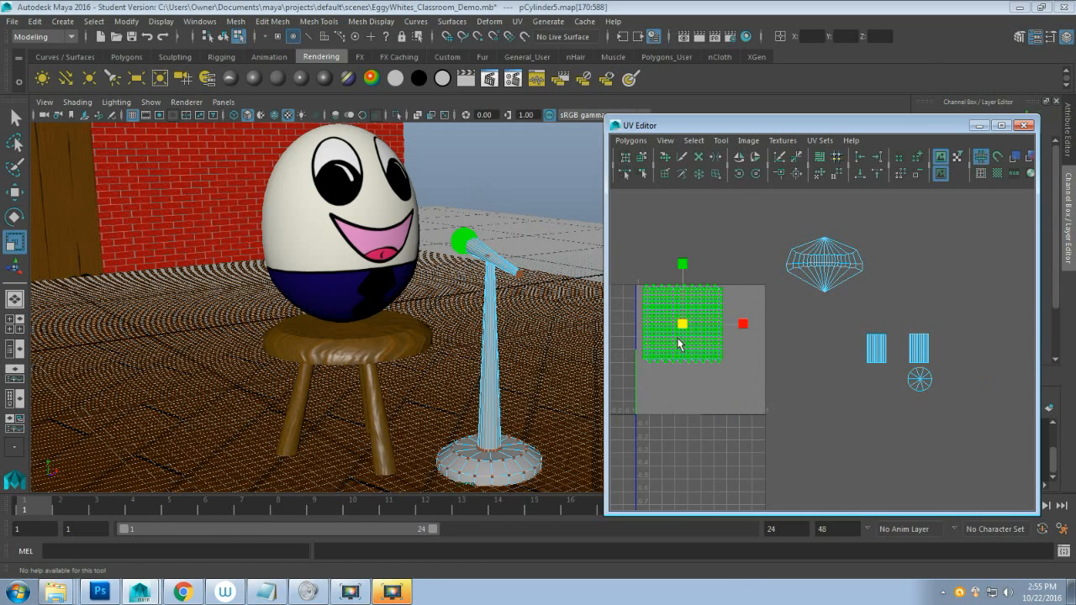
pyautogui.moveTo(682, 325); pyautogui.dragTo(663, 412)
pyautogui.press('w')
# Move the base's UV shell back into the 0-to-1 square, enlarge it to nearly the full width, and place it above the microphone head's shell.
pyautogui.moveTo(759, 217); pyautogui.dragTo(875, 313)
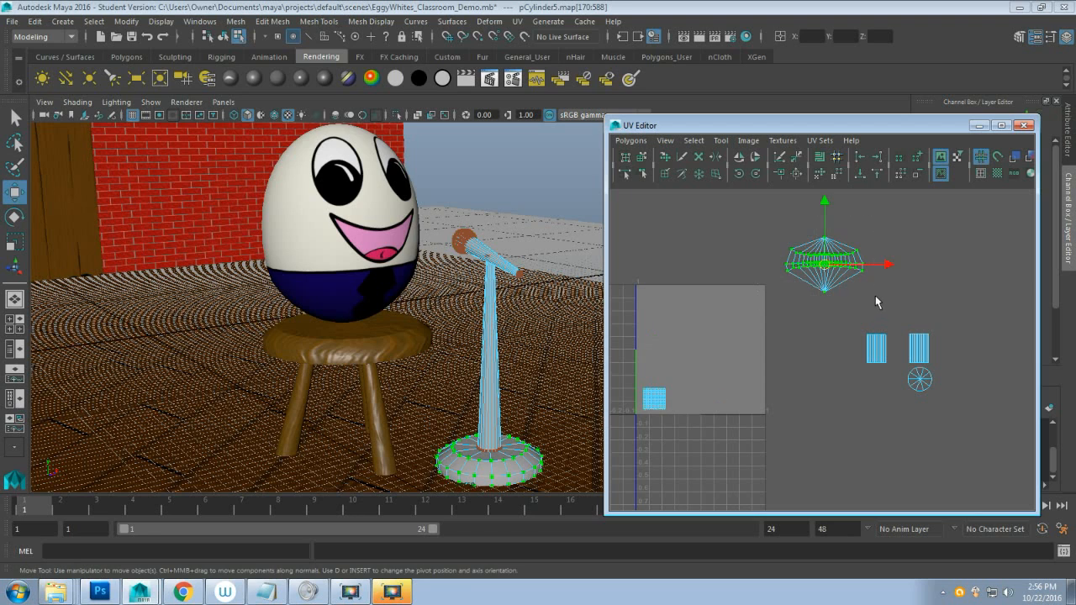
pyautogui.moveTo(818, 271); pyautogui.dragTo(707, 339)
pyautogui.press('r')
pyautogui.press('w')
pyautogui.press('r')
pyautogui.press('w')
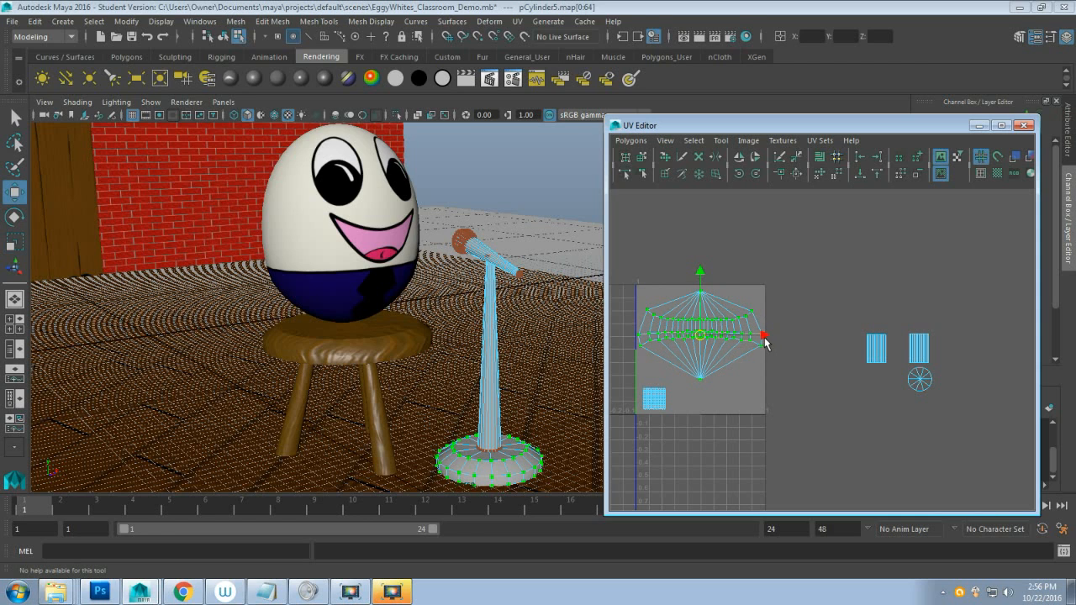
pyautogui.moveTo(706, 282); pyautogui.dragTo(707, 278)
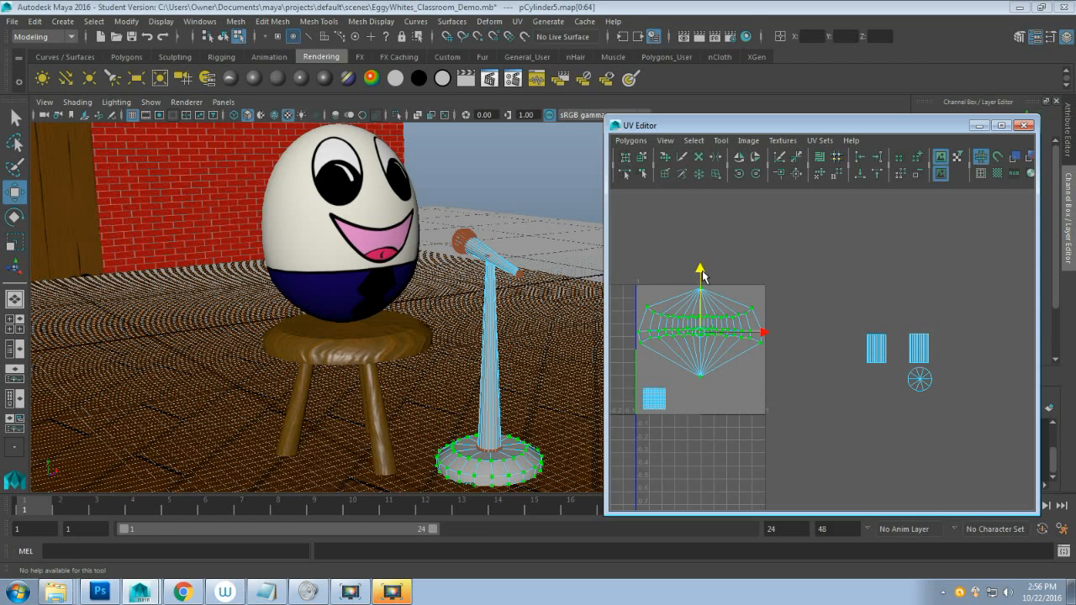
# Move the pole's side shell into the lower-right corner of the 0-to-1 square and enlarge it to fit below the base's shell.
pyautogui.click(741, 389)
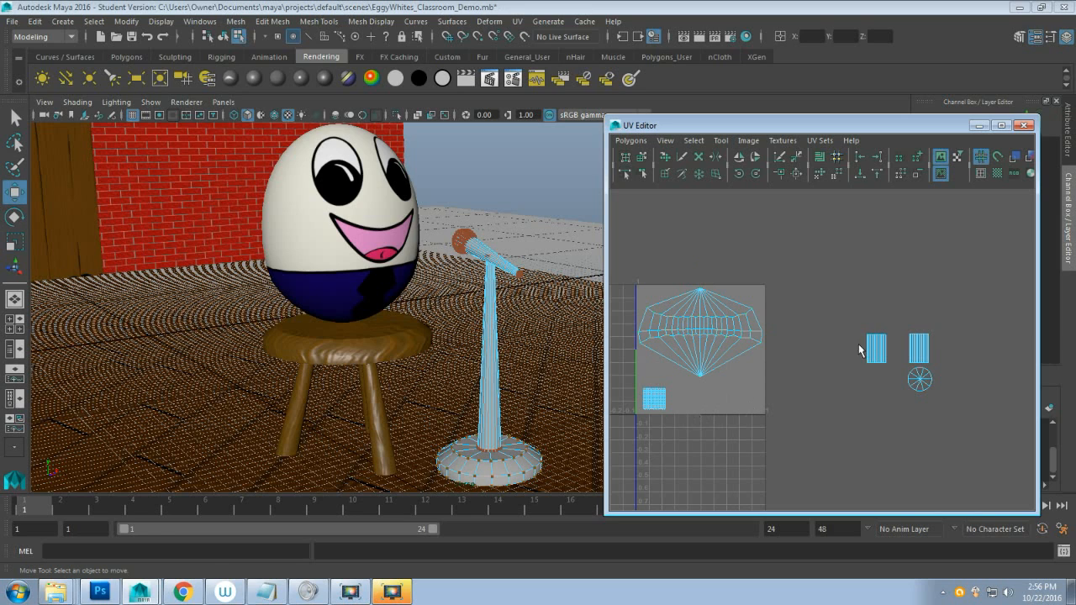
pyautogui.moveTo(843, 313); pyautogui.dragTo(788, 344)
pyautogui.press('r')
pyautogui.press('w')
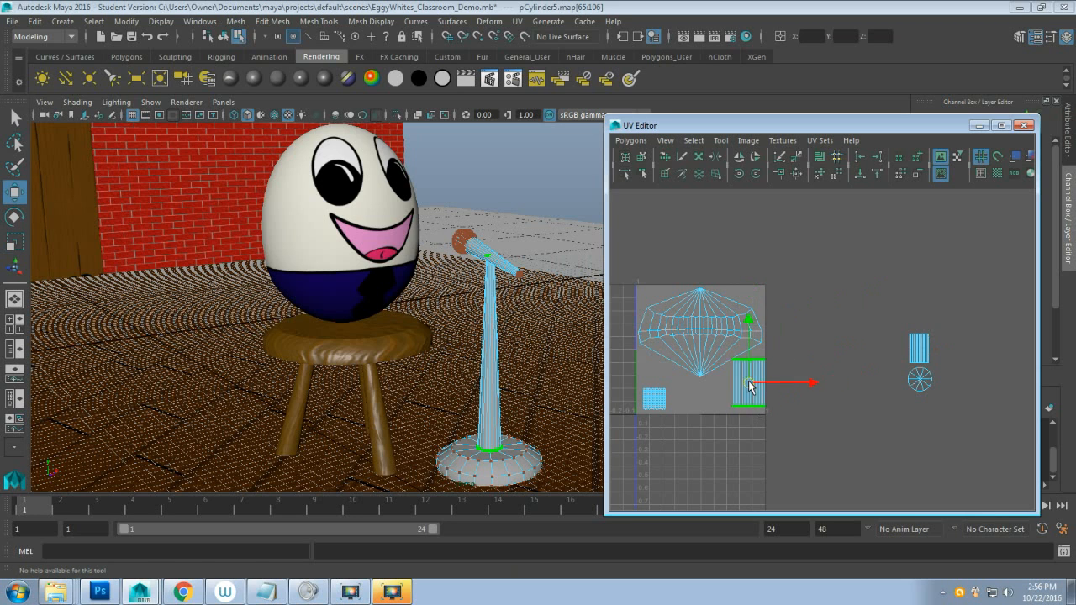
pyautogui.moveTo(749, 386); pyautogui.dragTo(750, 393)
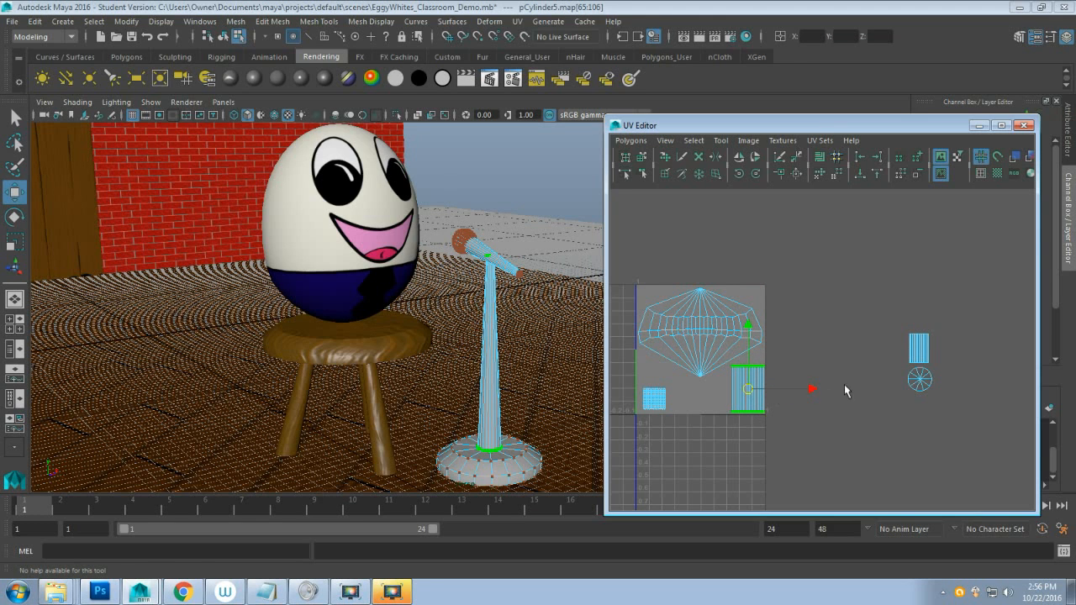
# Move the microphone handle's side and end cap shells together to the square's lower edge, just left of the pole's shell.
pyautogui.moveTo(898, 322); pyautogui.dragTo(959, 412)
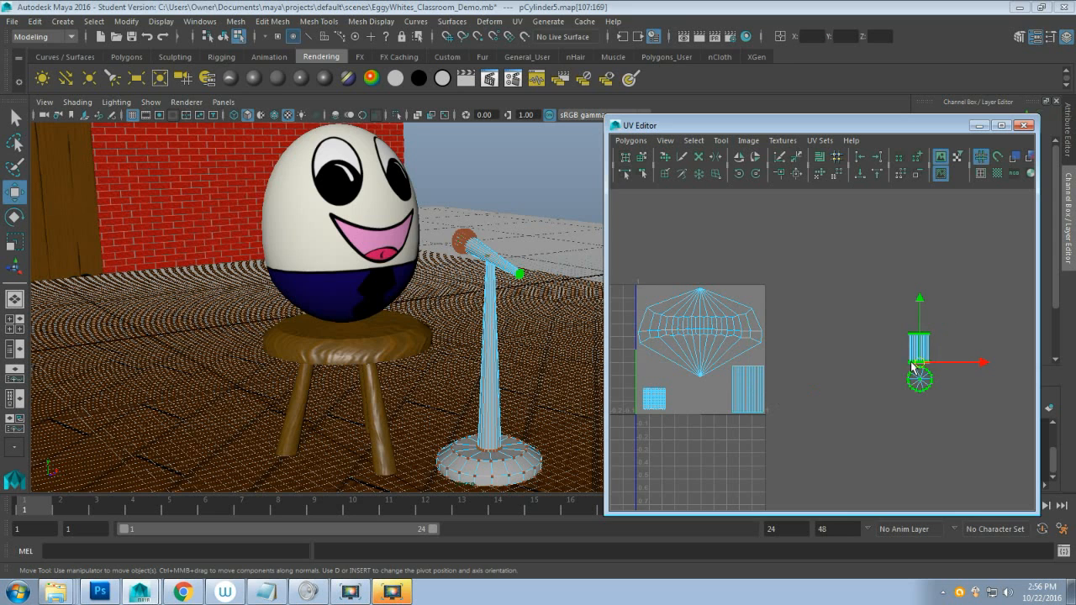
pyautogui.moveTo(914, 367); pyautogui.dragTo(716, 423)
pyautogui.scroll(3, 718, 425)
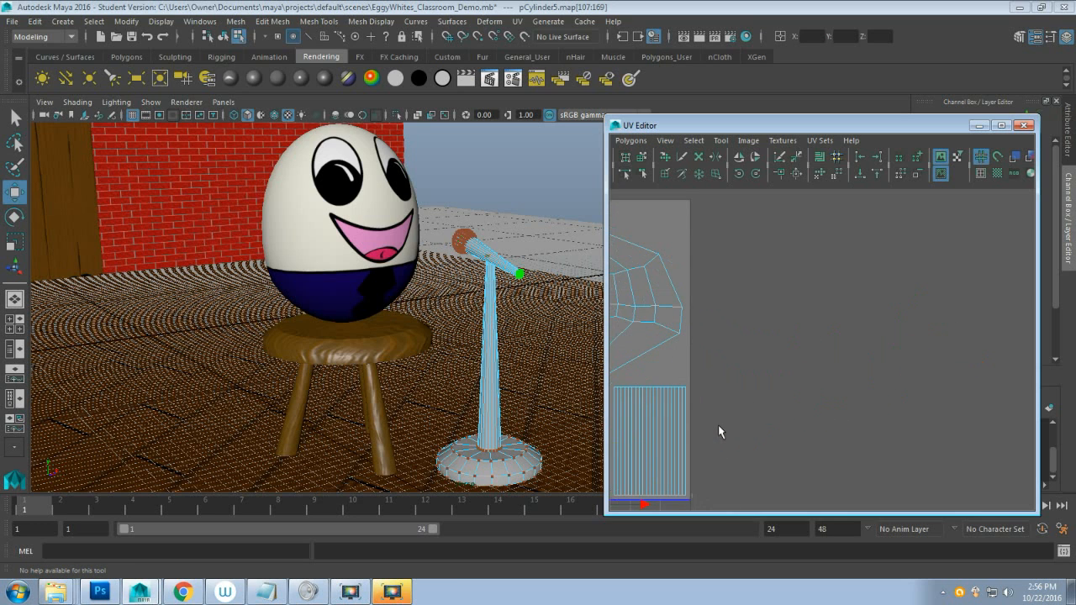
pyautogui.keyDown('alt'); pyautogui.moveTo(743, 401); pyautogui.dragTo(944, 289, button='middle'); pyautogui.keyUp('alt')
pyautogui.scroll(3, 631, 442)
pyautogui.keyDown('alt'); pyautogui.moveTo(676, 420); pyautogui.dragTo(800, 413, button='middle'); pyautogui.keyUp('alt')
pyautogui.press('r')
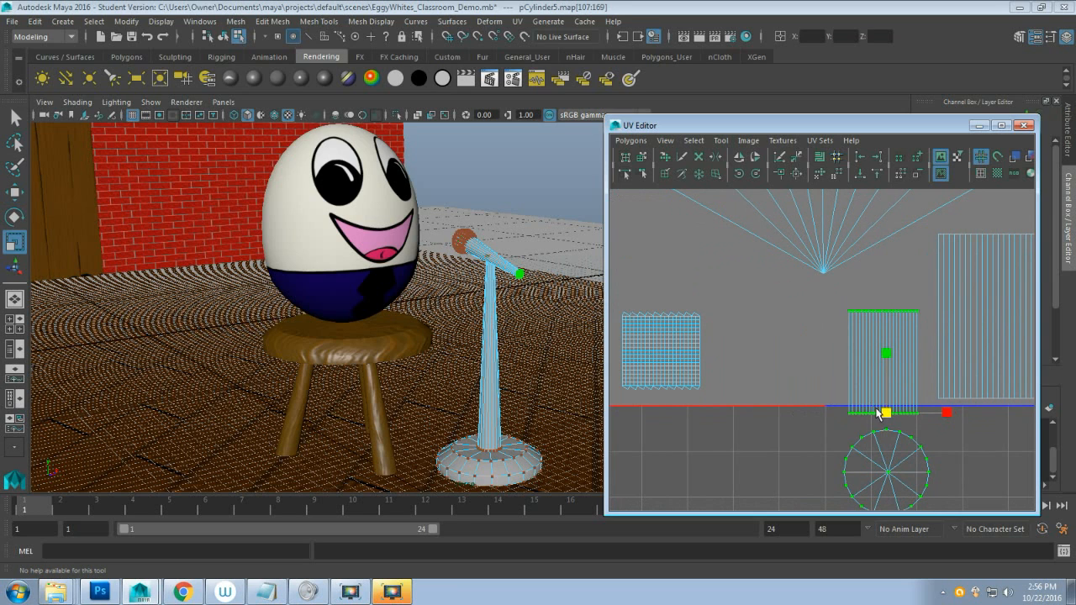
# Move the handle's circular end cap shell into the square, between the microphone head's grid shell and the handle's side shell.
pyautogui.click(800, 432)
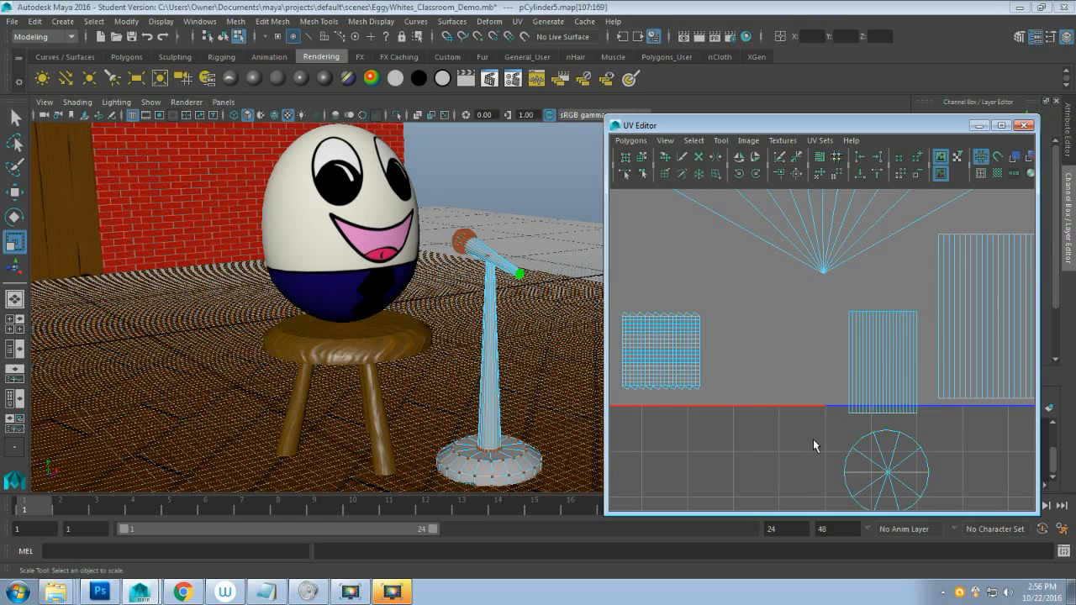
pyautogui.moveTo(875, 461); pyautogui.dragTo(957, 523)
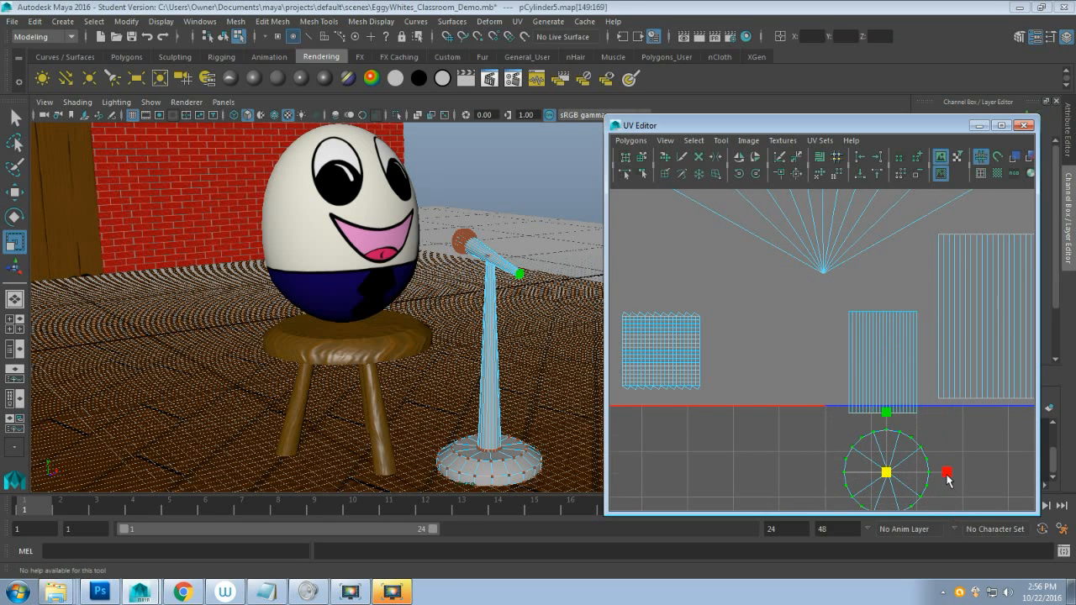
pyautogui.scroll(-1, 941, 481)
pyautogui.press('w')
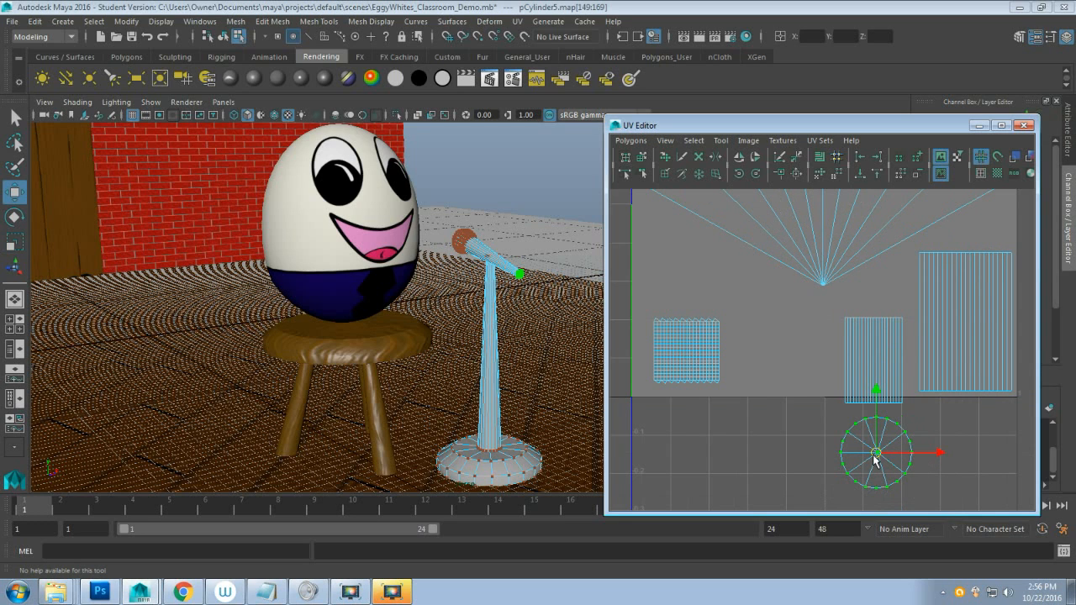
pyautogui.moveTo(876, 454); pyautogui.dragTo(796, 355)
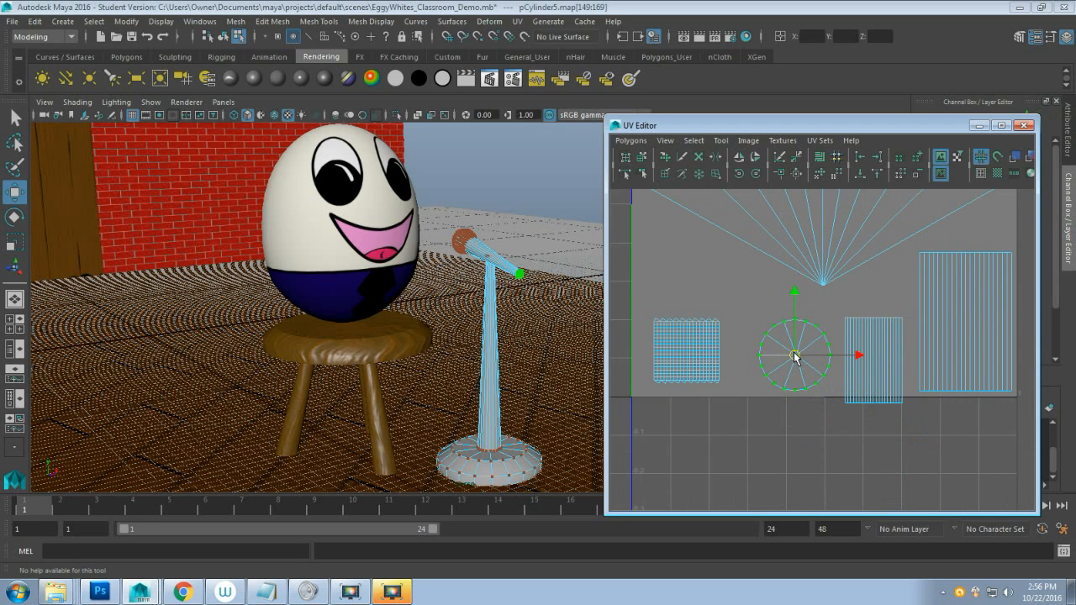
# Move the handle's side shell up so it sits fully inside the square, next to the pole's side shell.
pyautogui.moveTo(838, 311); pyautogui.dragTo(912, 431)
pyautogui.moveTo(877, 364); pyautogui.dragTo(884, 352)
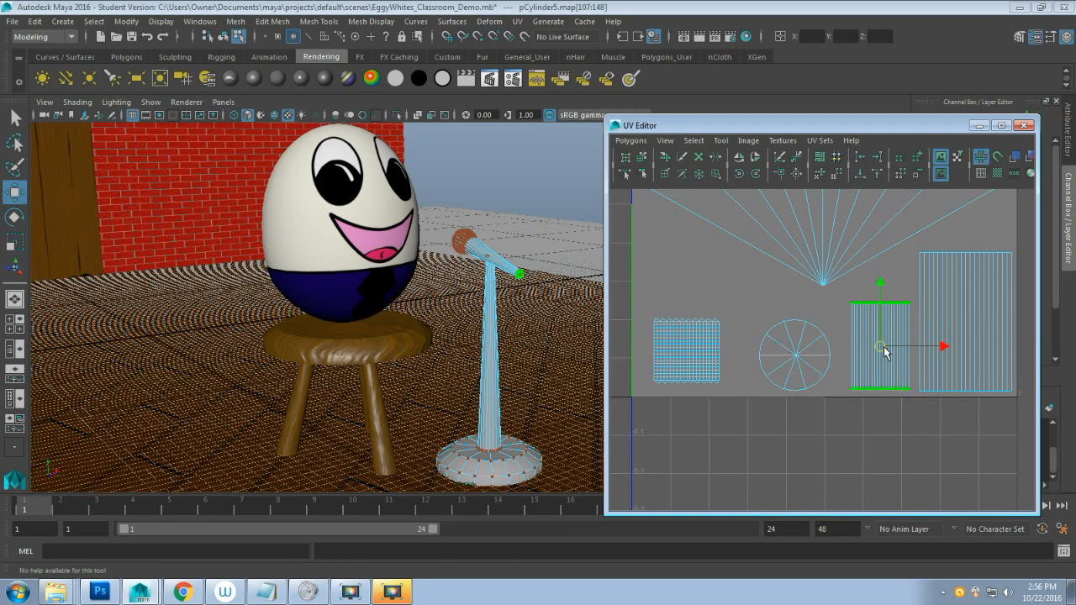
pyautogui.click(845, 426)
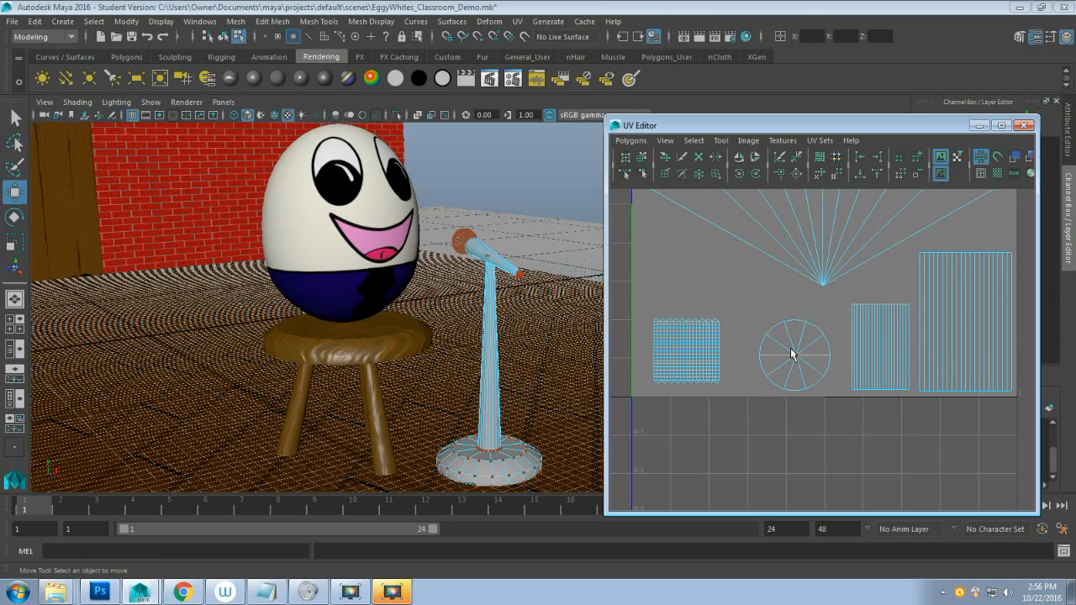
# Scale down the handle's circular end cap shell and place it closer to the handle's side shell.
pyautogui.moveTo(790, 353); pyautogui.dragTo(835, 348, button='right')
pyautogui.click(793, 355)
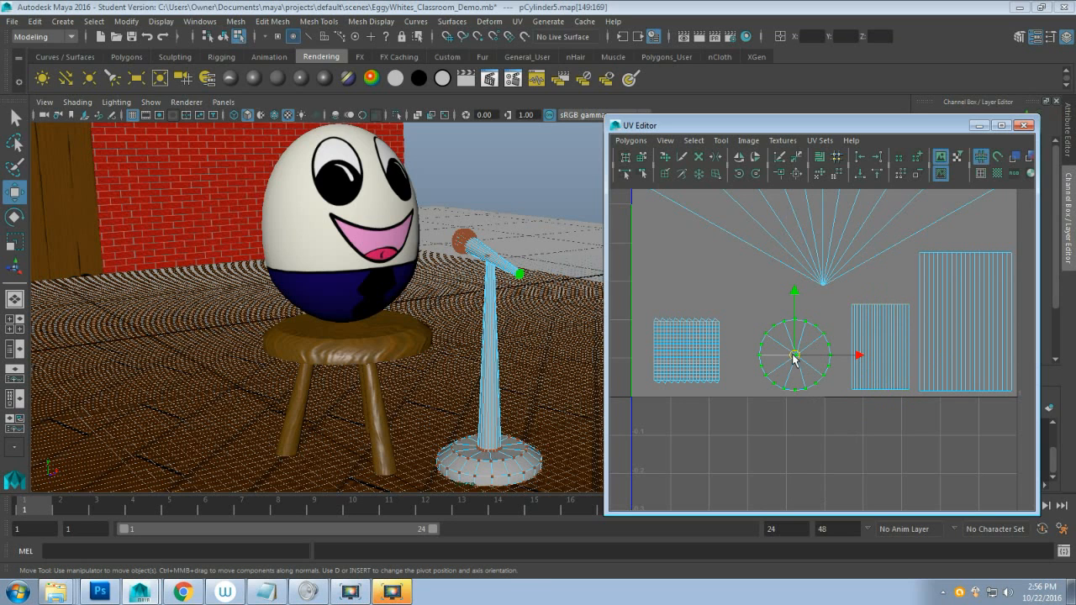
pyautogui.press('r')
pyautogui.moveTo(794, 357); pyautogui.dragTo(816, 370)
pyautogui.press('w')
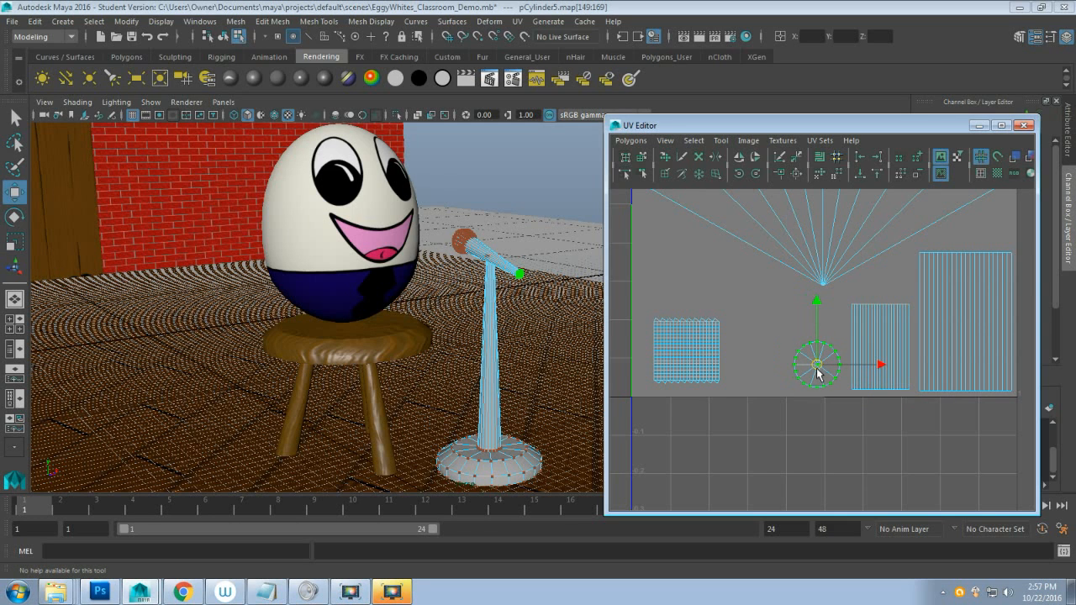
# Enlarge the microphone head's grid shell to fill the free space in the square's lower-left corner.
pyautogui.moveTo(623, 300); pyautogui.dragTo(745, 413)
pyautogui.press('r')
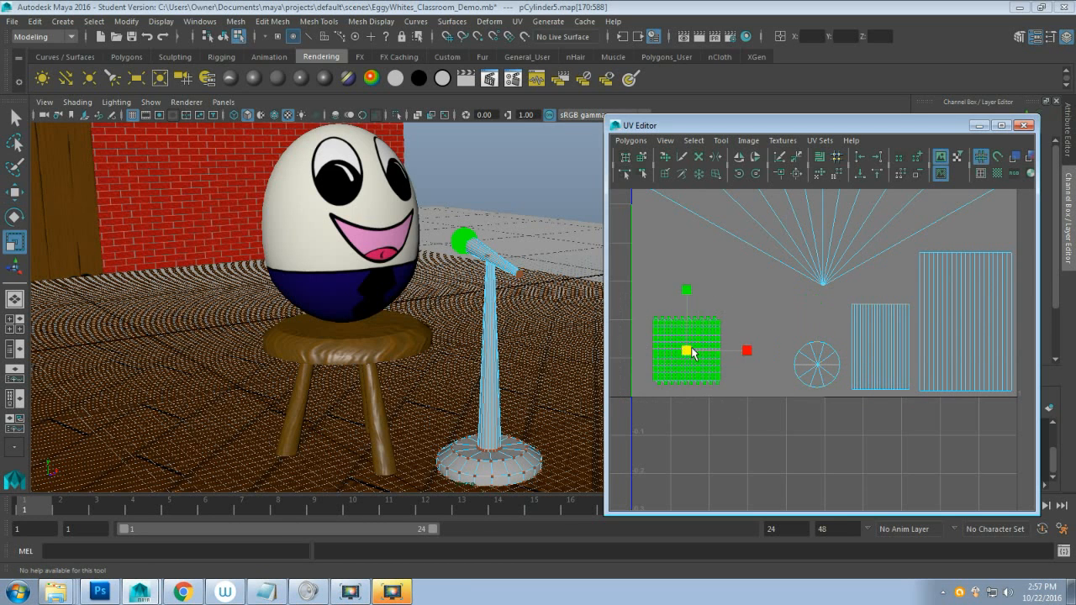
pyautogui.moveTo(689, 352); pyautogui.dragTo(719, 323)
pyautogui.press('w')
pyautogui.press('r')
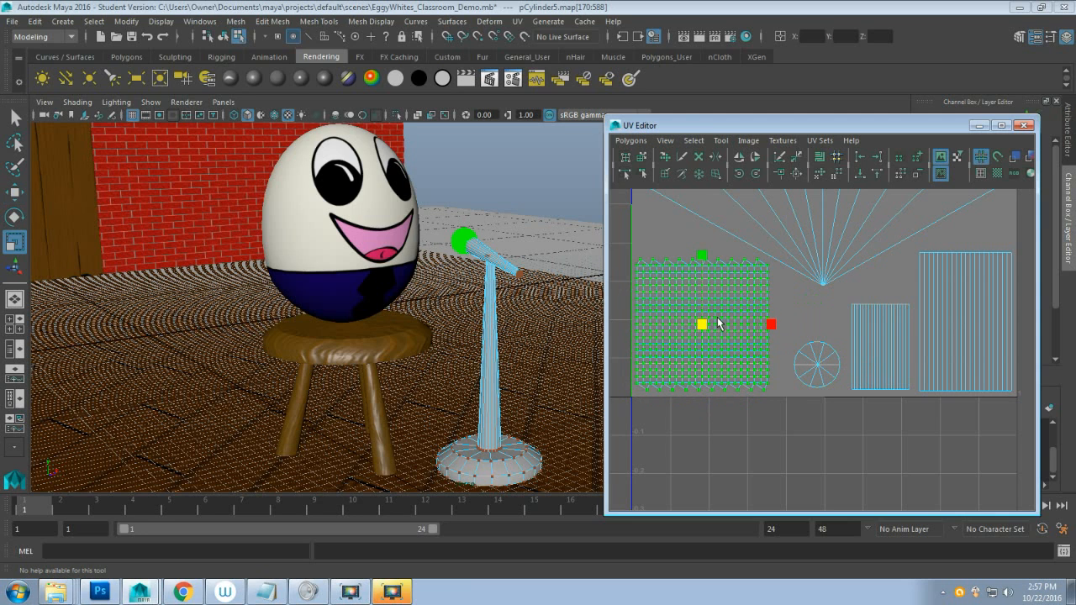
pyautogui.press('w')
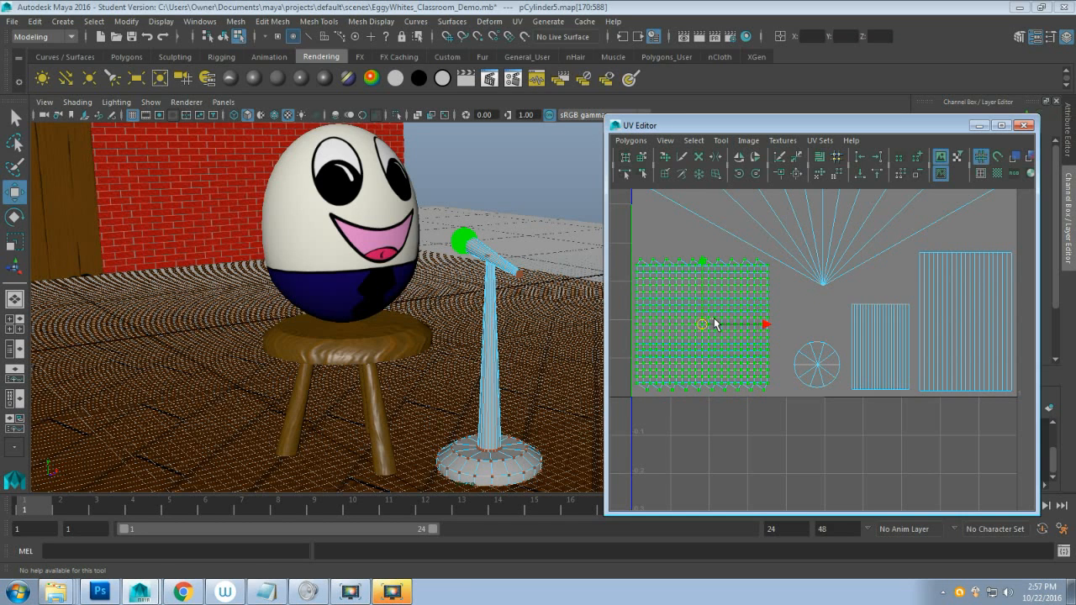
pyautogui.click(713, 325)
pyautogui.scroll(-5, 724, 431)
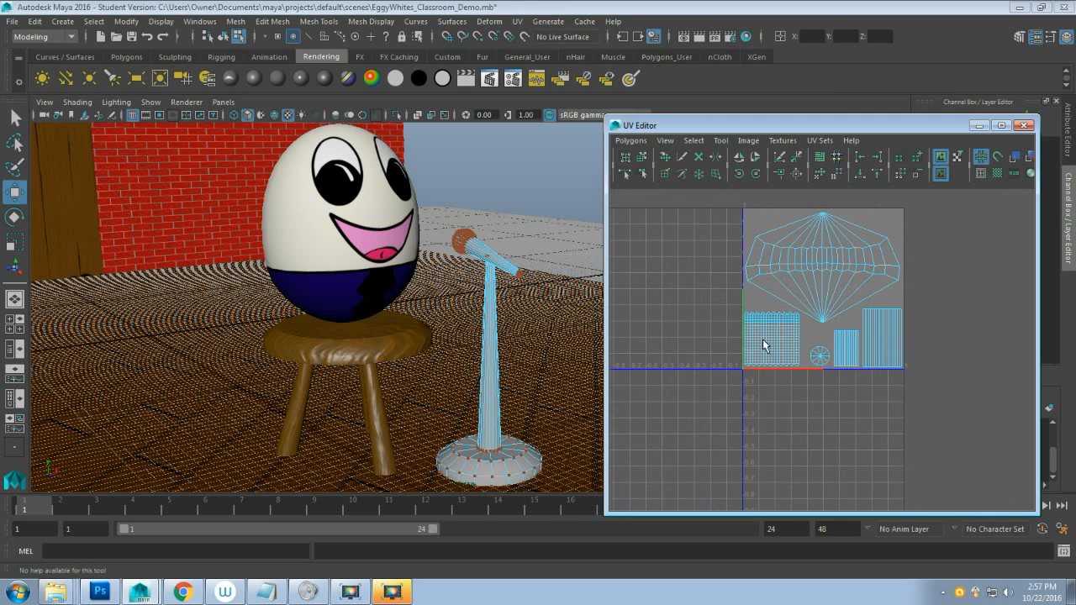
# Select all the UVs and export a 2048 x 2048 PNG UV snapshot named Microphone_UVs.
pyautogui.moveTo(788, 342); pyautogui.dragTo(817, 384, button='right')
pyautogui.scroll(-2, 790, 362)
pyautogui.moveTo(744, 222); pyautogui.dragTo(925, 400)
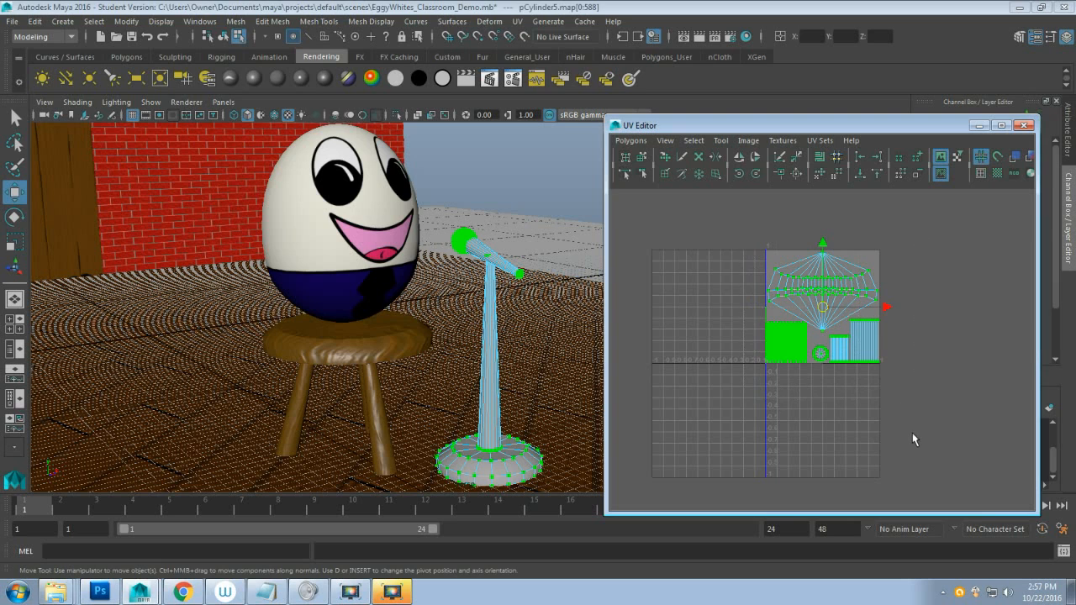
pyautogui.click(630, 141)
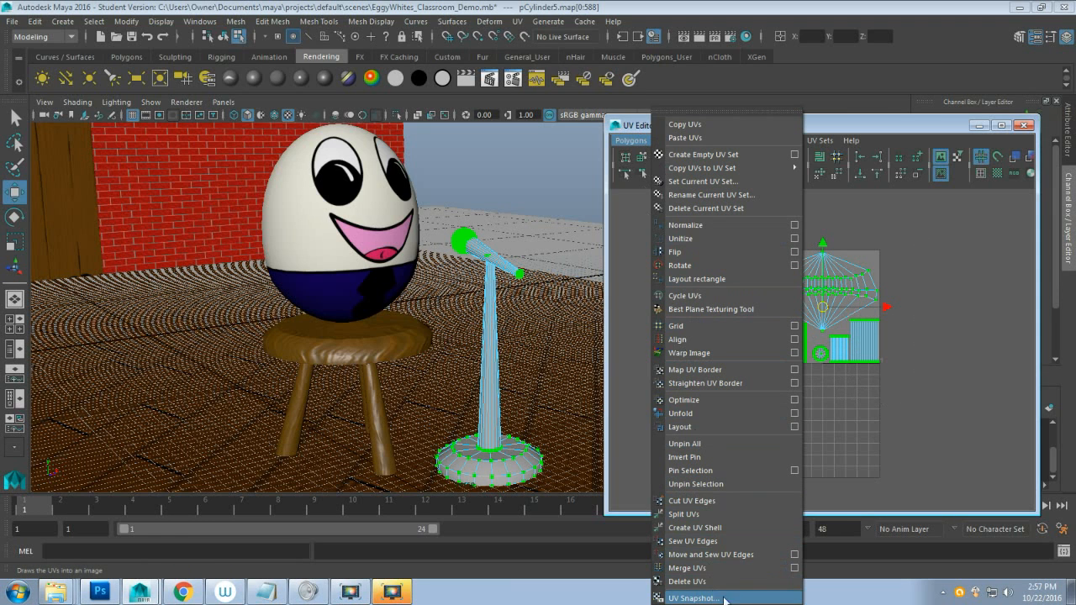
pyautogui.click(693, 598)
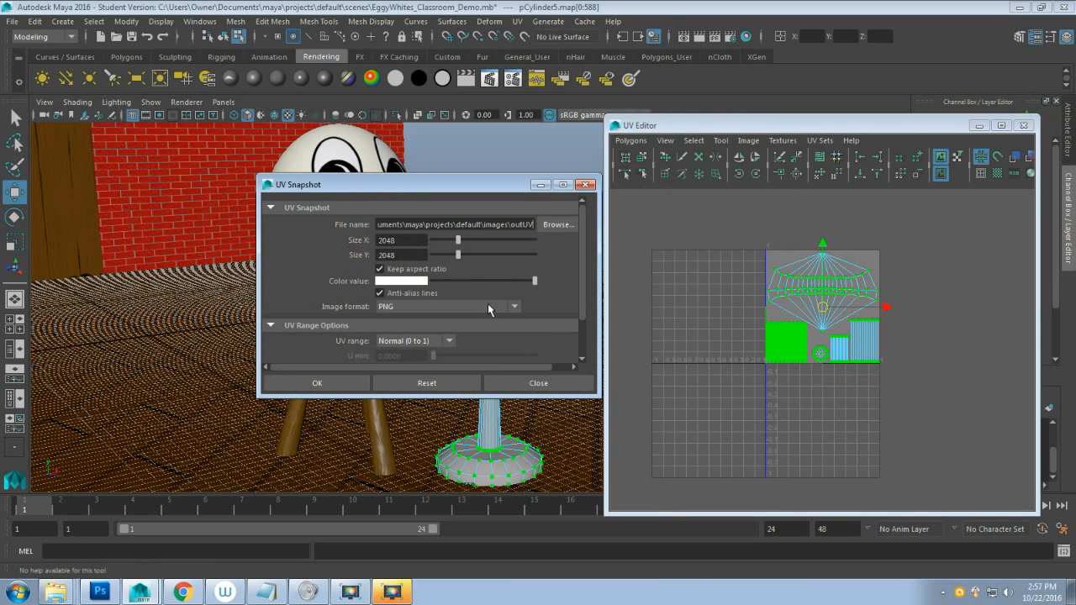
pyautogui.click(513, 225)
pyautogui.doubleClick(519, 226)
pyautogui.write('Microph')
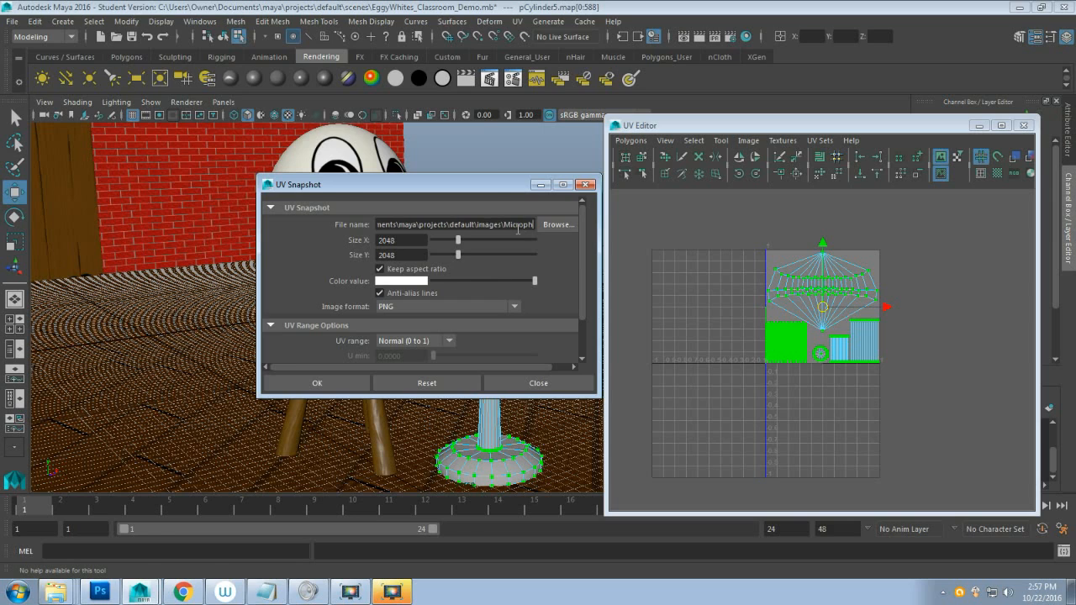
pyautogui.write('one_UVs')
pyautogui.click(309, 387)
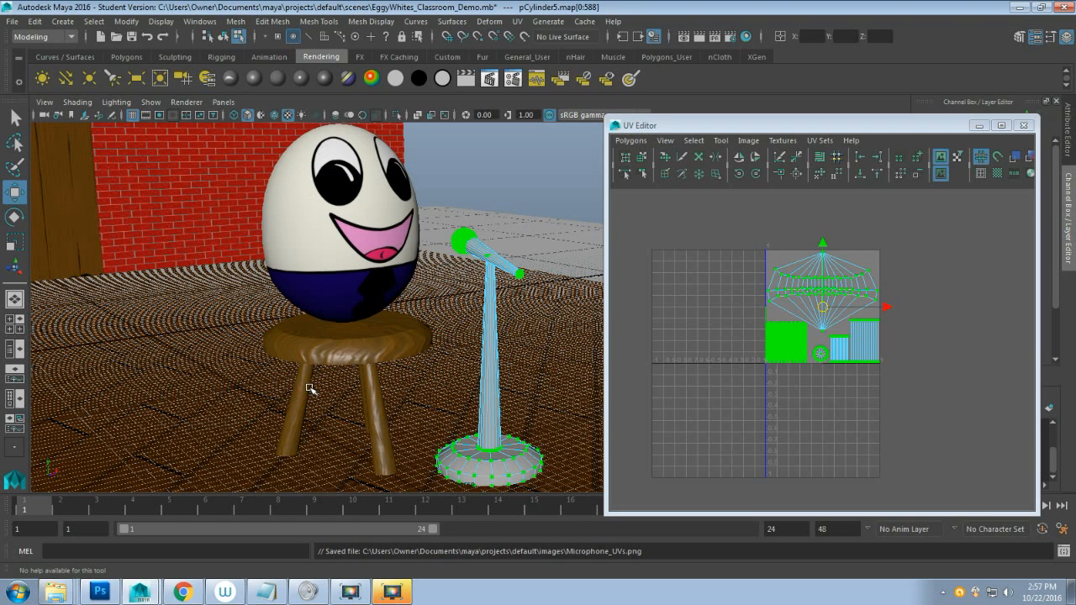
# Save the scene, accepting the student version notice.
pyautogui.click(13, 21)
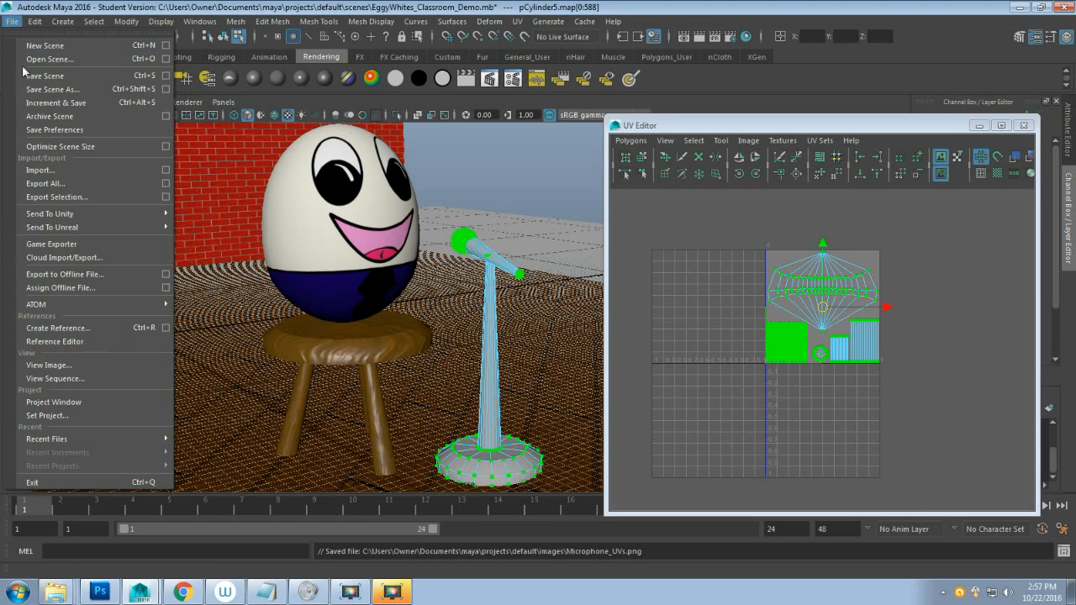
pyautogui.click(47, 76)
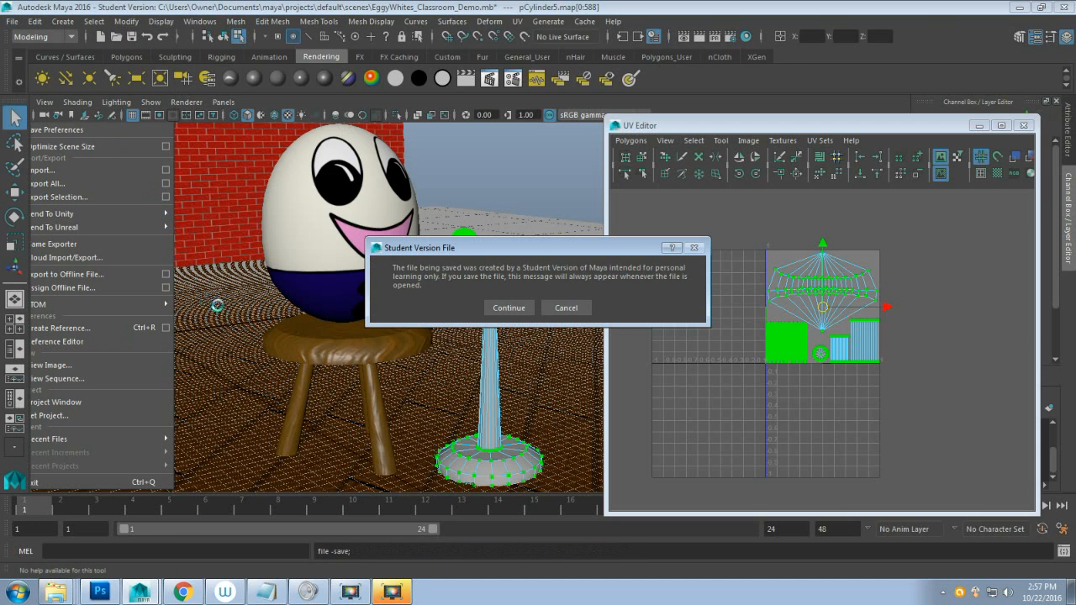
pyautogui.click(510, 308)
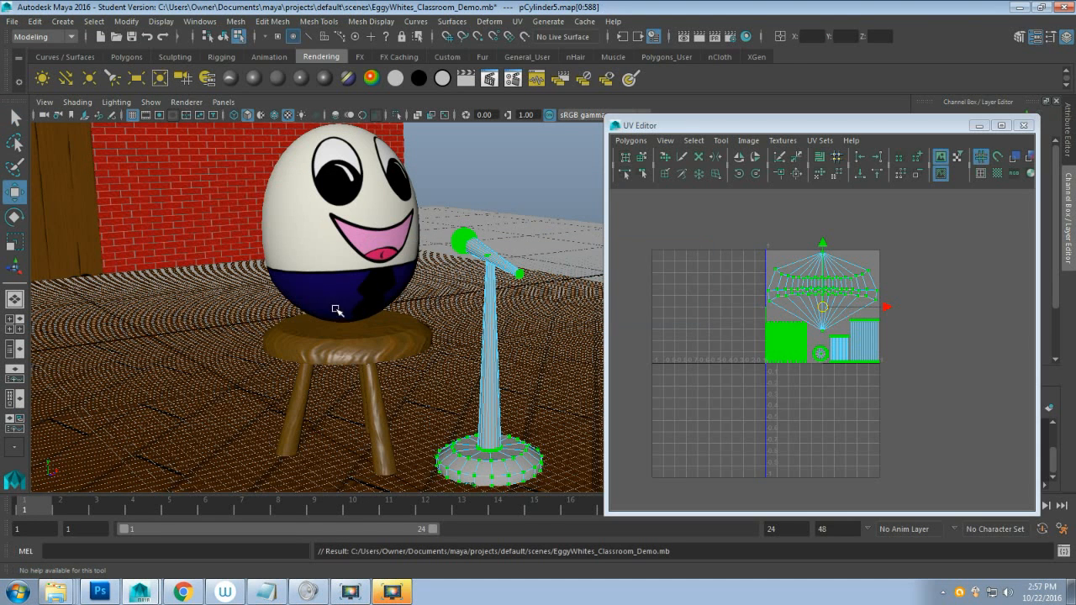
# Minimize the UV Editor, return the microphone stand to object mode, and delete its non-deformer history.
pyautogui.click(979, 127)
pyautogui.rightClick(486, 290)
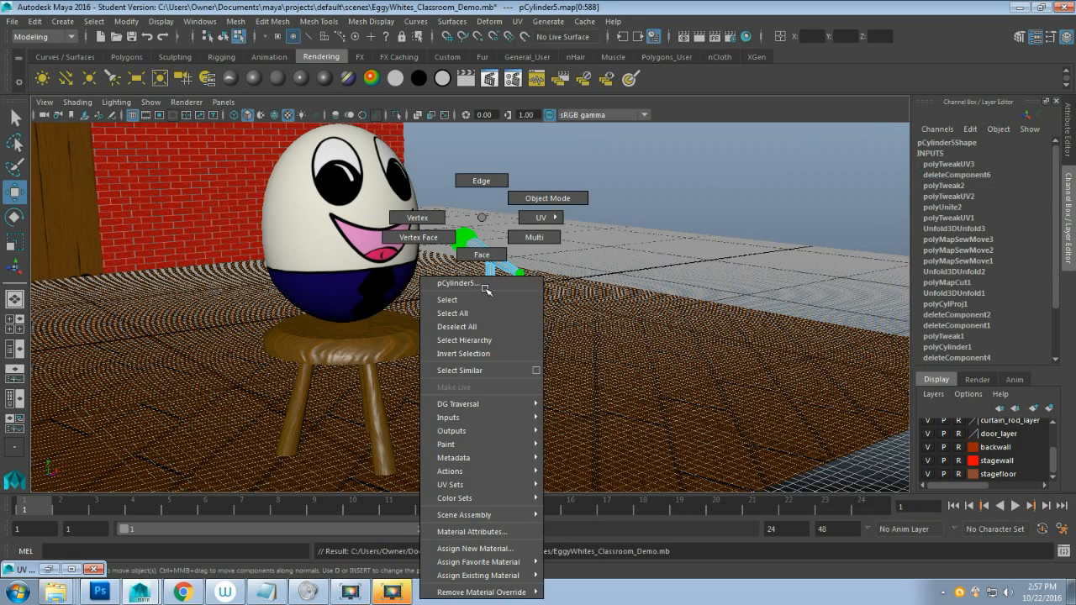
pyautogui.click(547, 198)
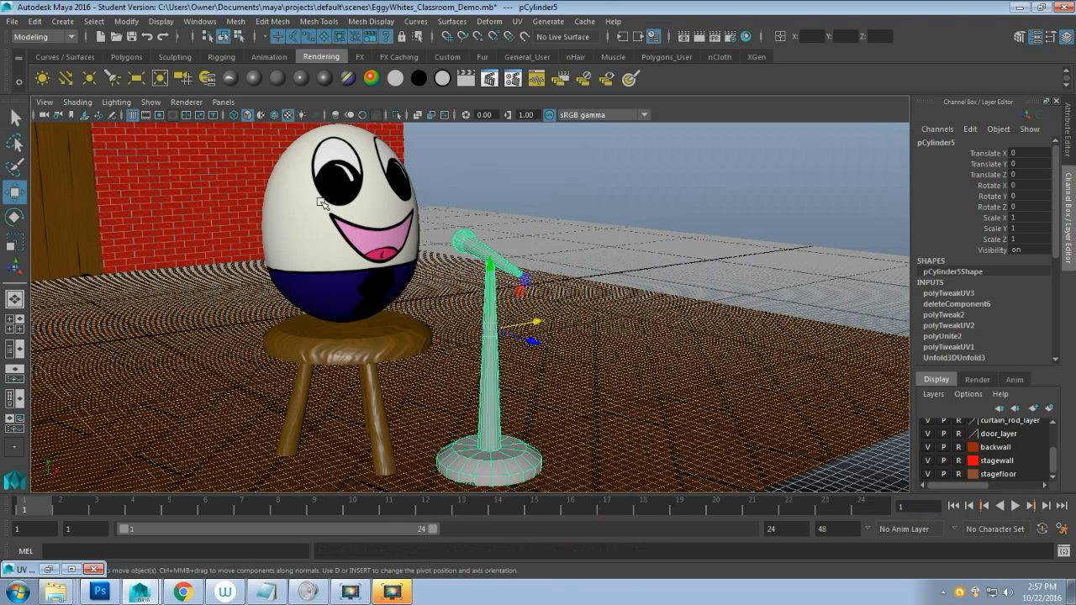
pyautogui.click(35, 22)
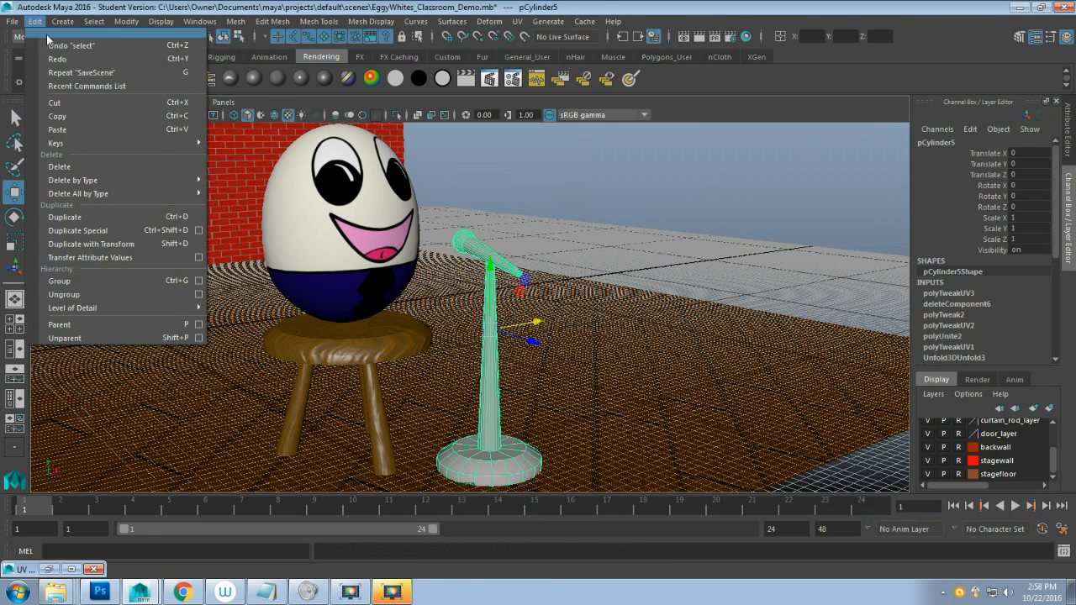
pyautogui.moveTo(136, 179)
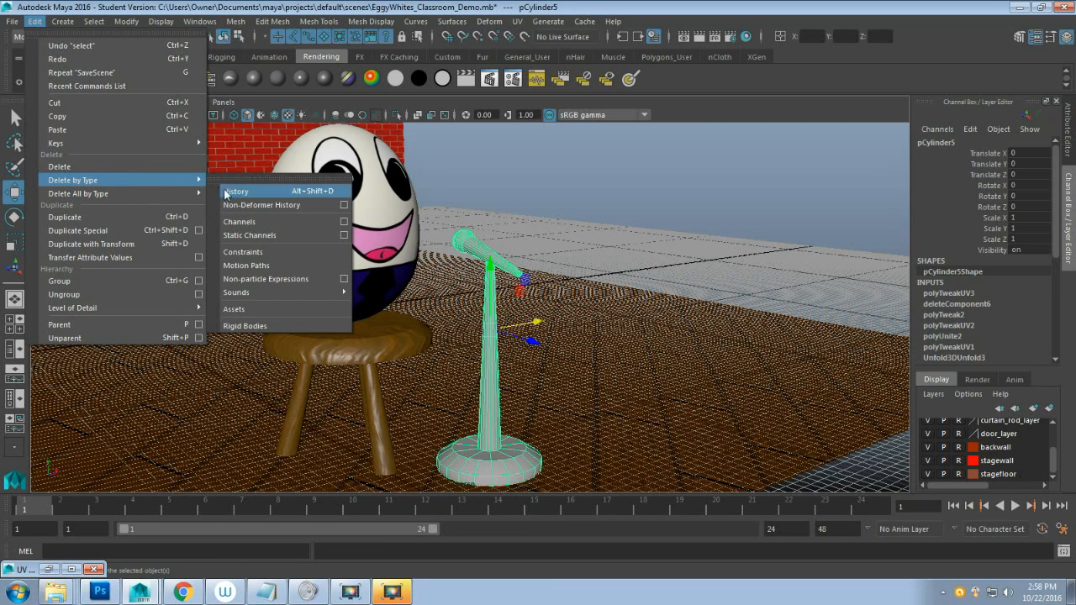
pyautogui.click(245, 207)
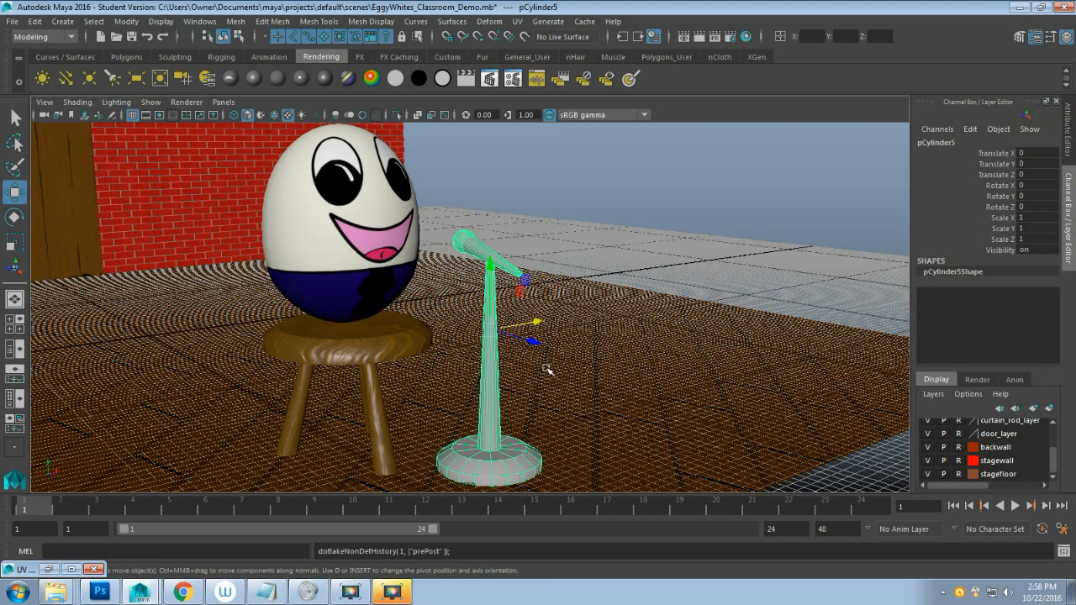
# Create a display layer from the selected microphone stand, name it Microphone_Layer and give it a gray color.
pyautogui.scroll(3, 1025, 455)
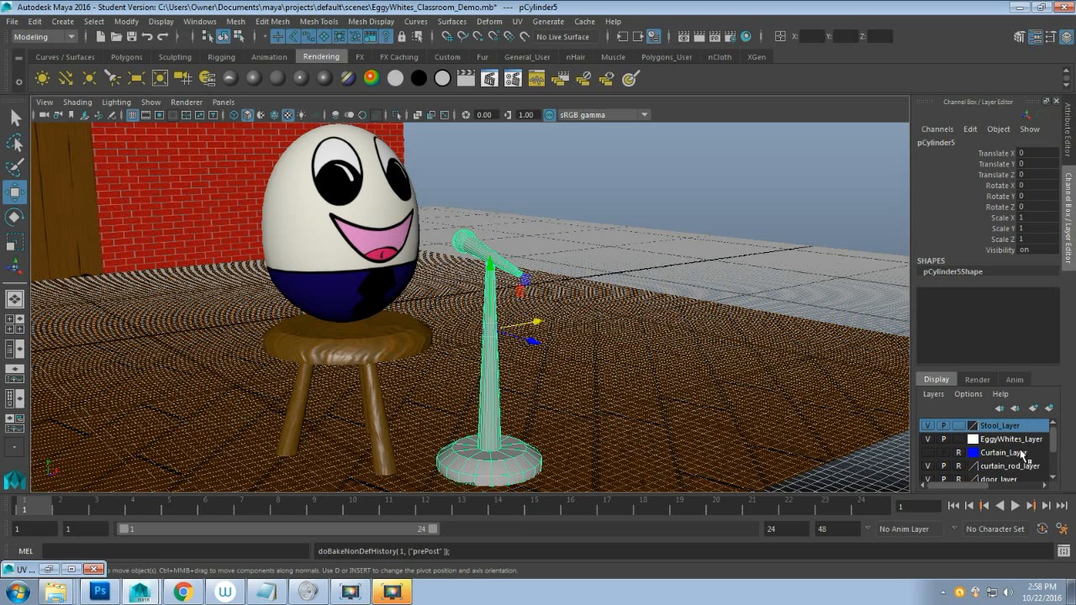
pyautogui.click(934, 393)
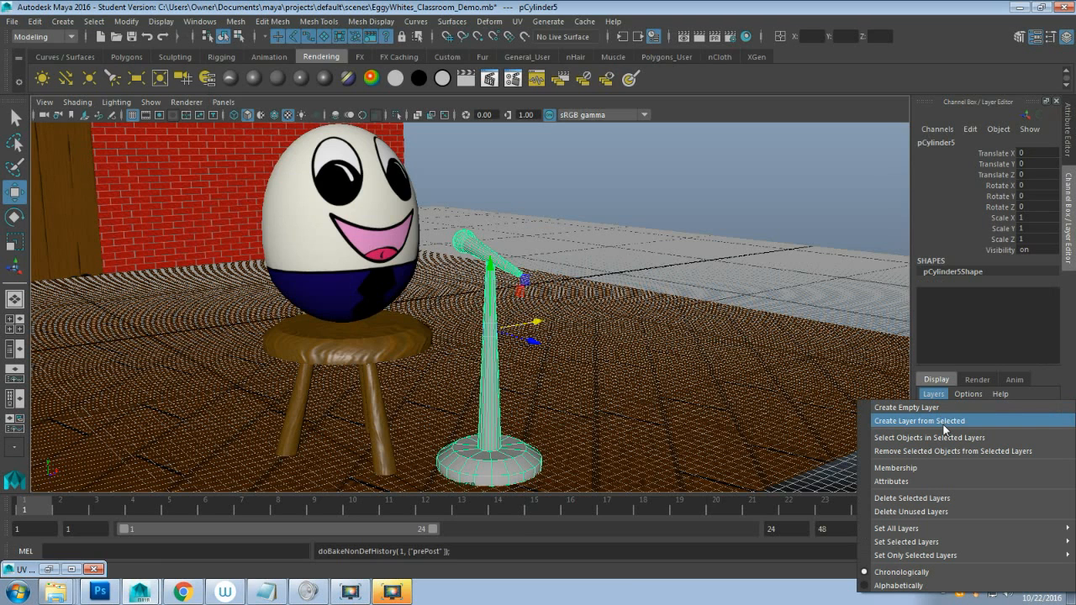
pyautogui.click(944, 422)
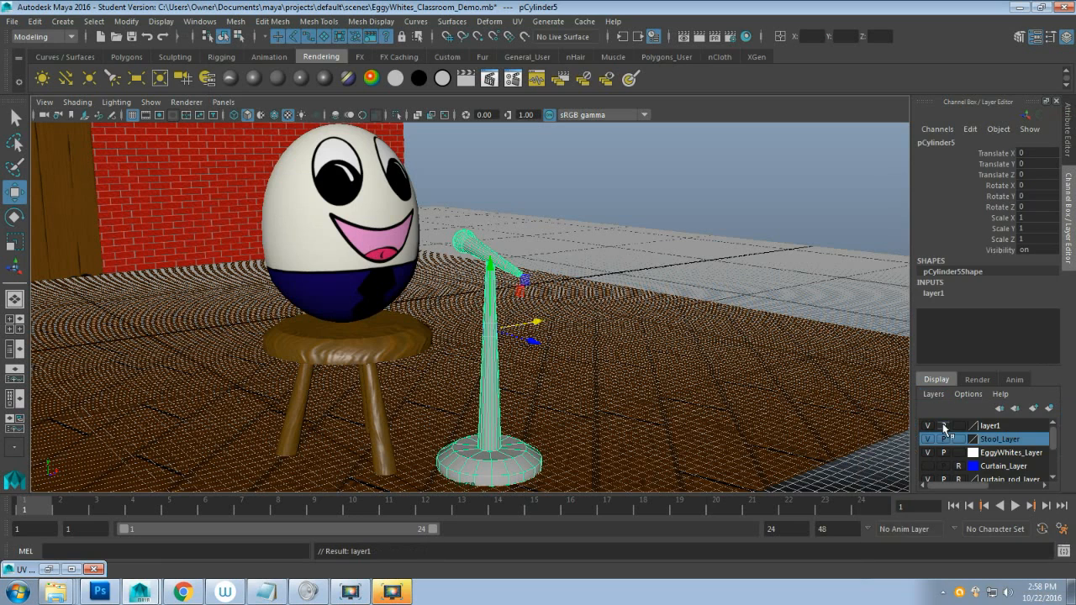
pyautogui.doubleClick(996, 427)
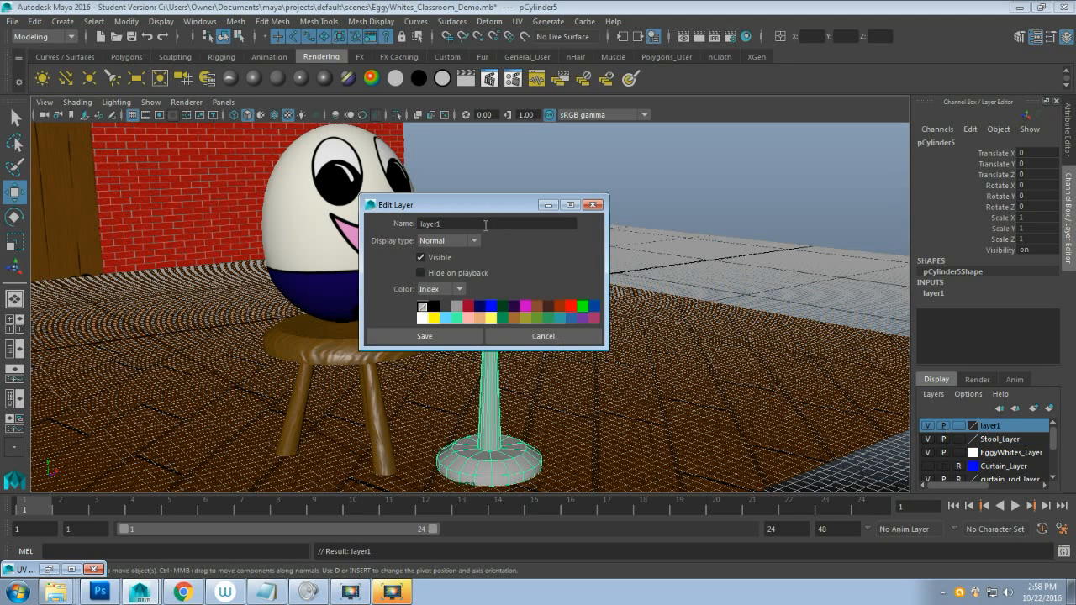
pyautogui.moveTo(485, 225); pyautogui.dragTo(326, 229)
pyautogui.write('Microphone_L')
pyautogui.click(457, 308)
pyautogui.click(446, 336)
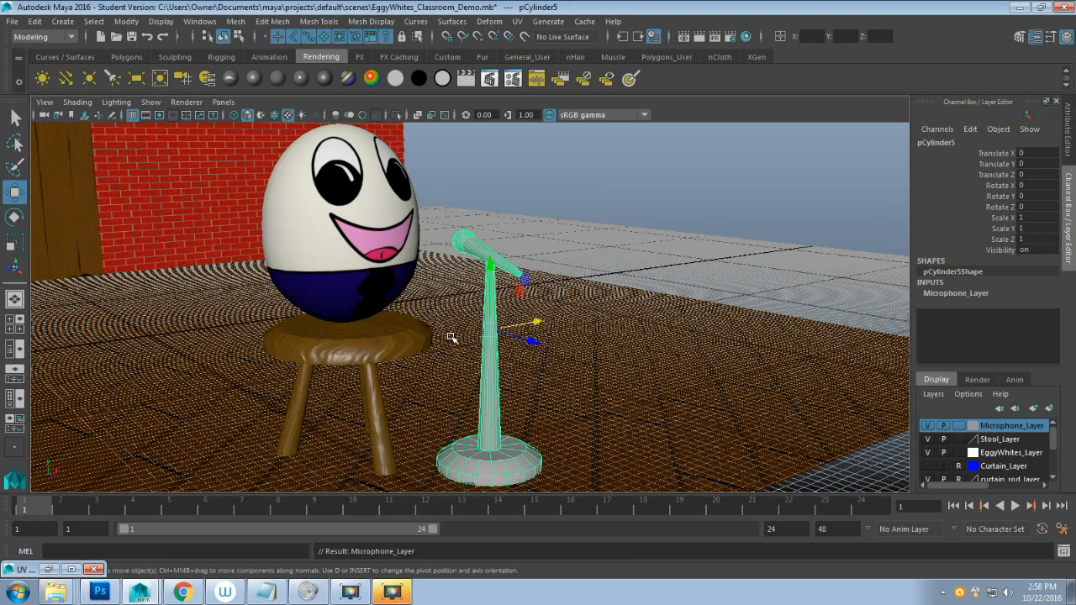
# Rename the microphone stand object pCylinder5 as Microphone, and deselect it.
pyautogui.click(941, 142)
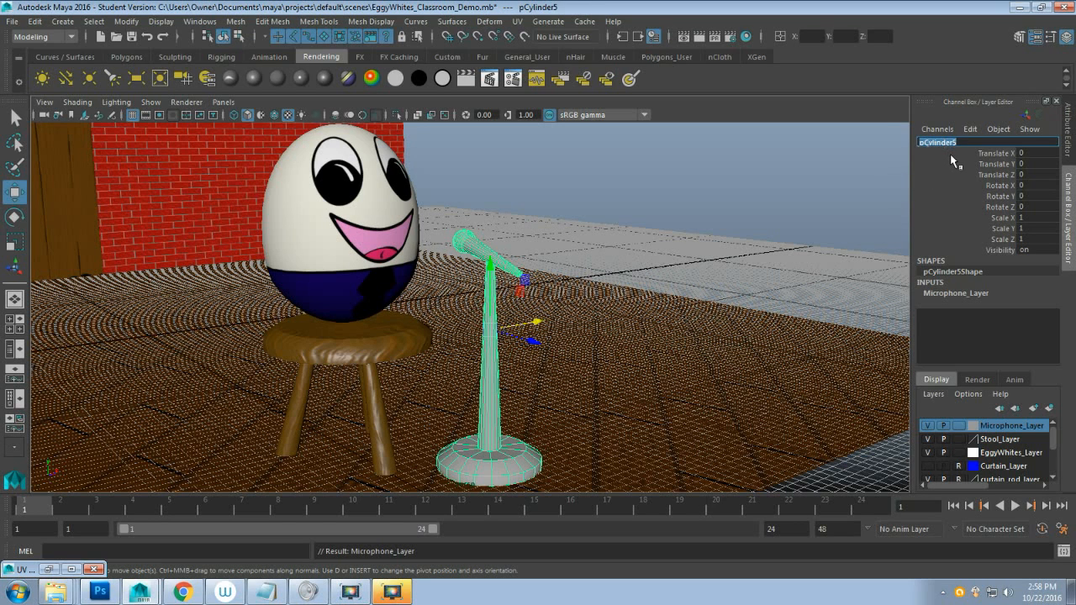
pyautogui.press('BackSpace')
pyautogui.write('Microphone')
pyautogui.press('Return')
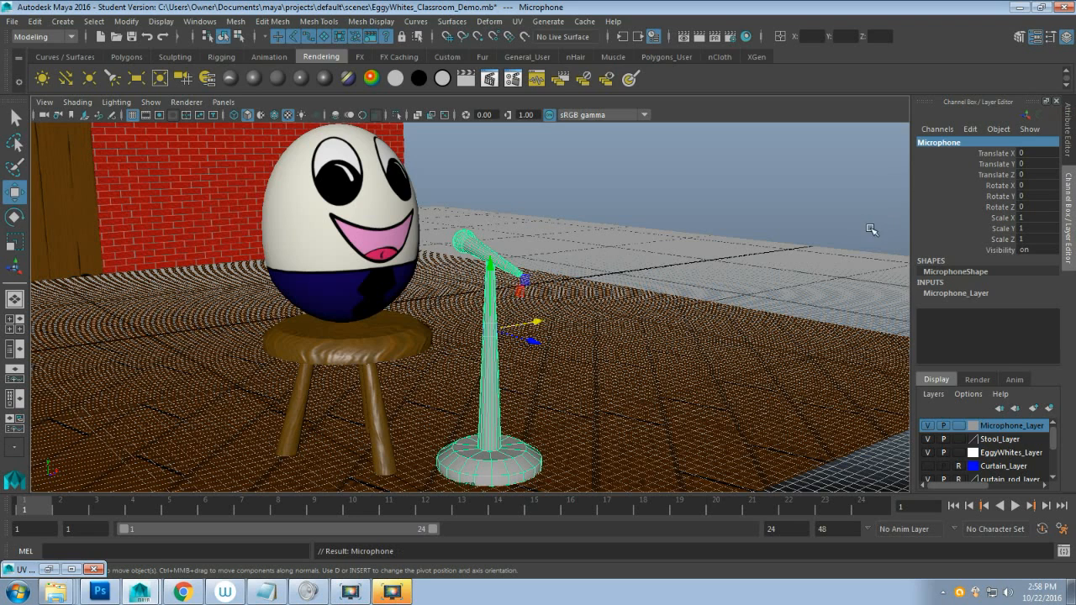
pyautogui.click(647, 368)
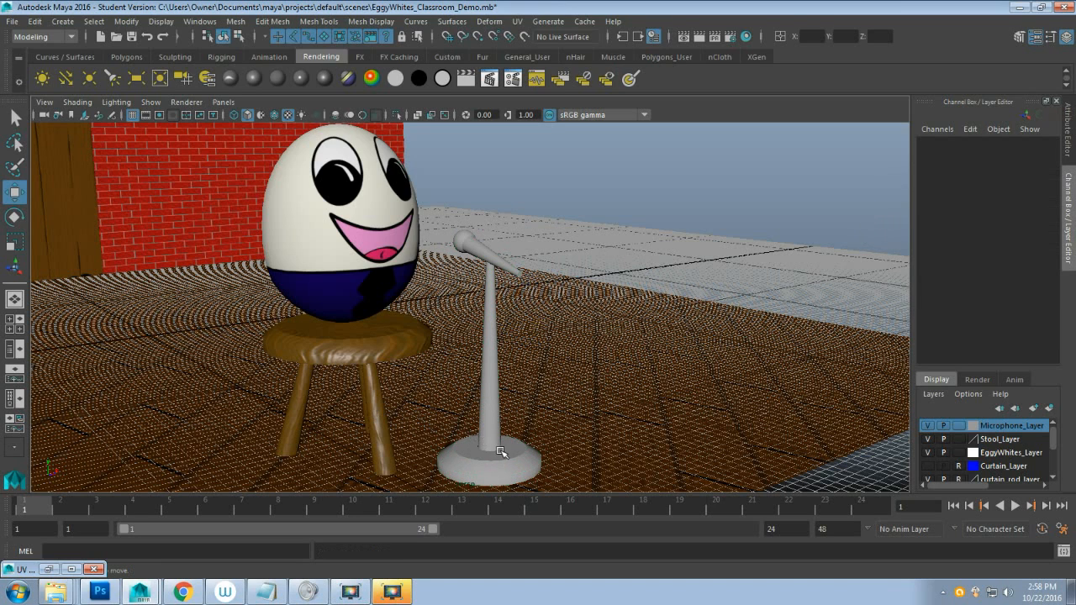
# Open Microphone_UVs.png from the project's images folder as a new document in Photoshop.
pyautogui.rightClick(56, 592)
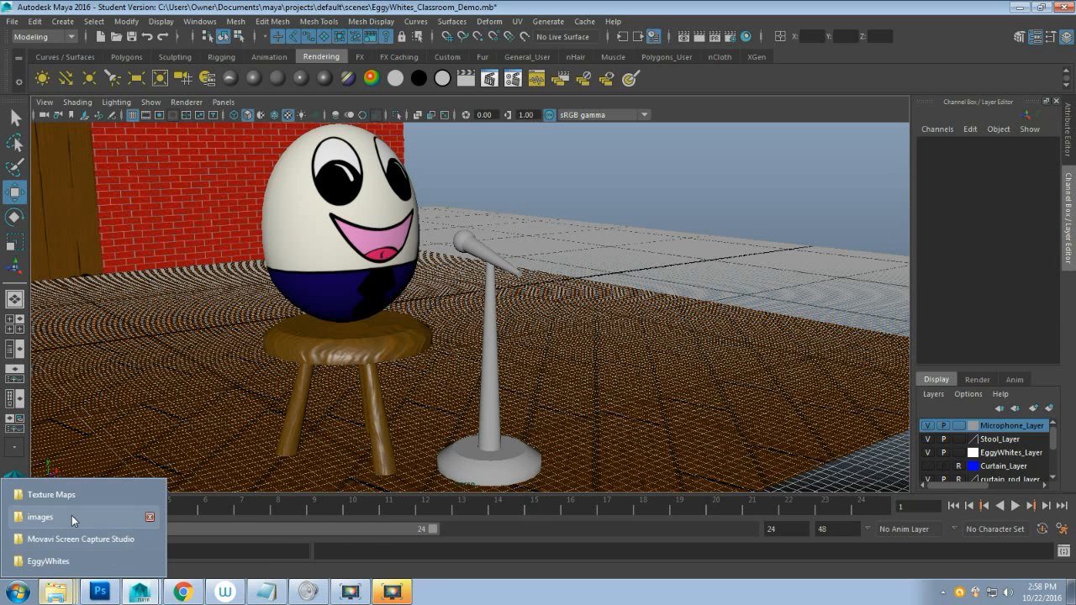
pyautogui.click(72, 516)
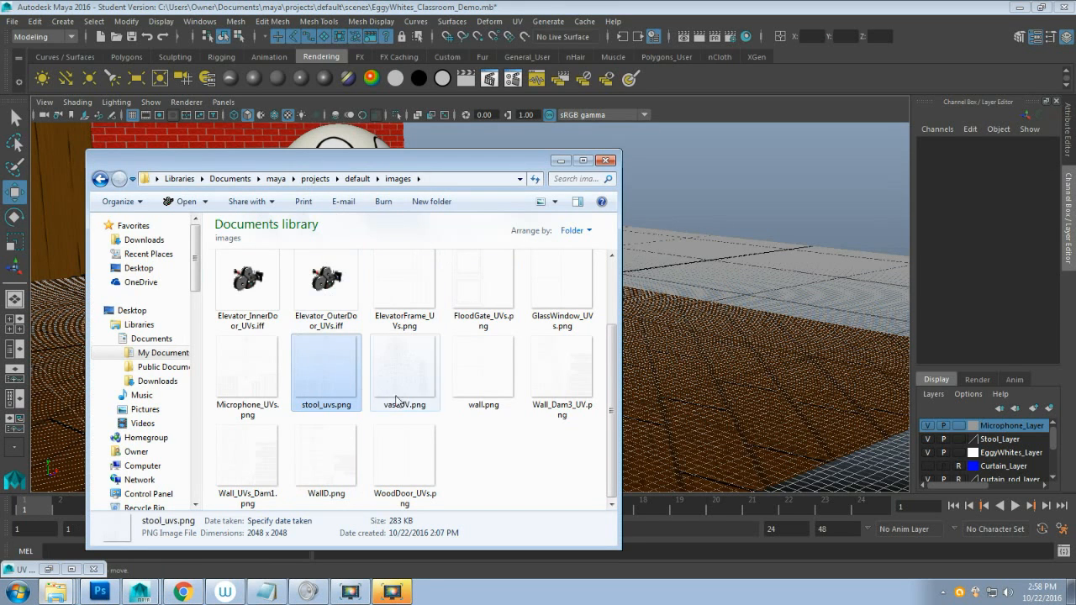
pyautogui.click(480, 440)
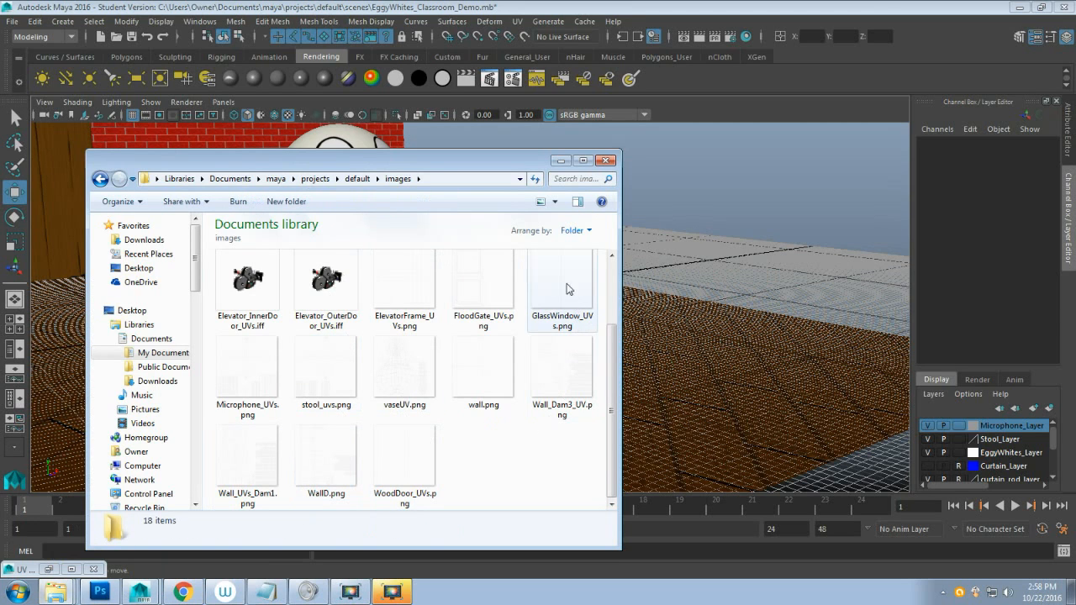
pyautogui.click(250, 376)
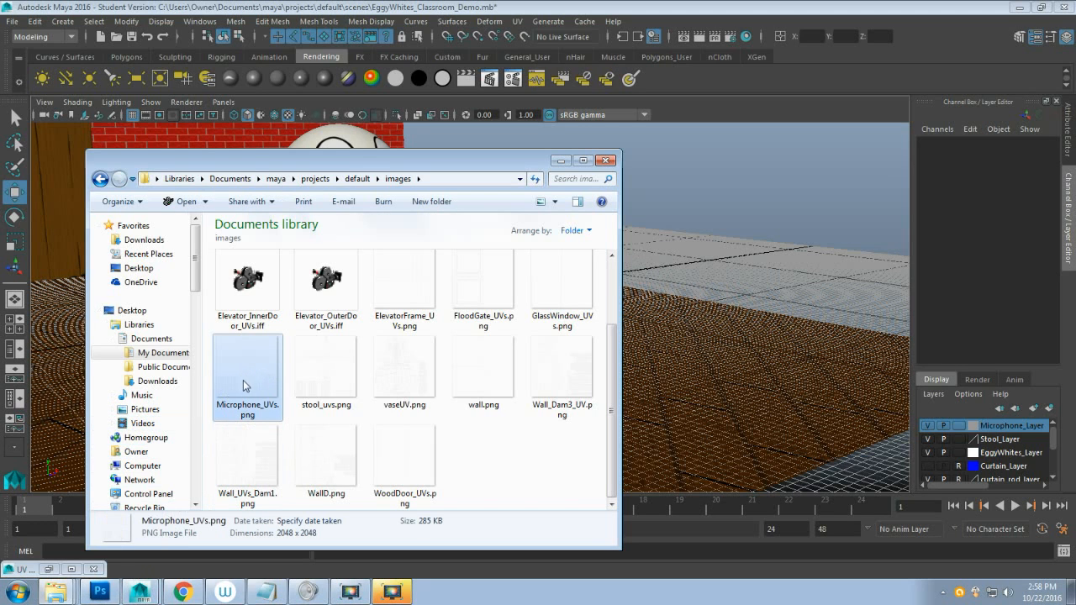
pyautogui.moveTo(243, 380); pyautogui.dragTo(365, 192)
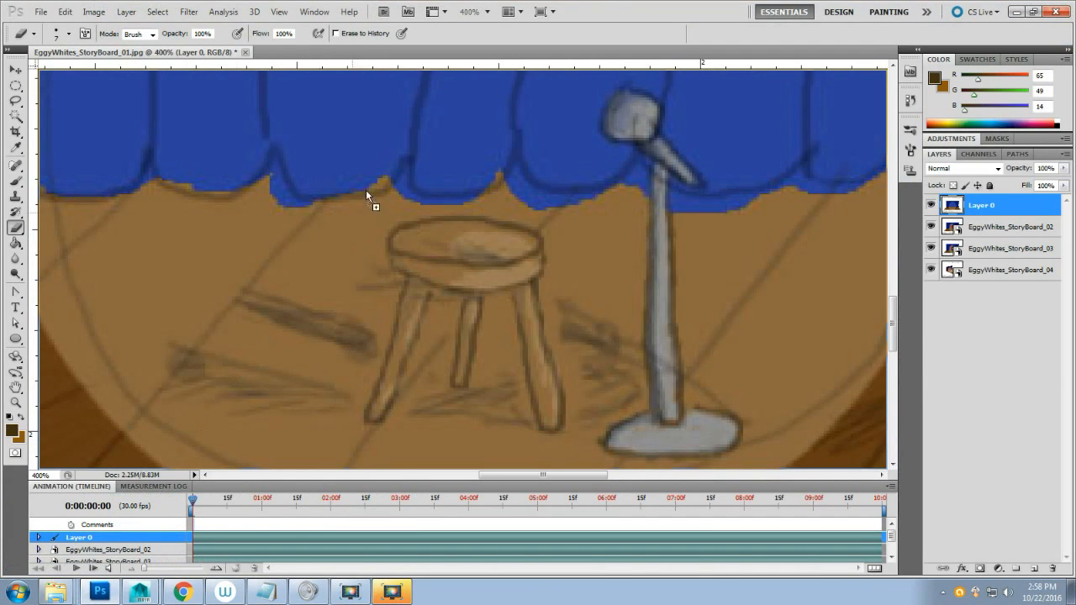
pyautogui.moveTo(335, 64); pyautogui.dragTo(361, 185)
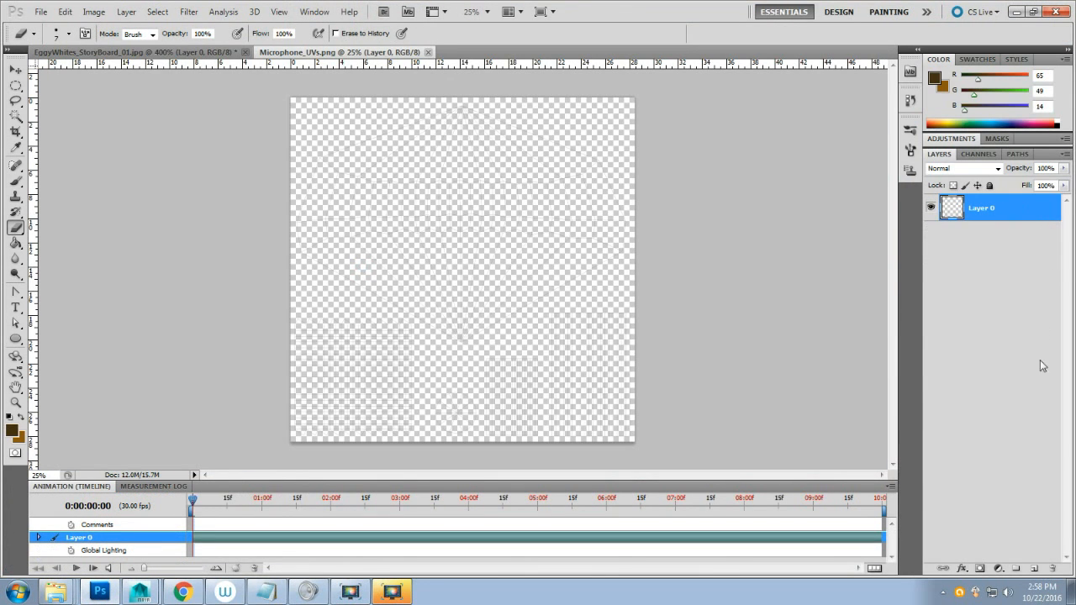
# Rename the wireframe snapshot's layer as UVs and lock it completely.
pyautogui.doubleClick(979, 207)
pyautogui.write('UVs')
pyautogui.press('Return')
pyautogui.click(990, 185)
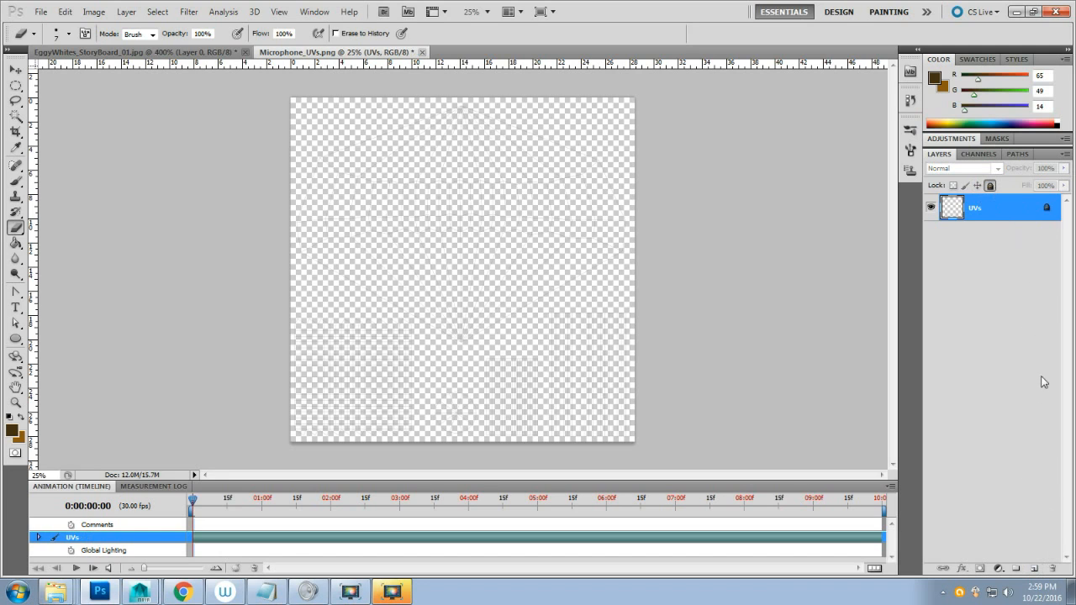
# Add a new layer beneath the UVs layer and name it background.
pyautogui.click(1035, 568)
pyautogui.moveTo(999, 211); pyautogui.dragTo(984, 298)
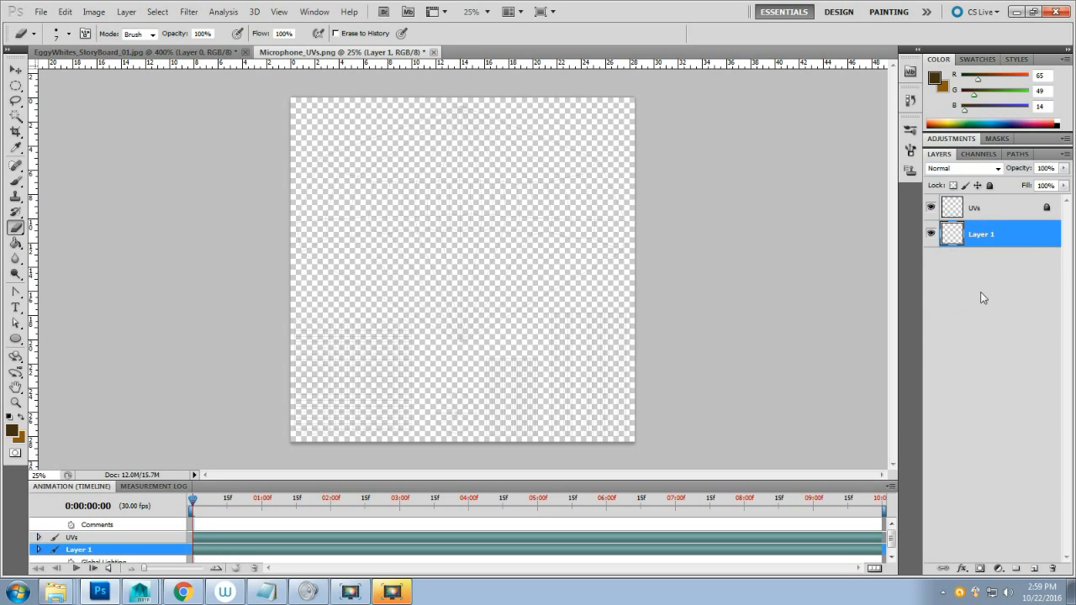
pyautogui.doubleClick(978, 235)
pyautogui.write('background')
pyautogui.press('Return')
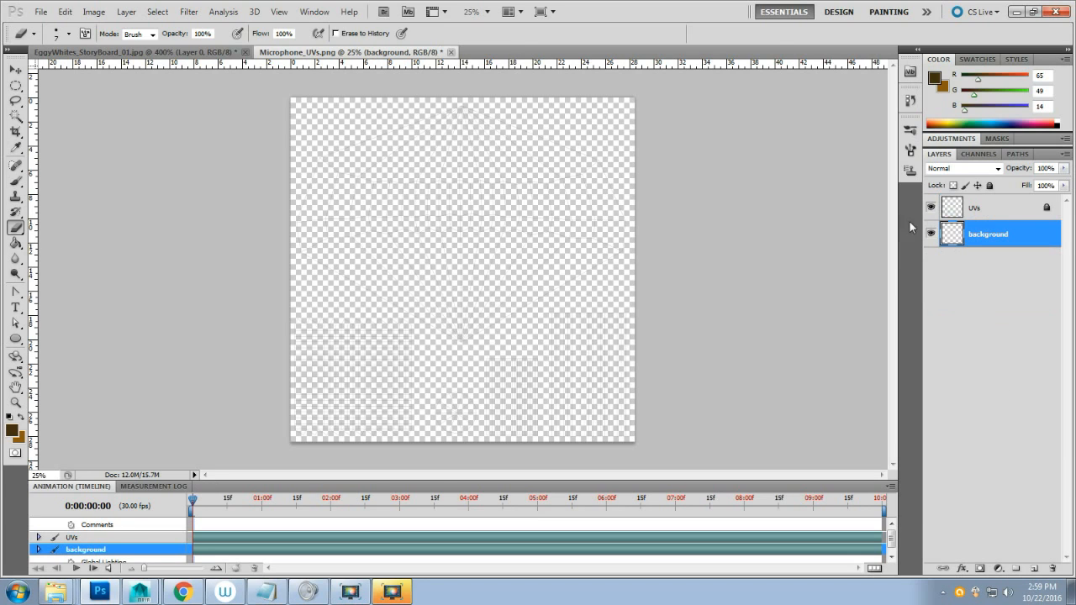
# Reset to the default colors, fill the background layer with black using the Paint Bucket, and lock the layer.
pyautogui.press('d')
pyautogui.click(15, 243)
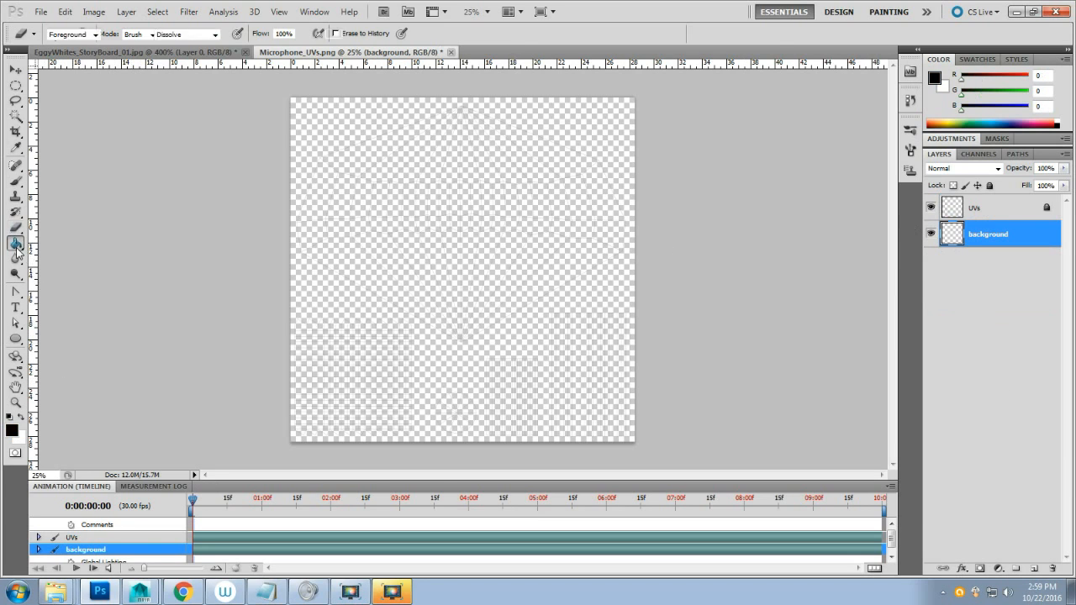
pyautogui.click(324, 322)
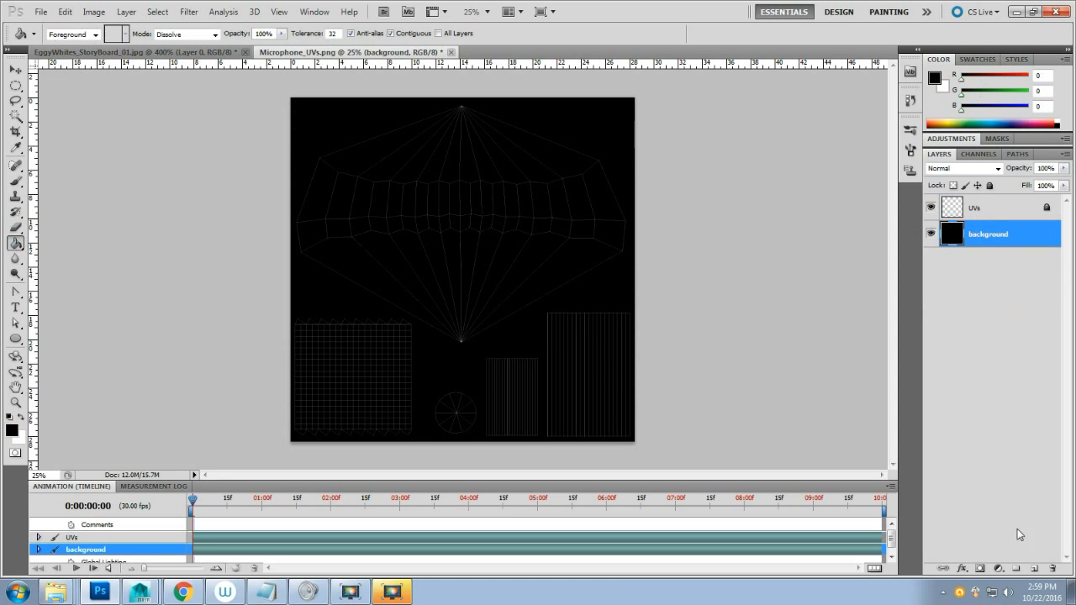
pyautogui.click(990, 186)
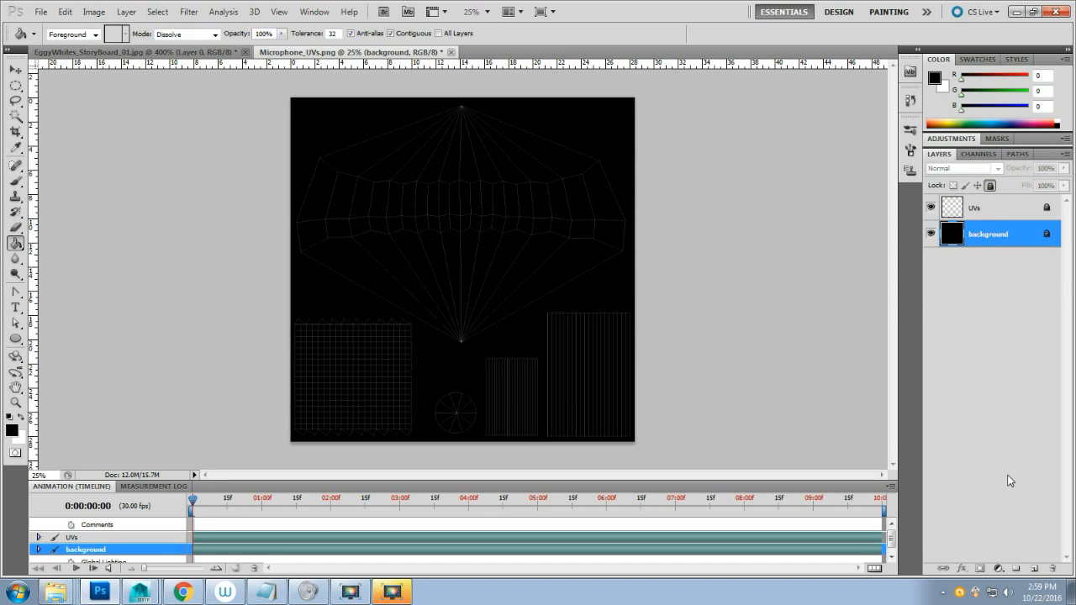
# Add a new layer between the background and UVs layers and name it color.
pyautogui.click(1035, 569)
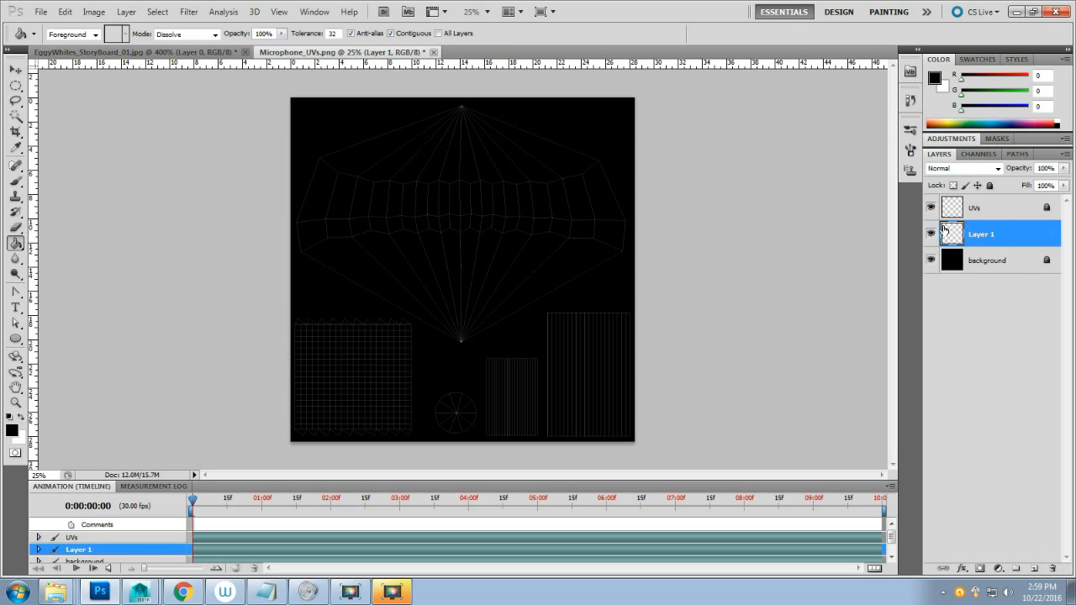
pyautogui.doubleClick(980, 237)
pyautogui.write('color')
pyautogui.press('Return')
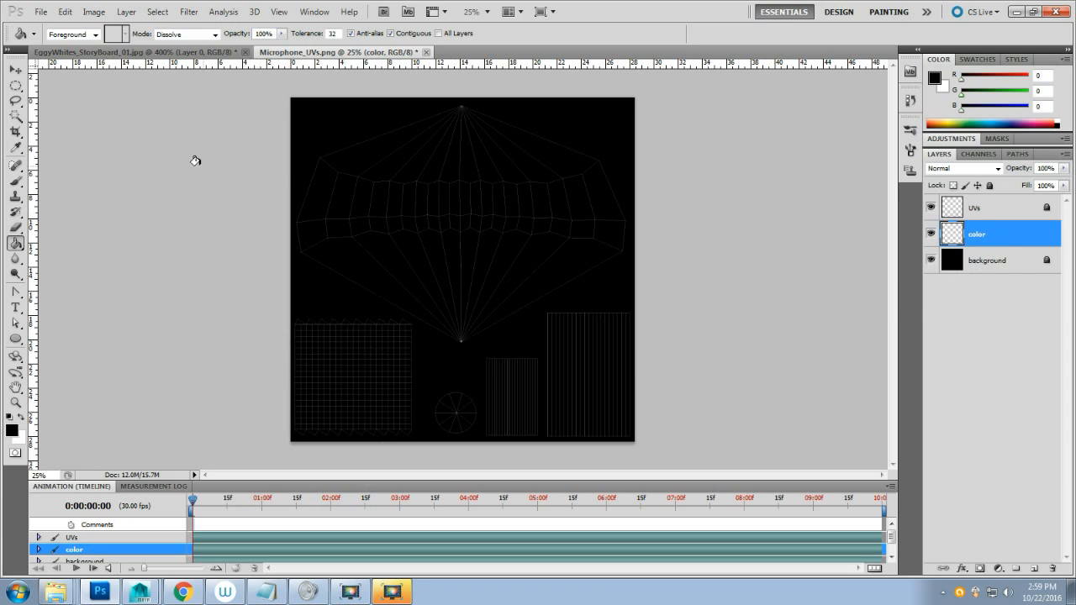
# Set the foreground color to a light neutral gray, RGB 190, 190, 190 (bebebe).
pyautogui.click(935, 79)
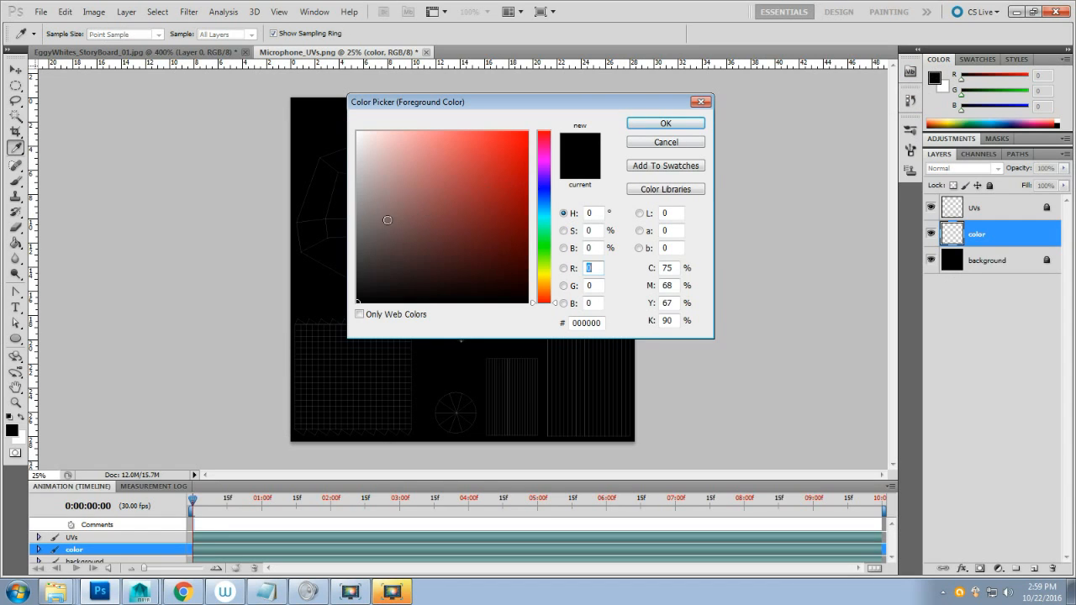
pyautogui.click(534, 212)
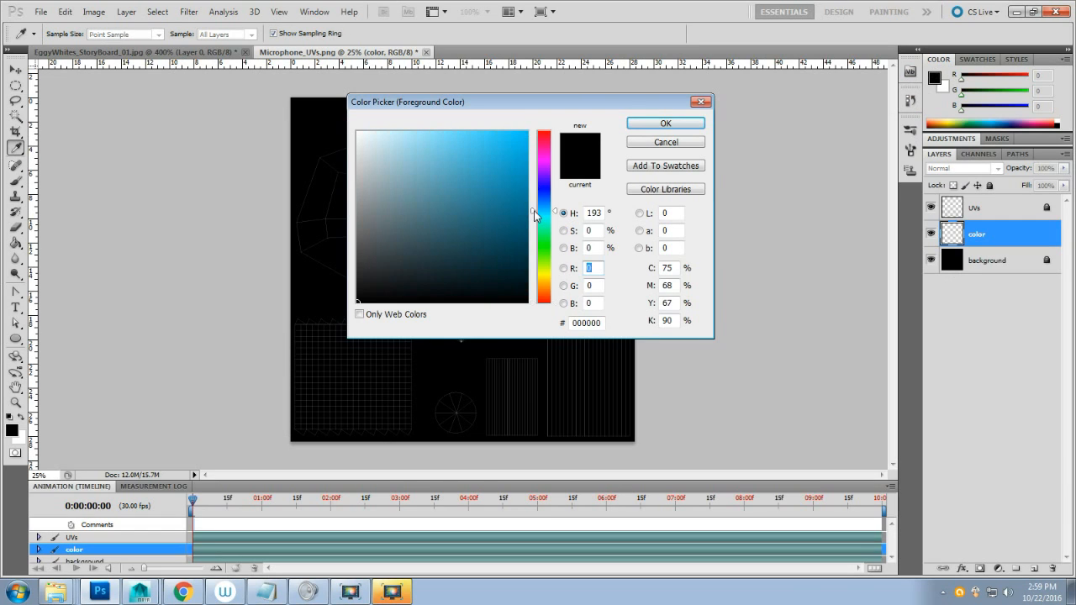
pyautogui.moveTo(534, 210); pyautogui.dragTo(532, 212)
pyautogui.moveTo(369, 187)
pyautogui.mouseDown()
pyautogui.moveTo(303, 159)
pyautogui.moveTo(286, 185)
pyautogui.moveTo(373, 185)
pyautogui.moveTo(334, 175)
pyautogui.mouseUp()
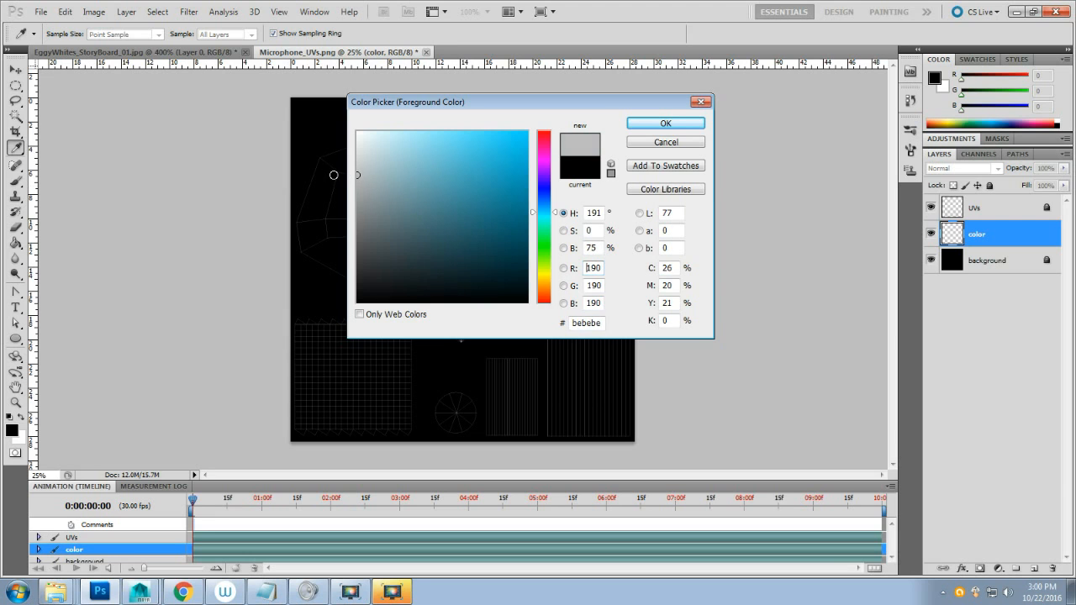
pyautogui.click(678, 124)
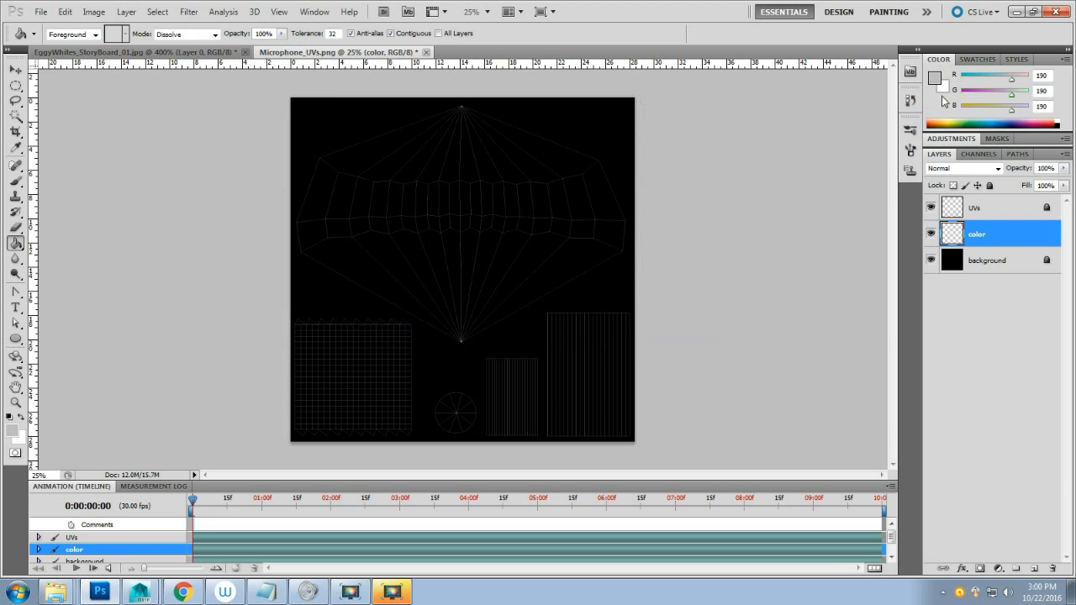
# Set the background color to medium gray 787878, and fill the color layer with the light gray foreground color.
pyautogui.doubleClick(947, 91)
pyautogui.moveTo(421, 224); pyautogui.dragTo(305, 222)
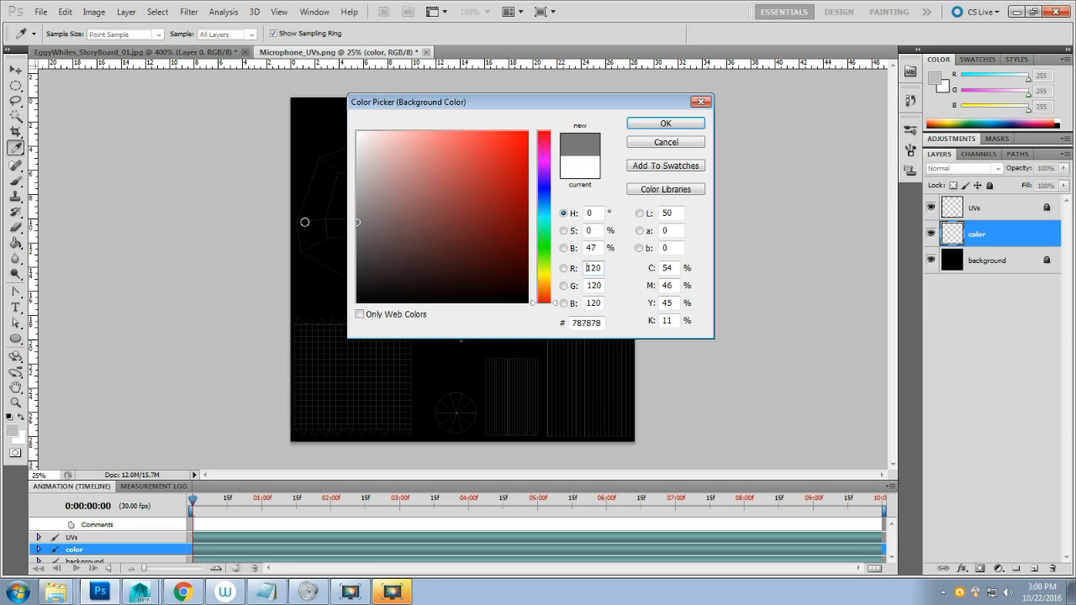
pyautogui.click(665, 123)
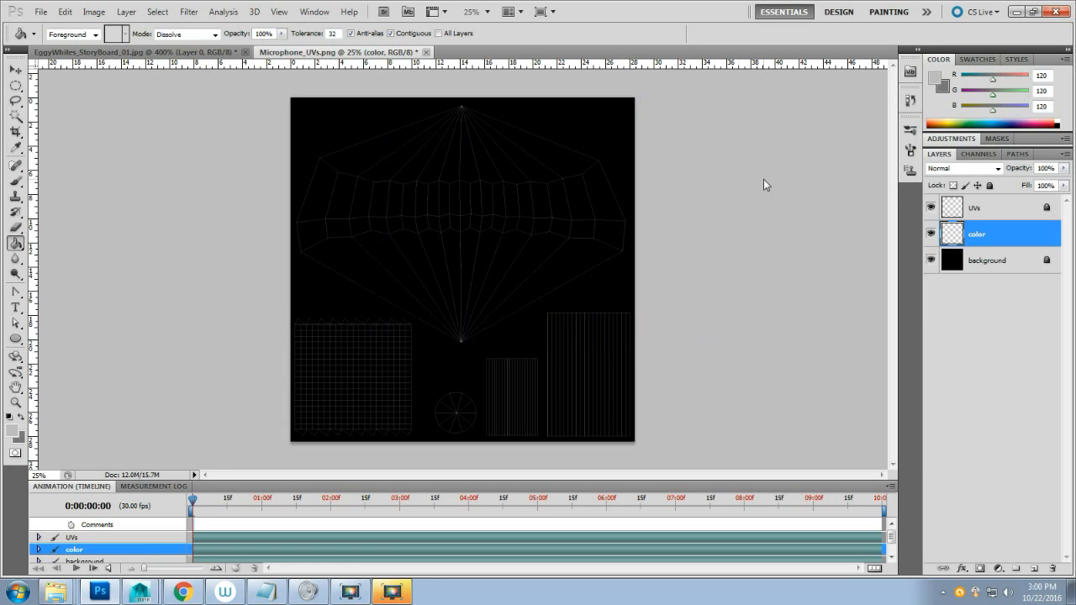
pyautogui.press('Return')
pyautogui.click(345, 253)
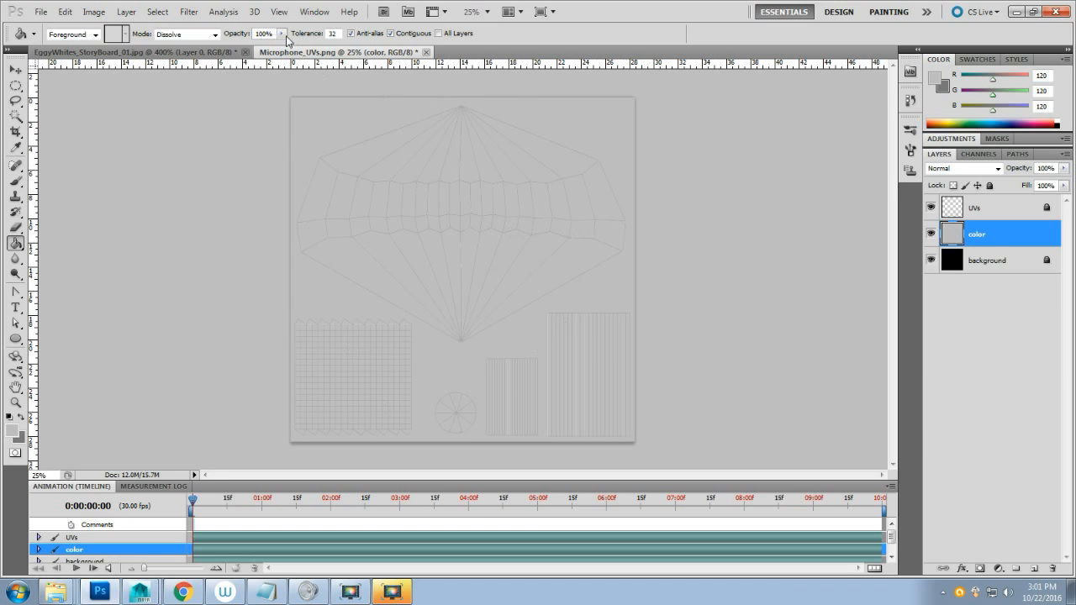
# Apply the Add Noise filter to the color layer with a 5% amount, uniform distribution and Monochromatic enabled.
pyautogui.click(189, 11)
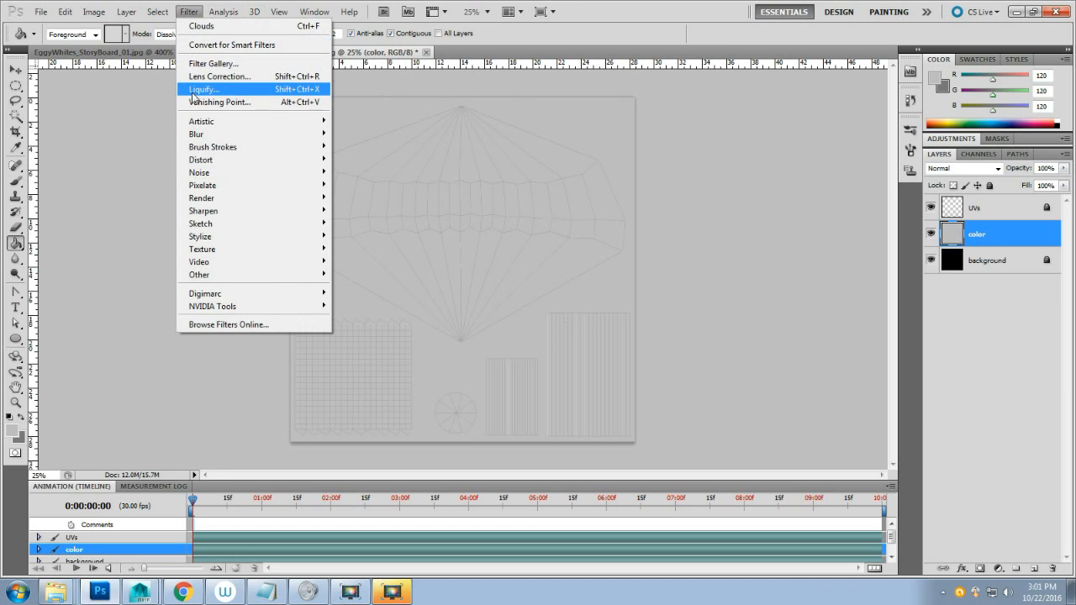
pyautogui.moveTo(218, 174)
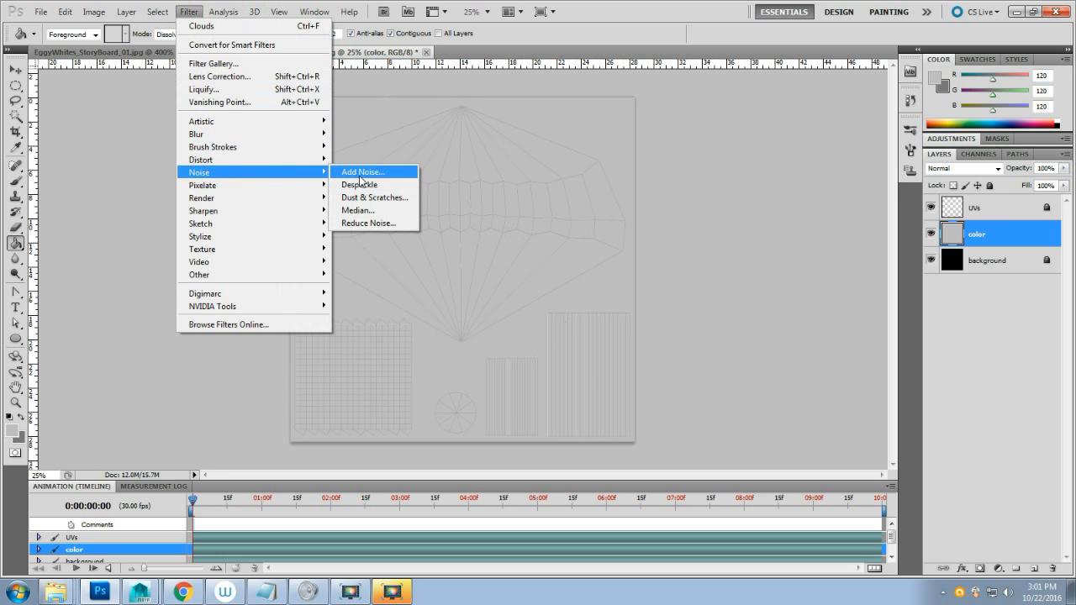
pyautogui.click(362, 173)
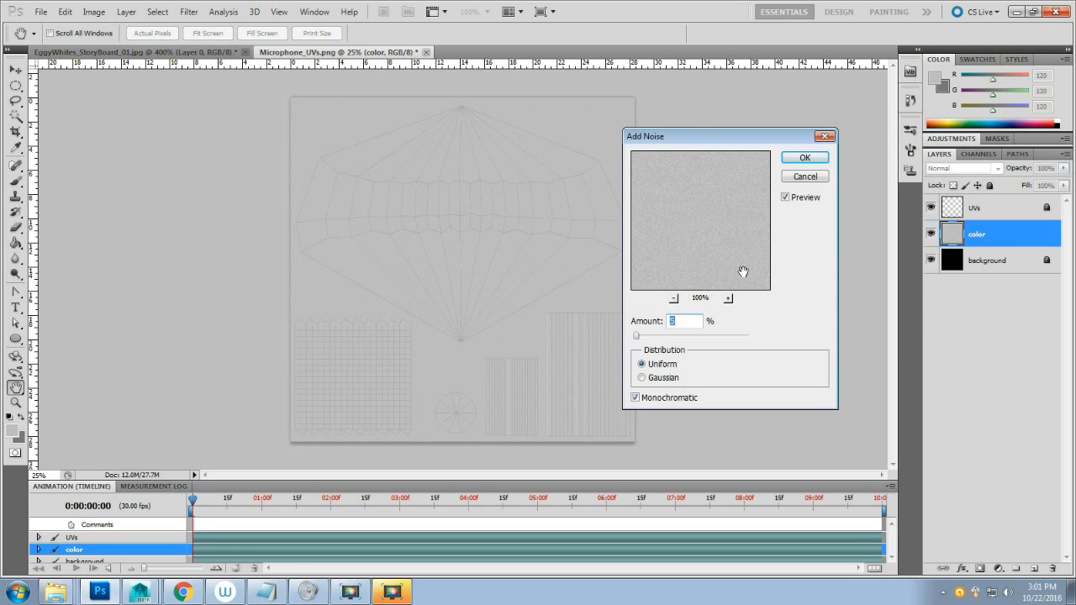
pyautogui.moveTo(683, 143); pyautogui.dragTo(740, 107)
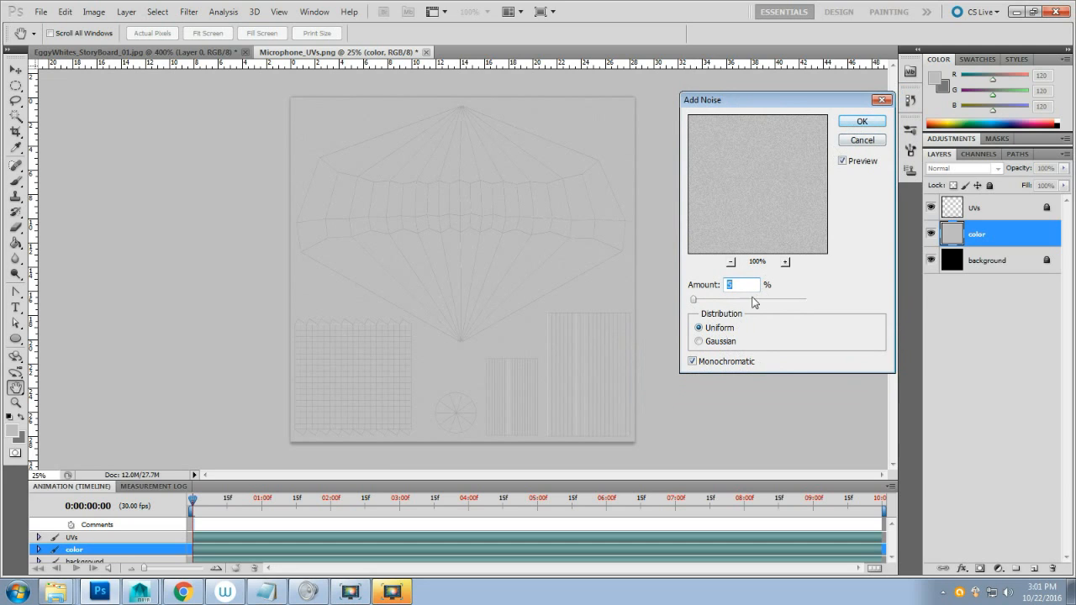
pyautogui.click(862, 121)
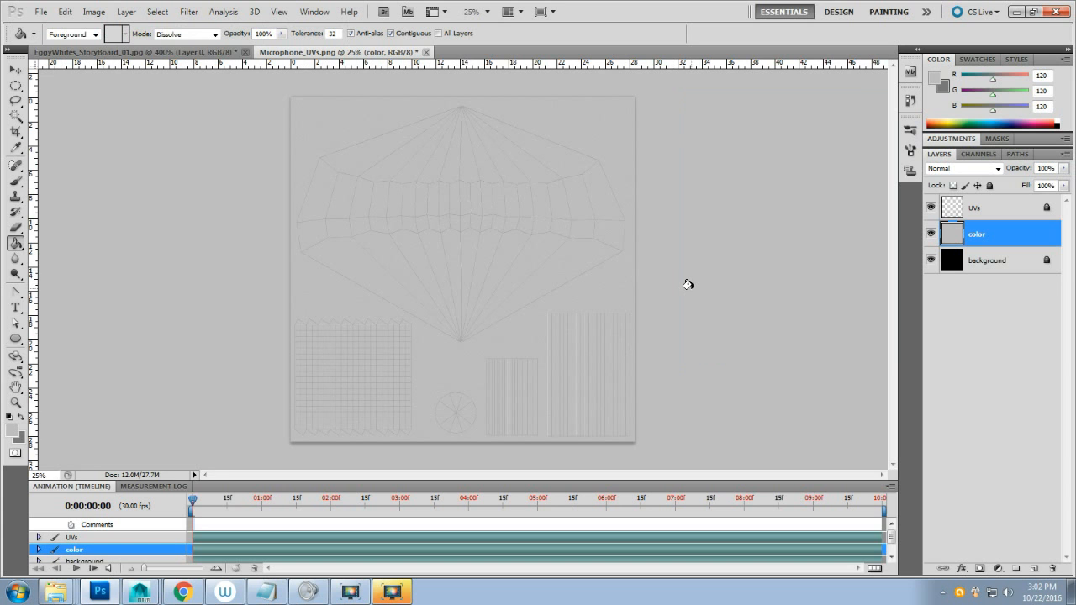
pyautogui.hotkey('ctrl', '+')
pyautogui.hotkey('ctrl', '+')
pyautogui.hotkey('ctrl', '+')
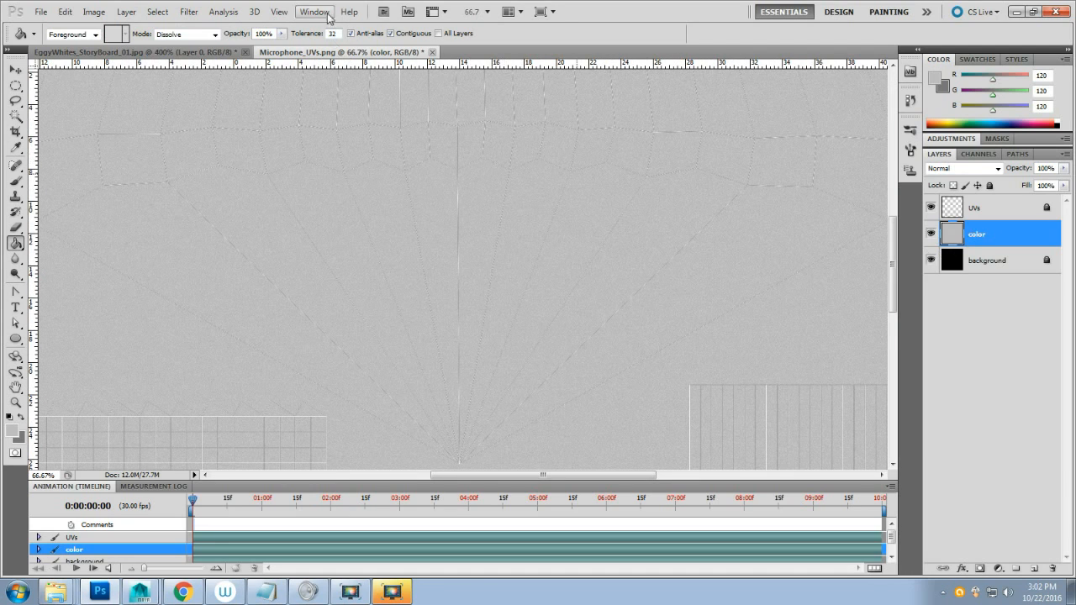
# Apply a Motion Blur filter to the color layer at a 45° angle and 5 pixels distance.
pyautogui.click(188, 12)
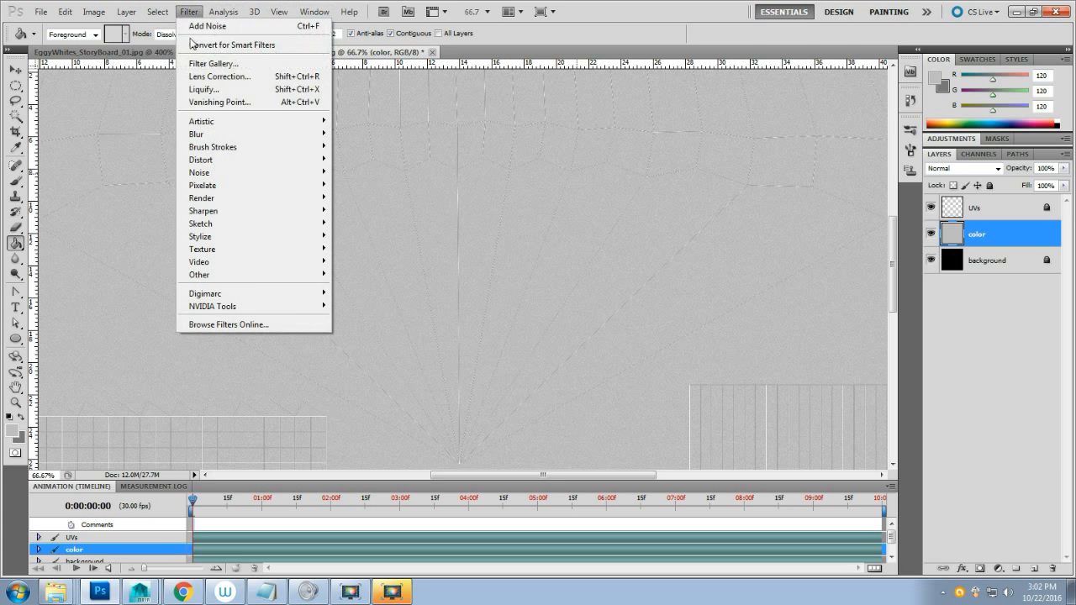
pyautogui.moveTo(252, 133)
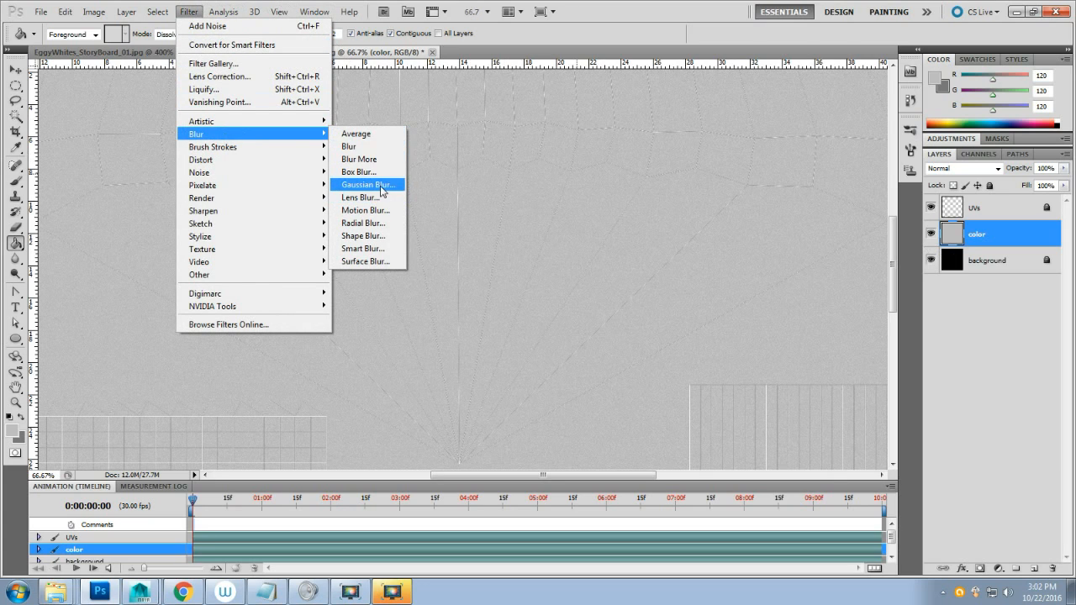
pyautogui.click(380, 210)
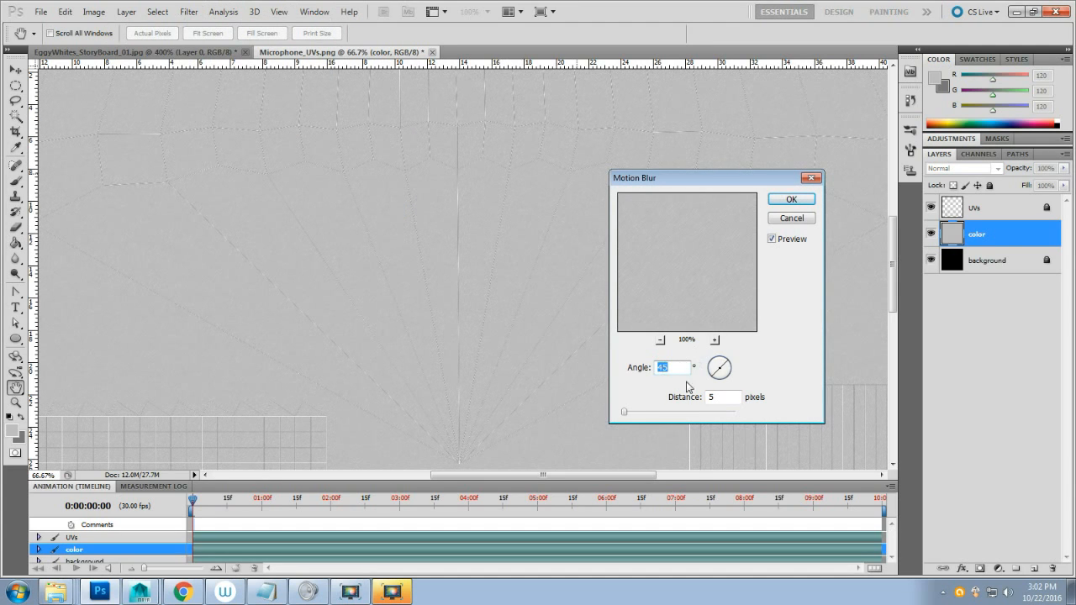
pyautogui.click(792, 200)
pyautogui.press('g')
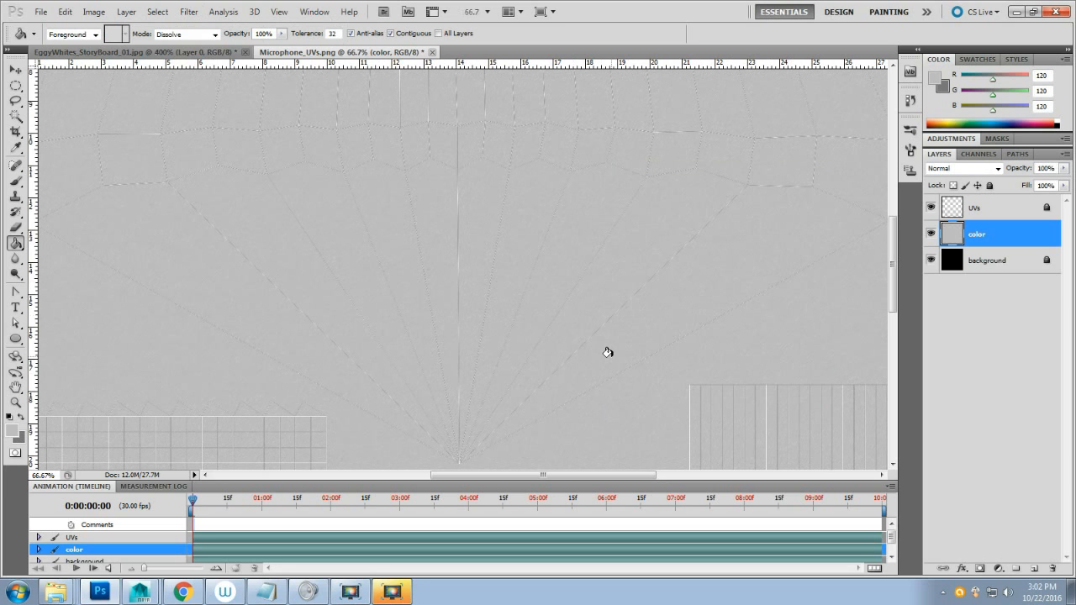
# Inspect the blurred gray texture up close, and check it across the whole UV layout.
pyautogui.hotkey('ctrl', '+')
pyautogui.hotkey('ctrl', '+')
pyautogui.hotkey('ctrl', '+')
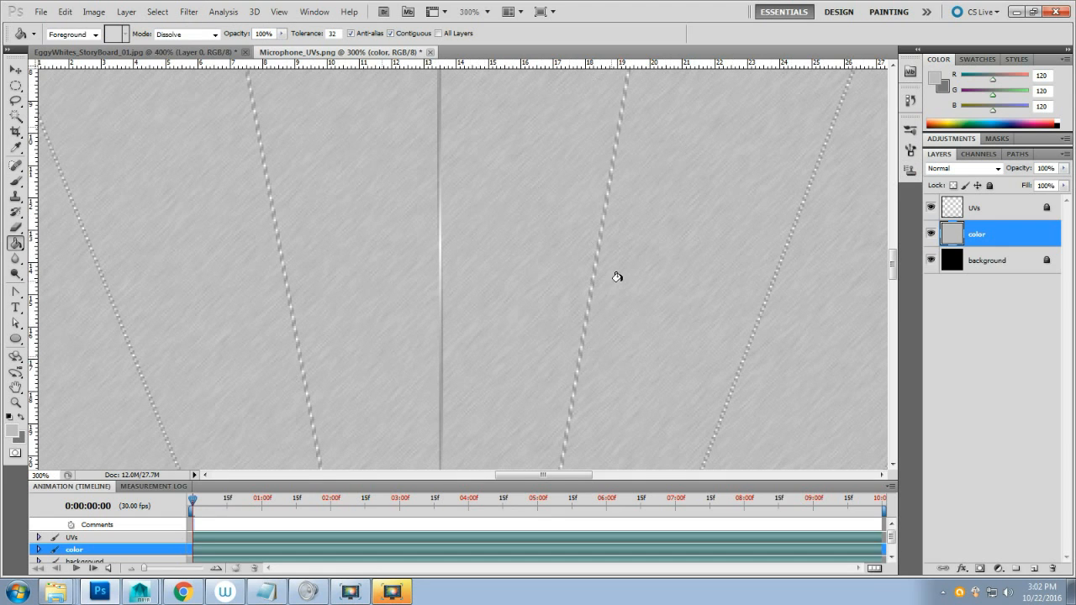
pyautogui.hotkey('ctrl', '-')
pyautogui.hotkey('ctrl', '-')
pyautogui.hotkey('ctrl', '-')
pyautogui.hotkey('ctrl', '-')
pyautogui.hotkey('ctrl', '-')
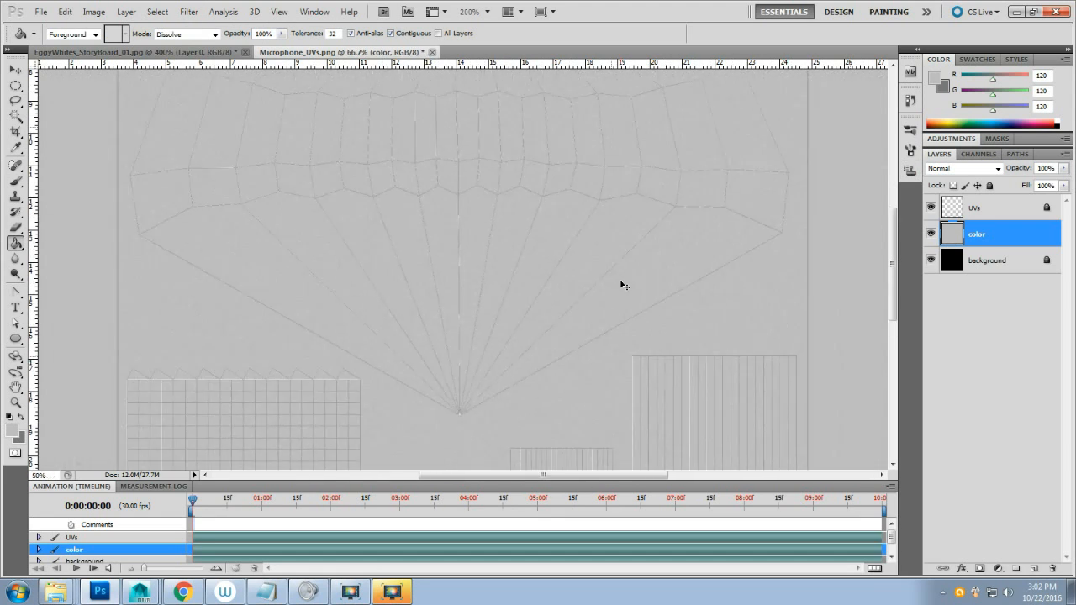
pyautogui.hotkey('ctrl', '-')
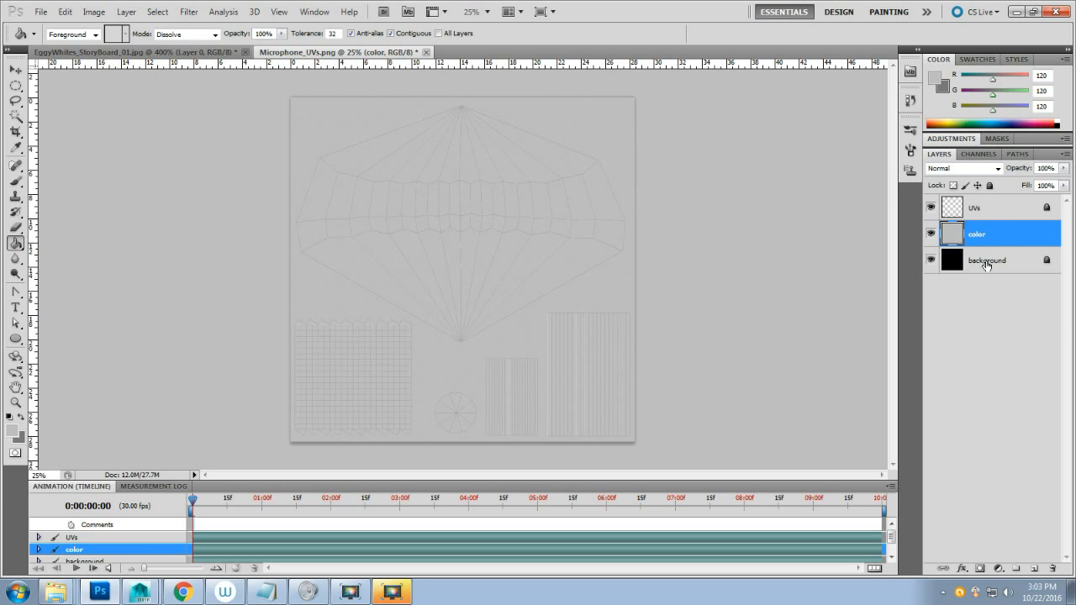
# Hide the color layer and copy the square grid shell from the UVs layer onto a new layer using a rectangular marquee.
pyautogui.click(1002, 209)
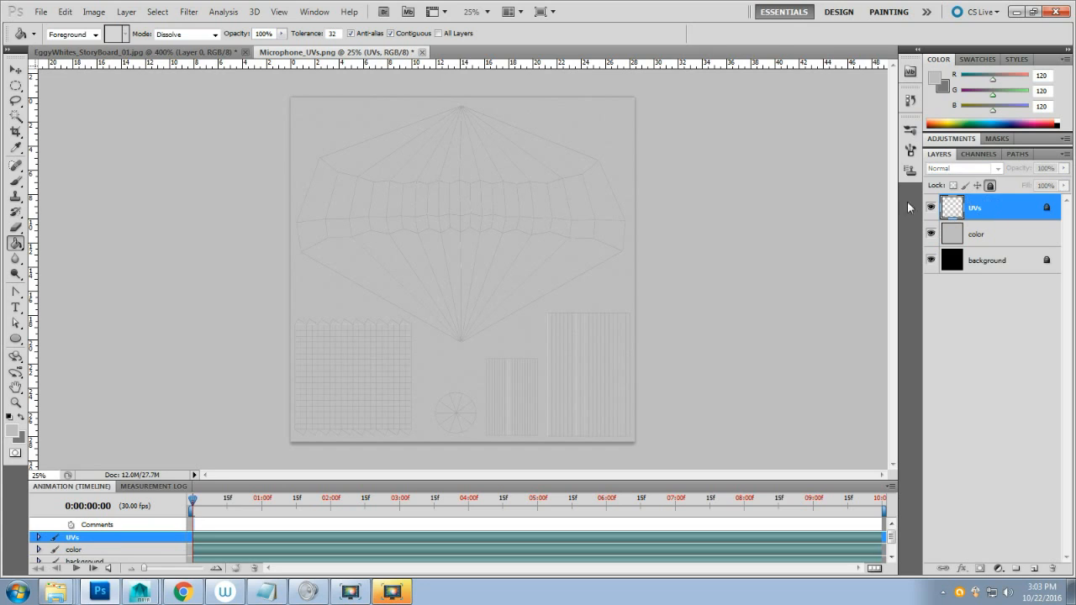
pyautogui.click(15, 86)
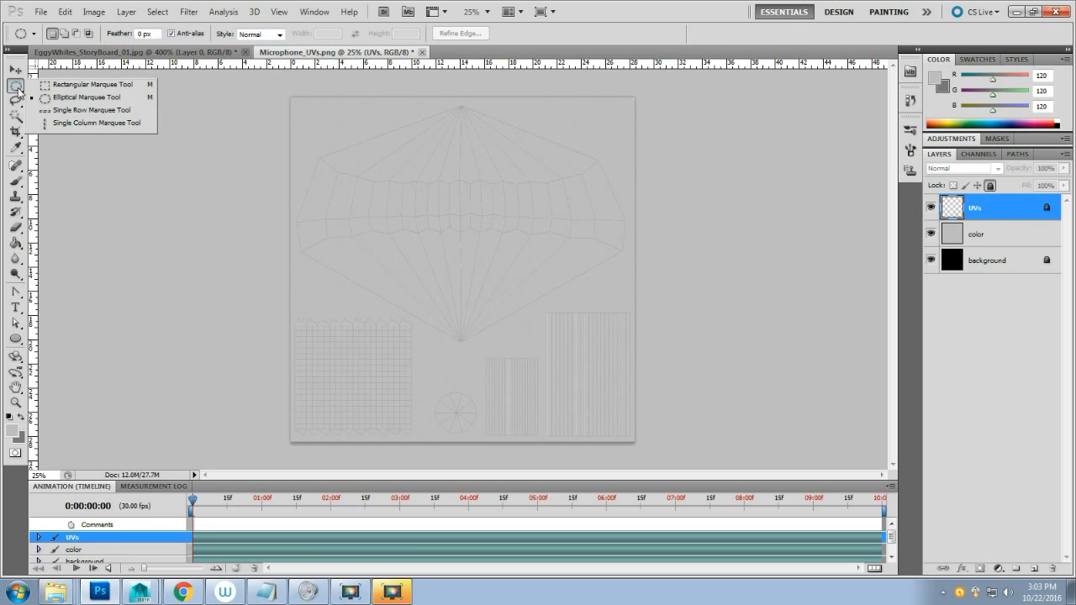
pyautogui.click(69, 84)
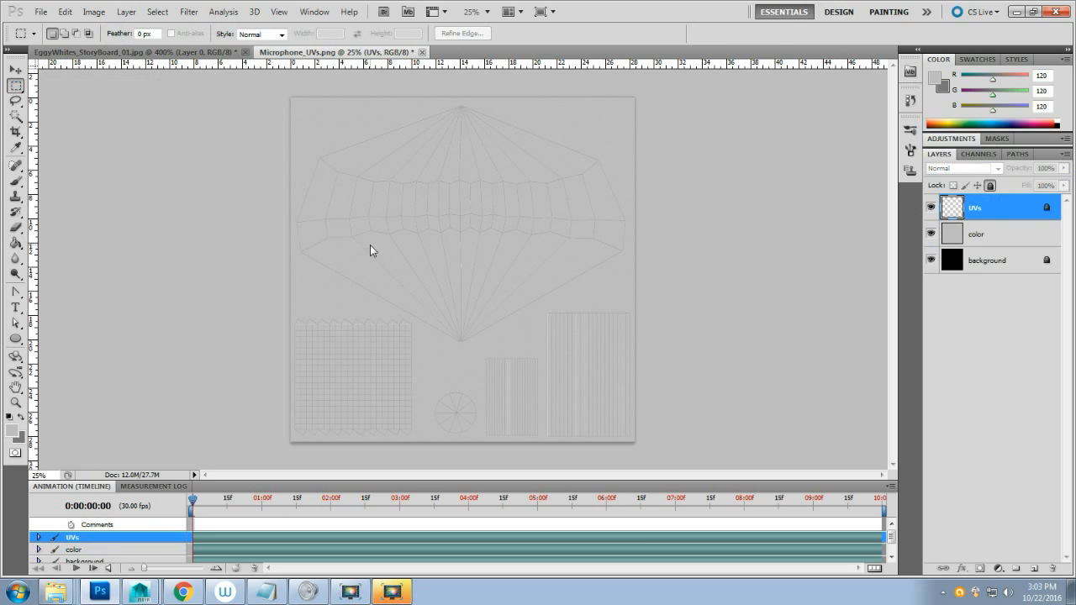
pyautogui.click(931, 233)
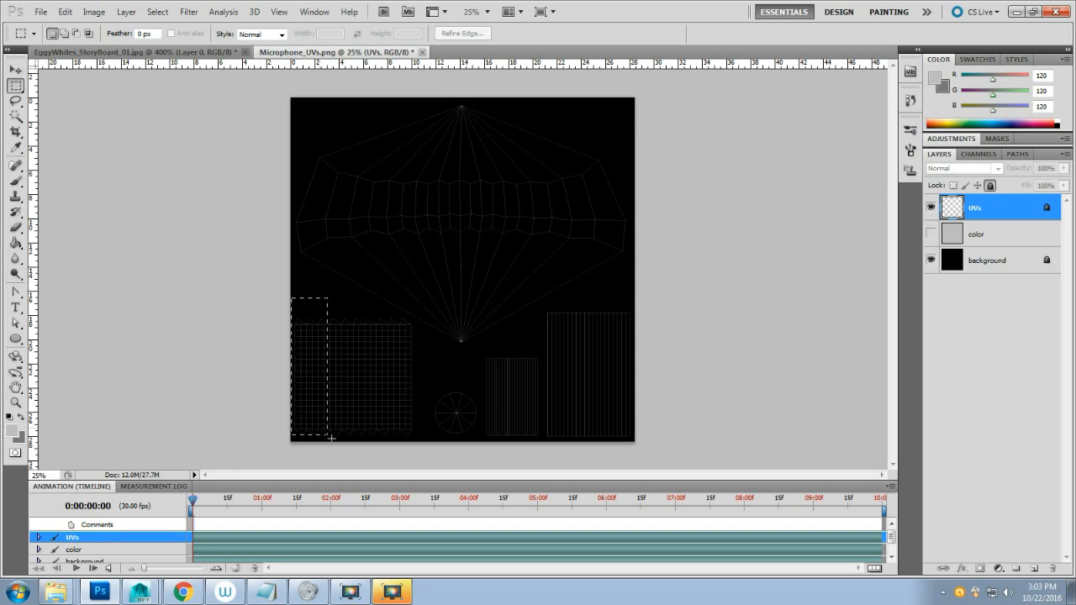
pyautogui.moveTo(331, 439); pyautogui.dragTo(416, 441)
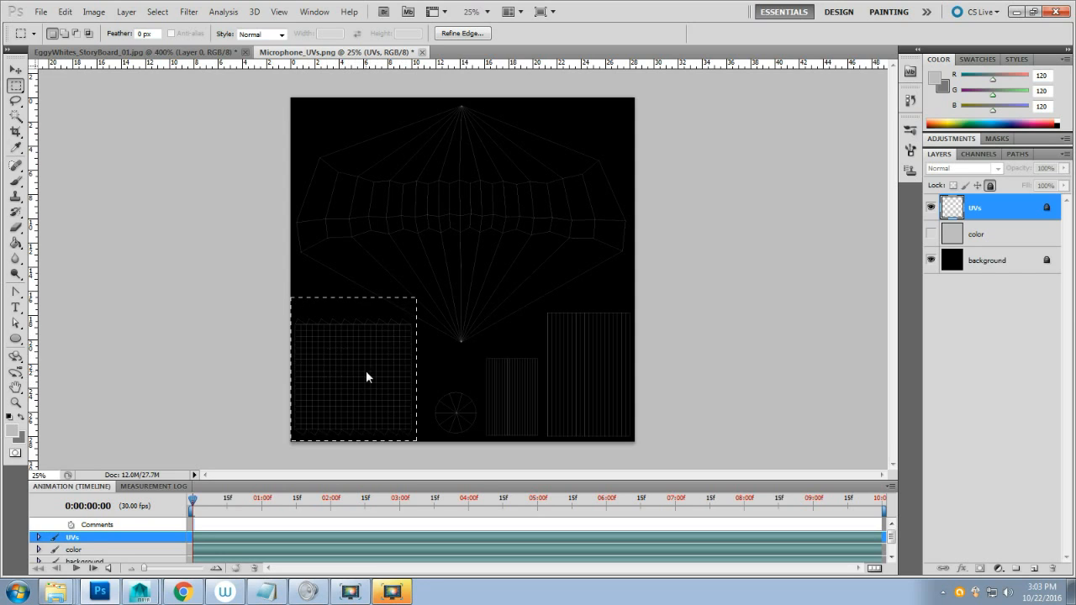
pyautogui.hotkey('ctrl', 'j')
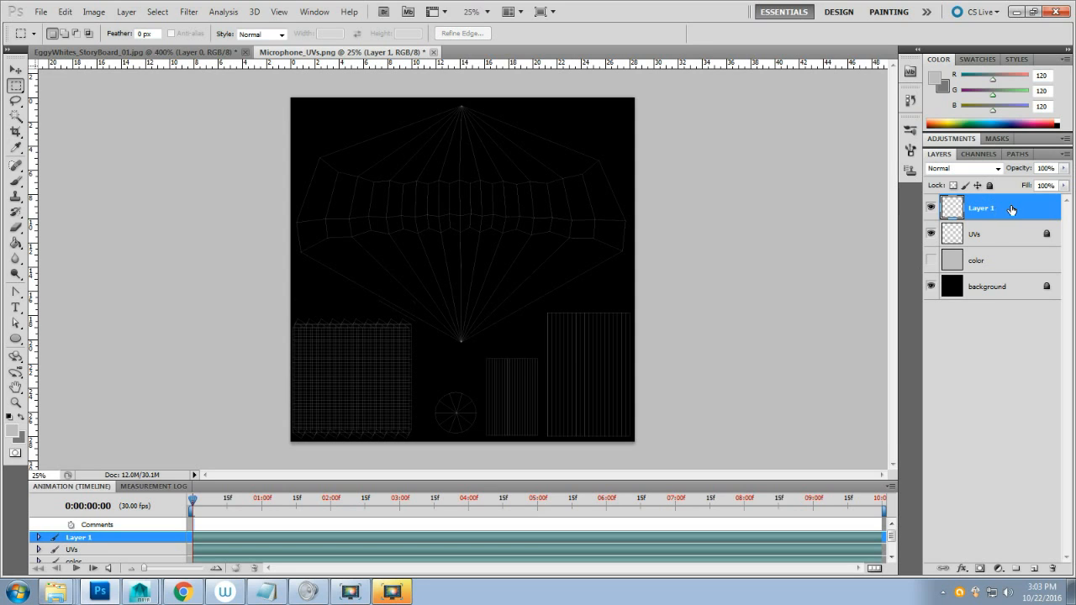
# Place the copied grid layer directly below the UVs layer and rename it Microphone Screen.
pyautogui.moveTo(1012, 212); pyautogui.dragTo(1013, 248)
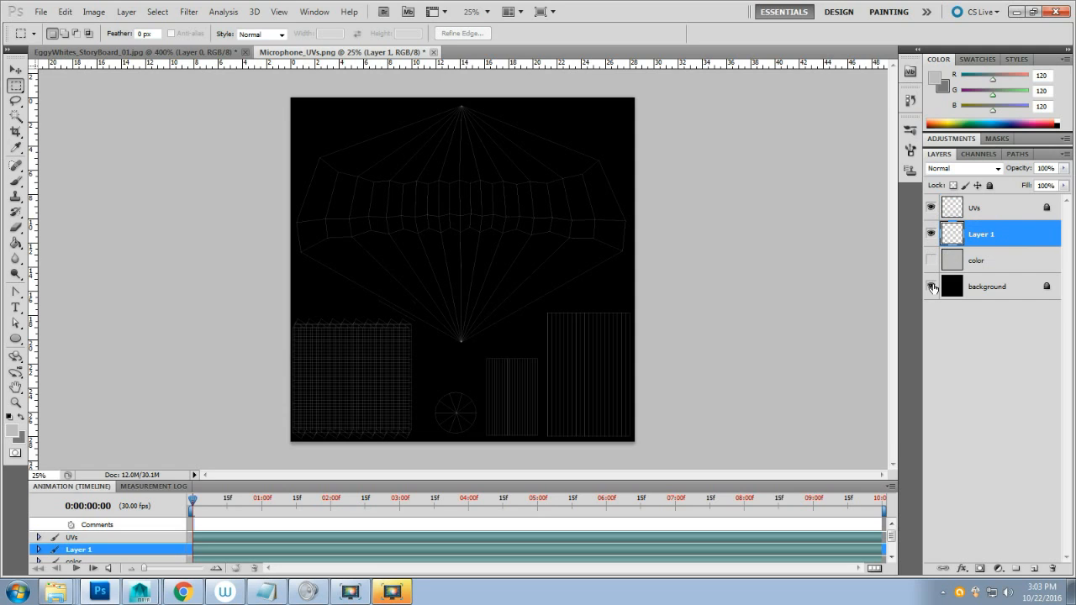
pyautogui.click(929, 237)
pyautogui.click(929, 238)
pyautogui.click(930, 235)
pyautogui.click(930, 236)
pyautogui.doubleClick(973, 238)
pyautogui.write('5')
pyautogui.write('Microphon')
pyautogui.write('e Screen')
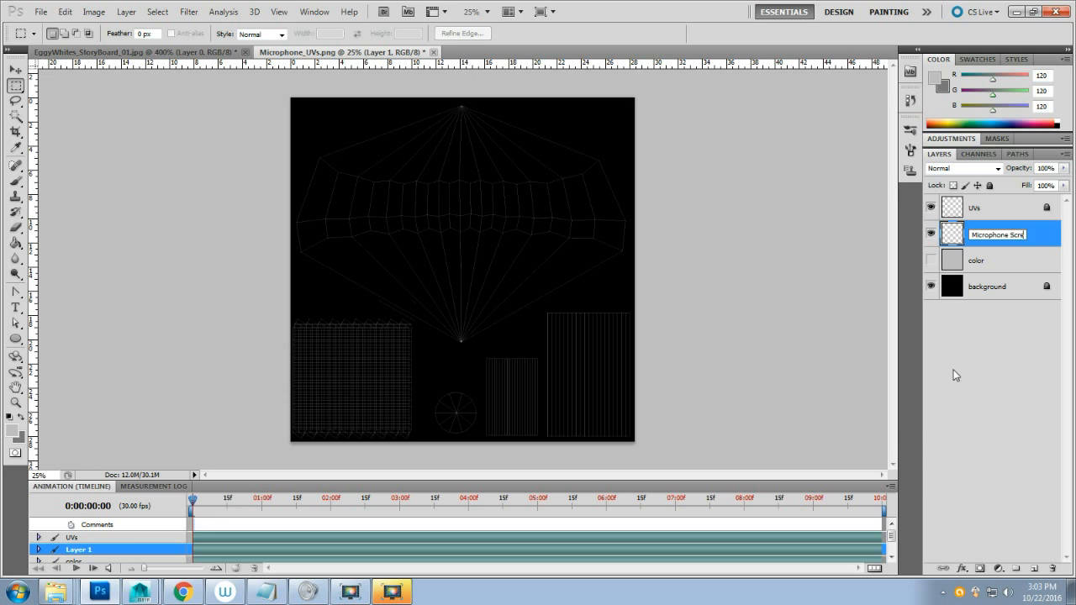
pyautogui.press('Return')
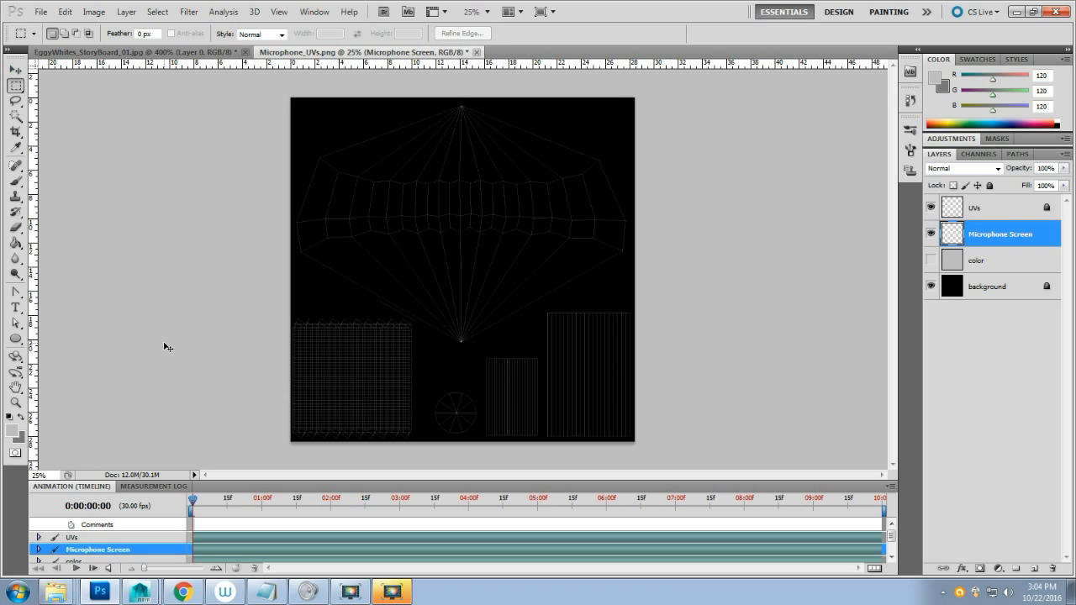
# Move the Microphone Screen grid roughly onto the original grid shell of the UVs layer with the Move tool.
pyautogui.hotkey('ctrl', '+')
pyautogui.hotkey('ctrl', '+')
pyautogui.hotkey('ctrl', '+')
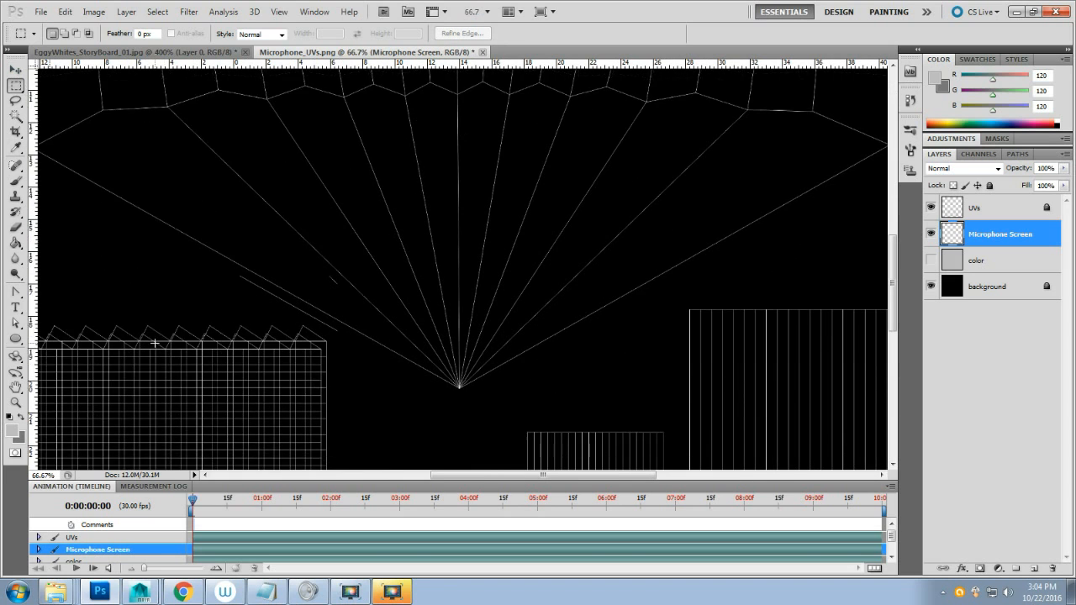
pyautogui.scroll(-3, 156, 343)
pyautogui.moveTo(502, 477); pyautogui.dragTo(458, 479)
pyautogui.click(16, 71)
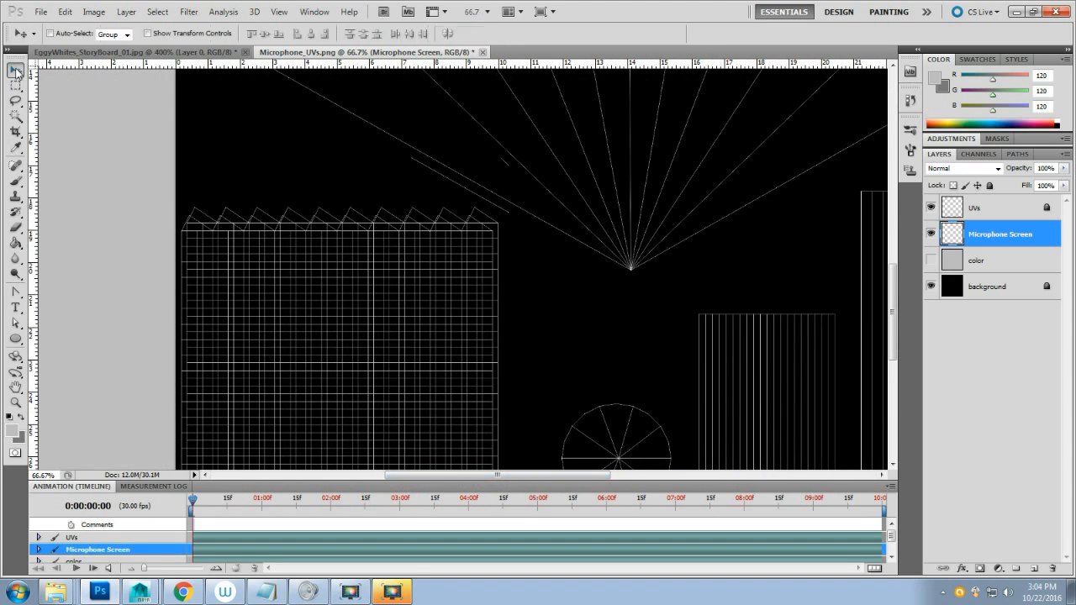
pyautogui.moveTo(368, 303); pyautogui.dragTo(370, 290)
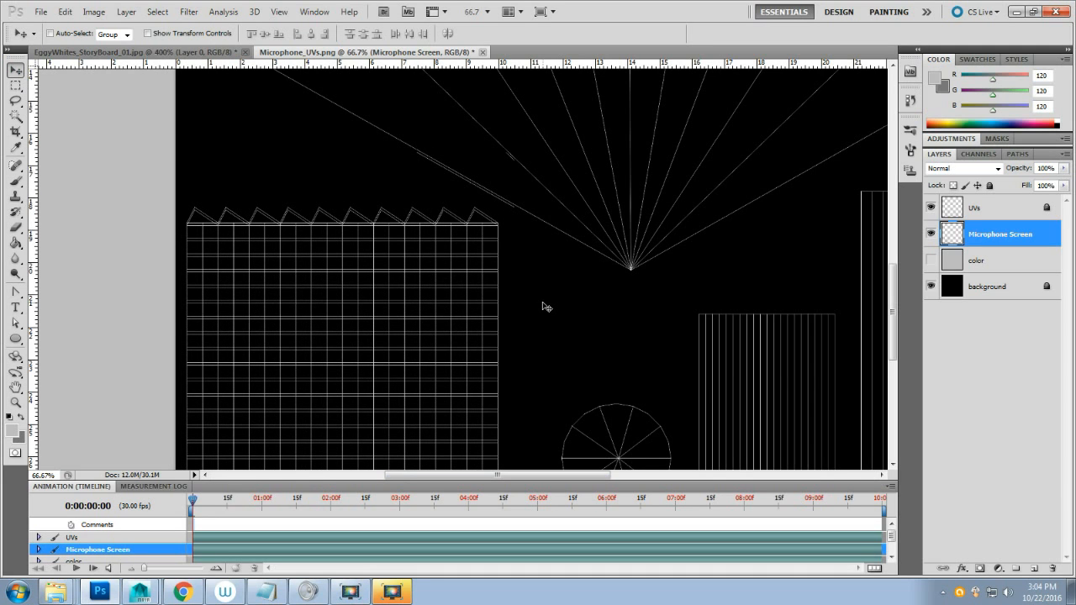
# Nudge the Microphone Screen grid in small increments to line it up with the original UV grid lines.
pyautogui.press('Up')
pyautogui.press('Up')
pyautogui.press('Up')
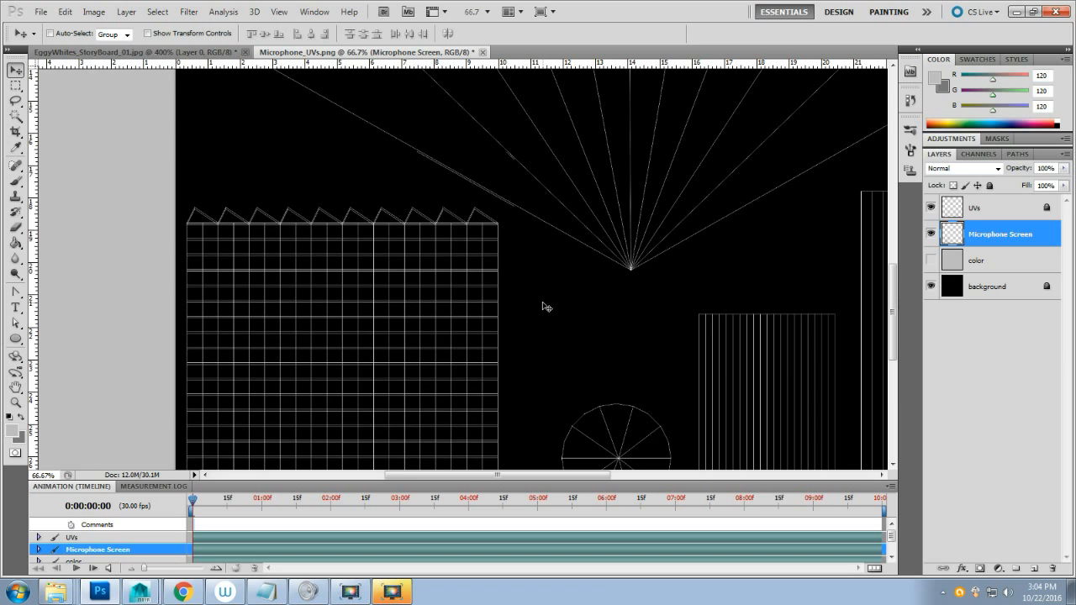
pyautogui.press('Up')
pyautogui.press('Left')
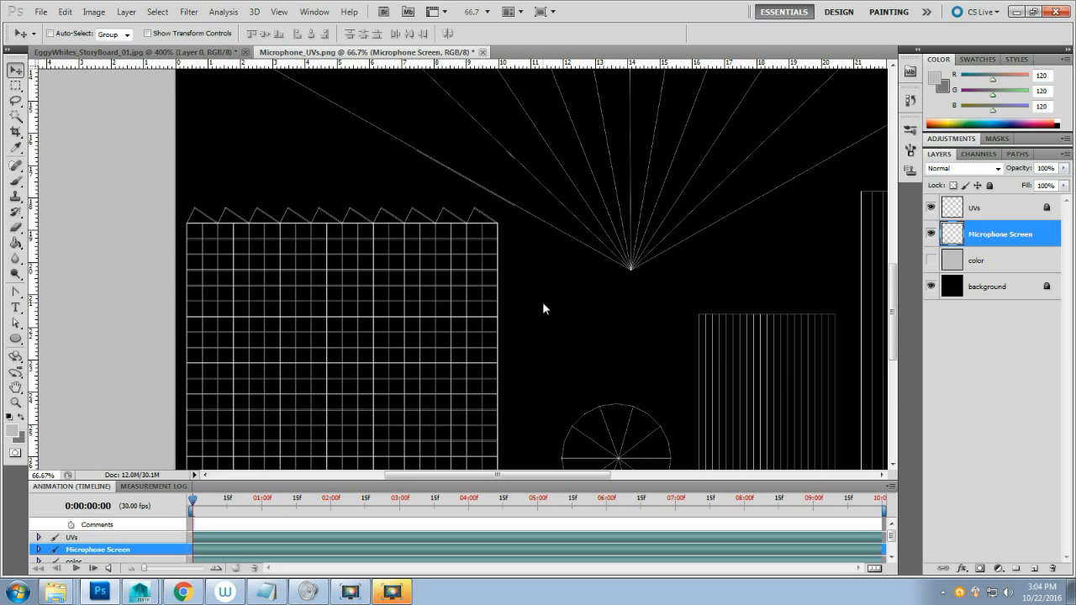
pyautogui.press('Right')
pyautogui.press('Up')
pyautogui.press('Right')
pyautogui.press('Right')
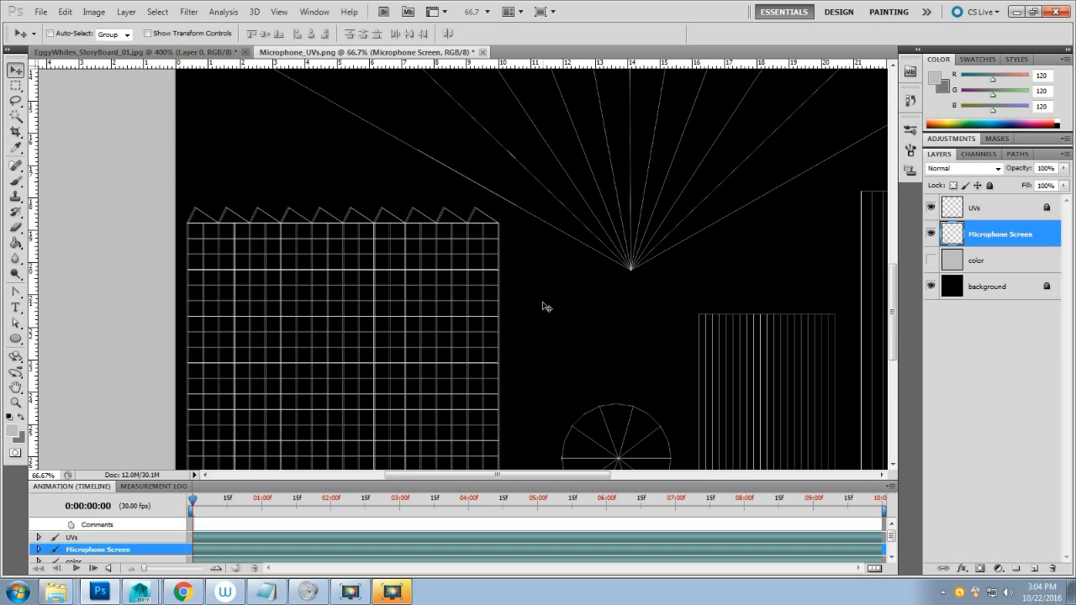
pyautogui.press('Right')
pyautogui.press('Right')
pyautogui.press('Right')
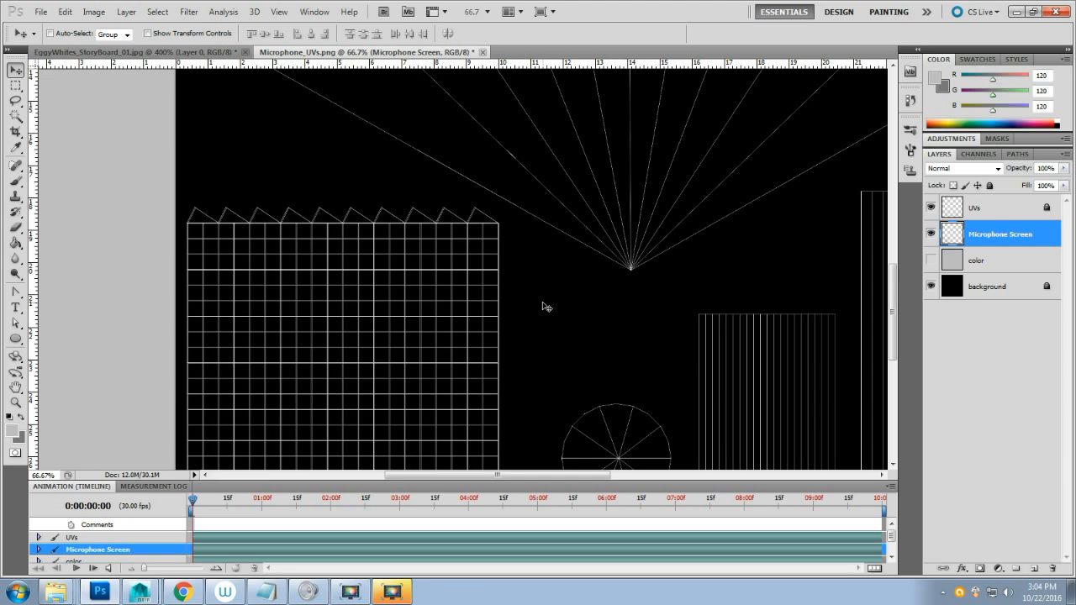
pyautogui.press('Right')
pyautogui.press('Right')
pyautogui.press('Right')
# Hide the UVs layer and erase the stray line fragments above the Microphone Screen grid with a 41 px eraser.
pyautogui.click(931, 207)
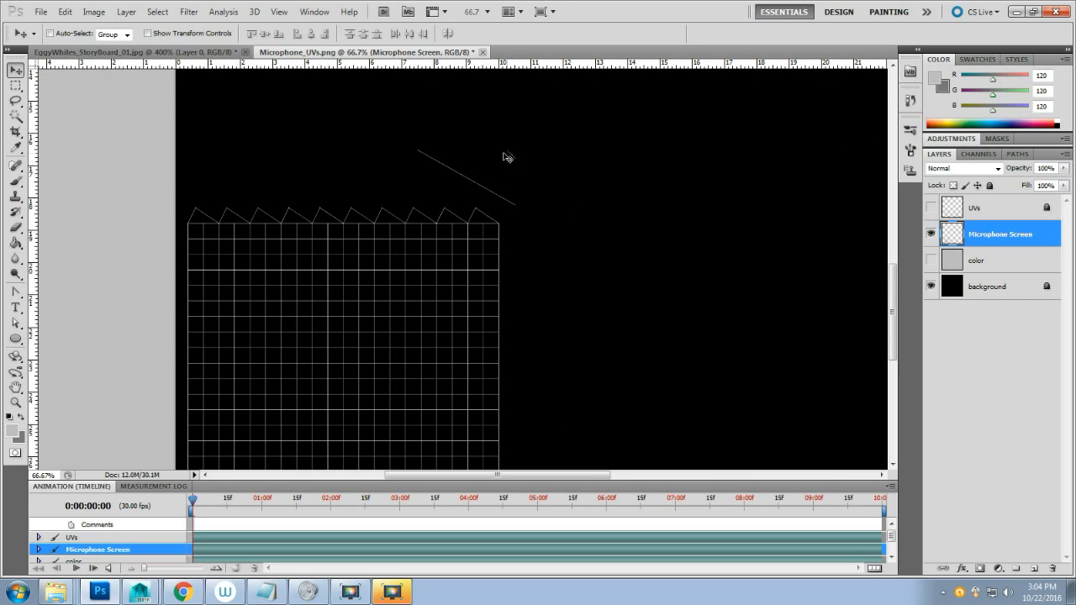
pyautogui.click(16, 227)
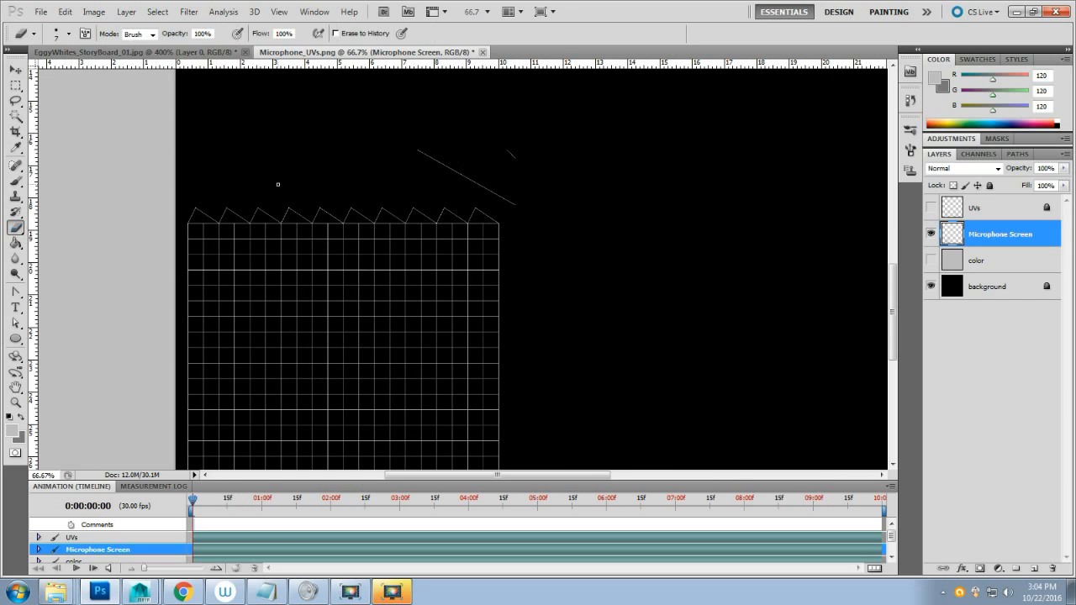
pyautogui.rightClick(364, 130)
pyautogui.moveTo(395, 156); pyautogui.dragTo(404, 155)
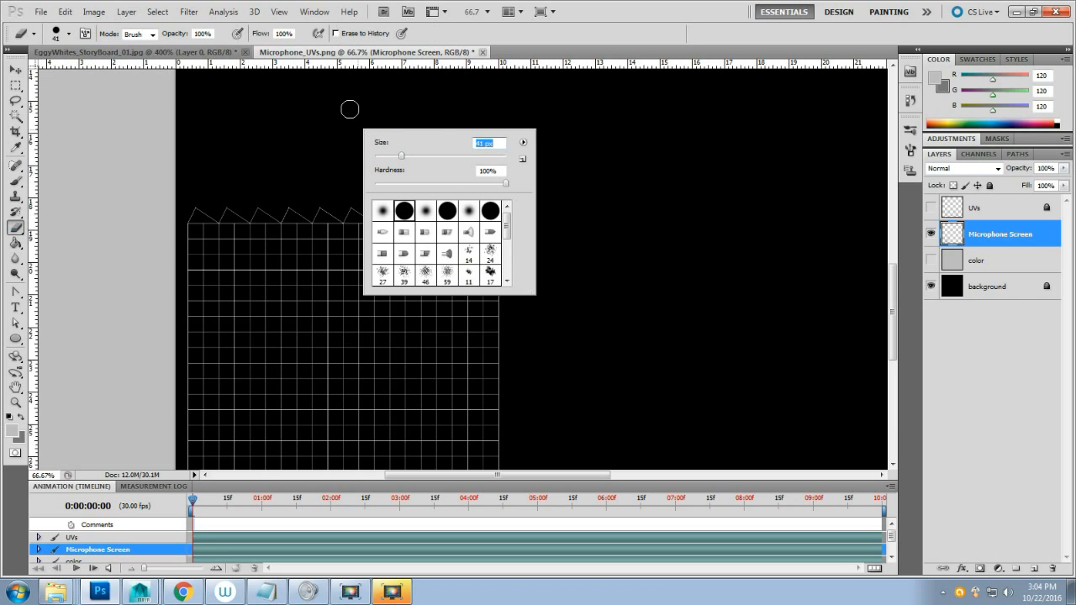
pyautogui.click(1041, 239)
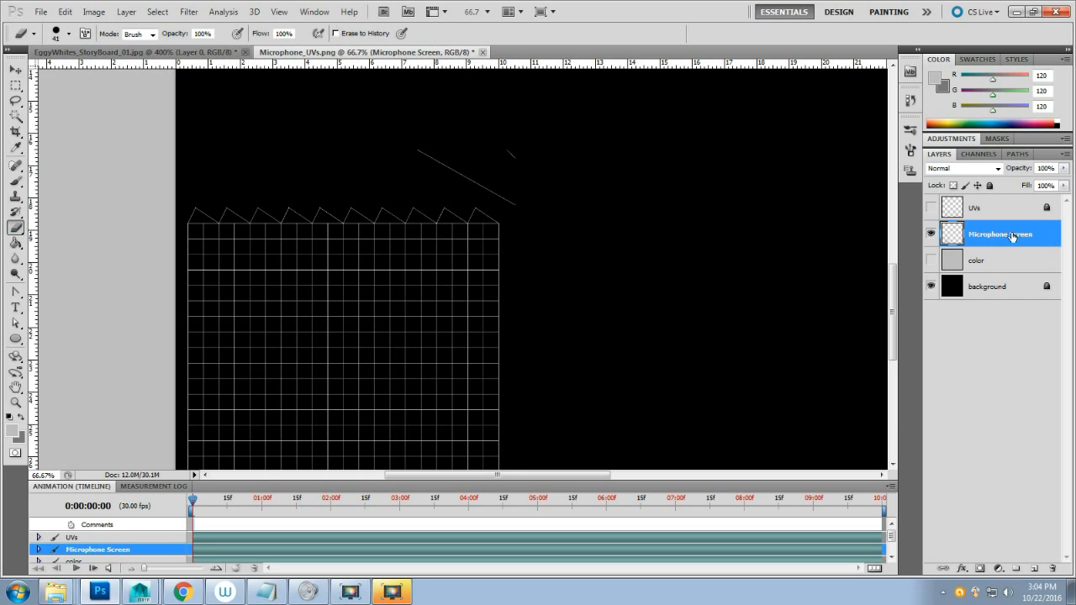
pyautogui.moveTo(533, 209); pyautogui.dragTo(414, 157)
pyautogui.moveTo(480, 144); pyautogui.dragTo(509, 149)
pyautogui.scroll(-3, 533, 224)
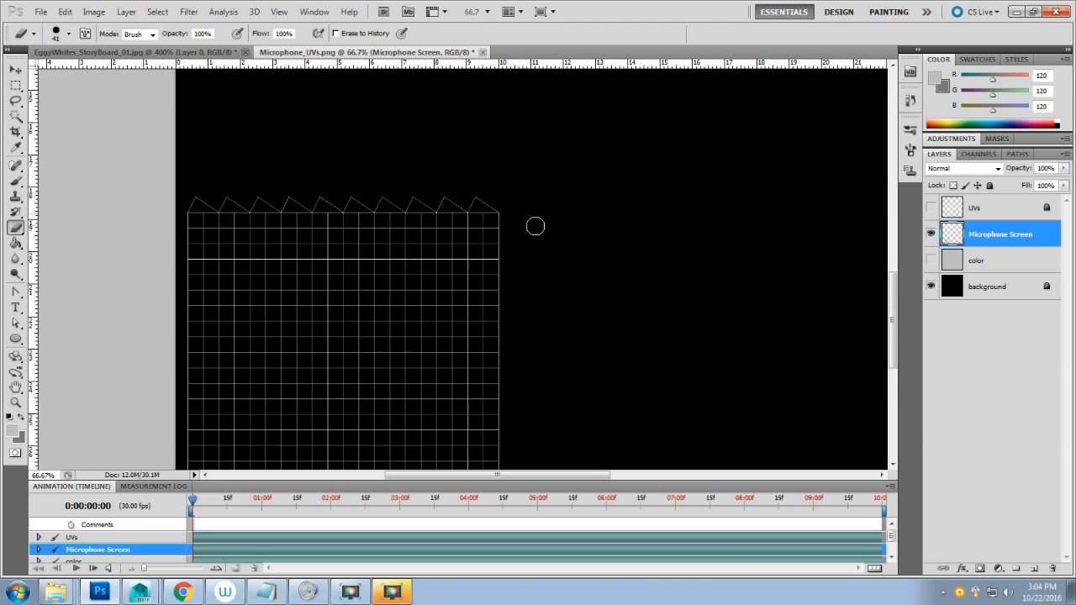
pyautogui.scroll(3, 536, 229)
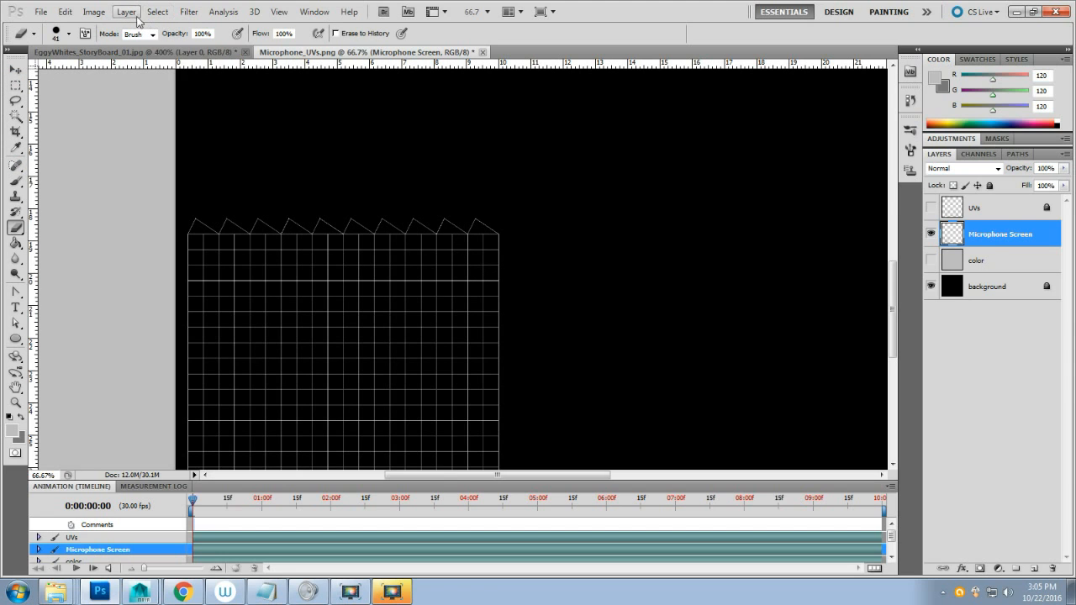
# Invert the colors of the Microphone Screen layer and hide the background layer.
pyautogui.click(86, 13)
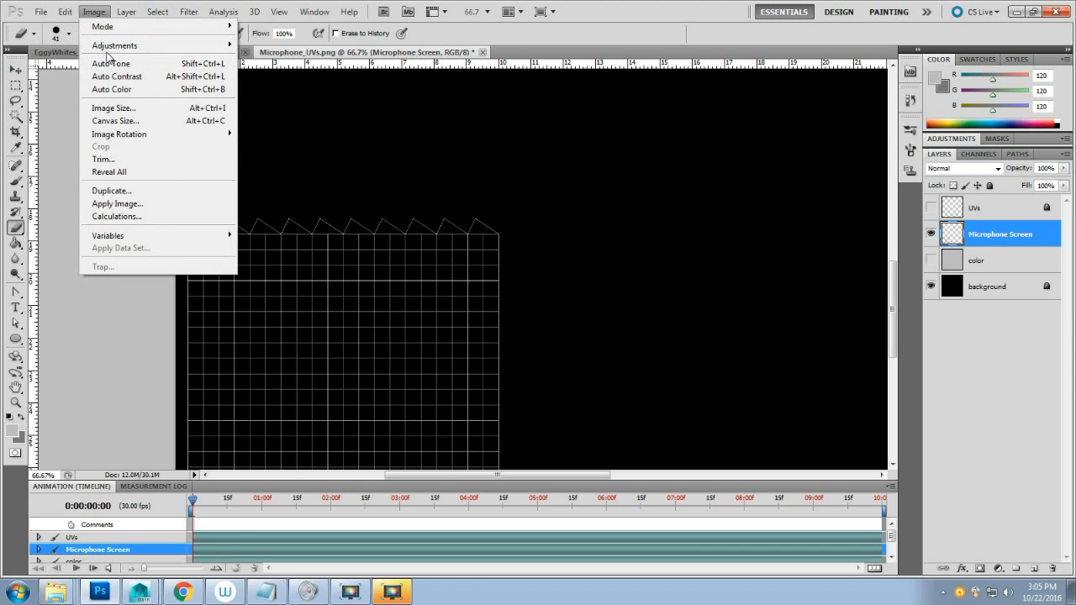
pyautogui.moveTo(147, 48)
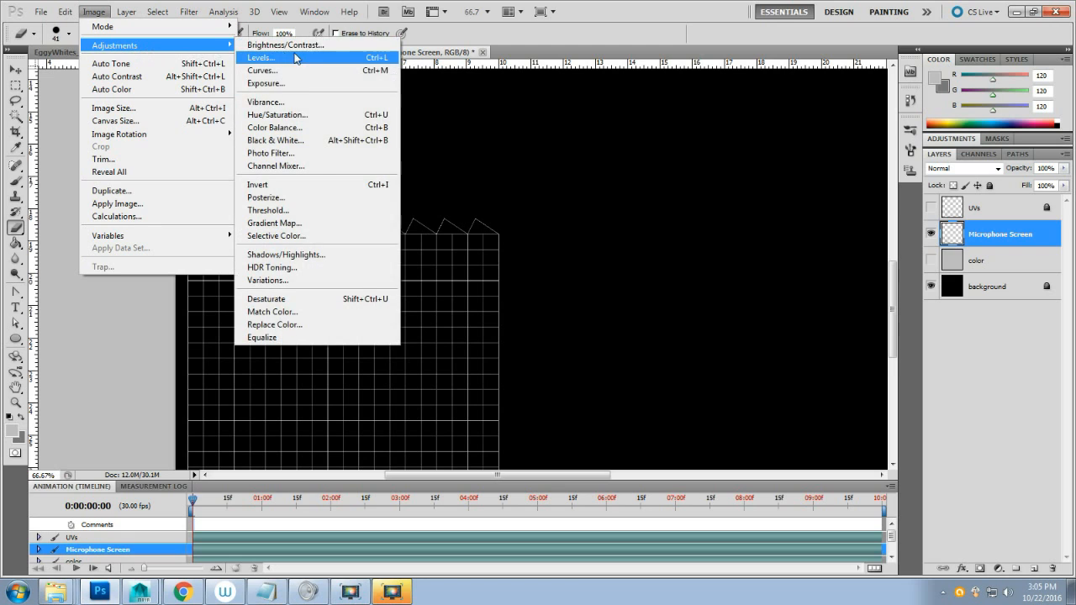
pyautogui.click(315, 184)
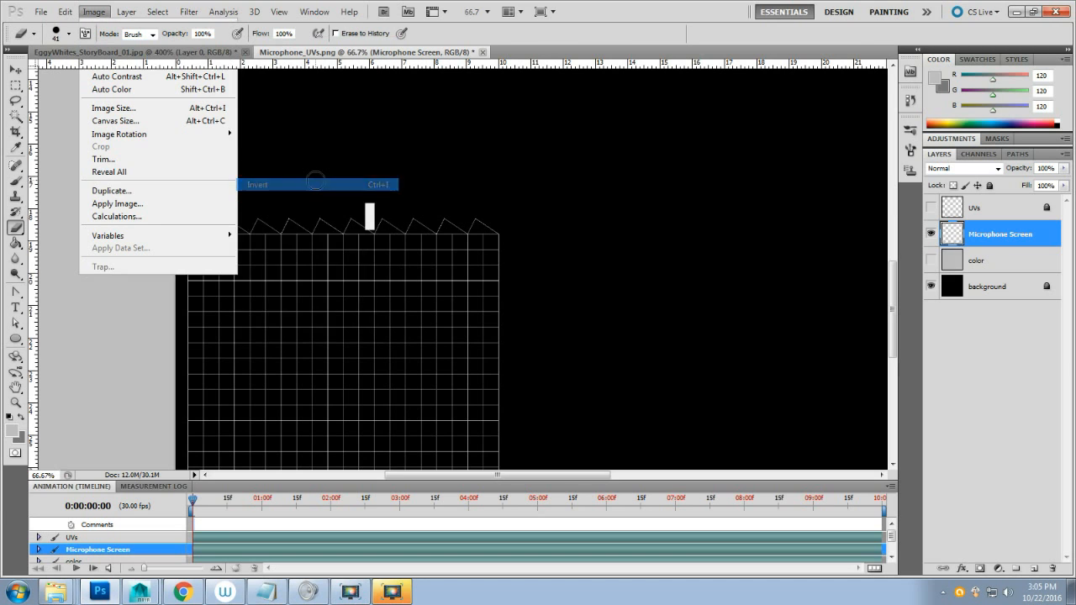
pyautogui.click(931, 287)
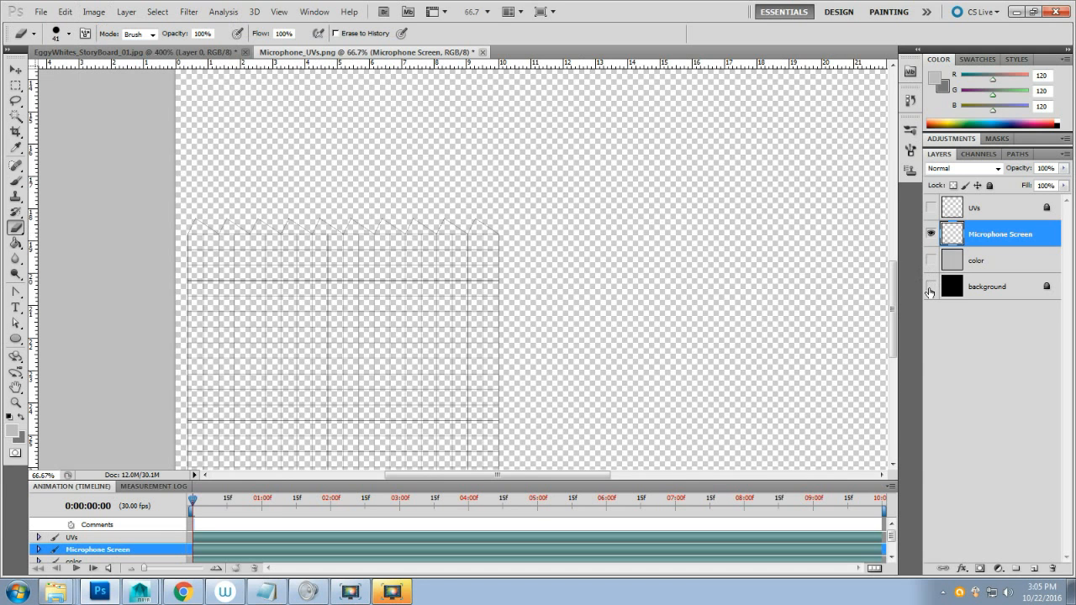
pyautogui.click(931, 288)
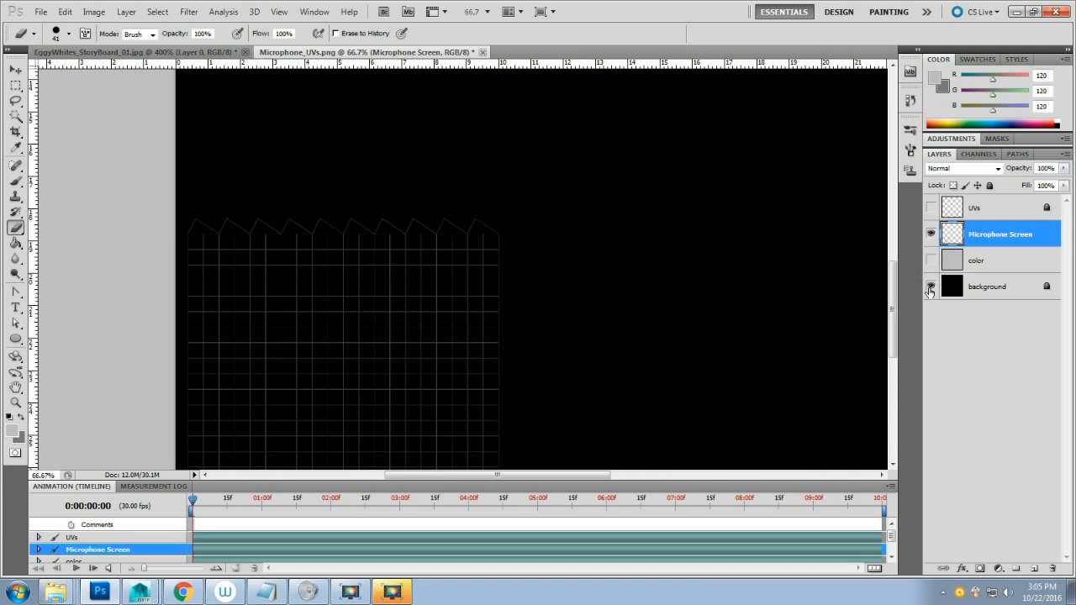
pyautogui.click(930, 288)
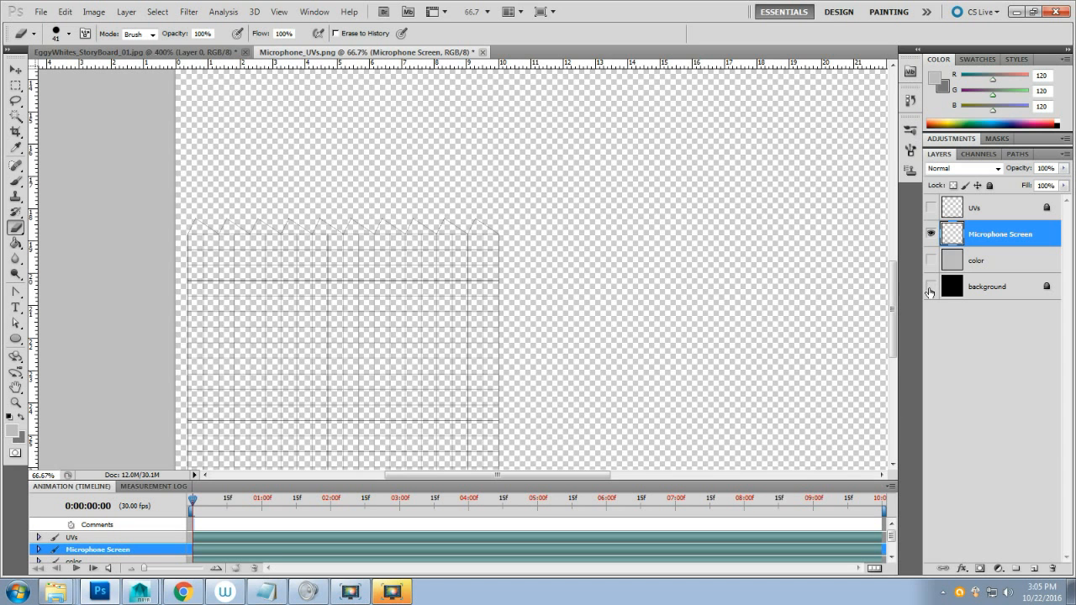
# Show the color layer and marquee-select a rectangle just around the whole microphone screen grid, including its zigzag edges.
pyautogui.click(931, 261)
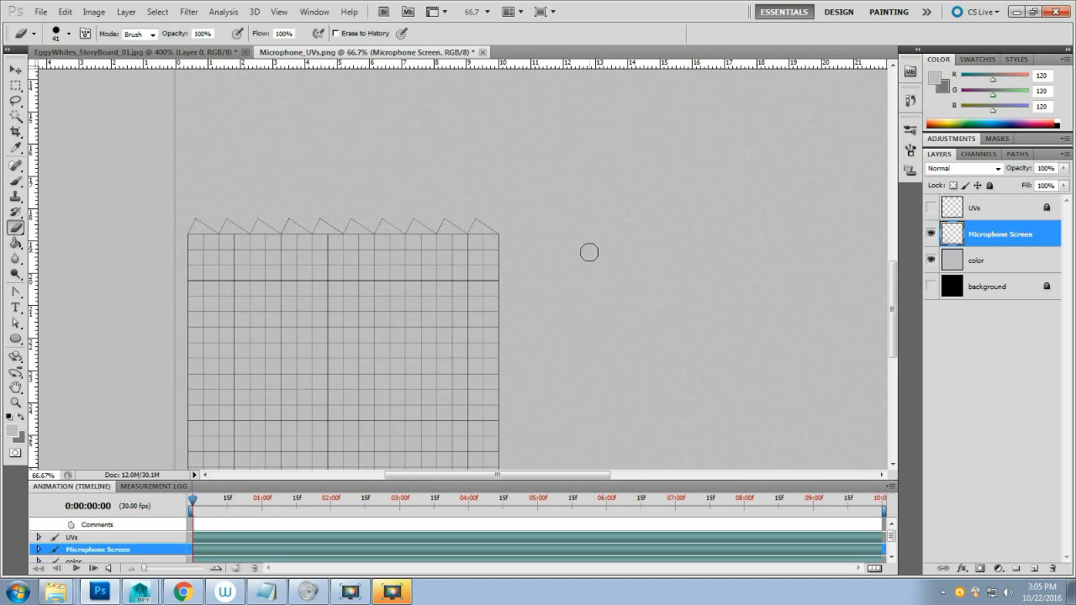
pyautogui.scroll(-5, 589, 252)
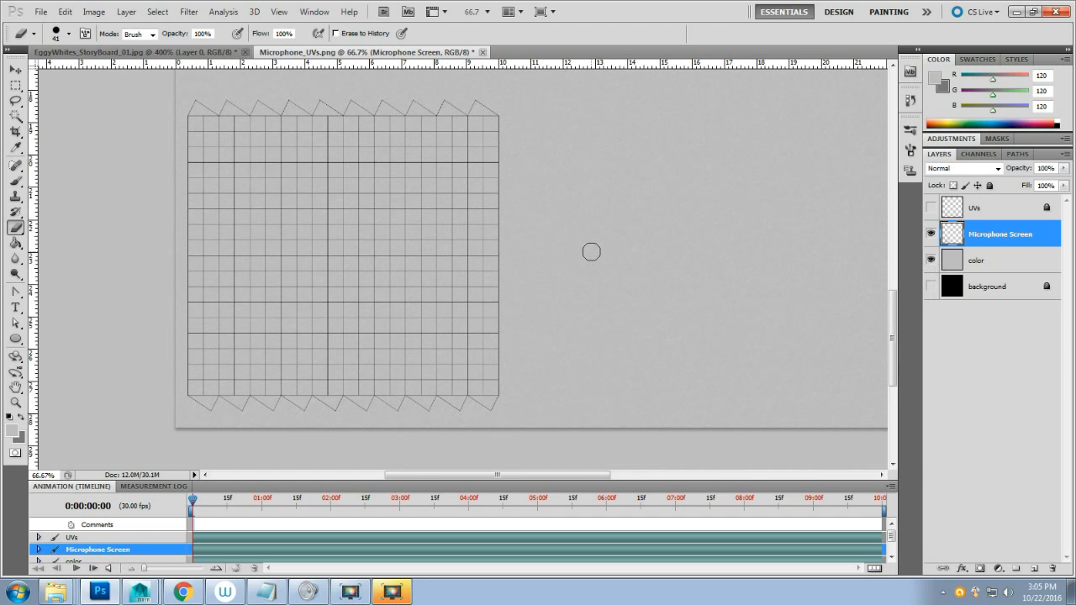
pyautogui.scroll(5, 591, 252)
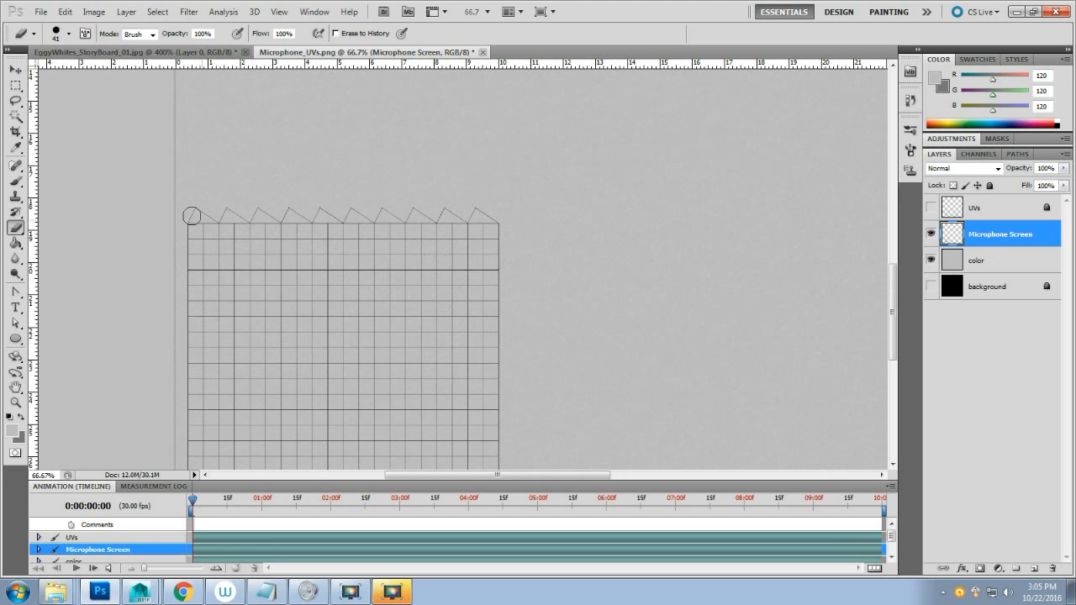
pyautogui.click(16, 86)
pyautogui.scroll(-3, 211, 266)
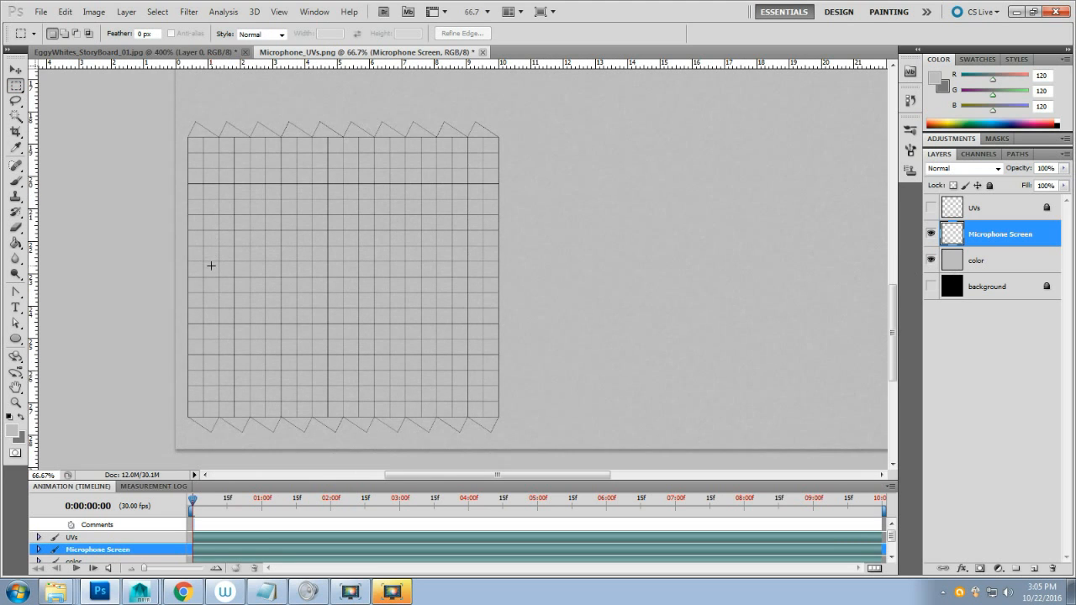
pyautogui.moveTo(182, 114); pyautogui.dragTo(506, 434)
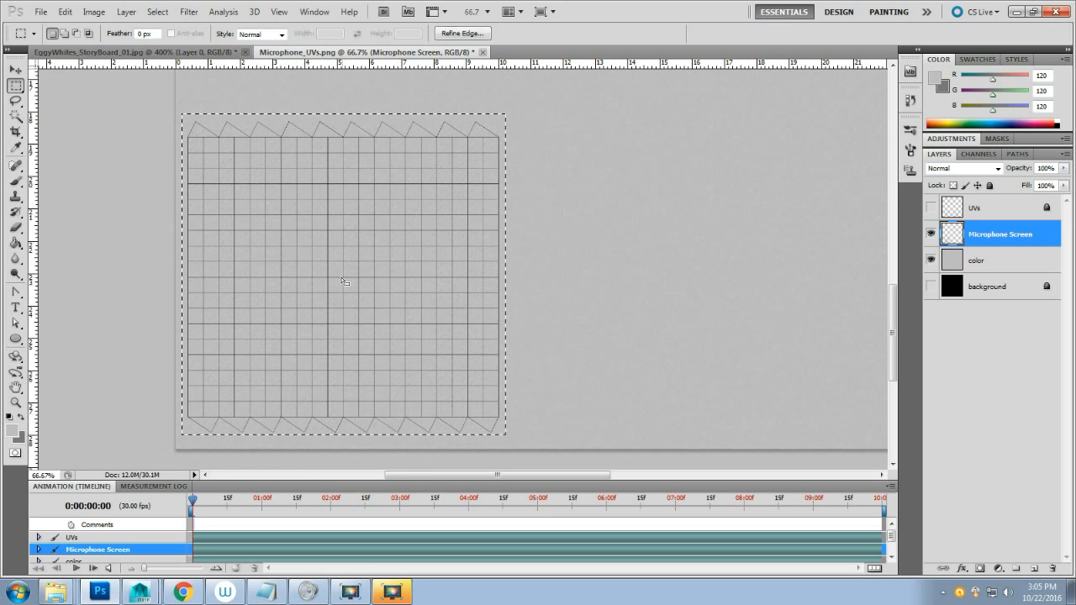
# Darken the selected area of the color layer with Brightness/Contrast, using brightness -82 and contrast 60.
pyautogui.click(1009, 265)
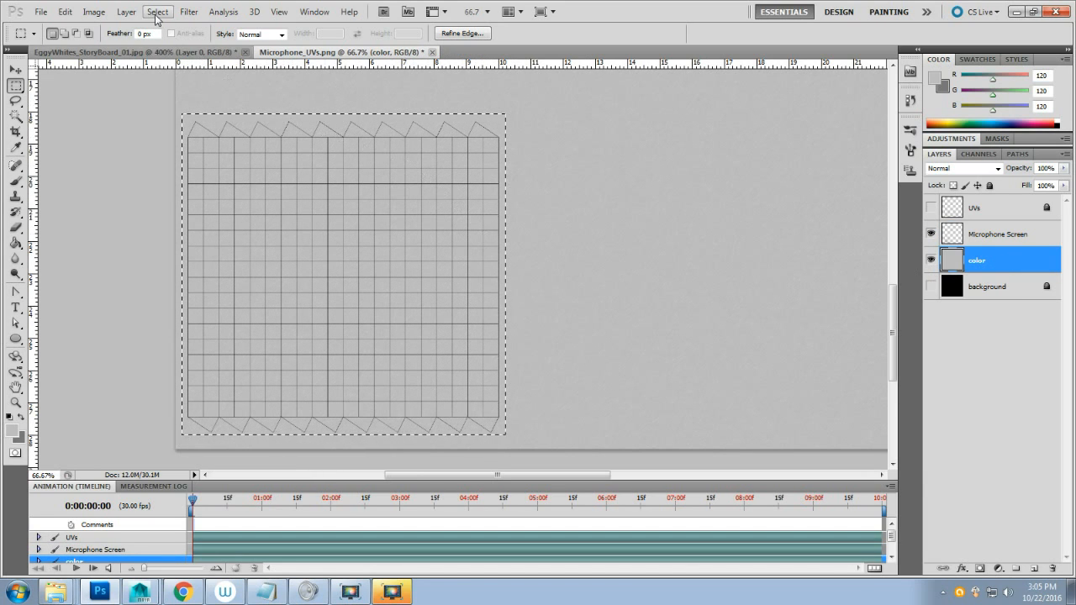
pyautogui.click(94, 13)
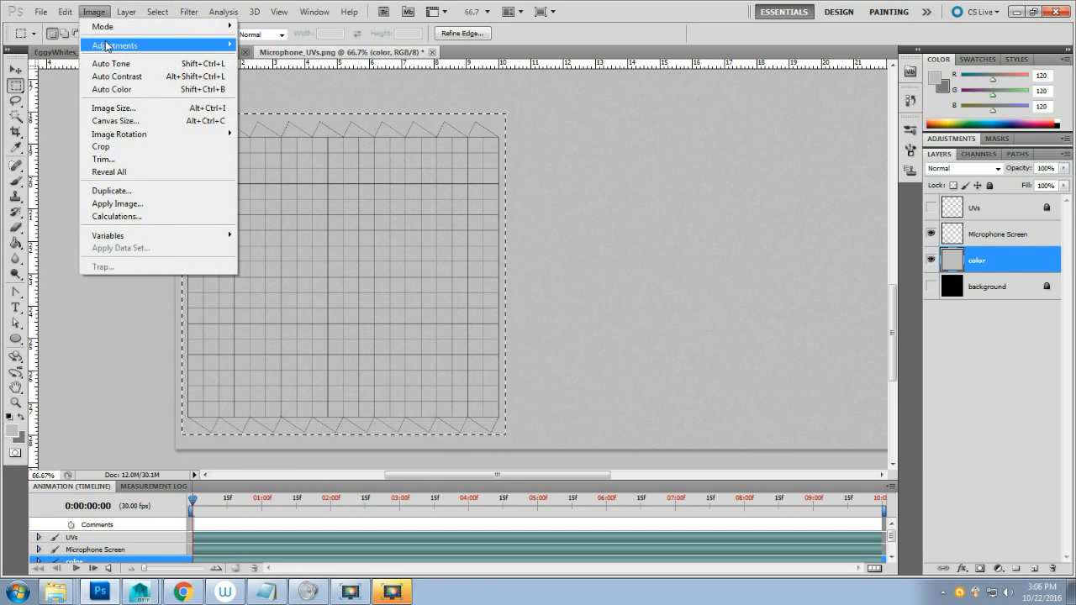
pyautogui.moveTo(109, 46)
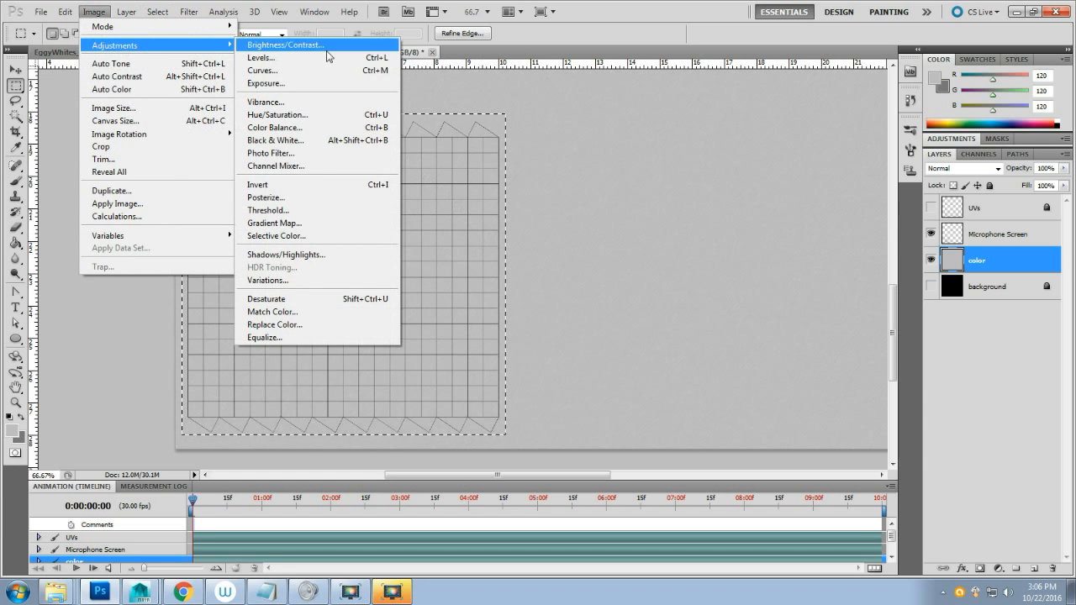
pyautogui.click(286, 44)
pyautogui.moveTo(727, 227); pyautogui.dragTo(695, 225)
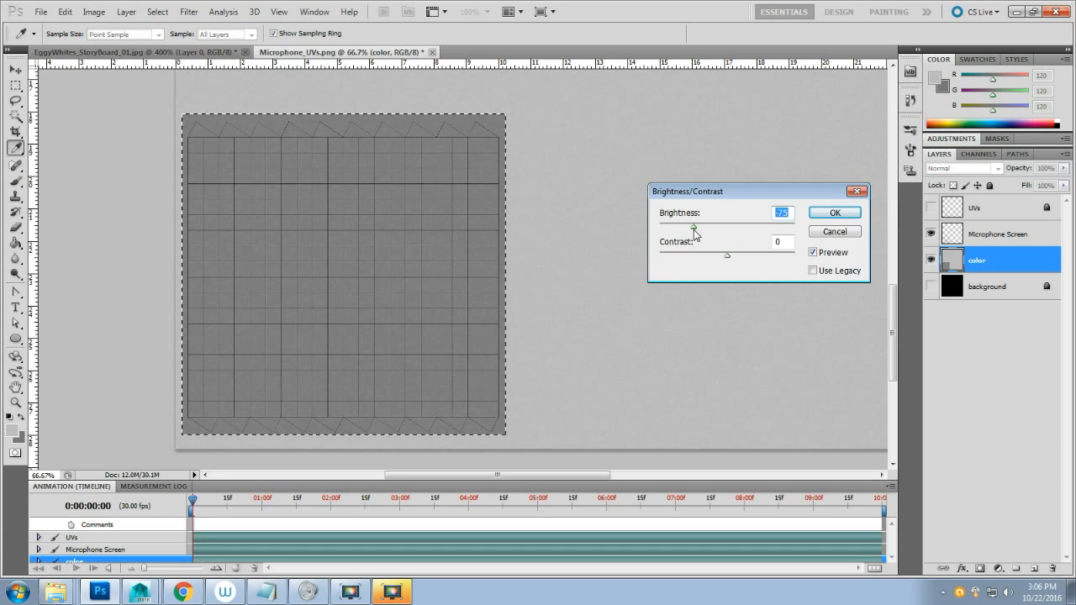
pyautogui.moveTo(693, 227); pyautogui.dragTo(768, 258)
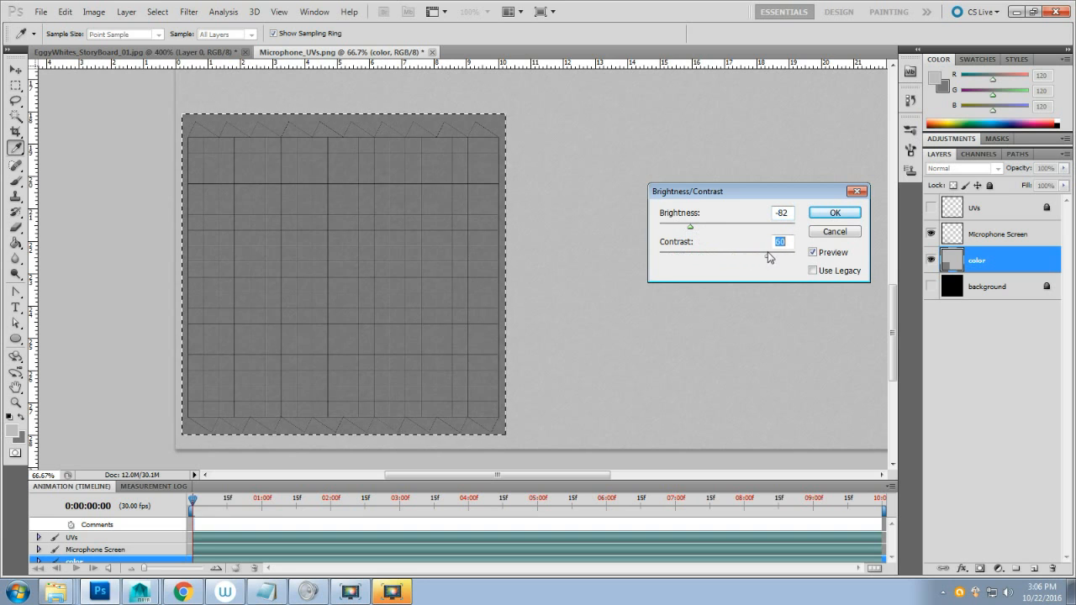
pyautogui.click(841, 214)
pyautogui.press('m')
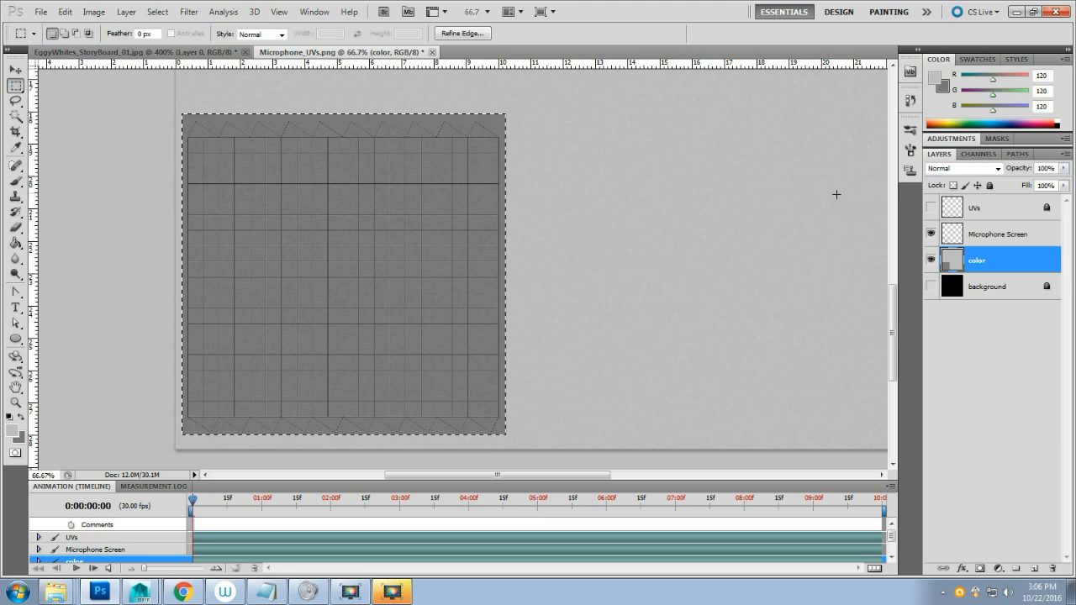
# Blacken the Microphone Screen grid lines with Levels by lowering the white output level to 0 and raising the input shadows, and deselect the area.
pyautogui.click(1035, 234)
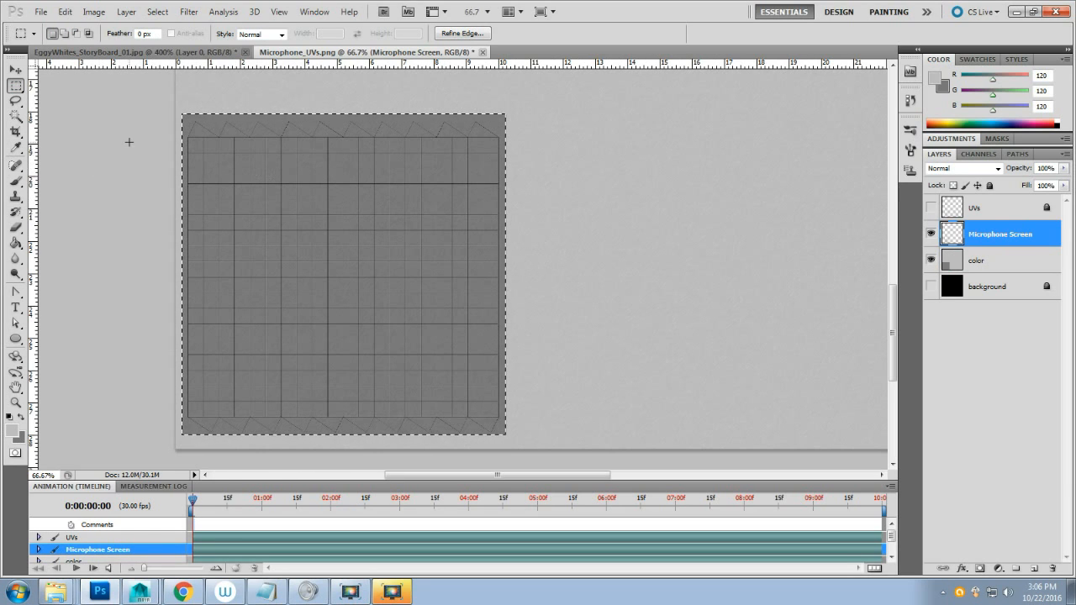
pyautogui.click(94, 12)
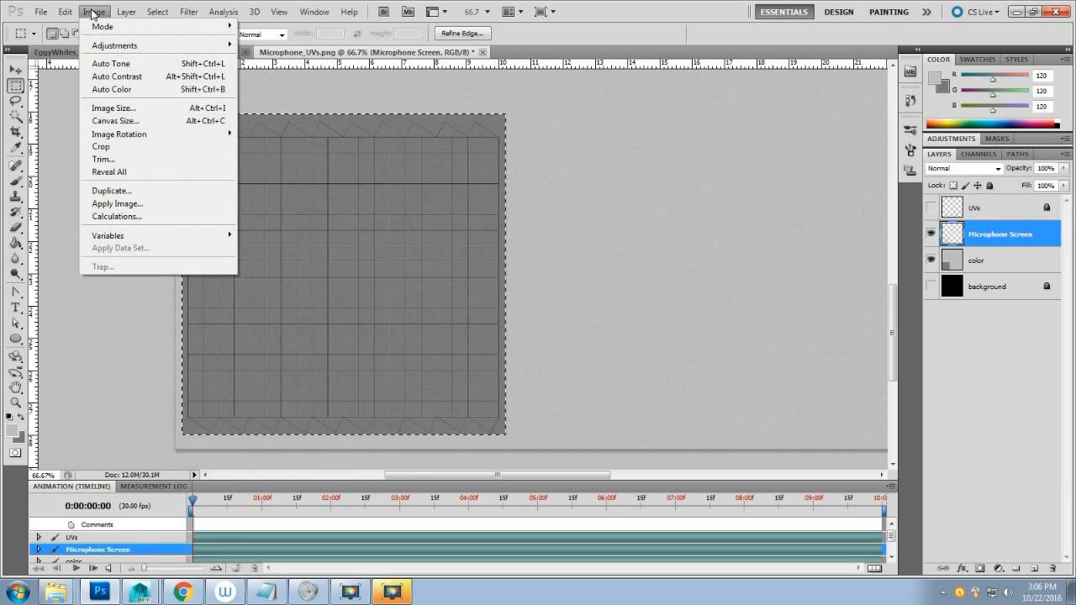
pyautogui.moveTo(123, 49)
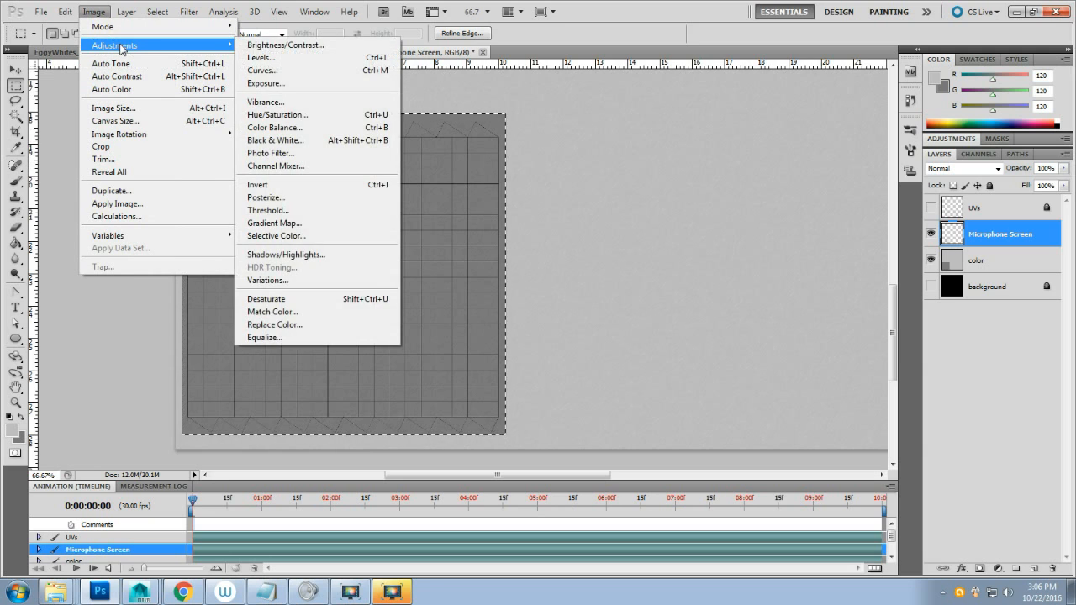
pyautogui.click(318, 59)
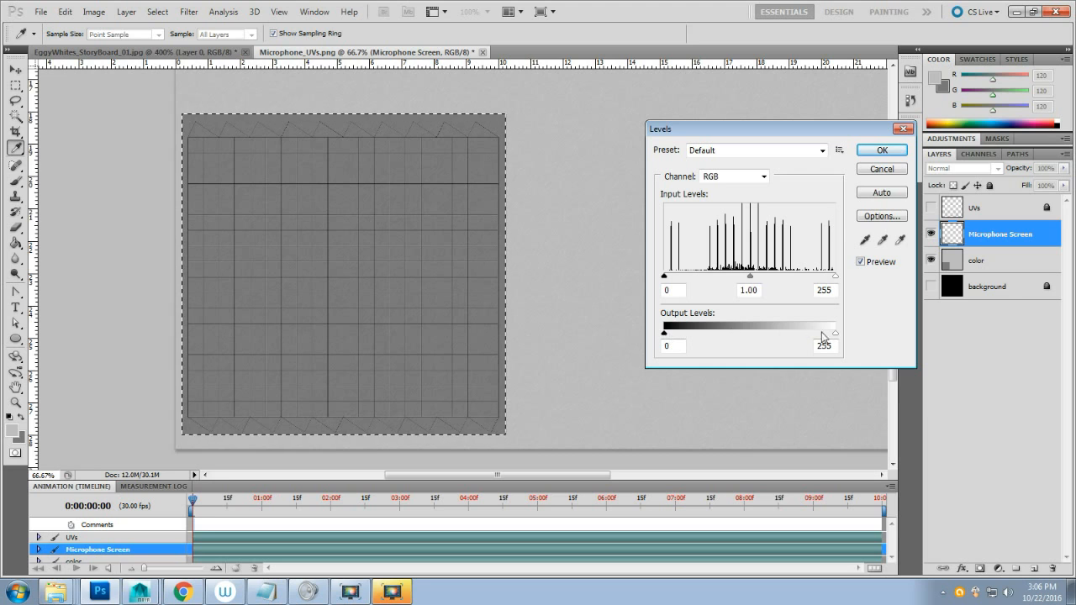
pyautogui.moveTo(837, 338); pyautogui.dragTo(625, 339)
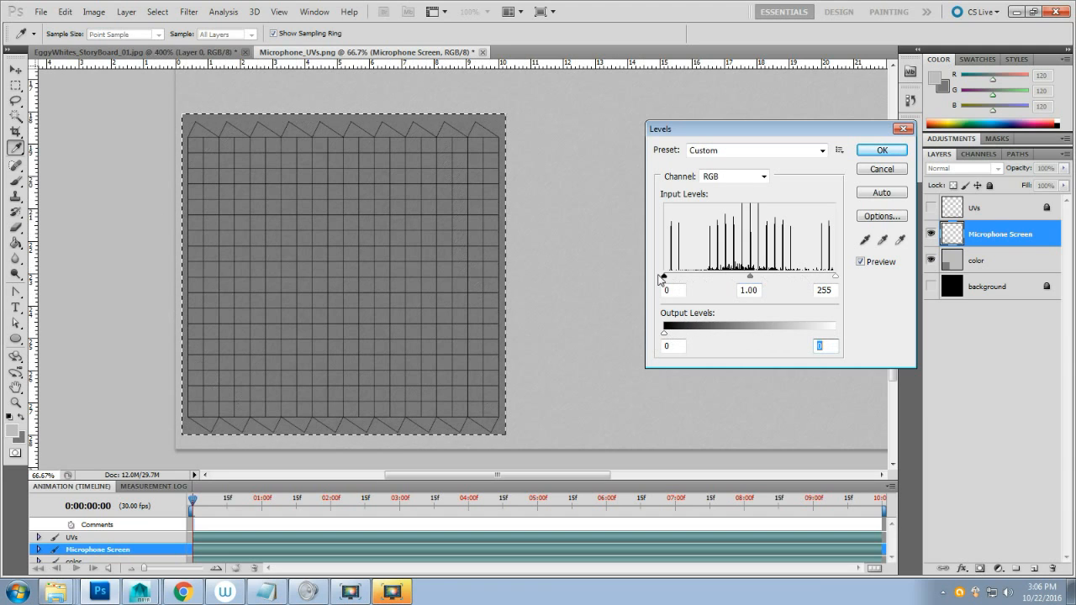
pyautogui.moveTo(665, 277); pyautogui.dragTo(860, 275)
pyautogui.click(866, 152)
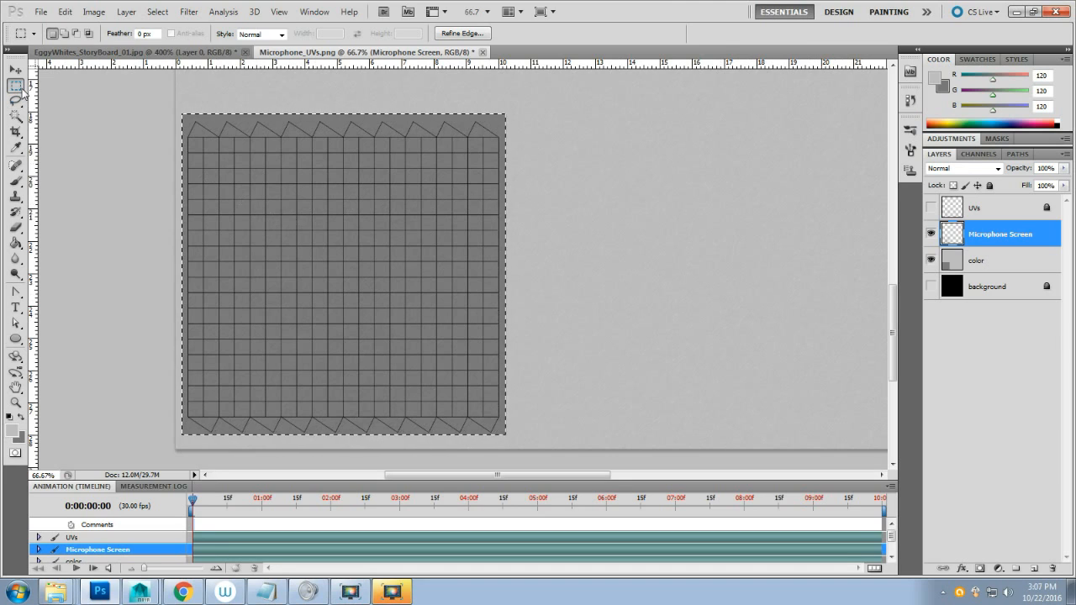
pyautogui.hotkey('ctrl', 'd')
# Start saving the document as a Photoshop file in the Texture Maps folder inside 3D Modeling.
pyautogui.hotkey('ctrl', '-')
pyautogui.hotkey('ctrl', '-')
pyautogui.hotkey('ctrl', '-')
pyautogui.hotkey('ctrl', '-')
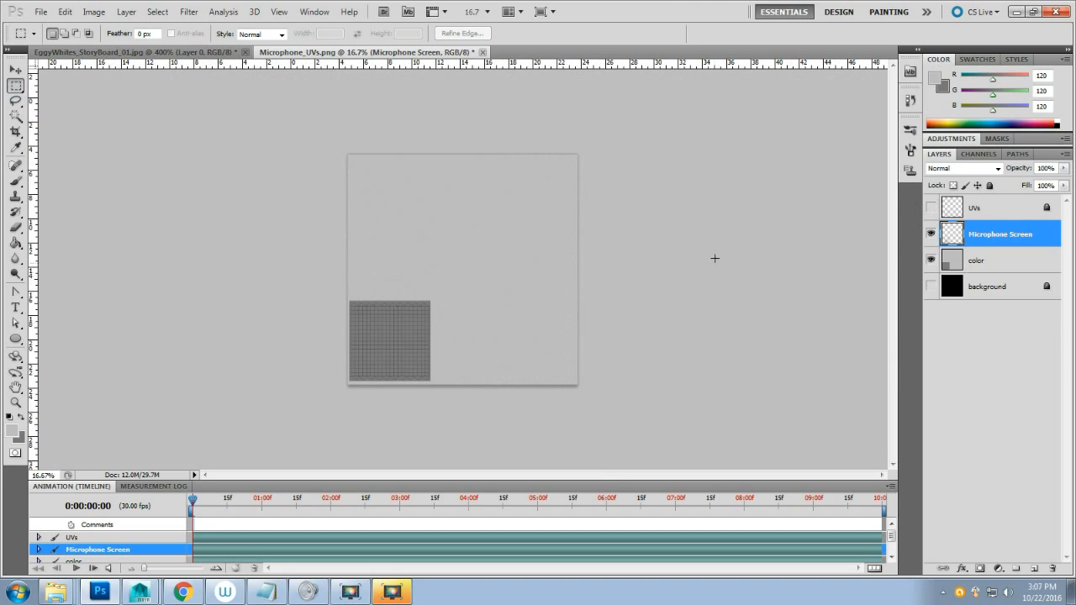
pyautogui.click(40, 12)
pyautogui.click(127, 217)
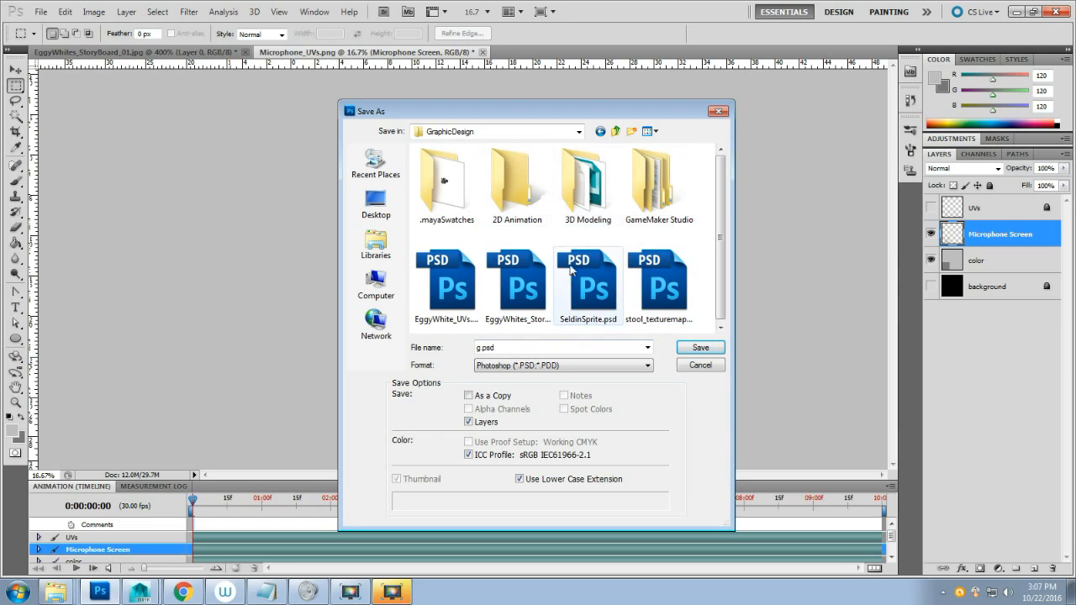
pyautogui.doubleClick(573, 187)
pyautogui.doubleClick(467, 257)
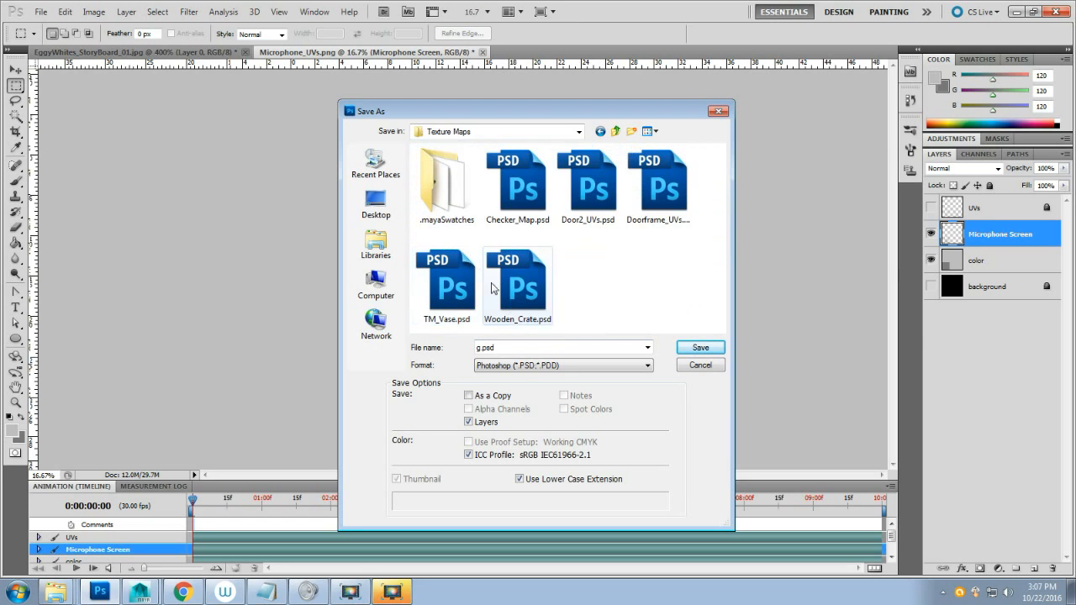
# Name the Photoshop file T_microphone_texturemap and save it with its layers.
pyautogui.doubleClick(530, 348)
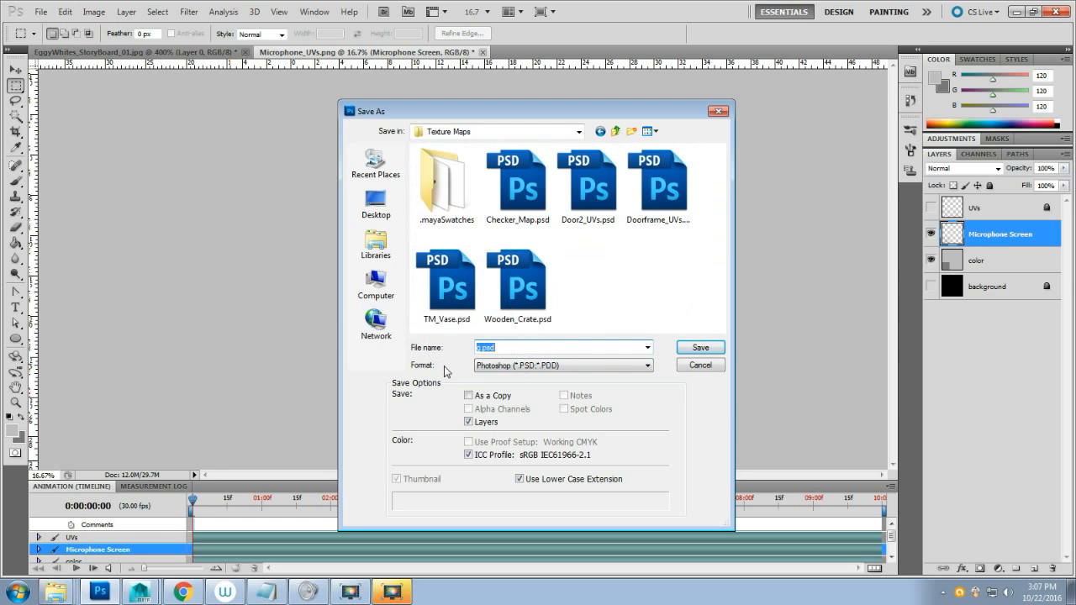
pyautogui.write('T_microphone_texturemap_D')
pyautogui.press('Tab')
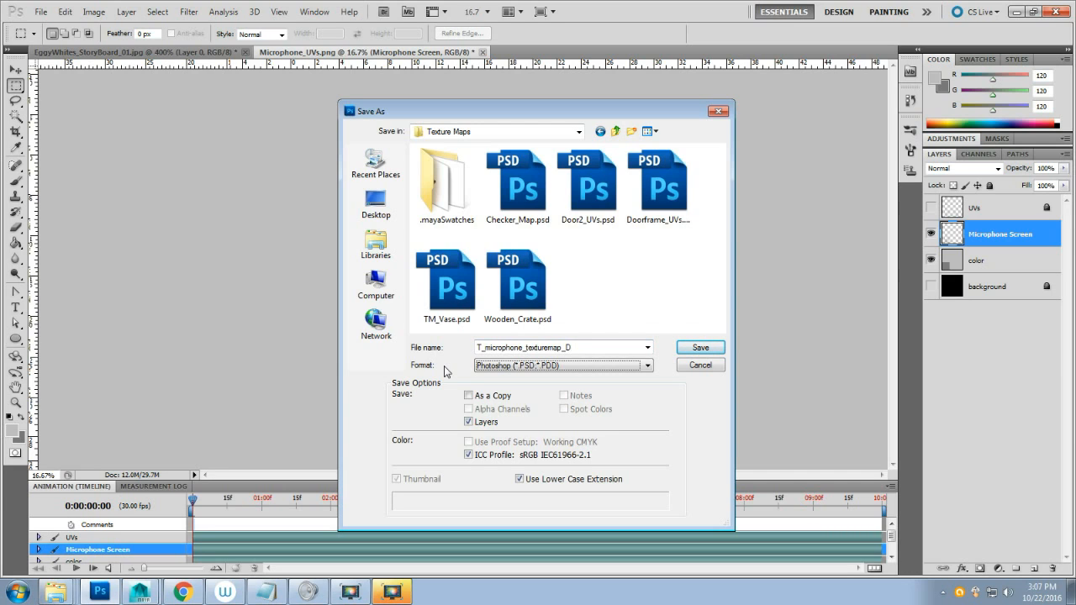
pyautogui.click(593, 349)
pyautogui.click(593, 349)
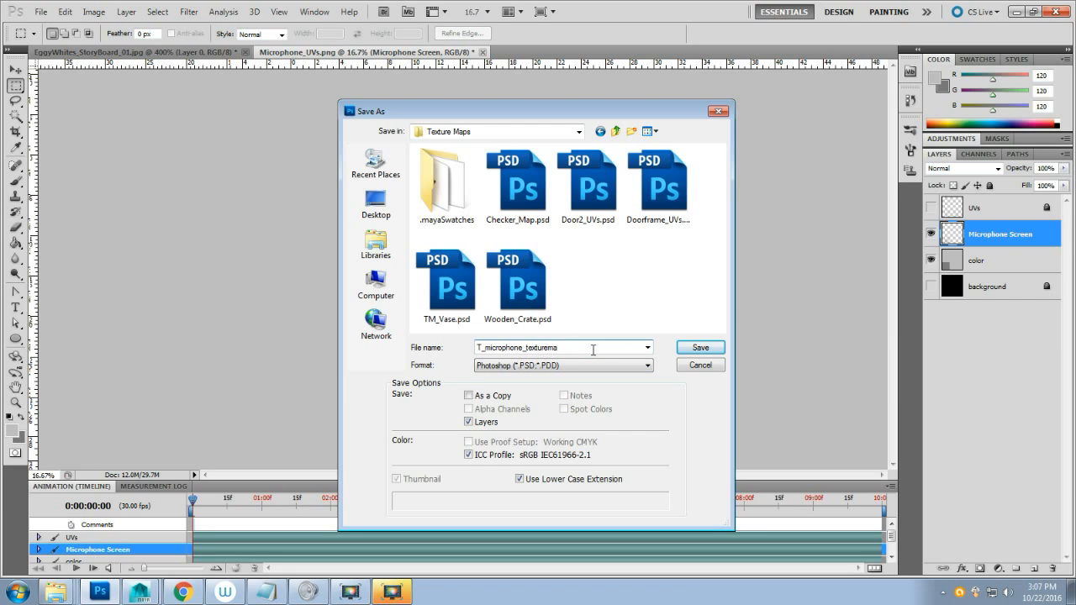
pyautogui.click(698, 349)
pyautogui.click(685, 187)
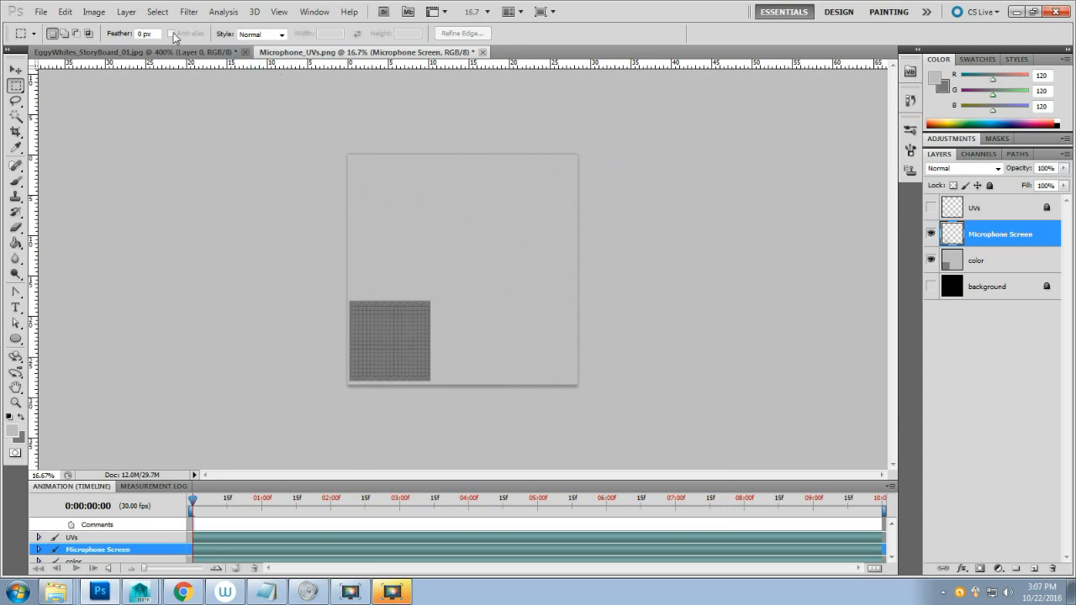
# Start saving a copy of the texture in Targa format in the Texture Maps folder.
pyautogui.click(43, 12)
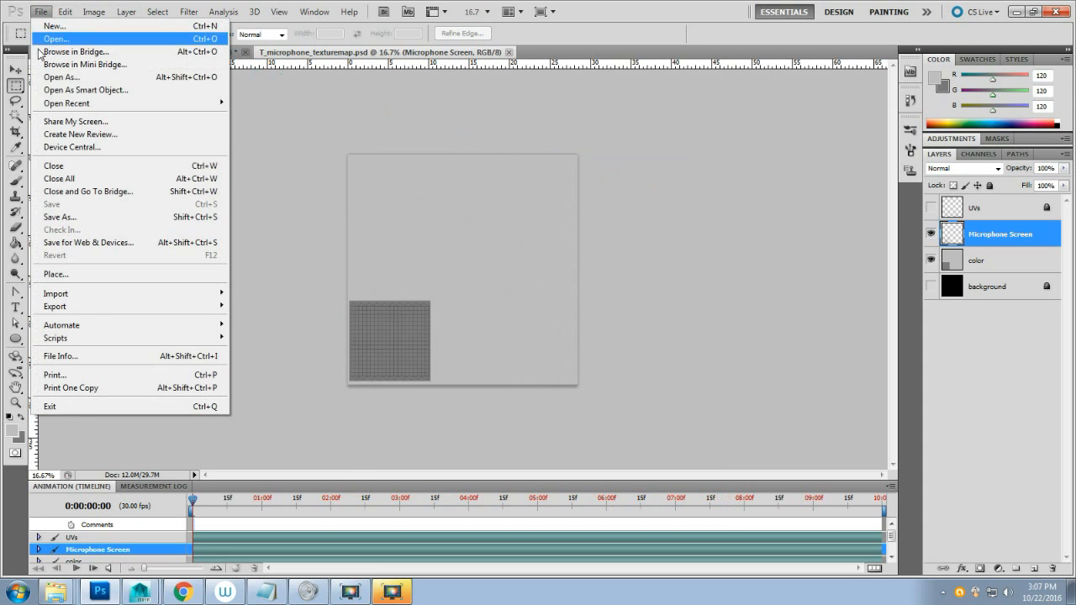
pyautogui.click(99, 220)
pyautogui.click(601, 365)
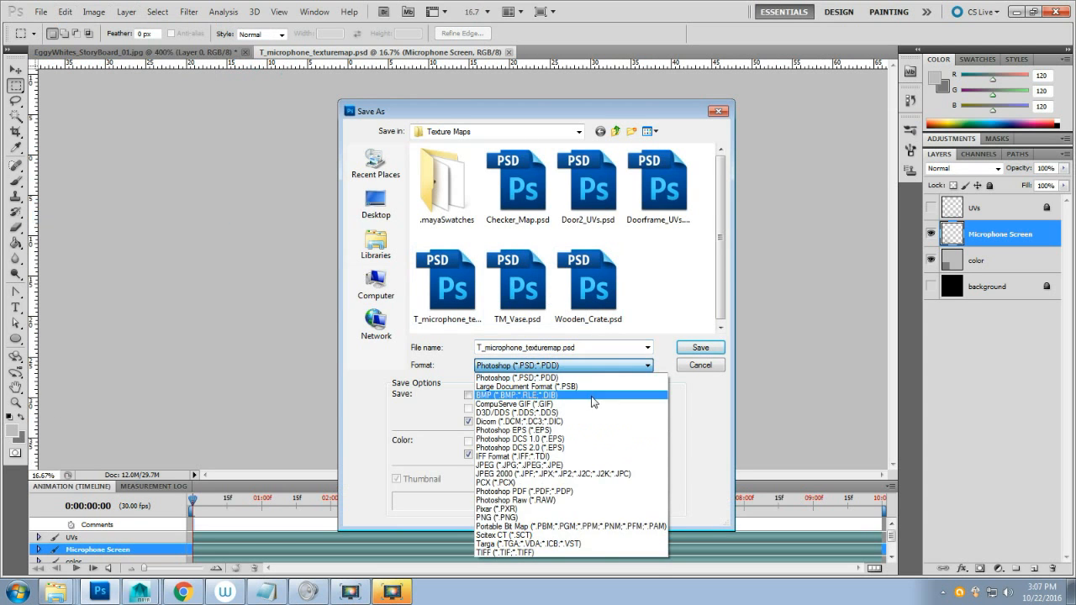
pyautogui.click(586, 544)
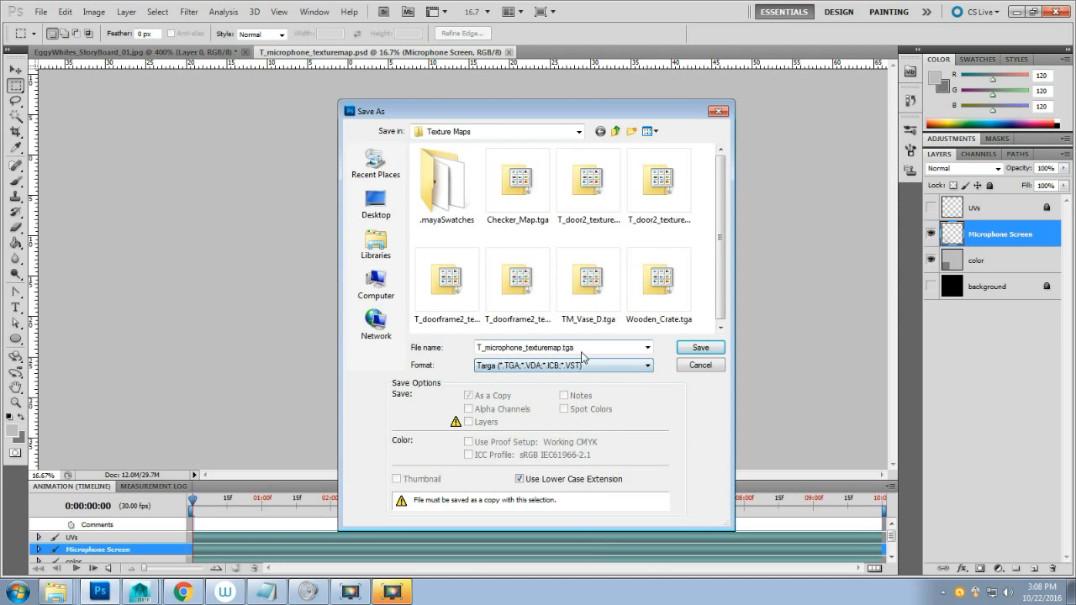
# Name the Targa copy T_microphone_texturemap_D.tga and save it at 24 bits/pixel.
pyautogui.click(594, 348)
pyautogui.click(593, 348)
pyautogui.press('Left')
pyautogui.press('Left')
pyautogui.press('Left')
pyautogui.press('Left')
pyautogui.write('_D')
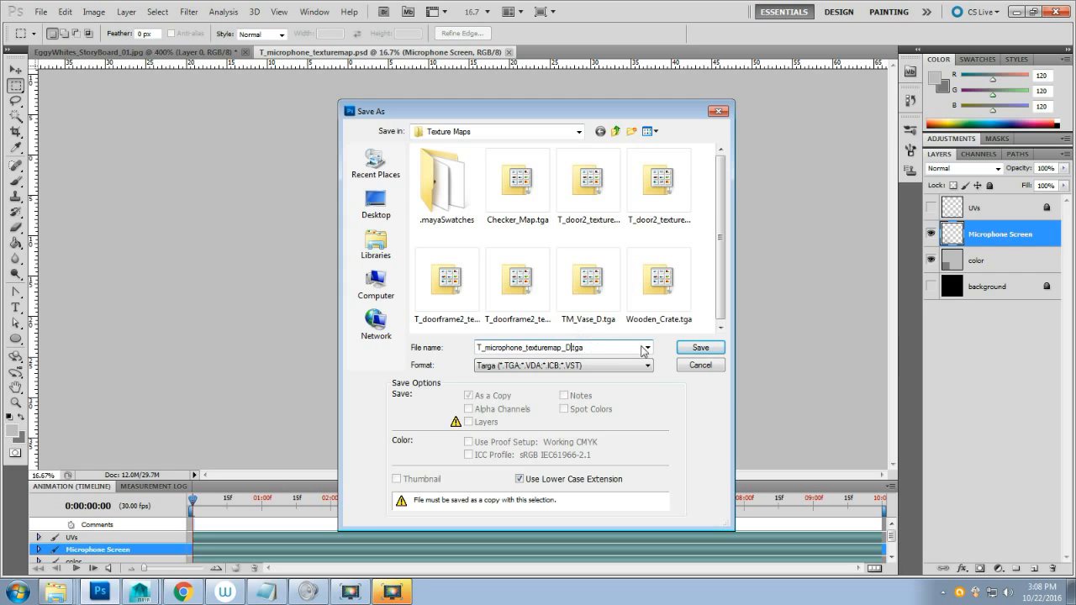
pyautogui.click(692, 350)
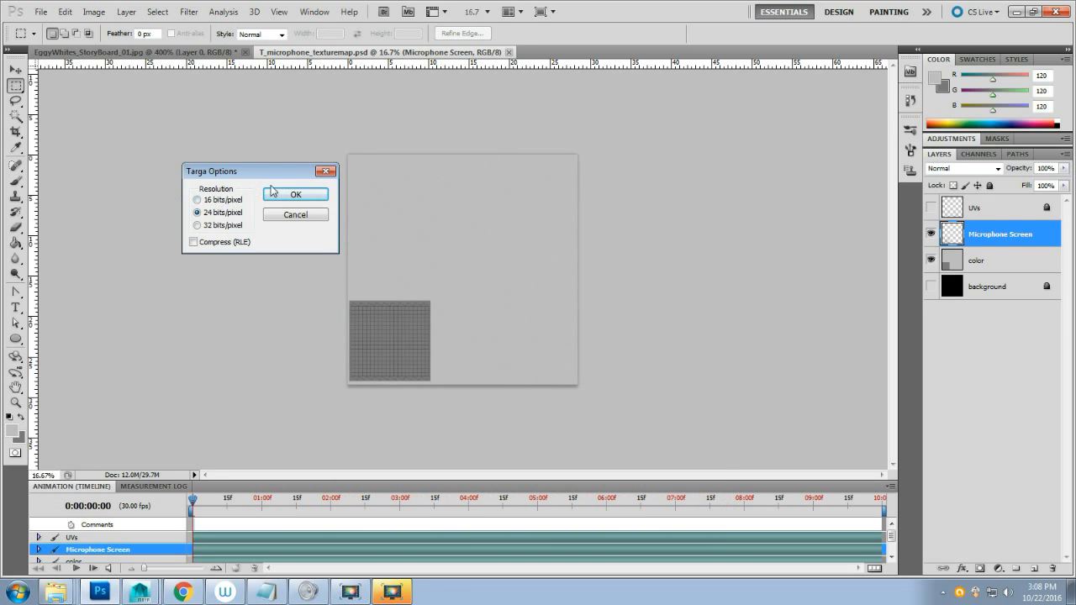
pyautogui.click(270, 198)
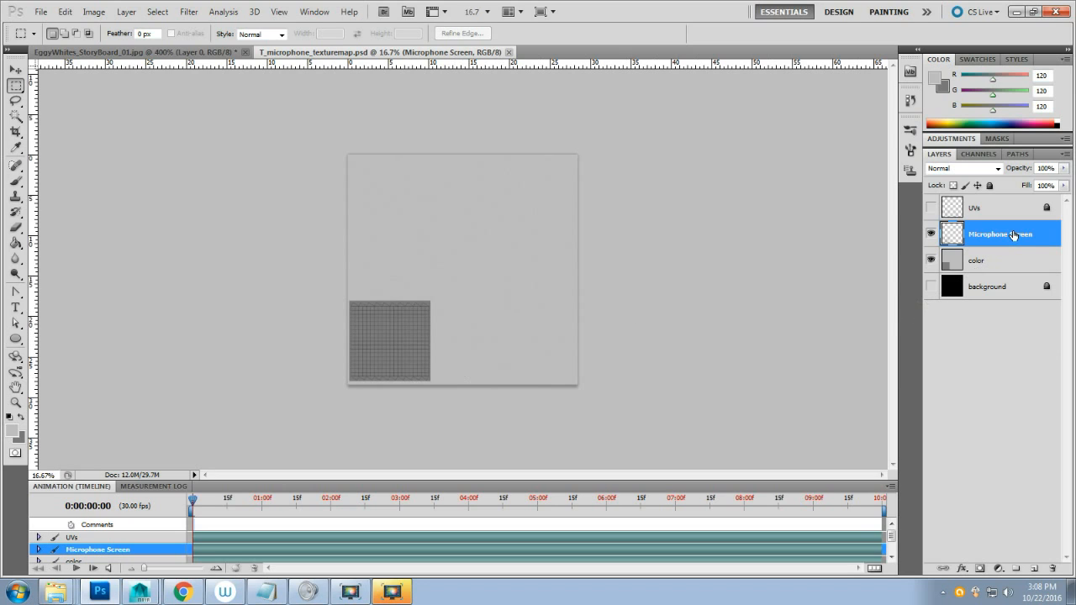
# Select the Microphone Screen and color layers together and create a new layer group above them.
pyautogui.keyDown('shift'); pyautogui.click(999, 261); pyautogui.keyUp('shift')
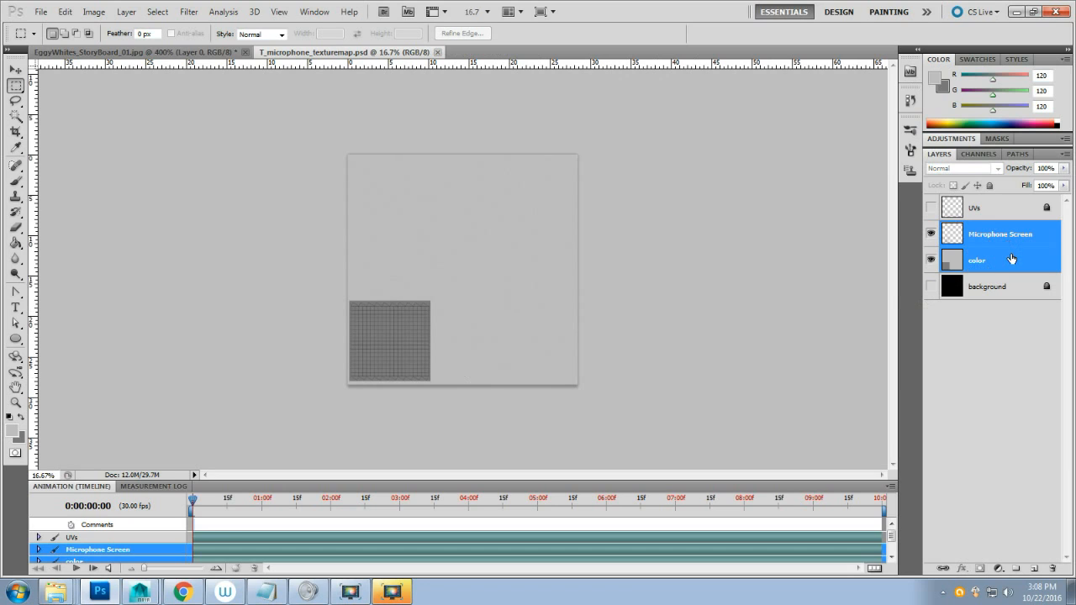
pyautogui.click(1011, 259)
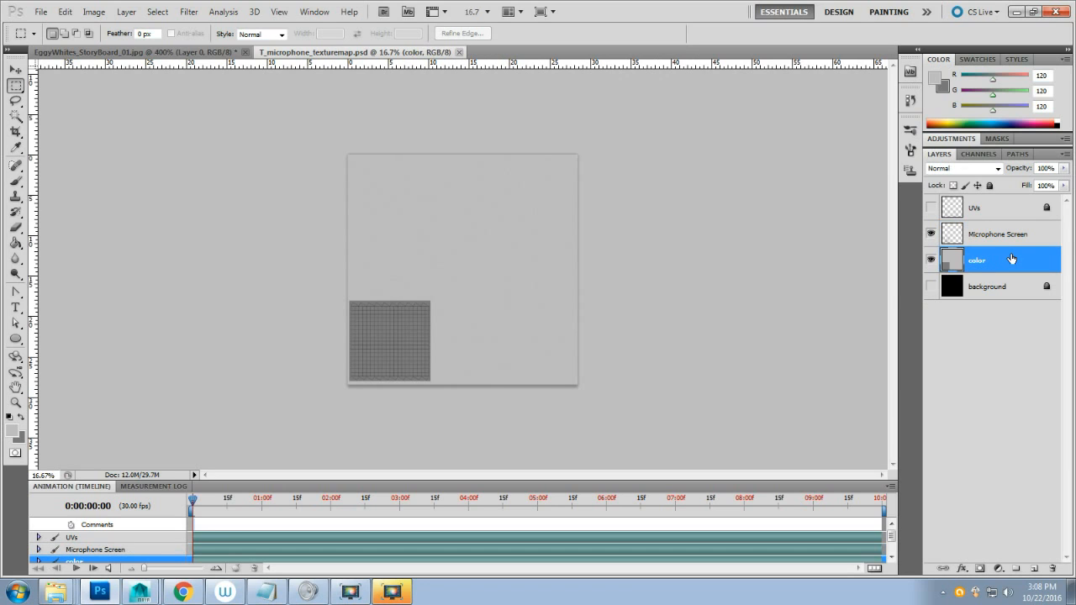
pyautogui.click(931, 261)
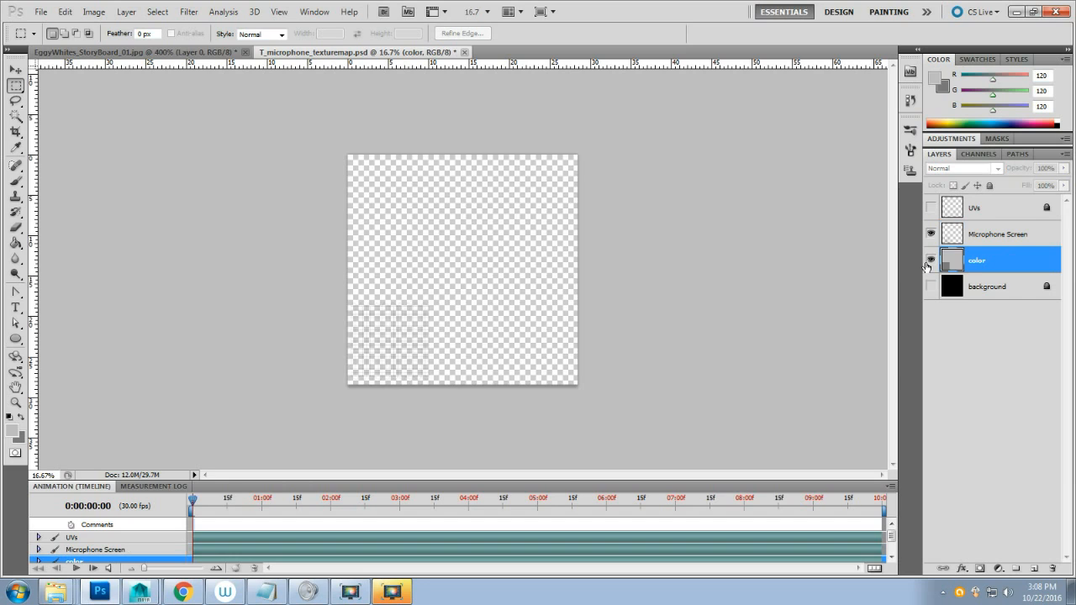
pyautogui.click(931, 261)
pyautogui.keyDown('shift'); pyautogui.click(1009, 243); pyautogui.keyUp('shift')
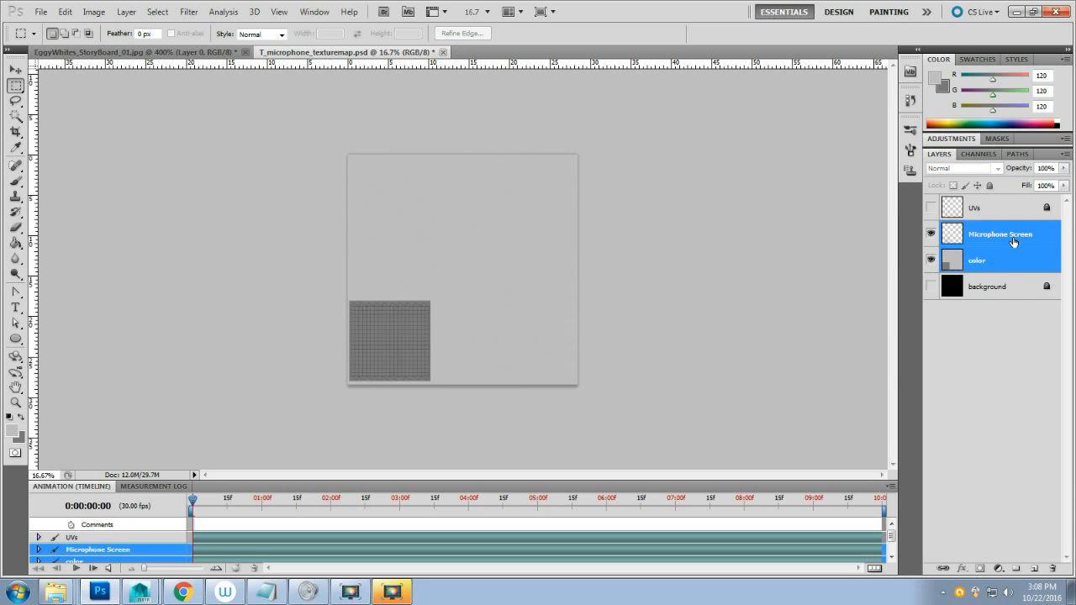
pyautogui.click(1017, 569)
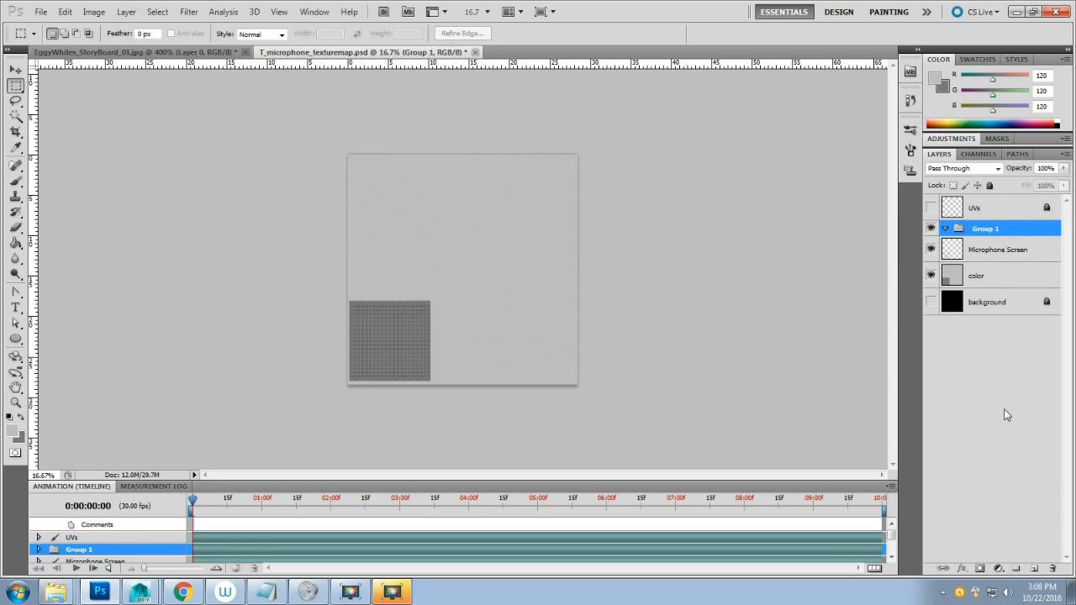
# Rename the new layer group as microphone diffuse.
pyautogui.doubleClick(994, 238)
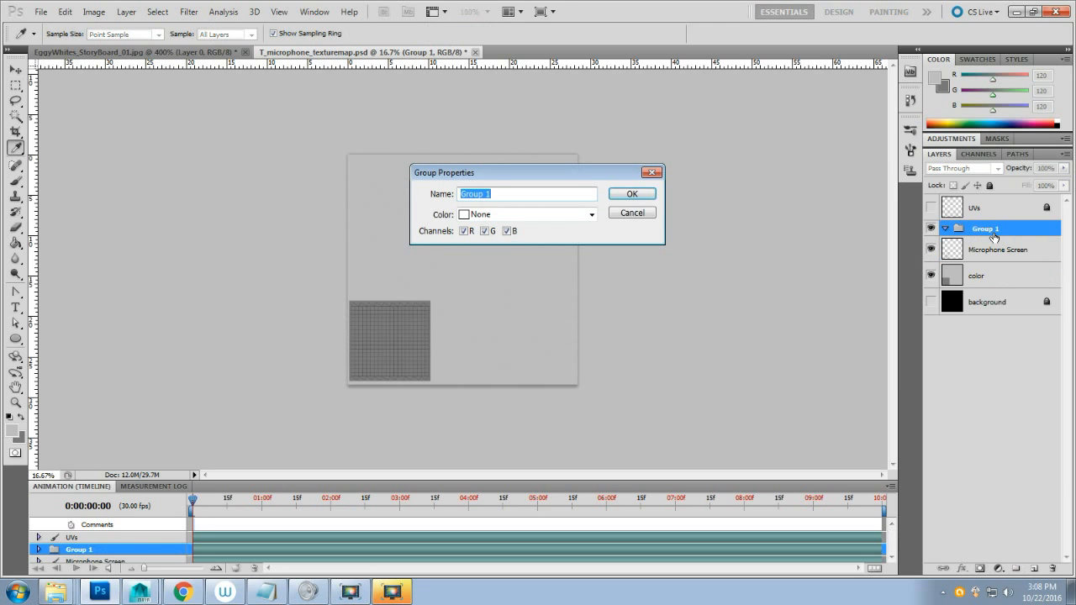
pyautogui.write('microphon')
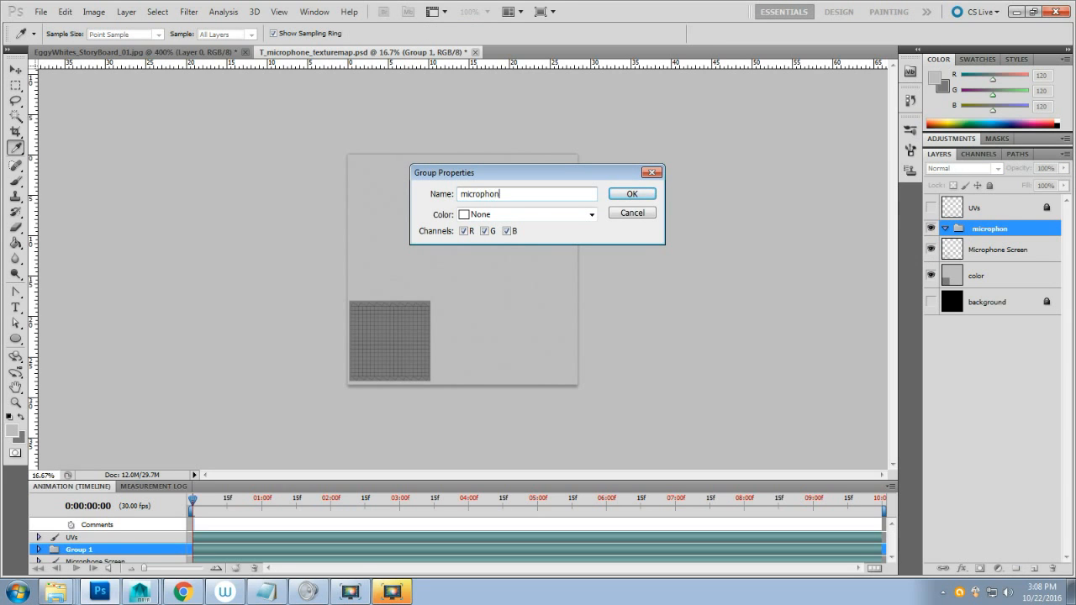
pyautogui.write('e diffuse')
pyautogui.press('Return')
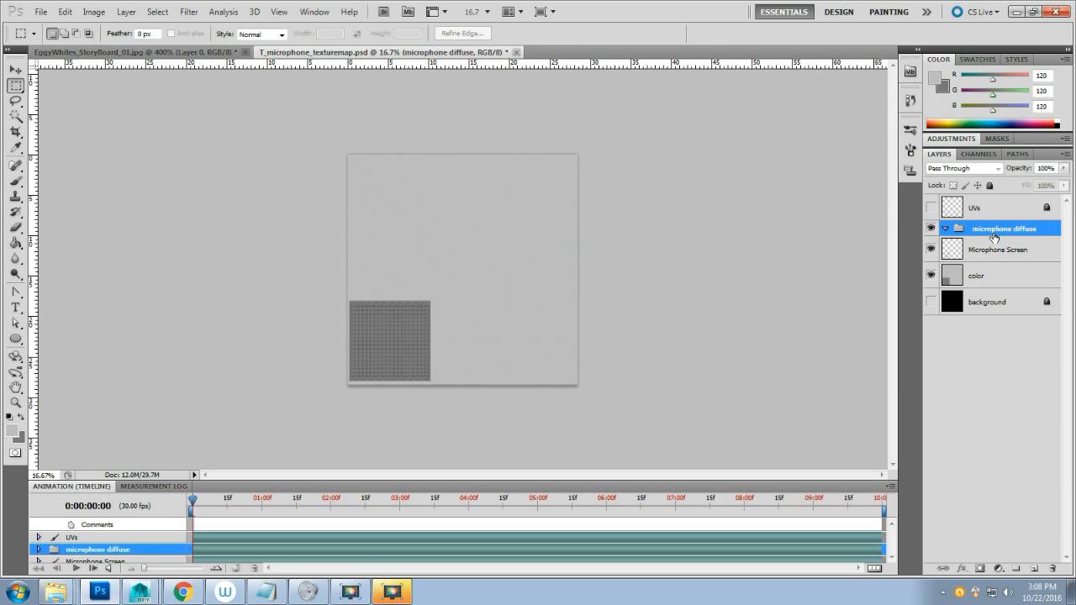
# Move the Microphone Screen and color layers into the microphone diffuse group and collapse the group.
pyautogui.click(995, 279)
pyautogui.keyDown('shift'); pyautogui.click(1003, 252); pyautogui.keyUp('shift')
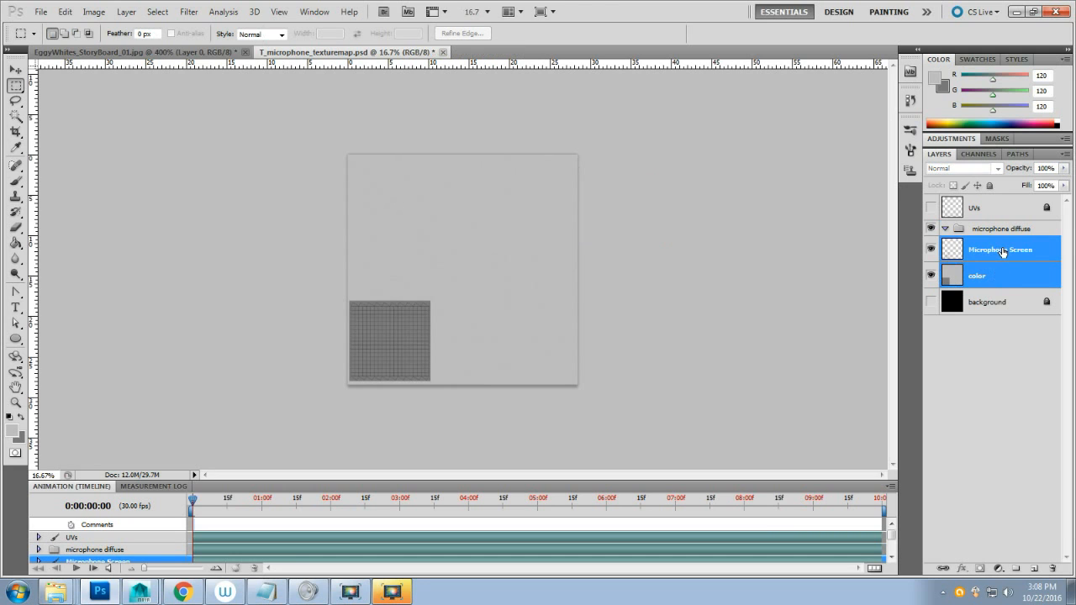
pyautogui.moveTo(1002, 252); pyautogui.dragTo(1001, 232)
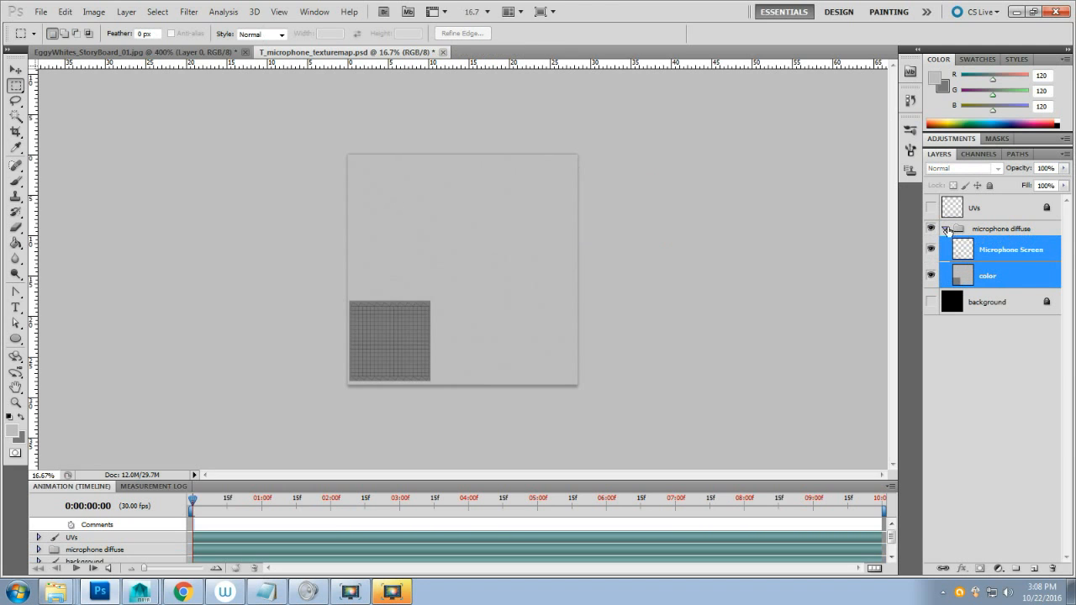
pyautogui.click(946, 229)
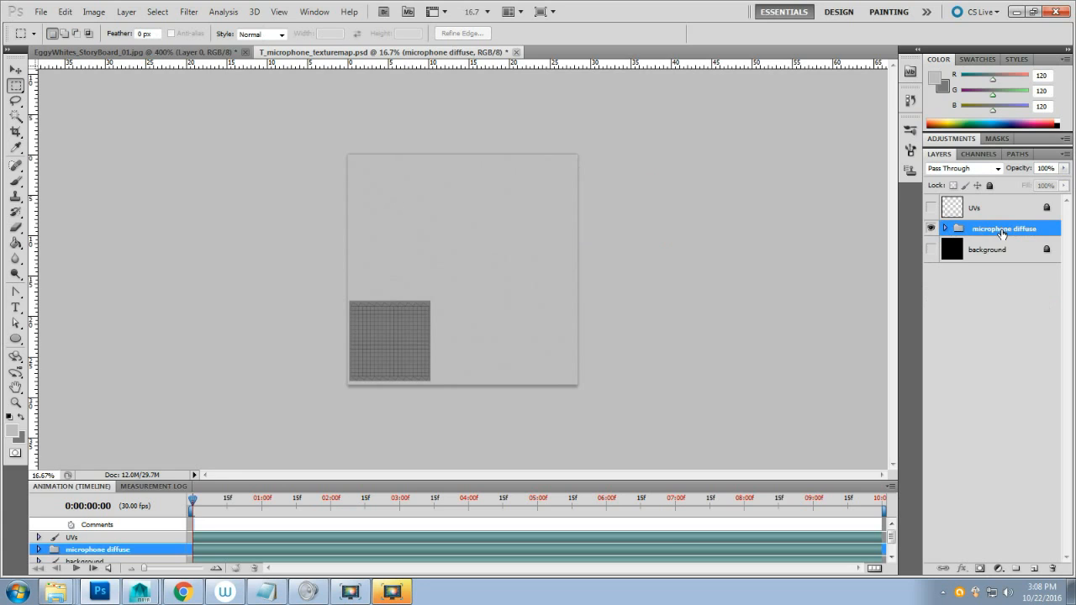
# Duplicate the microphone diffuse group below the background layer, hide the original group, and merge the copy into a single layer.
pyautogui.keyDown('alt'); pyautogui.moveTo(1002, 234); pyautogui.dragTo(1009, 285); pyautogui.keyUp('alt')
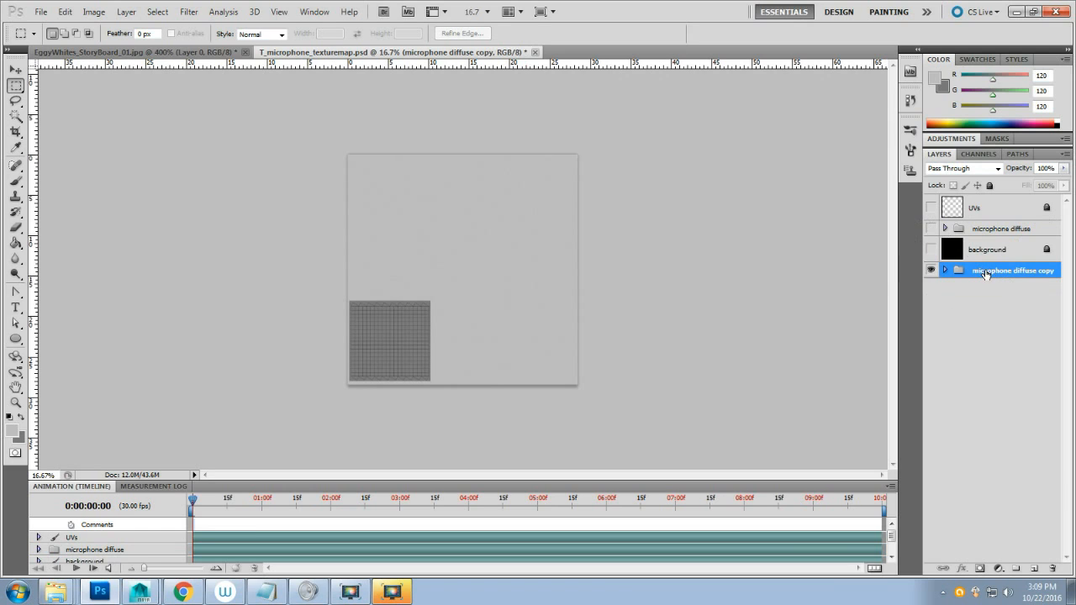
pyautogui.rightClick(994, 275)
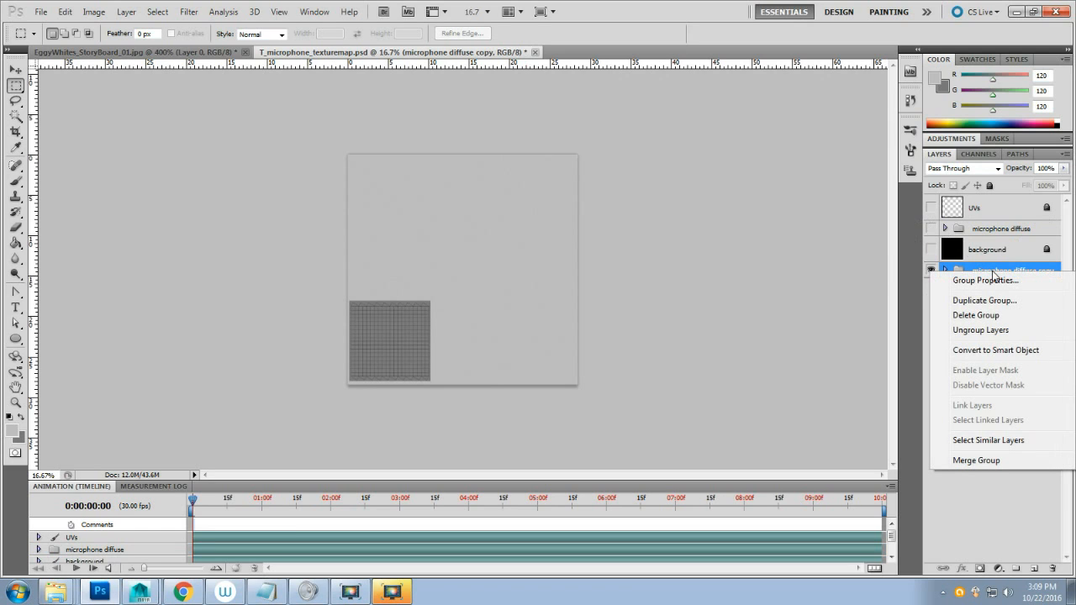
pyautogui.click(978, 461)
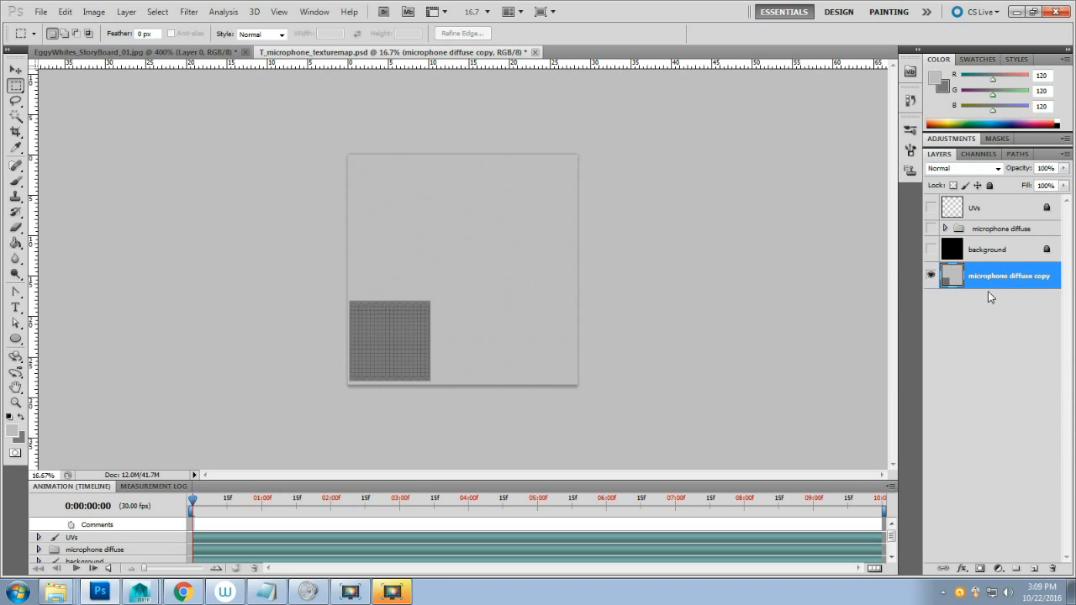
# Apply a Black & White adjustment with the Default preset to the microphone diffuse copy layer.
pyautogui.click(93, 12)
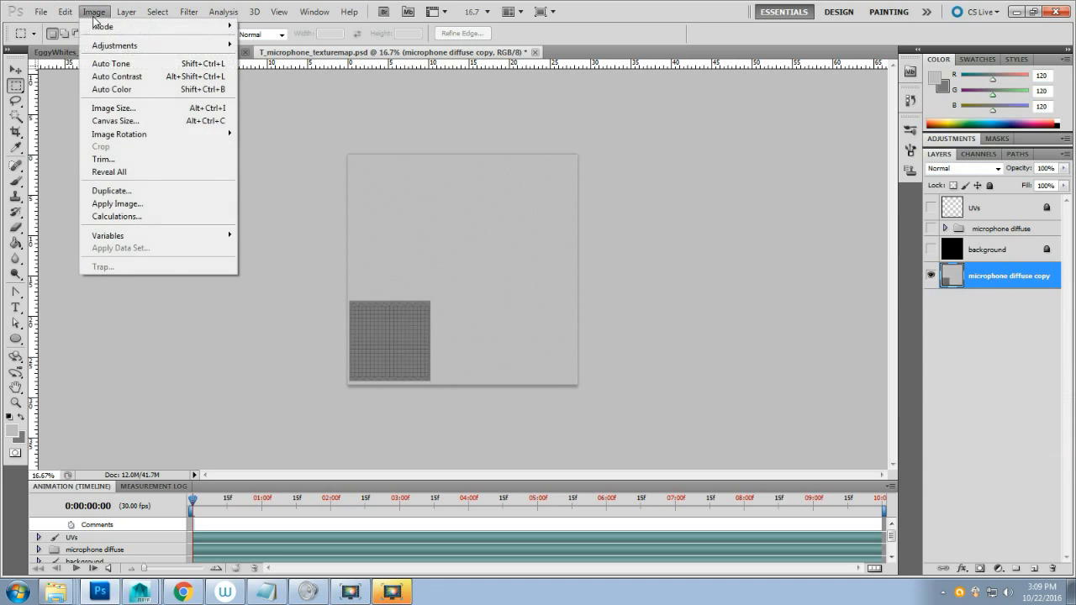
pyautogui.moveTo(130, 46)
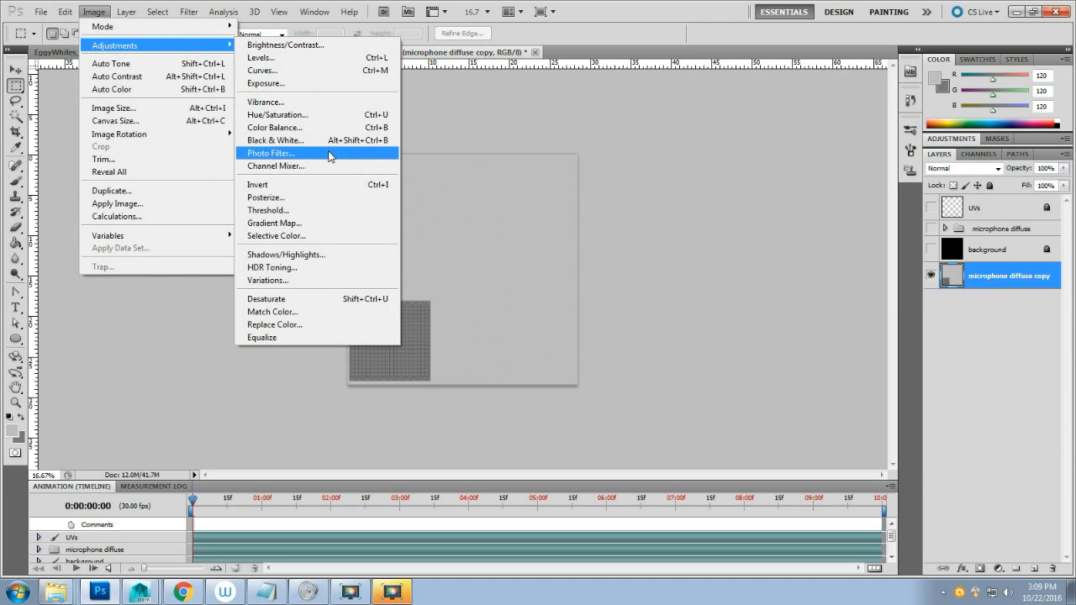
pyautogui.click(334, 140)
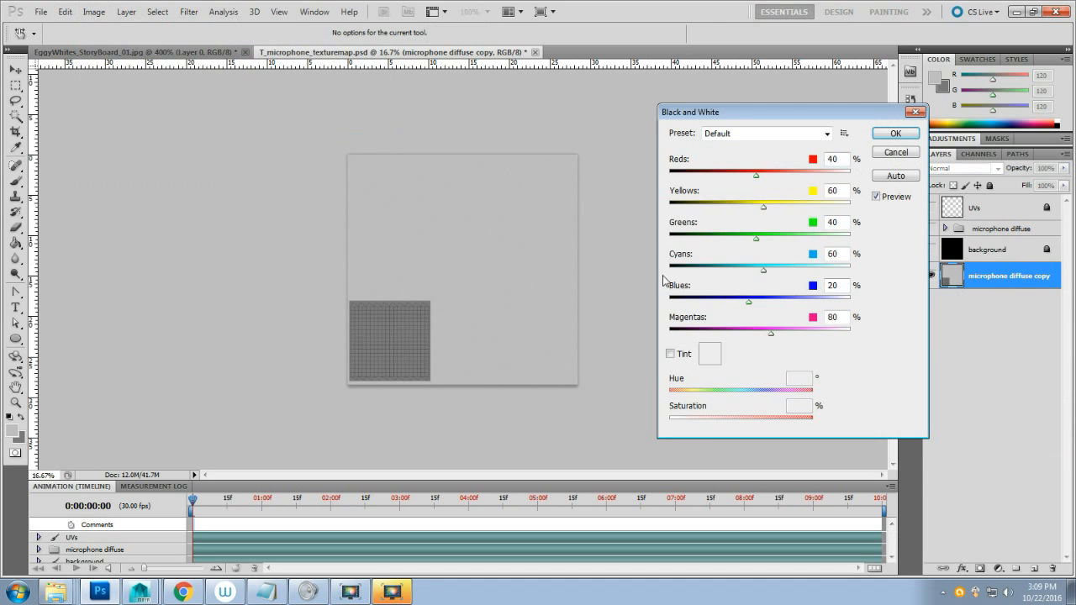
pyautogui.click(895, 134)
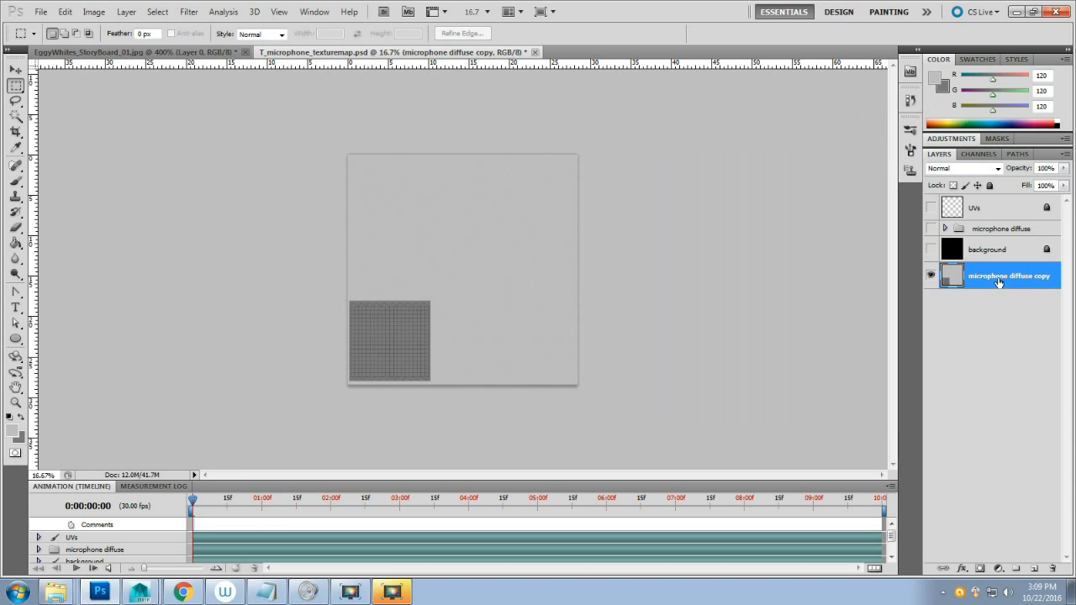
pyautogui.click(94, 12)
pyautogui.moveTo(114, 48)
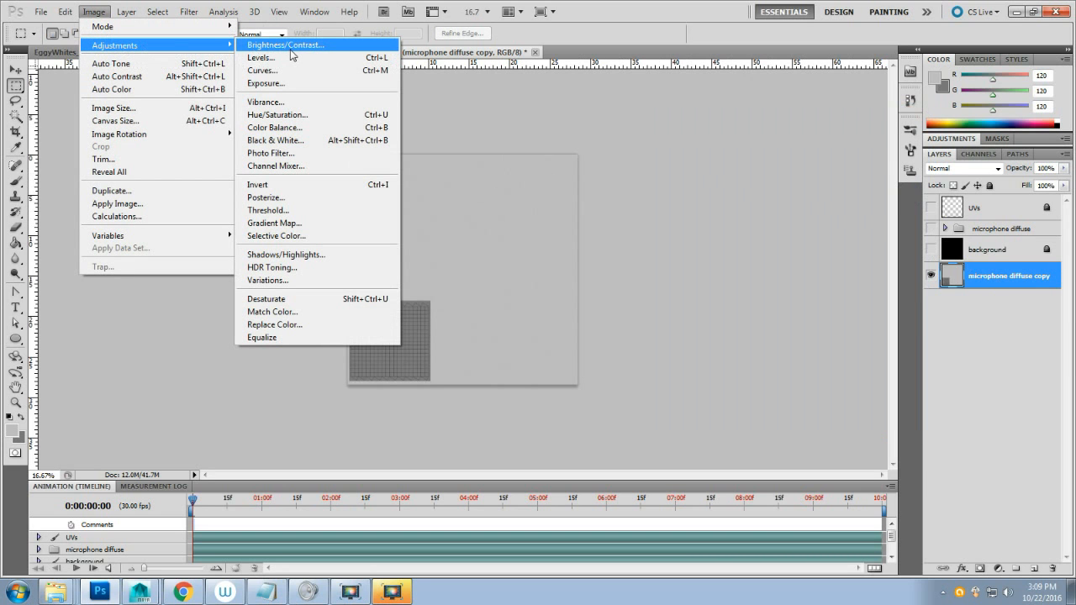
pyautogui.click(292, 57)
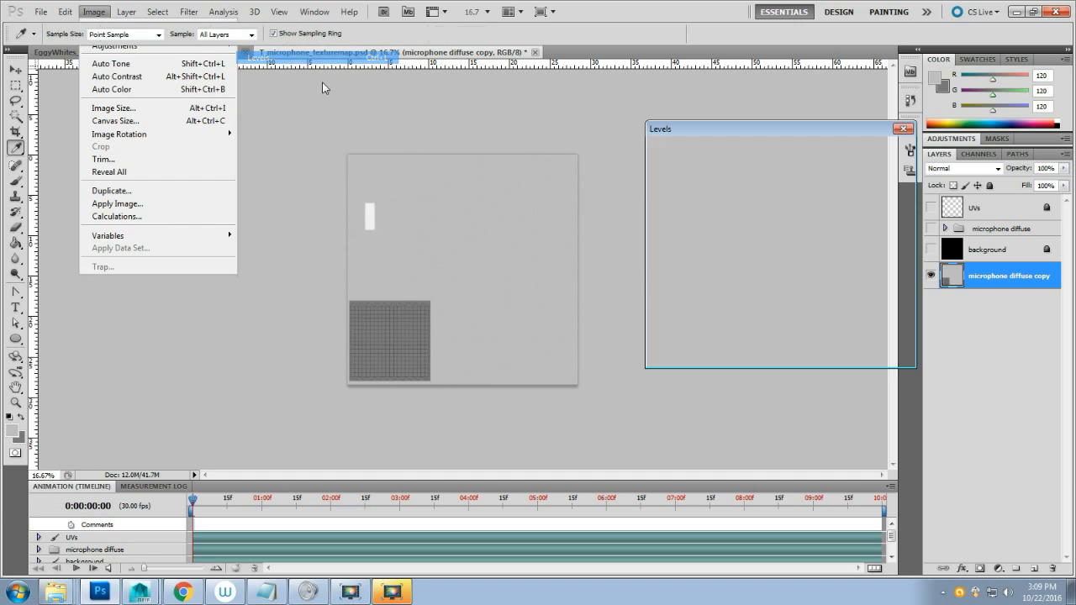
pyautogui.moveTo(664, 277); pyautogui.dragTo(708, 285)
pyautogui.moveTo(832, 281)
pyautogui.mouseDown()
pyautogui.moveTo(792, 281)
pyautogui.moveTo(826, 280)
pyautogui.mouseUp()
pyautogui.moveTo(710, 278); pyautogui.dragTo(700, 277)
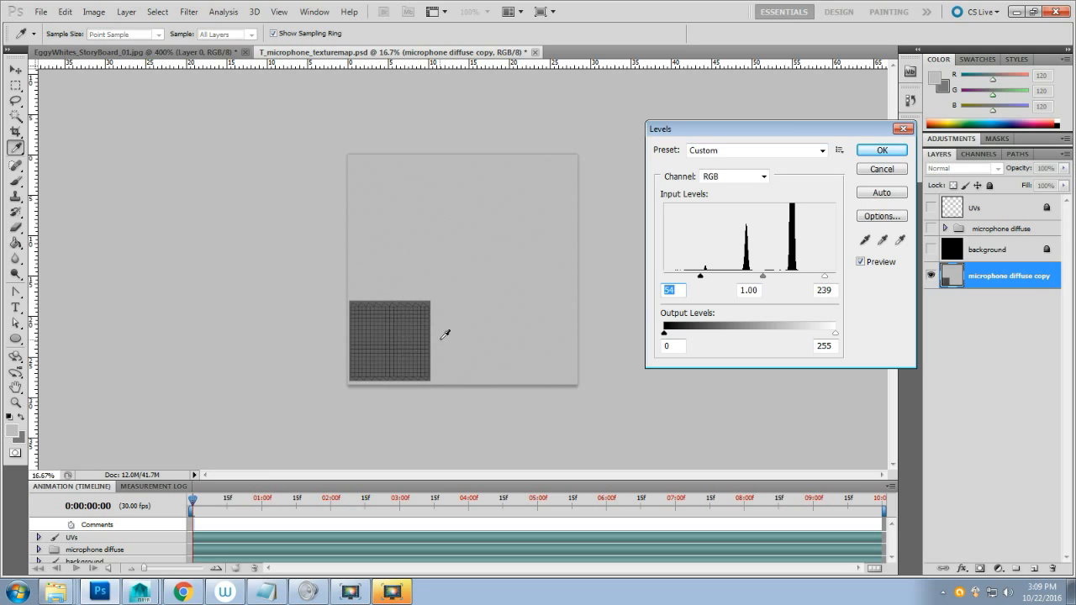
pyautogui.click(882, 169)
# Delete everything outside the dark grid square on the microphone diffuse copy layer using an inverted rectangular selection, and deselect.
pyautogui.press('m')
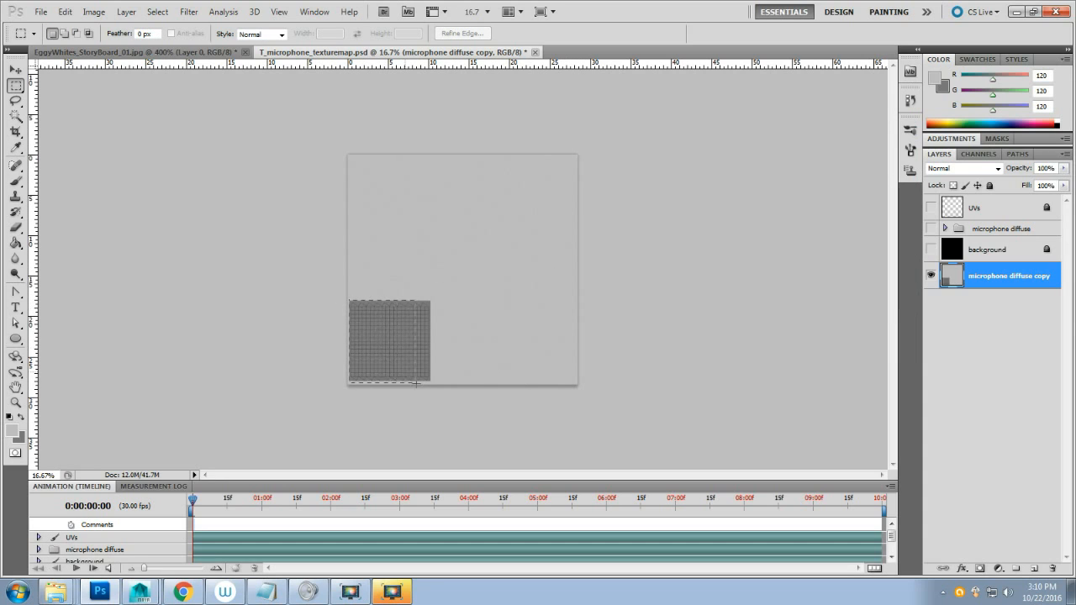
pyautogui.moveTo(431, 386); pyautogui.dragTo(432, 380)
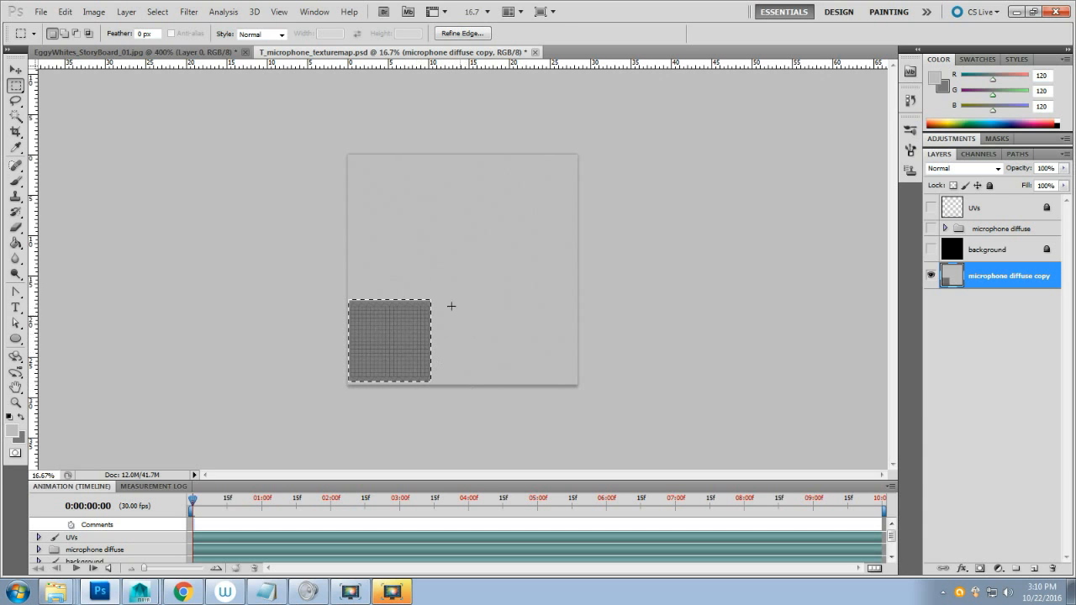
pyautogui.click(158, 12)
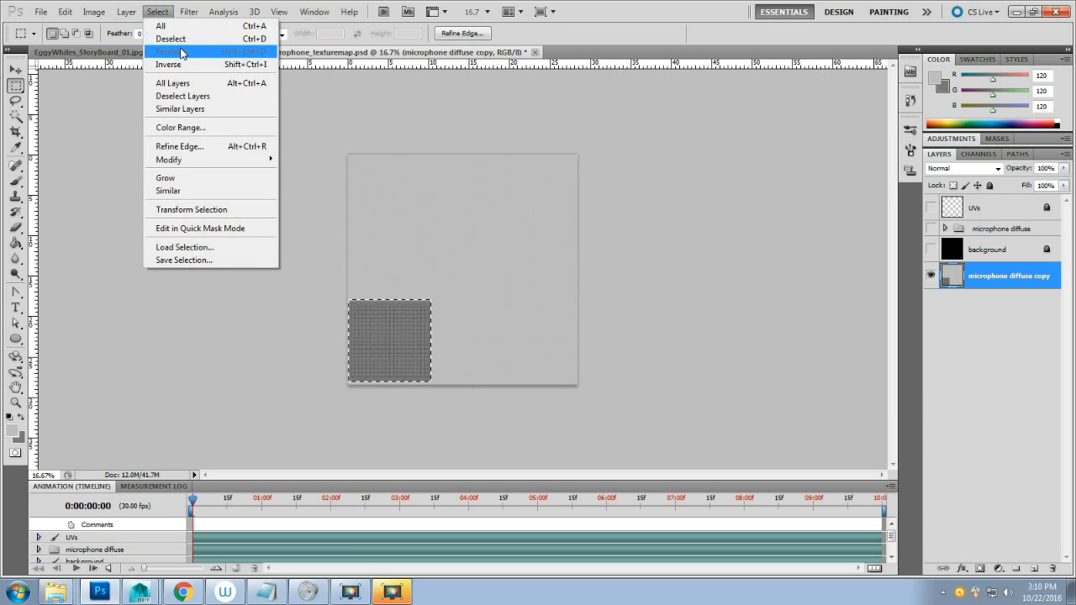
pyautogui.click(169, 65)
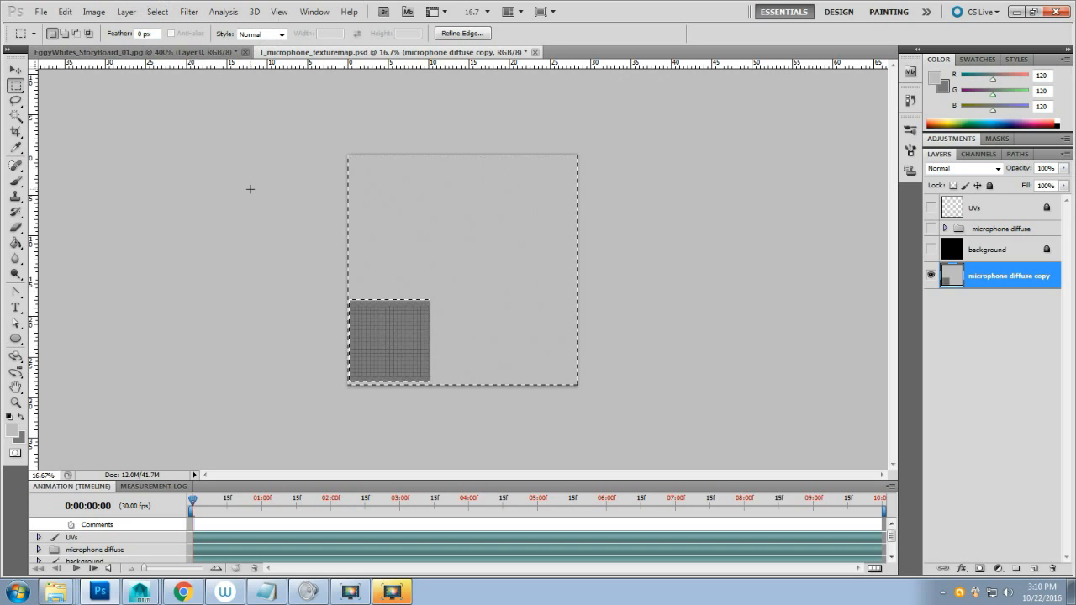
pyautogui.press('Delete')
pyautogui.hotkey('ctrl', 'd')
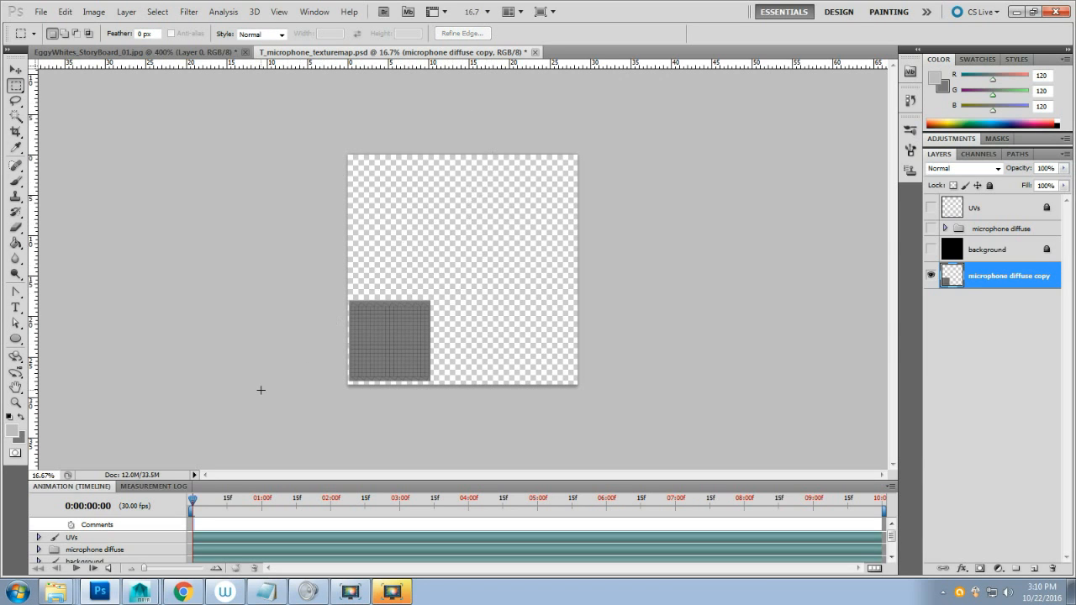
# Select the grid square with a rectangular marquee and invert its colors.
pyautogui.hotkey('ctrl', '+')
pyautogui.hotkey('ctrl', '+')
pyautogui.hotkey('ctrl', '+')
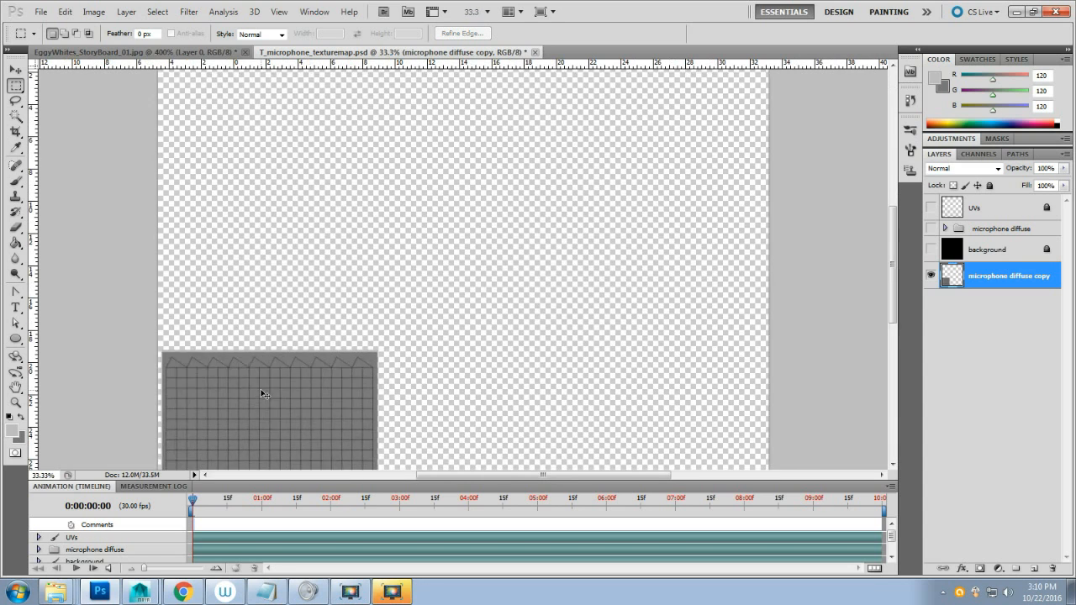
pyautogui.scroll(-5, 250, 385)
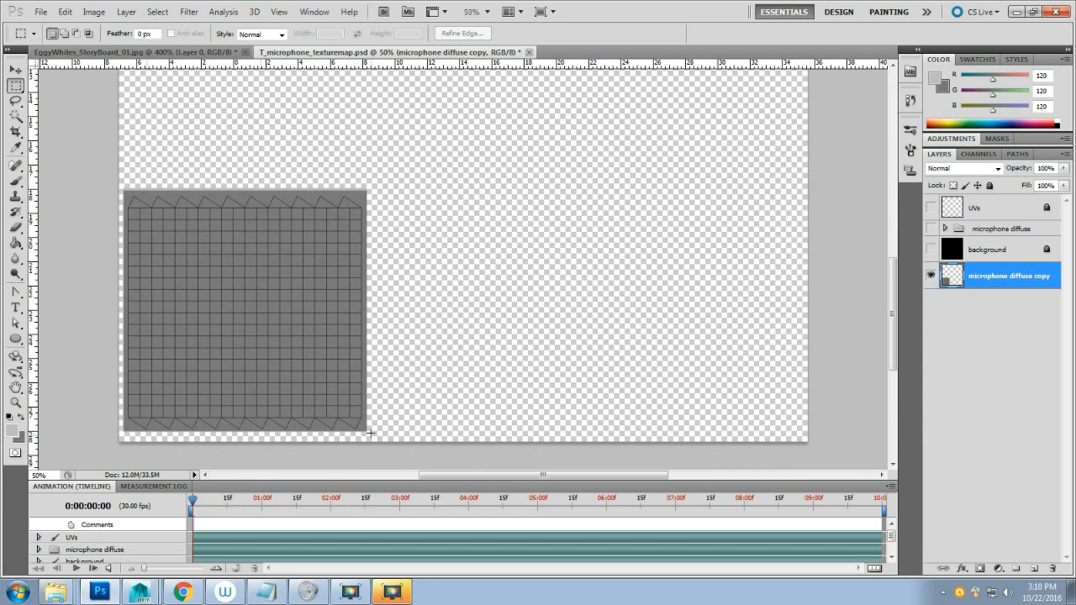
pyautogui.moveTo(150, 216); pyautogui.dragTo(113, 180)
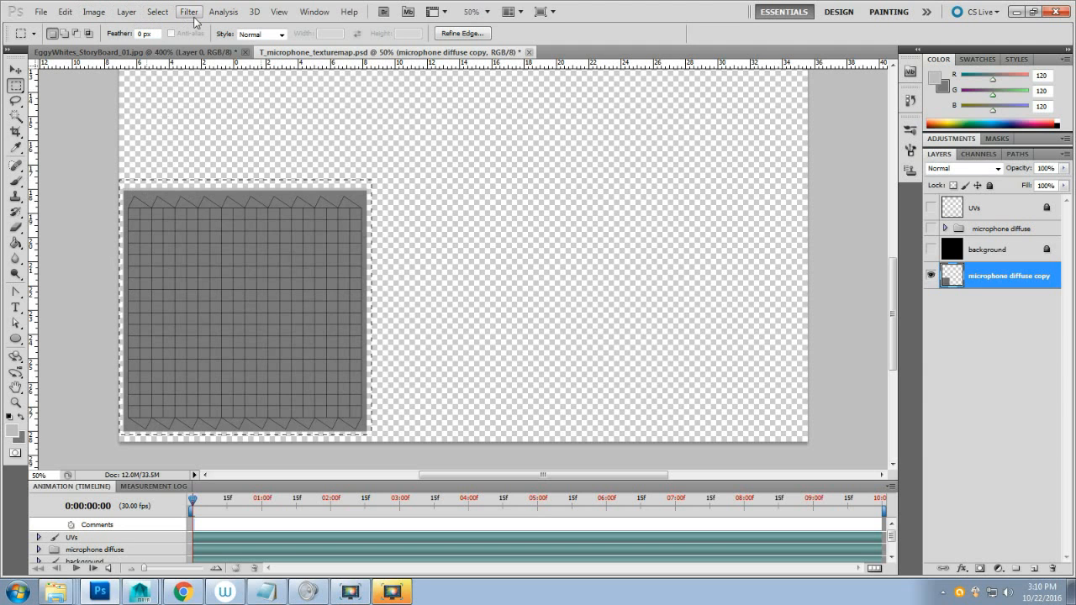
pyautogui.click(190, 12)
pyautogui.moveTo(144, 13)
pyautogui.moveTo(93, 12)
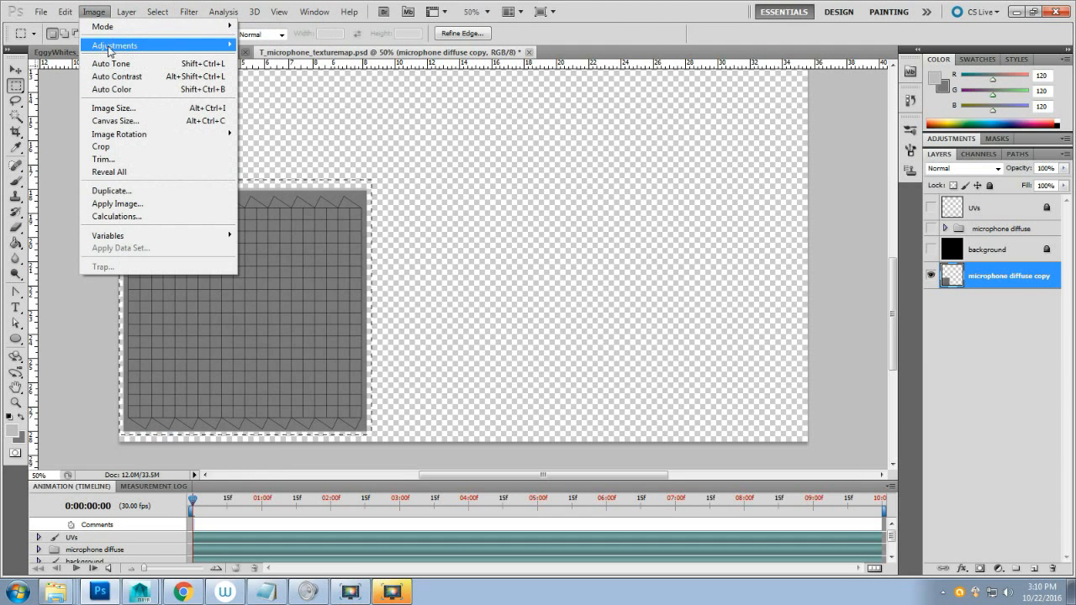
pyautogui.moveTo(217, 47)
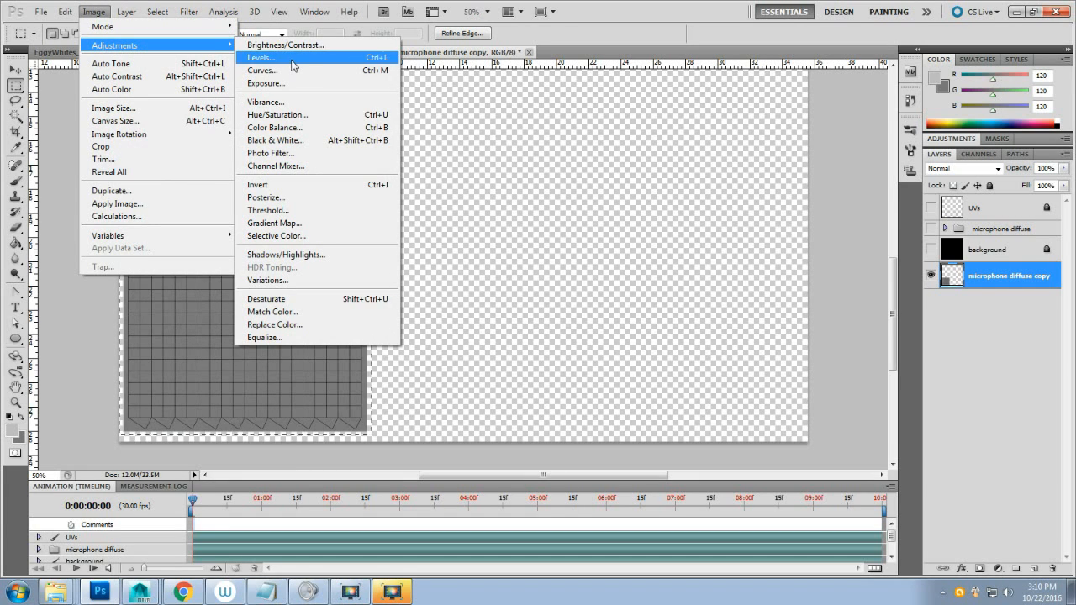
pyautogui.click(327, 185)
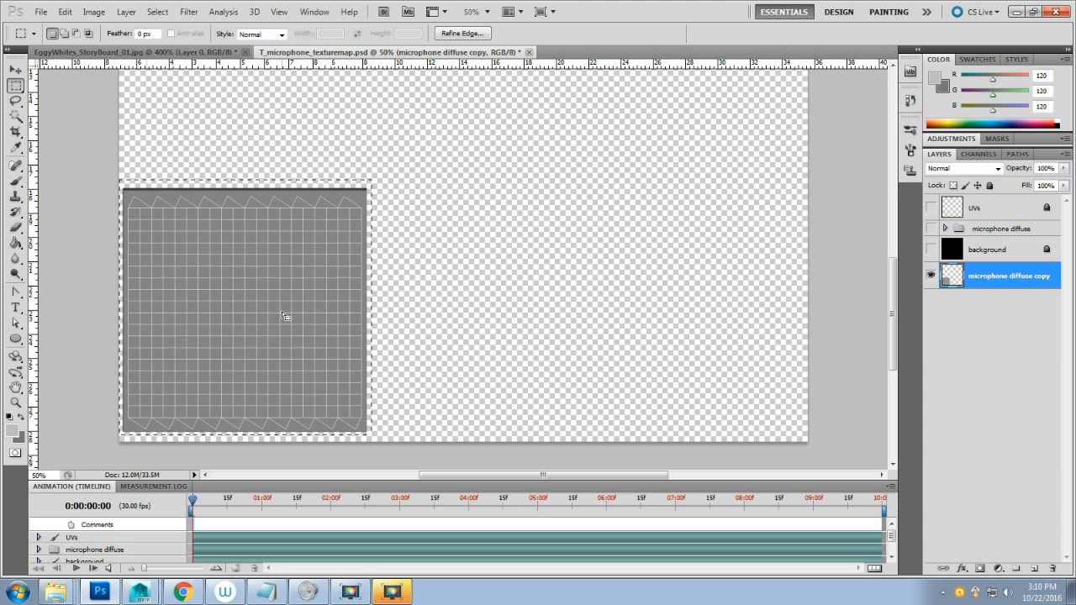
# Increase the grid's contrast with Levels, setting the black input to 113 and the white input to 177, and clear the selection.
pyautogui.click(93, 12)
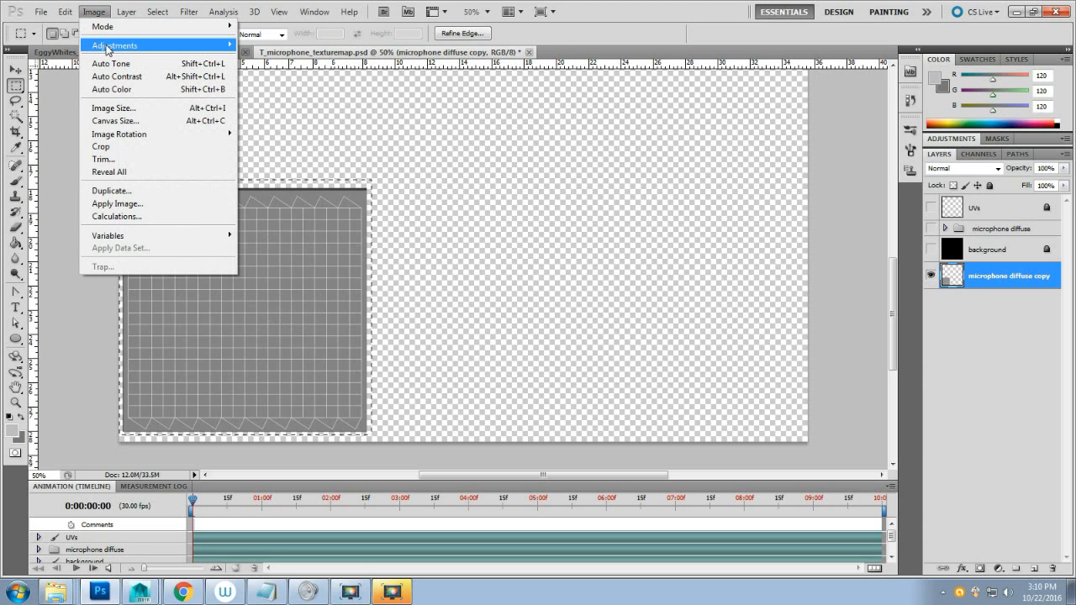
pyautogui.moveTo(108, 48)
pyautogui.click(277, 64)
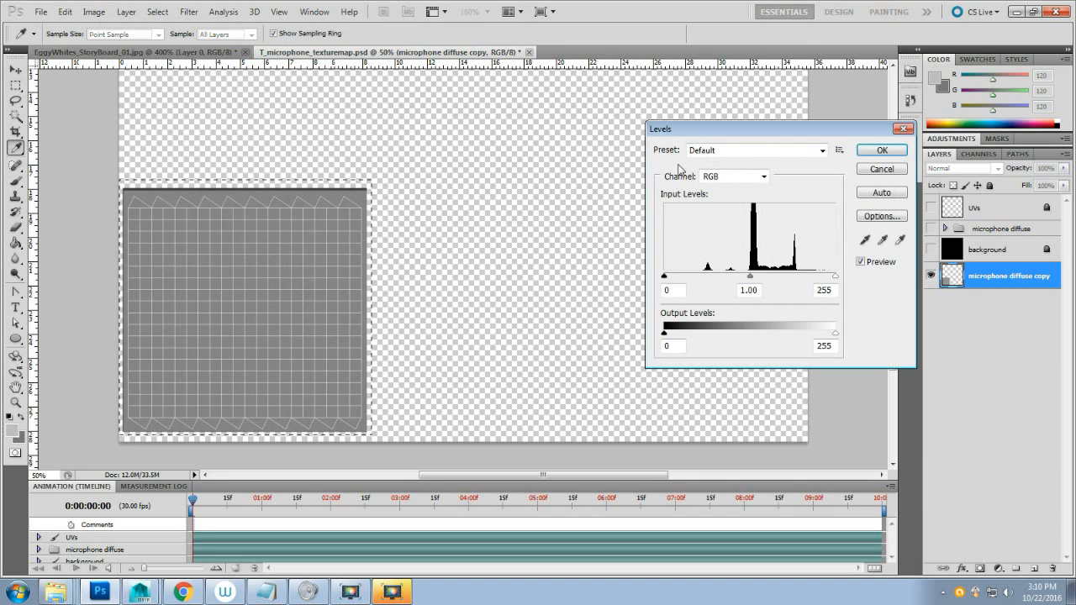
pyautogui.moveTo(694, 131); pyautogui.dragTo(494, 138)
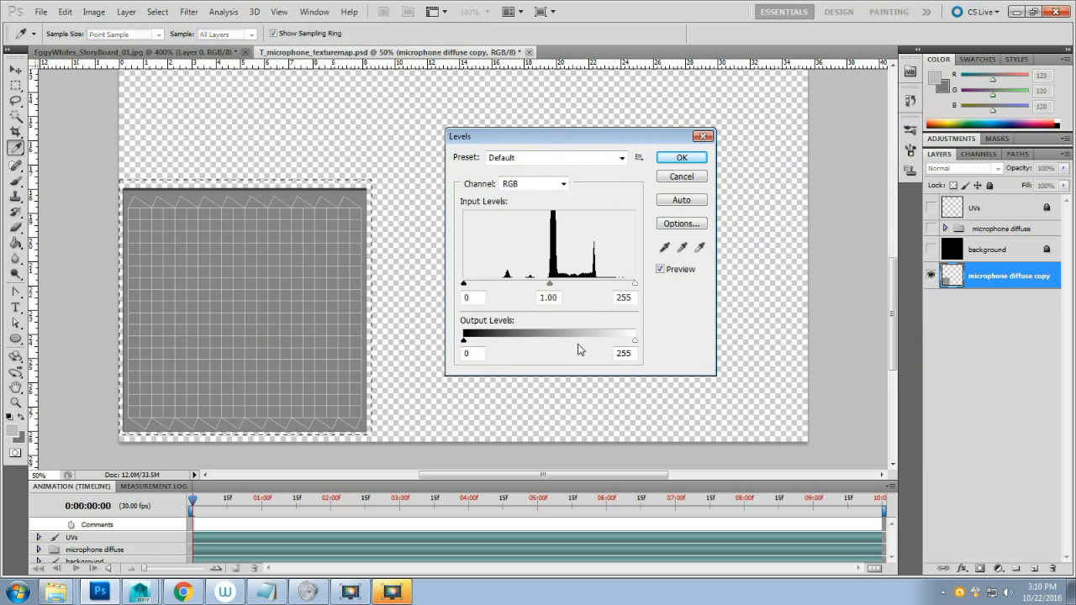
pyautogui.moveTo(465, 340)
pyautogui.mouseDown()
pyautogui.moveTo(518, 344)
pyautogui.moveTo(451, 340)
pyautogui.mouseUp()
pyautogui.moveTo(636, 287); pyautogui.dragTo(583, 285)
pyautogui.moveTo(464, 284); pyautogui.dragTo(541, 286)
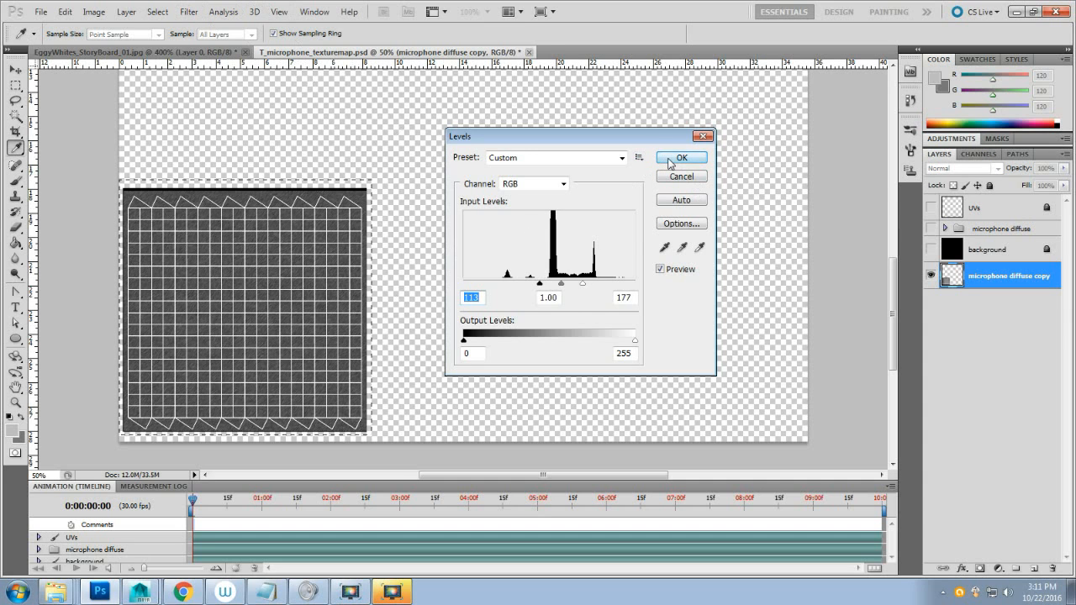
pyautogui.click(670, 162)
pyautogui.press('m')
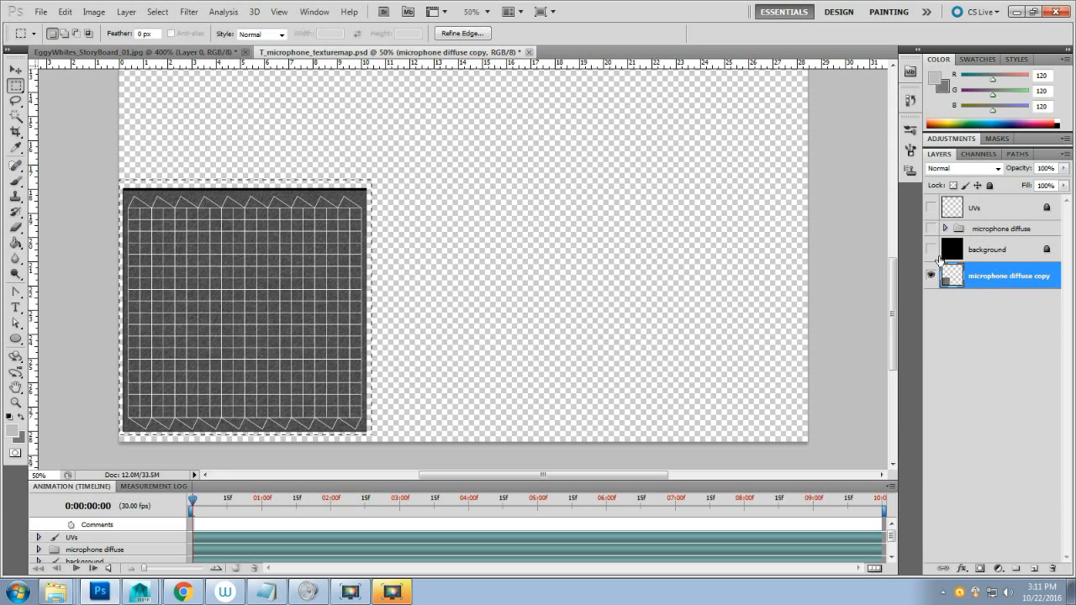
pyautogui.click(248, 147)
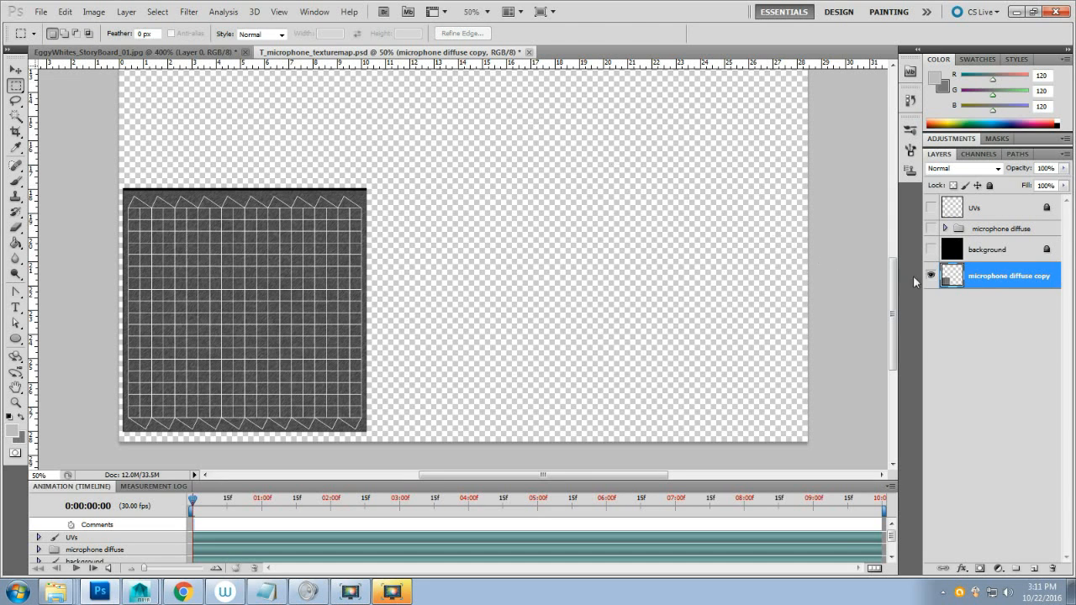
# Save the grid map as a 24 bits/pixel Targa copy named T_microphone_texturemap_B.tga in the Texture Maps folder.
pyautogui.click(41, 12)
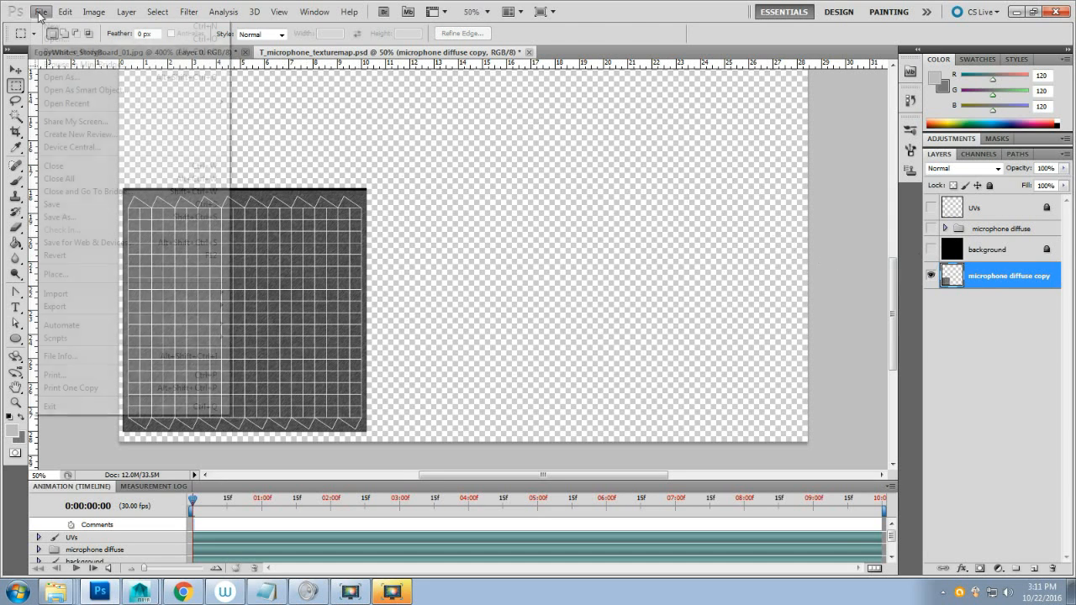
pyautogui.click(117, 204)
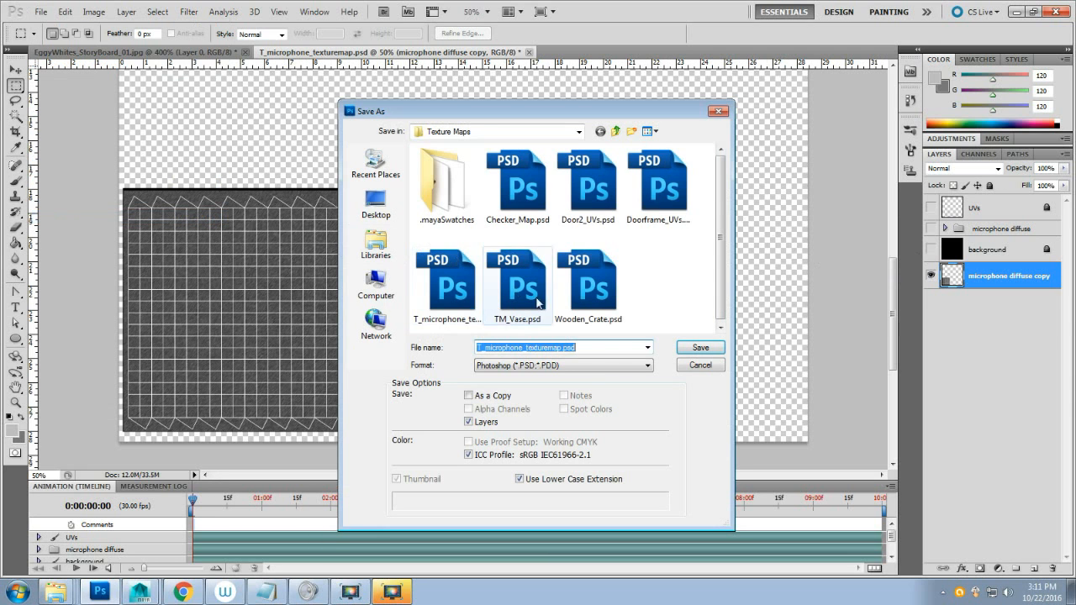
pyautogui.click(612, 347)
pyautogui.click(605, 366)
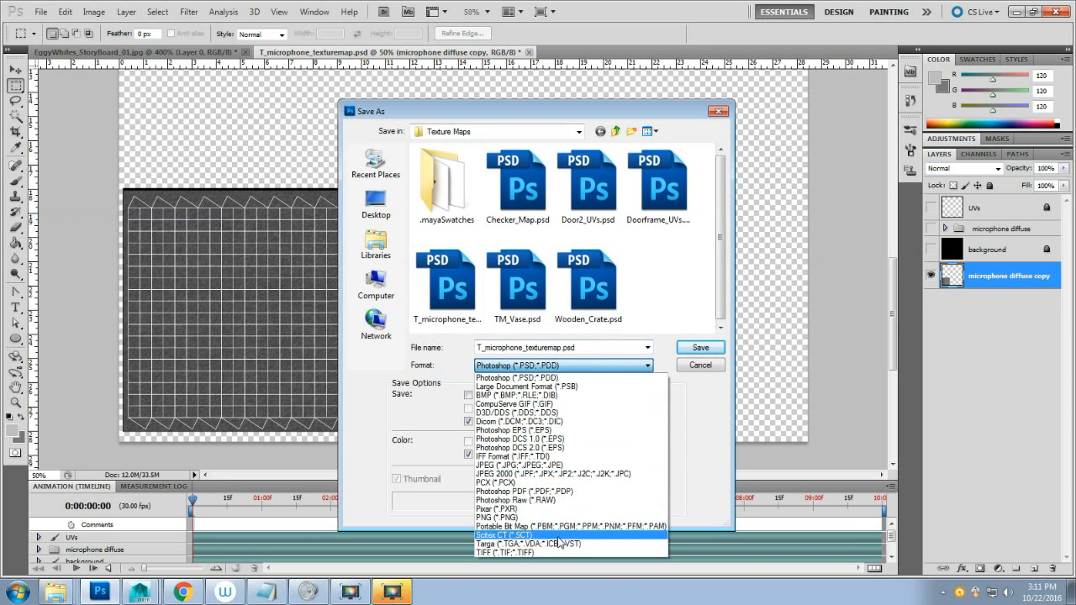
pyautogui.click(559, 555)
pyautogui.click(592, 347)
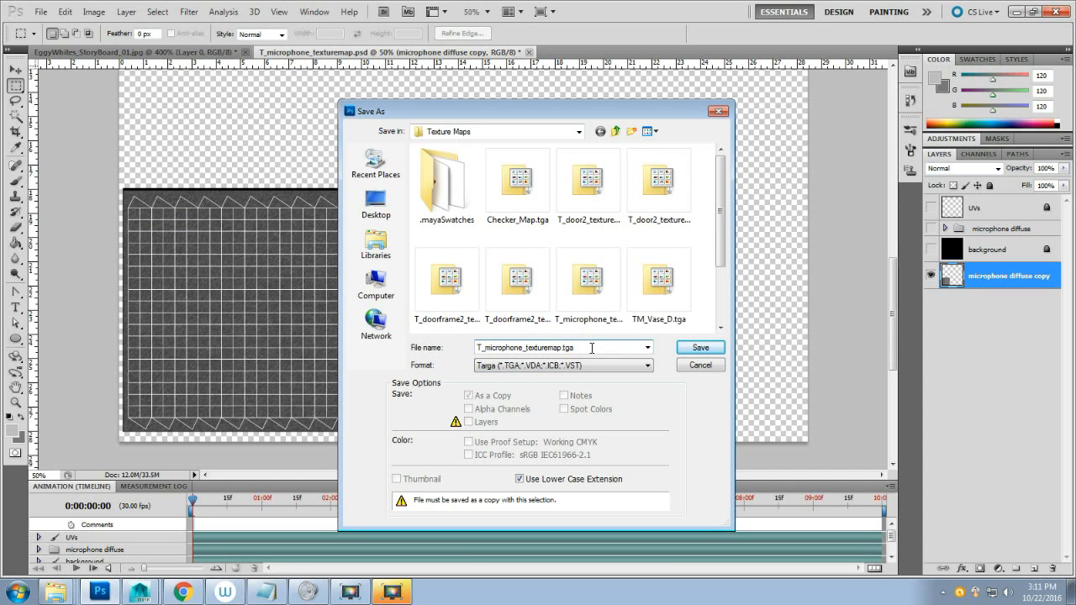
pyautogui.write('B')
pyautogui.click(708, 349)
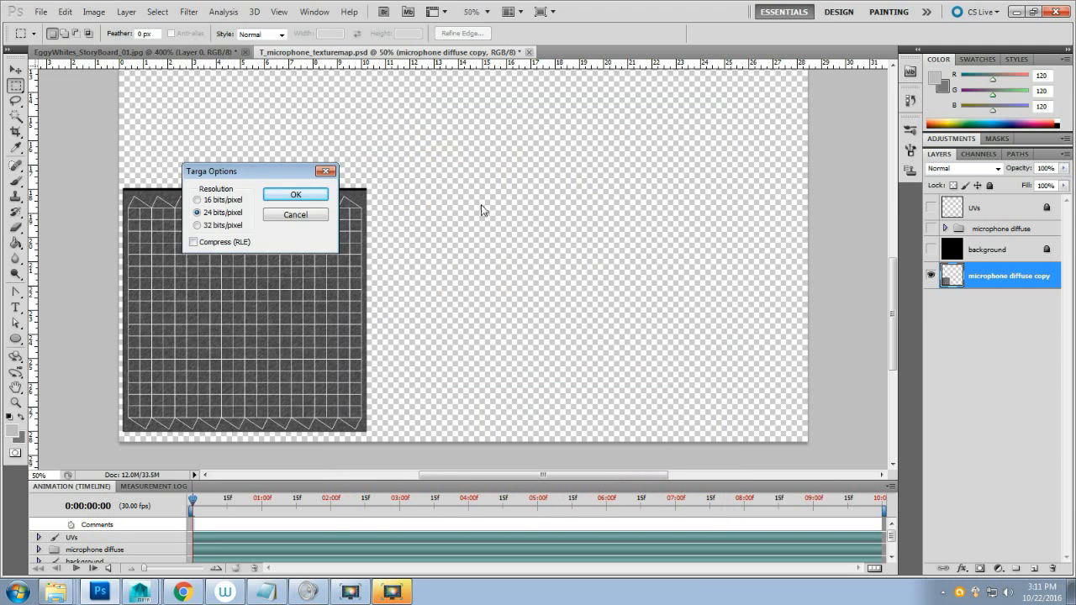
pyautogui.click(296, 196)
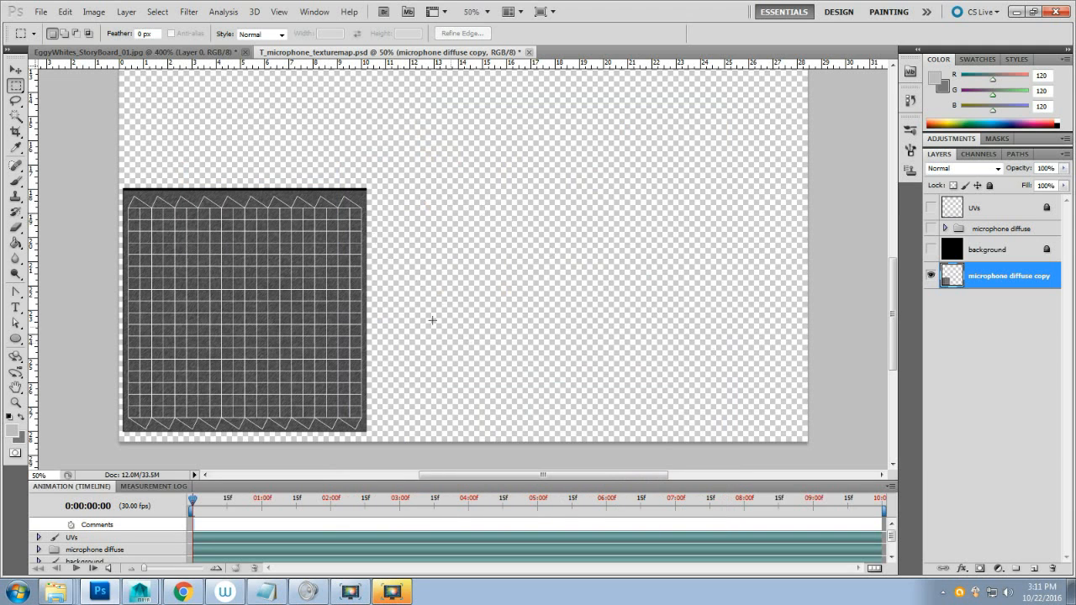
# Switch to Maya and assign a new anisotropic material to the microphone.
pyautogui.moveTo(140, 594)
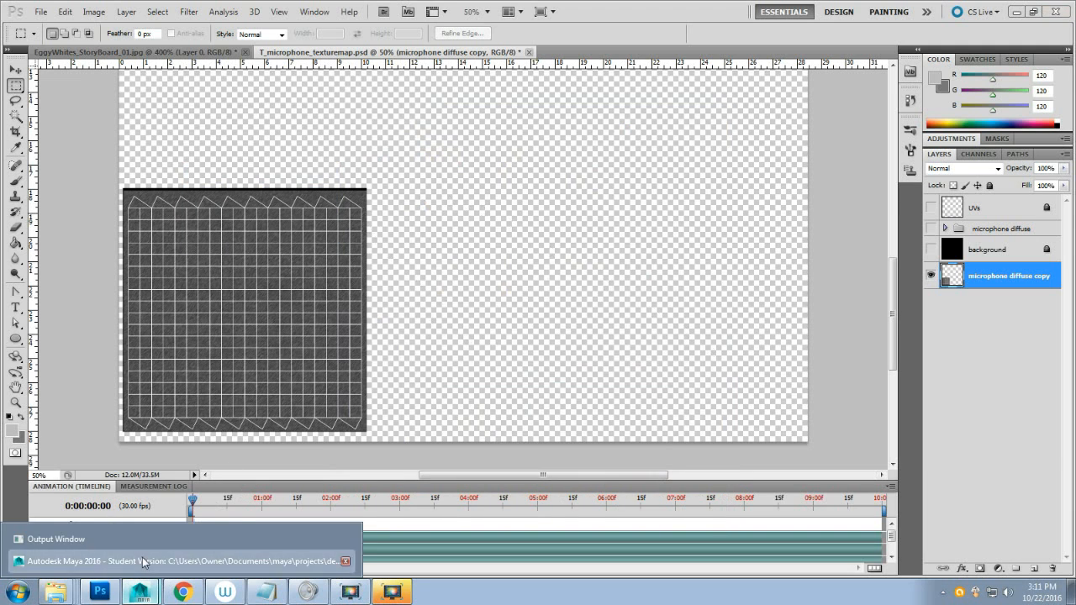
pyautogui.click(143, 562)
pyautogui.click(502, 455)
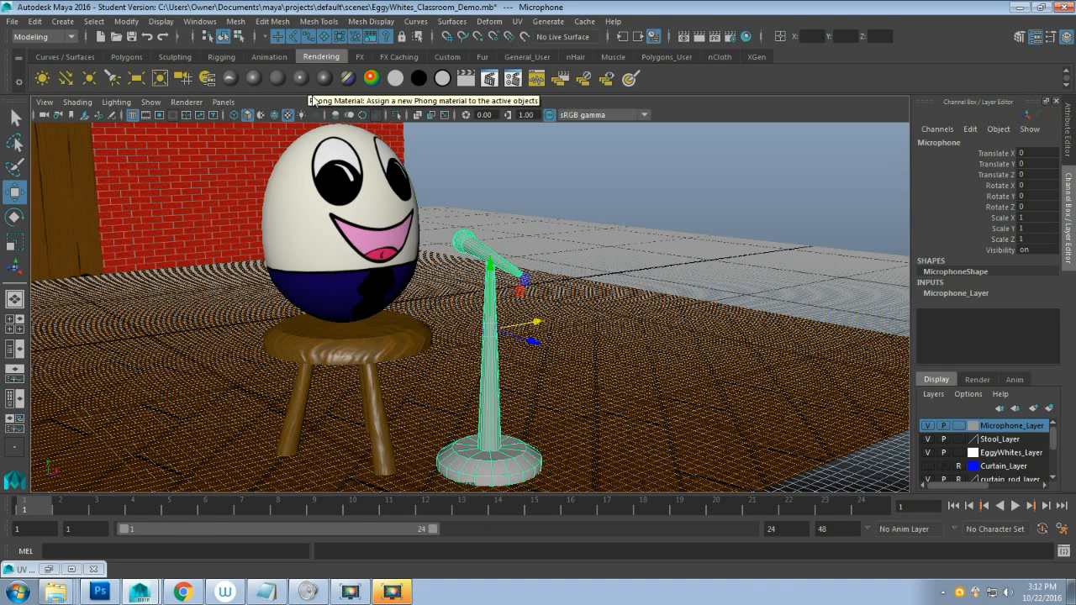
pyautogui.click(234, 81)
pyautogui.hotkey('ctrl', 'a')
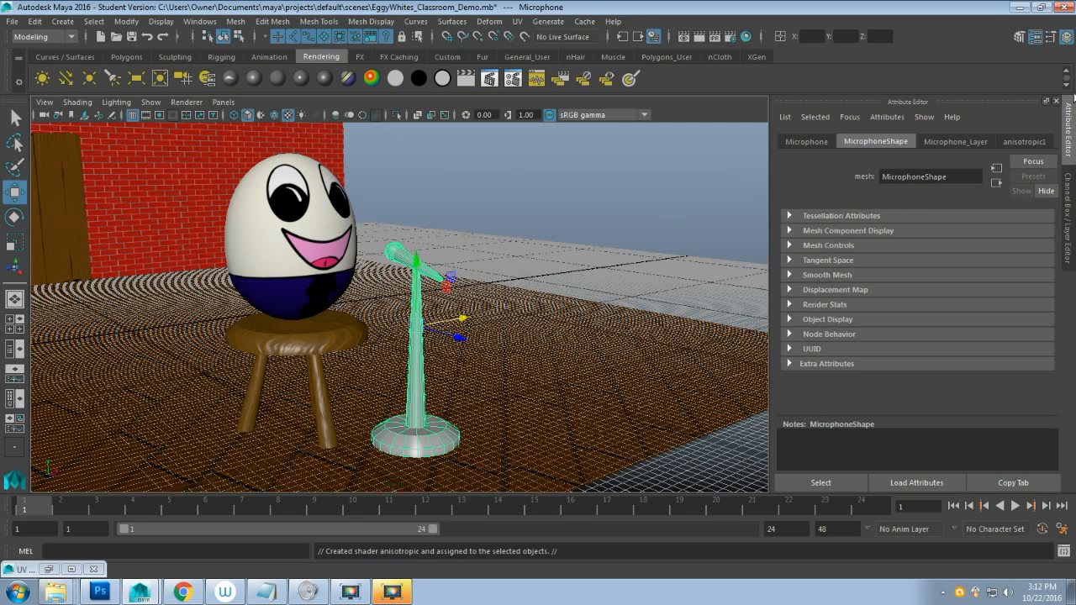
pyautogui.click(1066, 39)
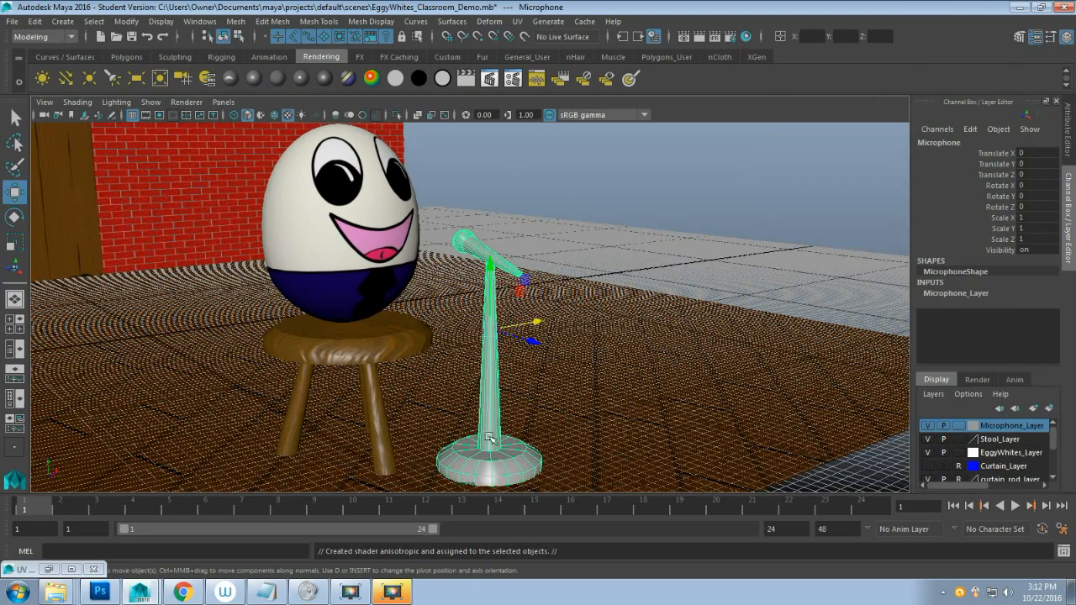
# Open the microphone's material attributes and rename the anisotropic material Microphone_Texture.
pyautogui.rightClick(487, 450)
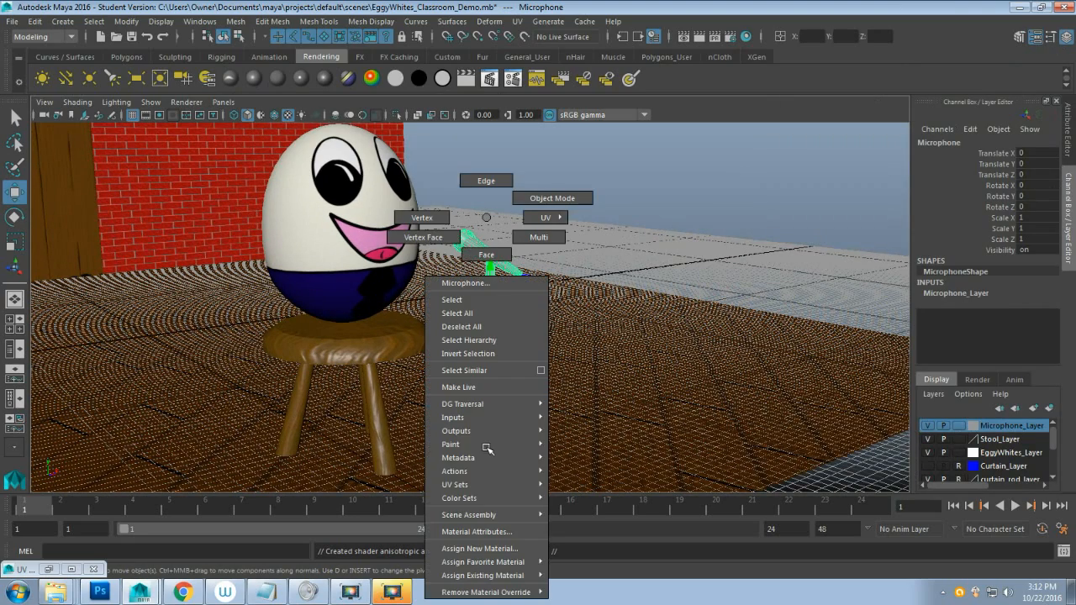
pyautogui.click(499, 532)
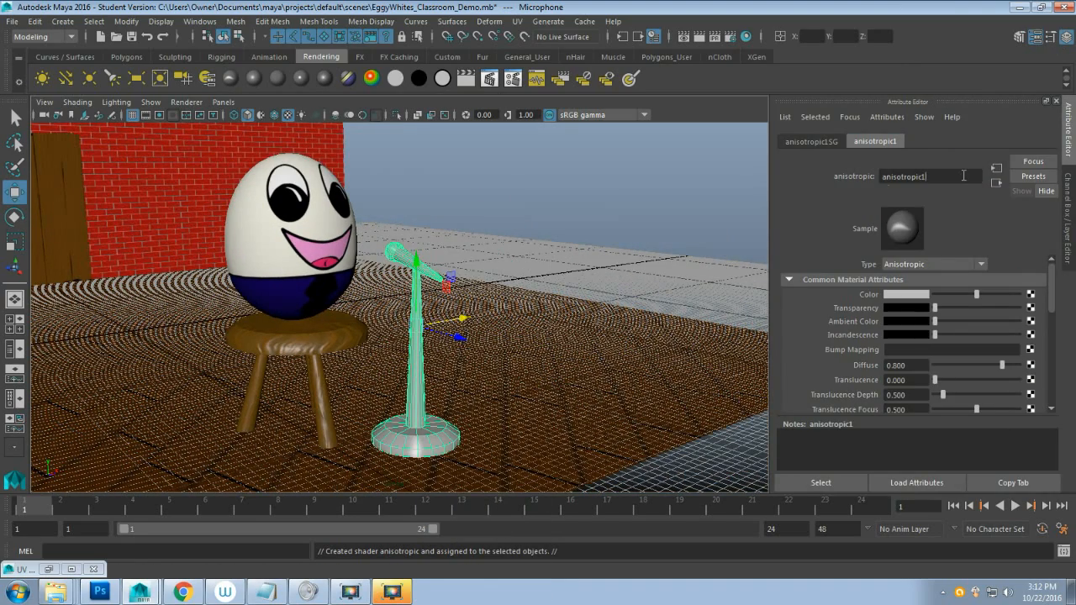
pyautogui.doubleClick(963, 175)
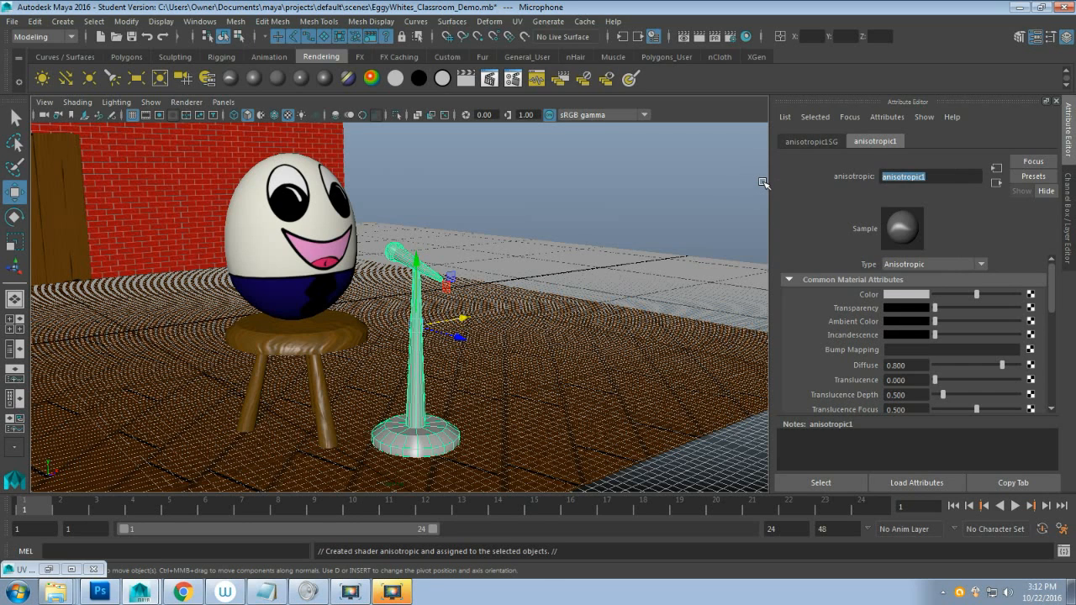
pyautogui.write('Microphone_Texture')
pyautogui.press('Return')
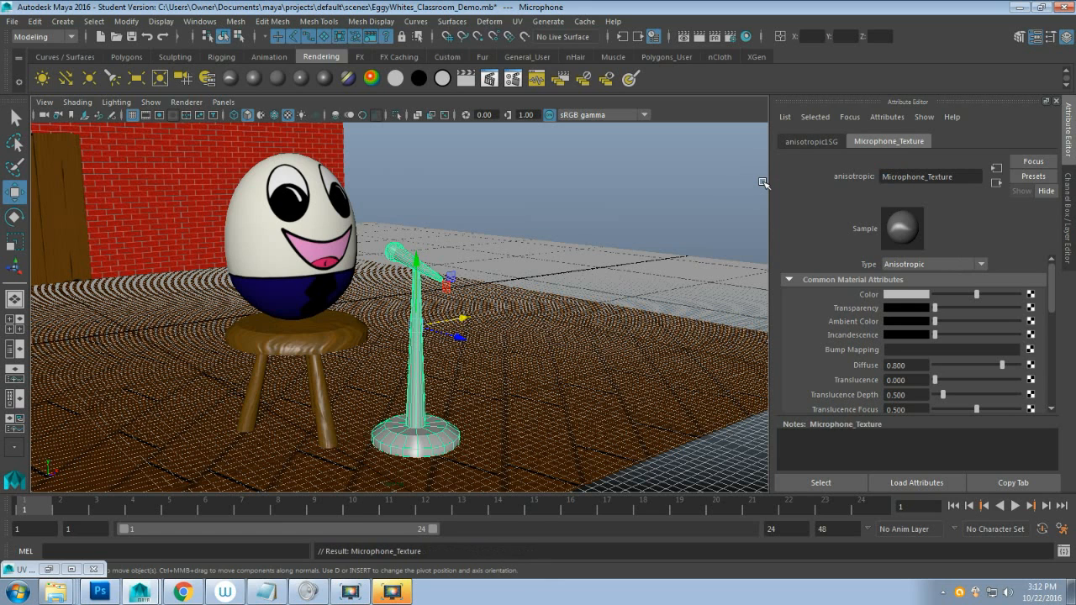
# Connect a File texture to the material's Color and load T_microphone_texturemap_D.tga from the 3D Modeling\Texture Maps folder.
pyautogui.click(1032, 294)
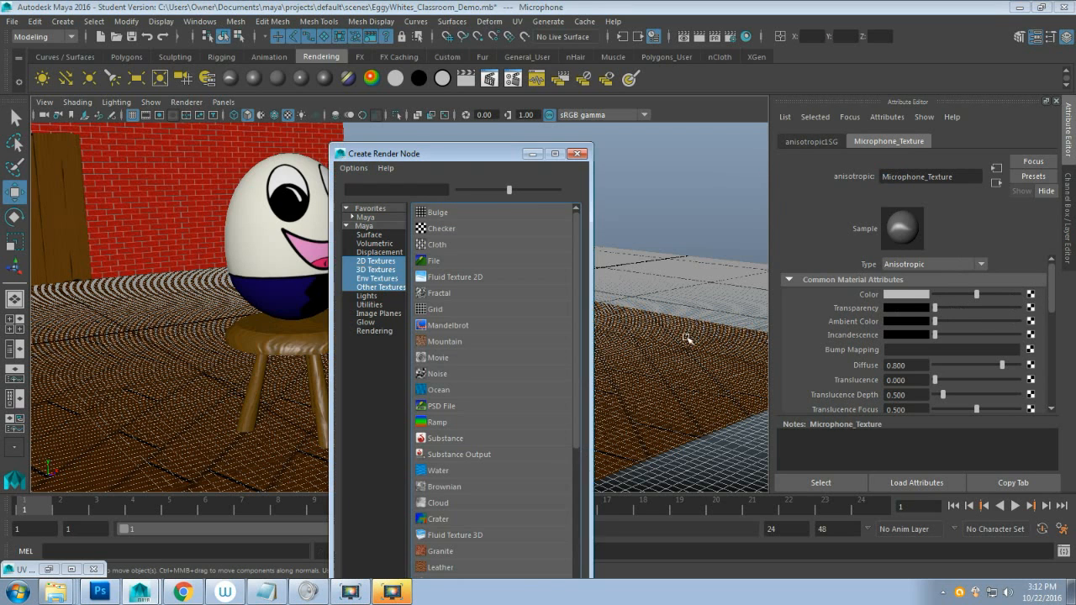
pyautogui.click(458, 264)
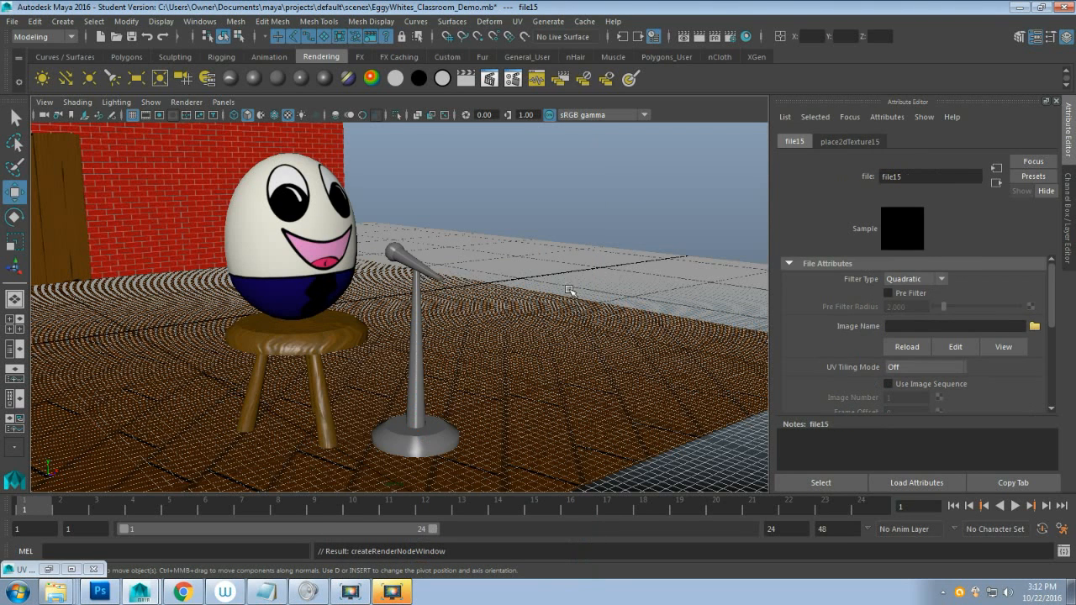
pyautogui.click(1034, 326)
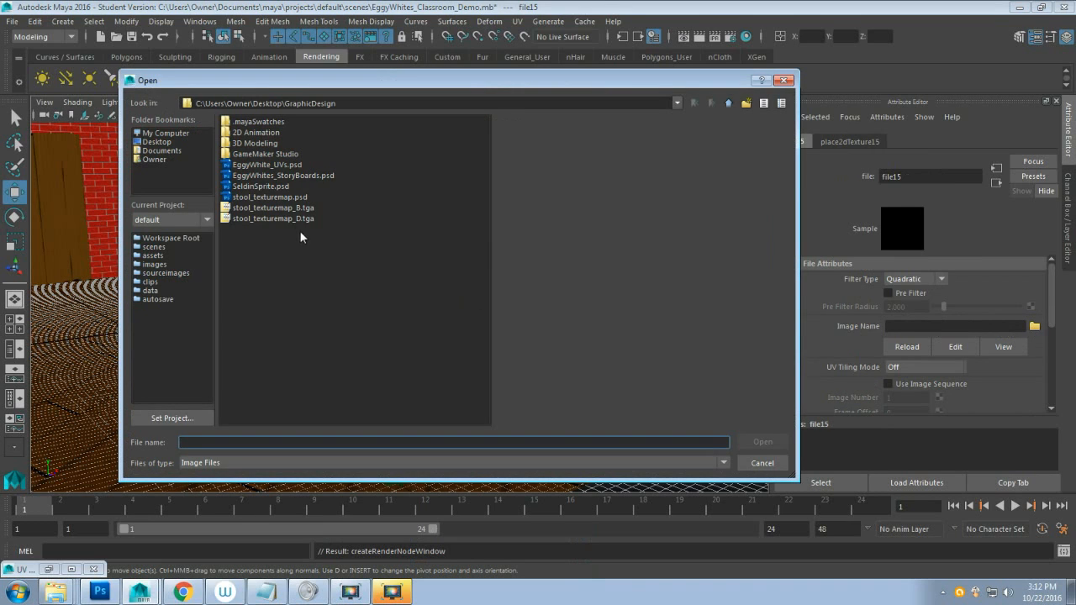
pyautogui.click(262, 143)
pyautogui.doubleClick(262, 144)
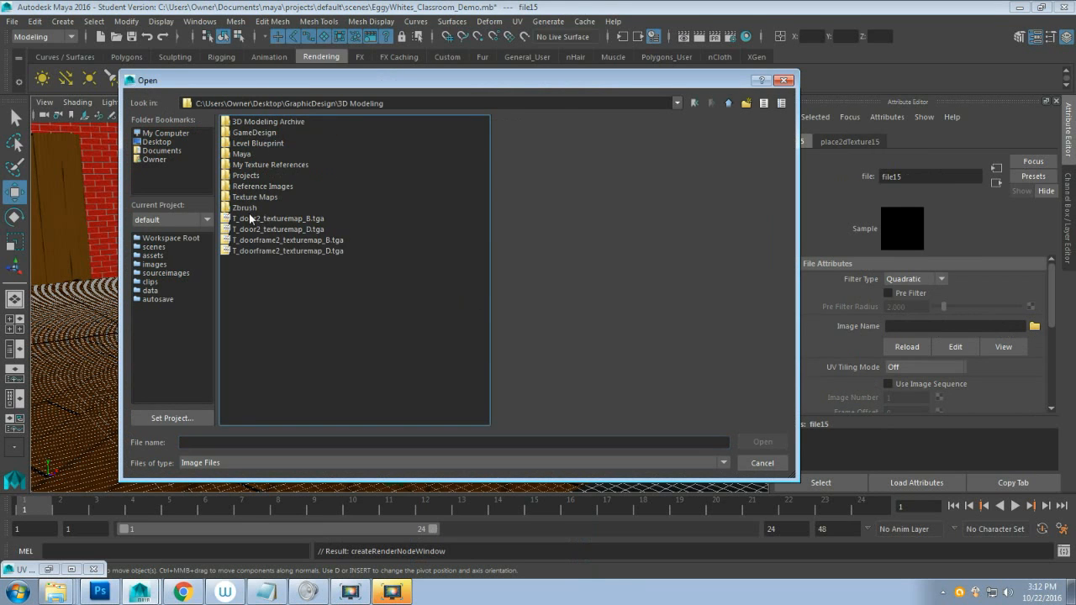
pyautogui.doubleClick(255, 198)
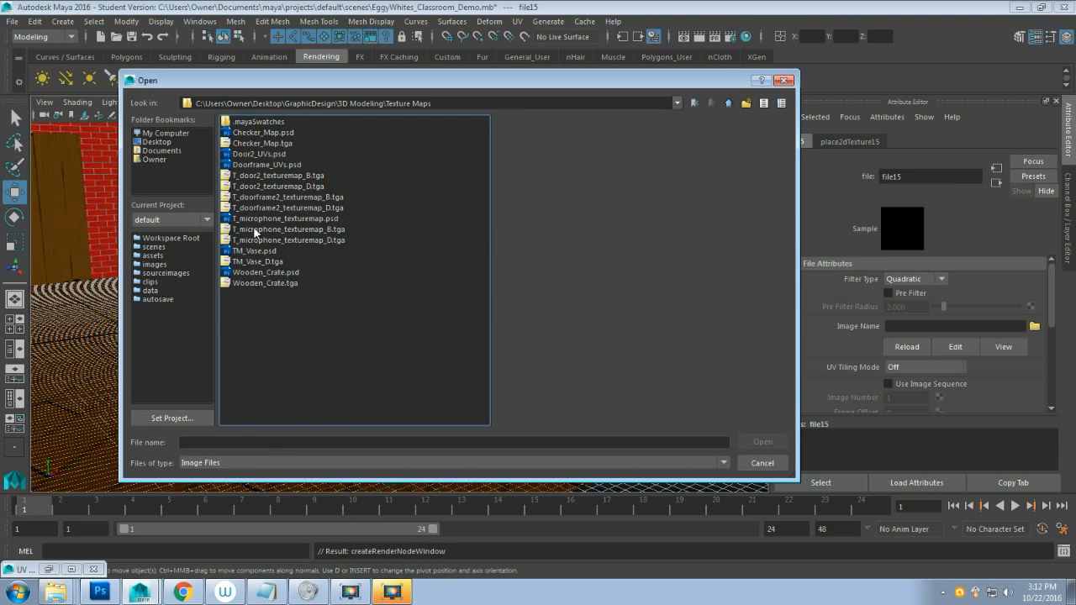
pyautogui.click(255, 230)
pyautogui.click(264, 242)
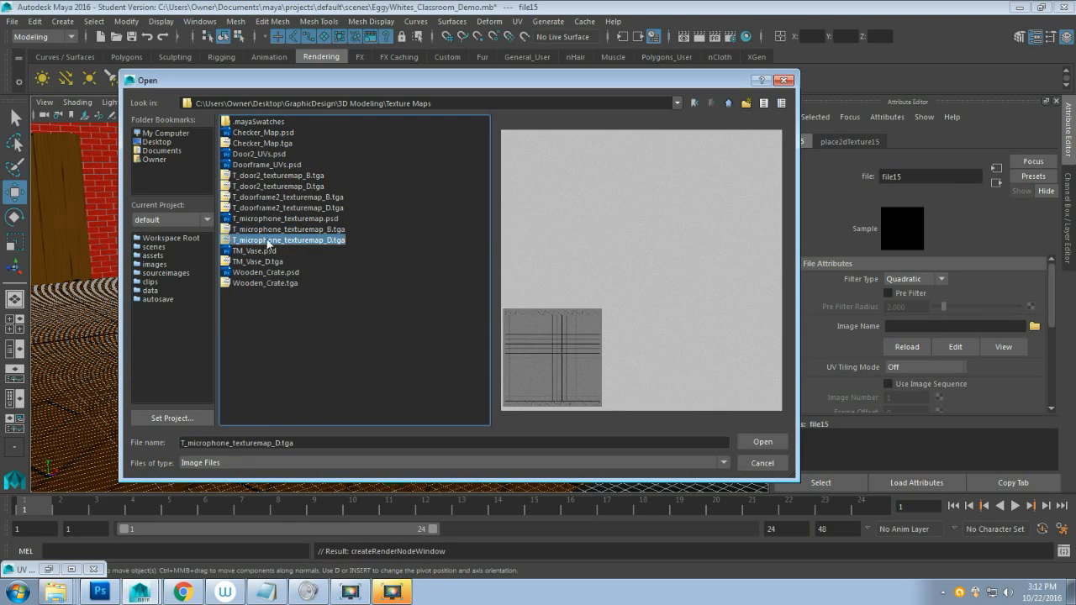
pyautogui.click(771, 444)
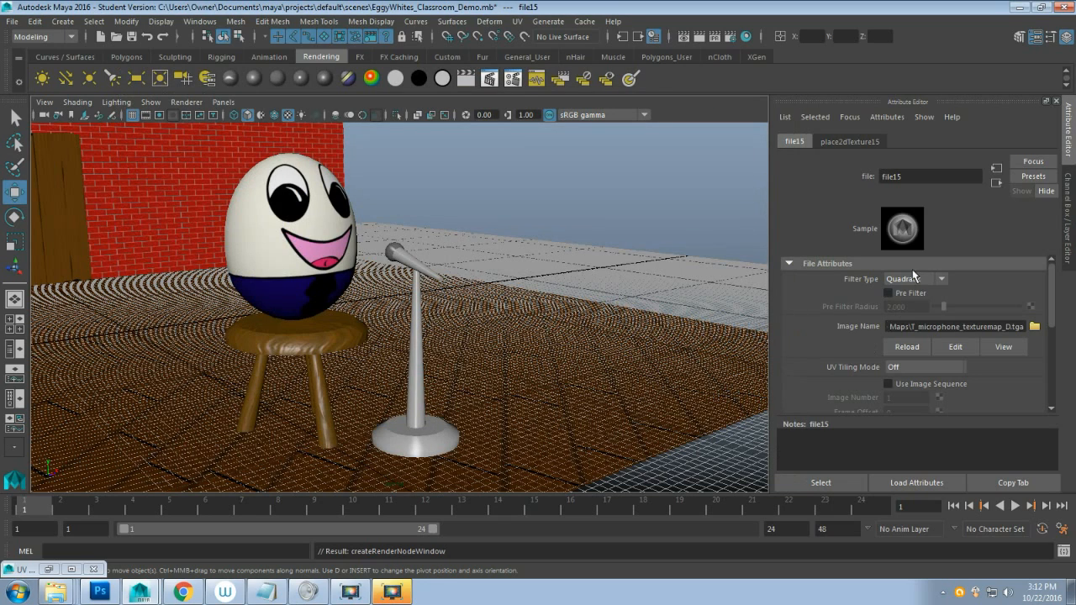
# Connect a File texture to the Microphone_Texture material's Bump Mapping and load T_microphone_texturemap_B.tga as its image.
pyautogui.scroll(5, 506, 385)
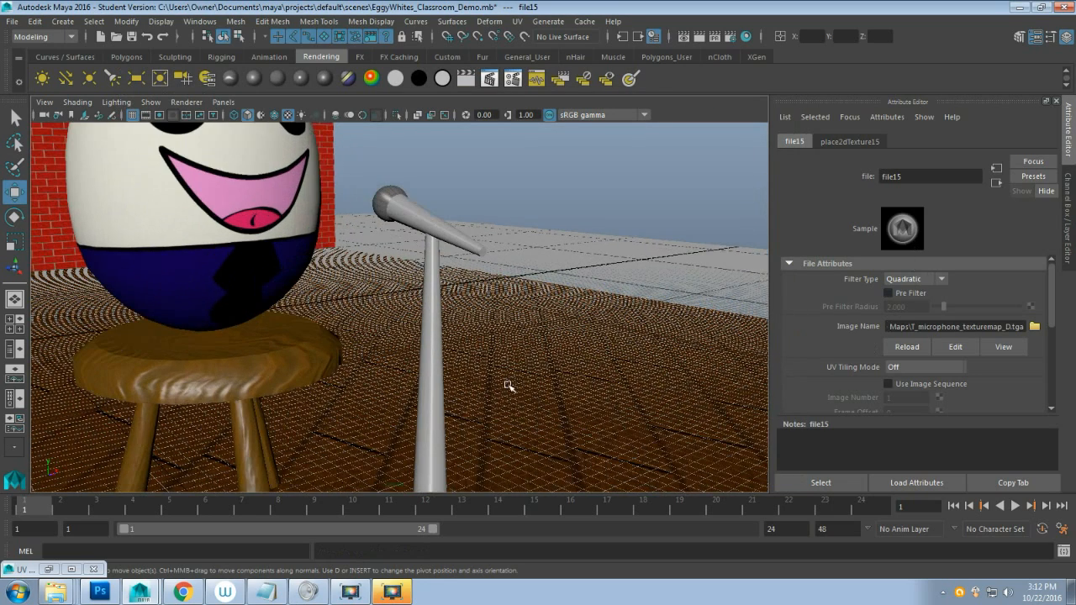
pyautogui.scroll(5, 569, 331)
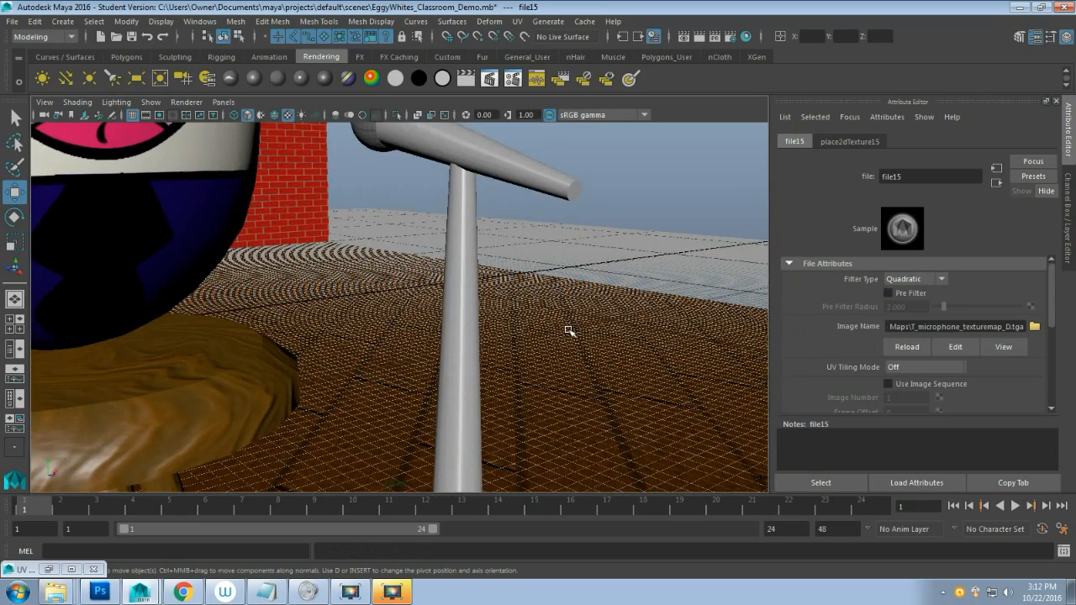
pyautogui.keyDown('alt'); pyautogui.moveTo(386, 256); pyautogui.dragTo(511, 351); pyautogui.keyUp('alt')
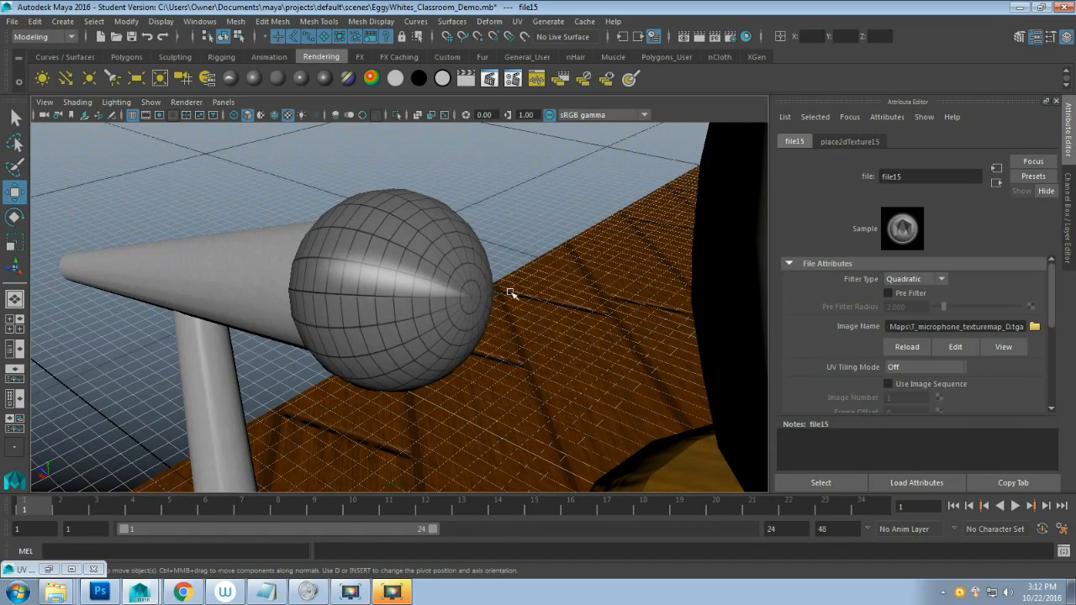
pyautogui.moveTo(511, 293)
pyautogui.keyDown('alt'); pyautogui.mouseDown()
pyautogui.moveTo(584, 291)
pyautogui.moveTo(524, 295)
pyautogui.mouseUp(); pyautogui.keyUp('alt')
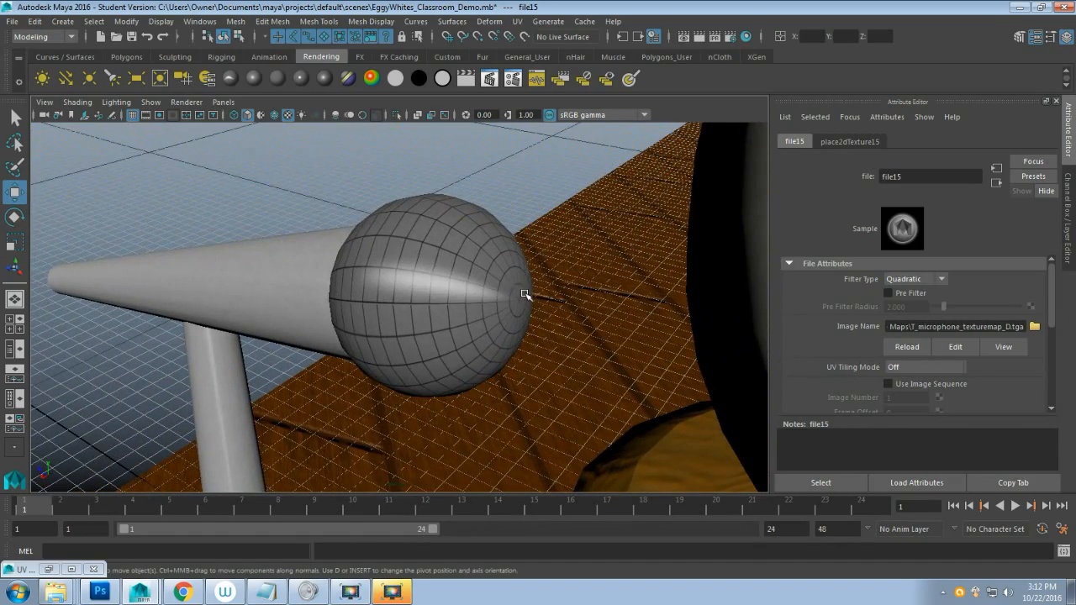
pyautogui.moveTo(580, 319)
pyautogui.keyDown('alt'); pyautogui.mouseDown()
pyautogui.moveTo(560, 312)
pyautogui.moveTo(608, 312)
pyautogui.moveTo(553, 314)
pyautogui.moveTo(568, 319)
pyautogui.mouseUp(); pyautogui.keyUp('alt')
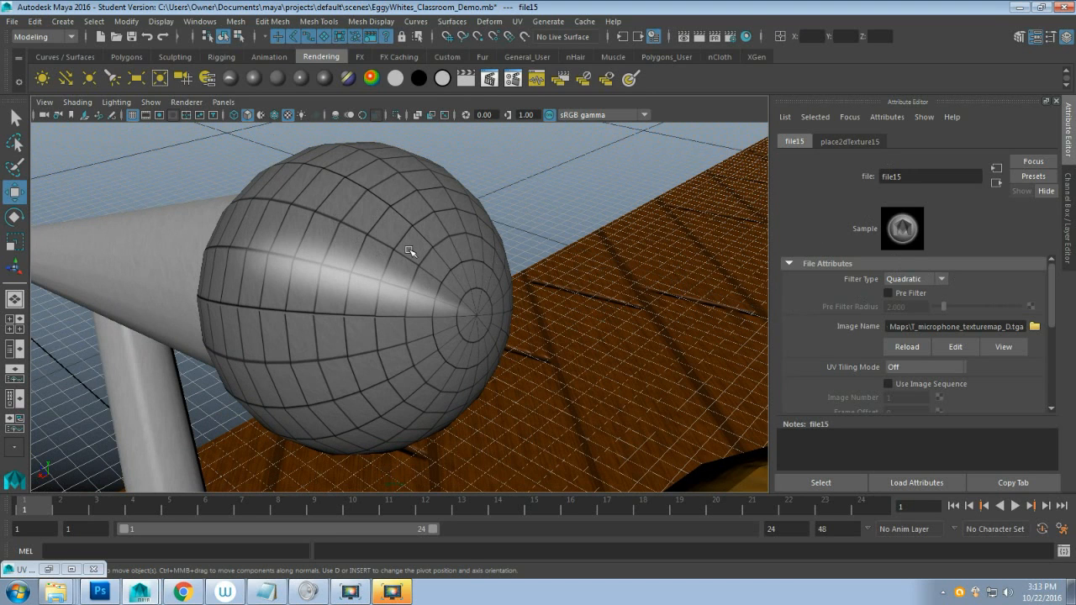
pyautogui.moveTo(409, 217); pyautogui.dragTo(402, 531, button='right')
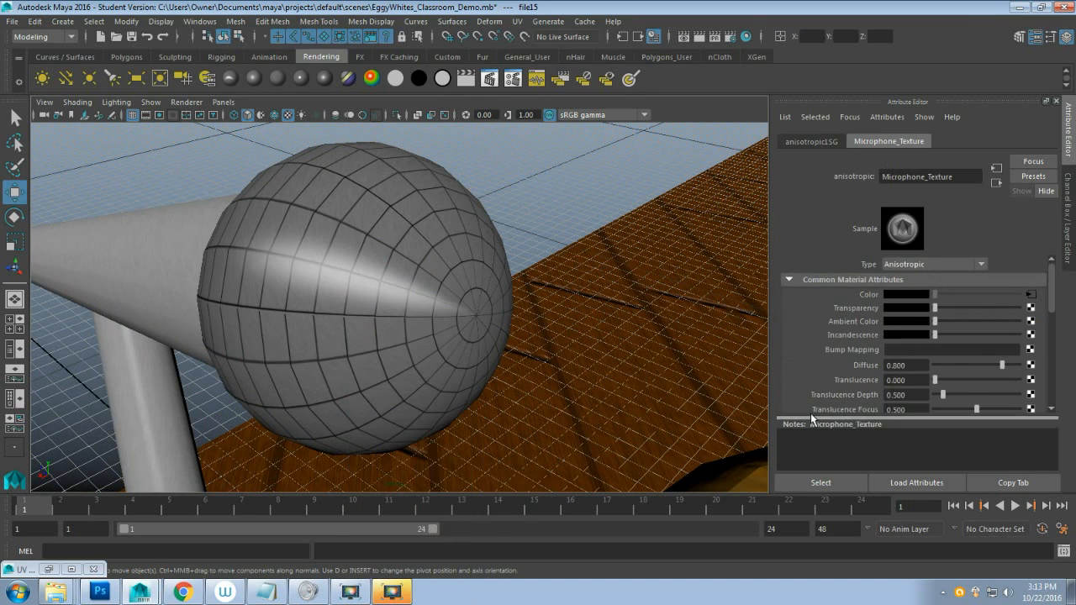
pyautogui.click(1032, 353)
pyautogui.click(436, 265)
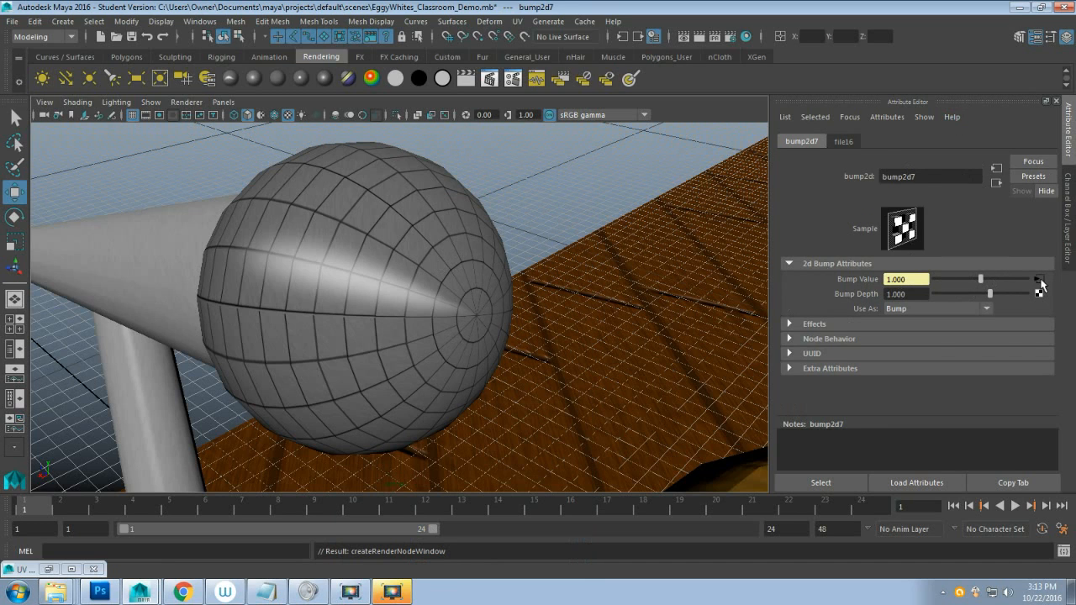
pyautogui.click(1040, 280)
pyautogui.click(1035, 327)
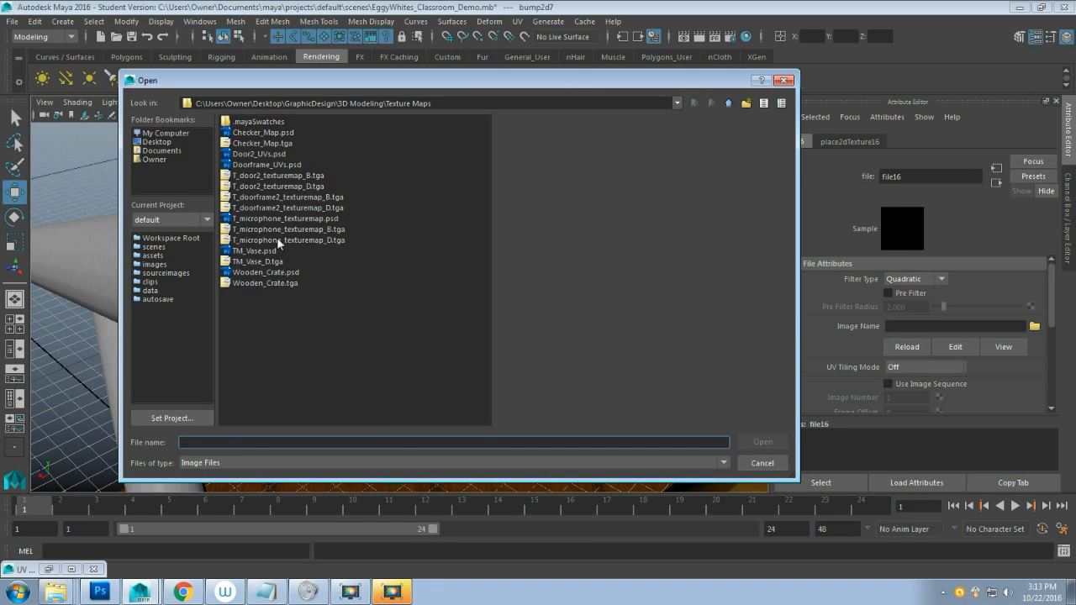
pyautogui.click(281, 230)
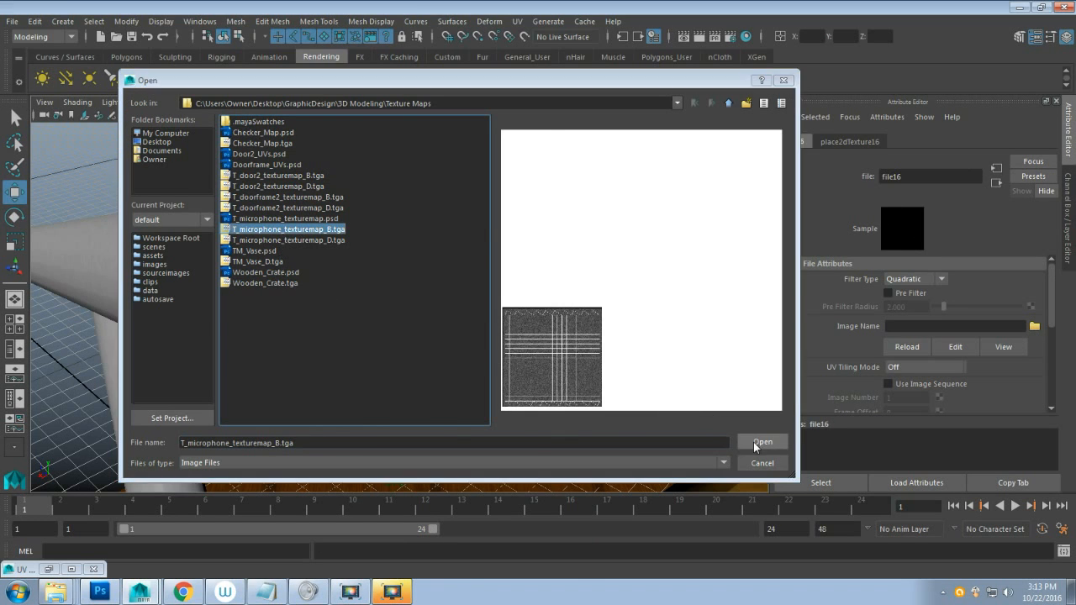
pyautogui.click(758, 443)
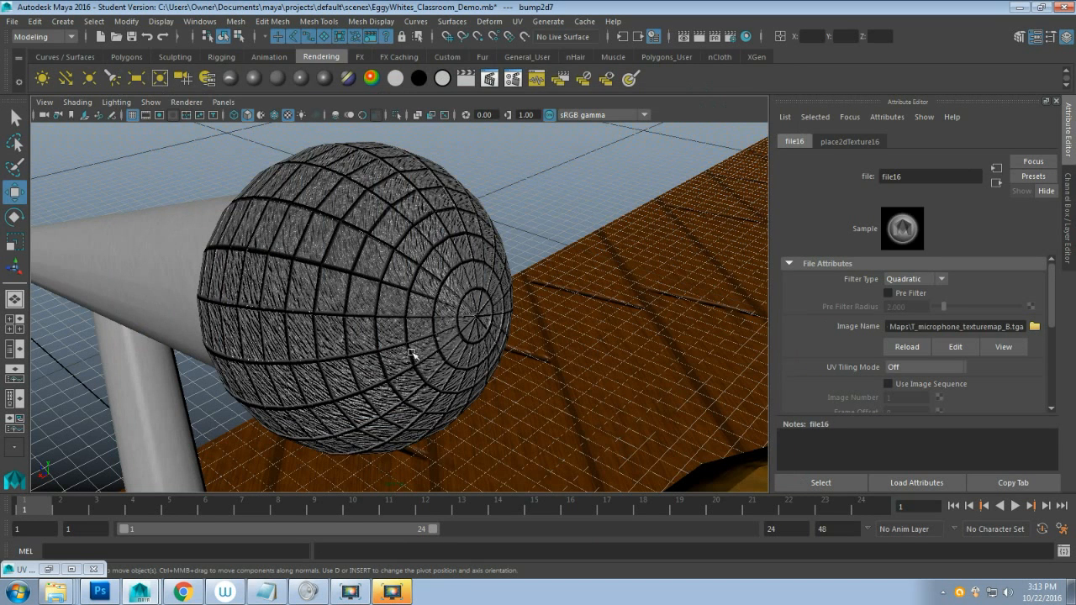
# Soften the microphone's bump effect by lowering the Bump Depth to about 0.185.
pyautogui.scroll(5, 380, 331)
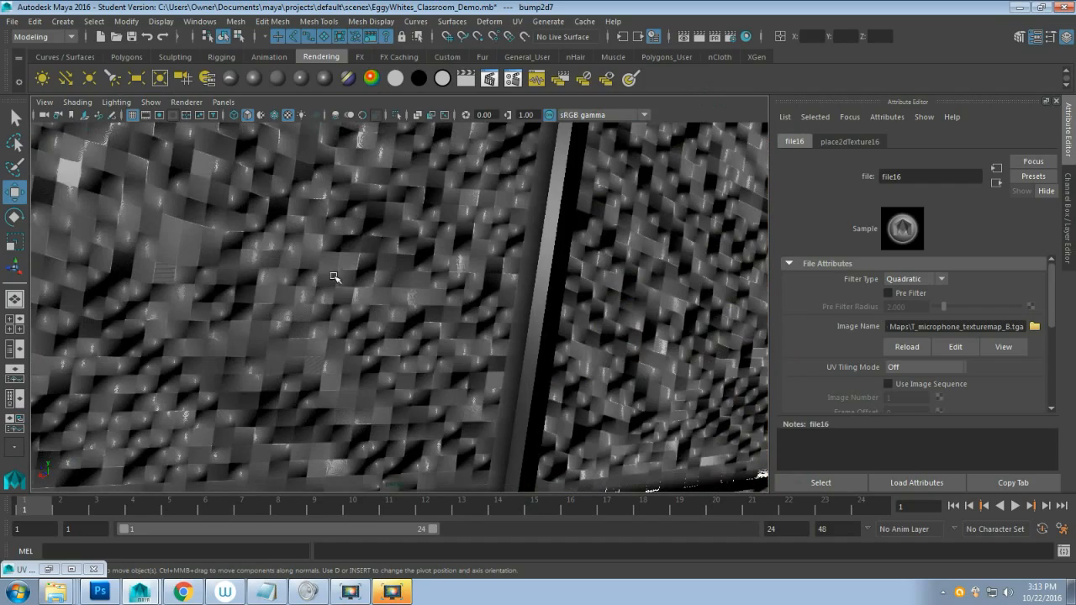
pyautogui.scroll(-5, 370, 269)
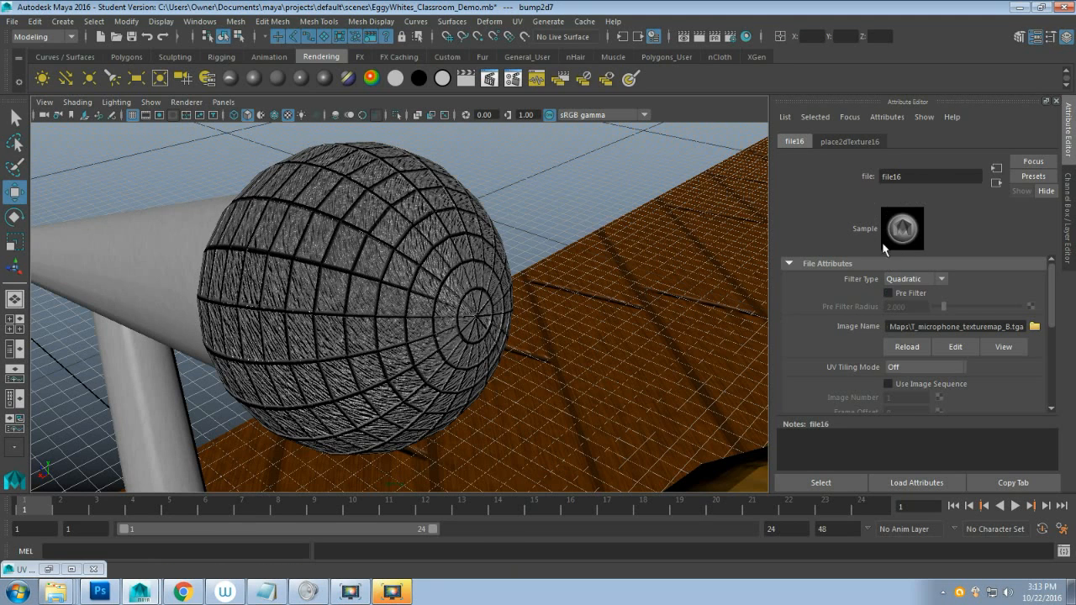
pyautogui.click(996, 183)
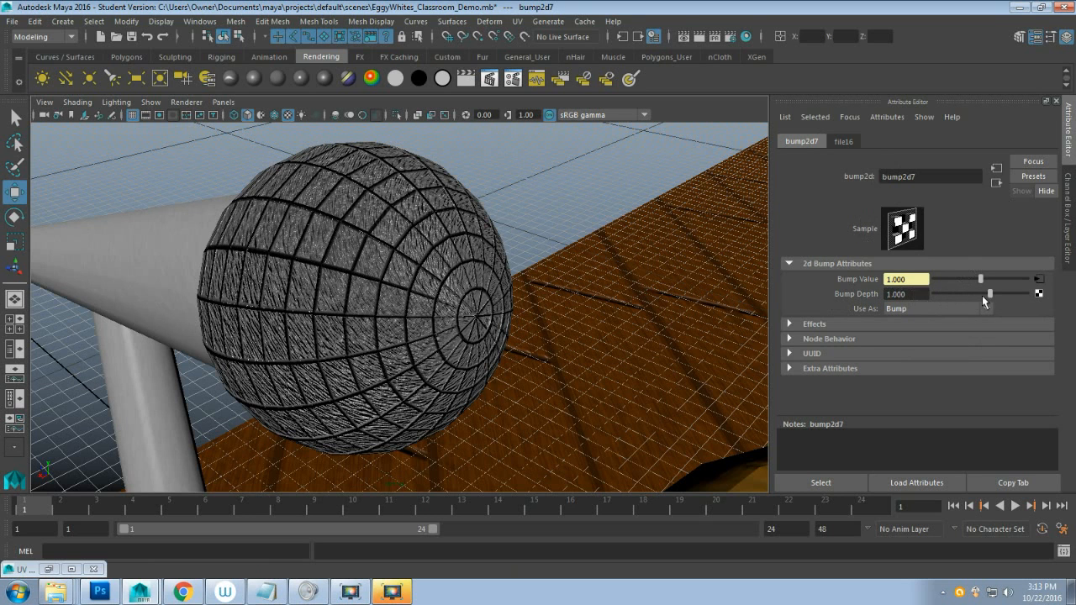
pyautogui.moveTo(983, 296); pyautogui.dragTo(981, 293)
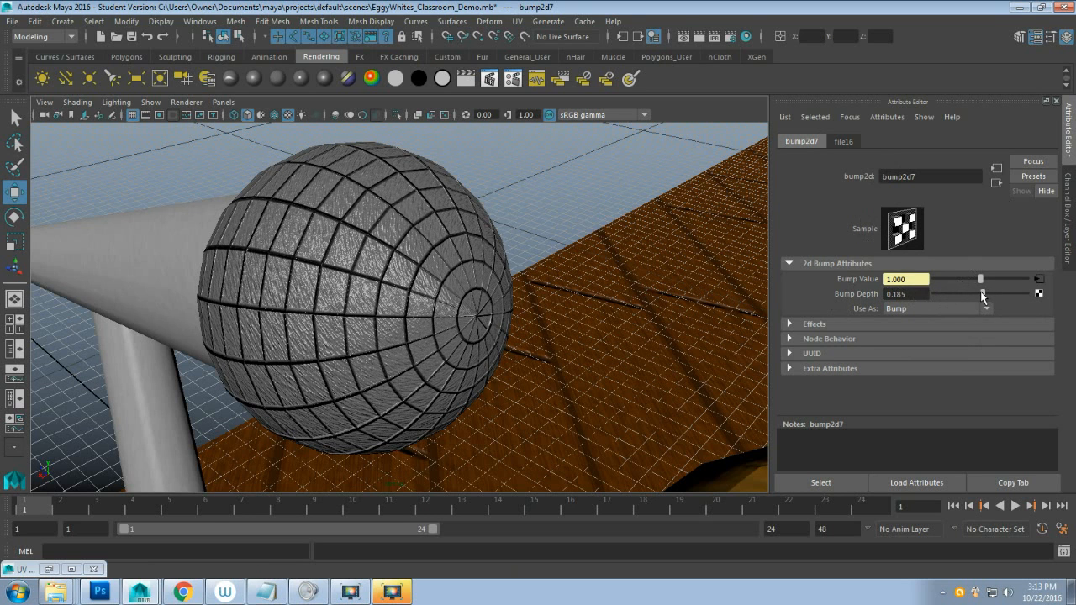
pyautogui.moveTo(982, 296); pyautogui.dragTo(982, 296)
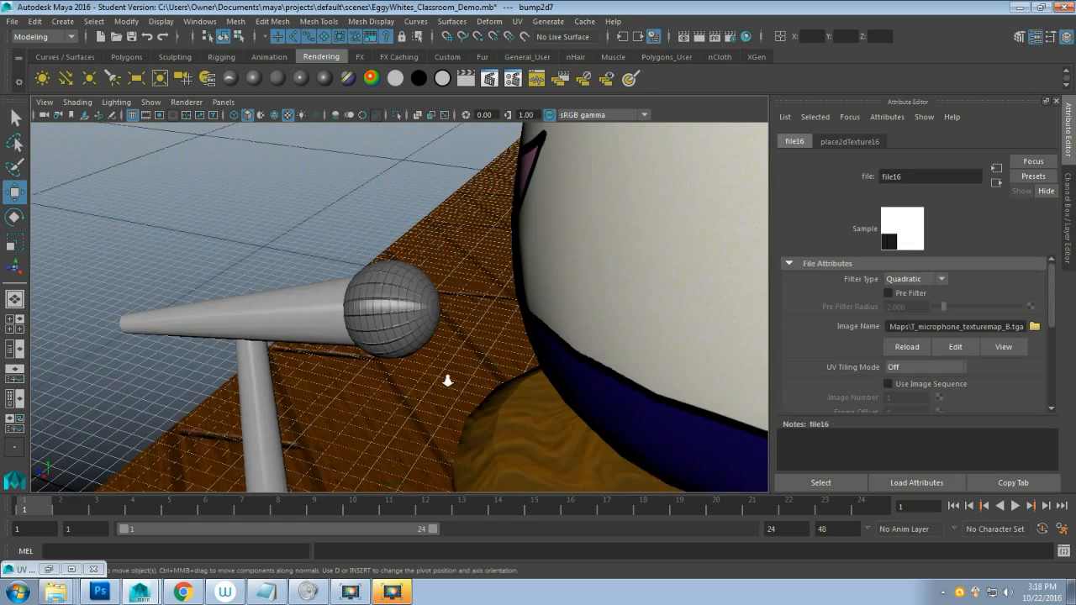
# Review the textured microphone within the whole stage scene from a distance.
pyautogui.keyDown('alt'); pyautogui.moveTo(446, 380); pyautogui.dragTo(473, 397); pyautogui.keyUp('alt')
pyautogui.scroll(-8, 474, 396)
pyautogui.scroll(2, 474, 397)
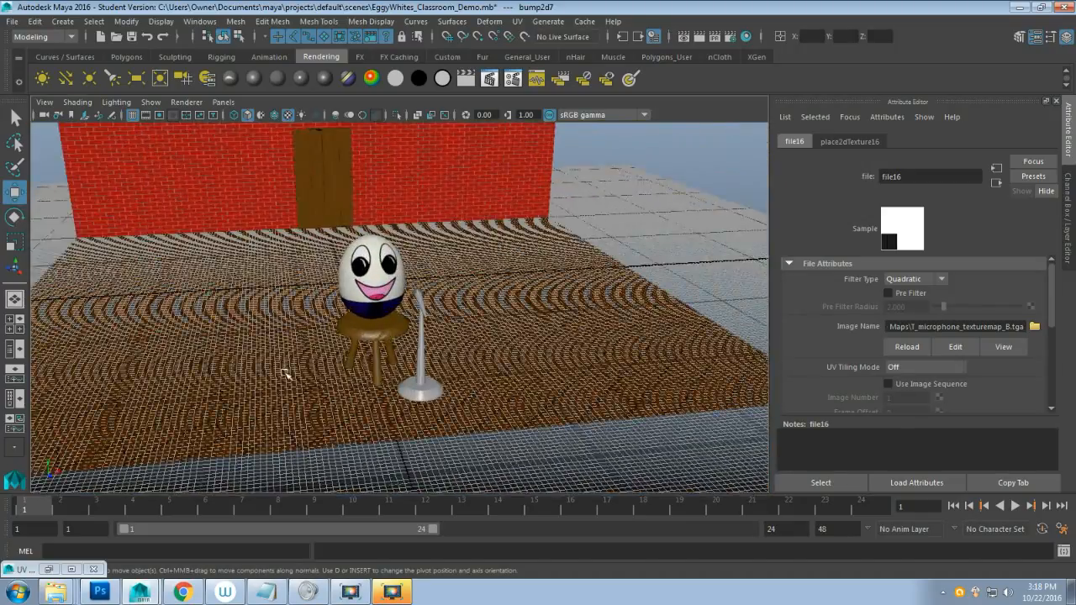
pyautogui.scroll(-8, 367, 363)
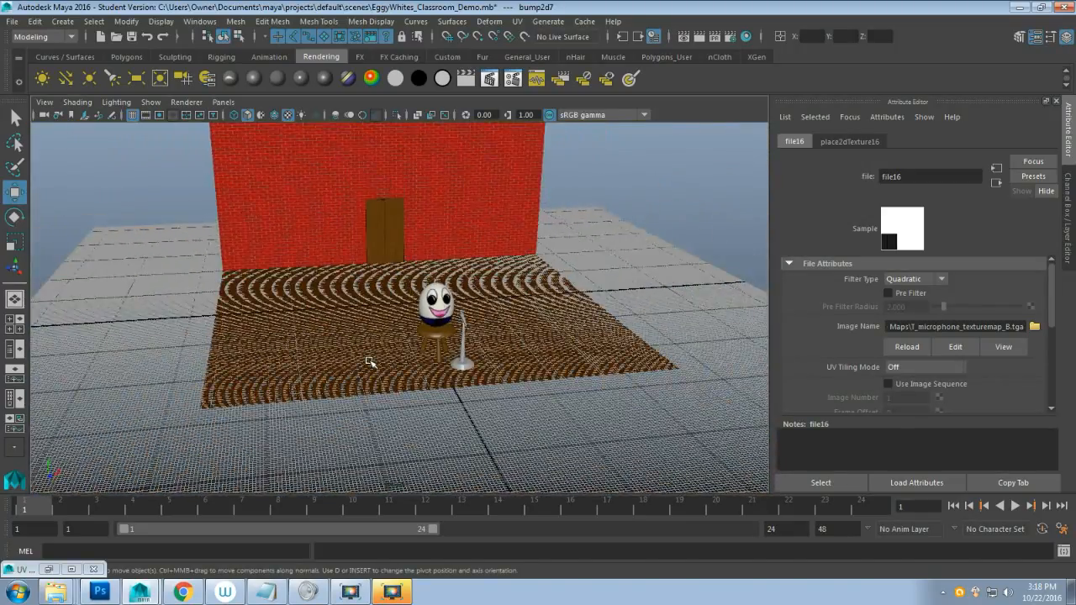
pyautogui.keyDown('alt'); pyautogui.moveTo(367, 362); pyautogui.dragTo(443, 370); pyautogui.keyUp('alt')
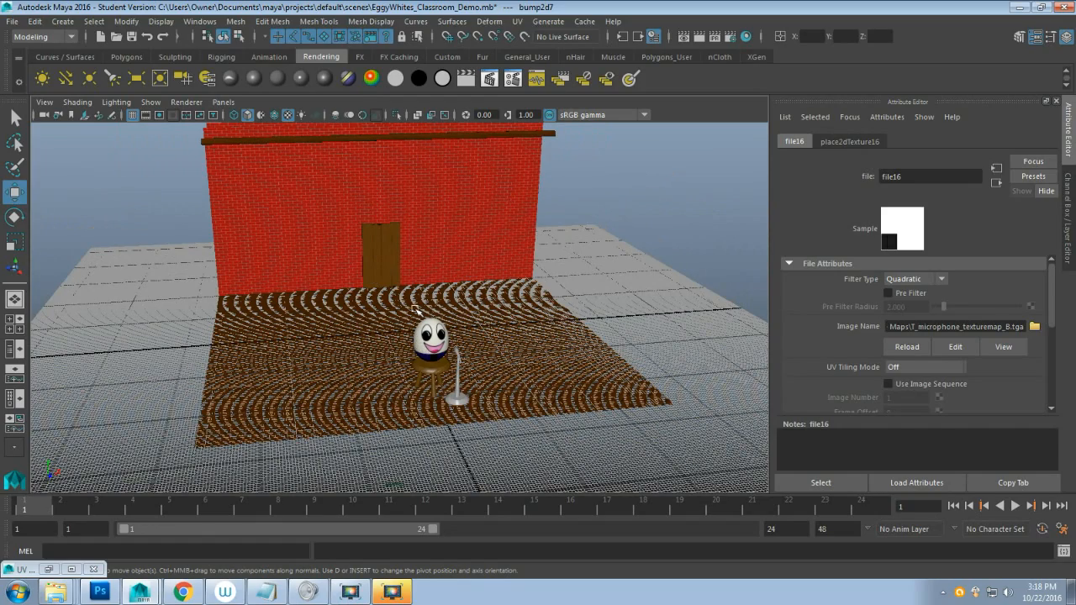
pyautogui.moveTo(421, 340)
pyautogui.keyDown('alt'); pyautogui.mouseDown()
pyautogui.moveTo(400, 355)
pyautogui.moveTo(427, 325)
pyautogui.mouseUp(); pyautogui.keyUp('alt')
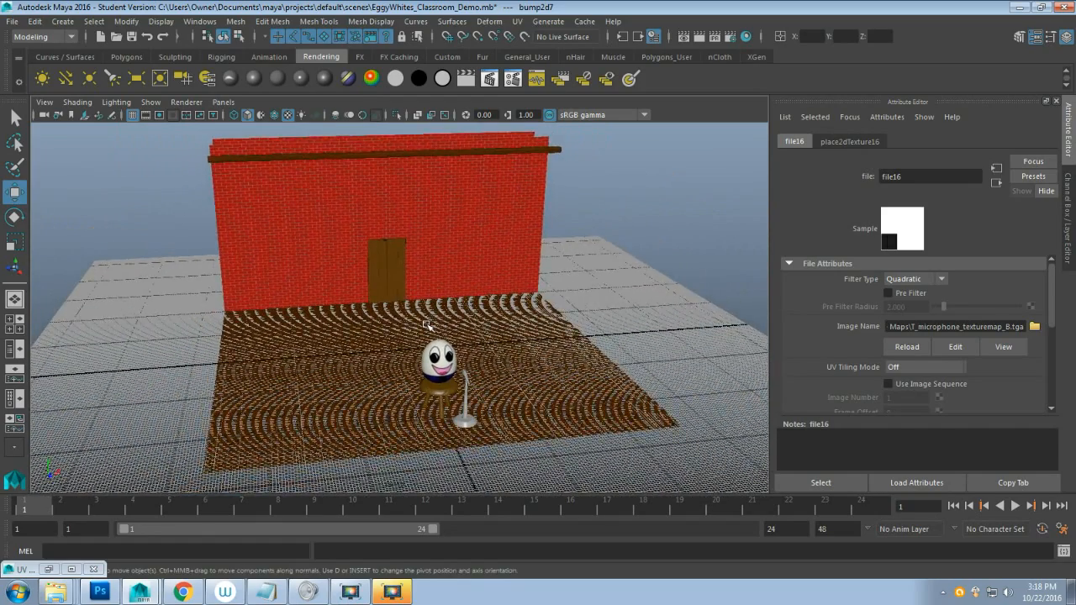